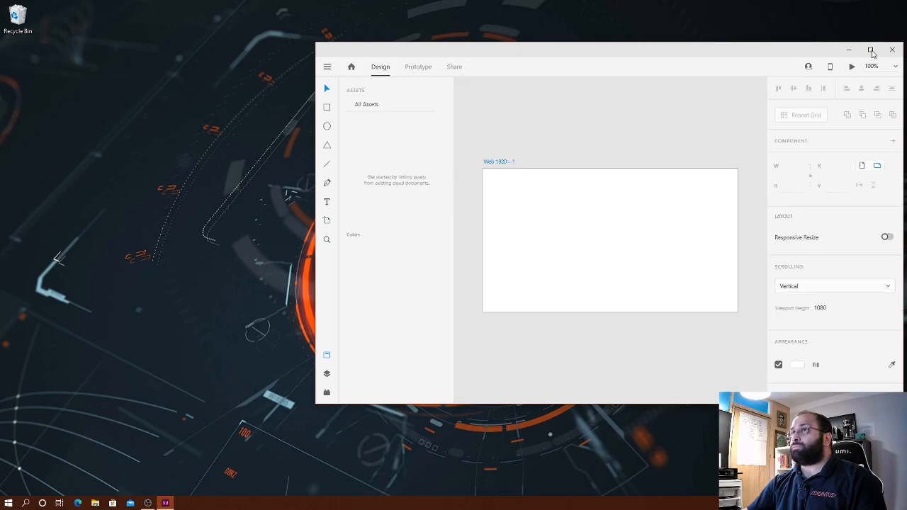
# - Draw a rectangle about 68 by 110 px against the artboard's upper edge, at about X 280
pyautogui.click(622, 237)
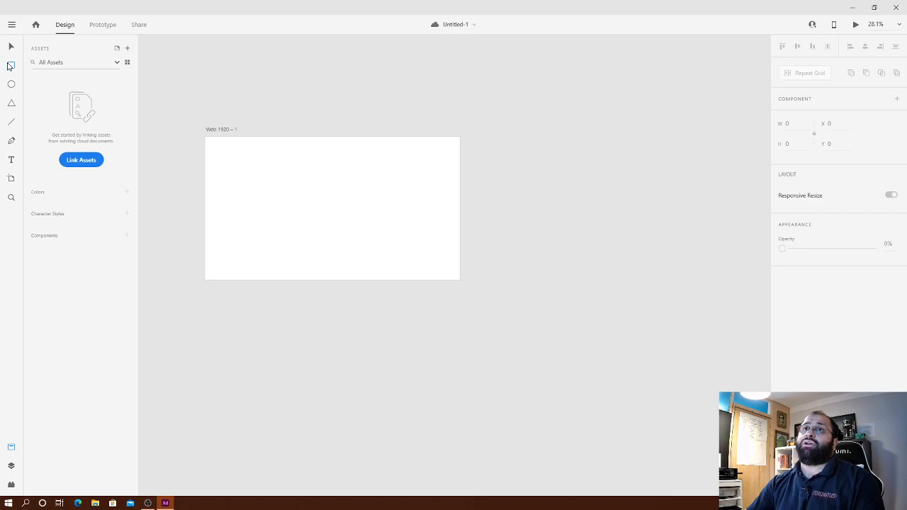
pyautogui.scroll(5, 272, 174)
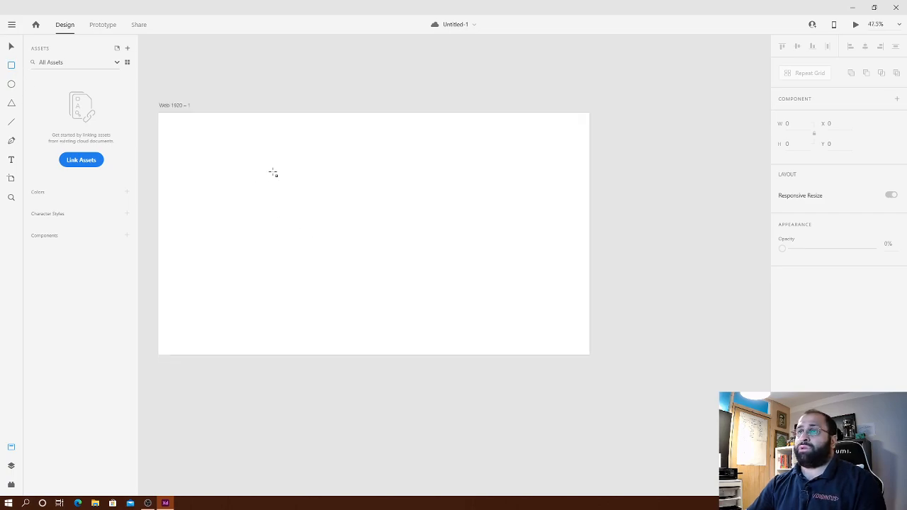
pyautogui.moveTo(319, 235); pyautogui.dragTo(374, 242)
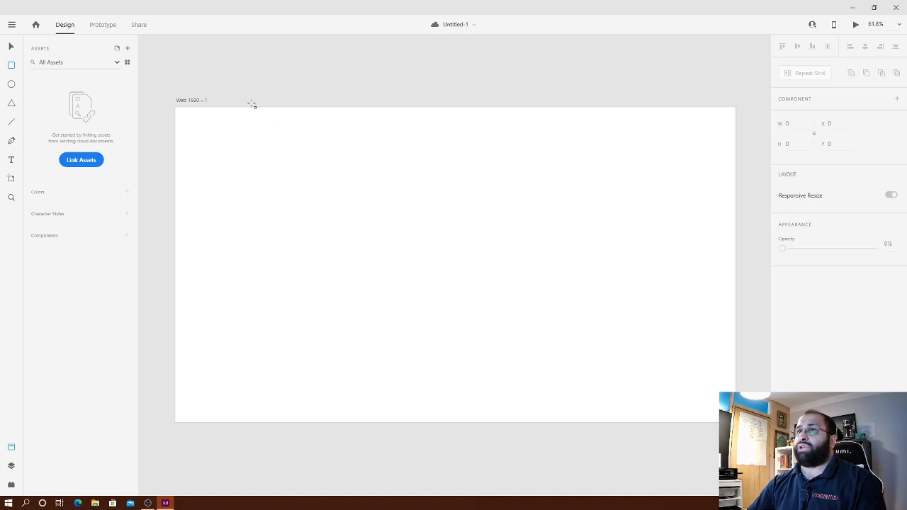
pyautogui.moveTo(256, 108)
pyautogui.mouseDown()
pyautogui.moveTo(269, 141)
pyautogui.moveTo(277, 140)
pyautogui.mouseUp()
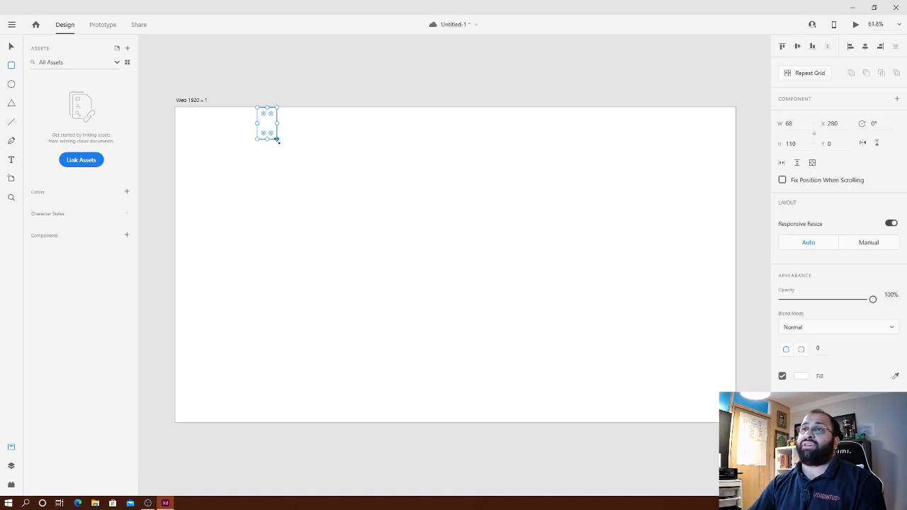
# - Stretch the rectangle sideways to both edges of the artboard, making it 1920 px wide from X 0
pyautogui.press('Escape')
pyautogui.click(261, 128)
pyautogui.moveTo(256, 126); pyautogui.dragTo(175, 125)
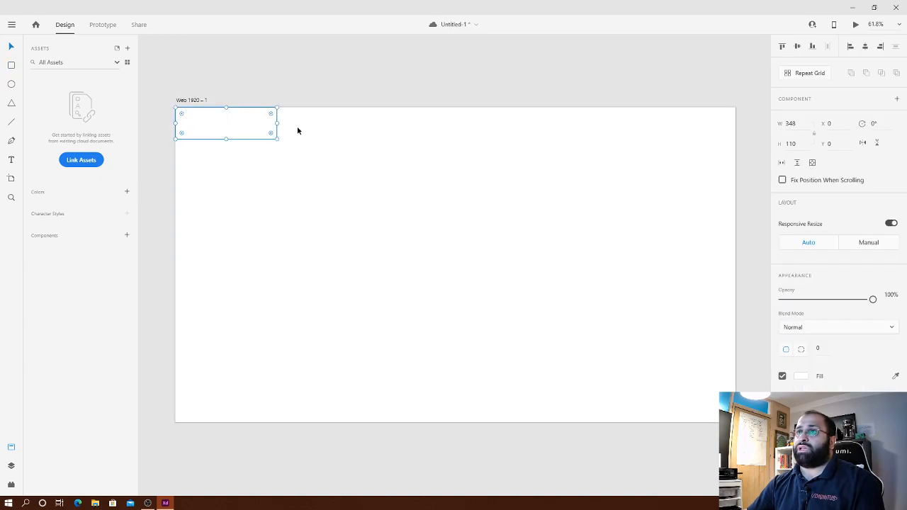
pyautogui.moveTo(277, 123); pyautogui.dragTo(735, 124)
pyautogui.moveTo(678, 89); pyautogui.dragTo(470, 148)
# - Set the header rectangle's height to 60
pyautogui.click(795, 144)
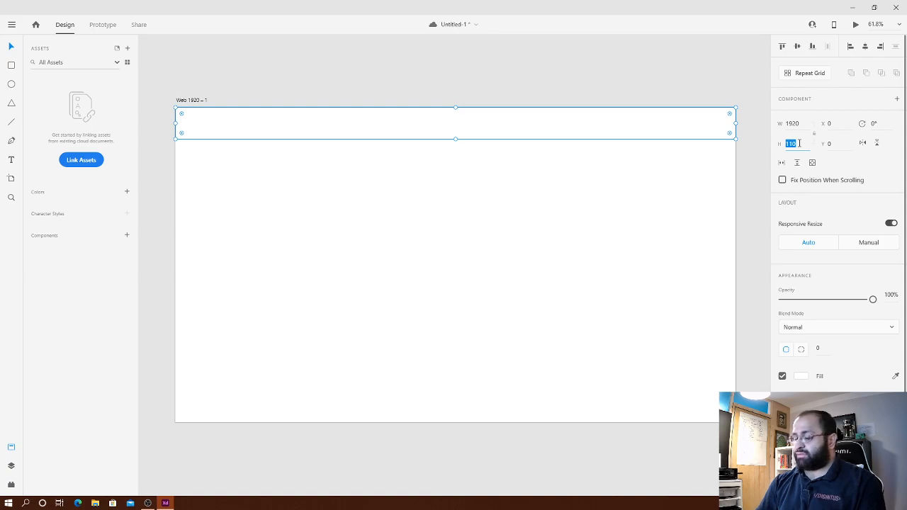
pyautogui.write('50')
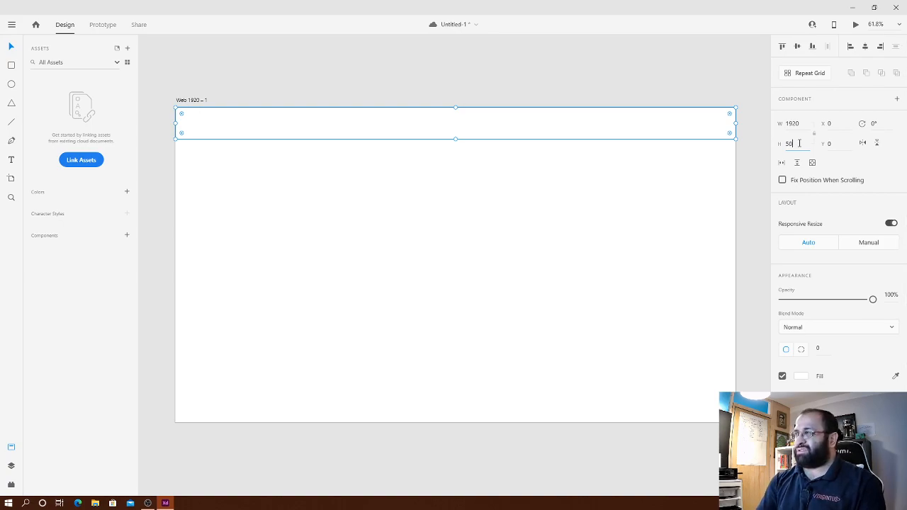
pyautogui.doubleClick(799, 143)
pyautogui.write('60')
pyautogui.press('Return')
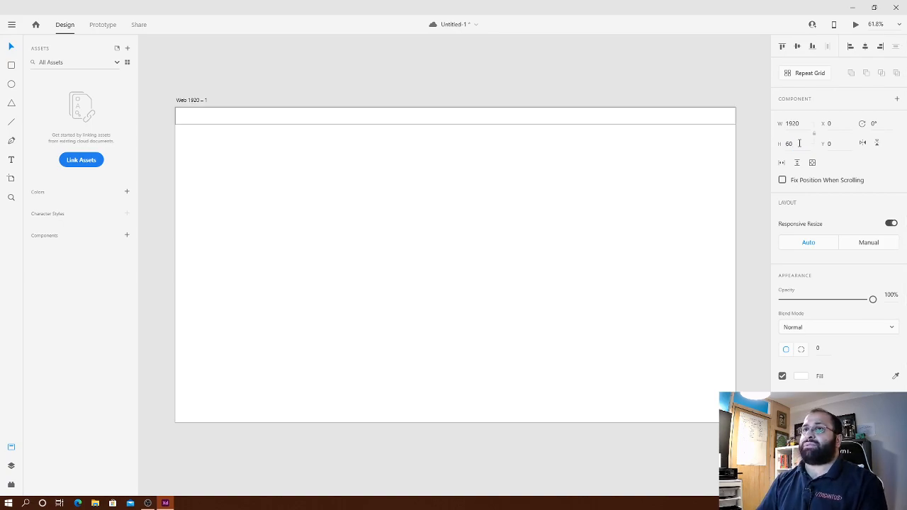
# - Increase the header rectangle's height to 80 and deselect it
pyautogui.click(729, 117)
pyautogui.click(809, 144)
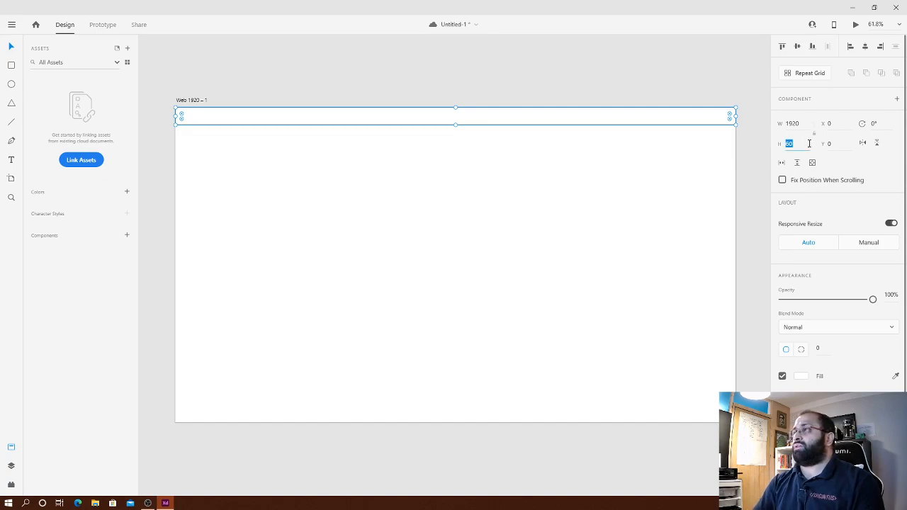
pyautogui.hotkey('shift', 'Up')
pyautogui.hotkey('shift', 'Up')
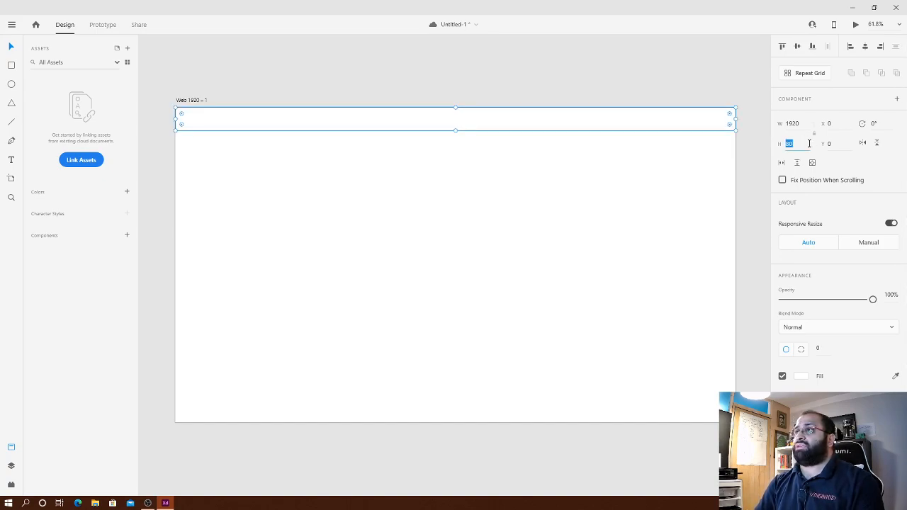
pyautogui.click(471, 71)
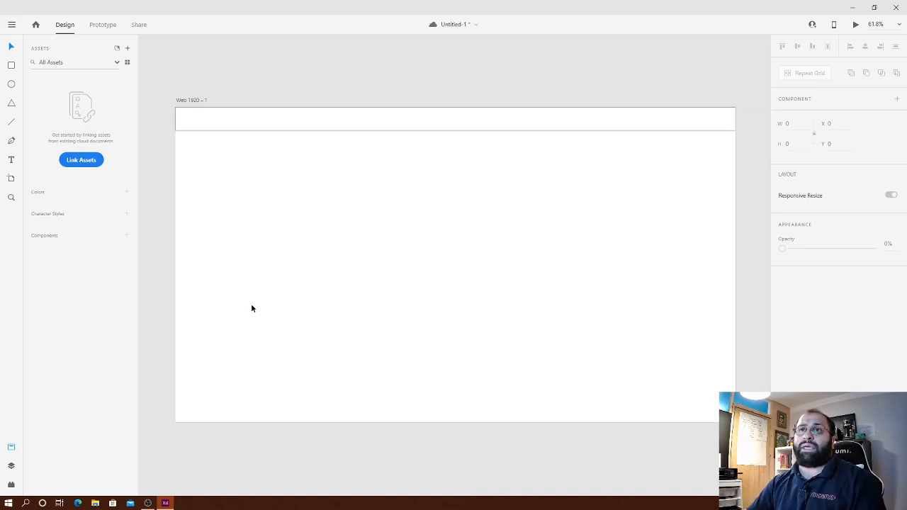
pyautogui.click(595, 119)
pyautogui.click(547, 159)
pyautogui.click(441, 126)
pyautogui.click(628, 190)
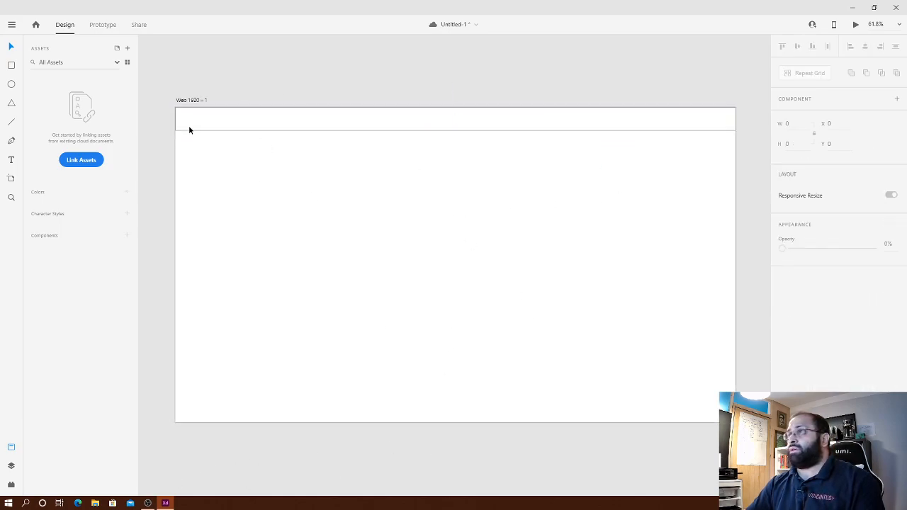
pyautogui.click(238, 124)
pyautogui.click(474, 197)
# - Add a text object reading "Logo" in the blank area below the header rectangle
pyautogui.click(11, 159)
pyautogui.click(412, 197)
pyautogui.write('Na')
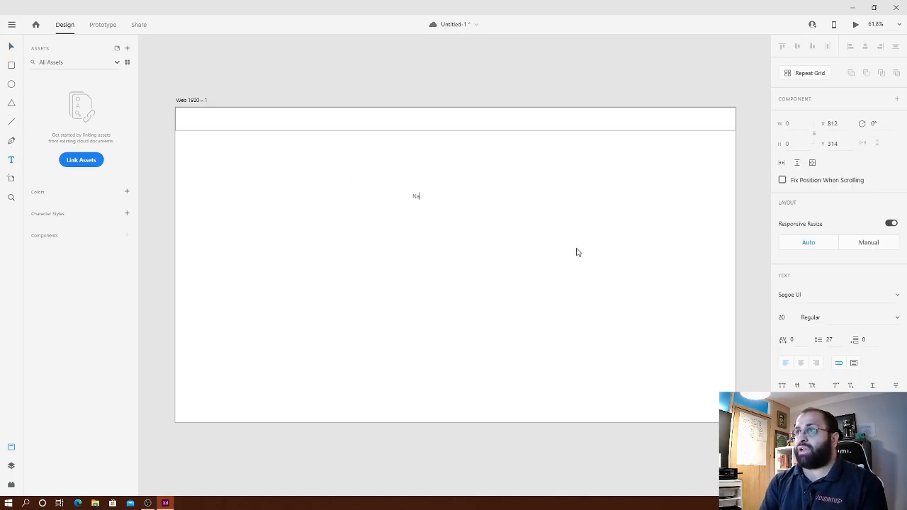
pyautogui.press('BackSpace')
pyautogui.press('BackSpace')
pyautogui.write('Logo')
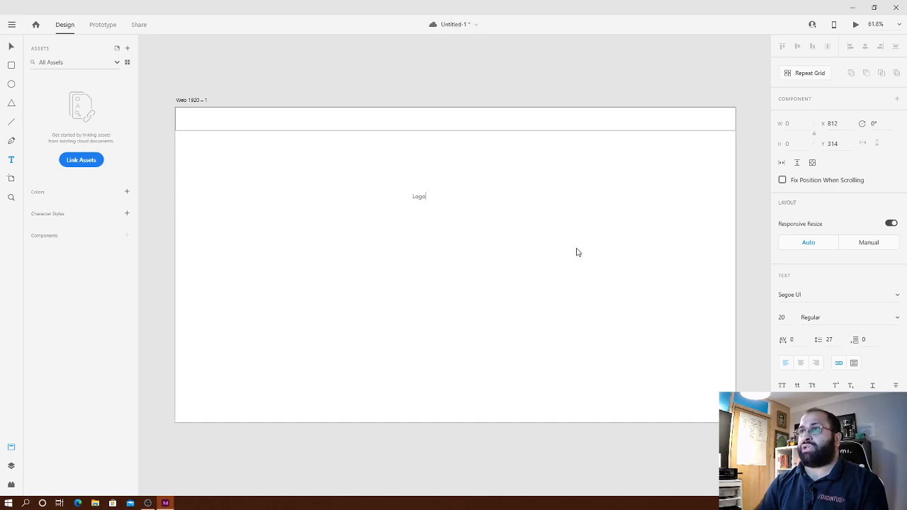
pyautogui.click(488, 245)
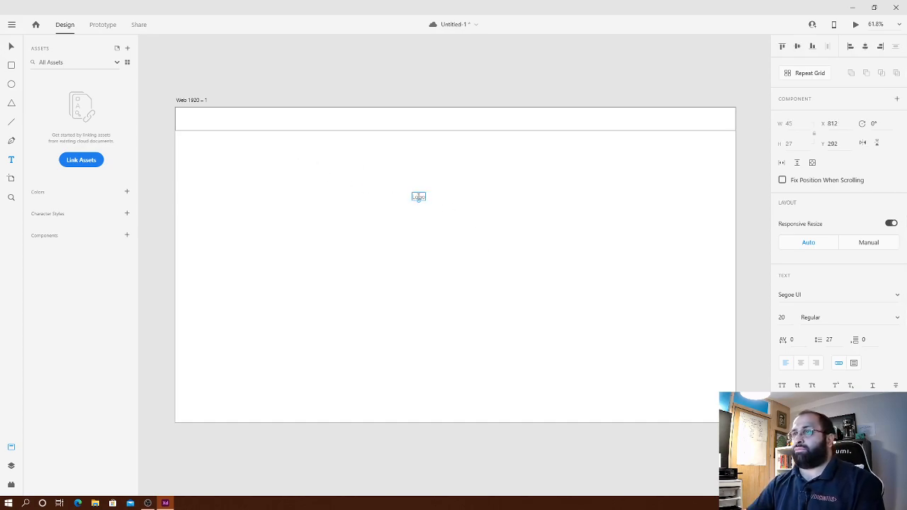
# - Move the "Logo" text into the header near its left end, vertically centred at about X 84, Y 27
pyautogui.click(428, 199)
pyautogui.press('v')
pyautogui.click(422, 201)
pyautogui.moveTo(417, 196); pyautogui.dragTo(209, 119)
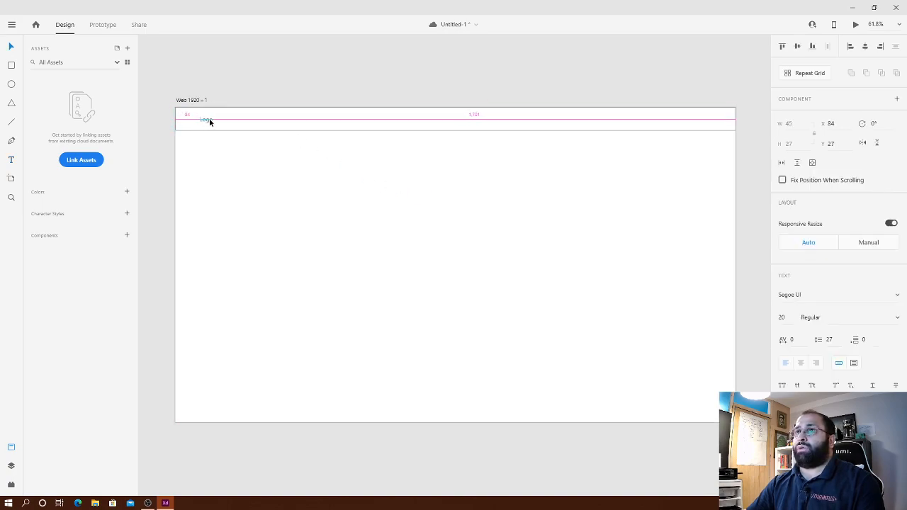
pyautogui.click(385, 267)
# - Add the text "About Courses" below the header at about X 176 and save the document
pyautogui.press('t')
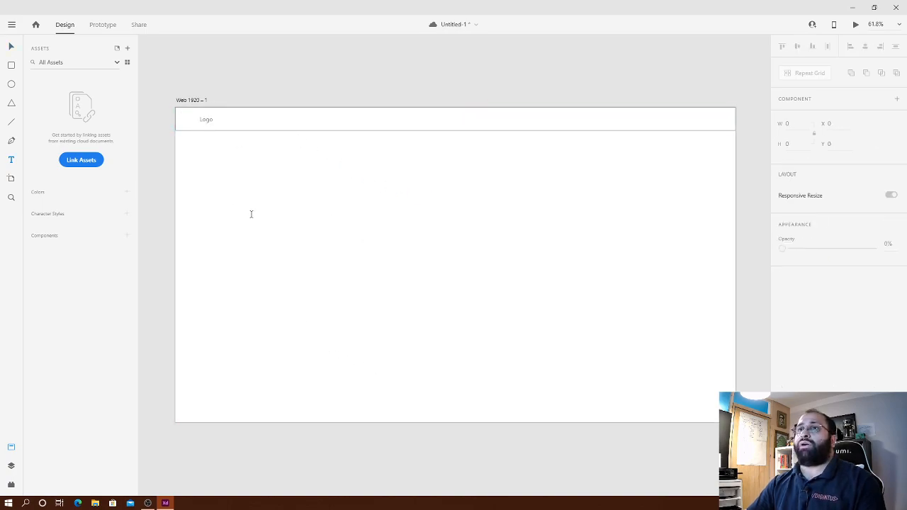
pyautogui.click(227, 184)
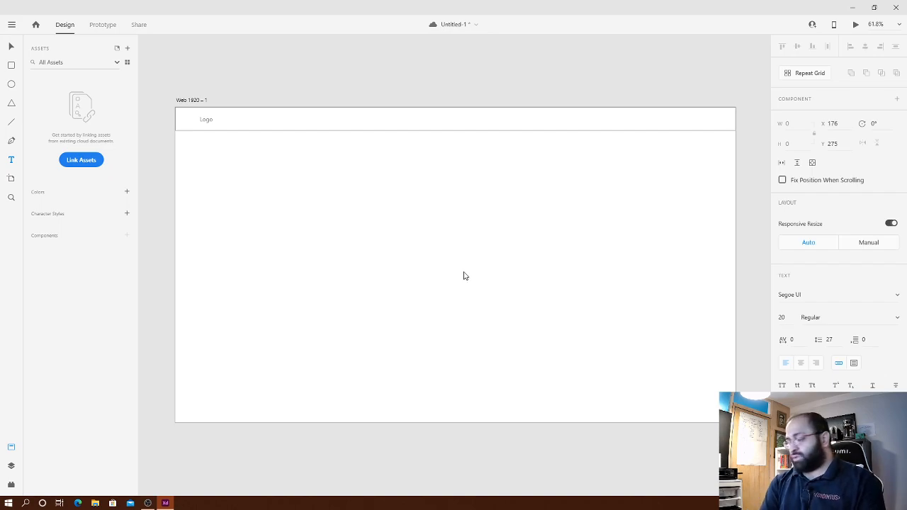
pyautogui.write('About')
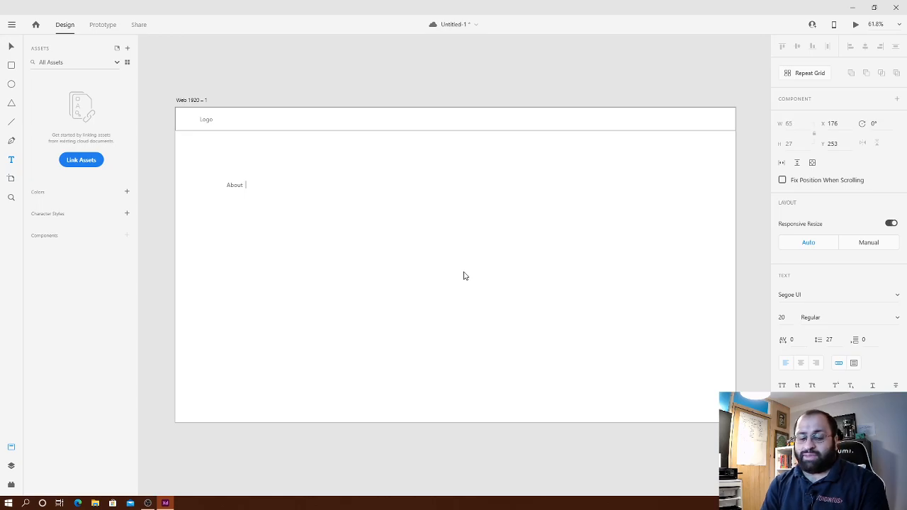
pyautogui.write('Courses')
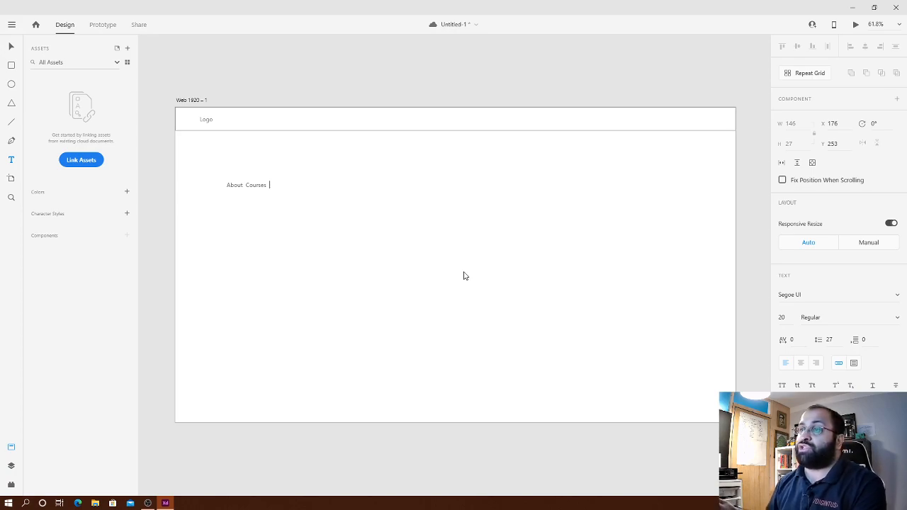
pyautogui.hotkey('ctrl', 's')
pyautogui.press('Escape')
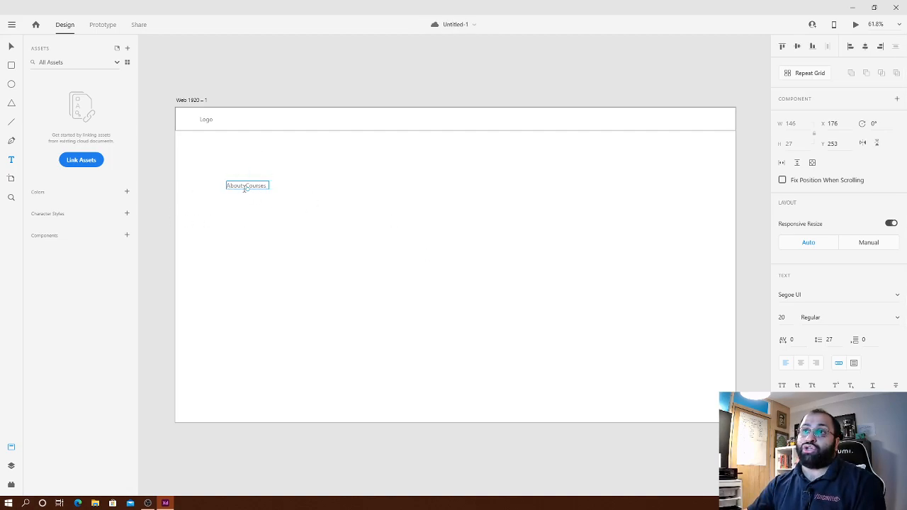
# - Remove the word "Courses" from the new text, leaving only "About"
pyautogui.click(263, 185)
pyautogui.hotkey('ctrl', 'shift', 'Left')
pyautogui.press('Return')
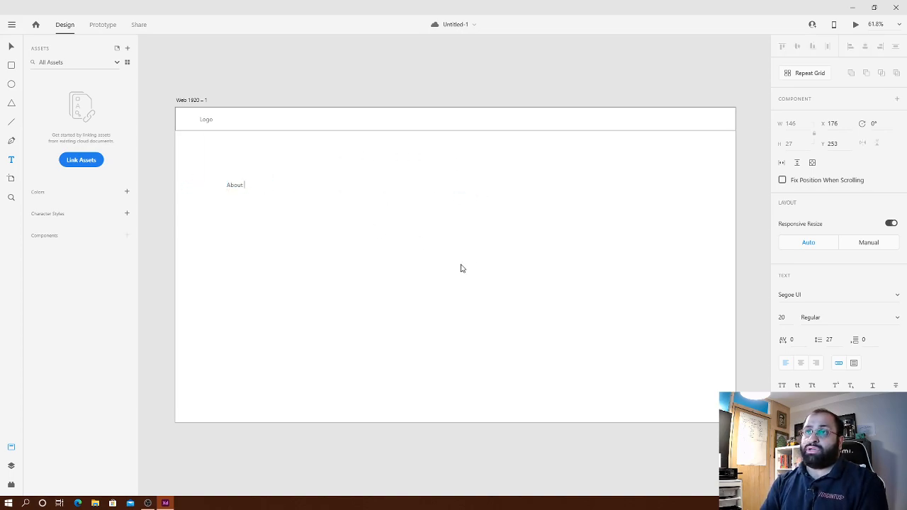
pyautogui.click(325, 263)
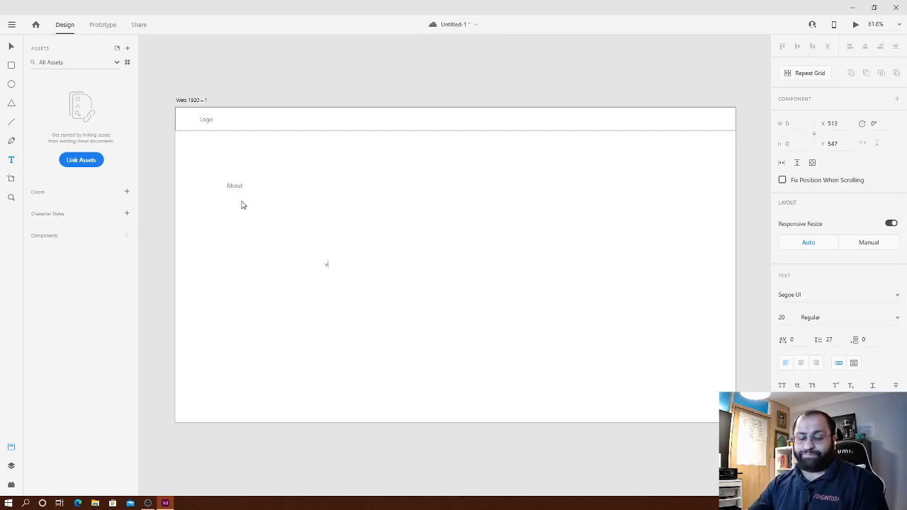
pyautogui.press('Escape')
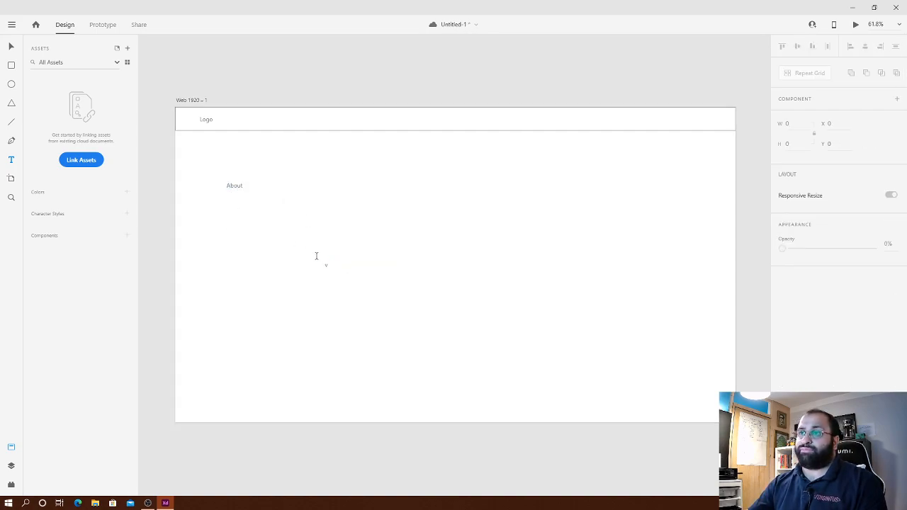
pyautogui.press('v')
pyautogui.moveTo(308, 240); pyautogui.dragTo(369, 312)
pyautogui.press('Delete')
# - Duplicate the "About" text to its right on the same line and change the copy to "Courses"
pyautogui.moveTo(267, 168); pyautogui.dragTo(303, 188)
pyautogui.doubleClick(300, 187)
pyautogui.write('Courses')
pyautogui.press('Escape')
# - Duplicate the "Courses" text to its right at about X 549 and change the copy to "Resources"
pyautogui.moveTo(303, 183); pyautogui.dragTo(350, 185)
pyautogui.doubleClick(349, 186)
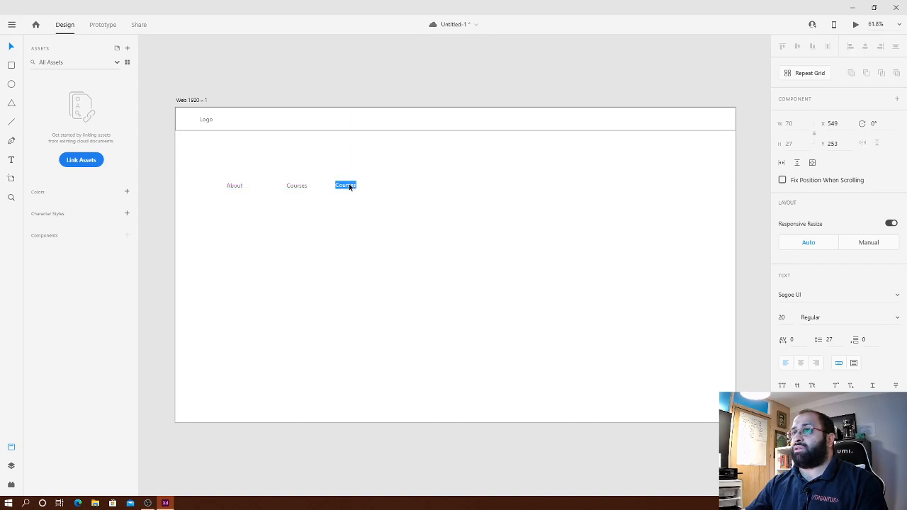
pyautogui.write('Resources')
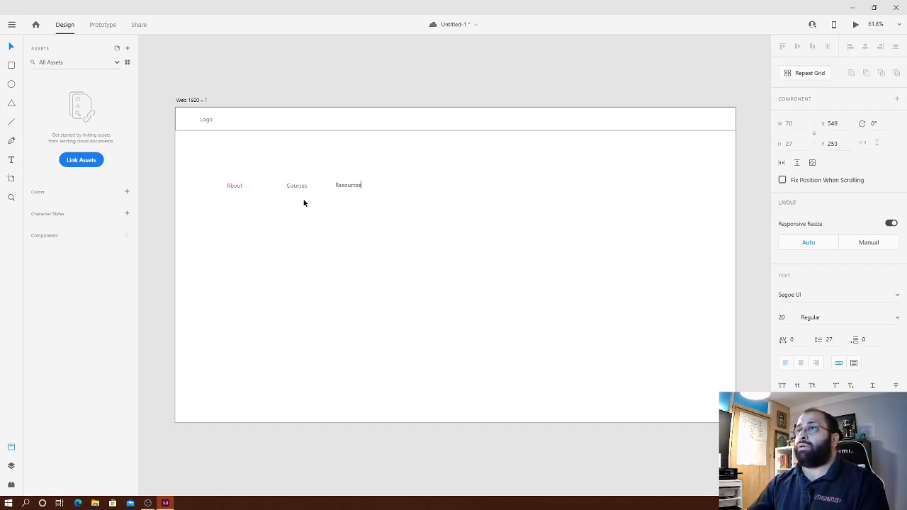
pyautogui.press('Escape')
# - Duplicate the "Resources" text to its right at about X 734 and change the copy to "Videos"
pyautogui.moveTo(368, 185); pyautogui.dragTo(408, 184)
pyautogui.doubleClick(408, 185)
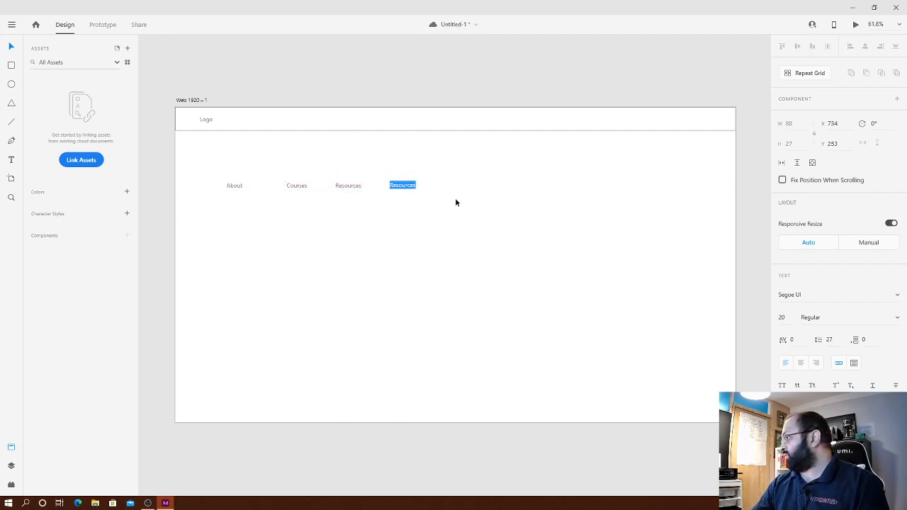
pyautogui.write('Videos')
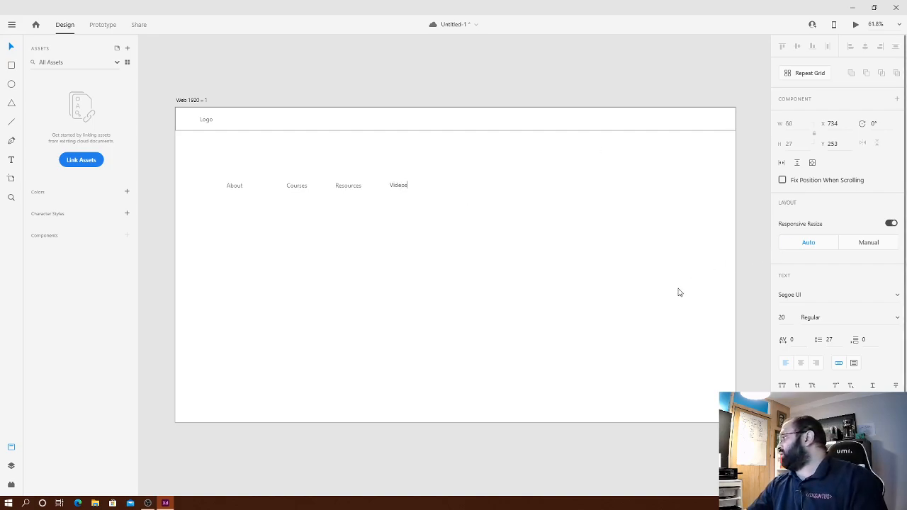
pyautogui.press('Escape')
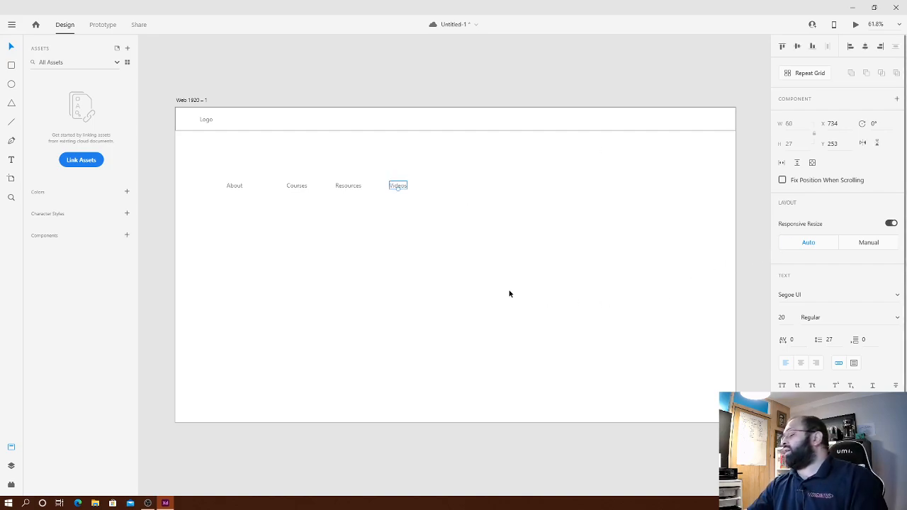
# - Duplicate the "Videos" text to its right at about X 855 and change the copy to "Tools"
pyautogui.moveTo(394, 187); pyautogui.dragTo(429, 185)
pyautogui.doubleClick(429, 184)
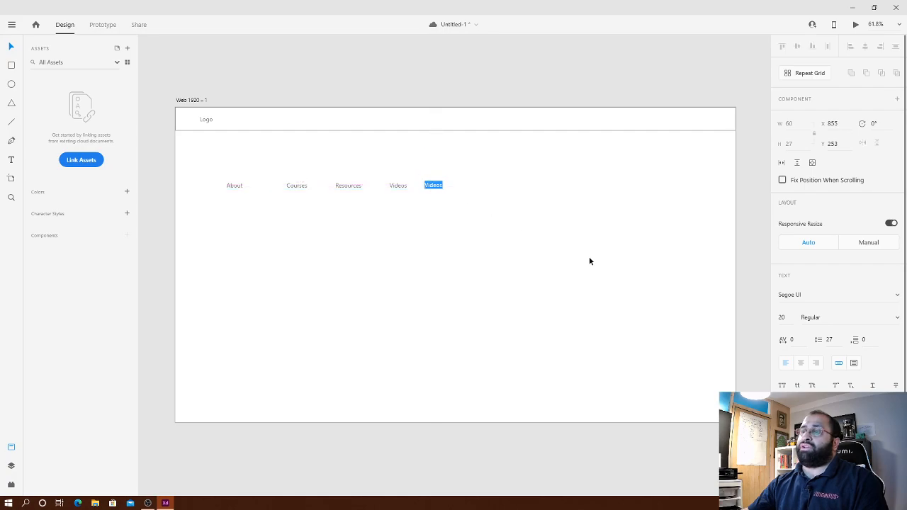
pyautogui.write('Tools')
pyautogui.press('Escape')
# - Duplicate the "Tools" text to its right at about X 961 and change the copy to "Blog"
pyautogui.moveTo(434, 186); pyautogui.dragTo(461, 184)
pyautogui.doubleClick(461, 185)
pyautogui.write('Blog')
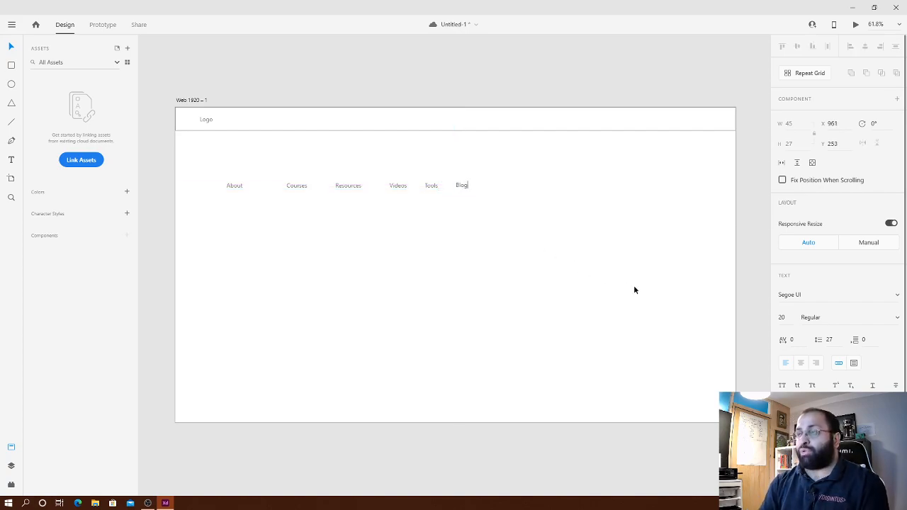
pyautogui.press('Escape')
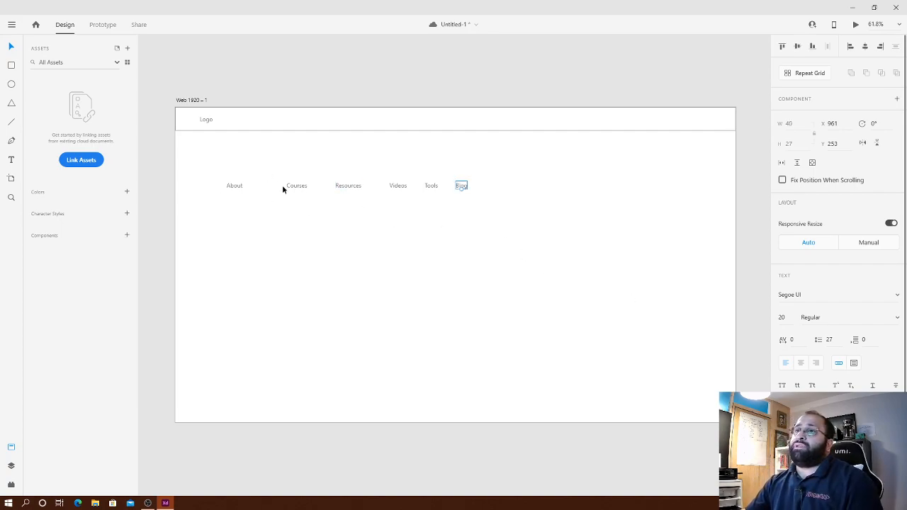
# - Move the "Courses" text against "About" and nudge it 30 px away, to X 260
pyautogui.moveTo(212, 165); pyautogui.dragTo(529, 185)
pyautogui.click(510, 243)
pyautogui.click(301, 187)
pyautogui.moveTo(301, 187); pyautogui.dragTo(257, 187)
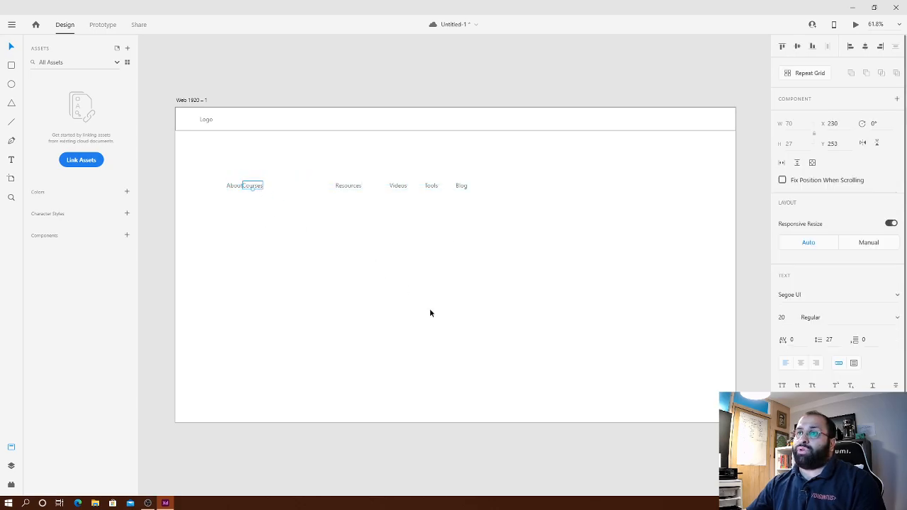
pyautogui.hotkey('shift', 'Right')
pyautogui.hotkey('shift', 'Right')
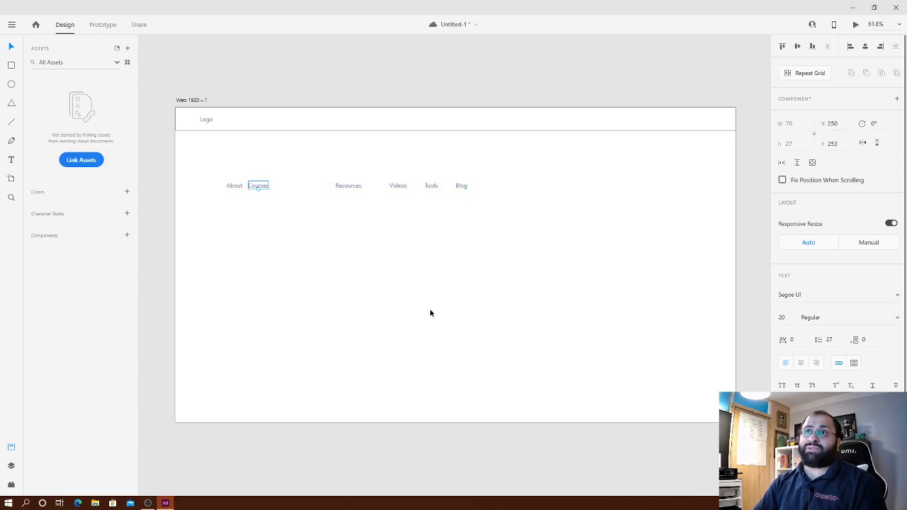
pyautogui.hotkey('shift', 'Right')
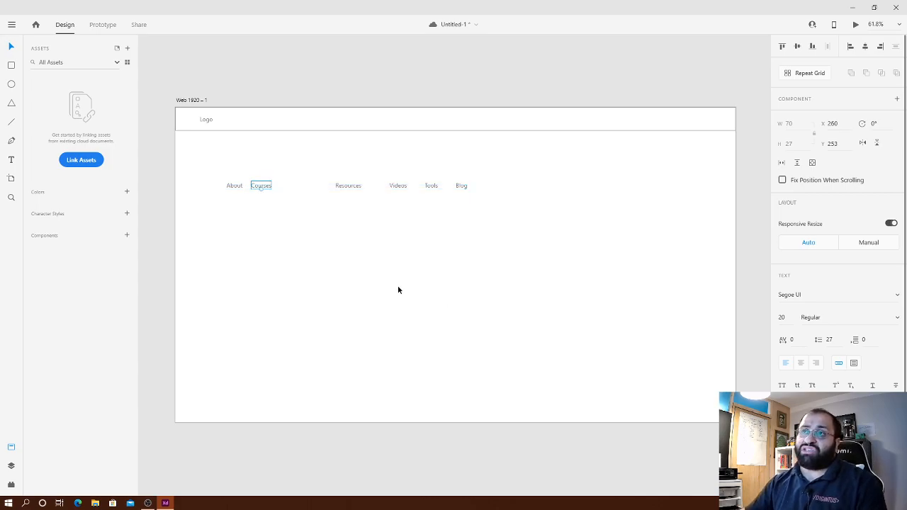
# - Move the "Resources", "Videos", "Tools" and "Blog" texts closer with 30 px gaps, placing "Resources" at X 360 and "Videos" at X 478
pyautogui.click(377, 257)
pyautogui.moveTo(353, 189); pyautogui.dragTo(293, 183)
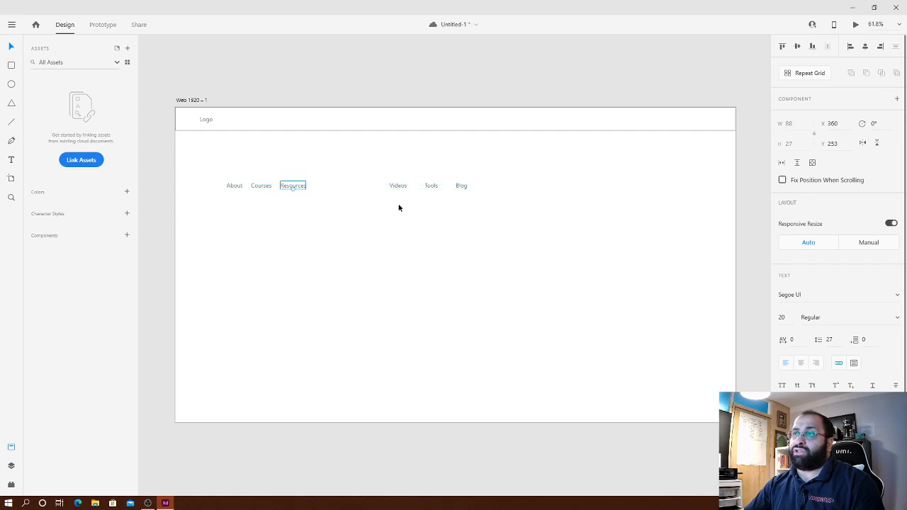
pyautogui.moveTo(403, 187); pyautogui.dragTo(328, 185)
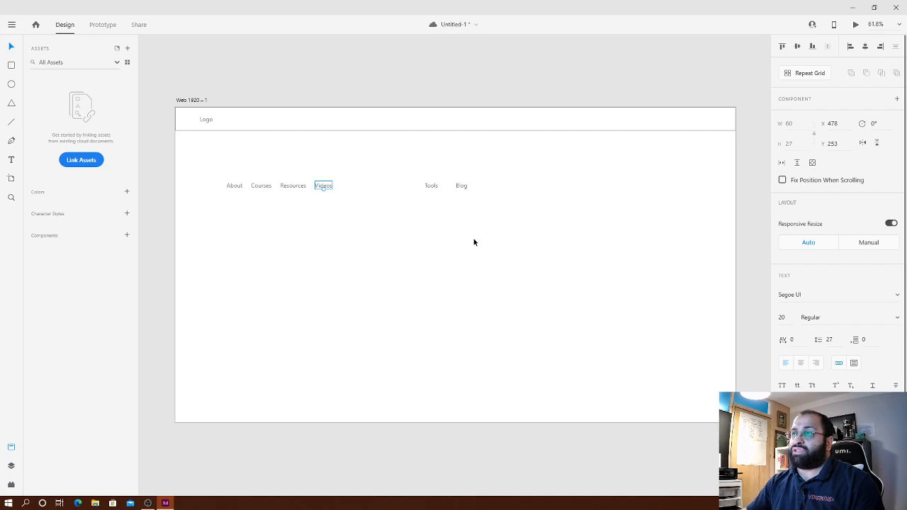
pyautogui.moveTo(428, 184); pyautogui.dragTo(344, 189)
pyautogui.moveTo(465, 186); pyautogui.dragTo(372, 188)
# - Group the six navigation texts and move the group into the right end of the header bar, level with the "Logo" text
pyautogui.moveTo(434, 226); pyautogui.dragTo(213, 166)
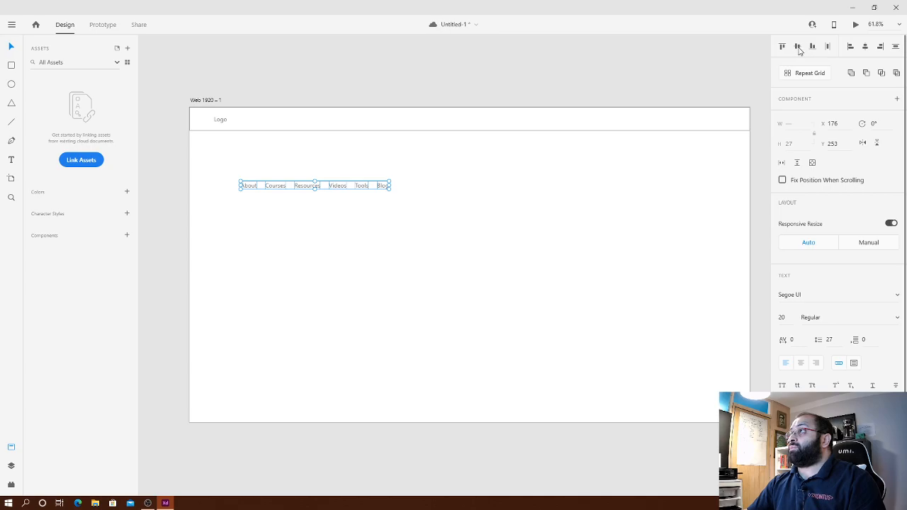
pyautogui.moveTo(460, 221); pyautogui.dragTo(281, 248)
pyautogui.hotkey('ctrl', 'g')
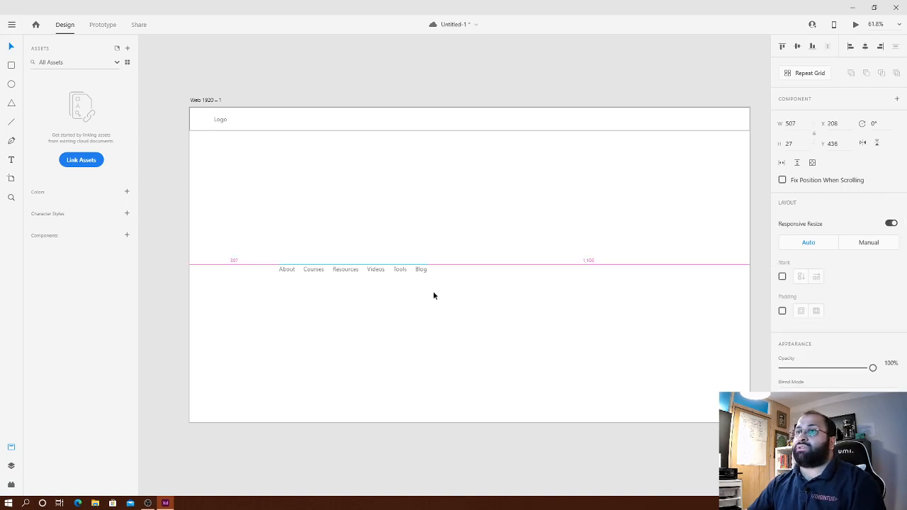
pyautogui.moveTo(400, 258); pyautogui.dragTo(622, 118)
pyautogui.click(569, 195)
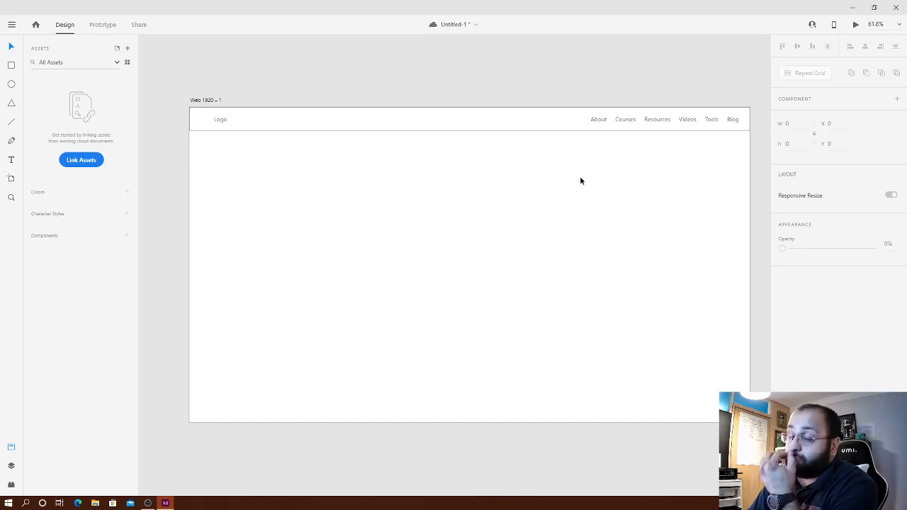
# - Rename the artboard as "Homepage"
pyautogui.click(203, 100)
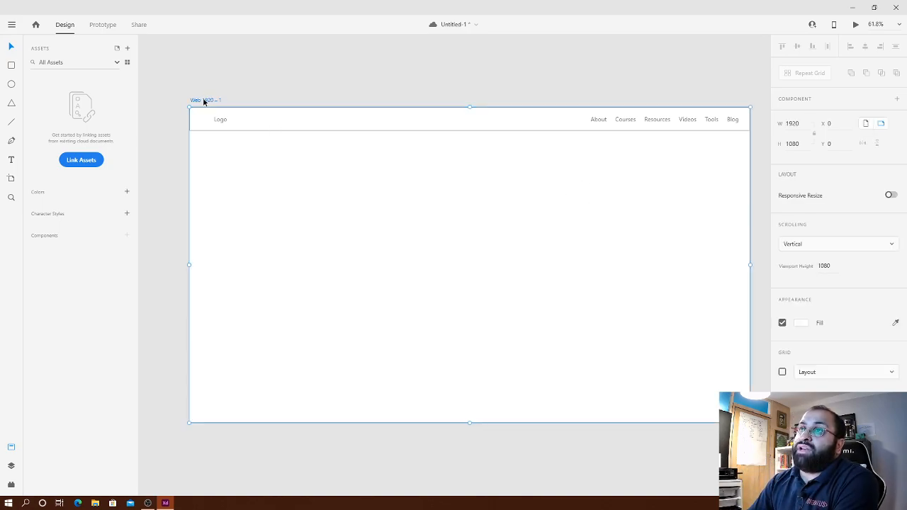
pyautogui.doubleClick(204, 101)
pyautogui.write('Home')
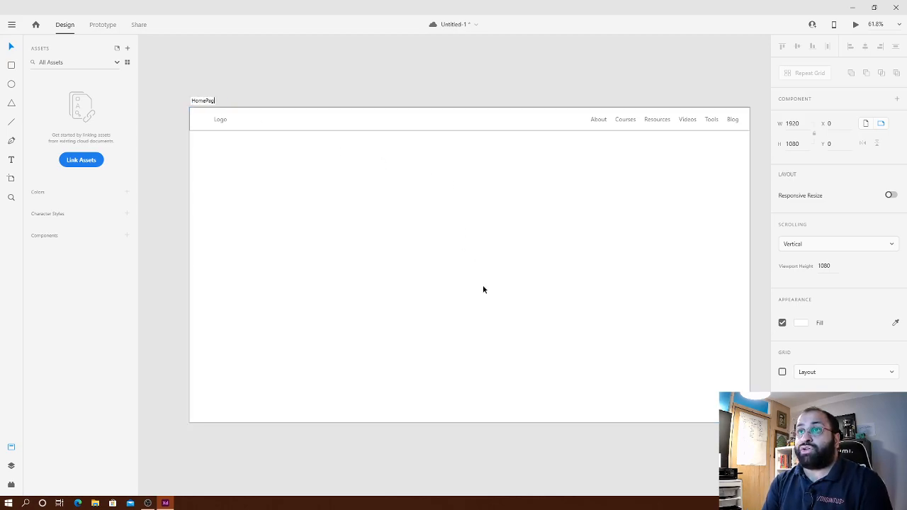
pyautogui.write('page')
pyautogui.press('Return')
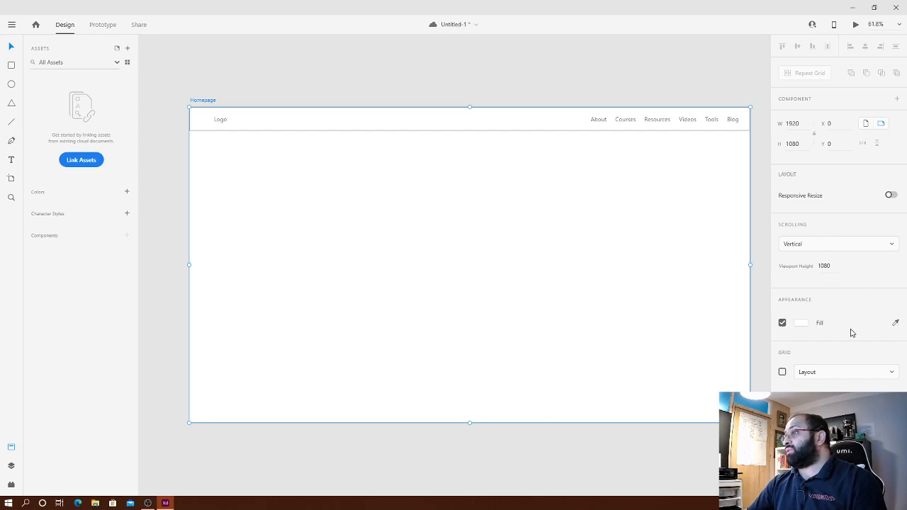
# - Turn on the layout grid of the "Homepage" artboard and lower the opacity of its cyan column colour
pyautogui.click(781, 373)
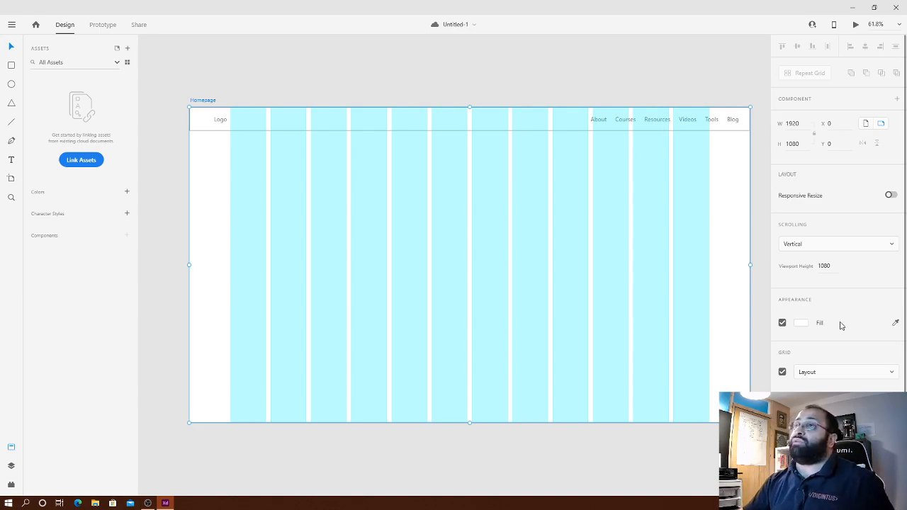
pyautogui.click(539, 77)
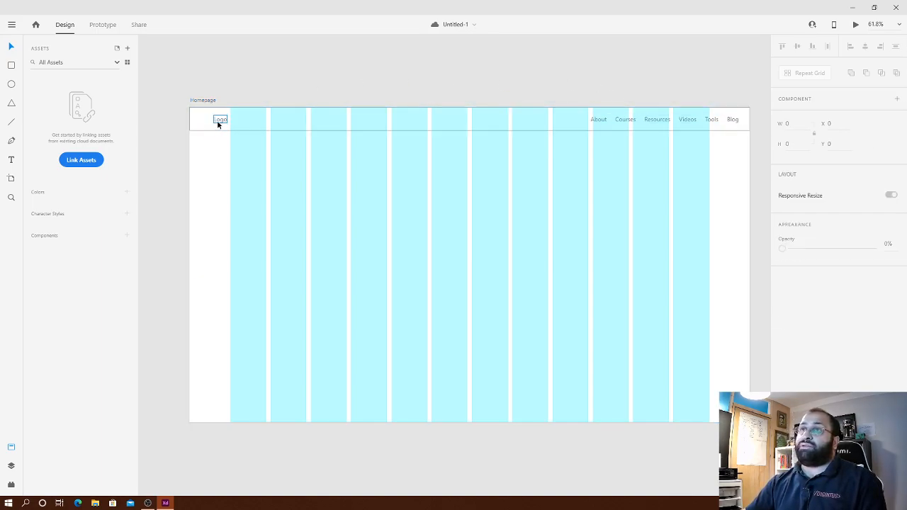
pyautogui.click(201, 101)
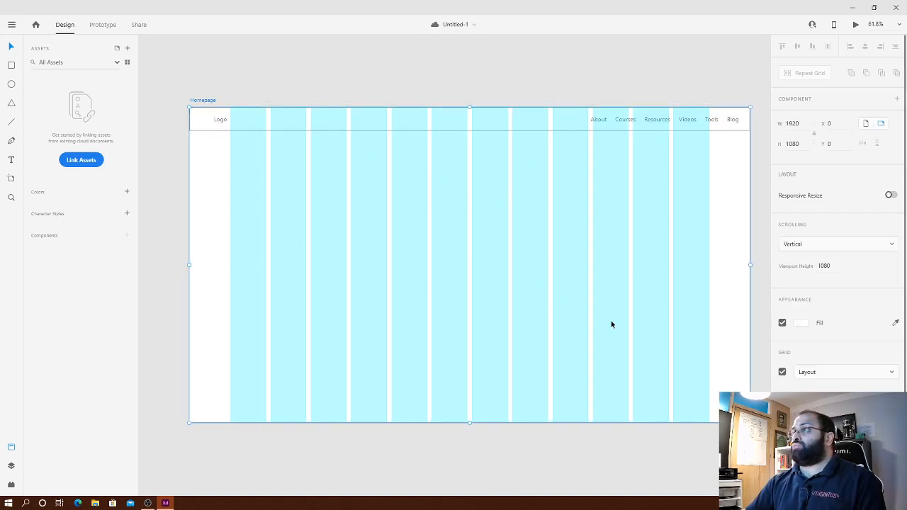
pyautogui.click(800, 398)
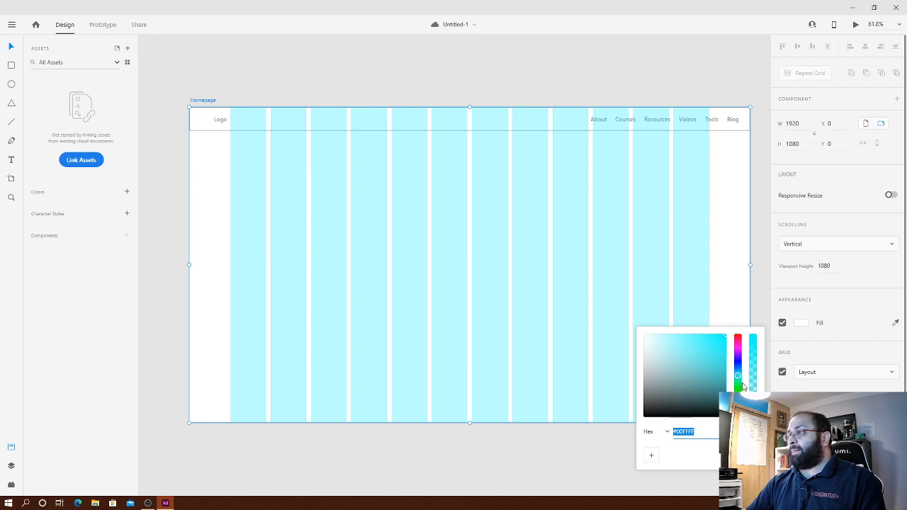
pyautogui.moveTo(752, 398); pyautogui.dragTo(752, 411)
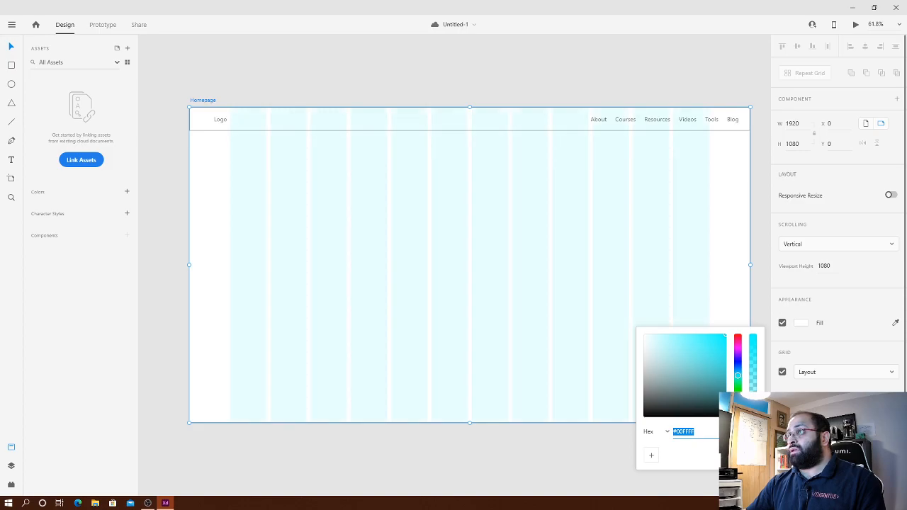
pyautogui.click(212, 100)
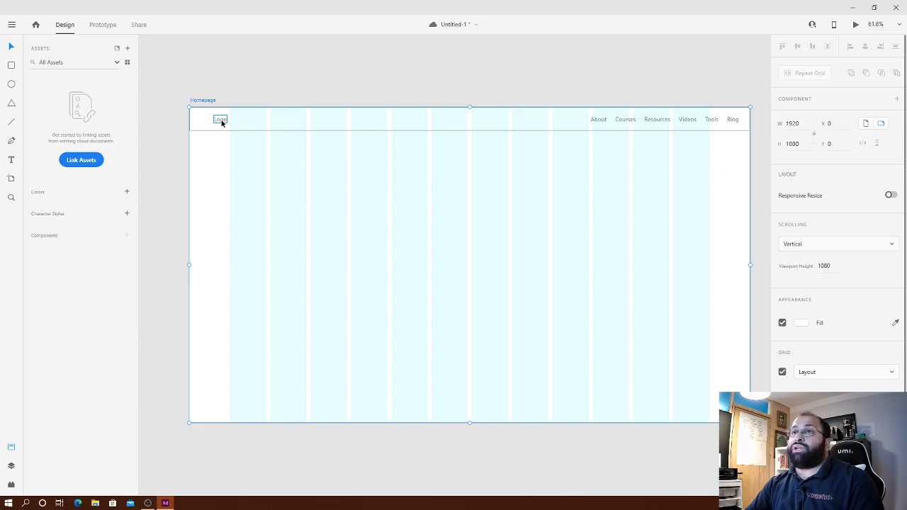
# - Align "Logo" to the first grid column at X 140 and the navigation group to the last column's right edge, and save the document
pyautogui.moveTo(222, 122); pyautogui.dragTo(239, 125)
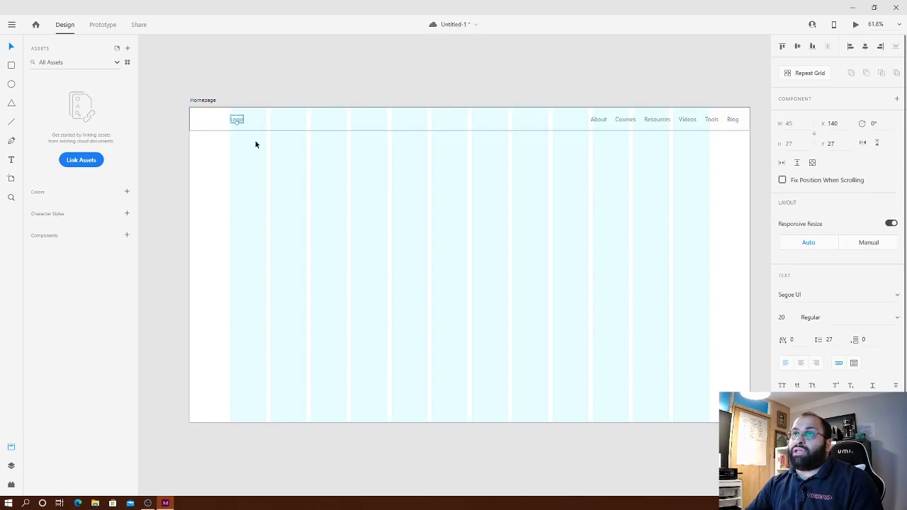
pyautogui.keyDown('shift'); pyautogui.click(730, 120); pyautogui.keyUp('shift')
pyautogui.click(704, 121)
pyautogui.click(732, 91)
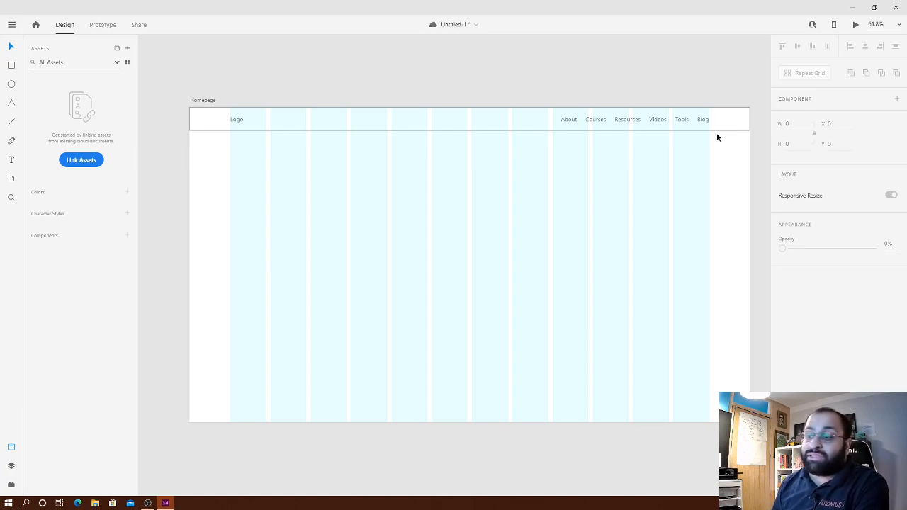
pyautogui.hotkey('ctrl', 's')
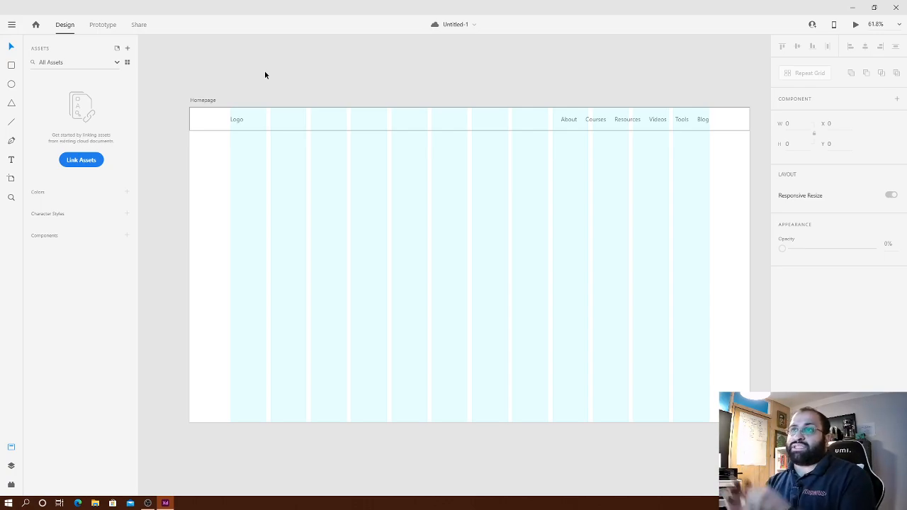
# - Draw a square below the header at X 140, Y 149 and enlarge it to 812 by 812 px across the first six columns
pyautogui.click(11, 66)
pyautogui.moveTo(230, 151)
pyautogui.mouseDown()
pyautogui.moveTo(307, 199)
pyautogui.moveTo(493, 352)
pyautogui.moveTo(450, 348)
pyautogui.mouseUp()
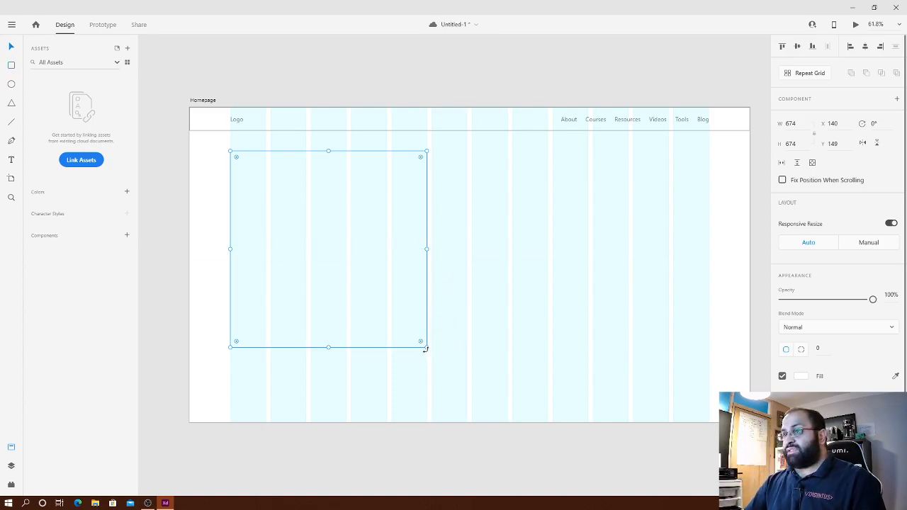
pyautogui.moveTo(426, 347); pyautogui.dragTo(470, 386)
pyautogui.click(600, 340)
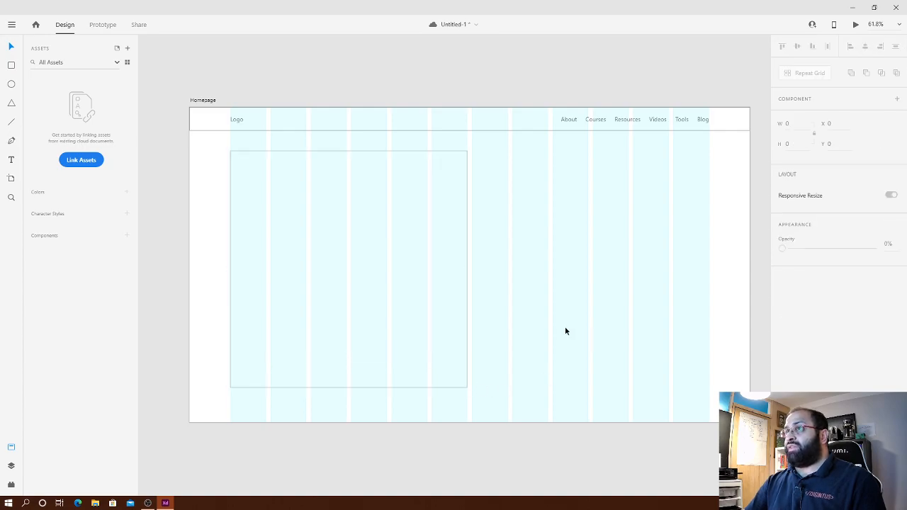
# - Duplicate the large square to its right at X 968 and shrink the copy to a square three columns wide
pyautogui.click(440, 286)
pyautogui.moveTo(391, 295); pyautogui.dragTo(631, 298)
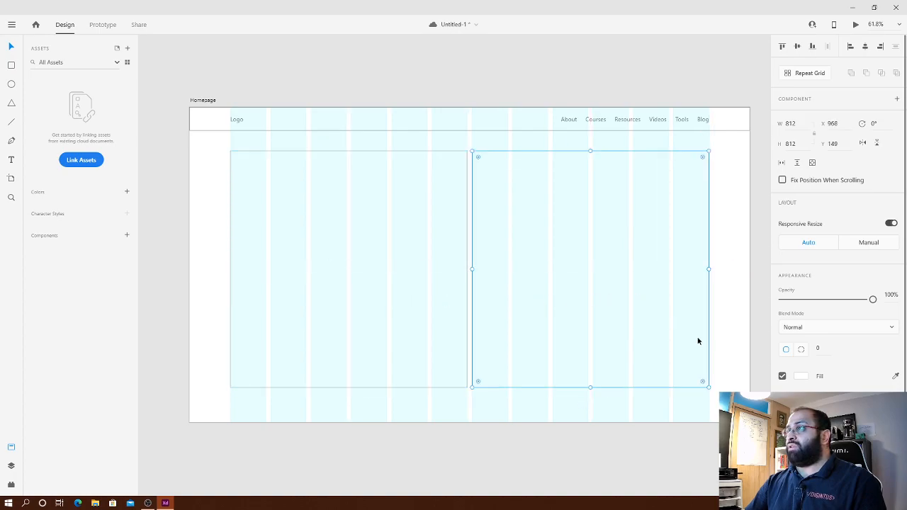
pyautogui.moveTo(707, 386); pyautogui.dragTo(624, 266)
# - Duplicate the small square into the last three columns and copy the small squares below to form a two-by-two block
pyautogui.moveTo(552, 245); pyautogui.dragTo(669, 250)
pyautogui.click(666, 334)
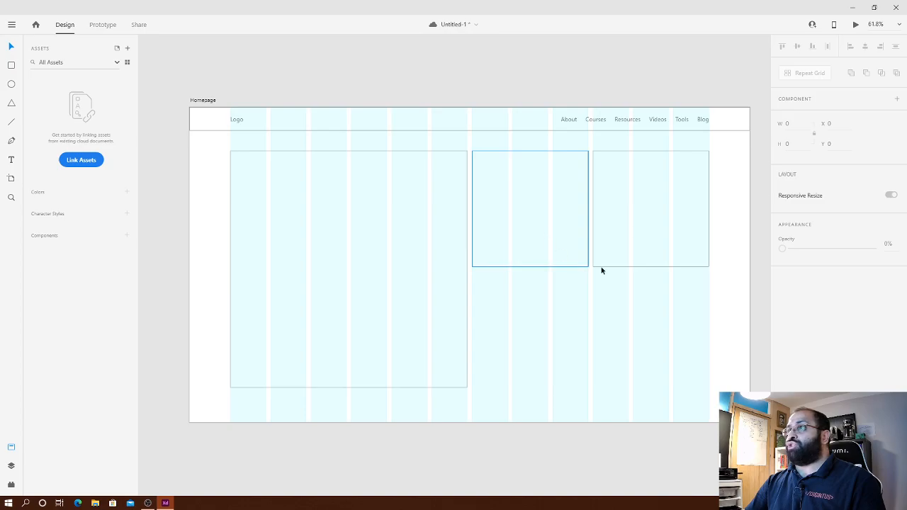
pyautogui.click(528, 241)
pyautogui.moveTo(543, 268); pyautogui.dragTo(546, 356)
pyautogui.click(737, 289)
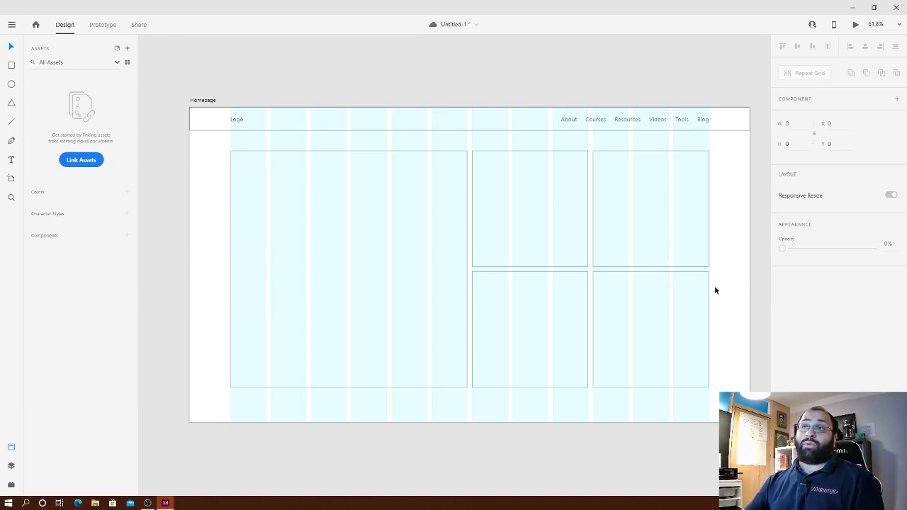
# - Switch to File Explorer and create a folder named "Alinspired" in the Development folder
pyautogui.click(99, 503)
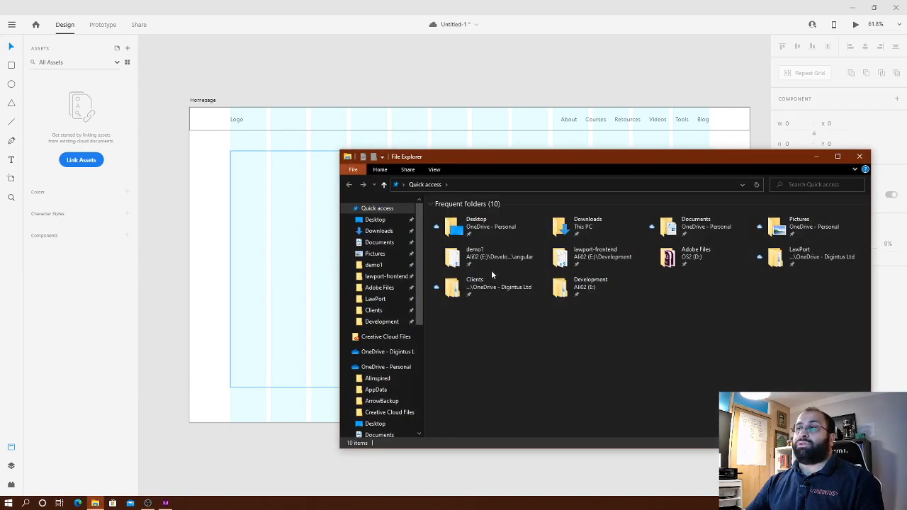
pyautogui.click(381, 321)
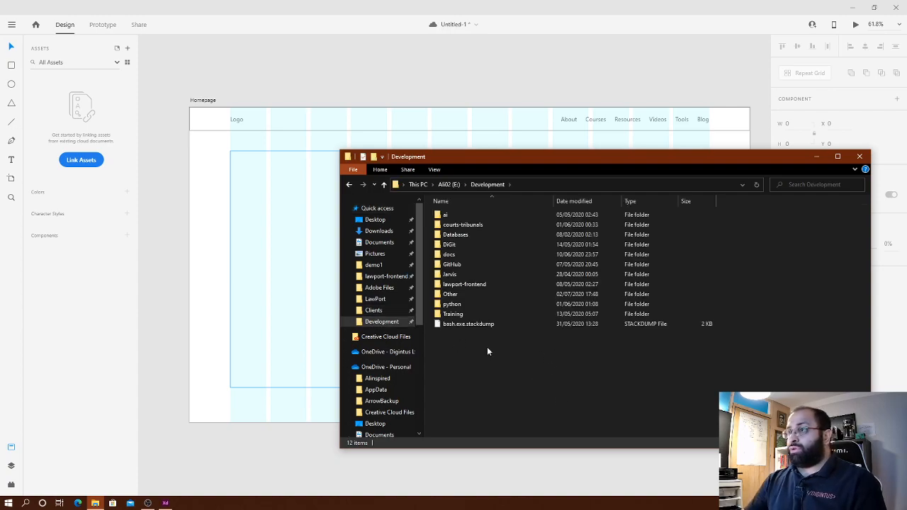
pyautogui.hotkey('ctrl', 'shift', 'n')
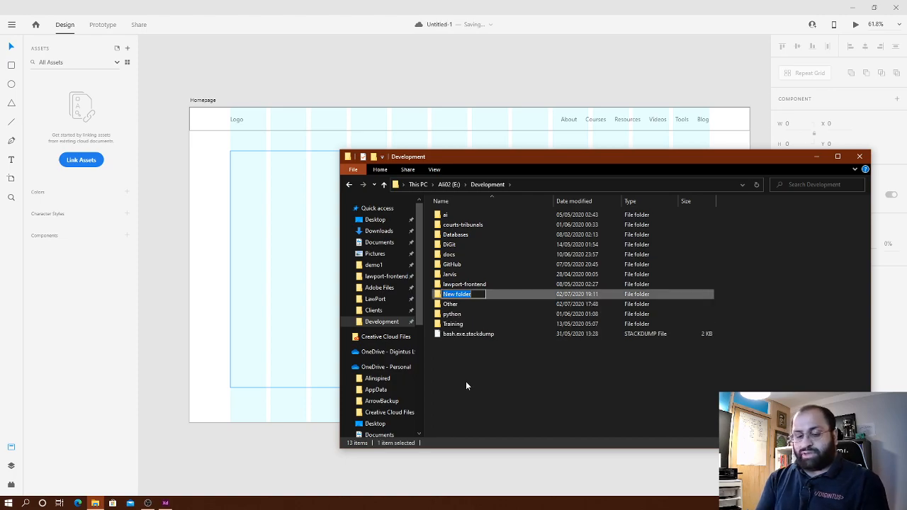
pyautogui.write('AIinspired')
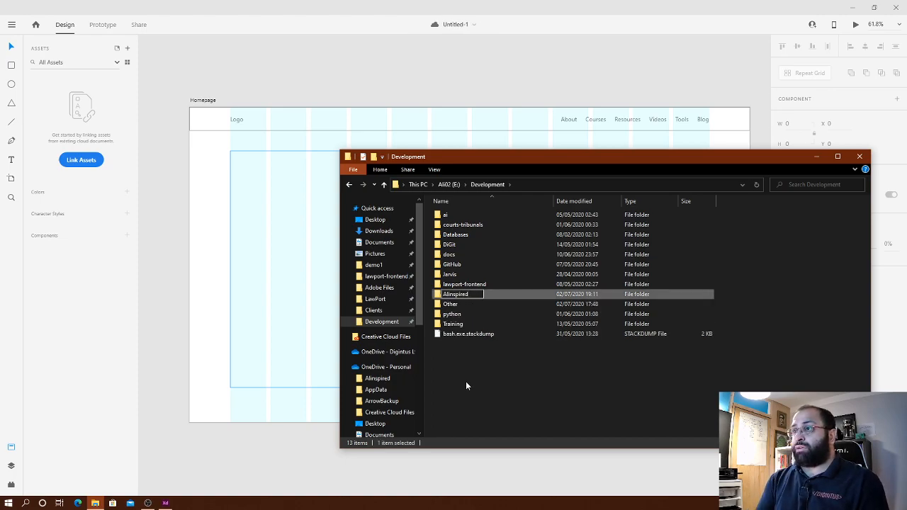
pyautogui.press('Return')
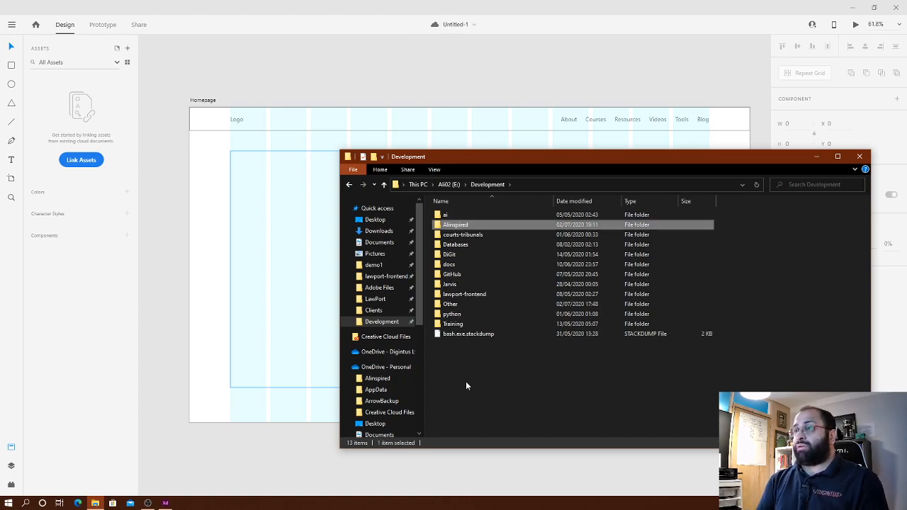
# - Create a folder named "Images" inside the "Alinspired" folder and open it
pyautogui.doubleClick(455, 225)
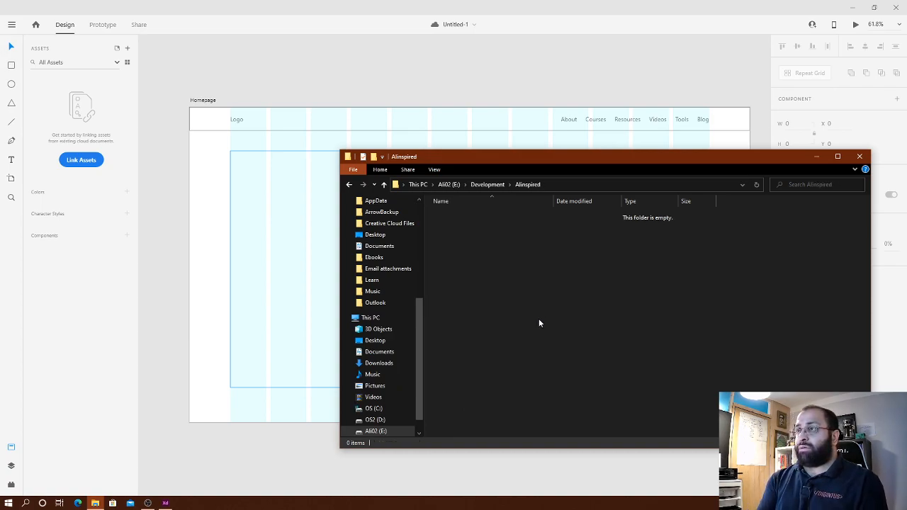
pyautogui.hotkey('ctrl', 'shift', 'n')
pyautogui.press('BackSpace')
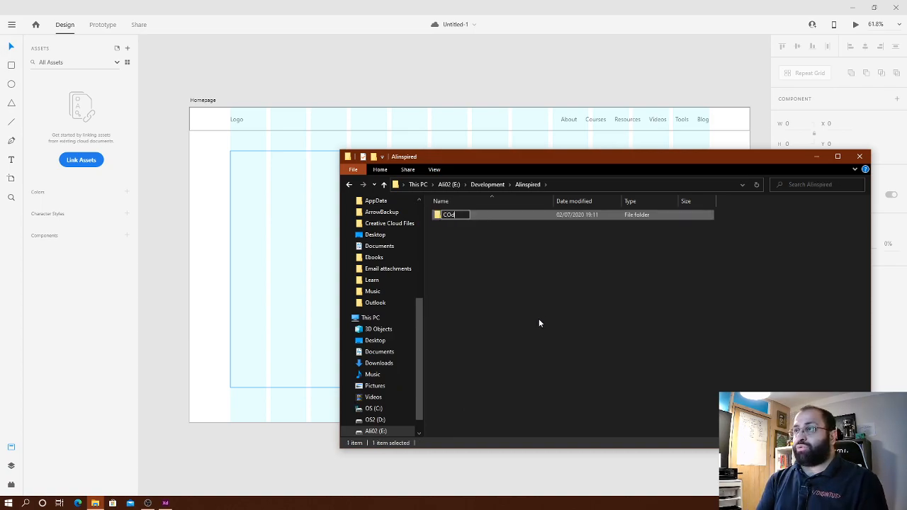
pyautogui.write('Imag')
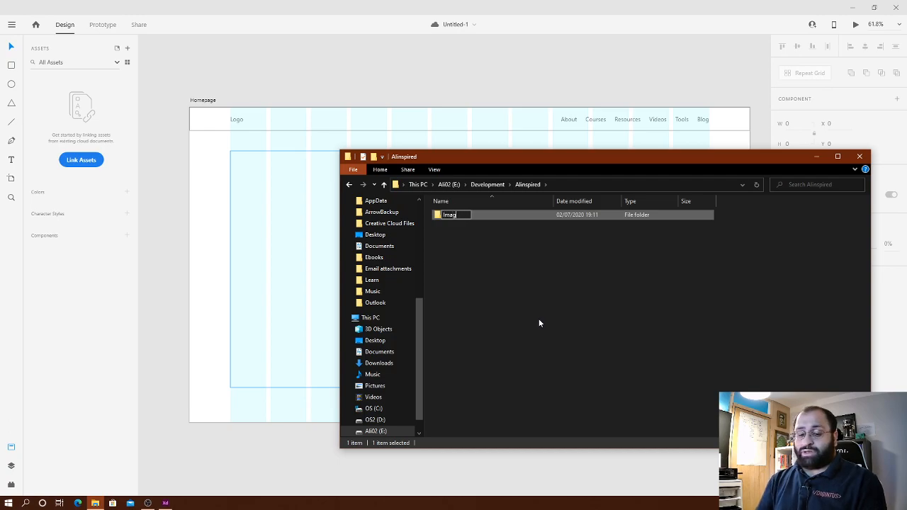
pyautogui.press('BackSpace')
pyautogui.press('BackSpace')
pyautogui.press('BackSpace')
pyautogui.press('BackSpace')
pyautogui.write('Images')
pyautogui.press('Return')
pyautogui.doubleClick(441, 214)
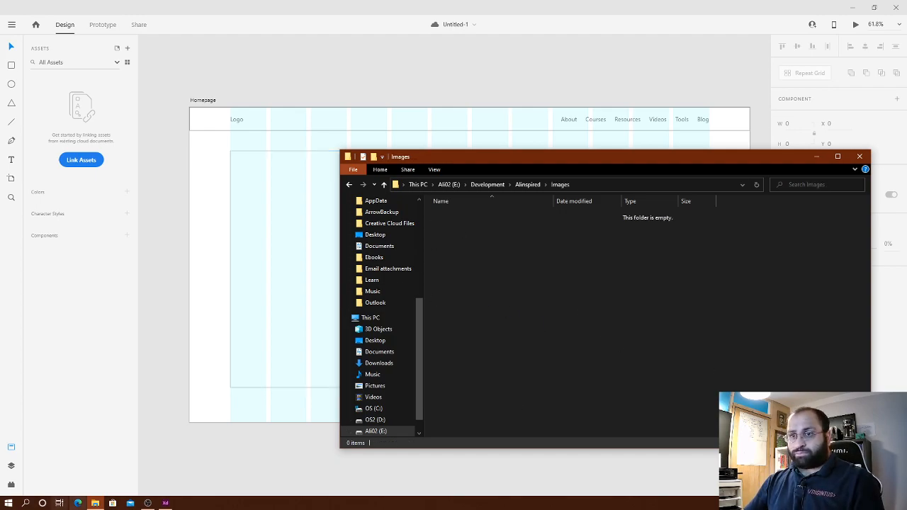
# - Minimise File Explorer and open unsplash.com in the Edge browser
pyautogui.click(816, 157)
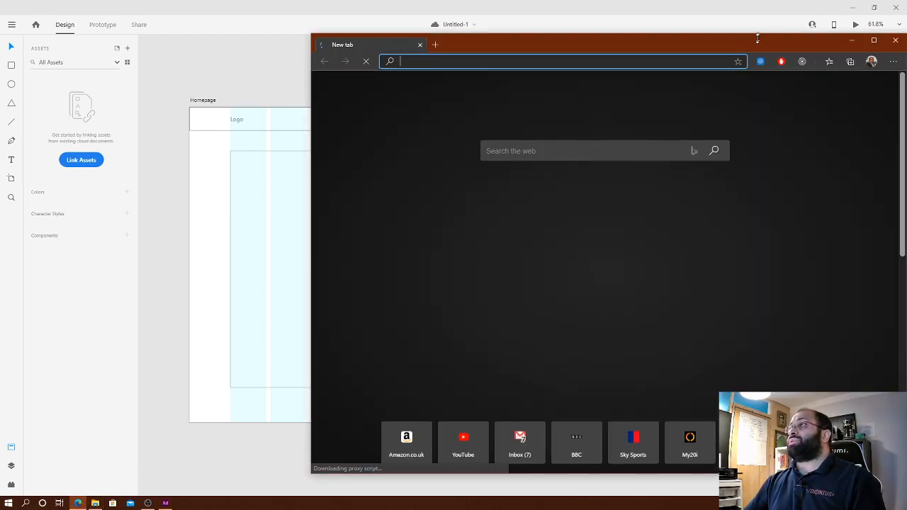
pyautogui.moveTo(768, 42); pyautogui.dragTo(649, 35)
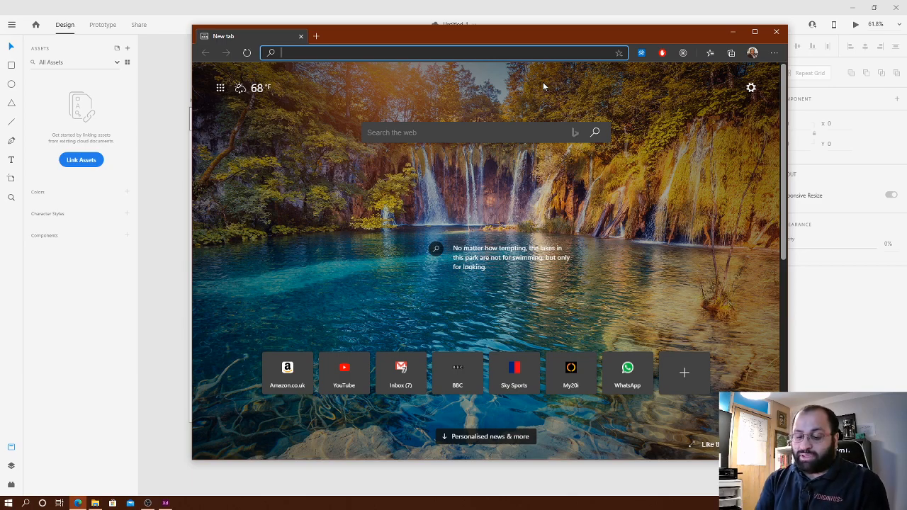
pyautogui.write('unsplash.com')
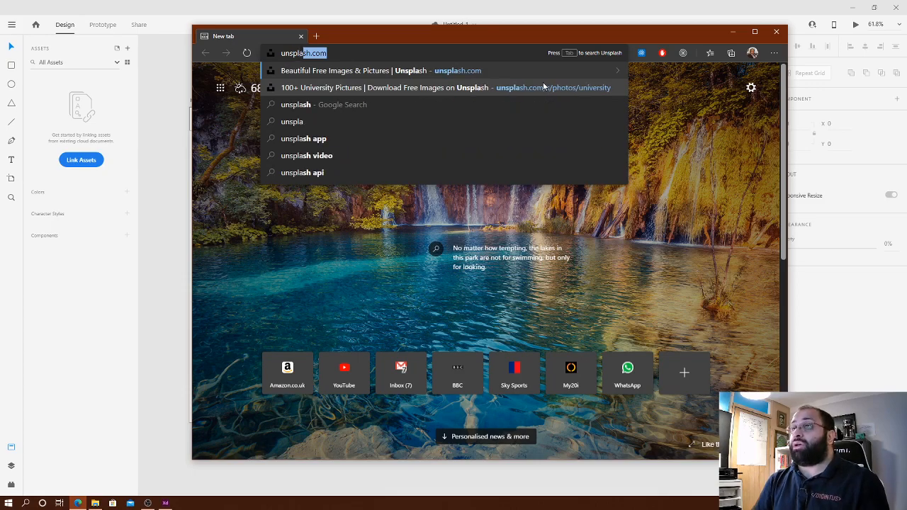
pyautogui.press('Return')
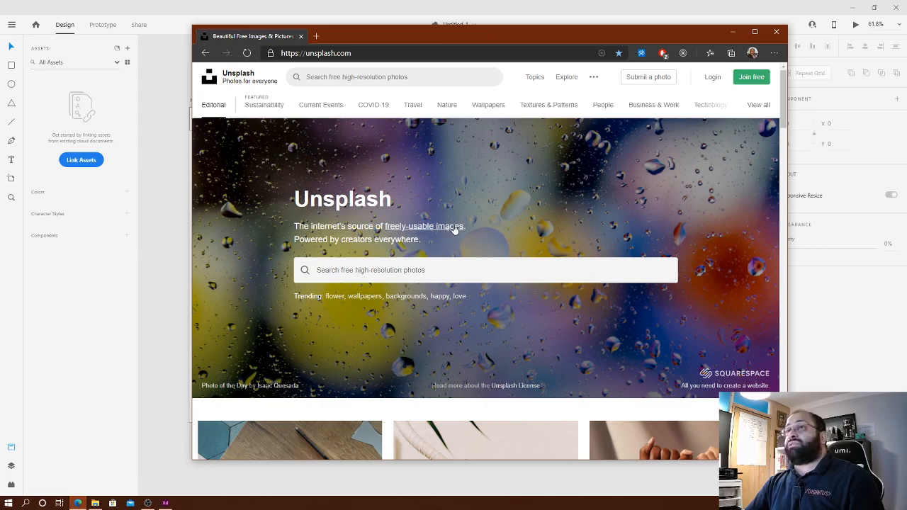
# - Search Unsplash for "blog" and open the photo of a hand holding a light bulb in a new tab
pyautogui.click(388, 83)
pyautogui.write('b')
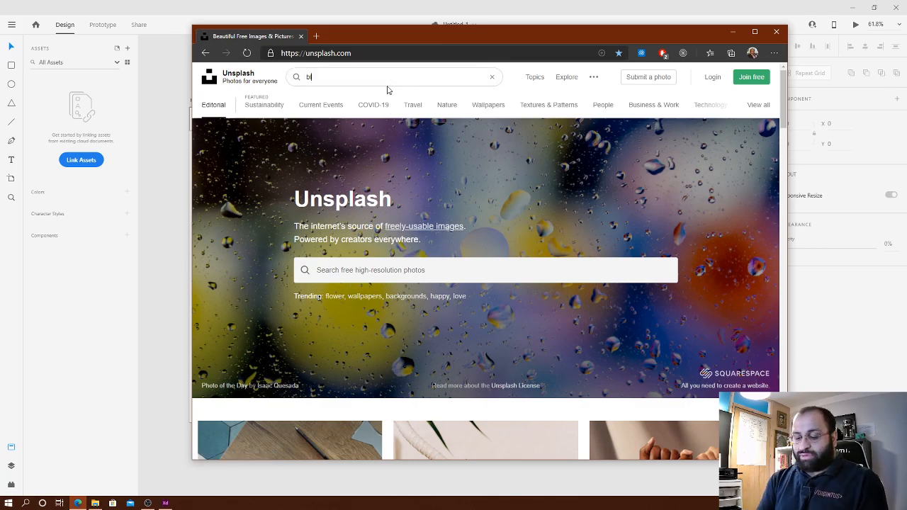
pyautogui.write('log')
pyautogui.press('Return')
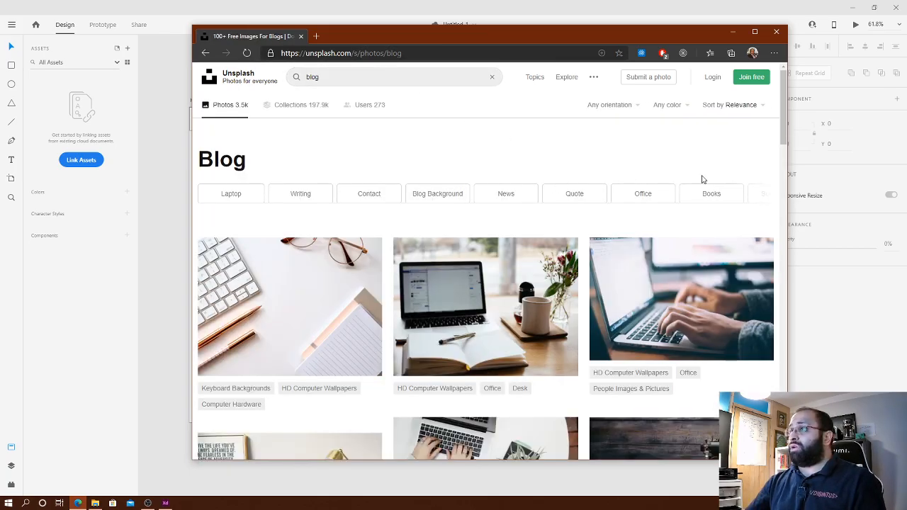
pyautogui.scroll(-6, 702, 179)
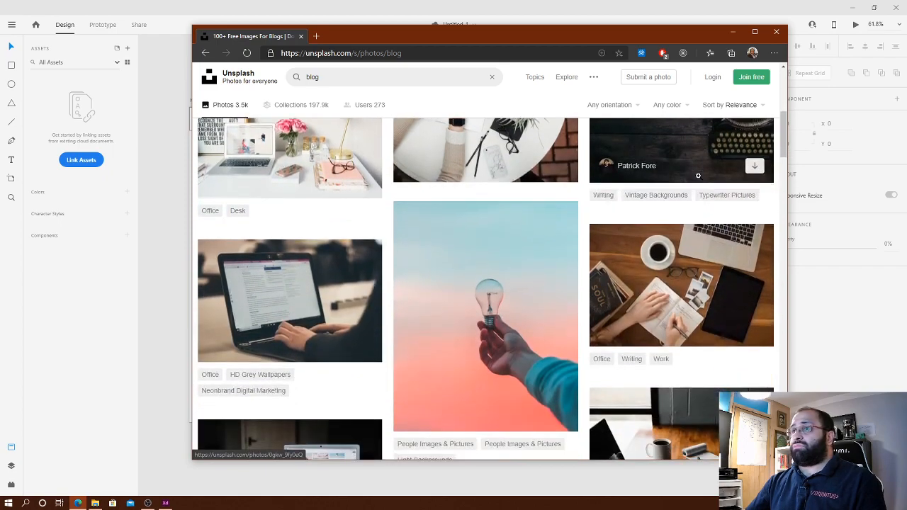
pyautogui.scroll(-1, 697, 176)
pyautogui.middleClick(499, 256)
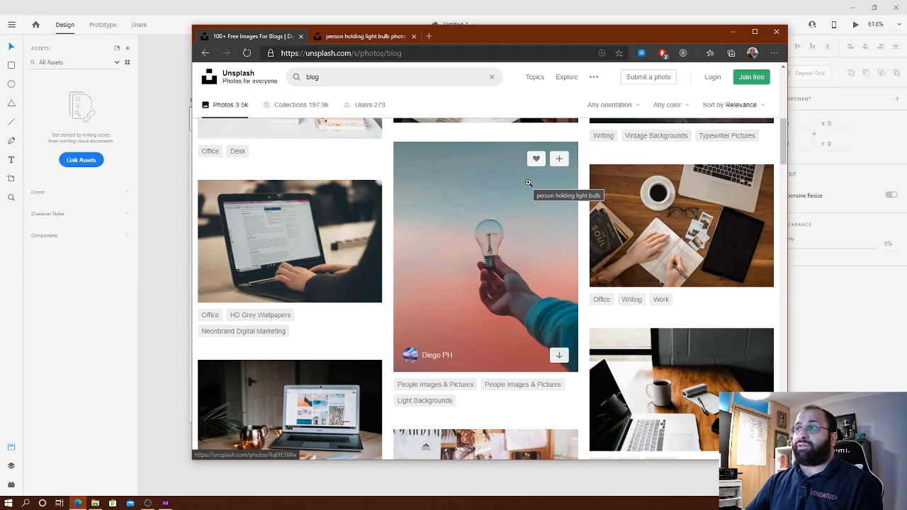
# - Open the photo of the desk with a MacBook Pro, lamp and plants in a new tab, keeping the search results
pyautogui.click(176, 243)
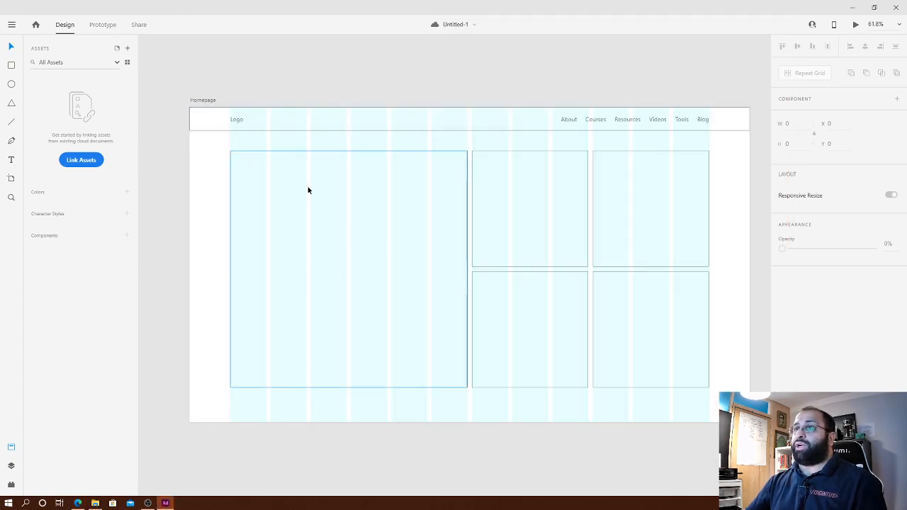
pyautogui.hotkey('alt', 'Tab')
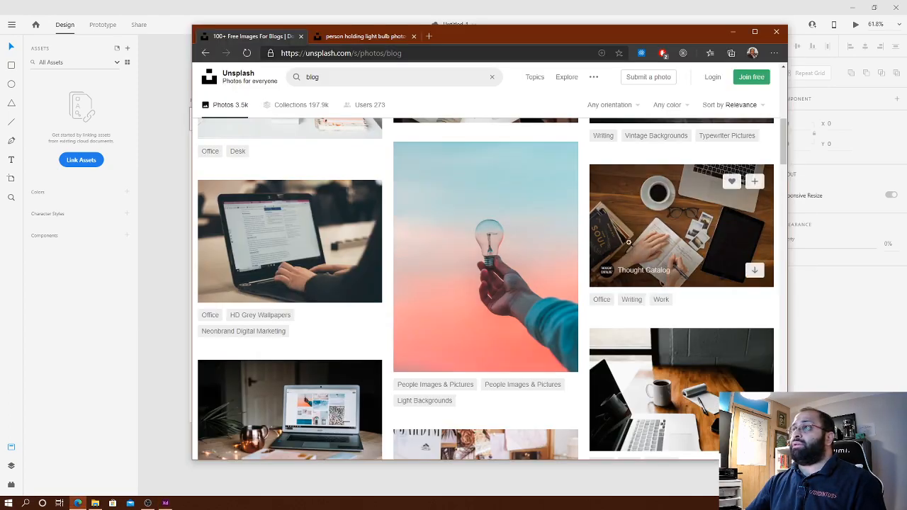
pyautogui.scroll(1, 640, 242)
pyautogui.scroll(-2, 587, 253)
pyautogui.scroll(-2, 680, 234)
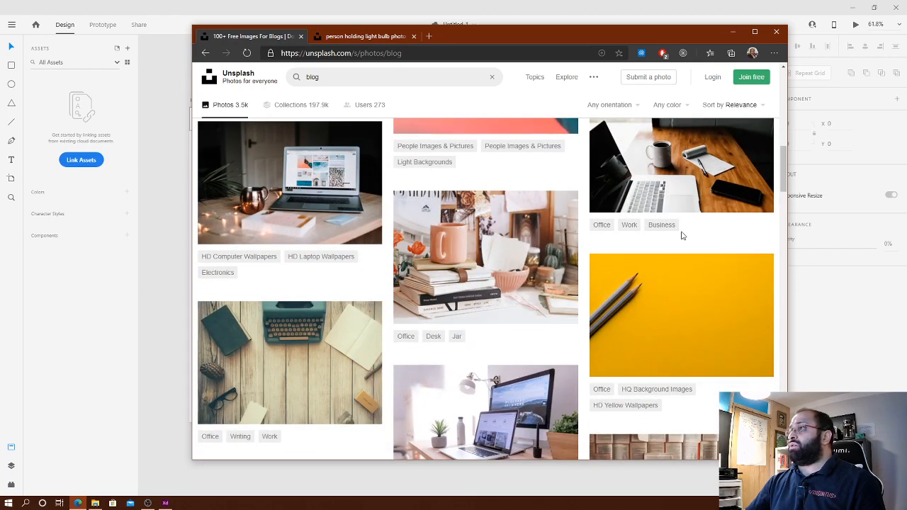
pyautogui.scroll(-3, 643, 236)
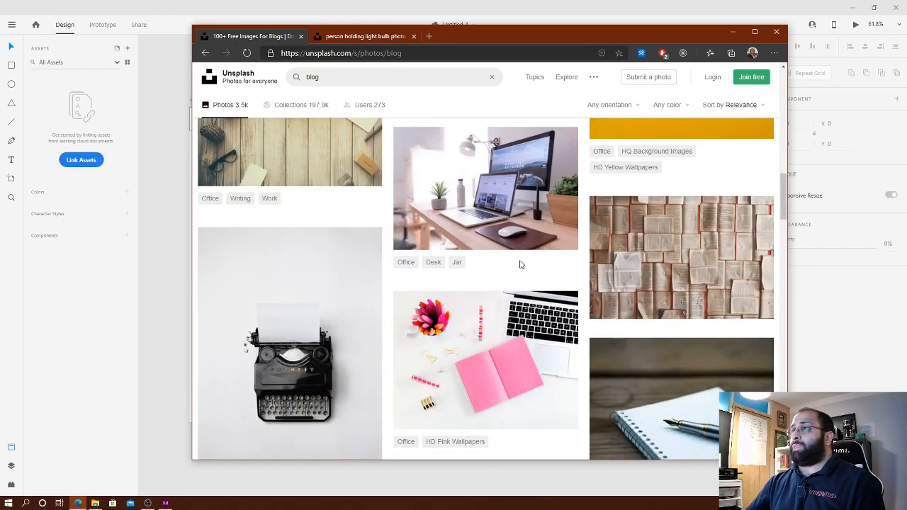
pyautogui.scroll(-1, 571, 273)
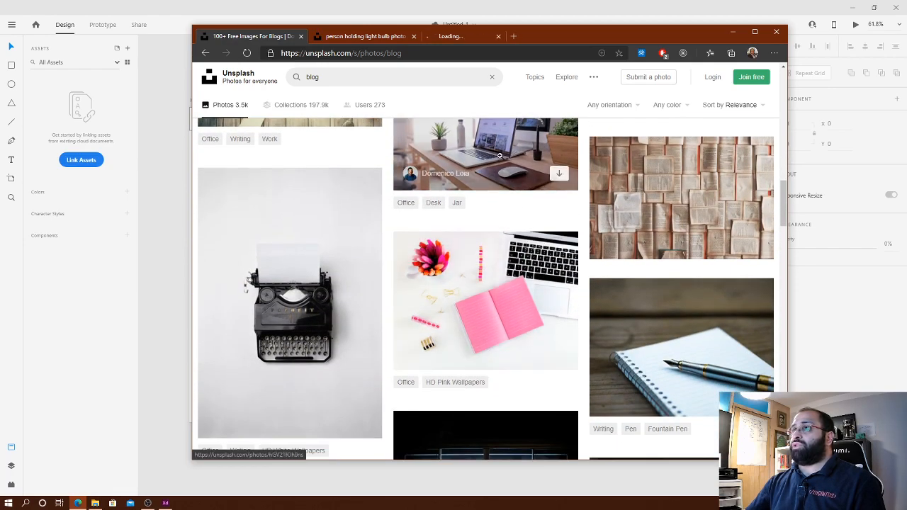
# - Open the pink journal with coloring pencils photo and the "Do more." iMac desk photo in new tabs
pyautogui.scroll(-5, 638, 290)
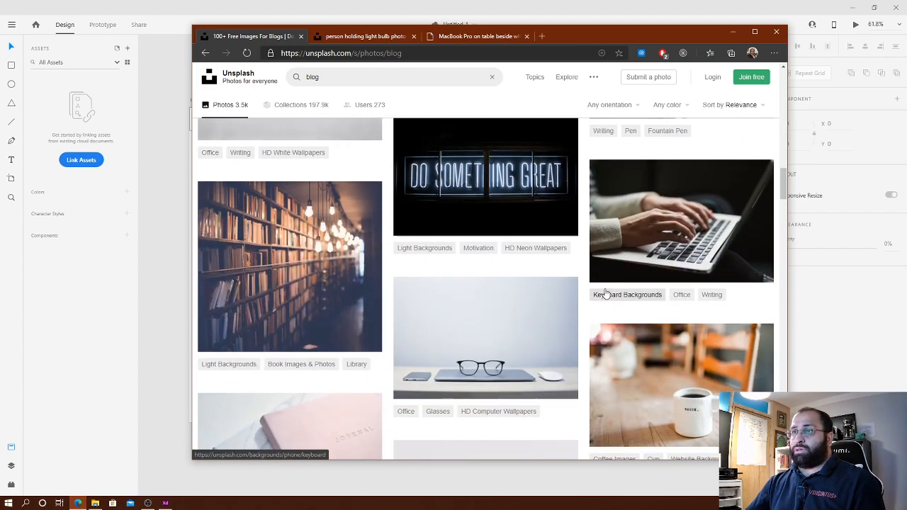
pyautogui.scroll(-3, 602, 291)
pyautogui.scroll(-3, 487, 291)
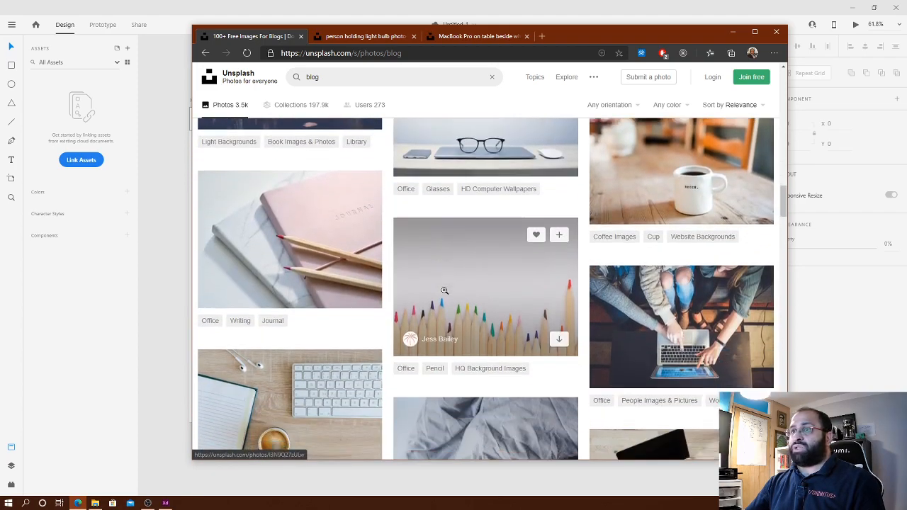
pyautogui.scroll(2, 464, 290)
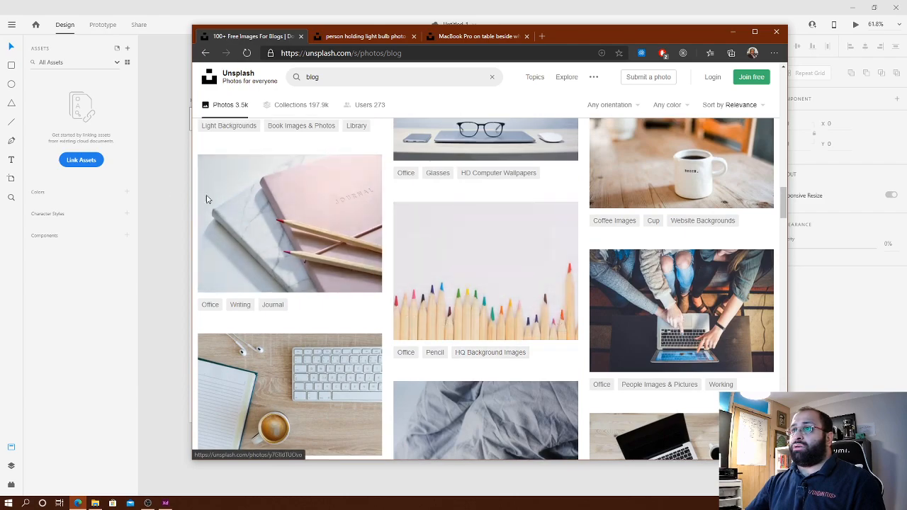
pyautogui.middleClick(400, 291)
pyautogui.scroll(-4, 399, 291)
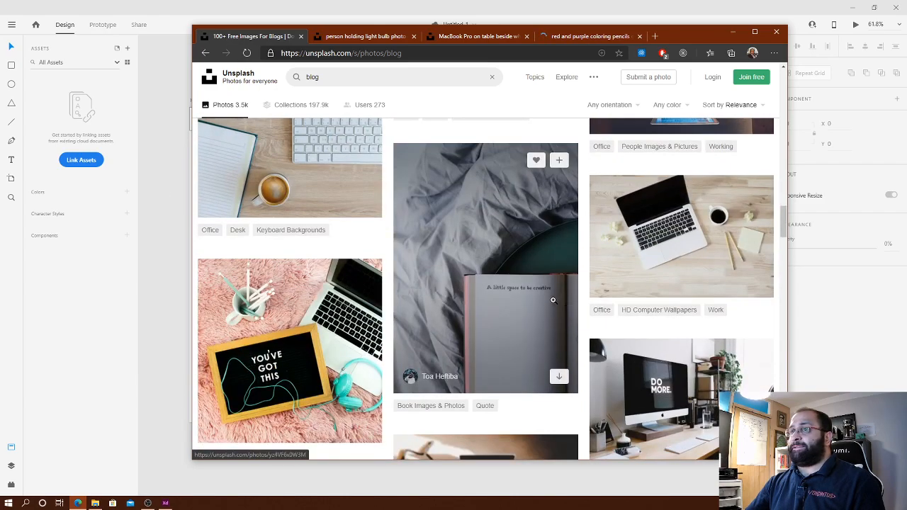
pyautogui.scroll(-4, 496, 301)
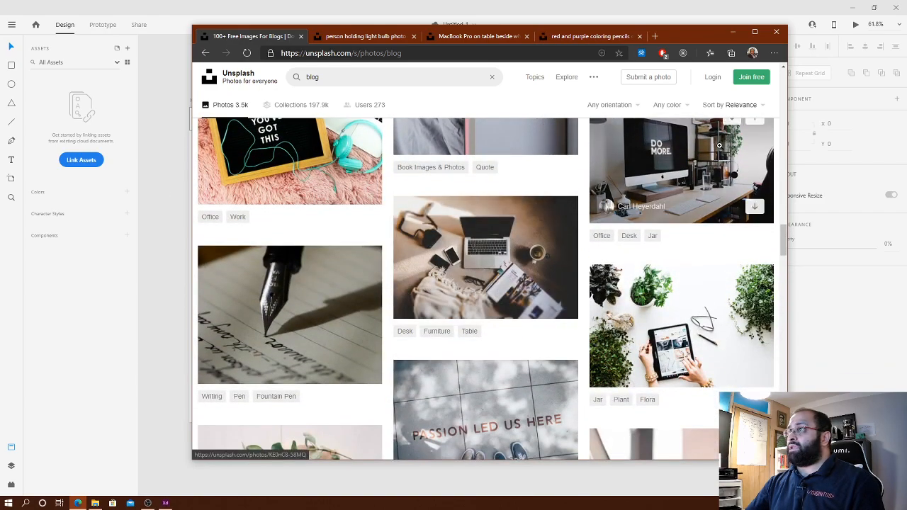
pyautogui.middleClick(719, 146)
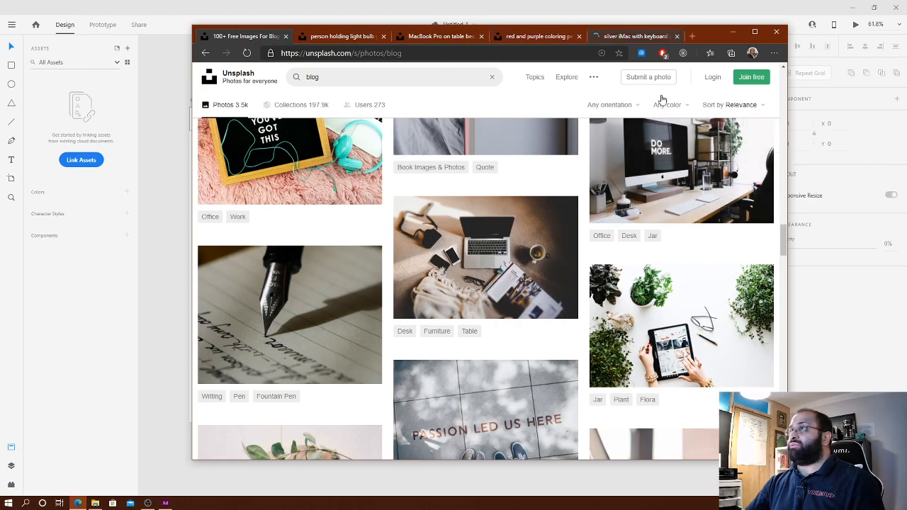
# - Find the "Think outside the box" sign photo further down the blog results and open it in a new tab
pyautogui.scroll(-4, 615, 224)
pyautogui.scroll(-4, 615, 224)
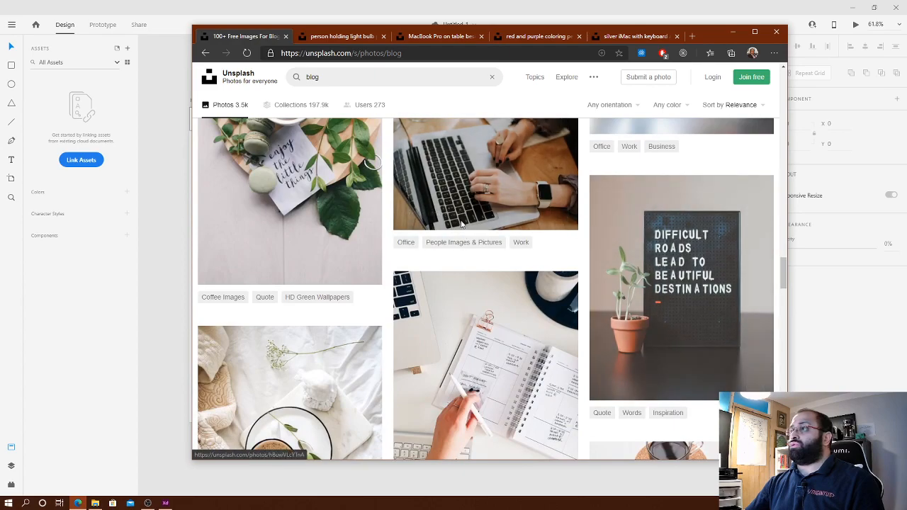
pyautogui.scroll(-5, 461, 220)
pyautogui.scroll(-8, 548, 190)
pyautogui.scroll(-7, 508, 196)
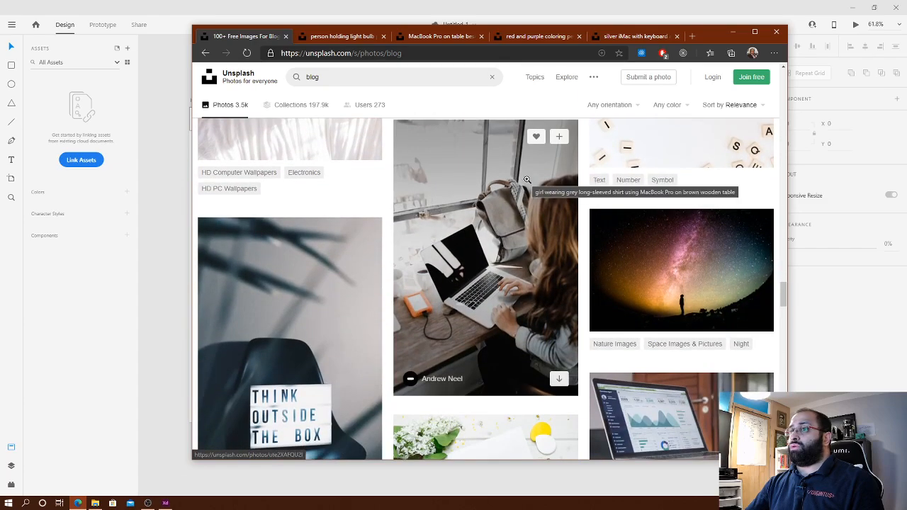
pyautogui.scroll(-4, 527, 180)
pyautogui.middleClick(352, 180)
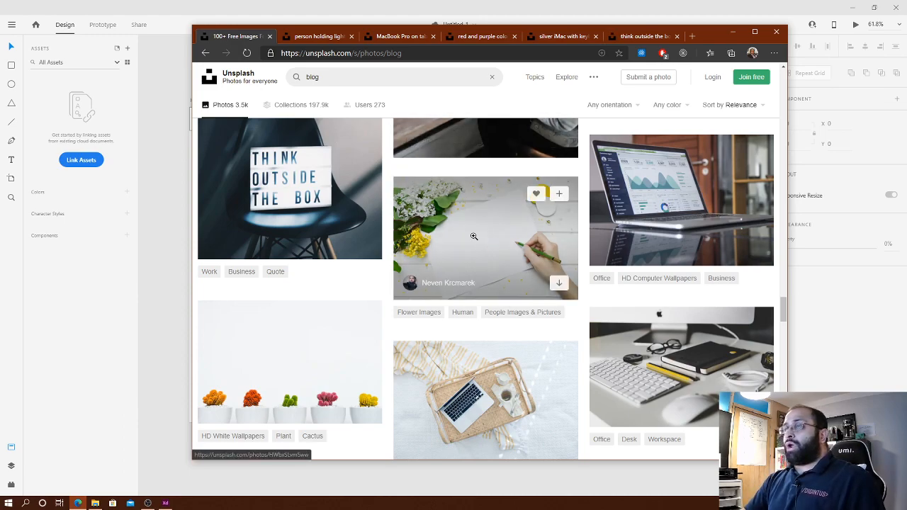
# - Download the light bulb, MacBook desk, journal, iMac and "Think outside the box" photos from their open tabs
pyautogui.hotkey('ctrl', 'Tab')
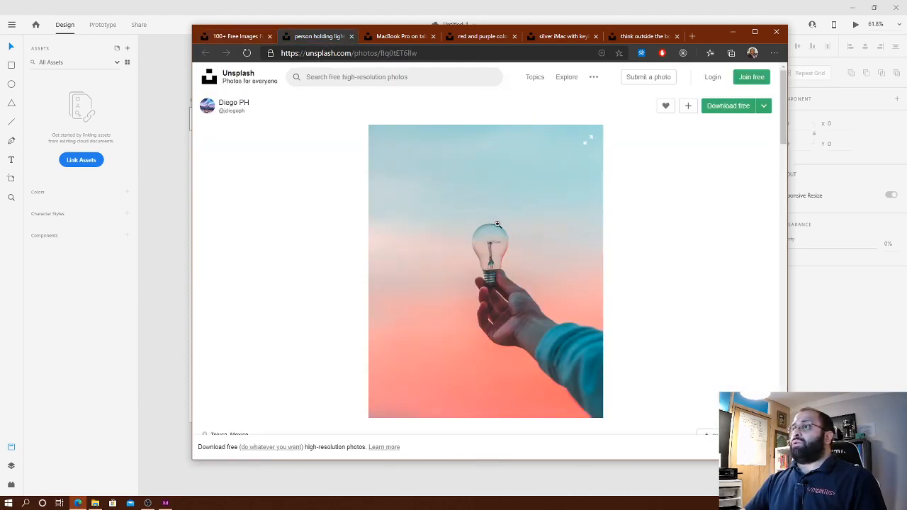
pyautogui.click(727, 106)
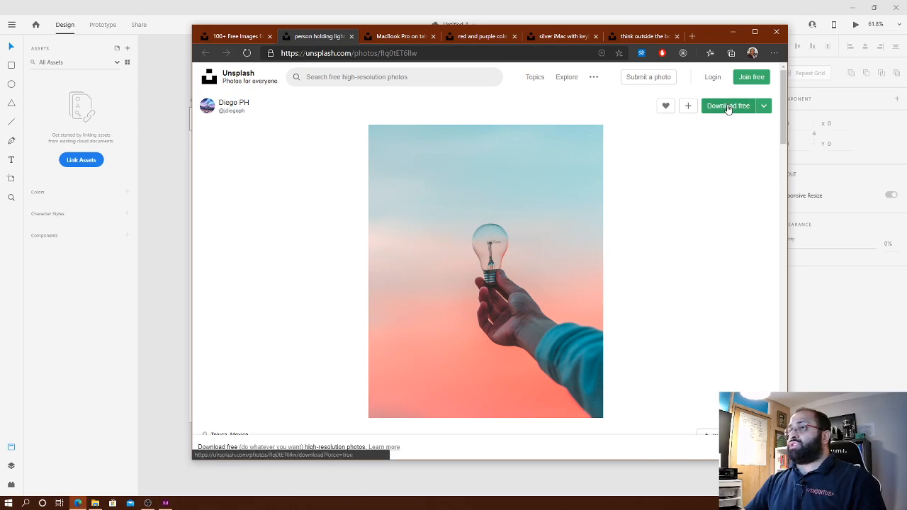
pyautogui.click(409, 39)
pyautogui.click(727, 106)
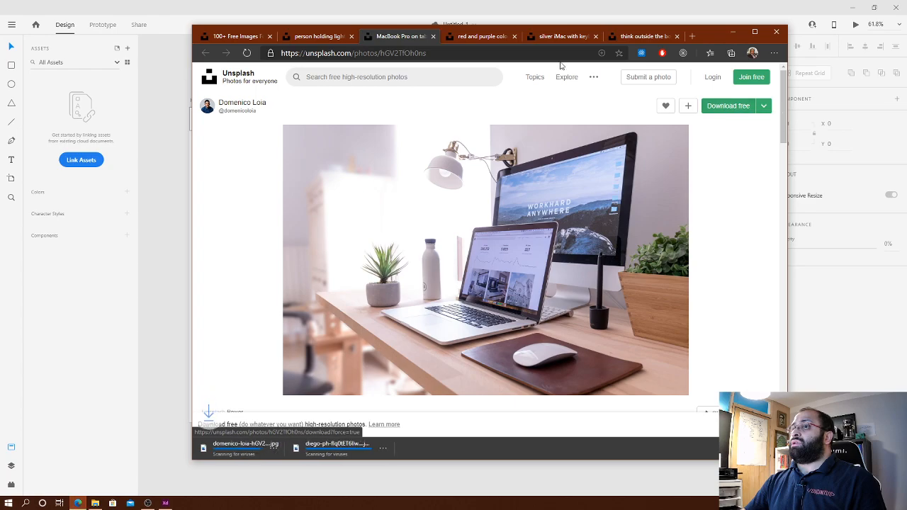
pyautogui.click(482, 36)
pyautogui.click(727, 106)
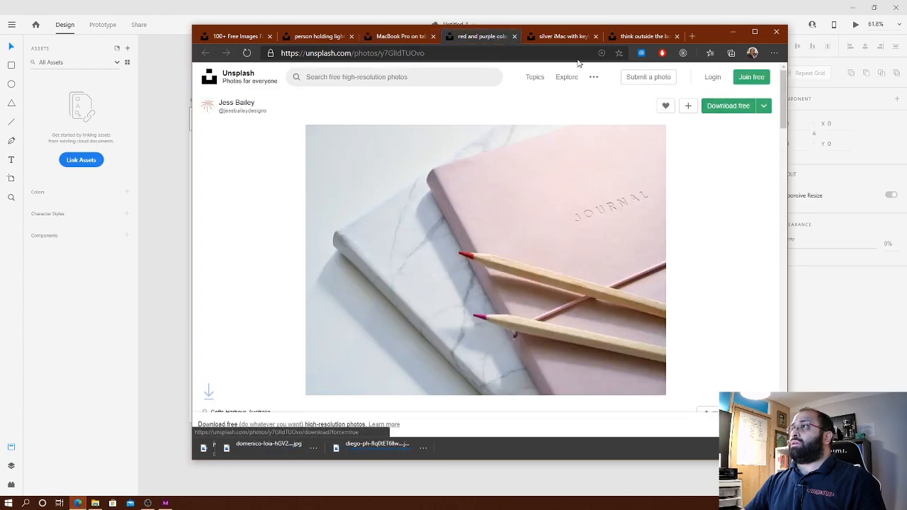
pyautogui.click(545, 37)
pyautogui.click(728, 106)
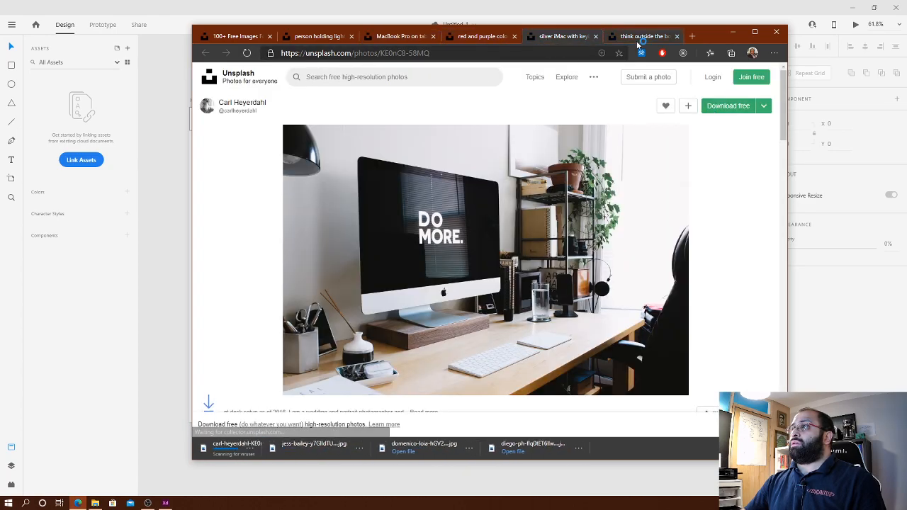
pyautogui.click(637, 39)
pyautogui.click(729, 106)
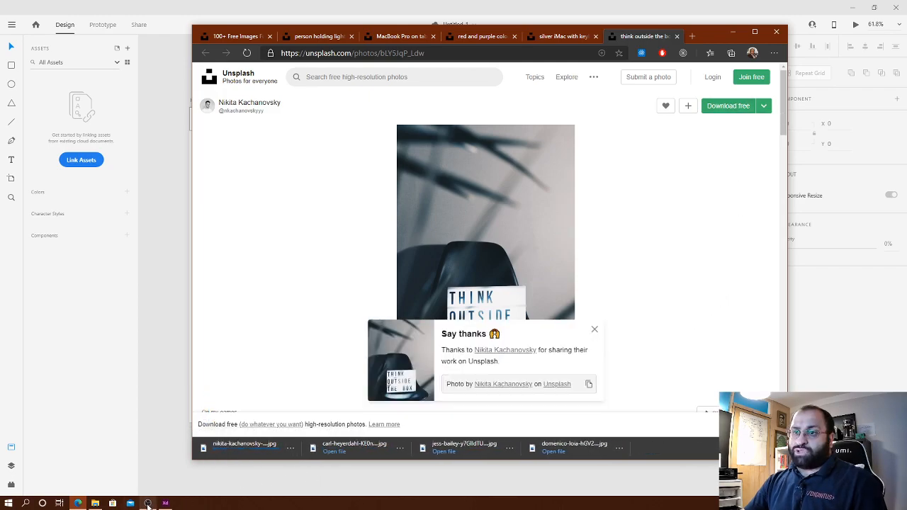
pyautogui.click(148, 503)
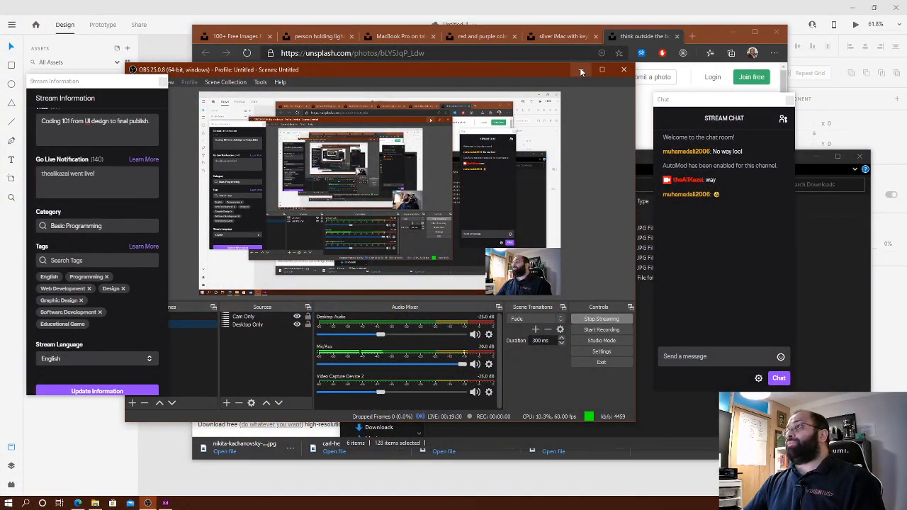
pyautogui.click(579, 69)
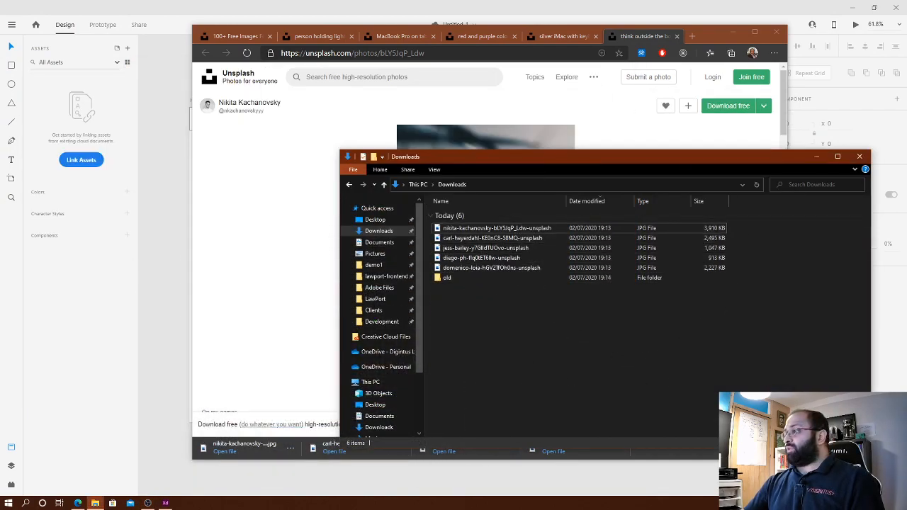
# - Show the Downloads folder as large thumbnails, and with the browser minimised move its window clear of the large square
pyautogui.click(864, 442)
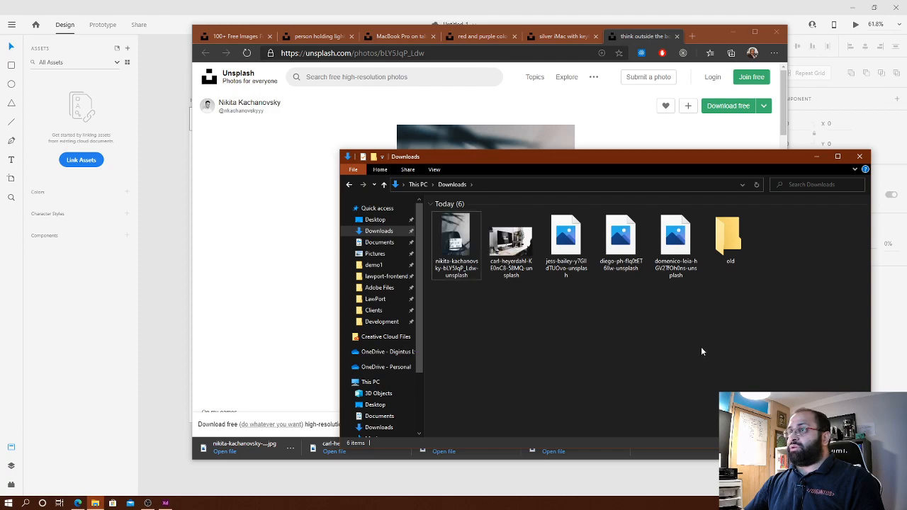
pyautogui.click(734, 33)
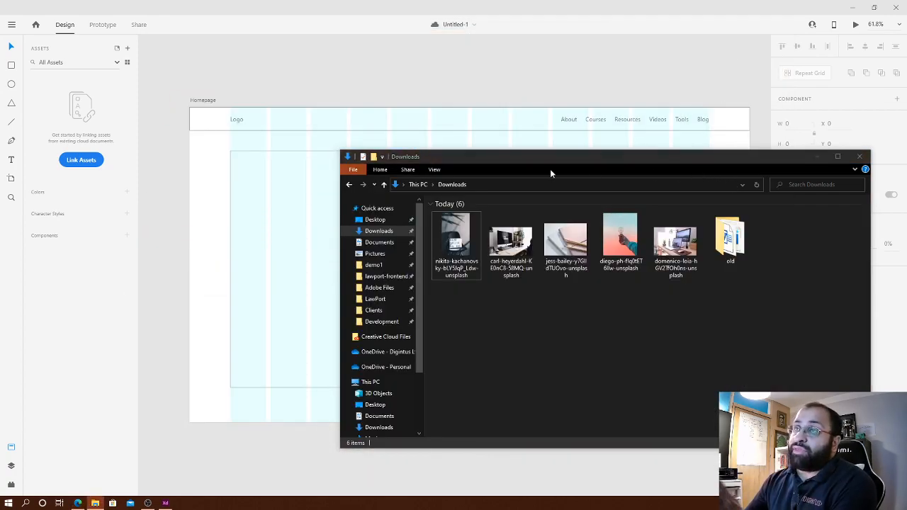
pyautogui.moveTo(456, 155); pyautogui.dragTo(576, 350)
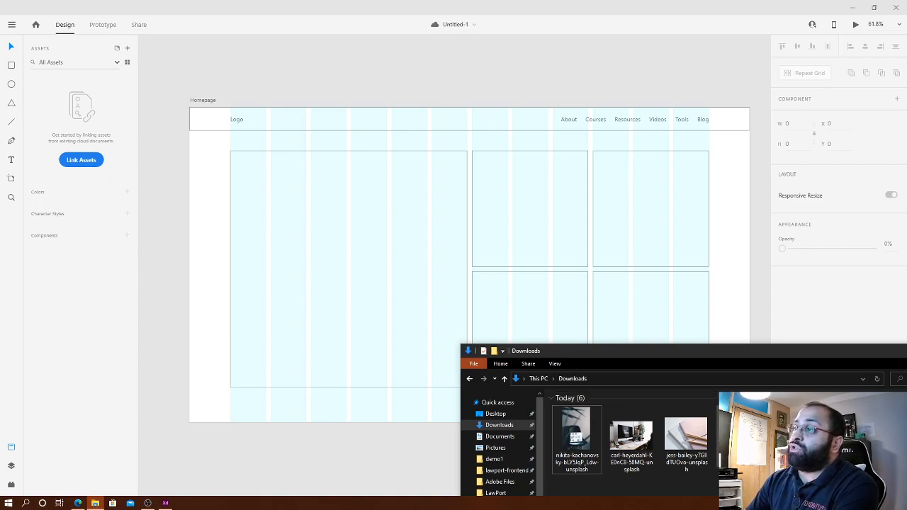
# - Fill the large square with the light bulb photo and the upper-left small square with the MacBook desk photo
pyautogui.click(741, 439)
pyautogui.moveTo(487, 170); pyautogui.dragTo(369, 252)
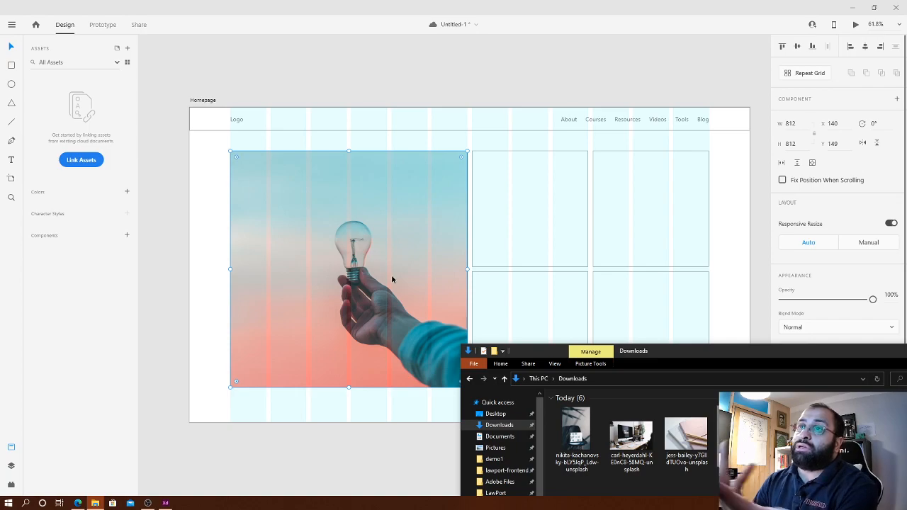
pyautogui.moveTo(684, 418); pyautogui.dragTo(548, 229)
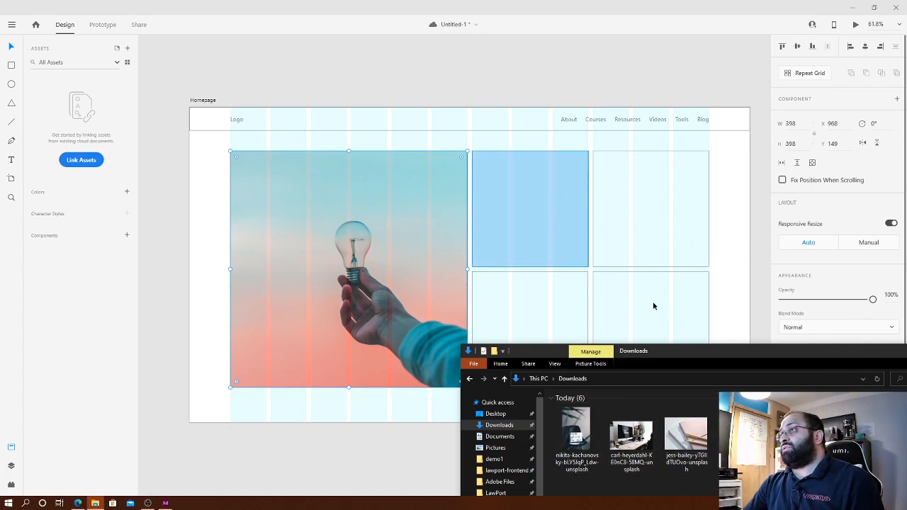
# - Fill the lower small squares with the "Think outside the box" and iMac photos and the upper-right one with the journal photo, then minimise File Explorer
pyautogui.moveTo(575, 443); pyautogui.dragTo(546, 306)
pyautogui.moveTo(635, 443); pyautogui.dragTo(648, 301)
pyautogui.moveTo(665, 468); pyautogui.dragTo(665, 251)
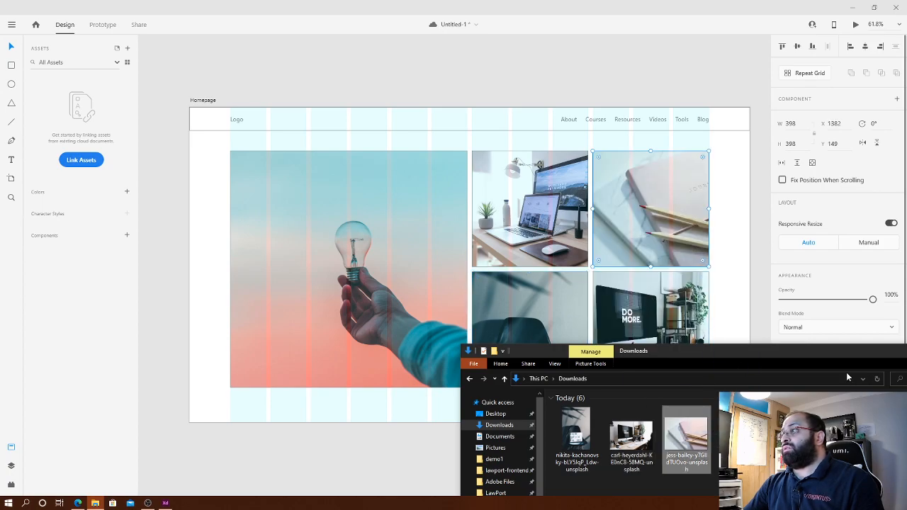
pyautogui.moveTo(862, 358); pyautogui.dragTo(722, 272)
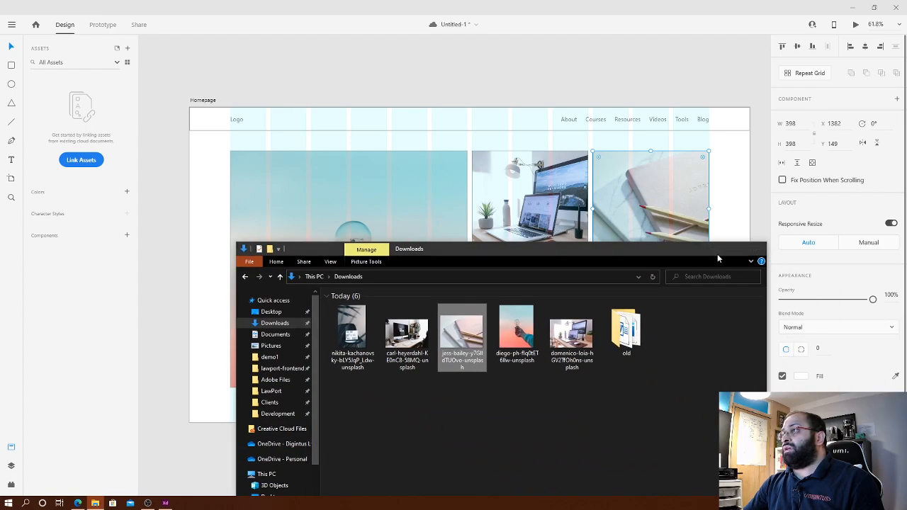
pyautogui.click(712, 248)
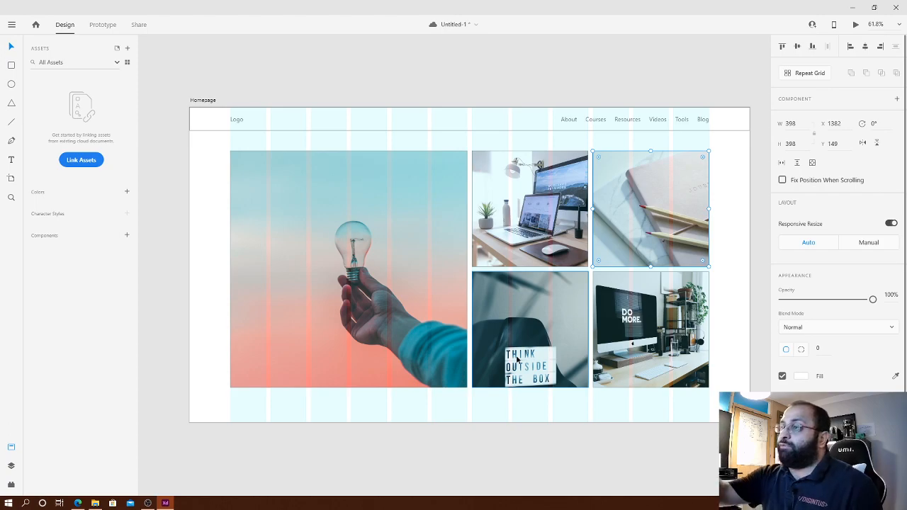
# - Shift the "Think outside the box" photo upward within its square so the whole chair seat shows
pyautogui.moveTo(517, 359); pyautogui.dragTo(530, 332)
pyautogui.doubleClick(531, 332)
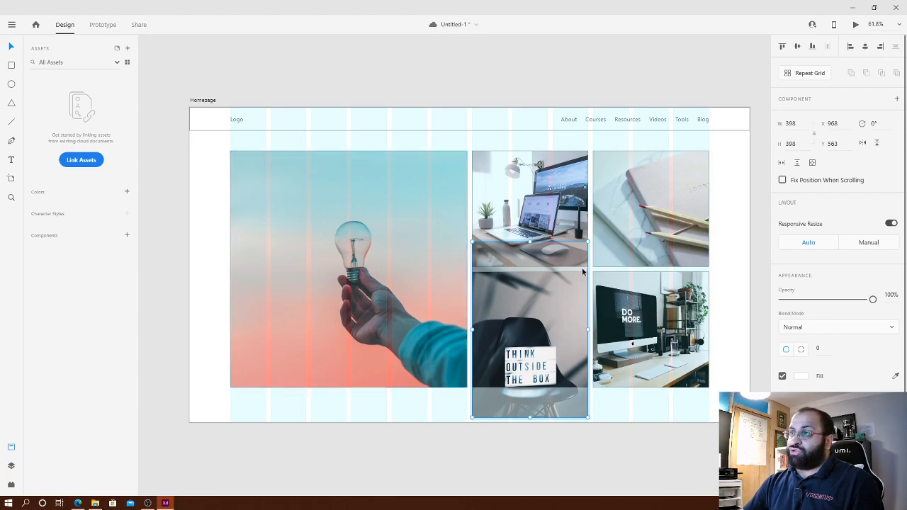
pyautogui.moveTo(547, 318); pyautogui.dragTo(548, 282)
pyautogui.click(562, 394)
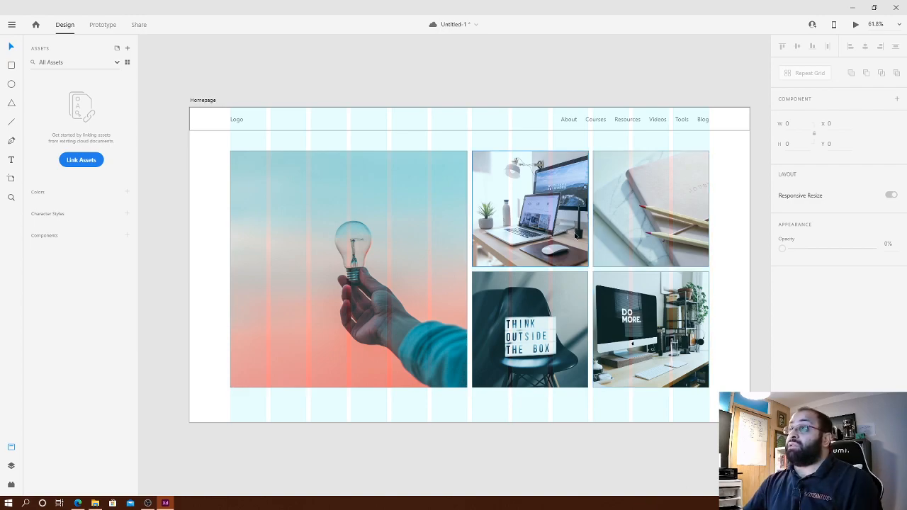
# - Enlarge the light bulb photo inside the large square from its upper-left corner and shift it slightly downward
pyautogui.click(351, 267)
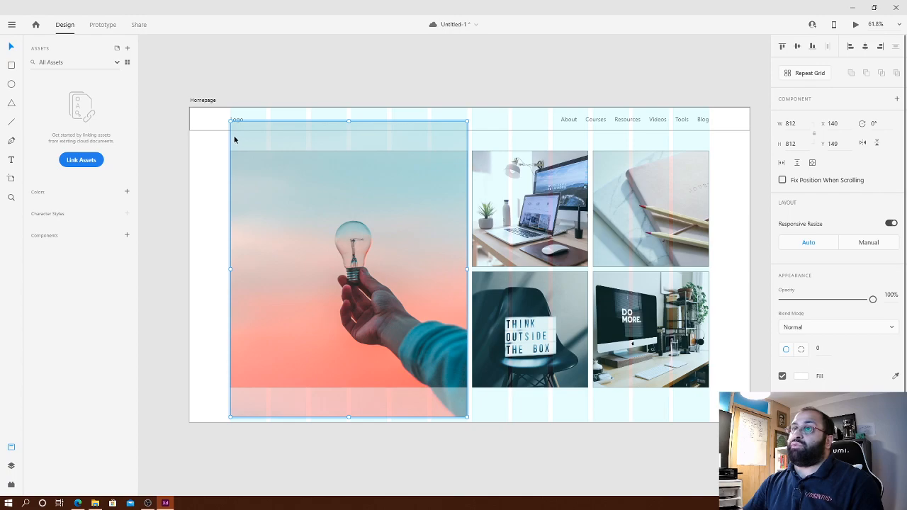
pyautogui.moveTo(228, 119); pyautogui.dragTo(196, 95)
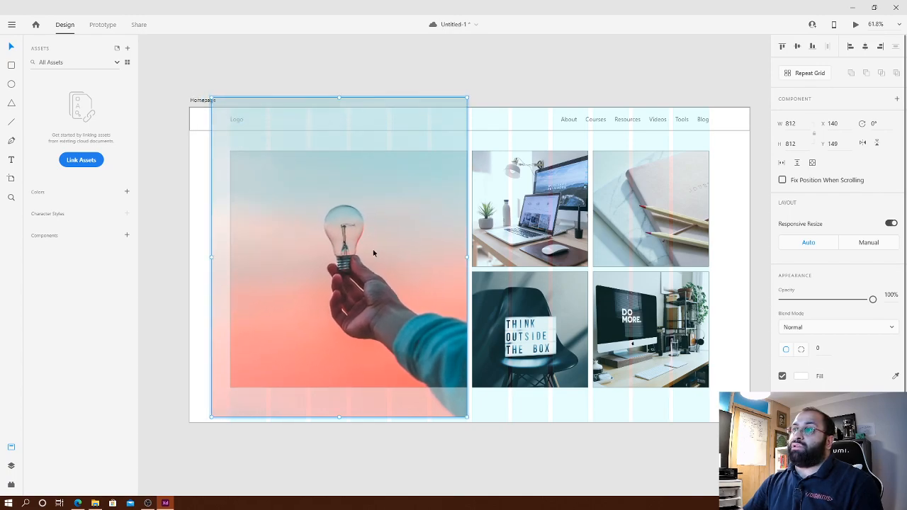
pyautogui.moveTo(390, 294); pyautogui.dragTo(388, 308)
pyautogui.click(755, 231)
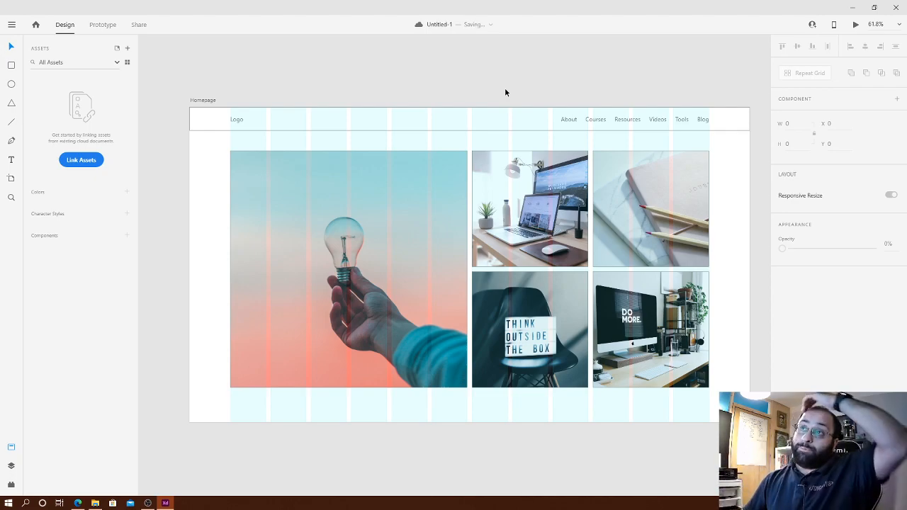
# - Draw an 812 by 108 px rectangle across the large photo and move it to the photo's bottom edge
pyautogui.press('r')
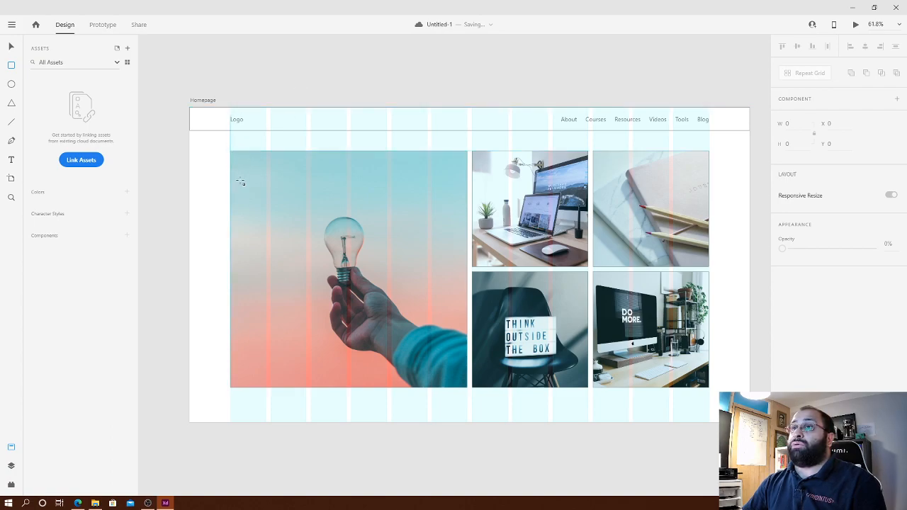
pyautogui.moveTo(230, 173); pyautogui.dragTo(467, 205)
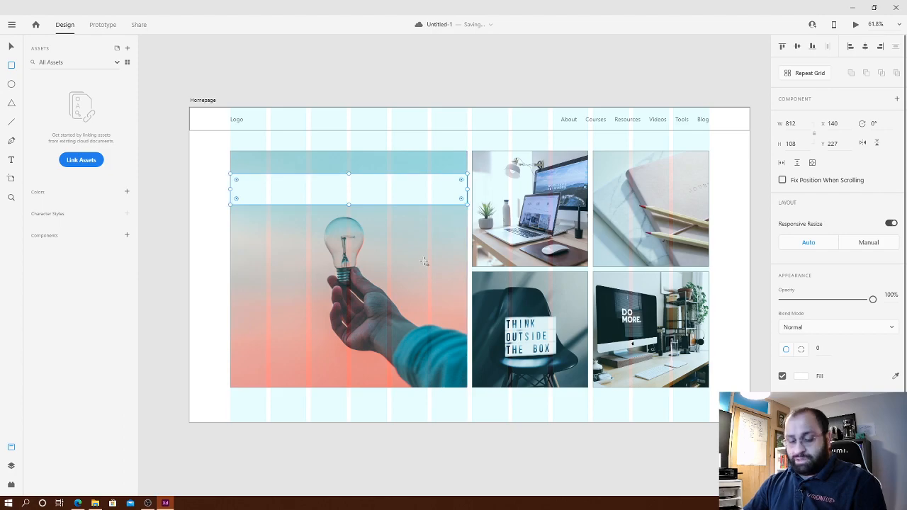
pyautogui.moveTo(401, 203); pyautogui.dragTo(412, 364)
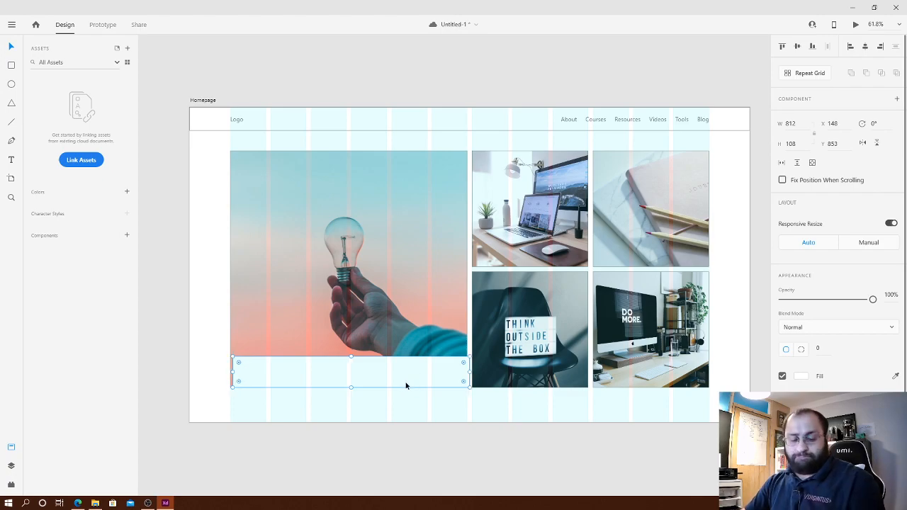
# - Align the white rectangle with the large photo's left edge and set its height to 125
pyautogui.moveTo(348, 356); pyautogui.dragTo(368, 354)
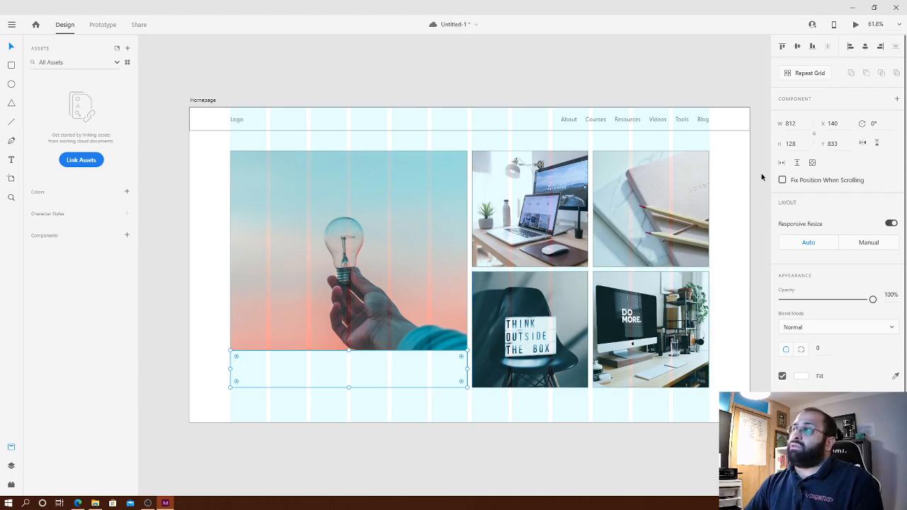
pyautogui.click(789, 143)
pyautogui.write('125')
pyautogui.press('Return')
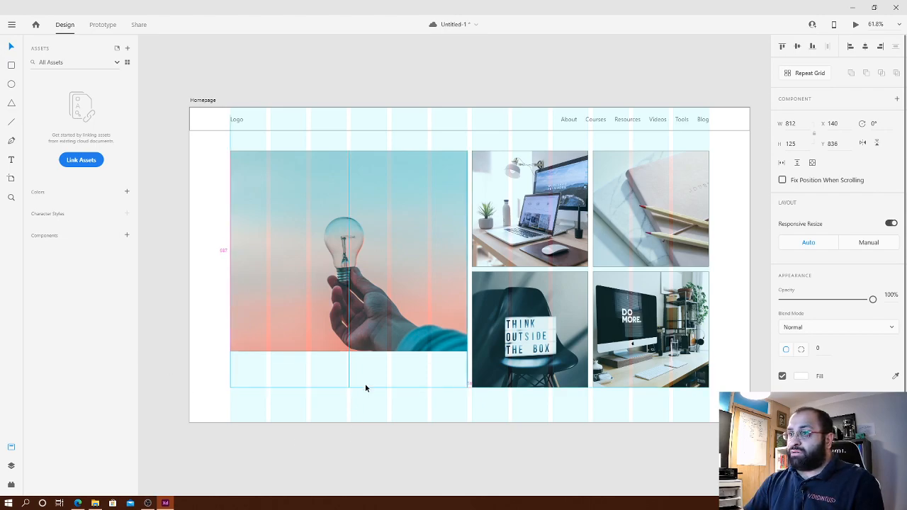
pyautogui.click(360, 409)
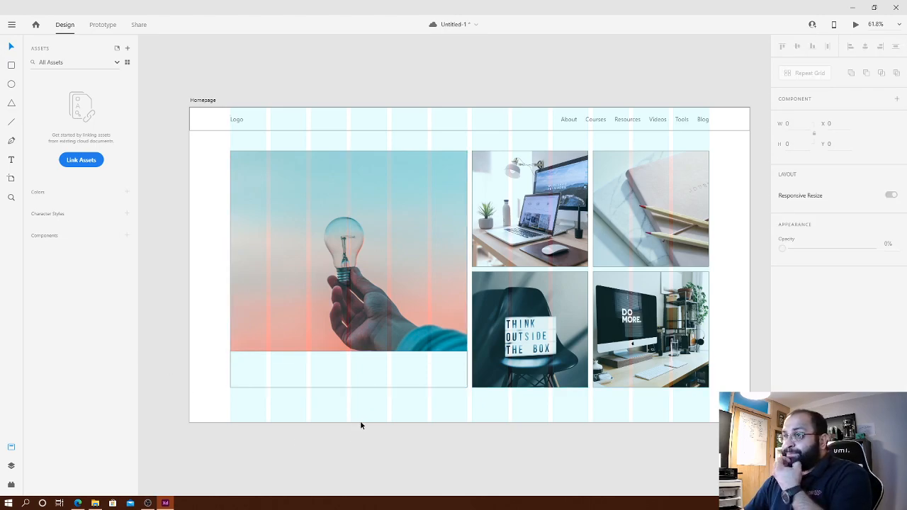
# - Shift the light bulb photo upward within the large square to balance it above the white caption box
pyautogui.doubleClick(406, 308)
pyautogui.moveTo(406, 320); pyautogui.dragTo(406, 287)
pyautogui.click(522, 51)
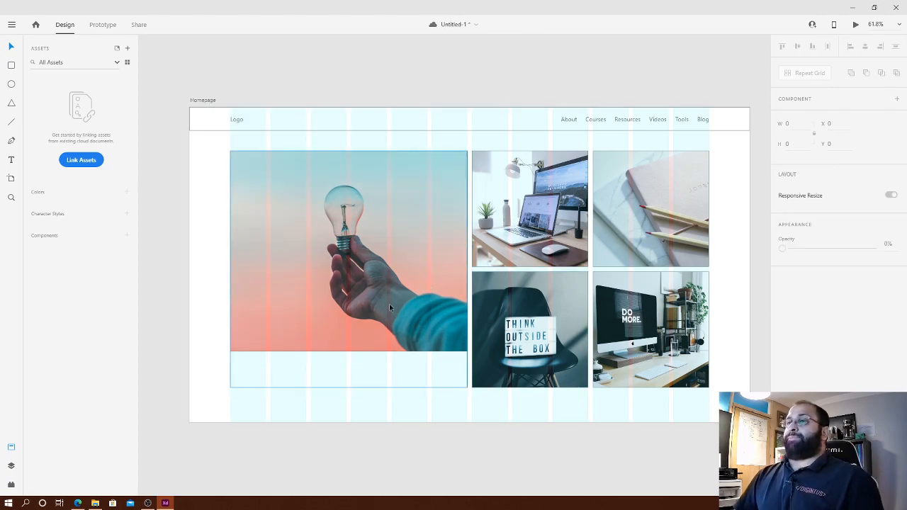
# - Add a text line below the large photo reading "Befoe you can master design, you need to master color and lighting"
pyautogui.click(13, 162)
pyautogui.click(320, 408)
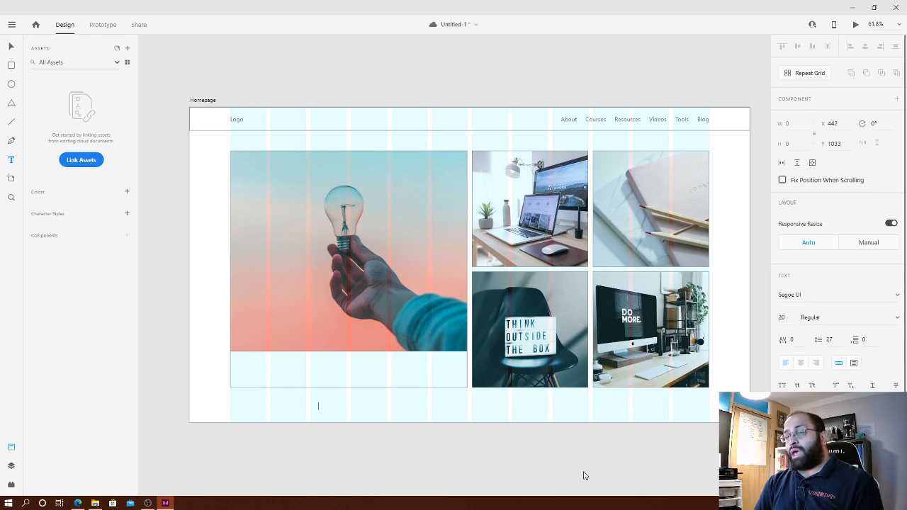
pyautogui.write('Lefore ')
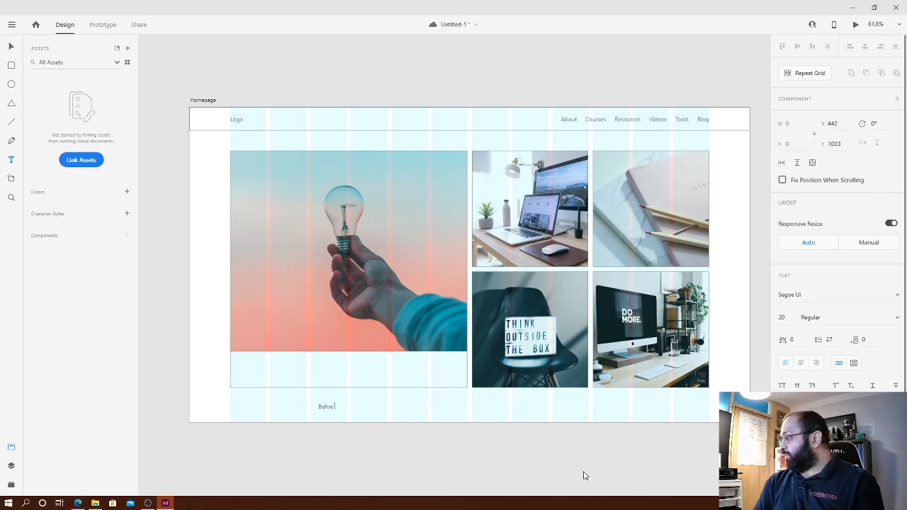
pyautogui.write('you can master desig')
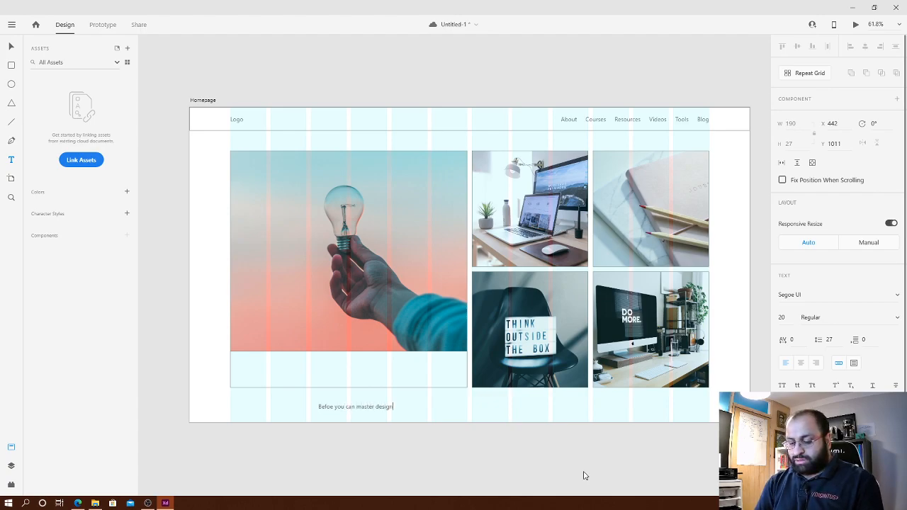
pyautogui.write(' need')
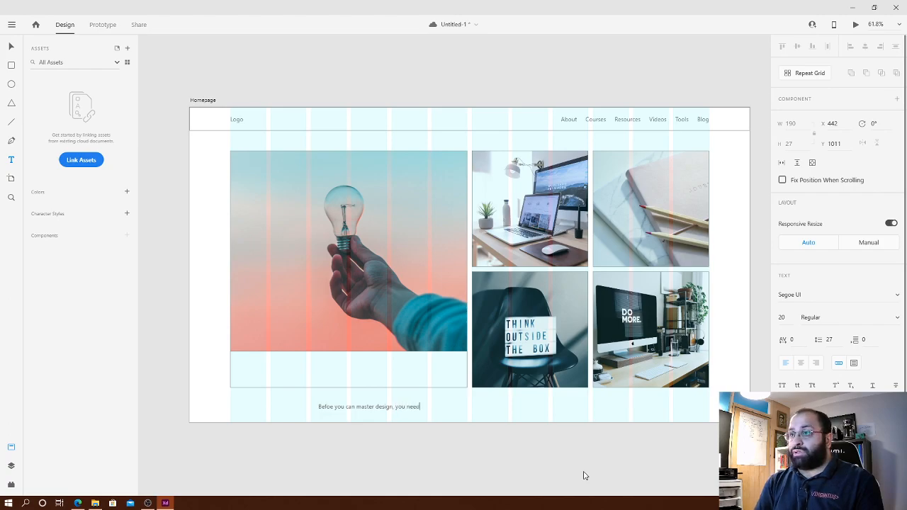
pyautogui.write(' to master ')
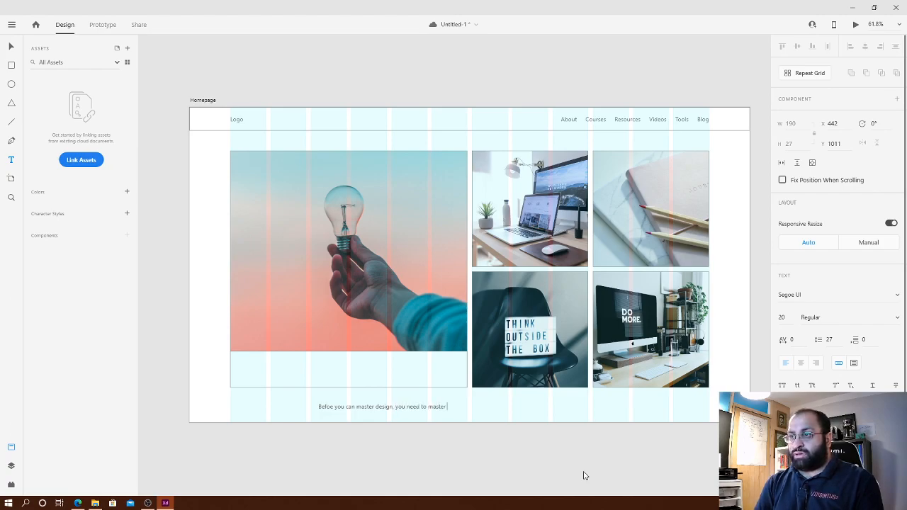
pyautogui.write('color and')
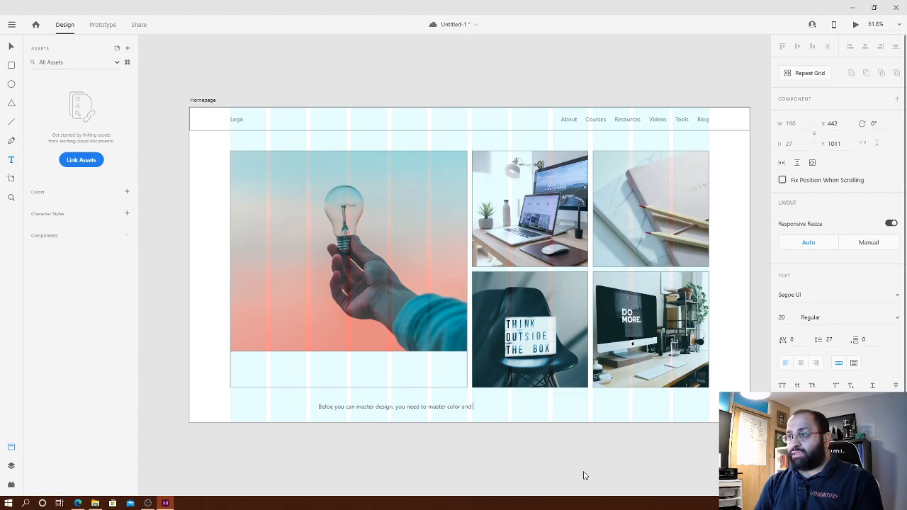
pyautogui.write(' lighting')
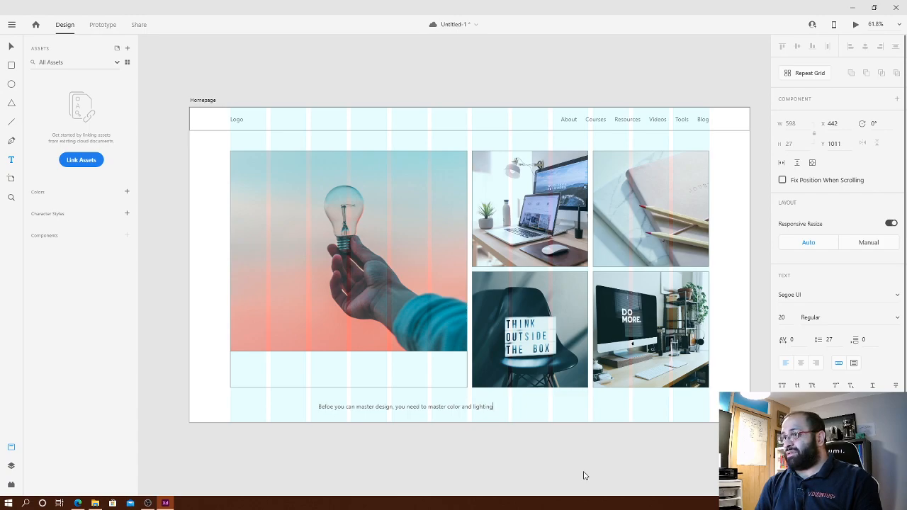
# - Insert "the fundamentals of" before "color" in the text line and finish editing it
pyautogui.write('the fundamen')
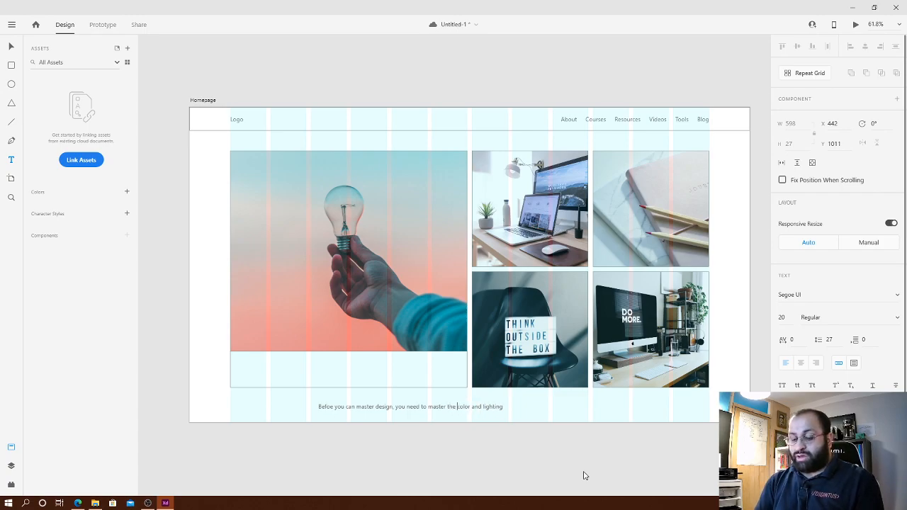
pyautogui.write('tals ')
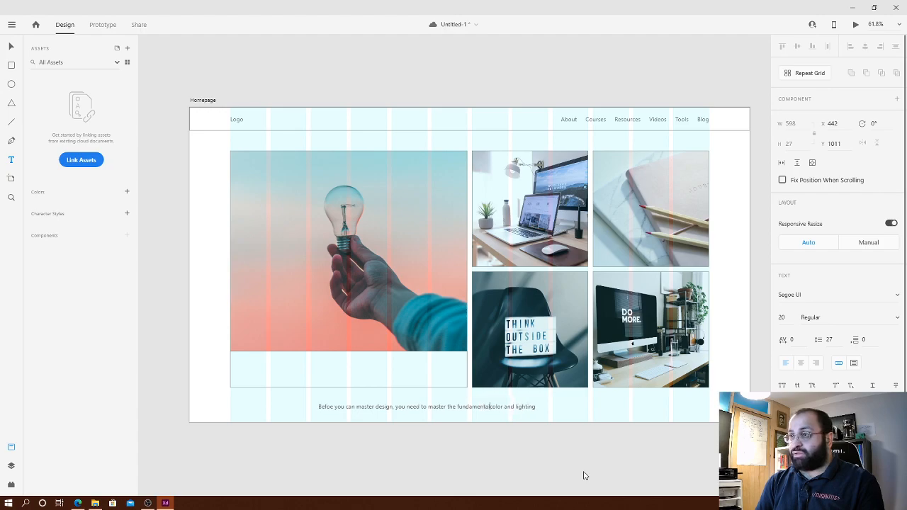
pyautogui.write('of')
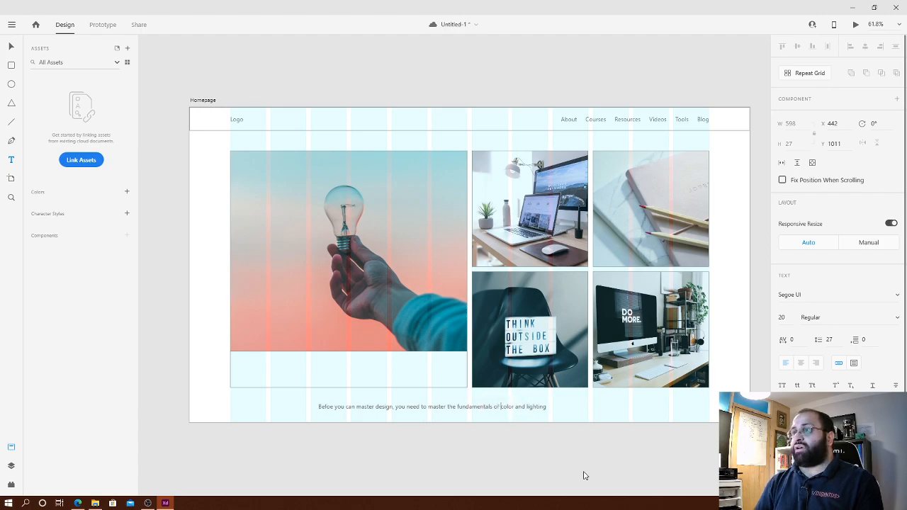
pyautogui.click(375, 443)
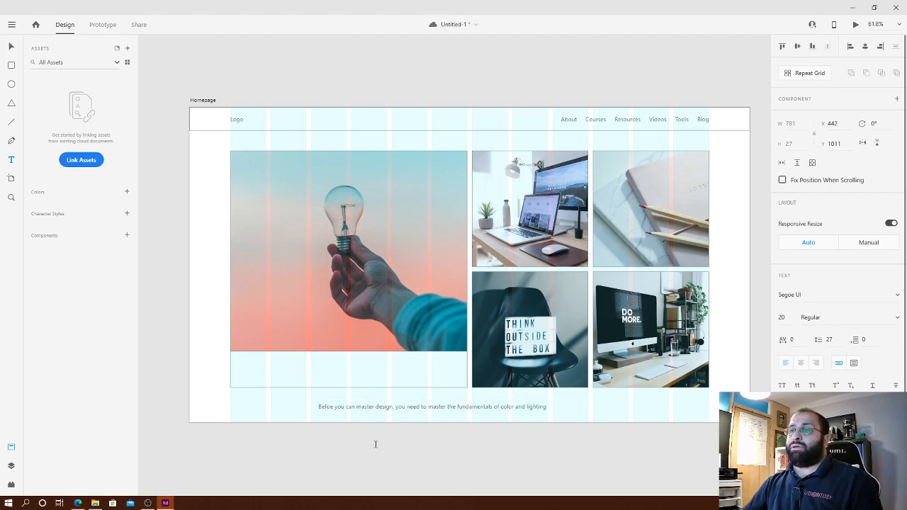
pyautogui.hotkey('ctrl', 'z')
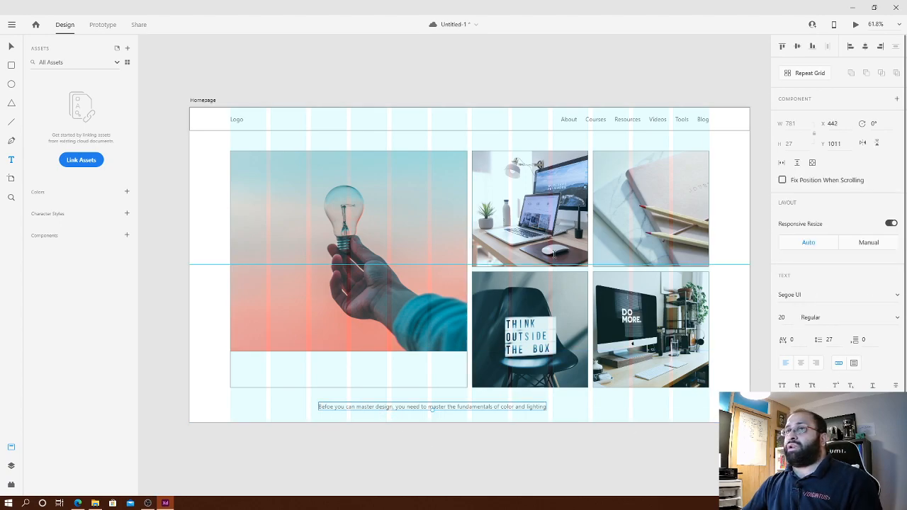
pyautogui.press('Escape')
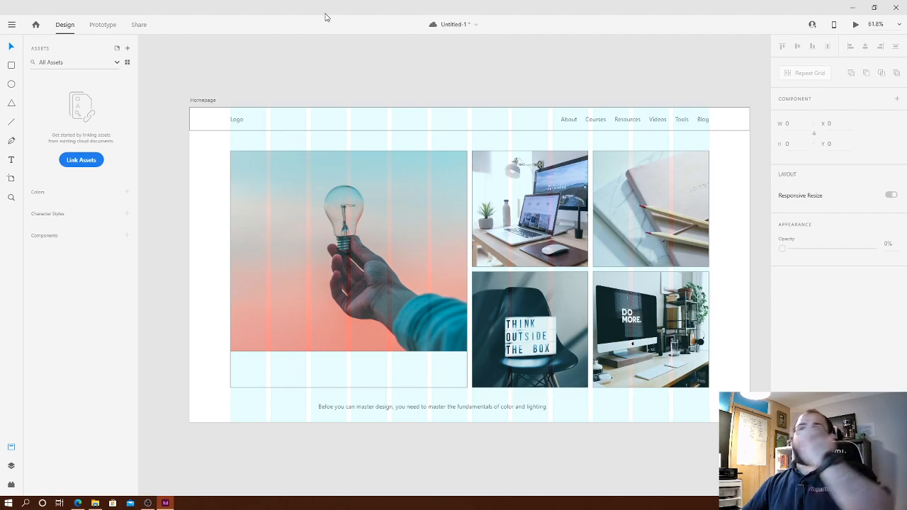
pyautogui.click(239, 122)
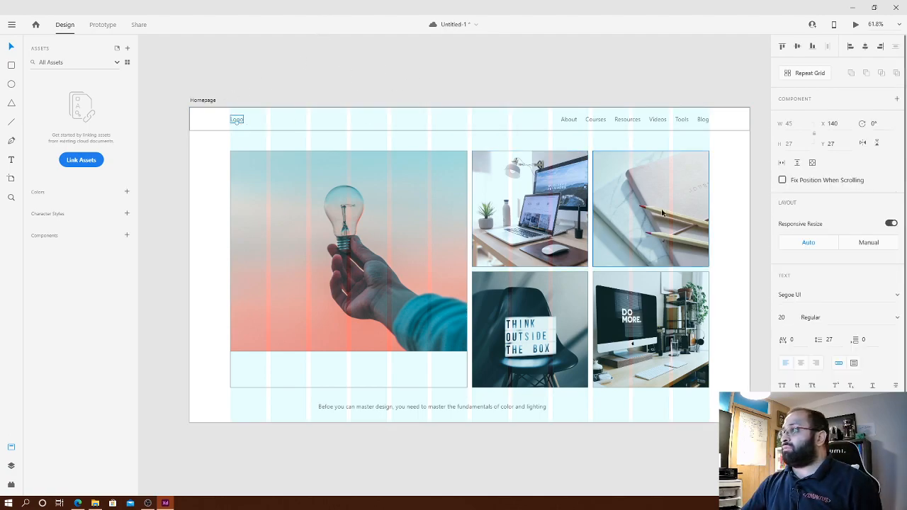
pyautogui.keyDown('shift'); pyautogui.click(593, 121); pyautogui.keyUp('shift')
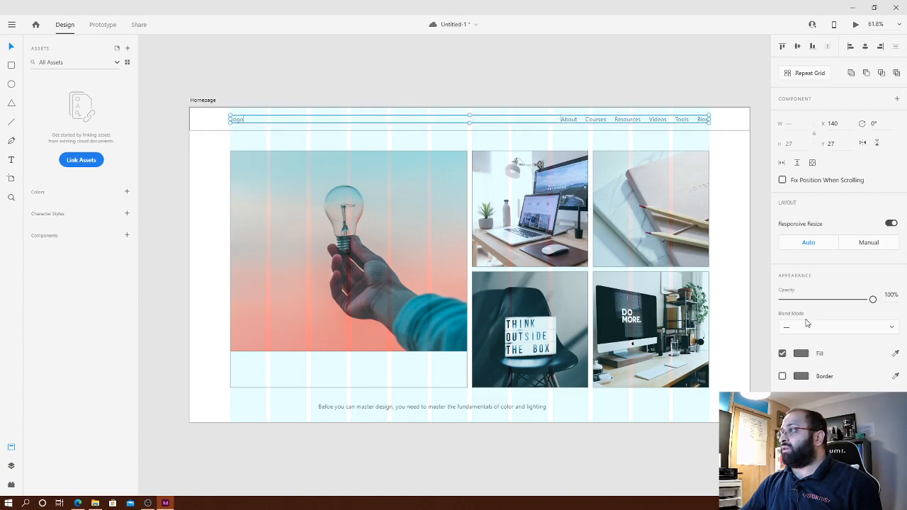
pyautogui.click(412, 97)
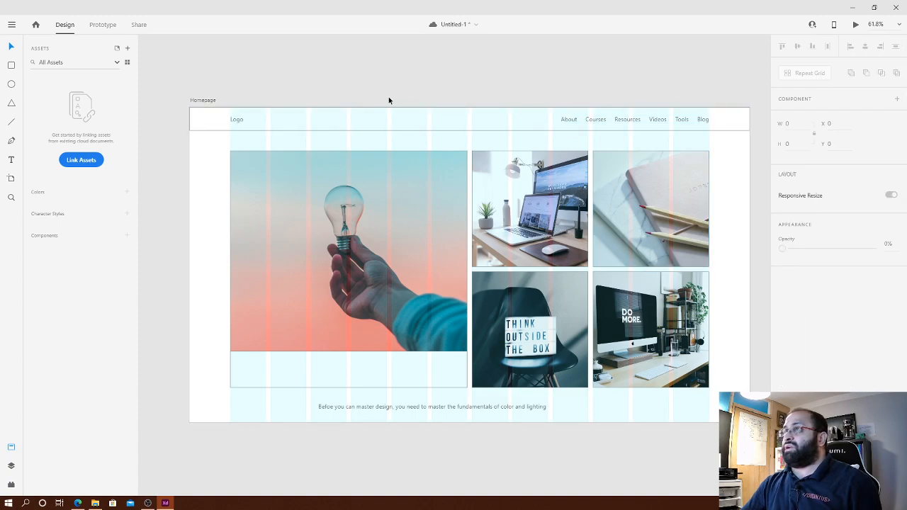
# - Set the header's Logo text to the Open Sans font in Bold
pyautogui.click(236, 119)
pyautogui.click(806, 296)
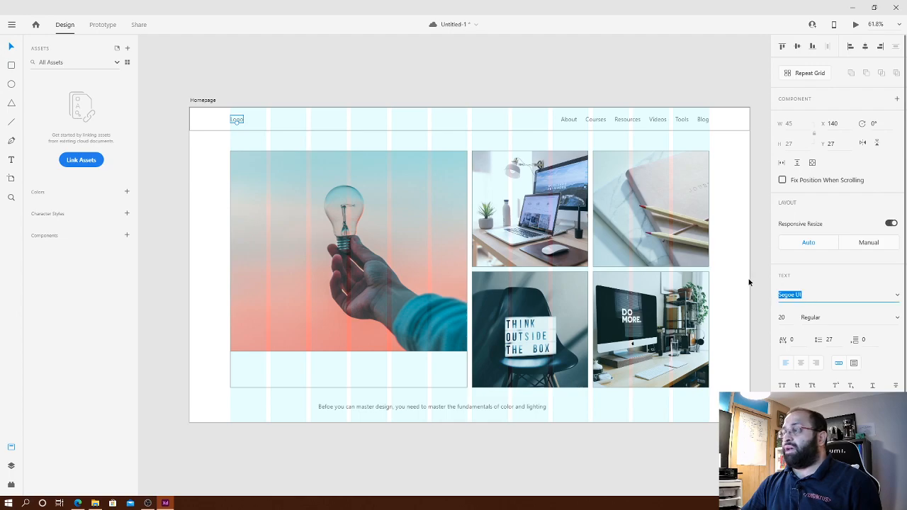
pyautogui.write('Open Sans')
pyautogui.press('Return')
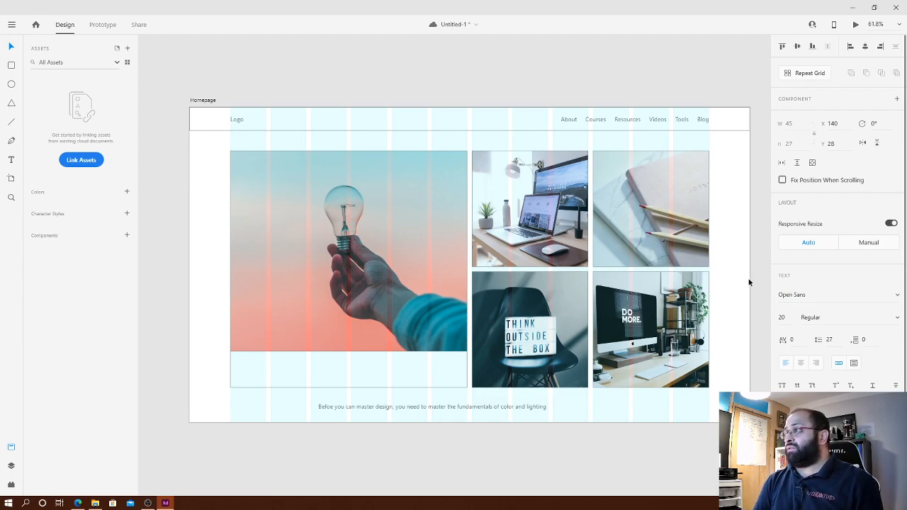
pyautogui.click(806, 317)
pyautogui.write('Bold')
pyautogui.press('Return')
# - Set the font of all six navigation links, from About to Blog, to Open Sans
pyautogui.click(621, 119)
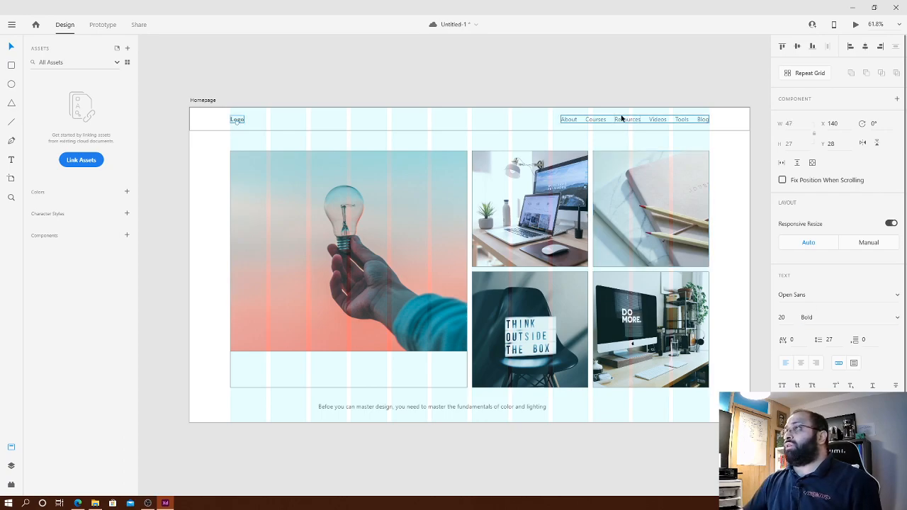
pyautogui.doubleClick(571, 119)
pyautogui.keyDown('shift'); pyautogui.click(595, 119); pyautogui.keyUp('shift')
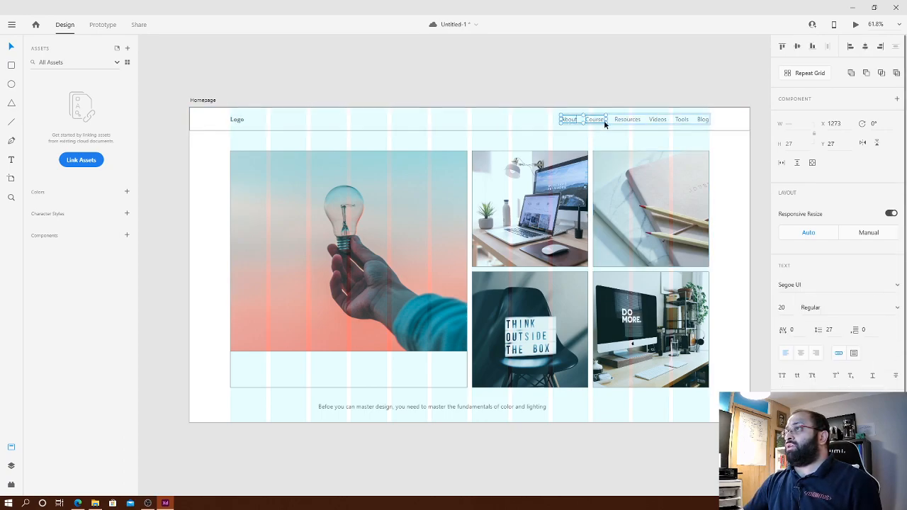
pyautogui.keyDown('shift'); pyautogui.click(626, 120); pyautogui.keyUp('shift')
pyautogui.keyDown('shift'); pyautogui.click(656, 119); pyautogui.keyUp('shift')
pyautogui.keyDown('shift'); pyautogui.click(680, 118); pyautogui.keyUp('shift')
pyautogui.keyDown('shift'); pyautogui.click(703, 119); pyautogui.keyUp('shift')
pyautogui.click(801, 285)
pyautogui.write('Open Sans')
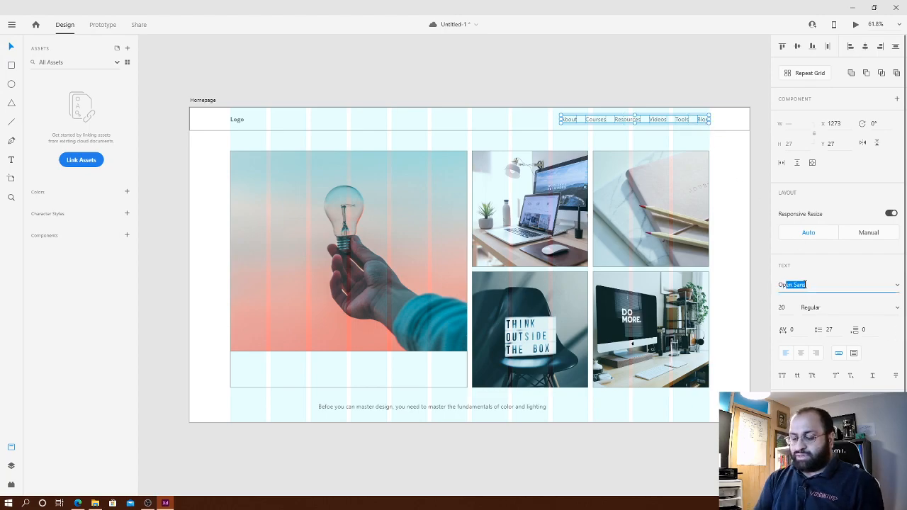
pyautogui.press('Return')
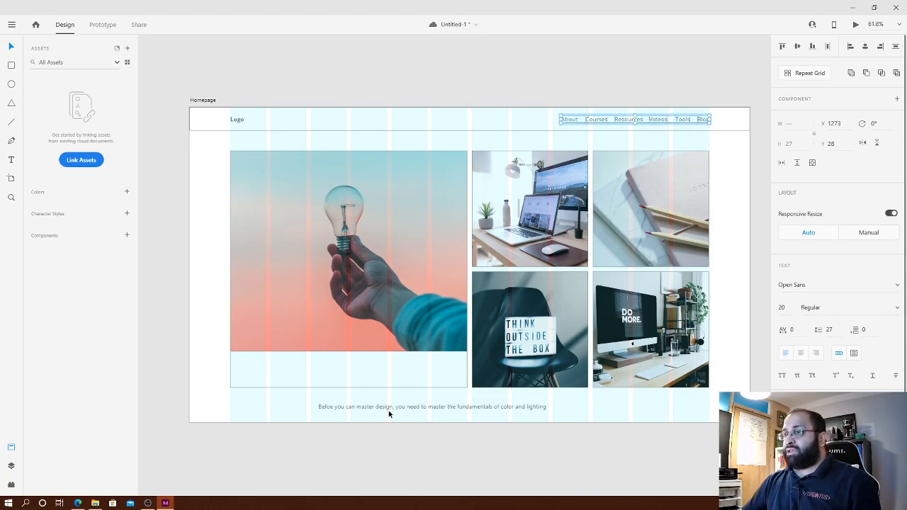
# - Set the font of the text line below the large photo to Open Sans
pyautogui.click(429, 407)
pyautogui.click(789, 295)
pyautogui.write('Open')
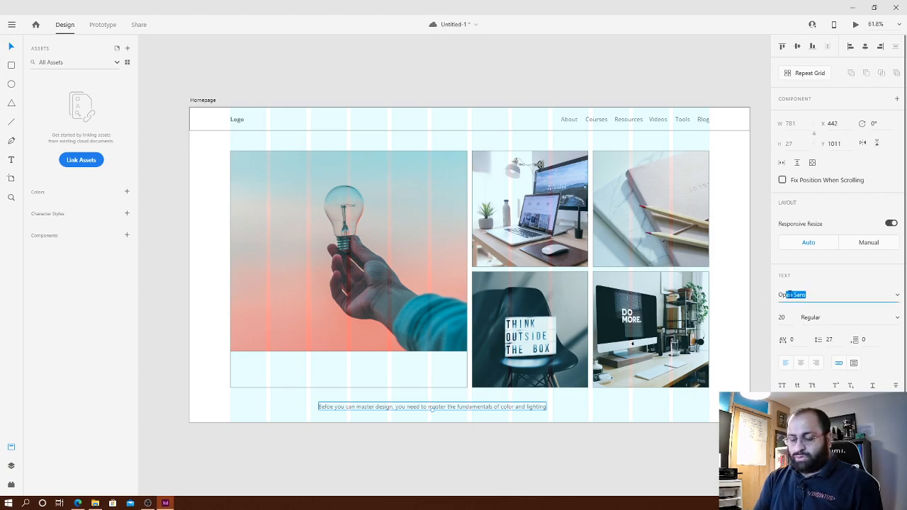
pyautogui.press('Return')
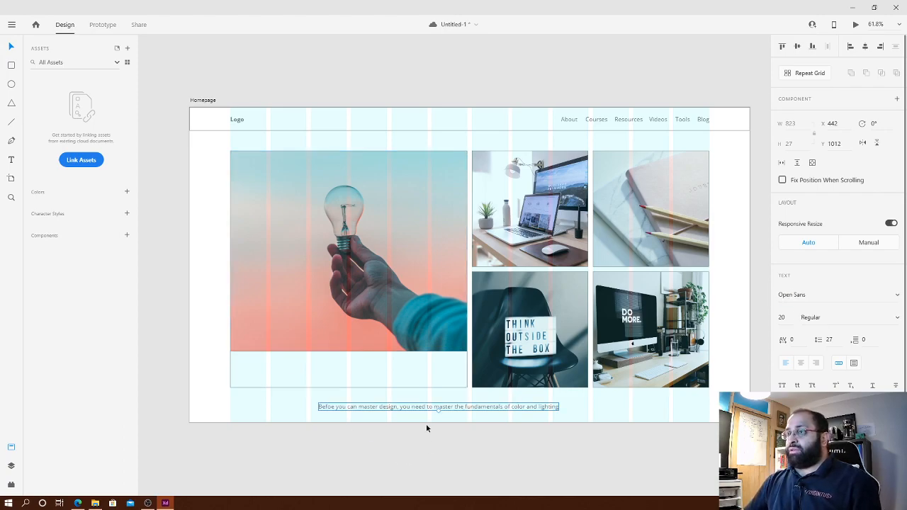
# - Move the text line just below the caption box at its left edge and make it an area text box about 693 by 153 px
pyautogui.moveTo(449, 412); pyautogui.dragTo(362, 359)
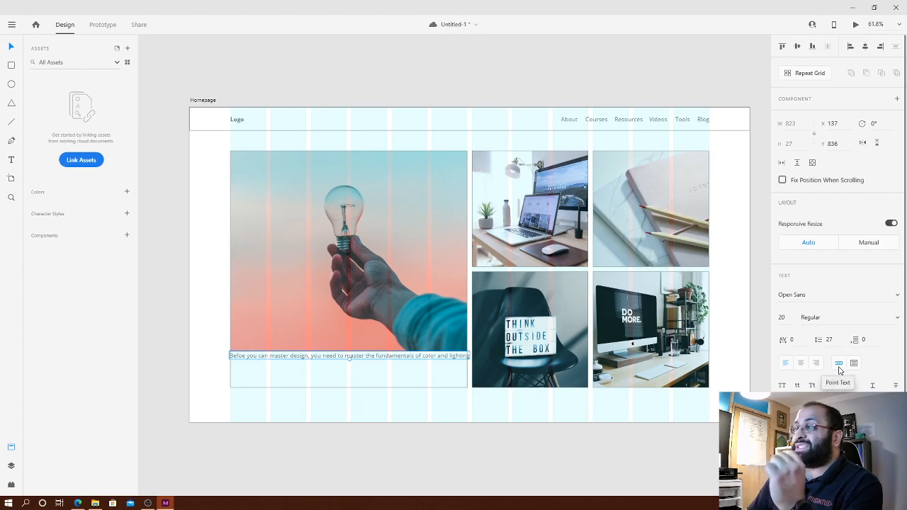
pyautogui.click(838, 363)
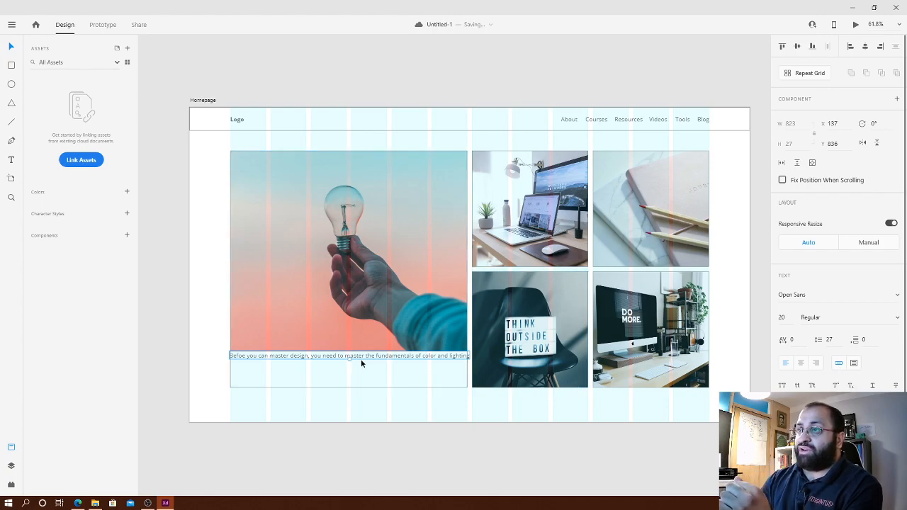
pyautogui.moveTo(365, 356); pyautogui.dragTo(366, 404)
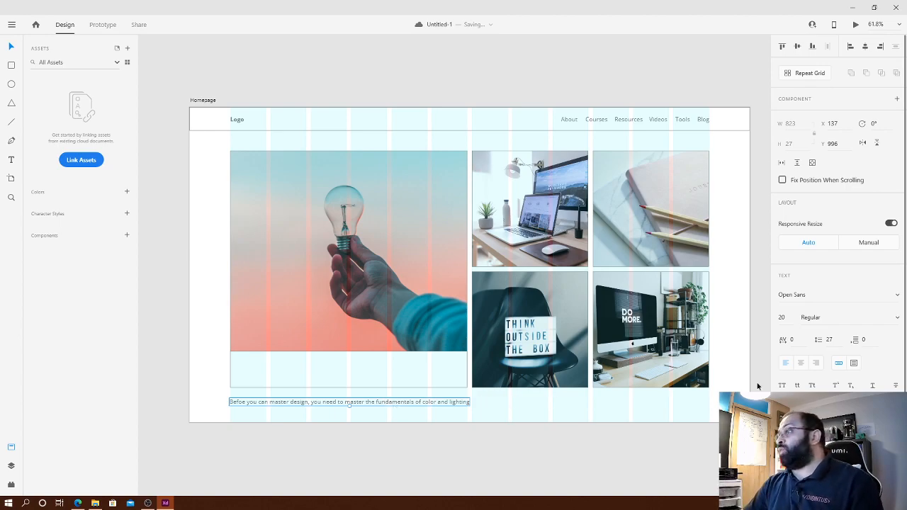
pyautogui.click(854, 363)
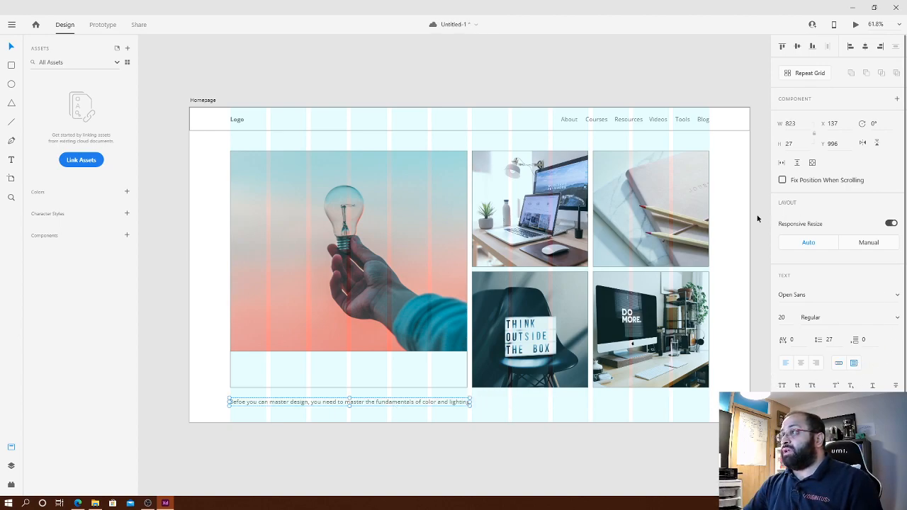
pyautogui.moveTo(470, 407); pyautogui.dragTo(430, 444)
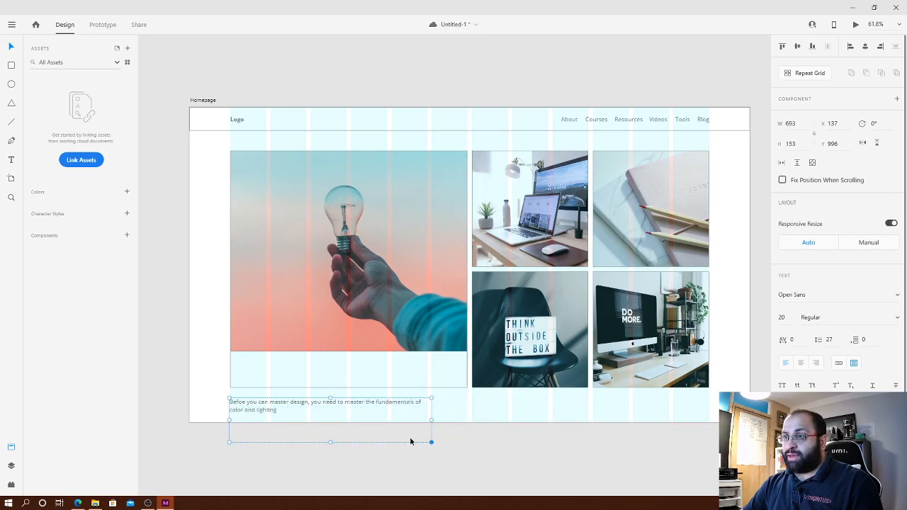
# - Set all the text in the area text box to size 30 and Bold
pyautogui.doubleClick(268, 411)
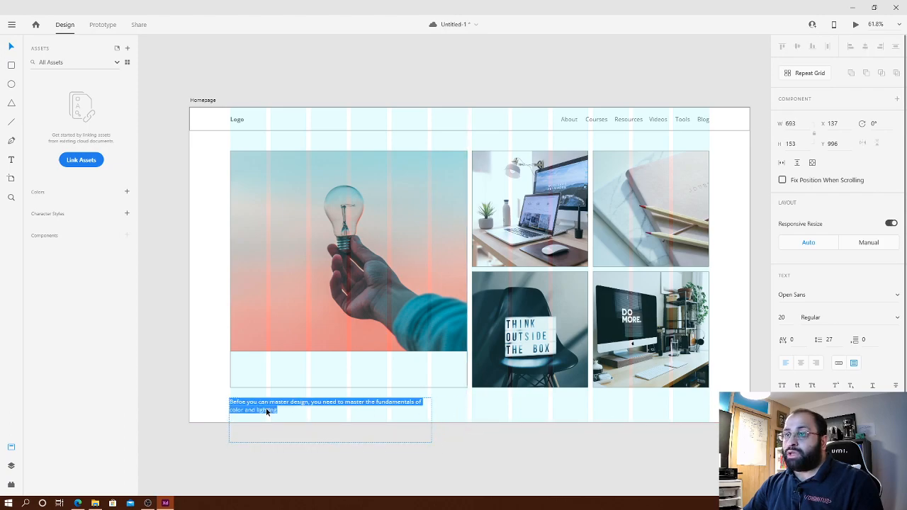
pyautogui.click(782, 318)
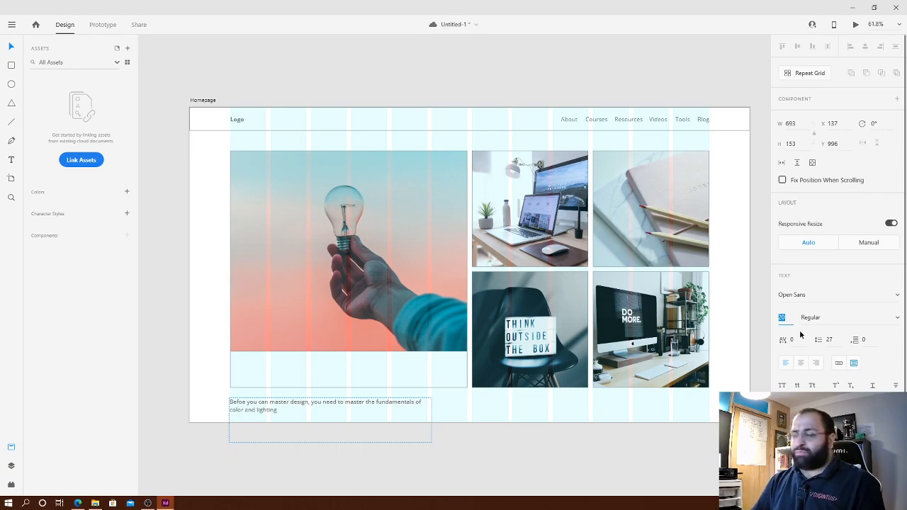
pyautogui.write('30')
pyautogui.press('Return')
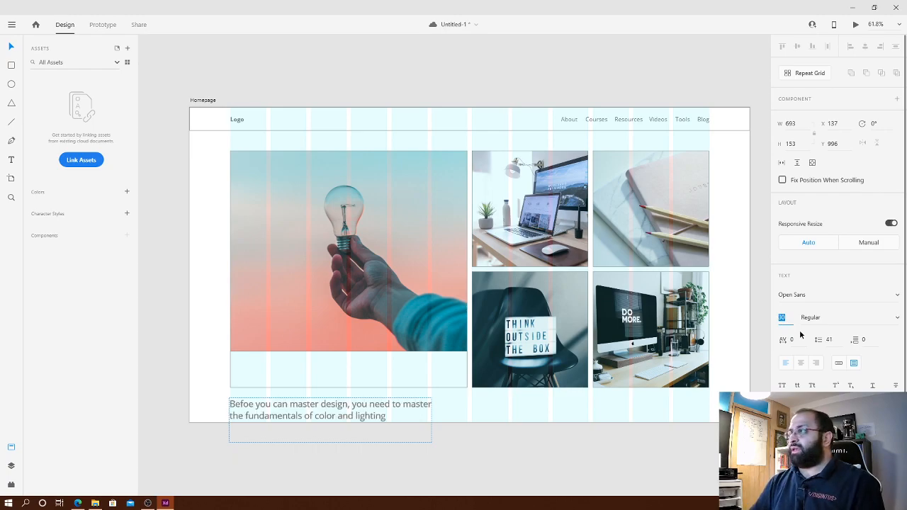
pyautogui.click(847, 318)
pyautogui.write('Bold')
pyautogui.press('Return')
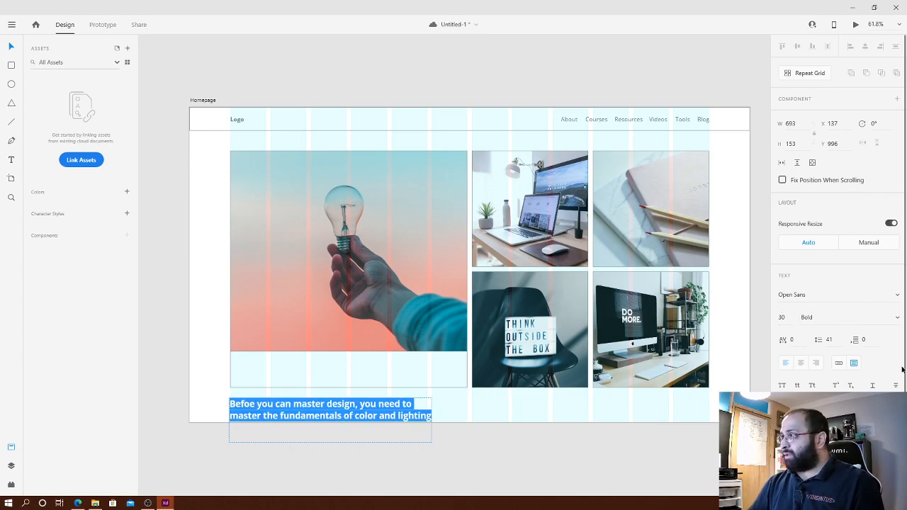
# - Set the bold text's size to 28
pyautogui.click(782, 317)
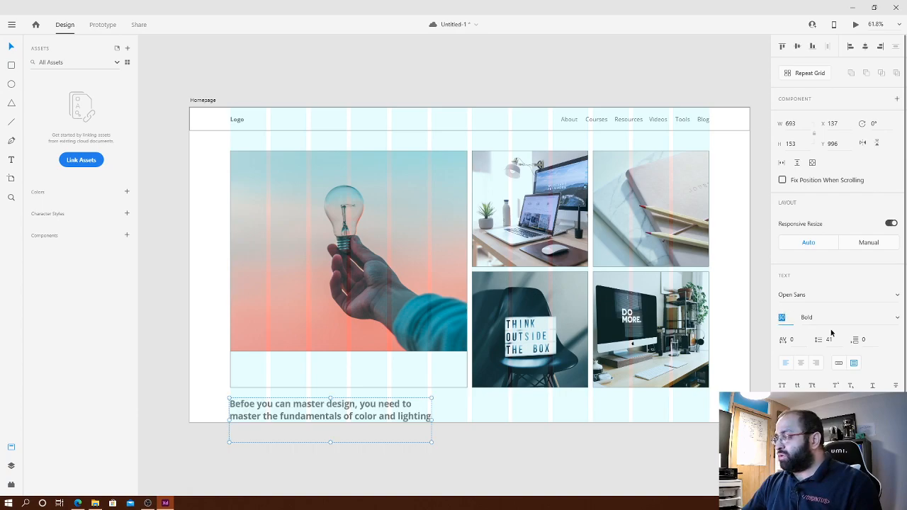
pyautogui.write('28')
pyautogui.press('Return')
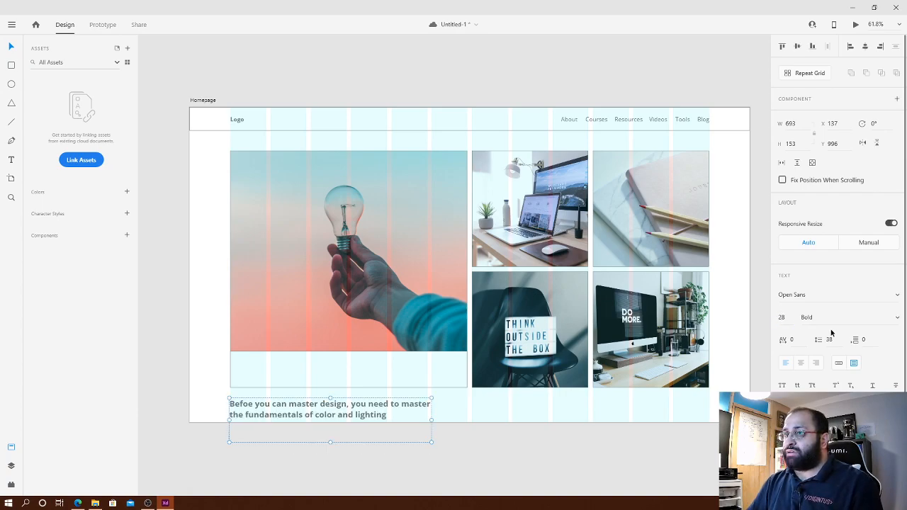
# - Correct the misspelled first word "Befoe" to "Before" and finish editing the text
pyautogui.doubleClick(249, 409)
pyautogui.click(249, 406)
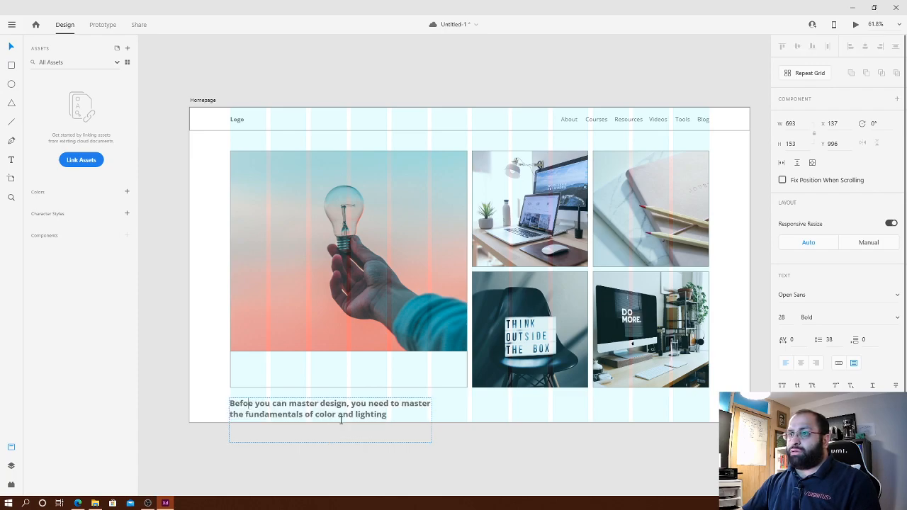
pyautogui.write('t')
pyautogui.press('BackSpace')
pyautogui.write('r')
pyautogui.press('Escape')
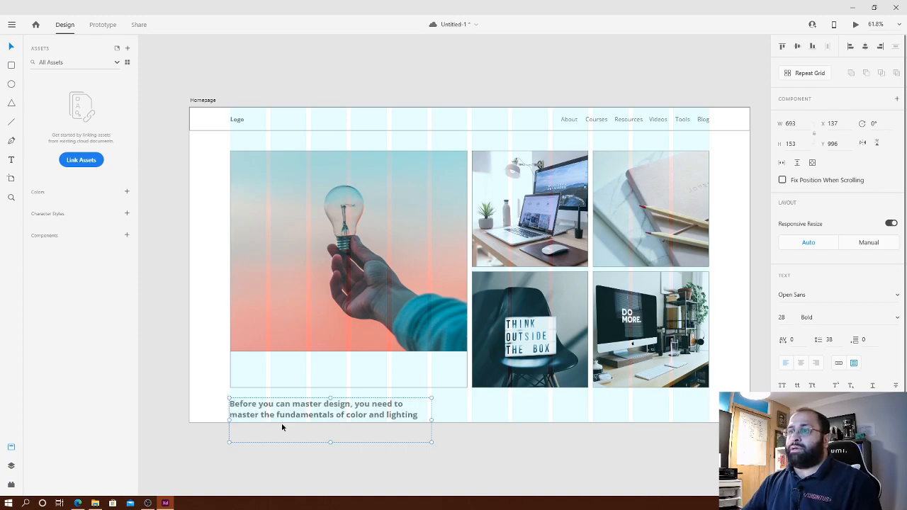
# - Fit the text box's height to its two lines and move it into the caption box under the large photo, at its top-left corner
pyautogui.doubleClick(331, 442)
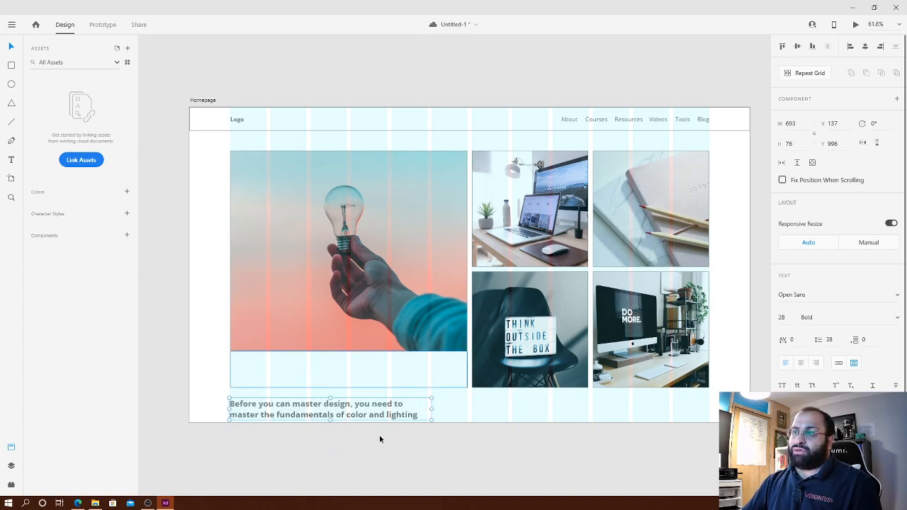
pyautogui.moveTo(350, 420); pyautogui.dragTo(353, 374)
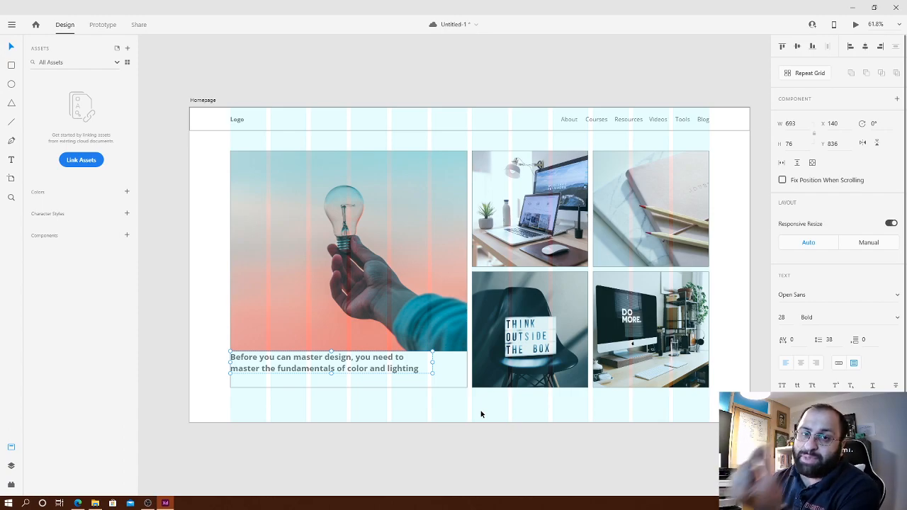
# - Nudge the caption text 5 px down and 10 px right, to X 150 and Y 841
pyautogui.press('Down')
pyautogui.press('Down')
pyautogui.press('Down')
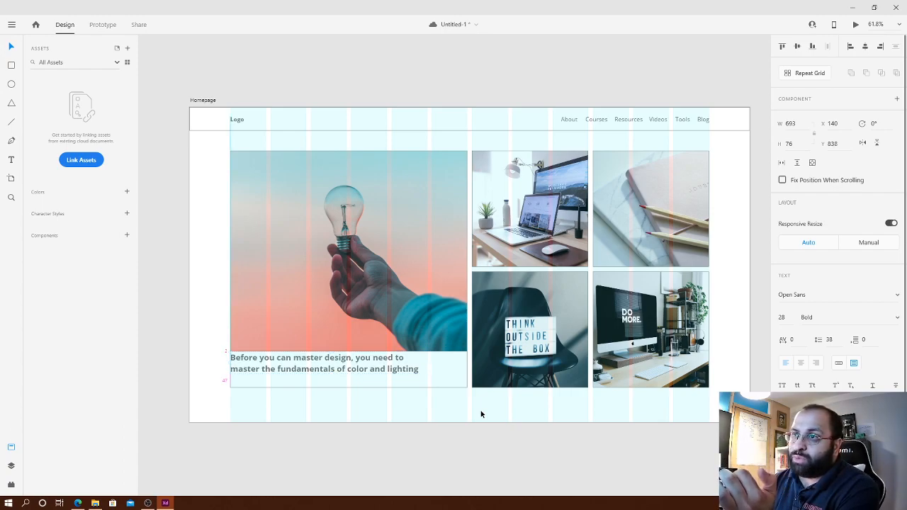
pyautogui.press('Down')
pyautogui.press('Down')
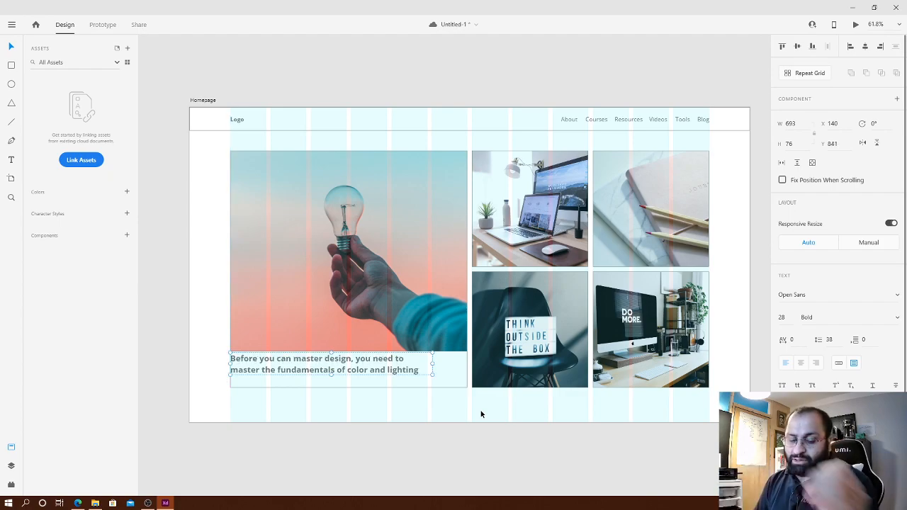
pyautogui.press('Right')
pyautogui.press('Right')
pyautogui.press('Right')
pyautogui.press('Right')
pyautogui.press('Right')
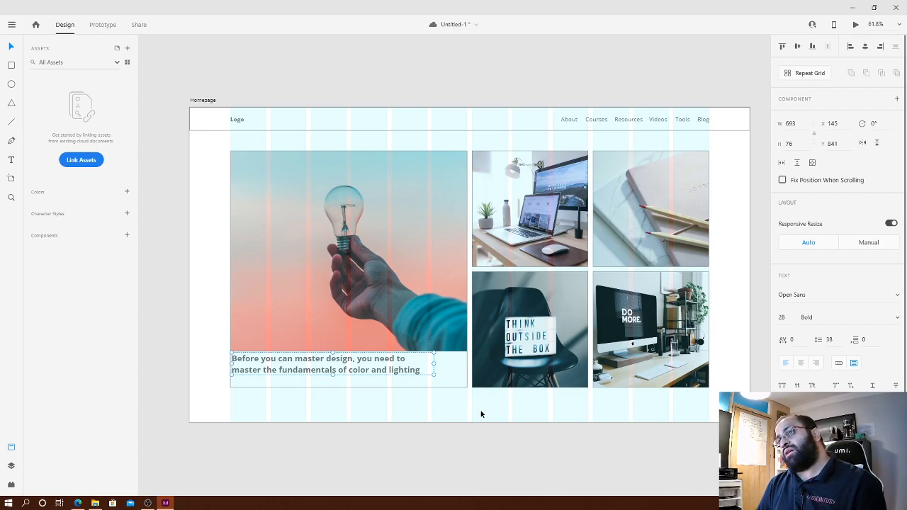
pyautogui.press('Right')
pyautogui.press('Right')
pyautogui.press('Right')
pyautogui.press('Right')
pyautogui.press('Right')
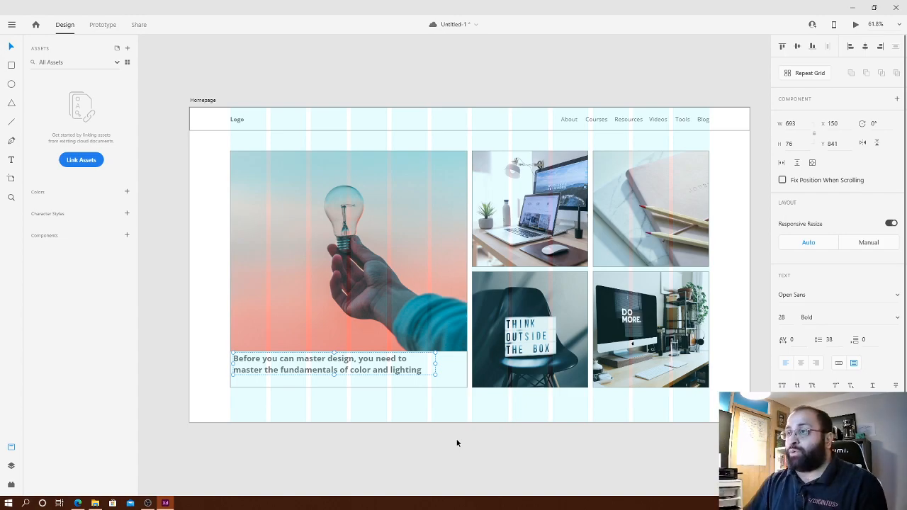
# - Widen the caption text box to about 792 px at X 150, leaving a small margin inside the caption box, and deselect it
pyautogui.moveTo(435, 364); pyautogui.dragTo(467, 361)
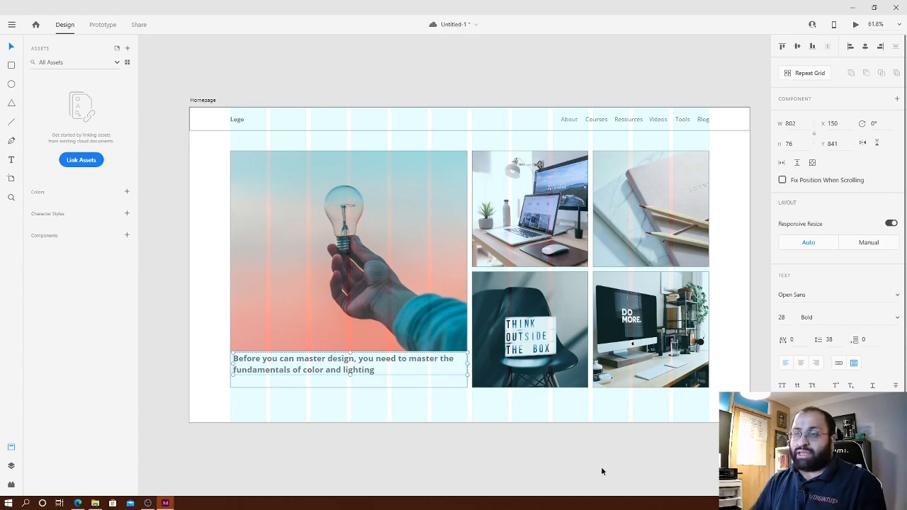
pyautogui.hotkey('shift', 'Right')
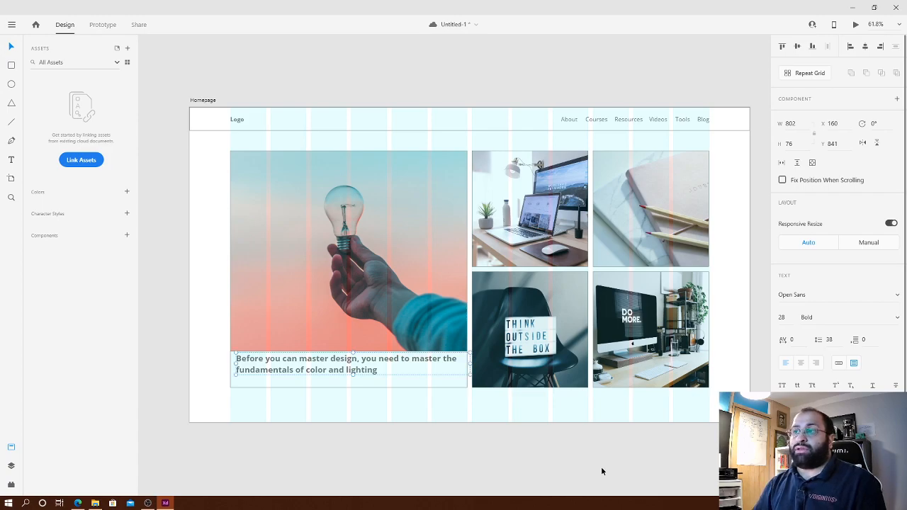
pyautogui.moveTo(467, 363); pyautogui.dragTo(464, 364)
pyautogui.hotkey('shift', 'Left')
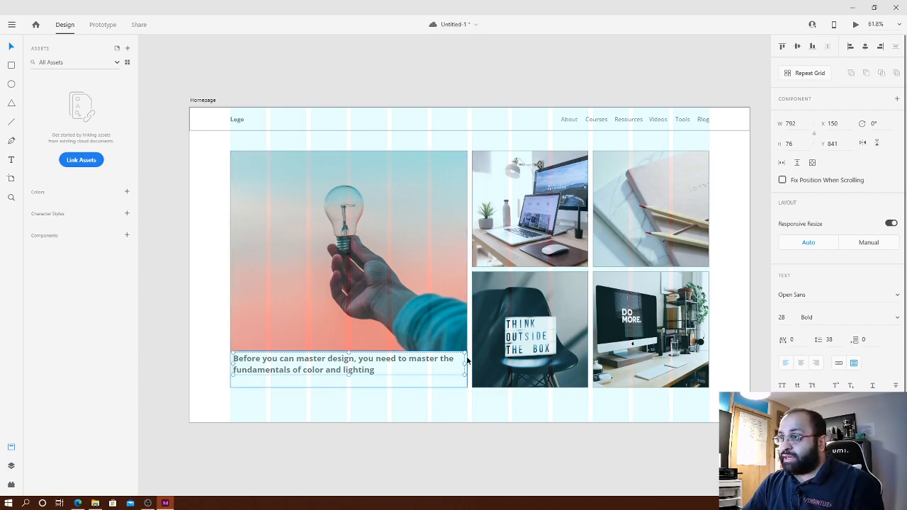
pyautogui.scroll(5, 319, 370)
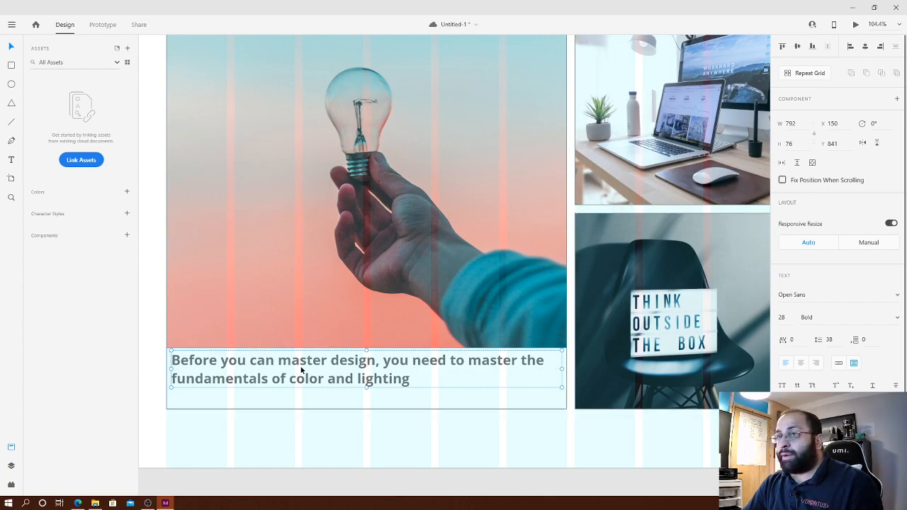
pyautogui.scroll(-5, 366, 361)
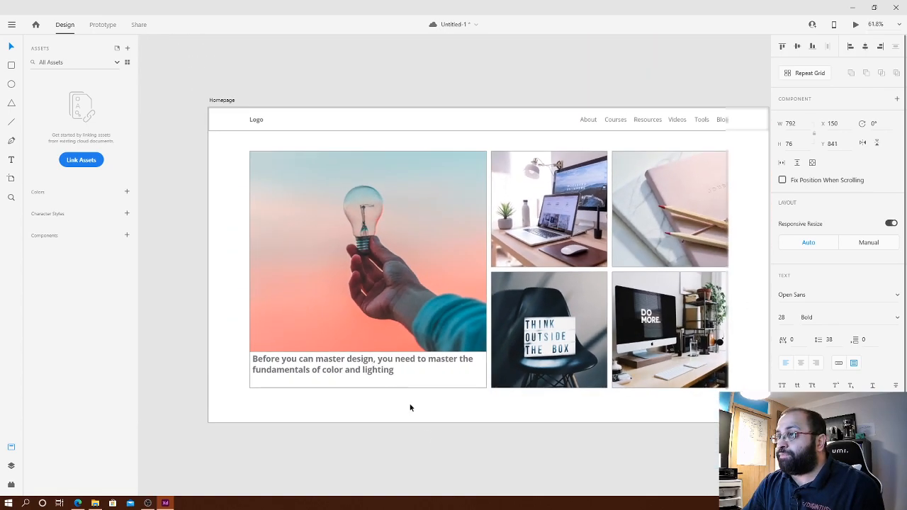
pyautogui.click(445, 440)
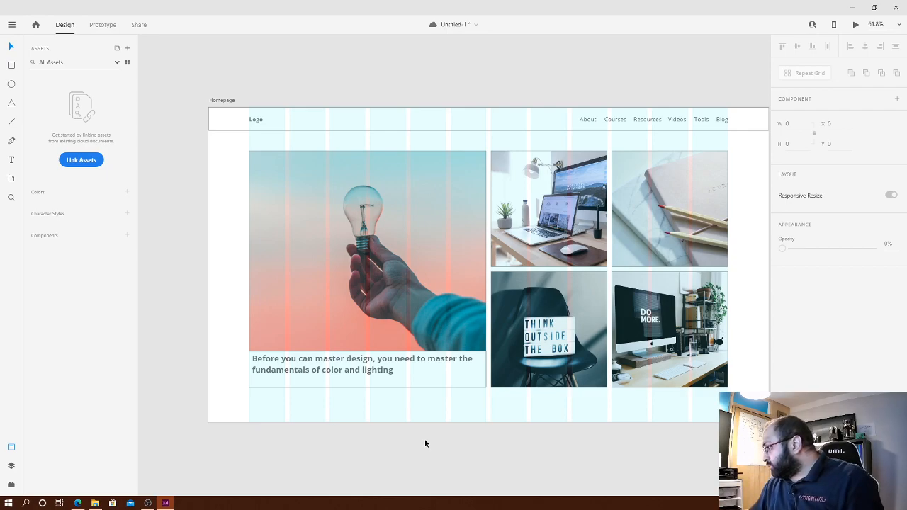
# - Add a separate text line reading "Read more >" below the caption box and finish editing it
pyautogui.moveTo(426, 439); pyautogui.dragTo(412, 416)
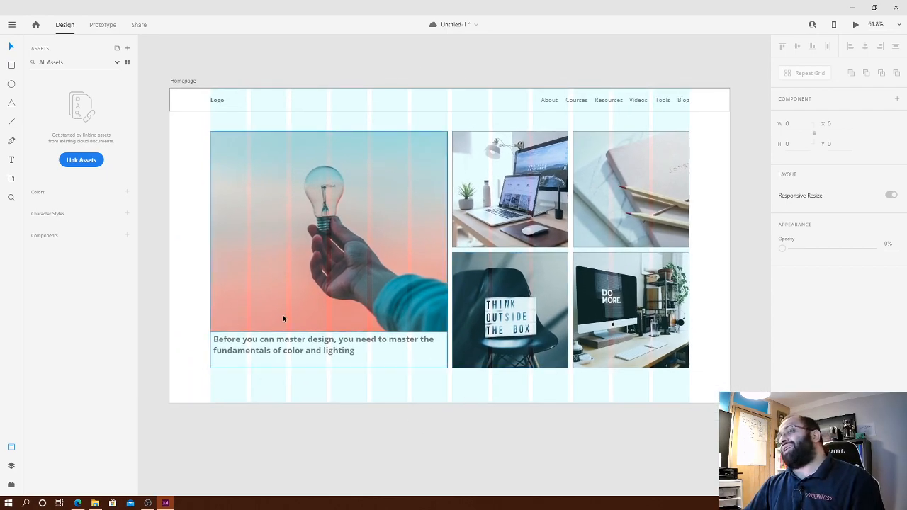
pyautogui.click(19, 163)
pyautogui.click(313, 352)
pyautogui.click(263, 390)
pyautogui.click(286, 389)
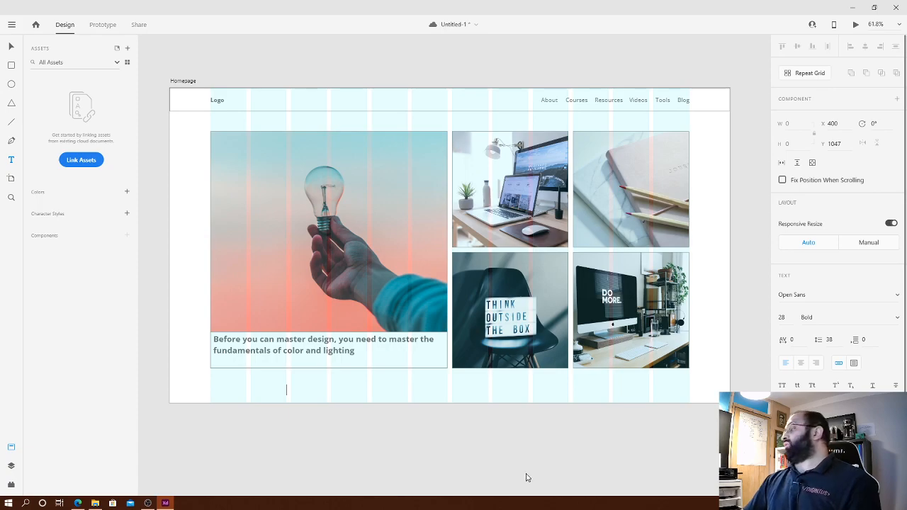
pyautogui.write('Red')
pyautogui.press('BackSpace')
pyautogui.press('BackSpace')
pyautogui.press('BackSpace')
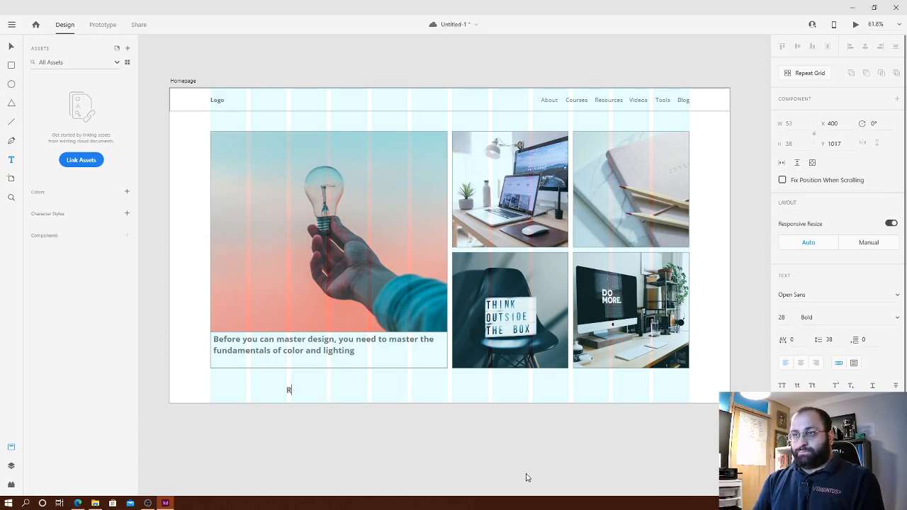
pyautogui.write('Read')
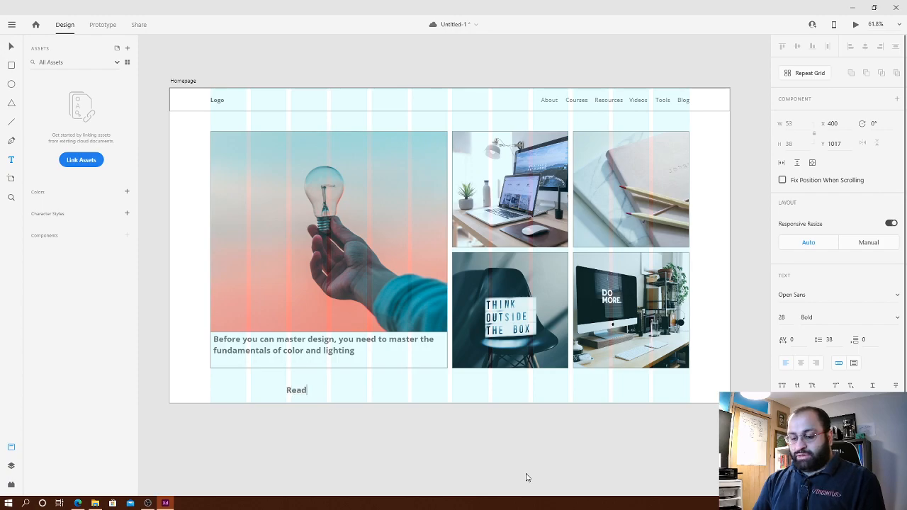
pyautogui.write(' more >')
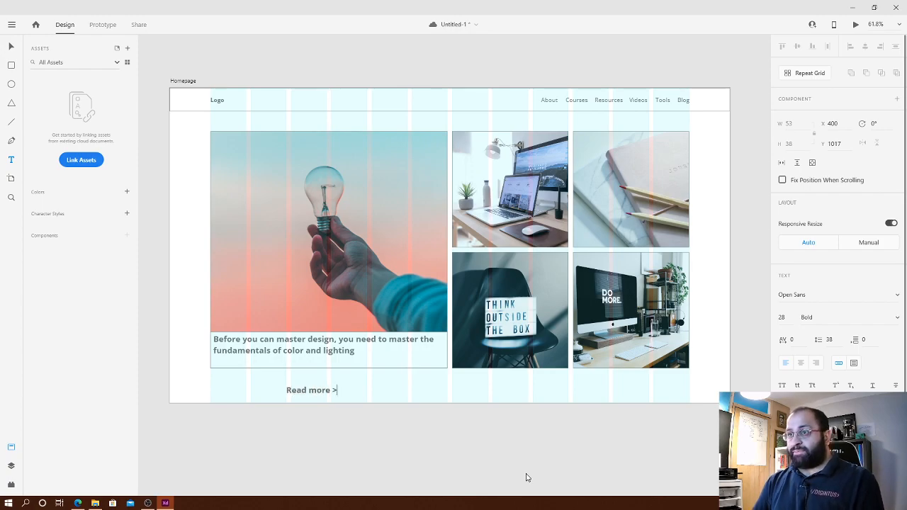
pyautogui.click(525, 478)
pyautogui.click(433, 445)
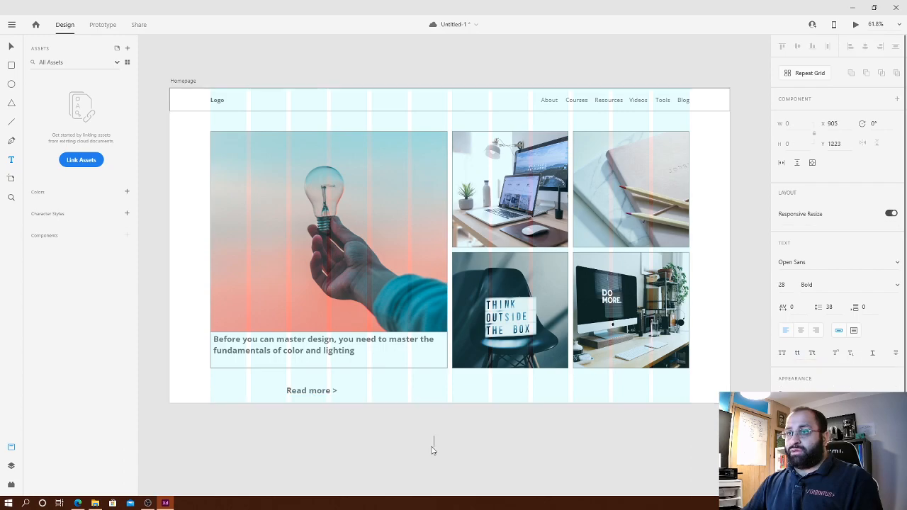
pyautogui.click(425, 449)
pyautogui.press('Escape')
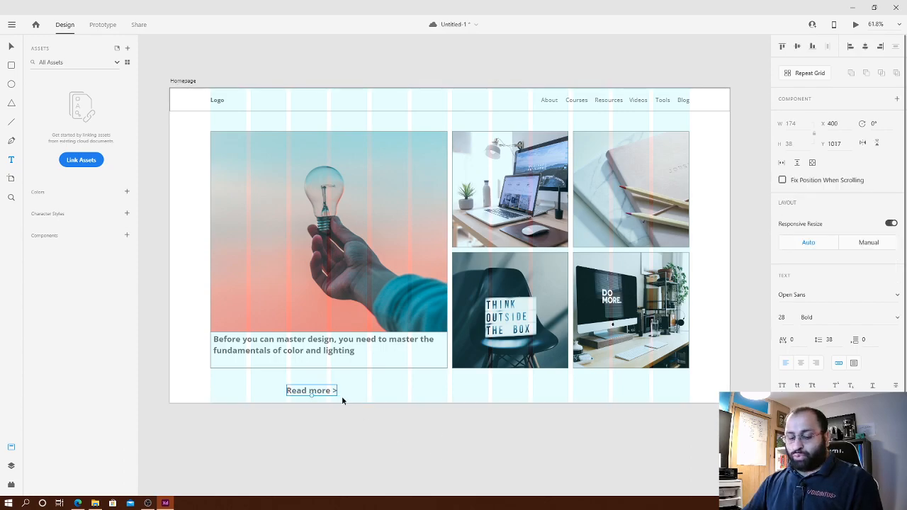
# - Set the "Read more >" line to the Regular weight at size 16 and deselect it
pyautogui.click(806, 317)
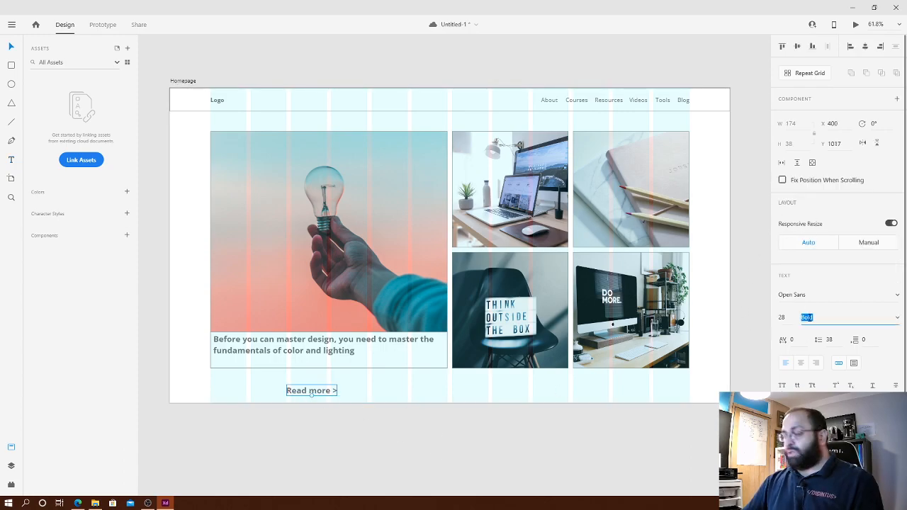
pyautogui.write('Regular')
pyautogui.press('Return')
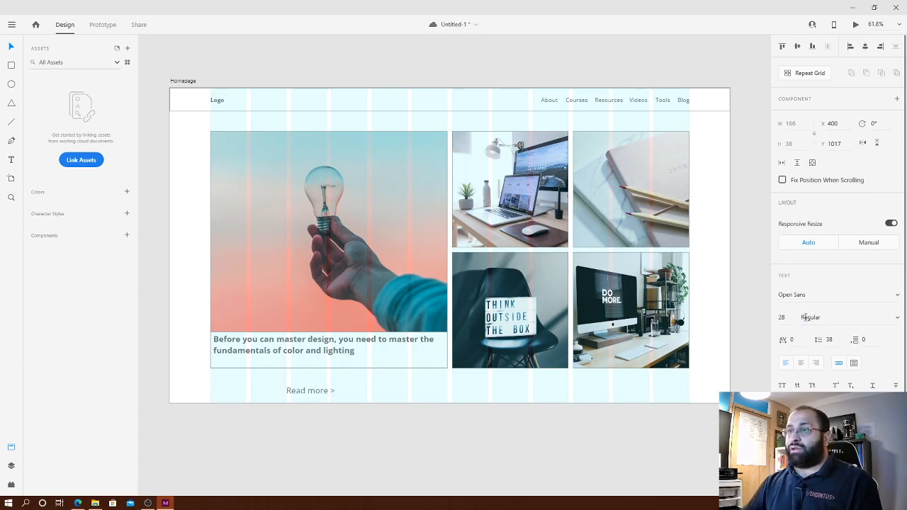
pyautogui.click(782, 317)
pyautogui.write('18')
pyautogui.press('Return')
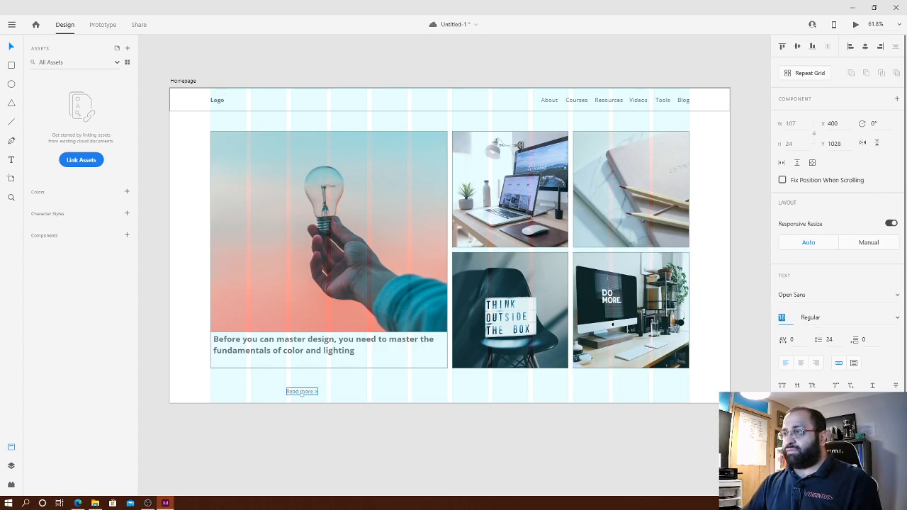
pyautogui.write('16')
pyautogui.press('Return')
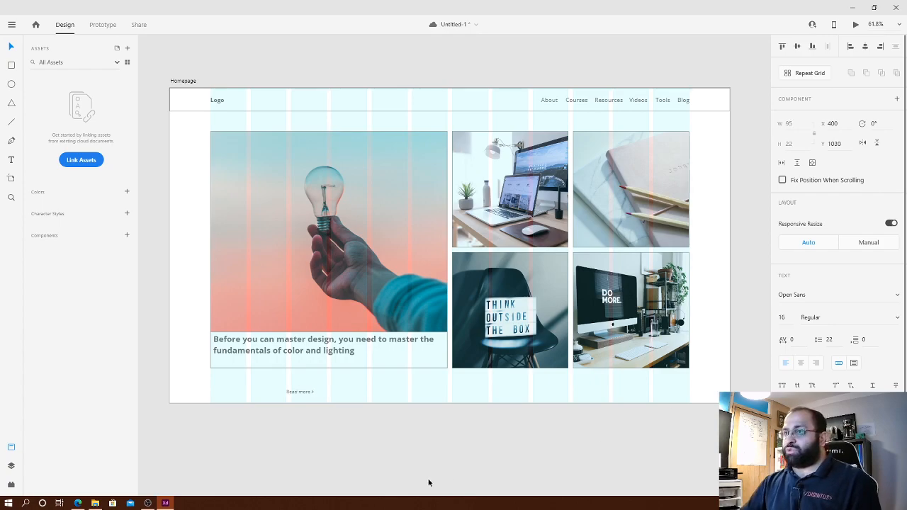
pyautogui.click(344, 405)
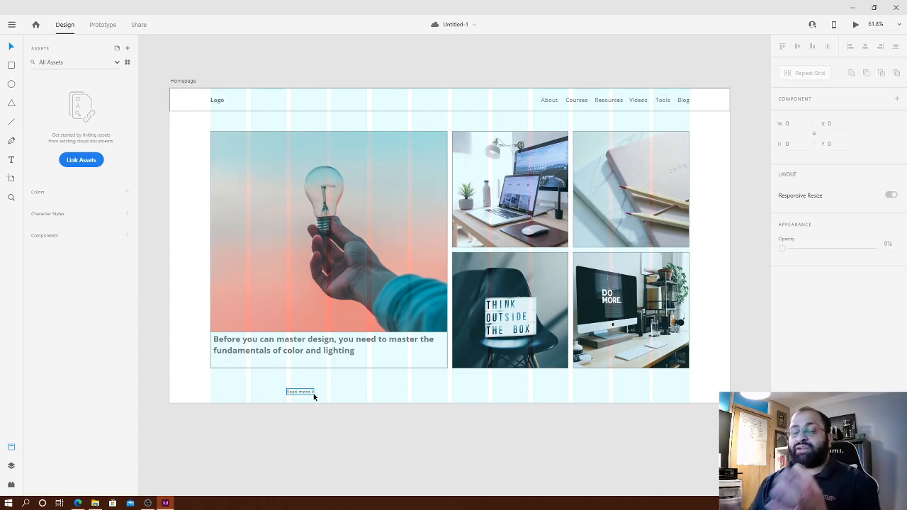
# - Move the "Read more >" line into the caption box, just beneath the heading and aligned with the heading's left edge
pyautogui.click(299, 392)
pyautogui.moveTo(287, 394); pyautogui.dragTo(221, 365)
pyautogui.click(404, 443)
pyautogui.scroll(5, 188, 326)
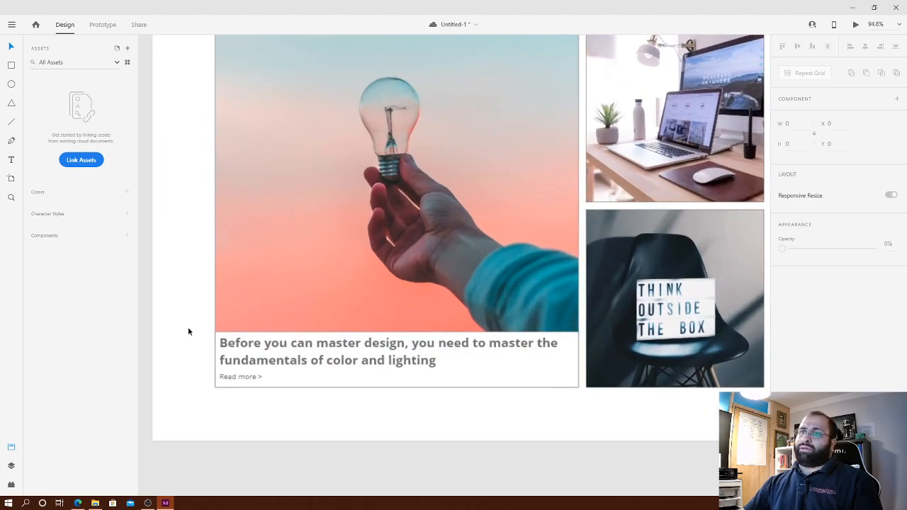
pyautogui.click(264, 398)
pyautogui.moveTo(263, 398); pyautogui.dragTo(264, 401)
pyautogui.click(299, 437)
pyautogui.scroll(-5, 454, 415)
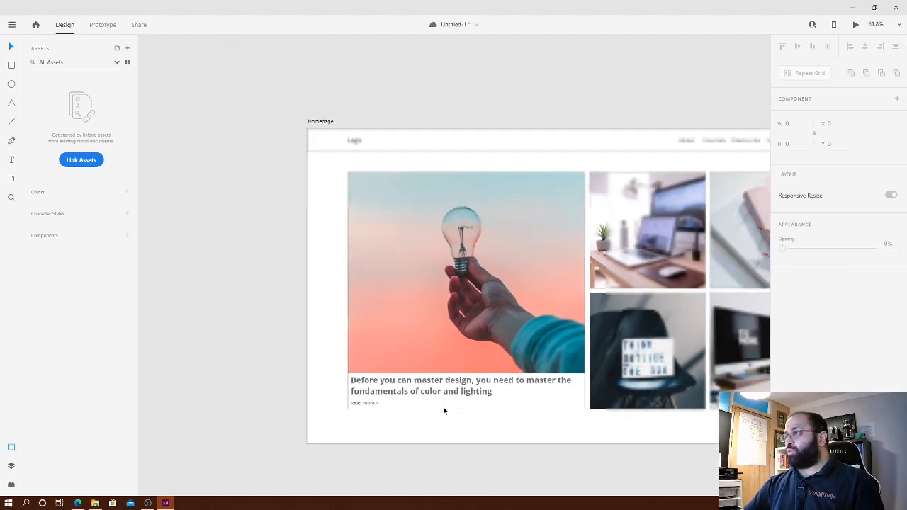
pyautogui.moveTo(612, 461); pyautogui.dragTo(439, 418)
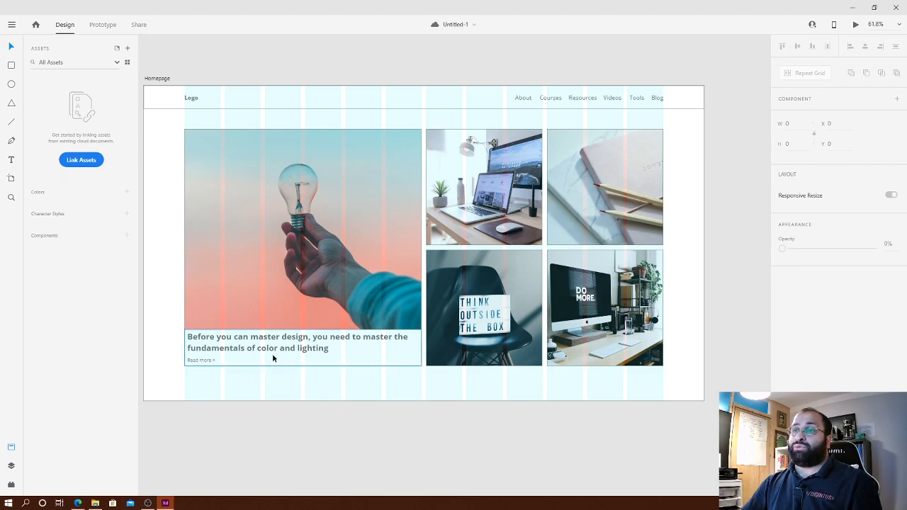
pyautogui.click(205, 360)
pyautogui.keyDown('shift'); pyautogui.click(221, 347); pyautogui.keyUp('shift')
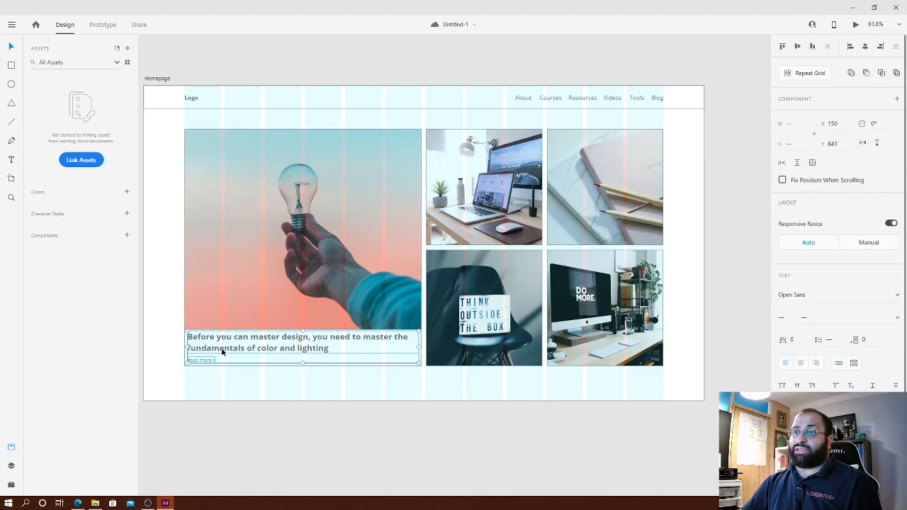
pyautogui.click(364, 379)
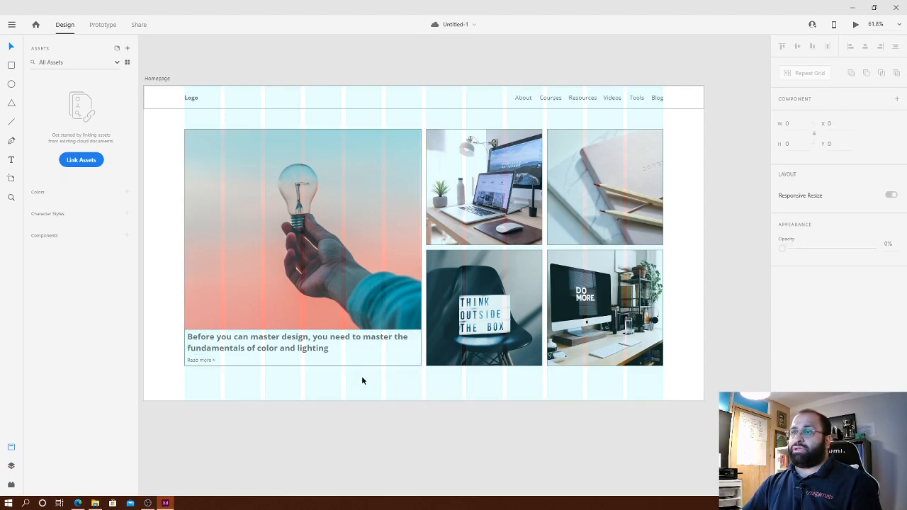
# - Duplicate the caption box with its heading and link onto the lower part of the laptop desk photo, at X 968 and Y 422
pyautogui.click(382, 363)
pyautogui.keyDown('shift'); pyautogui.click(248, 352); pyautogui.keyUp('shift')
pyautogui.keyDown('shift'); pyautogui.click(211, 360); pyautogui.keyUp('shift')
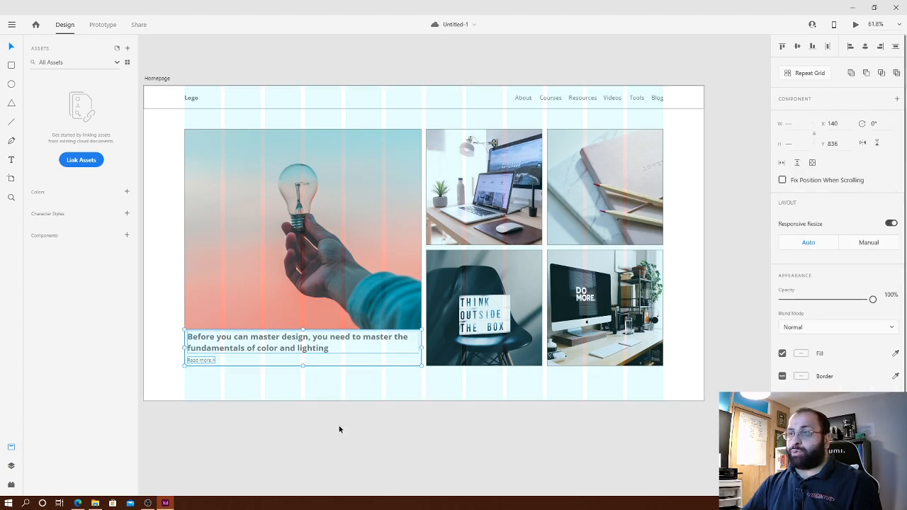
pyautogui.moveTo(319, 348); pyautogui.dragTo(564, 229)
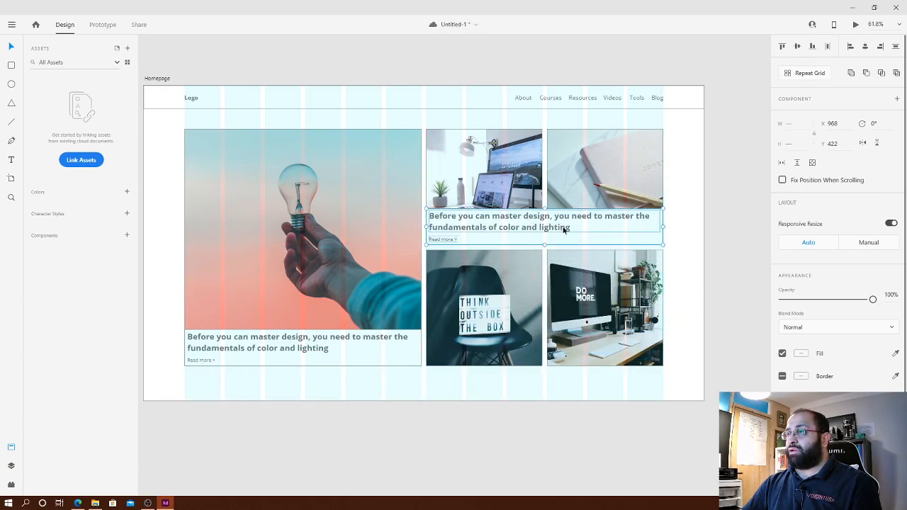
pyautogui.click(697, 223)
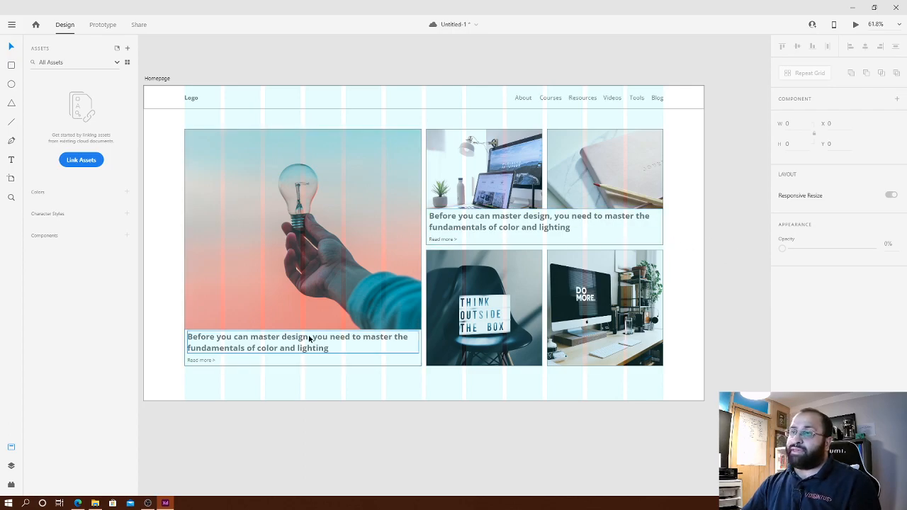
pyautogui.doubleClick(478, 231)
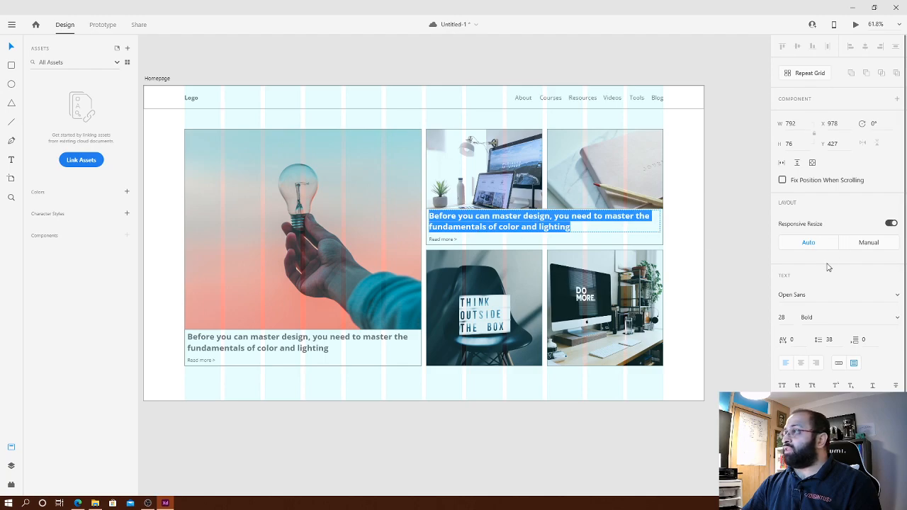
pyautogui.click(780, 316)
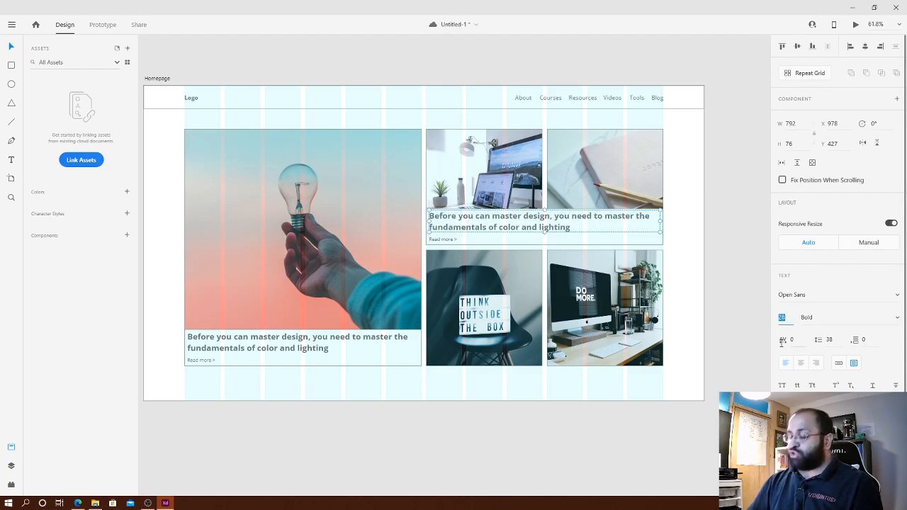
pyautogui.click(683, 281)
# - Narrow the copied caption box and its heading to the laptop desk photo's width, making the box about 398 px wide
pyautogui.click(614, 221)
pyautogui.keyDown('shift'); pyautogui.click(656, 237); pyautogui.keyUp('shift')
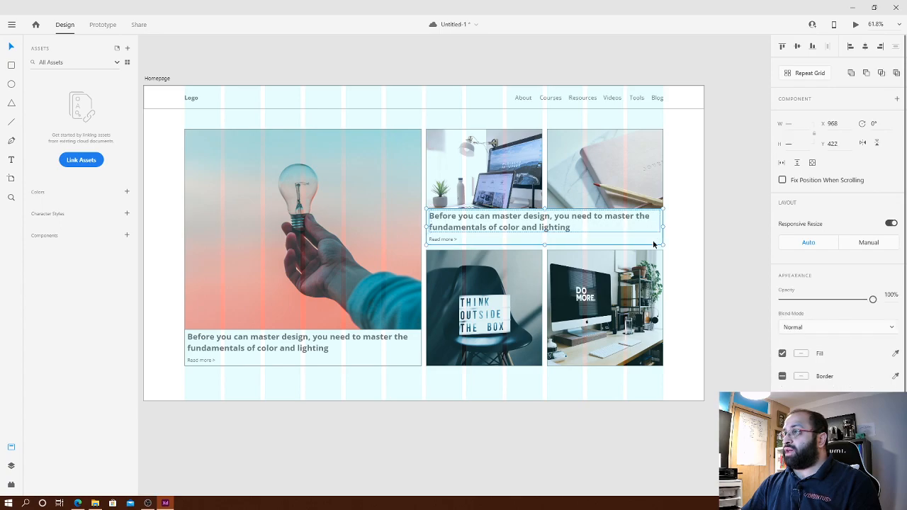
pyautogui.moveTo(664, 228); pyautogui.dragTo(544, 234)
pyautogui.click(741, 202)
# - Set the copied heading's font size to 20 and save the document
pyautogui.click(483, 228)
pyautogui.doubleClick(488, 228)
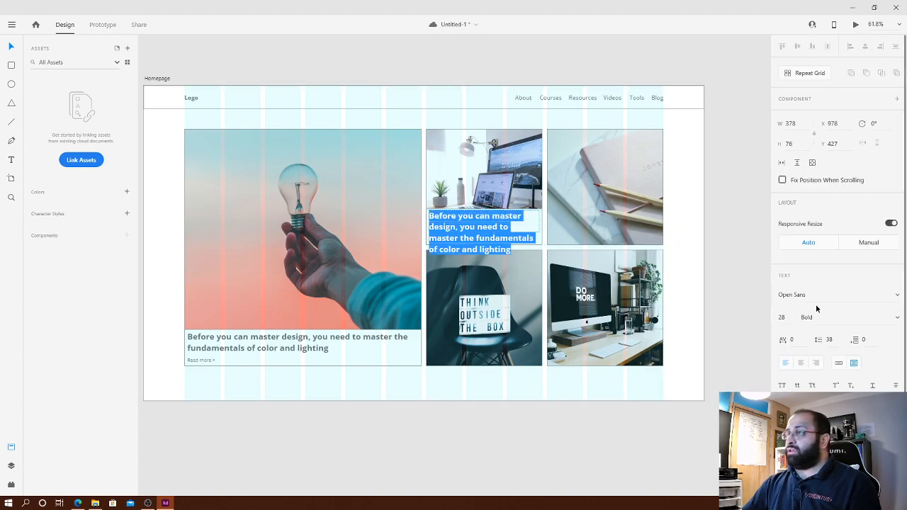
pyautogui.click(790, 320)
pyautogui.write('20')
pyautogui.press('Return')
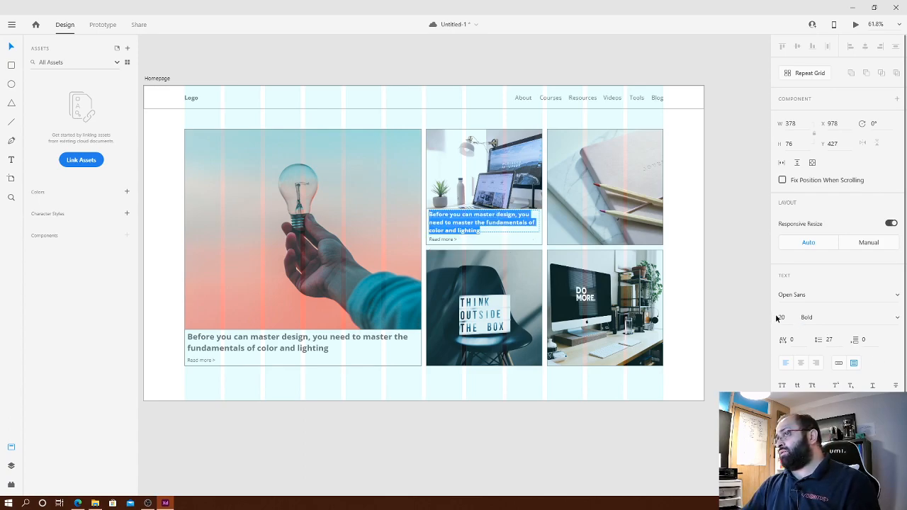
pyautogui.click(500, 232)
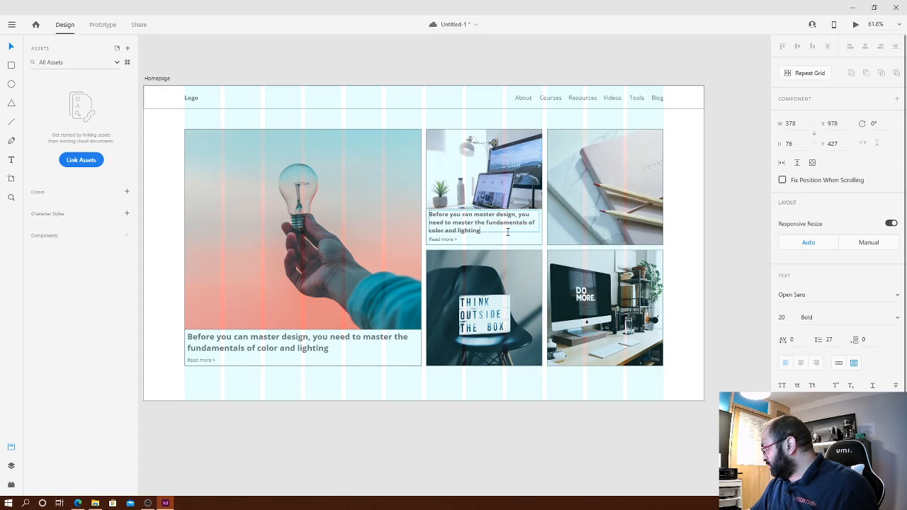
pyautogui.hotkey('ctrl', 's')
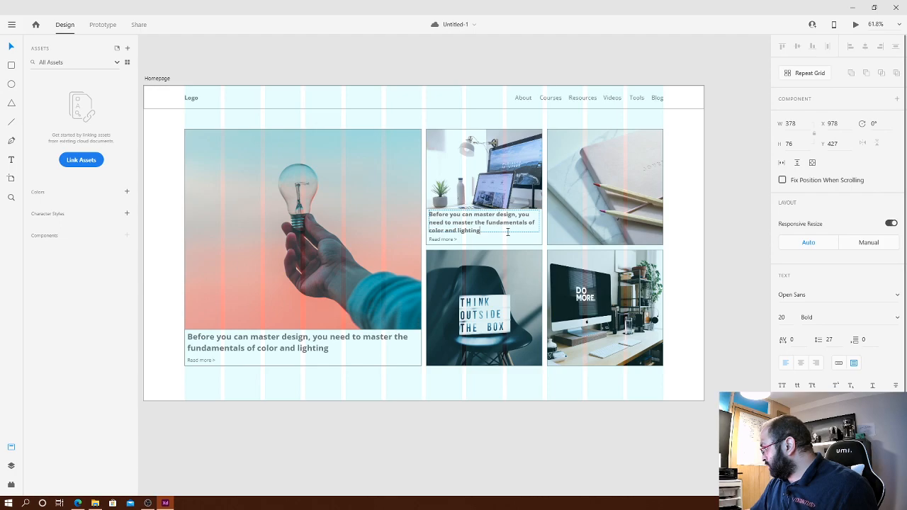
# - Change the copied heading's font weight to SemiBold
pyautogui.hotkey('ctrl', 'a')
pyautogui.click(787, 320)
pyautogui.click(833, 317)
pyautogui.write('Semi')
pyautogui.press('Return')
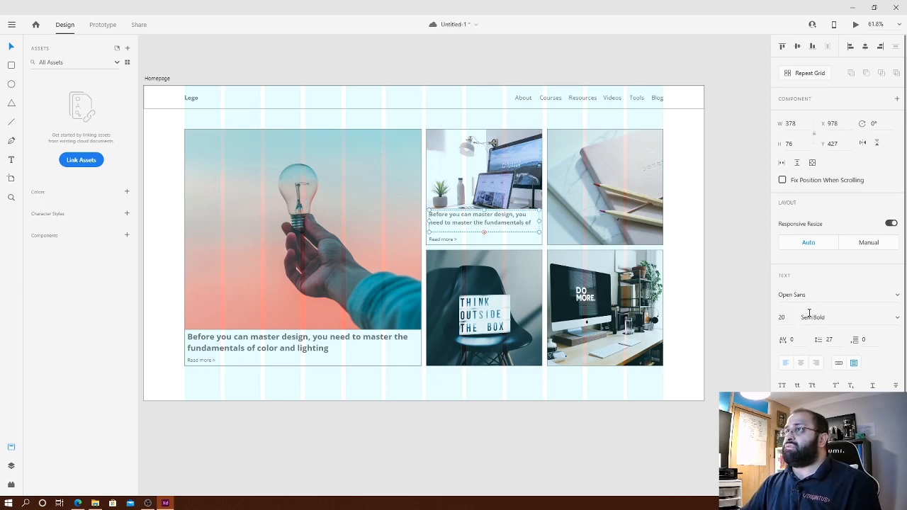
# - Try shortening the small caption's heading by deleting "of color and lighting" from its end
pyautogui.doubleClick(515, 223)
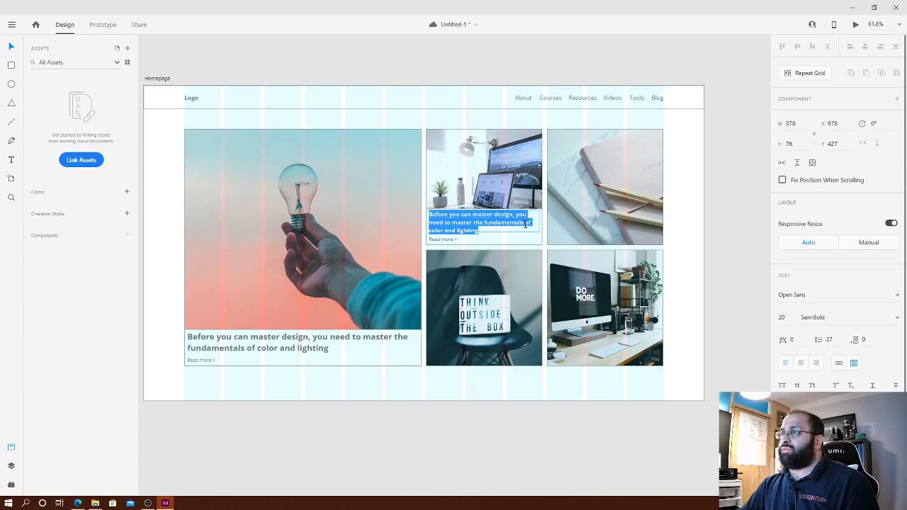
pyautogui.click(525, 223)
pyautogui.hotkey('ctrl', 'shift', 'End')
pyautogui.press('BackSpace')
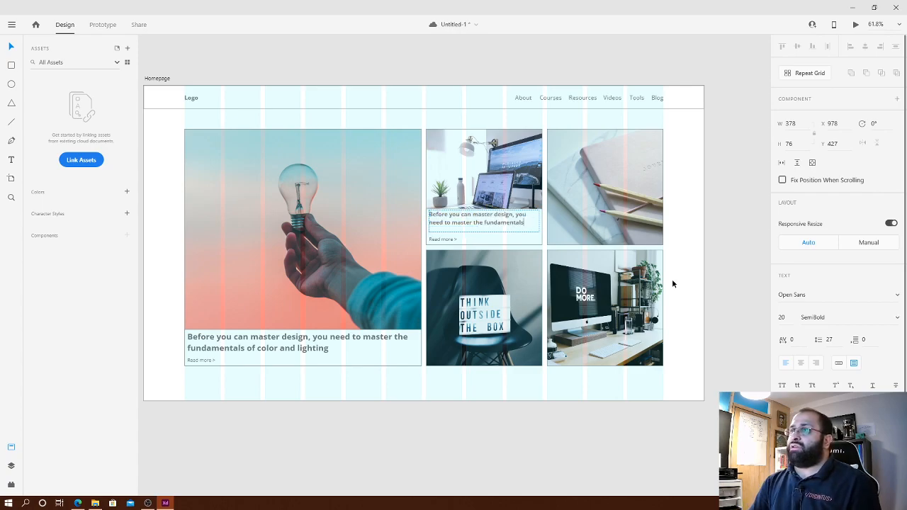
pyautogui.press('Escape')
pyautogui.click(741, 267)
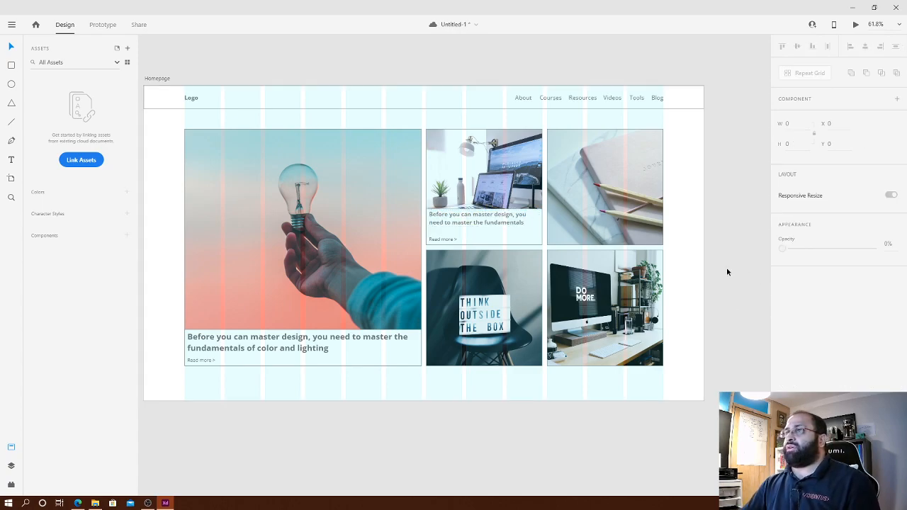
# - Undo the text deletion in the small caption's heading and fit its text box height to the three lines
pyautogui.click(495, 225)
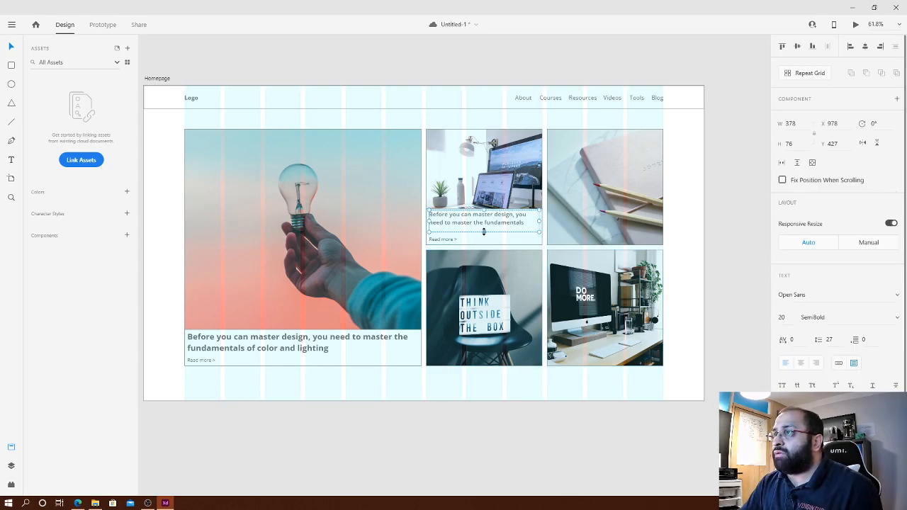
pyautogui.hotkey('ctrl', 'z')
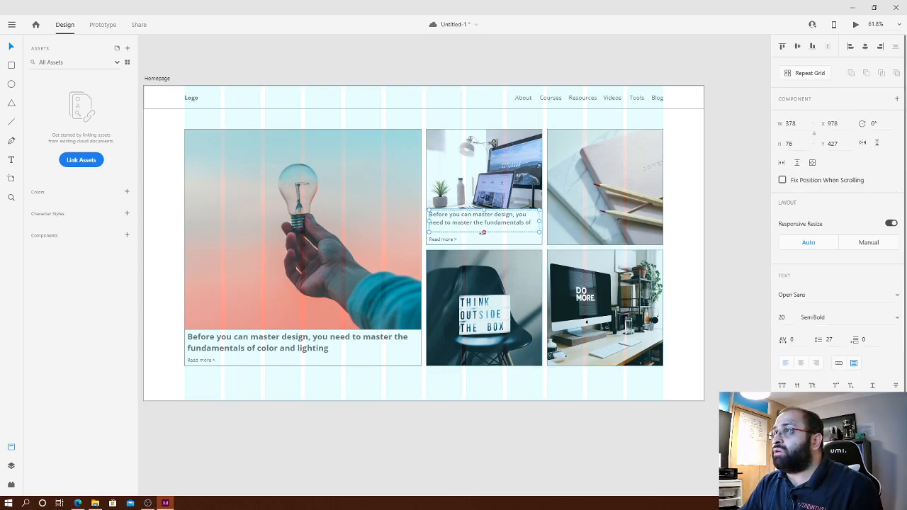
pyautogui.doubleClick(484, 233)
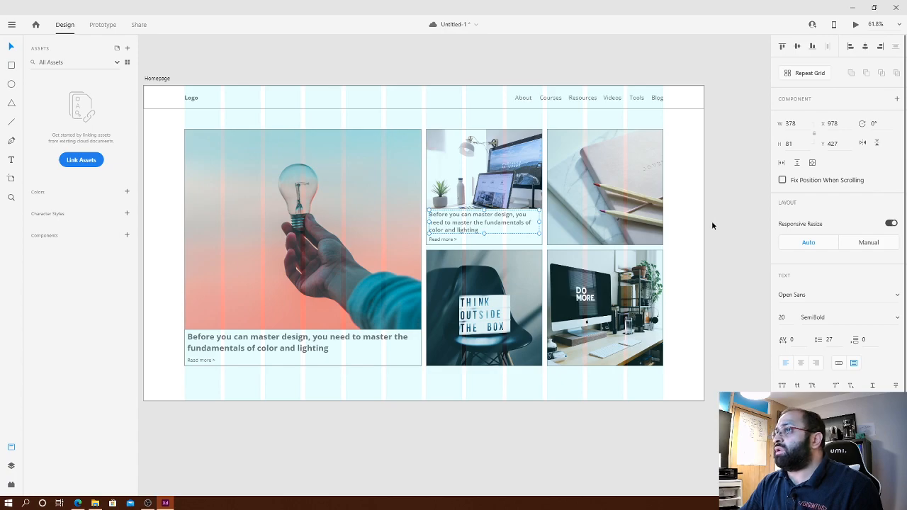
# - Try deleting "of color and lighting" from the small heading once more, undo the deletion and deselect the text
pyautogui.doubleClick(478, 230)
pyautogui.click(484, 230)
pyautogui.moveTo(525, 221); pyautogui.dragTo(479, 231)
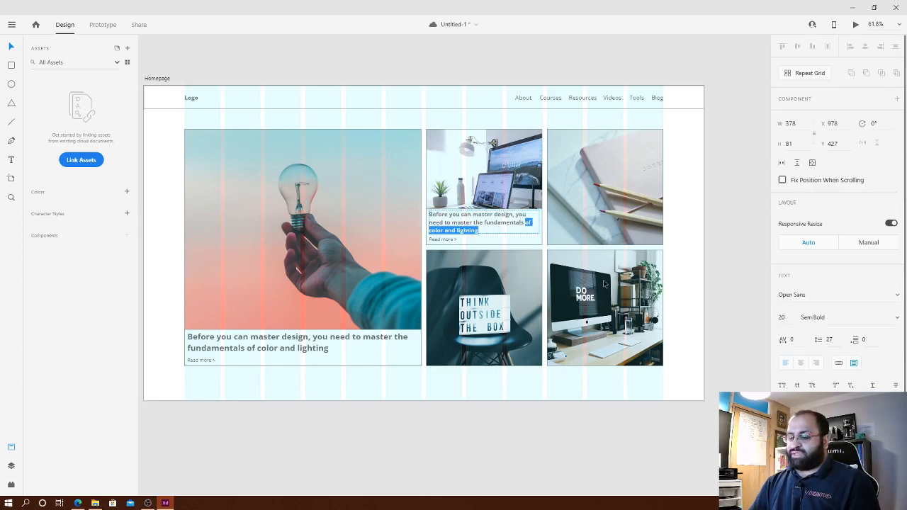
pyautogui.press('BackSpace')
pyautogui.press('Escape')
pyautogui.hotkey('ctrl', 'z')
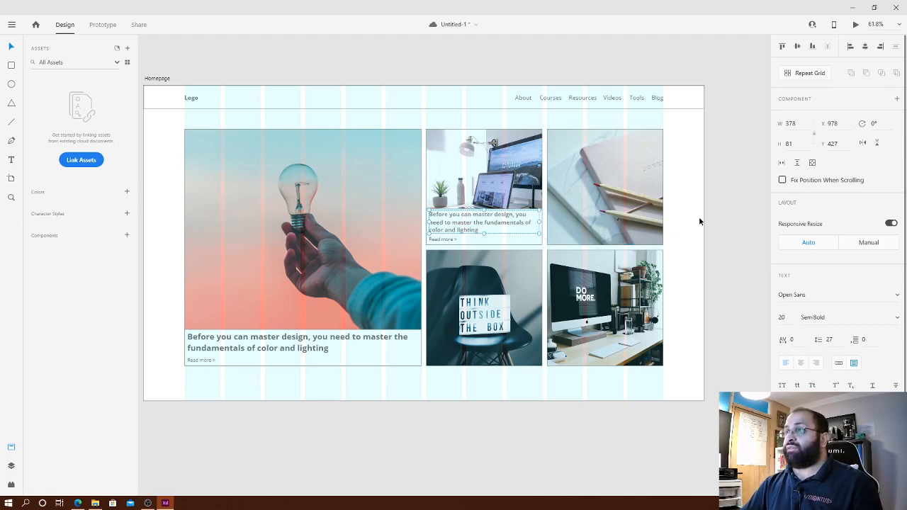
pyautogui.click(714, 212)
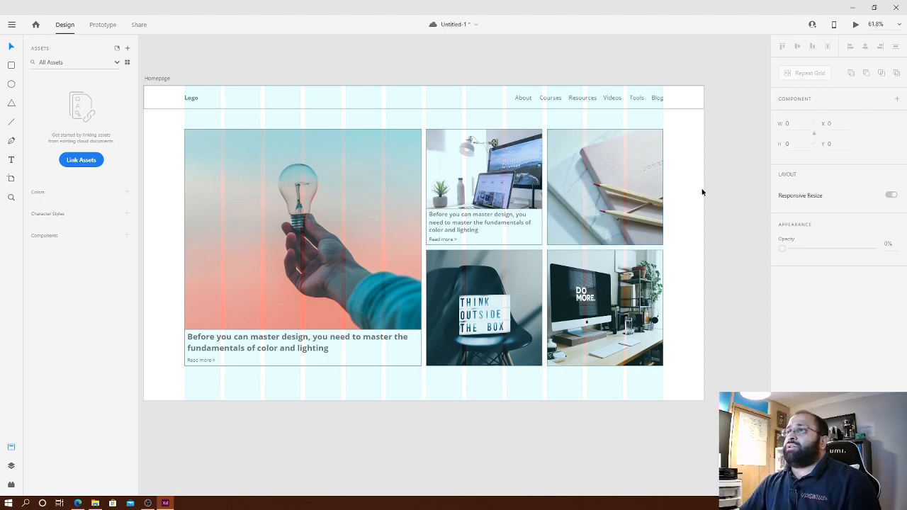
pyautogui.click(442, 241)
pyautogui.keyDown('shift'); pyautogui.click(462, 230); pyautogui.keyUp('shift')
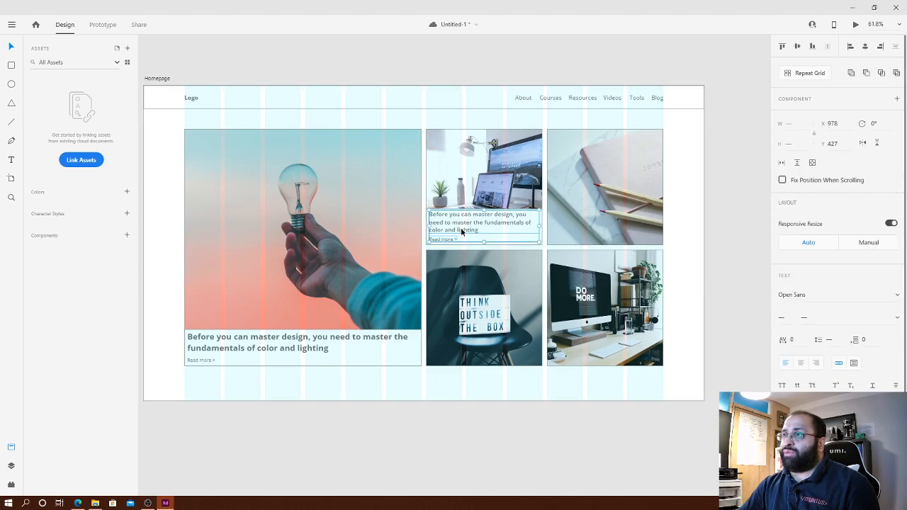
pyautogui.click(602, 248)
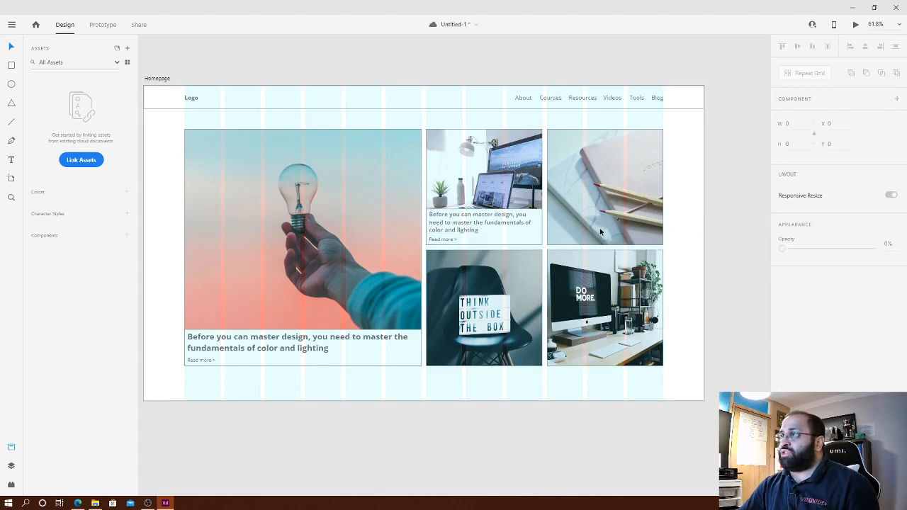
# - Group the small caption box with its heading and "Read more >" link
pyautogui.click(527, 242)
pyautogui.keyDown('shift'); pyautogui.click(450, 239); pyautogui.keyUp('shift')
pyautogui.keyDown('shift'); pyautogui.click(461, 229); pyautogui.keyUp('shift')
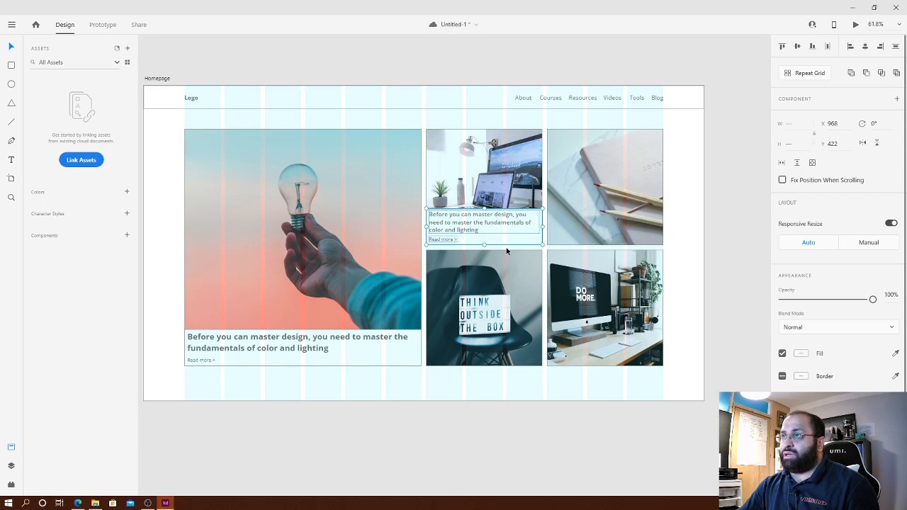
pyautogui.click(758, 288)
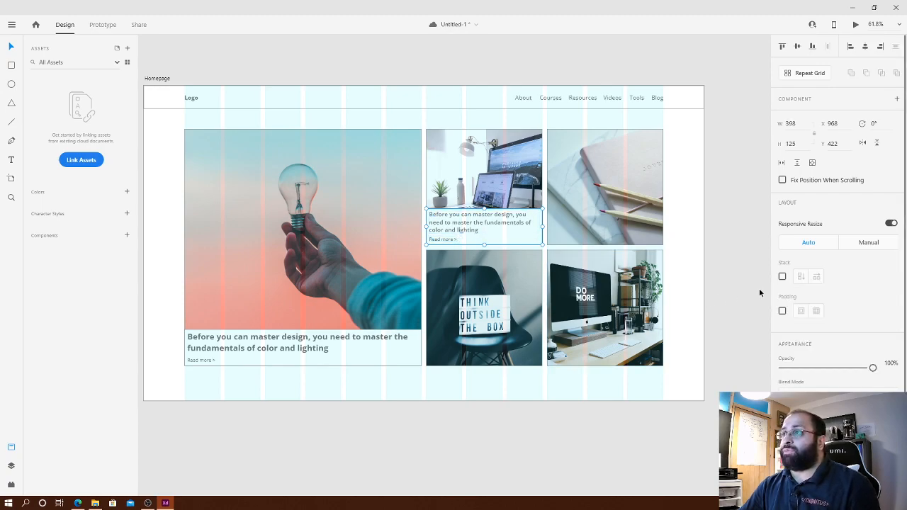
# - Group the large photo's caption box with its heading and "Read more >" link
pyautogui.click(385, 362)
pyautogui.keyDown('shift'); pyautogui.click(301, 354); pyautogui.keyUp('shift')
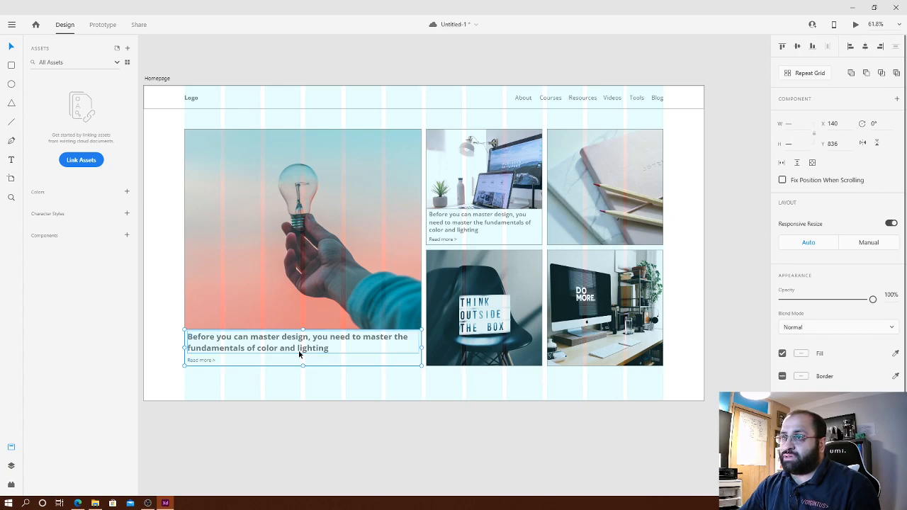
pyautogui.keyDown('shift'); pyautogui.click(201, 360); pyautogui.keyUp('shift')
pyautogui.hotkey('ctrl', 'g')
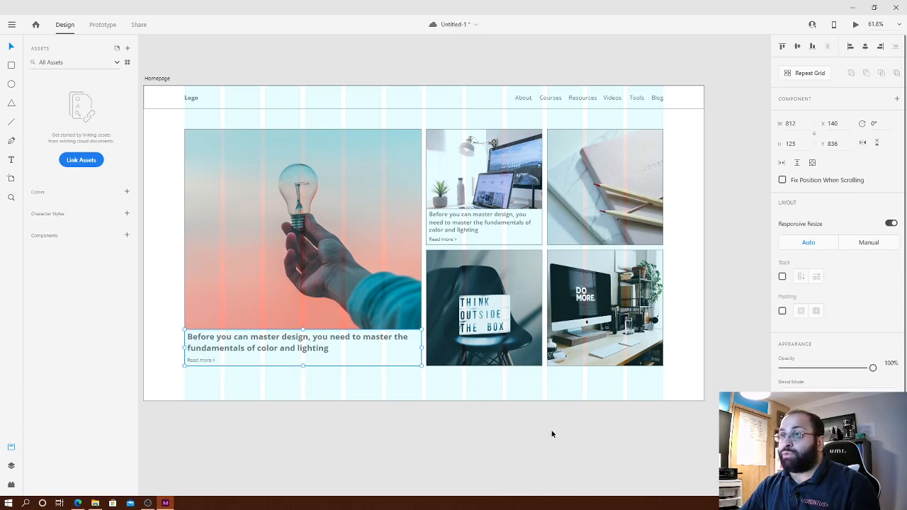
# - Copy the small caption group onto the bottom edge of the "Think outside the box" chair photo
pyautogui.click(676, 269)
pyautogui.click(479, 237)
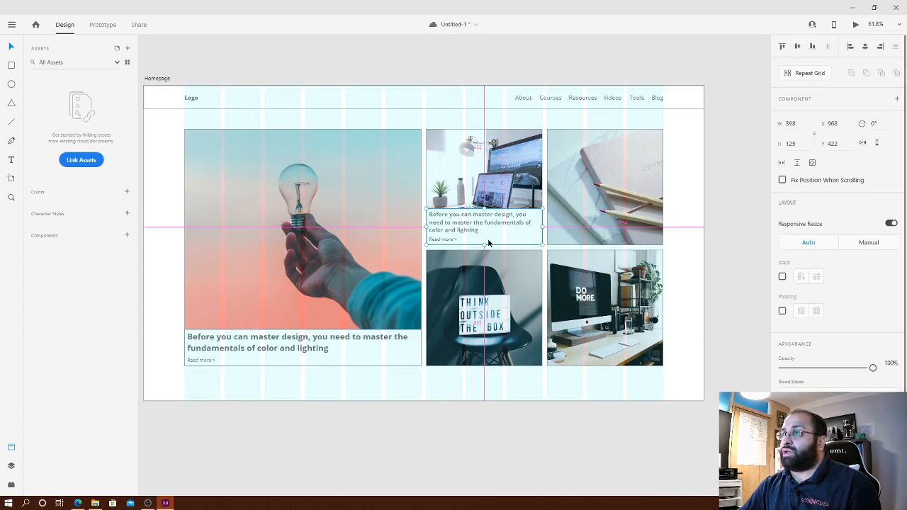
pyautogui.keyDown('alt'); pyautogui.moveTo(500, 239); pyautogui.dragTo(494, 360); pyautogui.keyUp('alt')
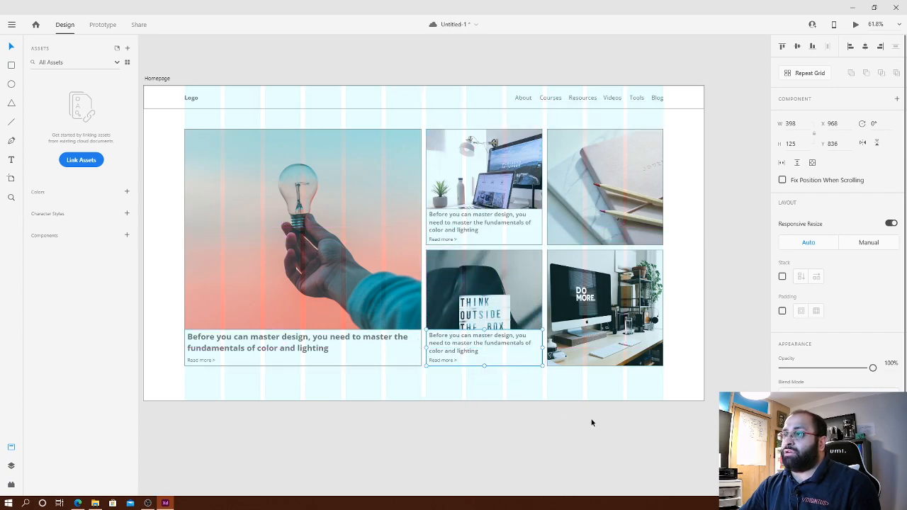
pyautogui.click(508, 242)
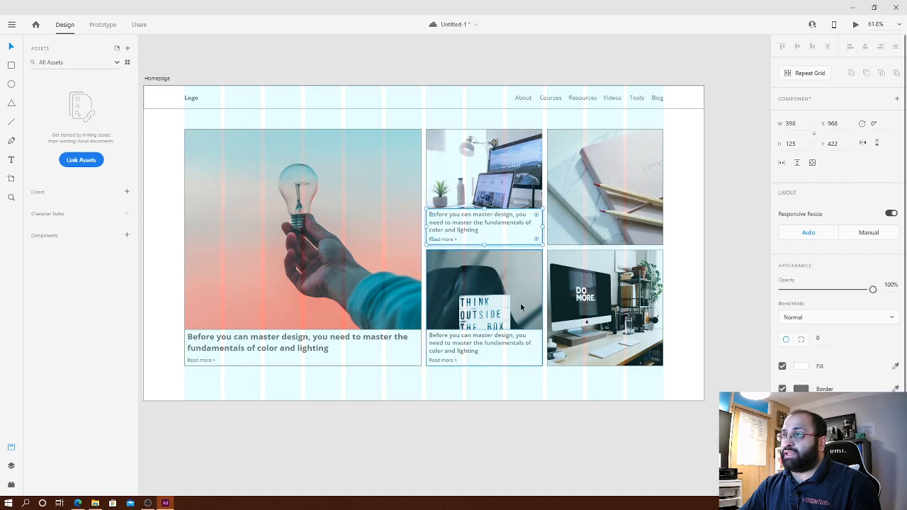
pyautogui.keyDown('shift'); pyautogui.click(514, 358); pyautogui.keyUp('shift')
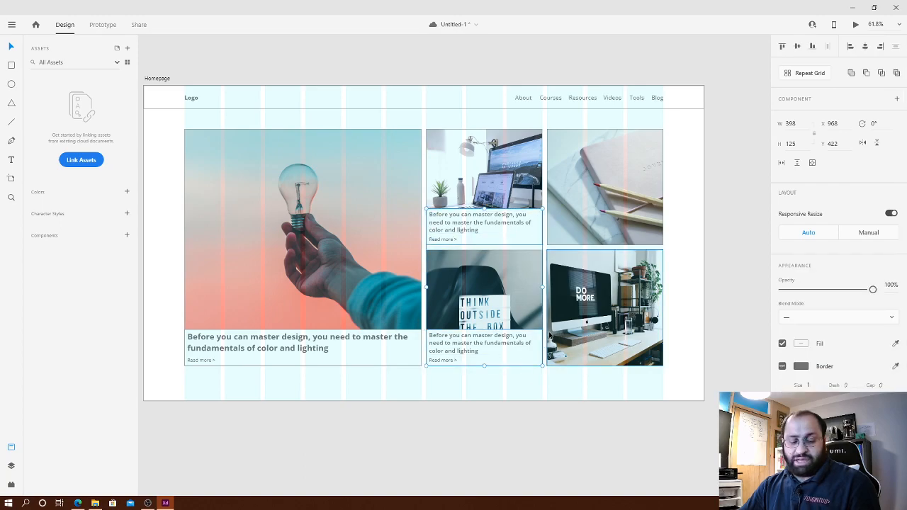
pyautogui.moveTo(514, 364); pyautogui.dragTo(632, 379)
pyautogui.click(711, 340)
pyautogui.hotkey('ctrl', 'z')
pyautogui.click(713, 339)
# - Copy both small caption groups onto the notebook photo and the "Do more" desk photo, aligned with their bottom edges
pyautogui.click(490, 243)
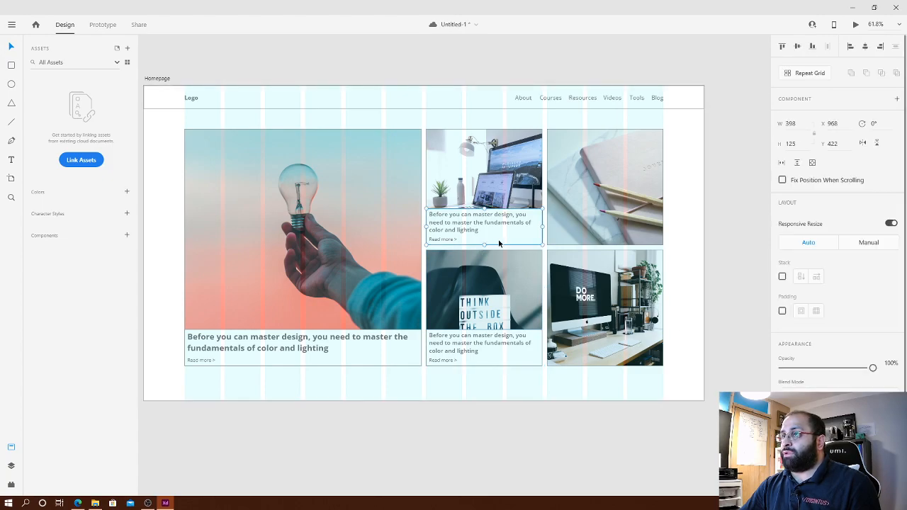
pyautogui.keyDown('shift'); pyautogui.click(513, 360); pyautogui.keyUp('shift')
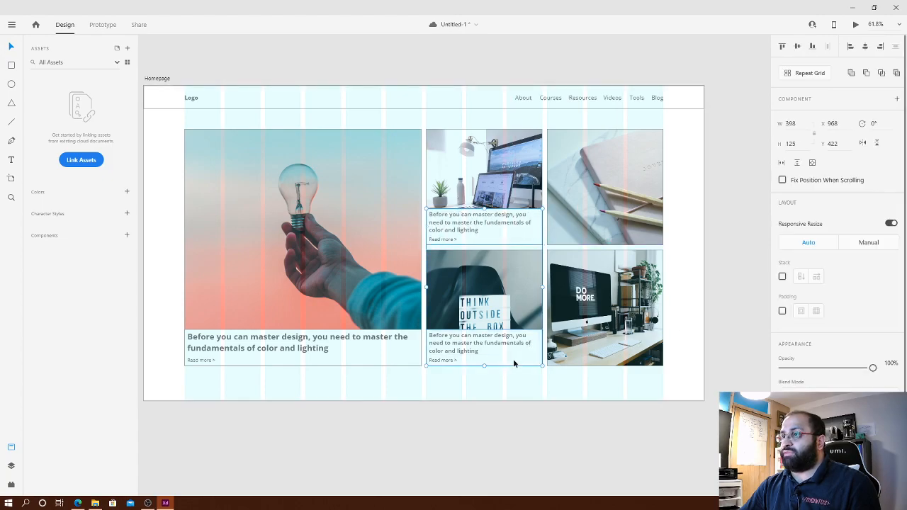
pyautogui.moveTo(522, 243); pyautogui.dragTo(715, 255)
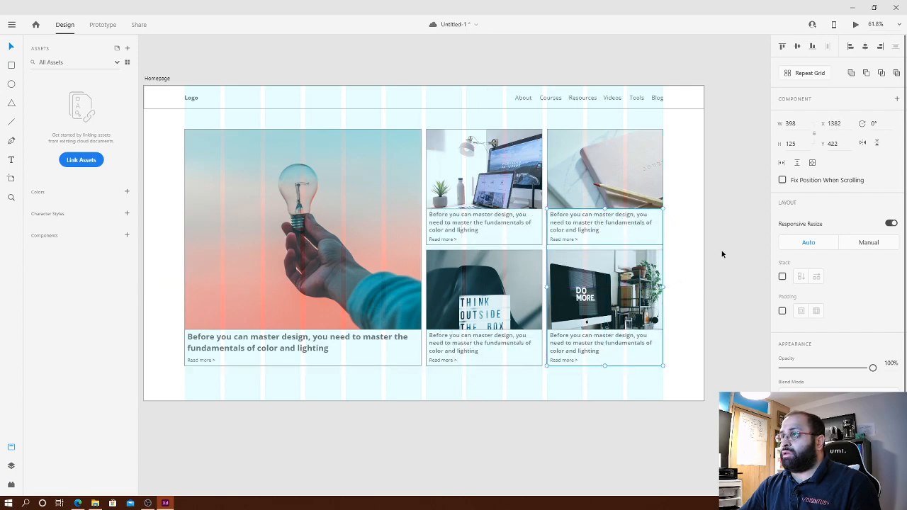
pyautogui.click(735, 286)
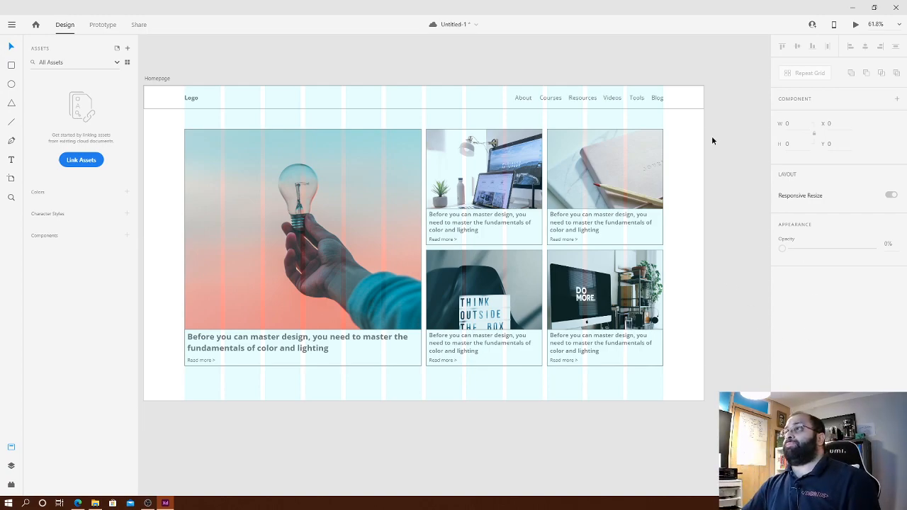
# - Inset the header content by nudging the navigation links left and moving the logo text right to X 160
pyautogui.click(626, 100)
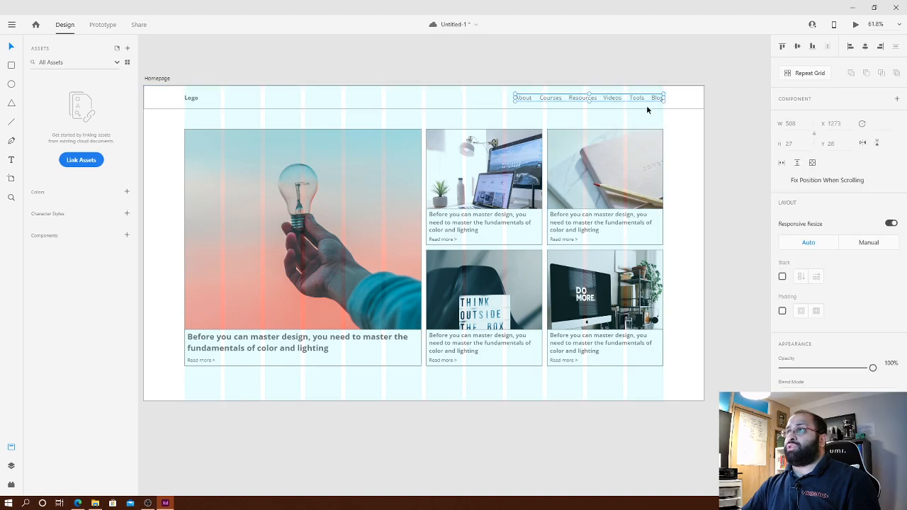
pyautogui.hotkey('shift', 'Left')
pyautogui.hotkey('shift', 'Left')
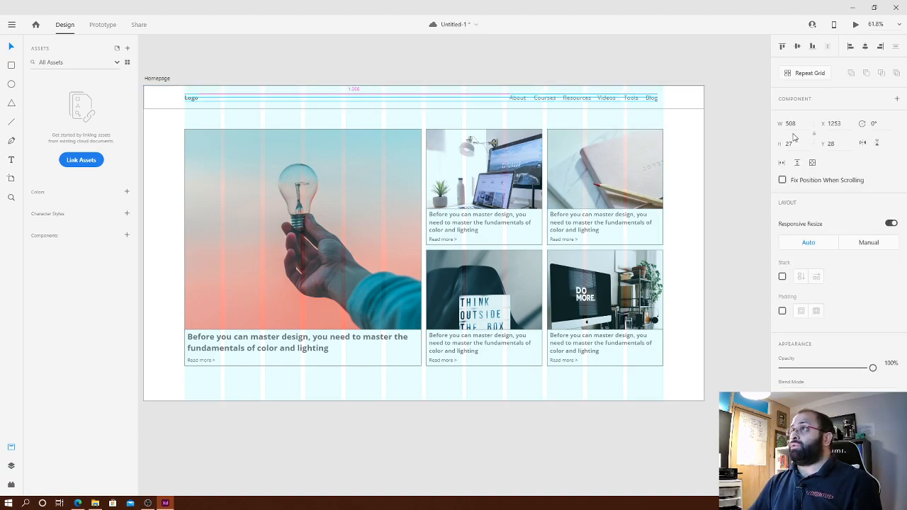
pyautogui.click(191, 99)
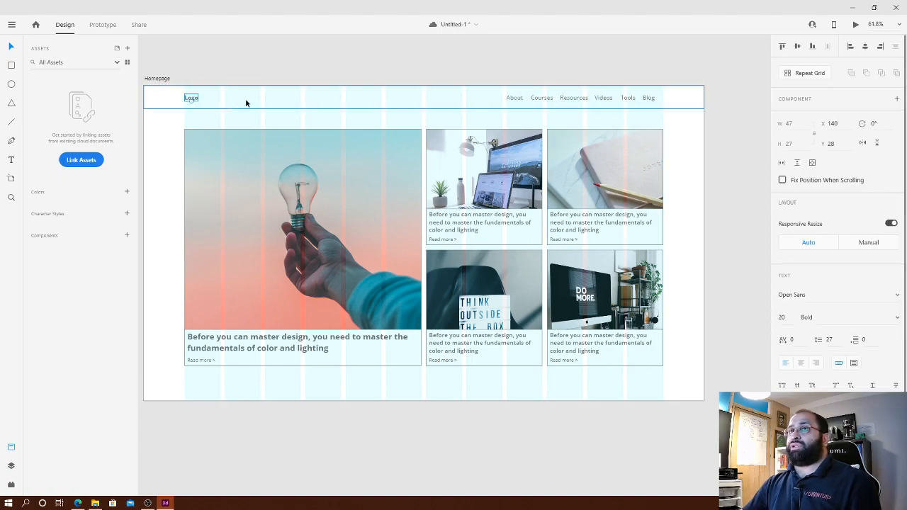
pyautogui.hotkey('shift', 'Right')
pyautogui.click(328, 124)
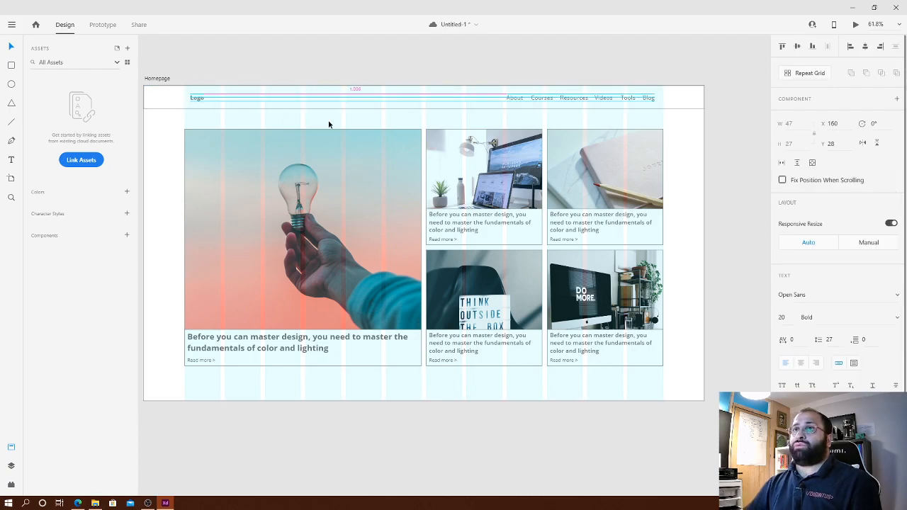
# - Nudge the header's navigation links right to X 1253 and deselect them
pyautogui.click(607, 98)
pyautogui.hotkey('shift', 'Right')
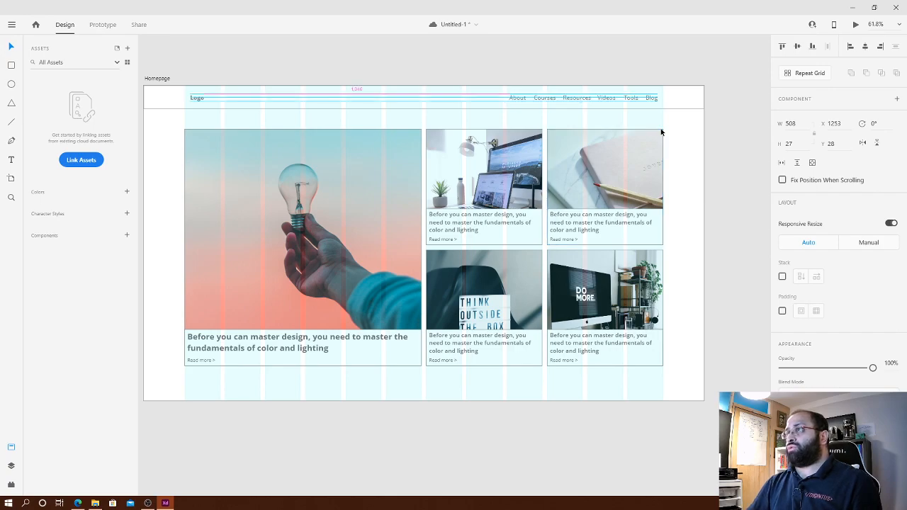
pyautogui.click(714, 151)
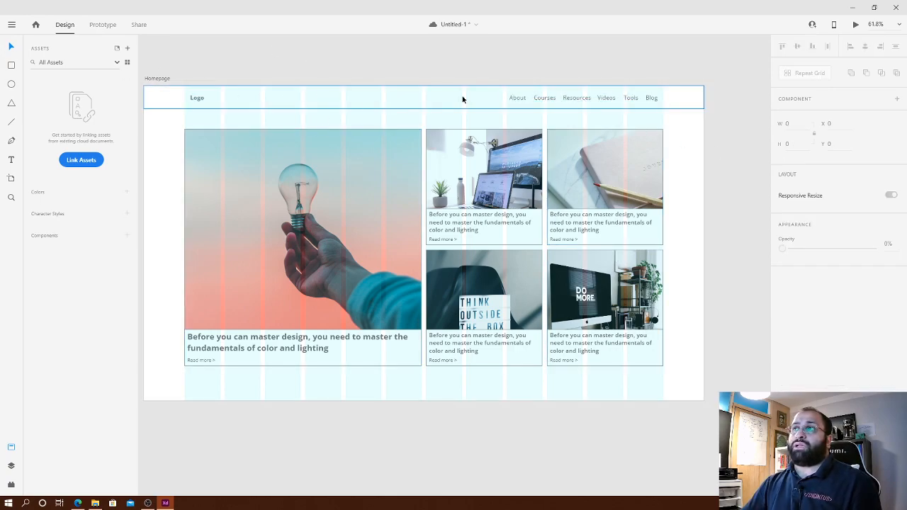
# - Save the file as a cloud document named "AIinspired Design Live"
pyautogui.hotkey('ctrl', 's')
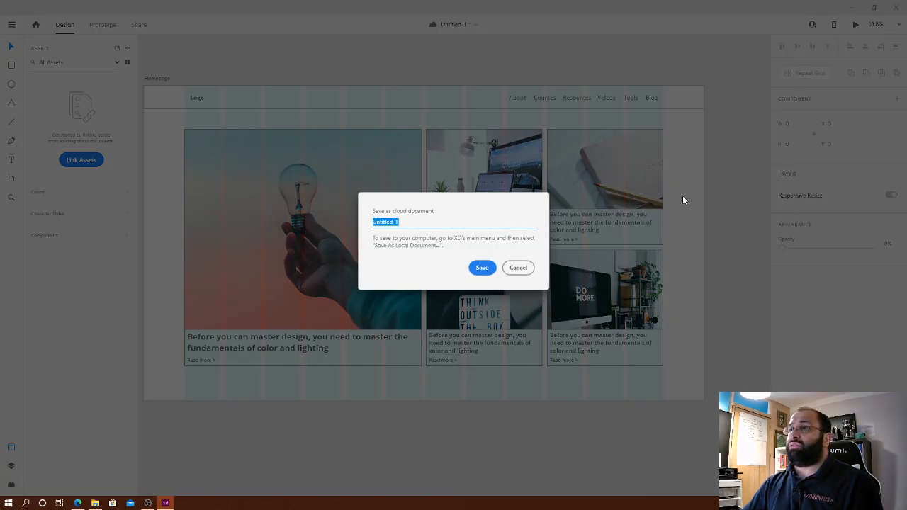
pyautogui.write('AIinsp')
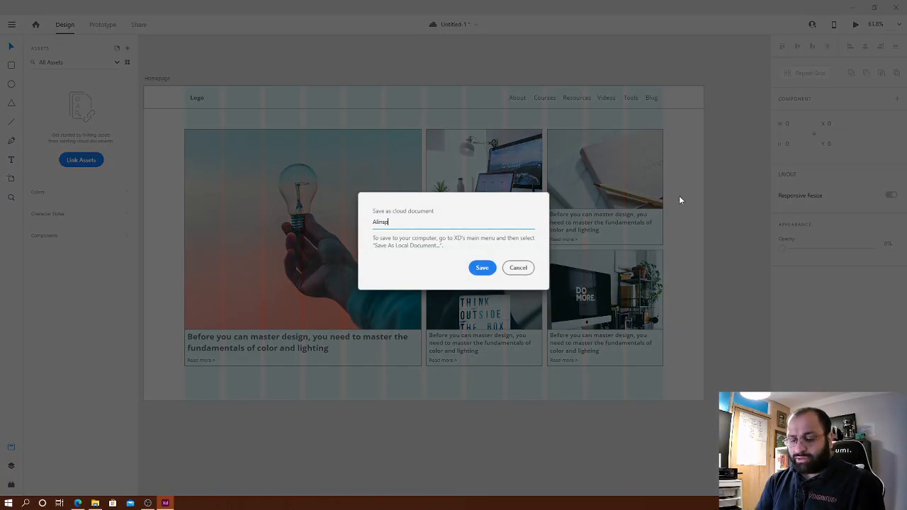
pyautogui.write('ired Design Live')
pyautogui.press('Return')
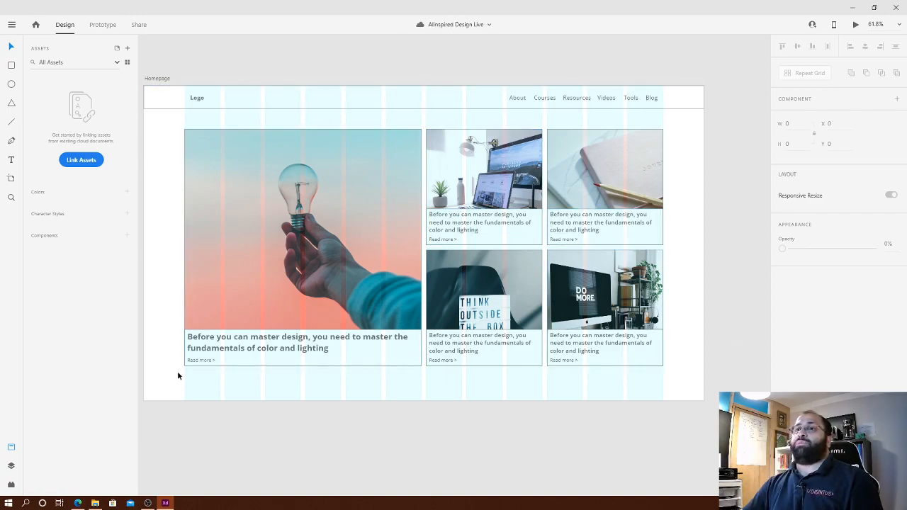
# - Triple the Homepage artboard's height to 3240 px by entering 1080*3
pyautogui.click(163, 78)
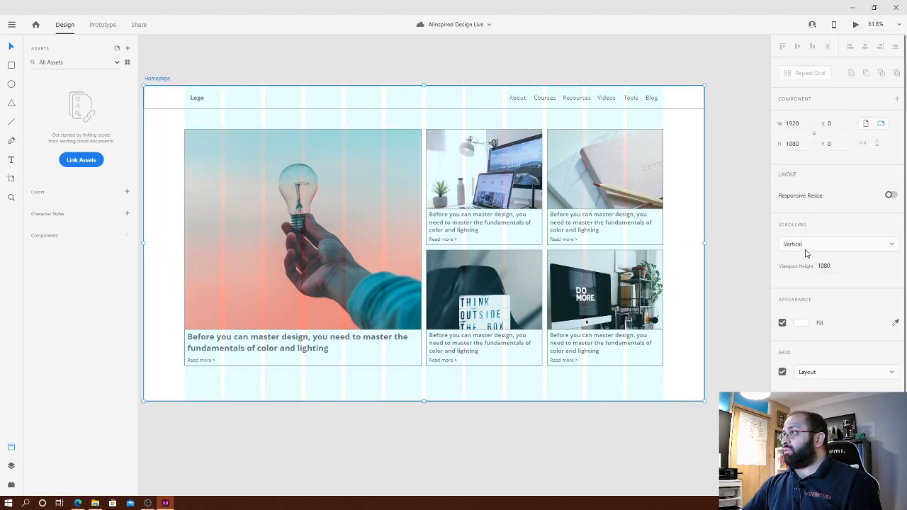
pyautogui.click(803, 143)
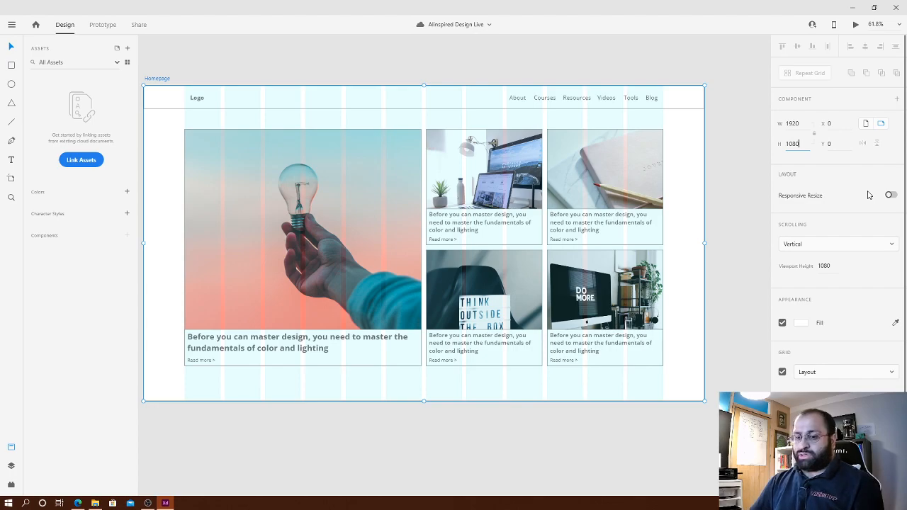
pyautogui.write('*3')
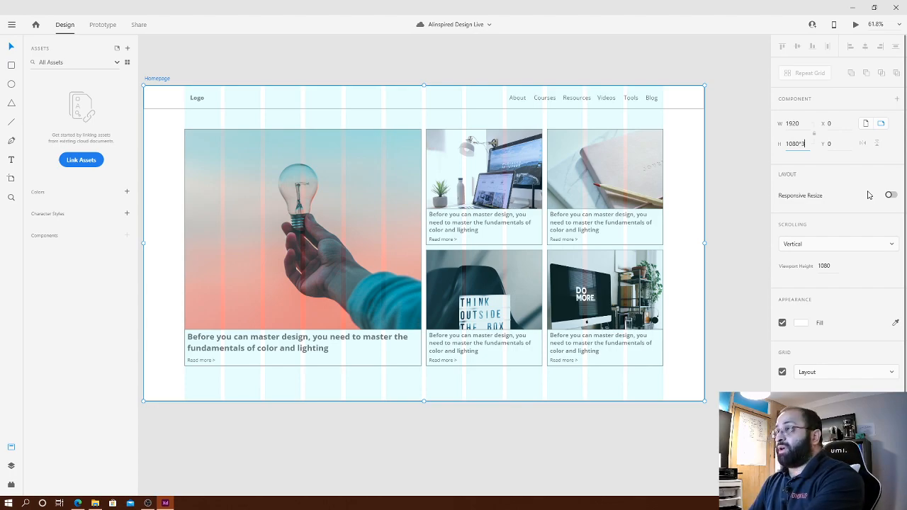
pyautogui.press('Return')
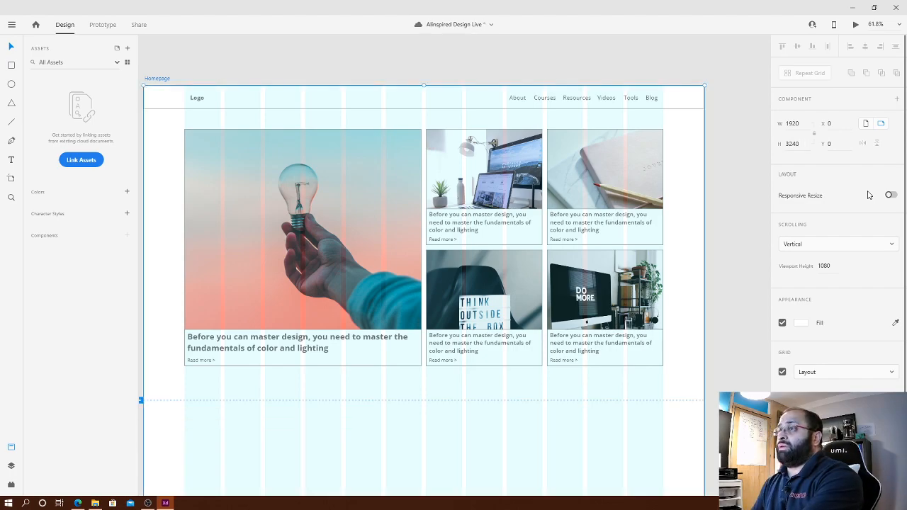
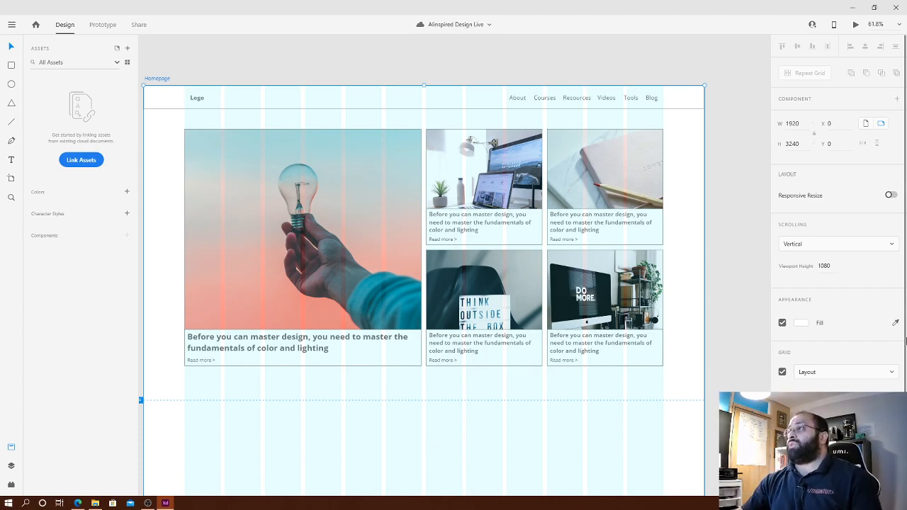
# - Delete the Homepage artboard, and undo both the deletion and the preceding height change
pyautogui.press('Delete')
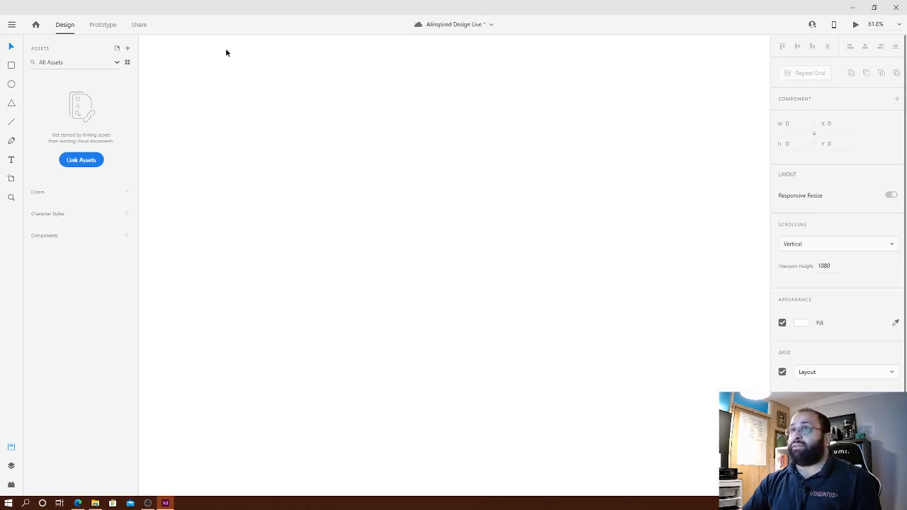
pyautogui.scroll(-5, 515, 157)
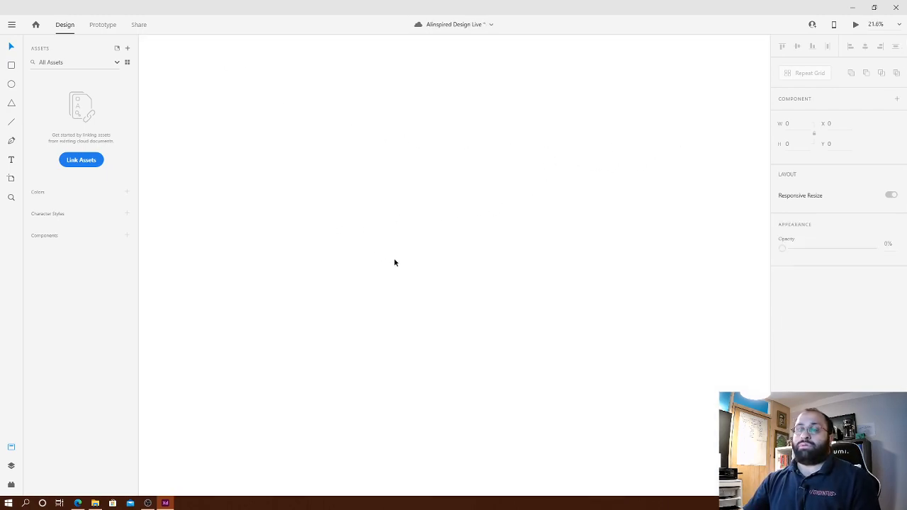
pyautogui.hotkey('ctrl', 'z')
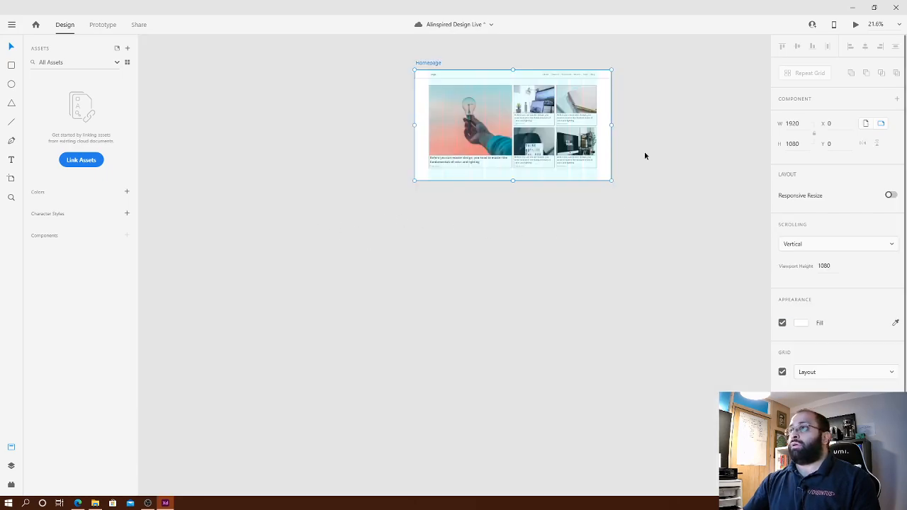
pyautogui.hotkey('ctrl', '0')
# - Select the Homepage artboard and set its height to 3240 px using 1080*3
pyautogui.click(158, 75)
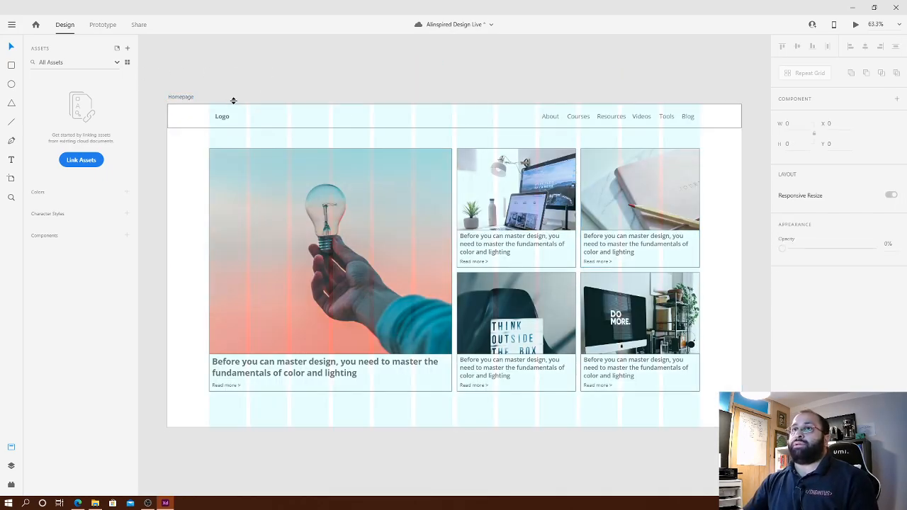
pyautogui.click(188, 99)
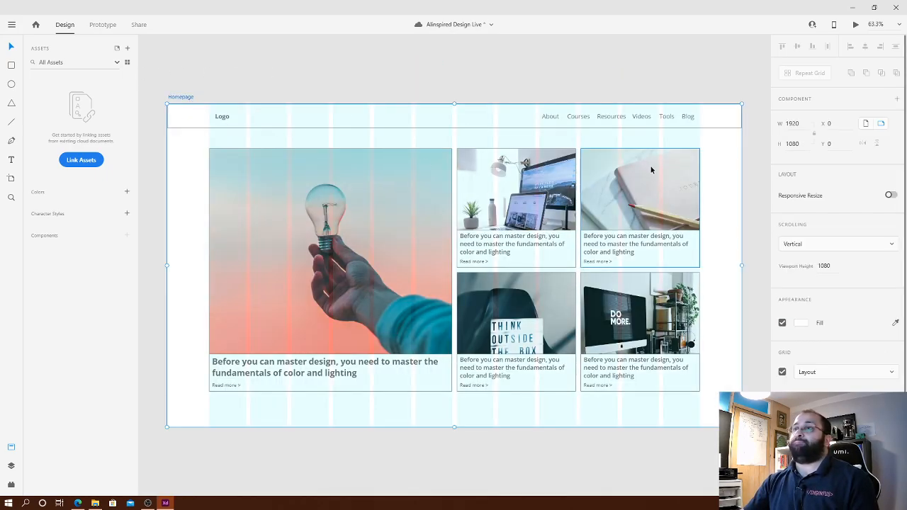
pyautogui.click(802, 146)
pyautogui.press('End')
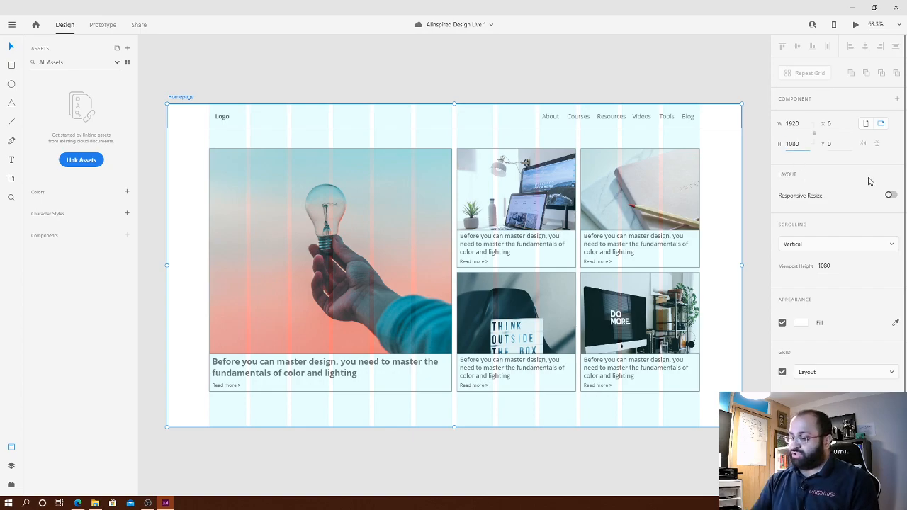
pyautogui.write('*3')
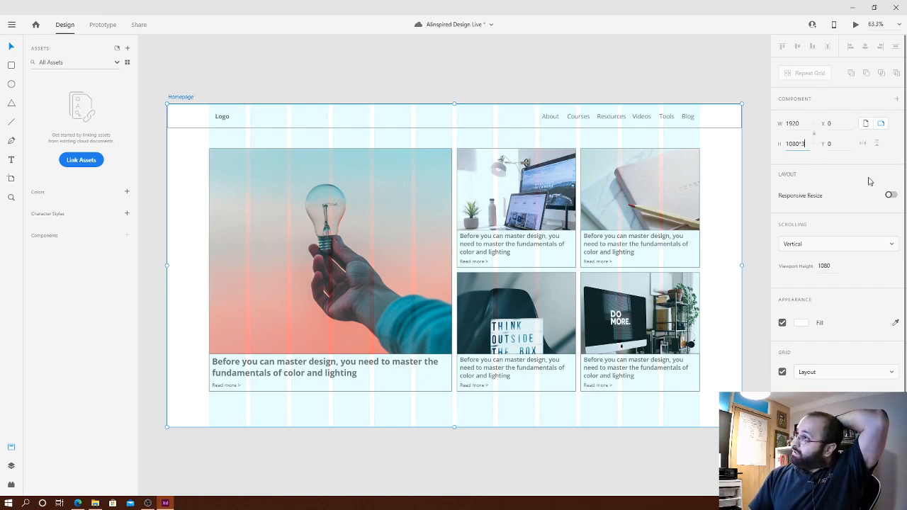
pyautogui.press('Return')
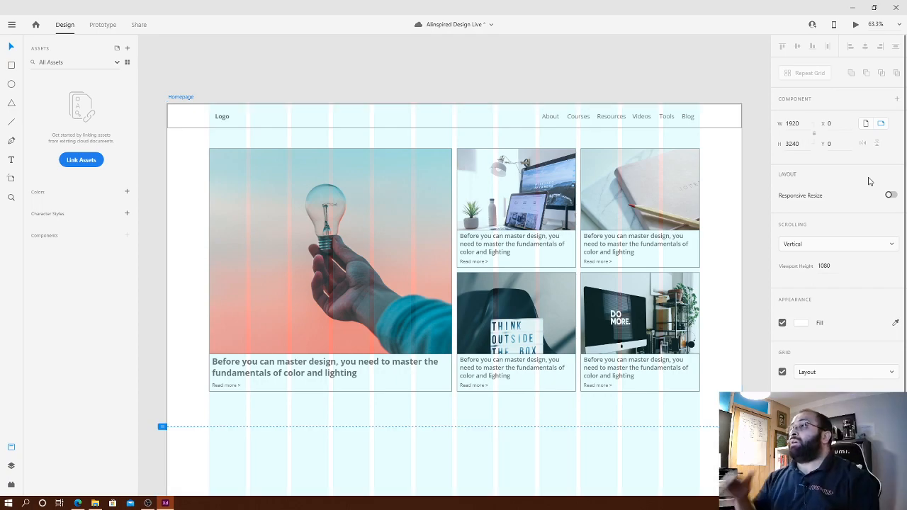
pyautogui.scroll(-5, 645, 281)
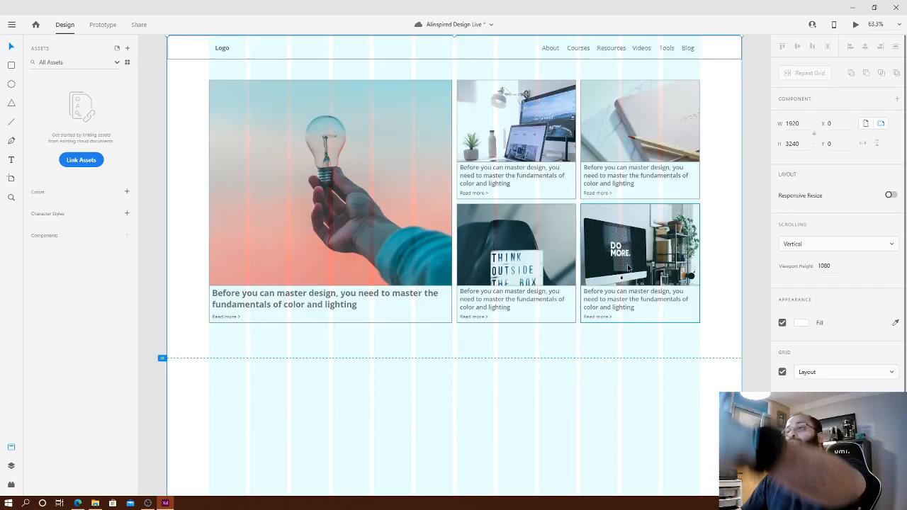
pyautogui.moveTo(655, 243); pyautogui.dragTo(662, 131)
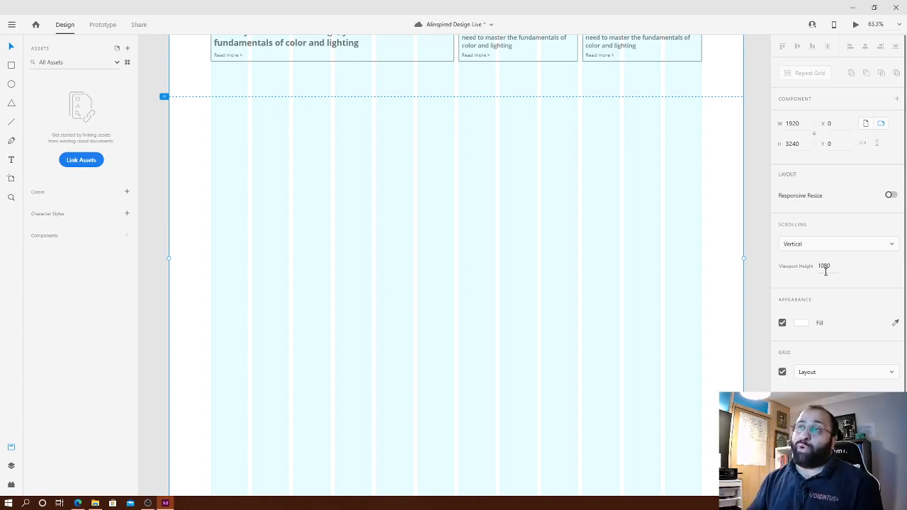
pyautogui.scroll(3, 475, 159)
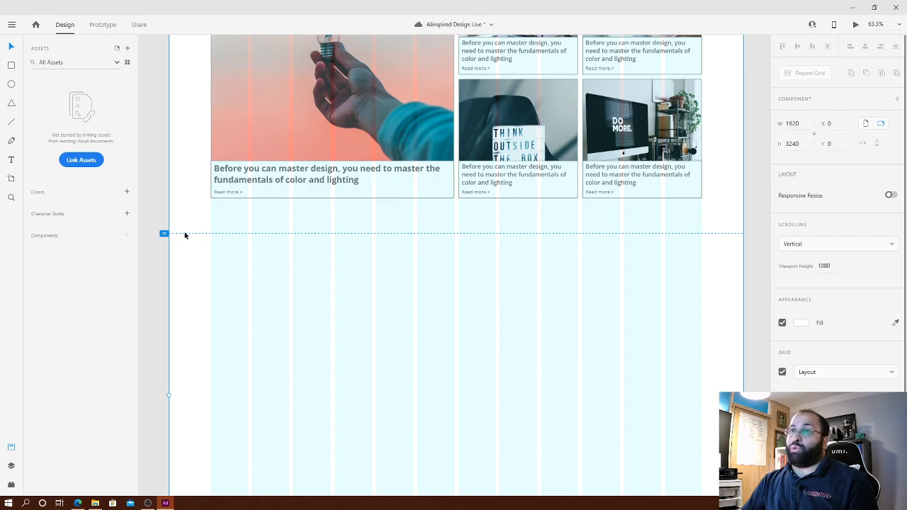
pyautogui.scroll(3, 588, 286)
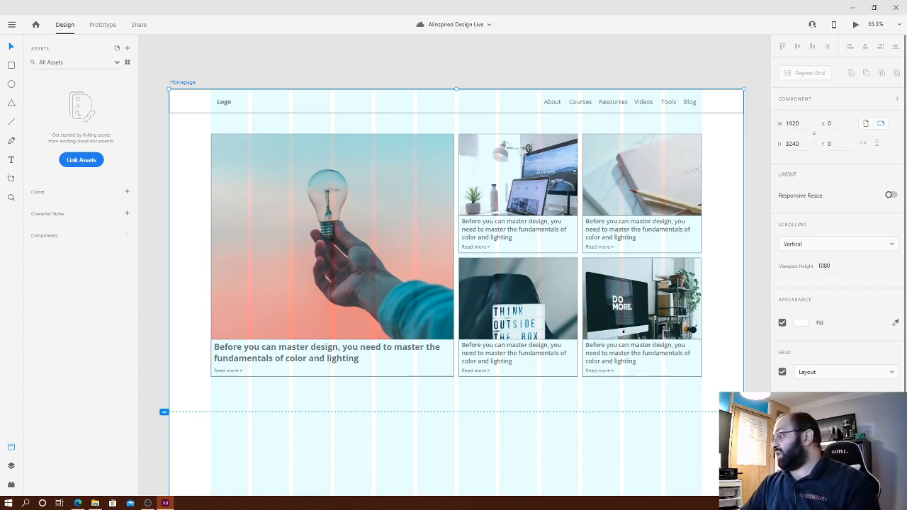
pyautogui.scroll(-5, 391, 452)
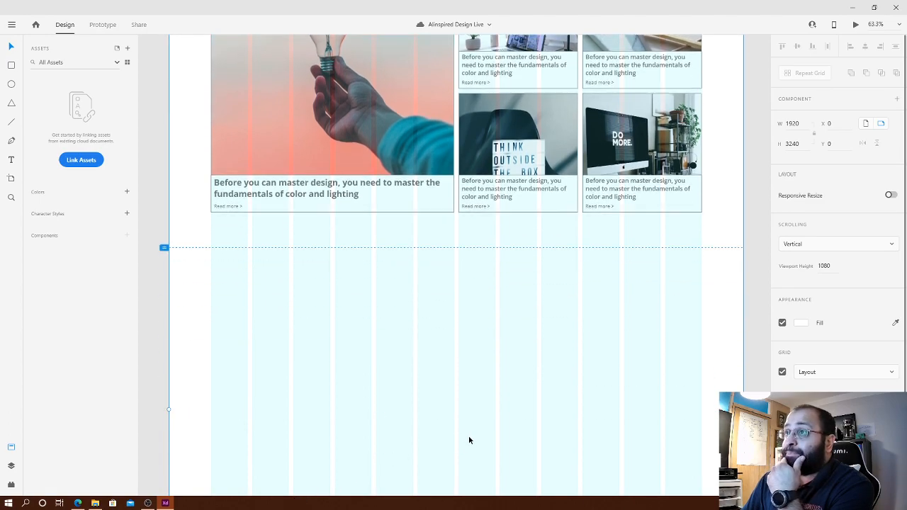
pyautogui.click(147, 503)
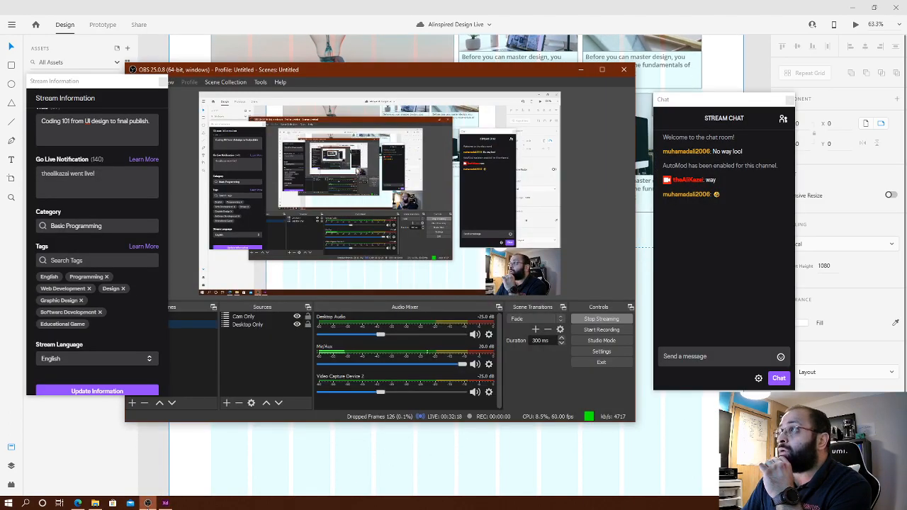
pyautogui.click(147, 503)
pyautogui.scroll(-2, 573, 338)
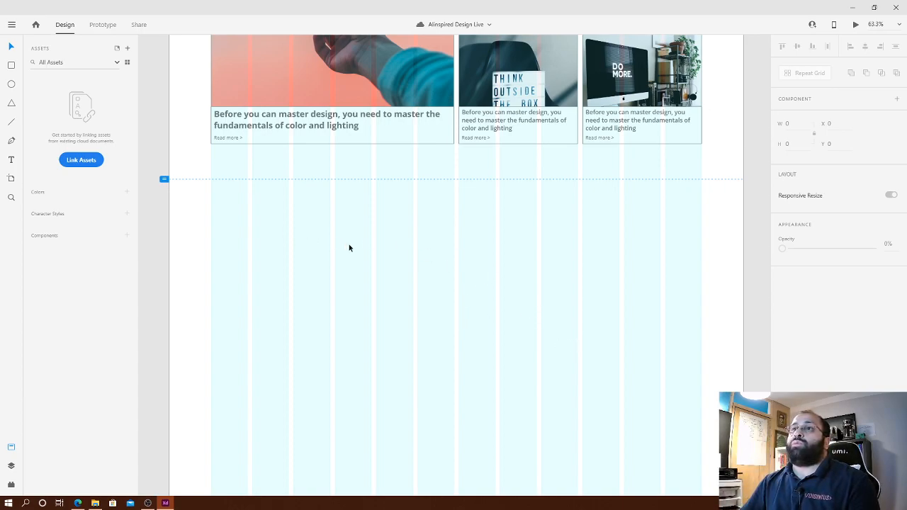
pyautogui.scroll(6, 542, 284)
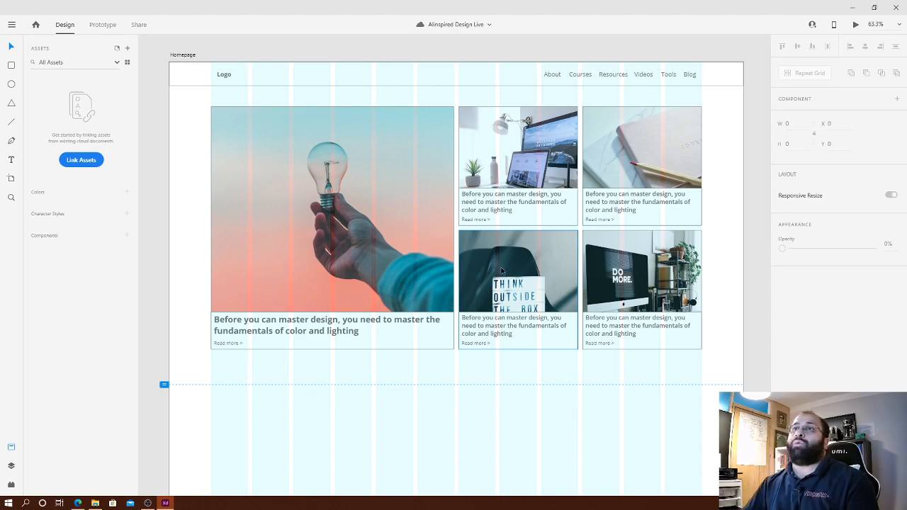
# - Draw a rectangle about 608 px high below the photo section and stretch it across the full 1920 px artboard width
pyautogui.scroll(-4, 387, 300)
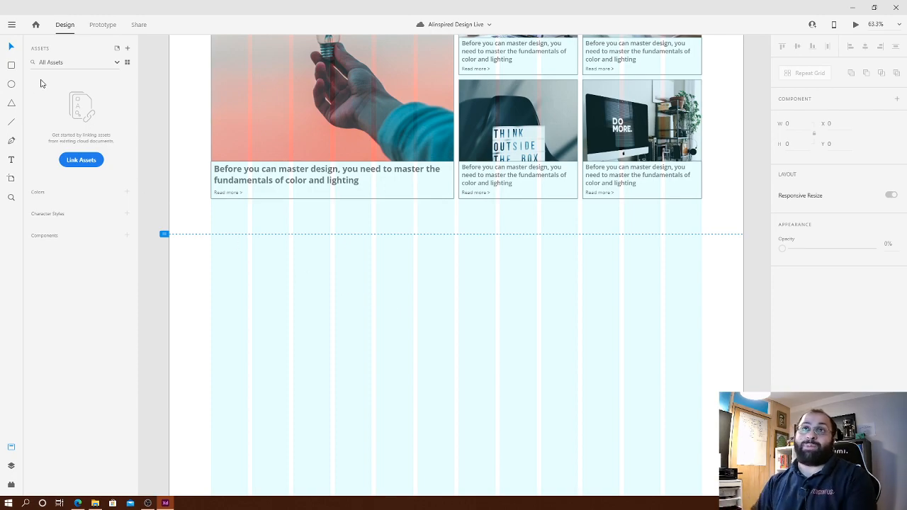
pyautogui.click(11, 65)
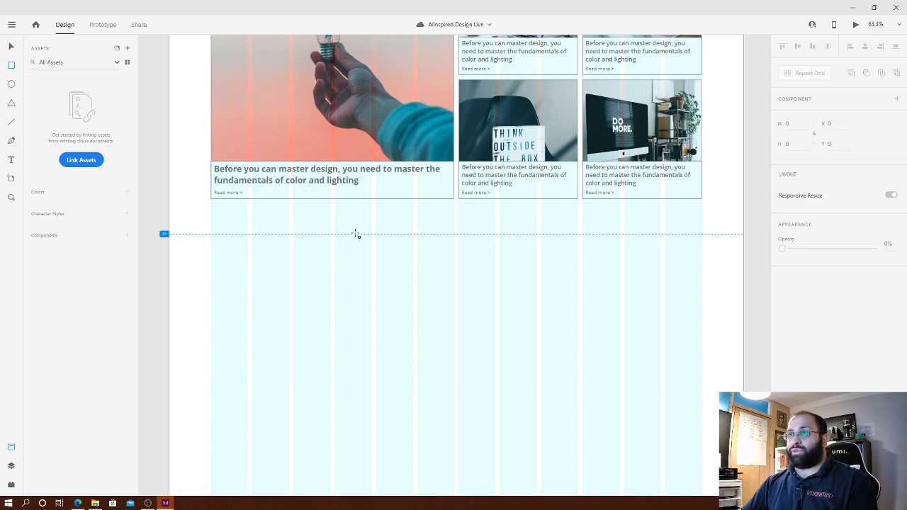
pyautogui.moveTo(356, 234)
pyautogui.mouseDown()
pyautogui.moveTo(393, 269)
pyautogui.moveTo(447, 415)
pyautogui.mouseUp()
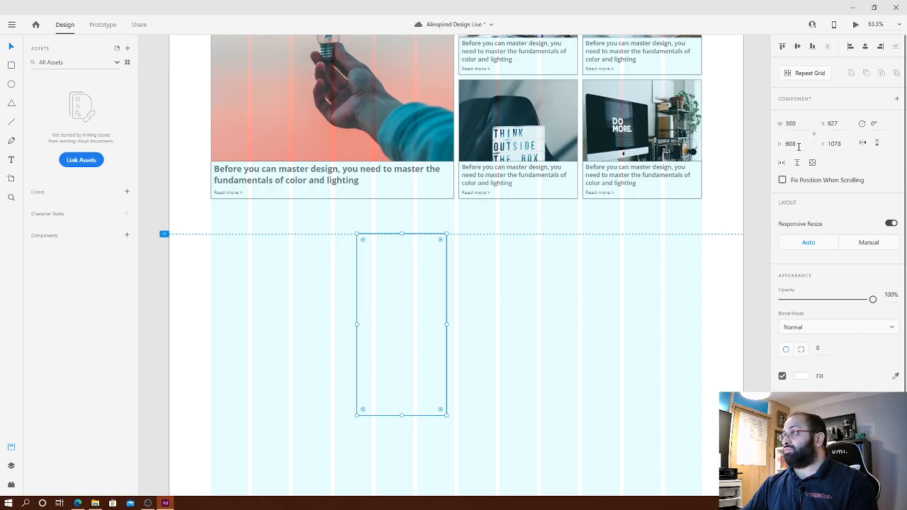
pyautogui.moveTo(356, 324); pyautogui.dragTo(169, 312)
pyautogui.moveTo(446, 324); pyautogui.dragTo(744, 311)
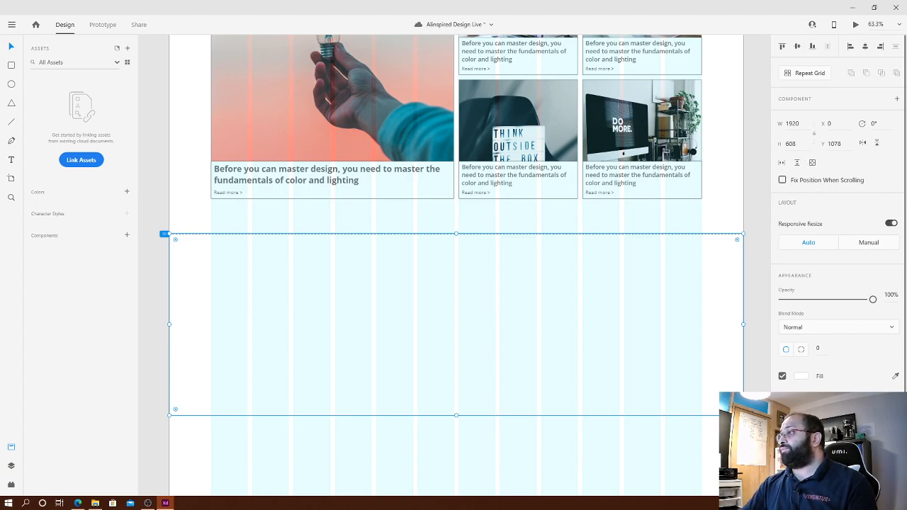
# - Fill the full-width rectangle with light grey
pyautogui.click(800, 376)
pyautogui.moveTo(725, 371); pyautogui.dragTo(637, 338)
pyautogui.click(725, 222)
pyautogui.click(655, 272)
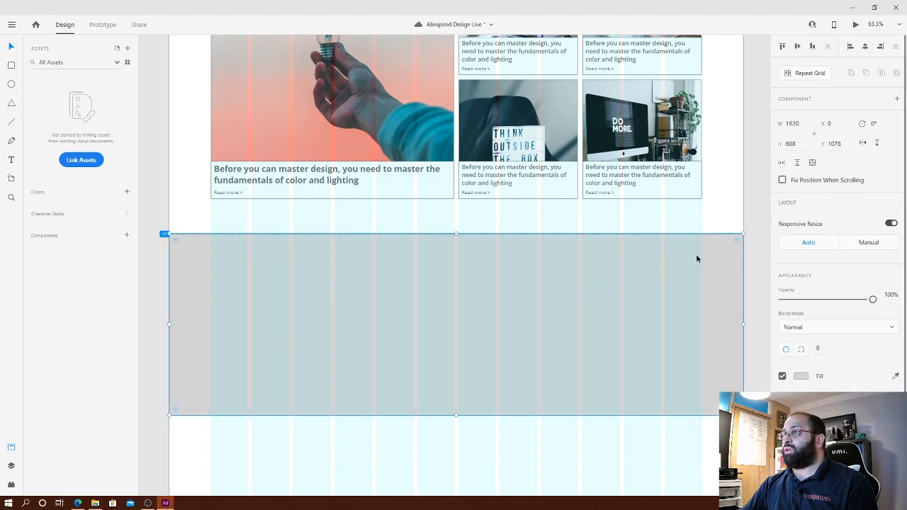
# - Set the grey band's height to 450 px, reduce it to 400 px, and deselect it
pyautogui.click(807, 144)
pyautogui.write('450')
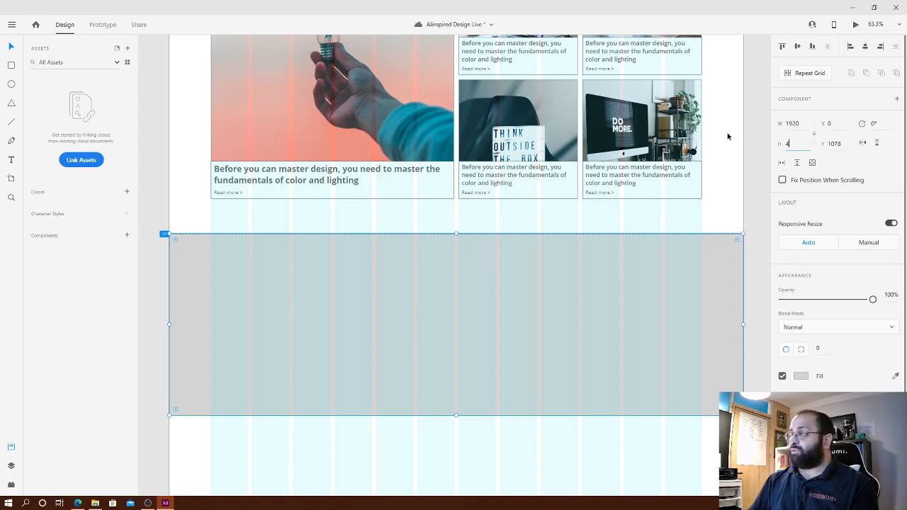
pyautogui.press('Return')
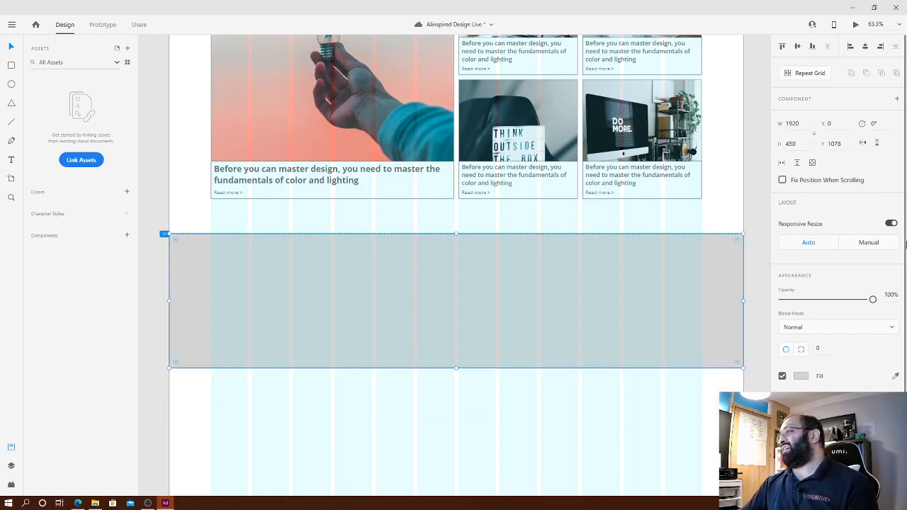
pyautogui.click(803, 144)
pyautogui.hotkey('shift', 'Down')
pyautogui.hotkey('shift', 'Down')
pyautogui.hotkey('shift', 'Down')
pyautogui.hotkey('shift', 'Down')
pyautogui.hotkey('shift', 'Down')
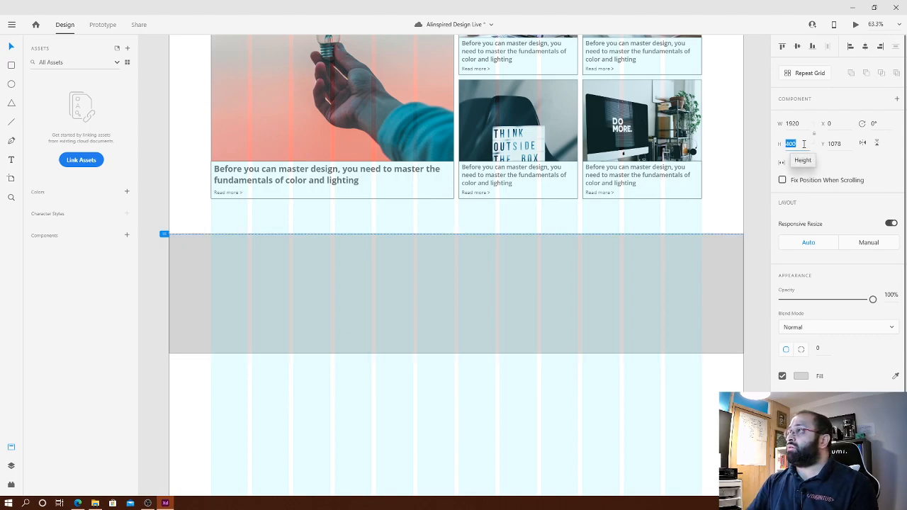
pyautogui.click(521, 443)
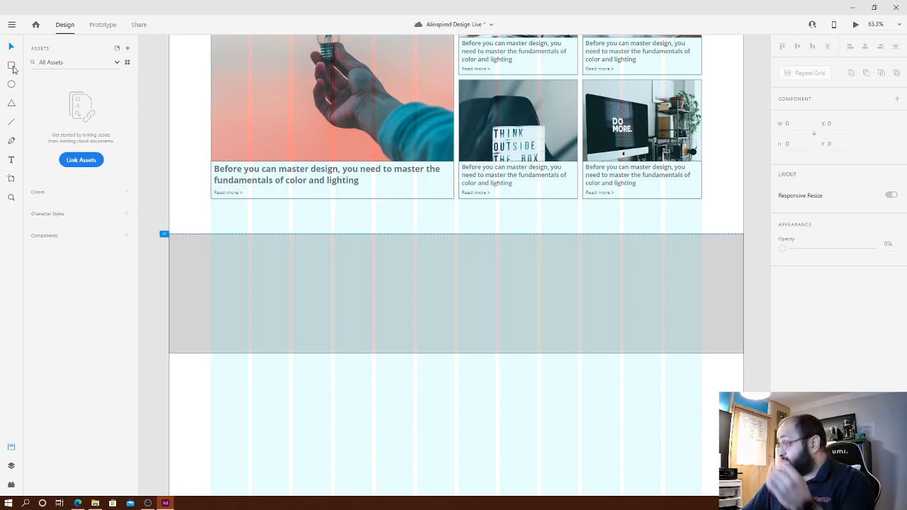
# - Add the text "Get Fresh Updates on Email" in the empty area below the grey band
pyautogui.click(11, 161)
pyautogui.click(320, 406)
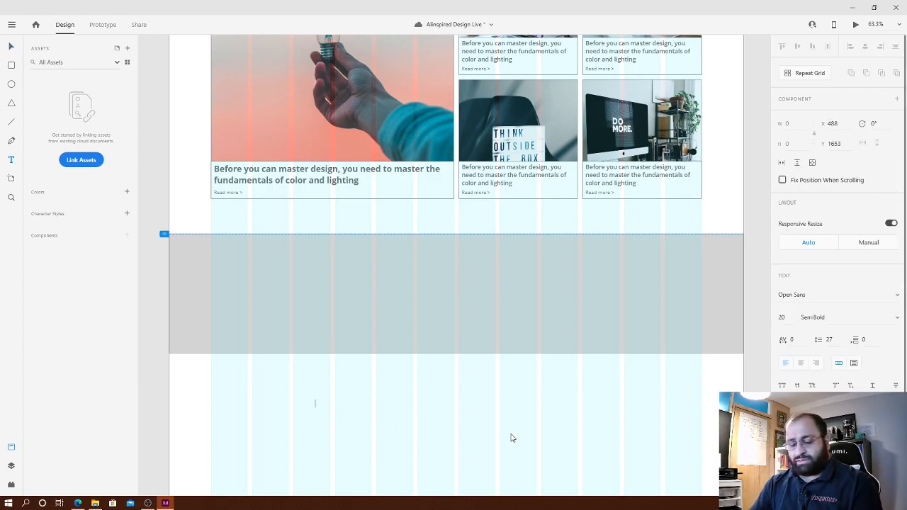
pyautogui.write('Get Fresh Updates on EMail')
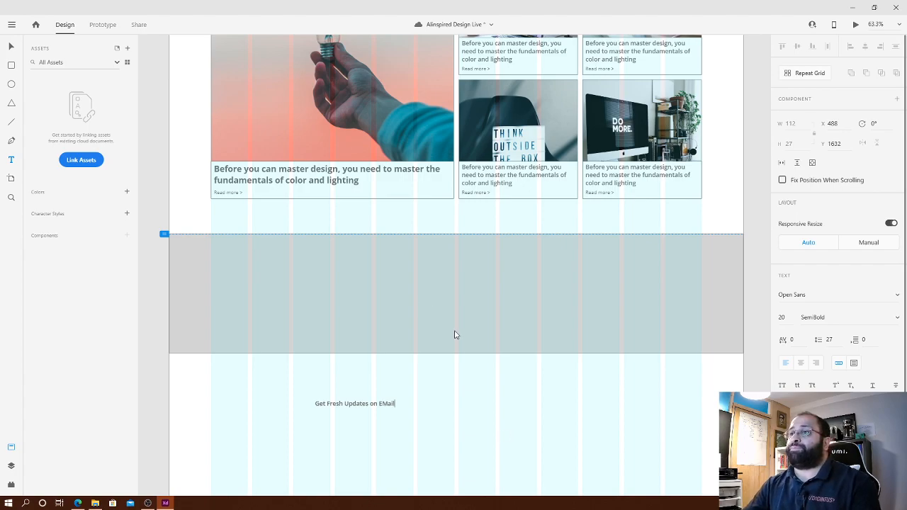
pyautogui.press('Delete')
pyautogui.write('m')
pyautogui.click(12, 48)
pyautogui.click(575, 442)
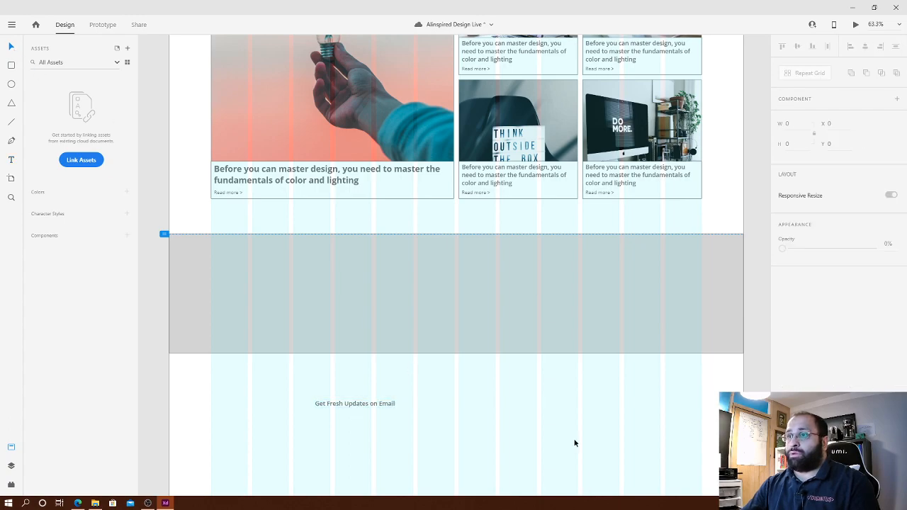
# - Set the font size of the "Get Fresh Updates on Email" heading to 35
pyautogui.click(362, 408)
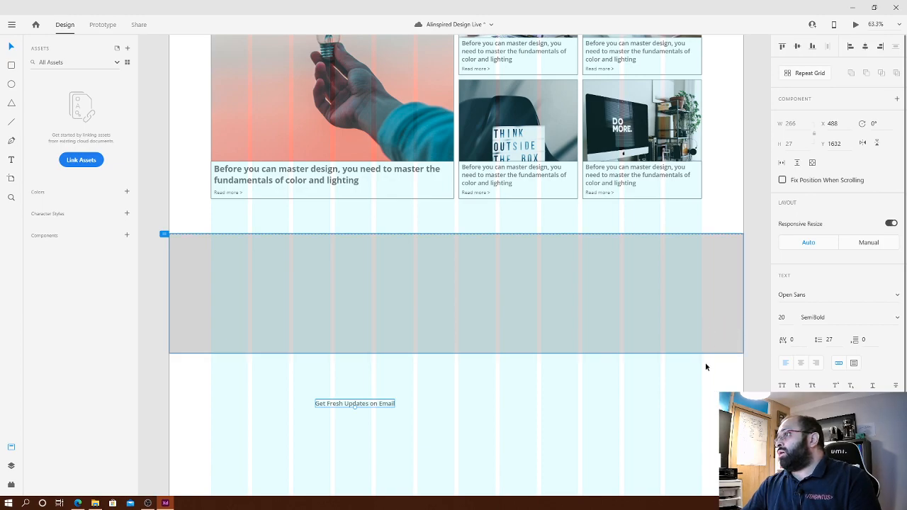
pyautogui.click(797, 320)
pyautogui.hotkey('shift', 'Up')
pyautogui.hotkey('shift', 'Up')
pyautogui.hotkey('shift', 'Up')
pyautogui.hotkey('shift', 'Down')
pyautogui.hotkey('shift', 'Down')
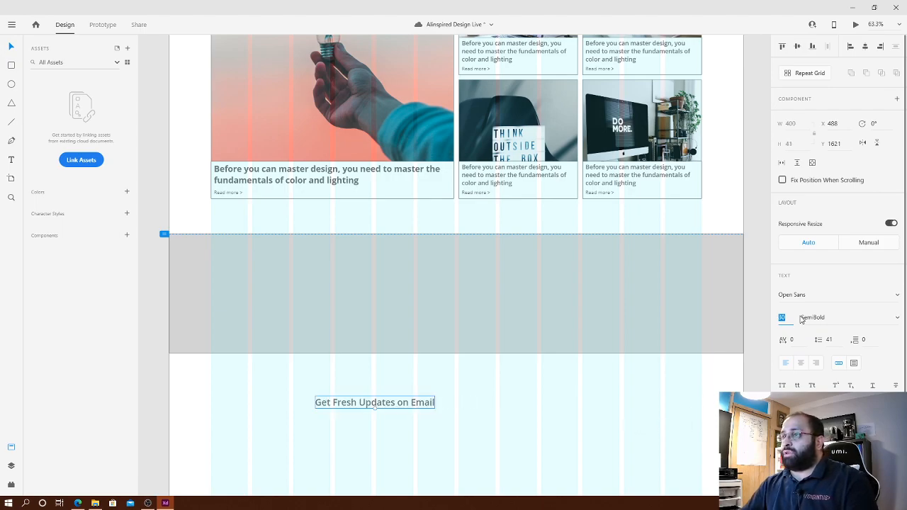
pyautogui.write('35')
pyautogui.press('Return')
pyautogui.click(641, 395)
# - Move the email heading into the grey band, with its left edge in line with the header's Logo text
pyautogui.moveTo(396, 405); pyautogui.dragTo(300, 289)
pyautogui.hotkey('shift', 'Right')
pyautogui.hotkey('shift', 'Right')
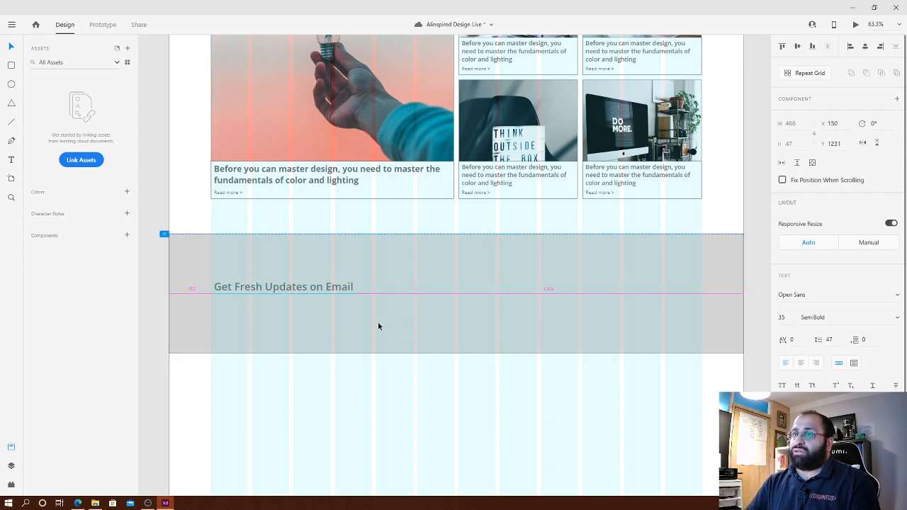
# - Add text below the grey band reading "We'll never share your email with third parties, and you can opt out at any time."
pyautogui.press('t')
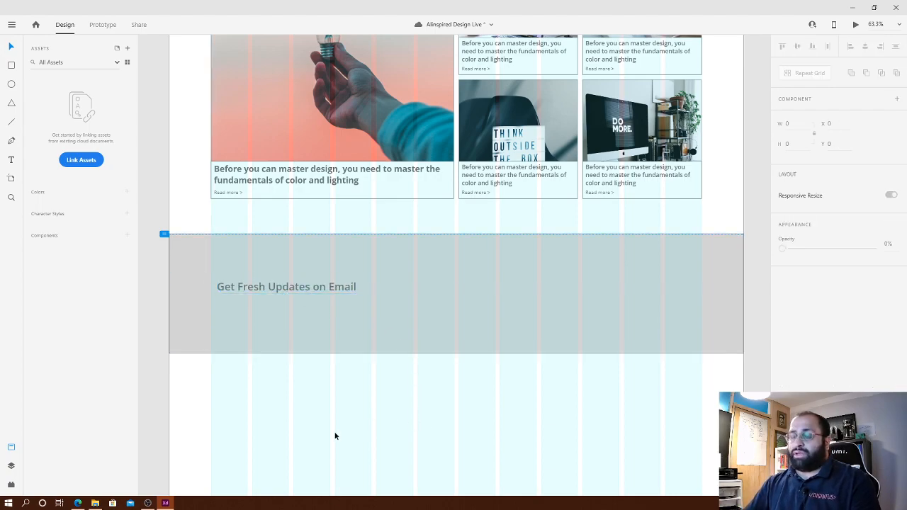
pyautogui.click(306, 402)
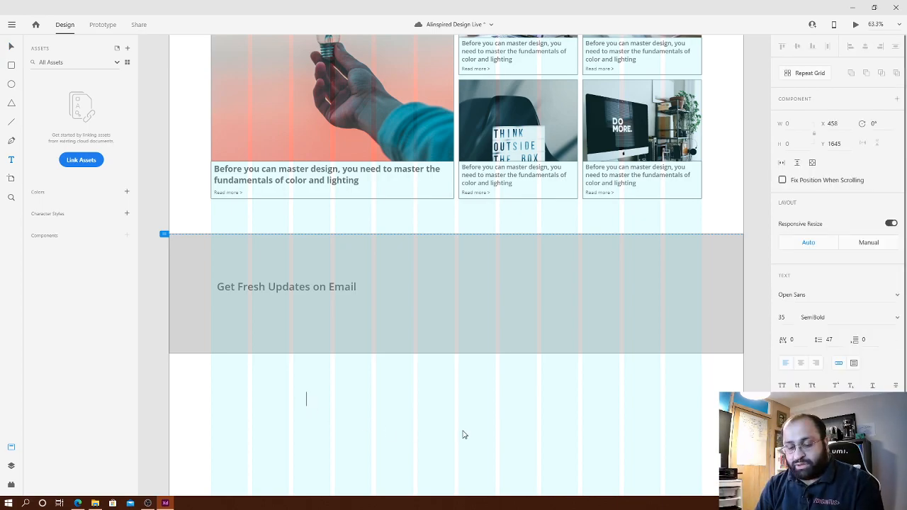
pyautogui.write("We'll never")
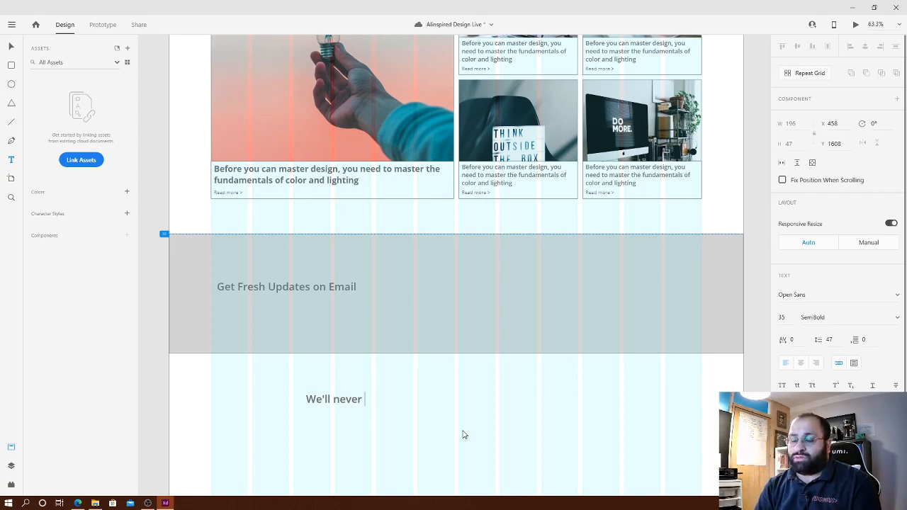
pyautogui.write('share your')
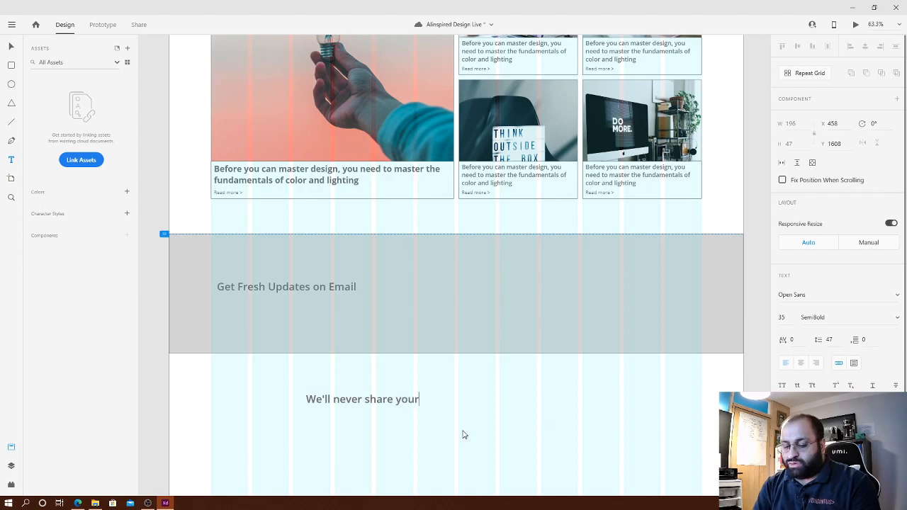
pyautogui.write(' email with ')
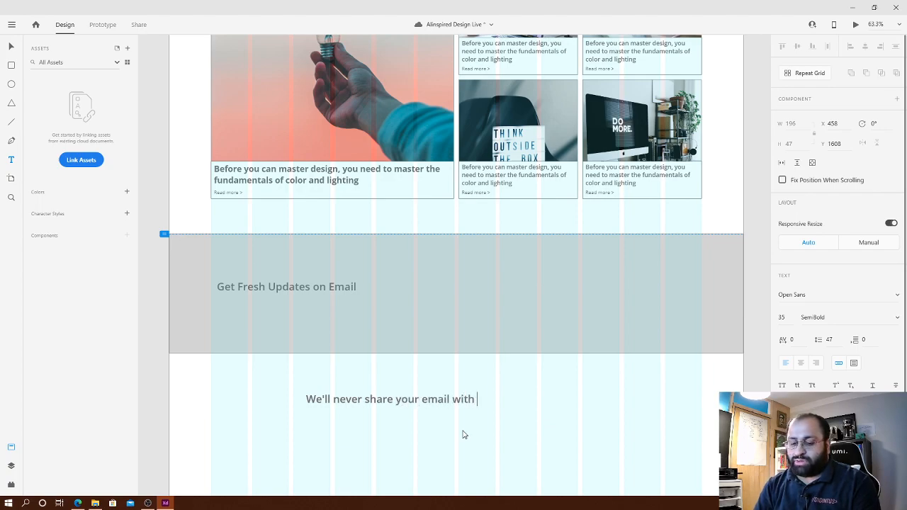
pyautogui.write('third parties ')
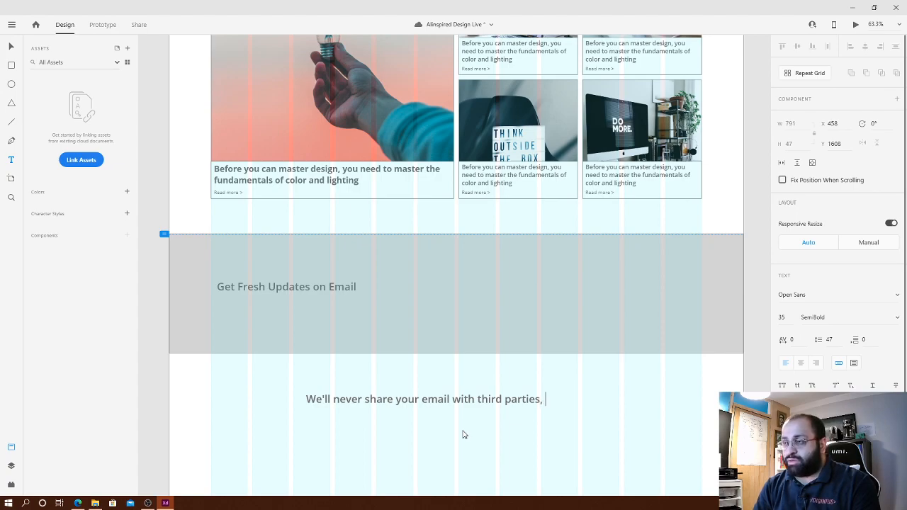
pyautogui.write(' but ')
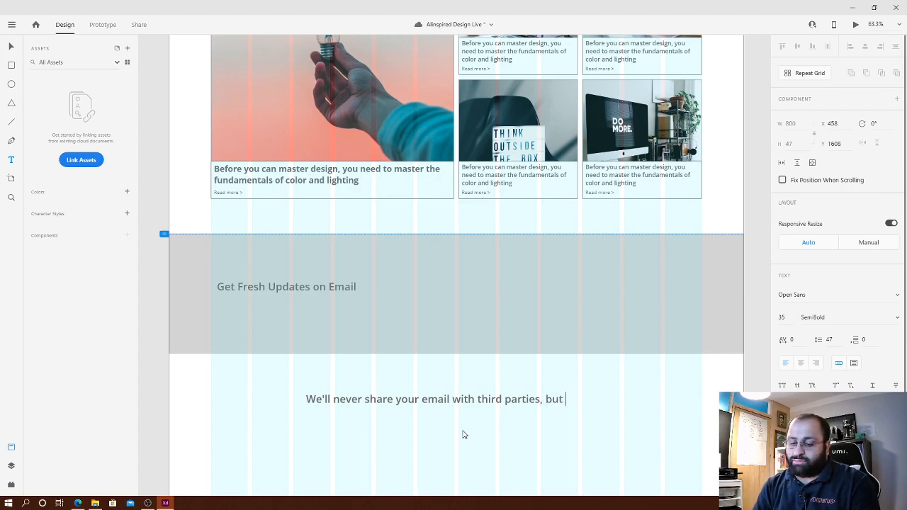
pyautogui.write('we ')
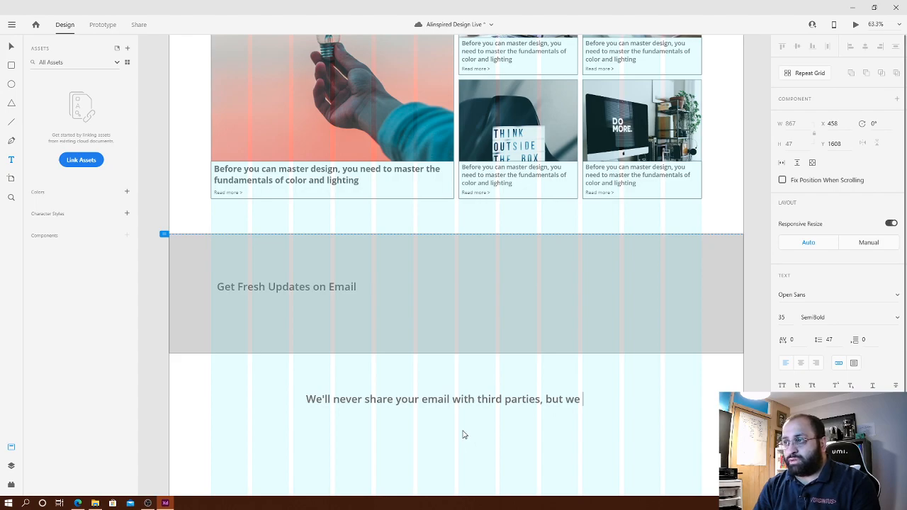
pyautogui.write("'ll sen")
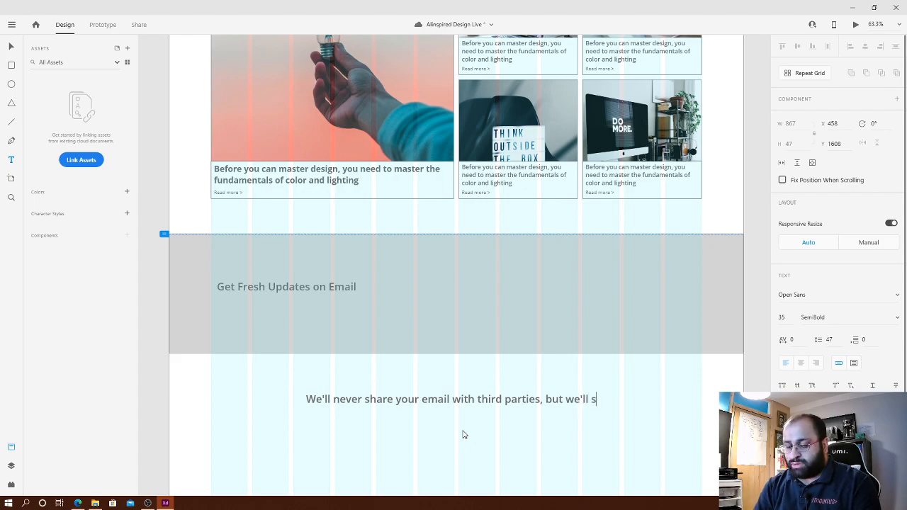
pyautogui.press('BackSpace')
pyautogui.press('BackSpace')
pyautogui.press('BackSpace')
pyautogui.press('BackSpace')
pyautogui.press('BackSpace')
pyautogui.press('BackSpace')
pyautogui.press('BackSpace')
pyautogui.press('BackSpace')
pyautogui.press('BackSpace')
pyautogui.press('BackSpace')
pyautogui.press('BackSpace')
pyautogui.press('BackSpace')
pyautogui.press('BackSpace')
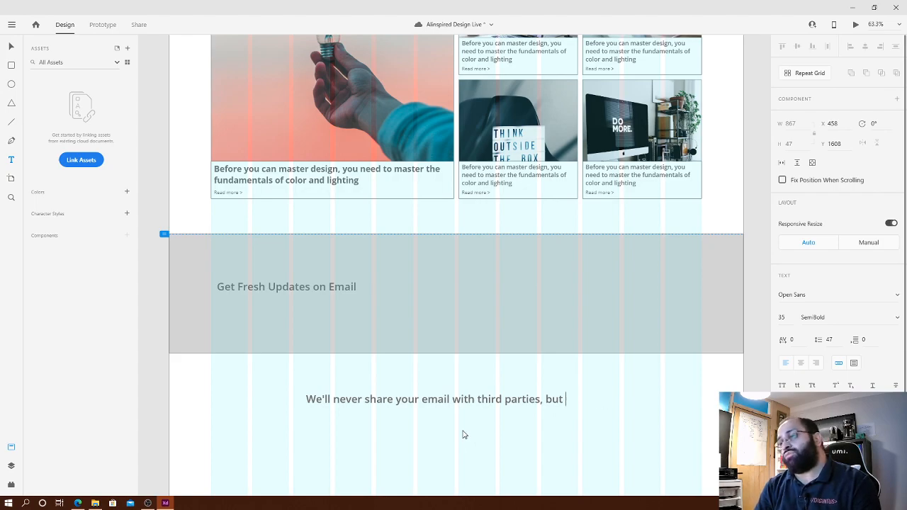
pyautogui.write('and you')
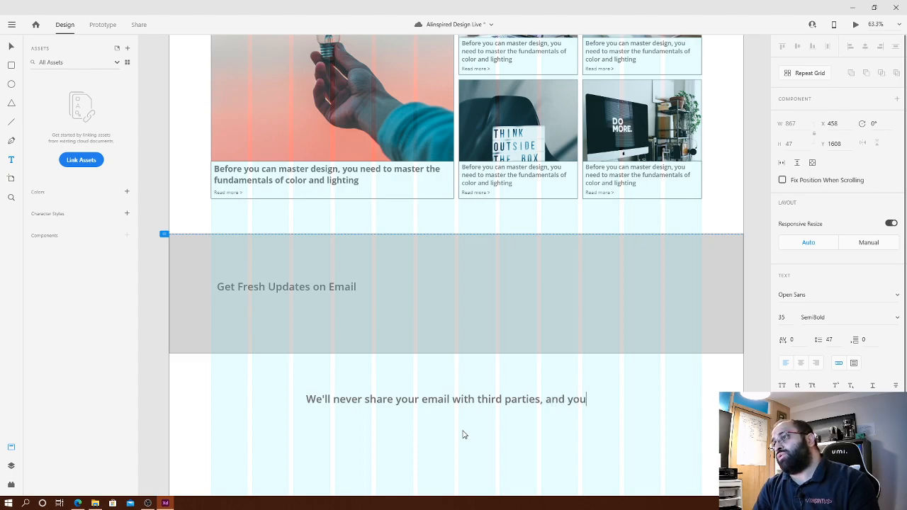
pyautogui.write(' can opt o')
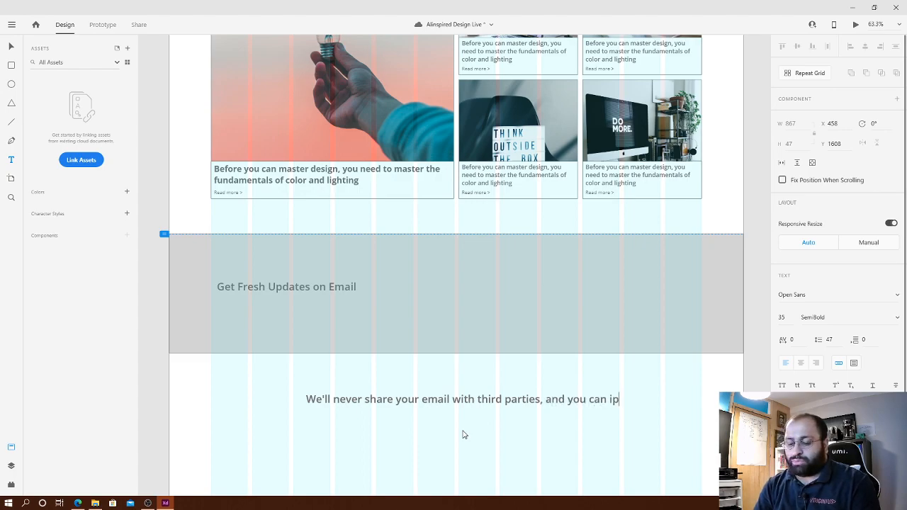
pyautogui.write('ut ')
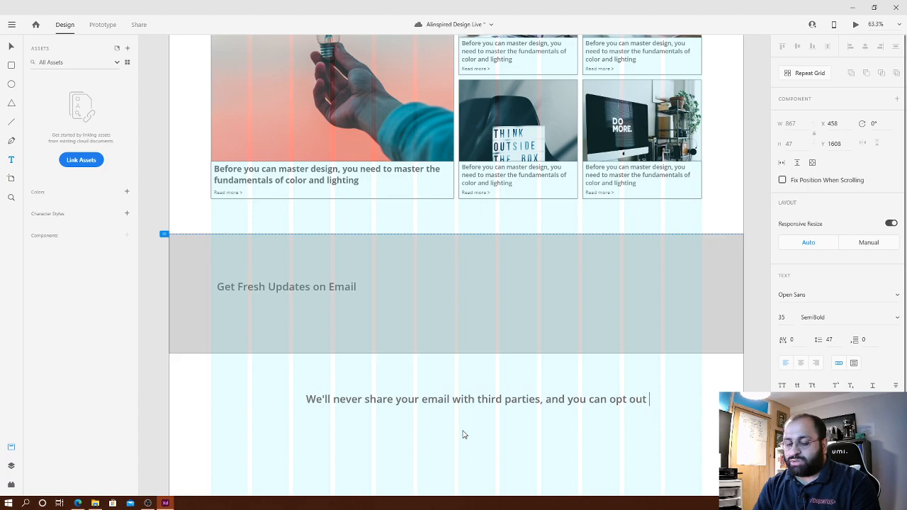
pyautogui.write('at any time')
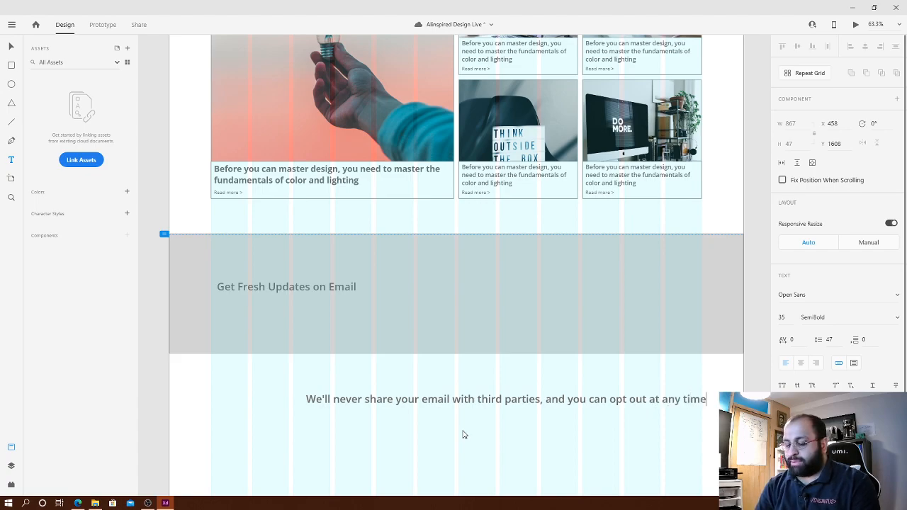
pyautogui.write('.')
pyautogui.press('Escape')
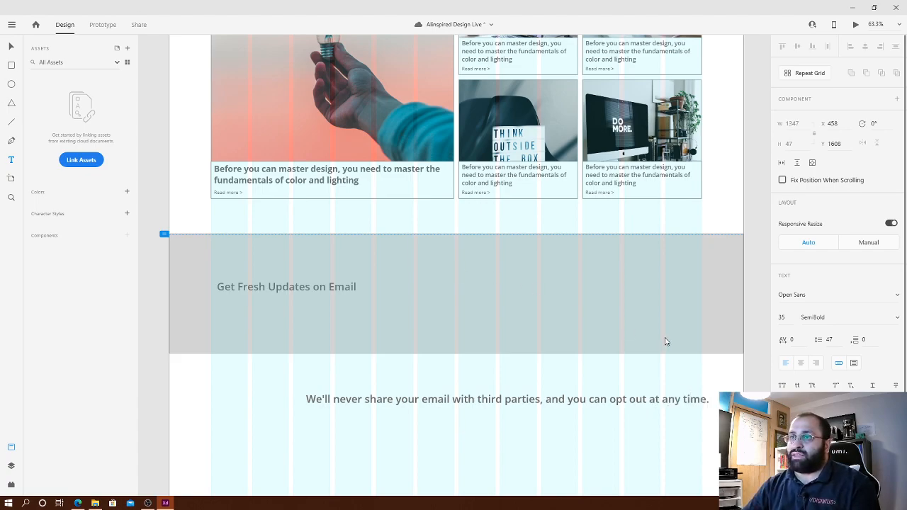
# - Replace the note's wording after "third parties," with "so subscribe now and get the latest content to your"
pyautogui.hotkey('ctrl', 'a')
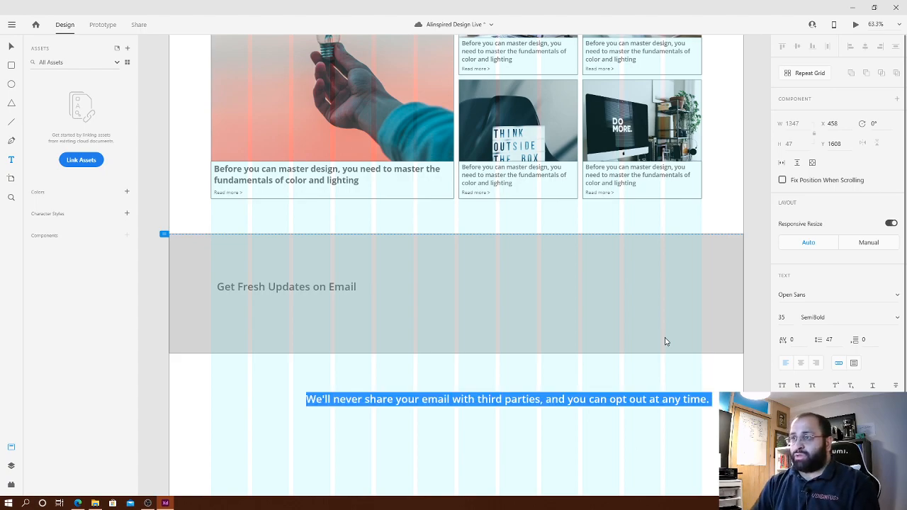
pyautogui.press('Left')
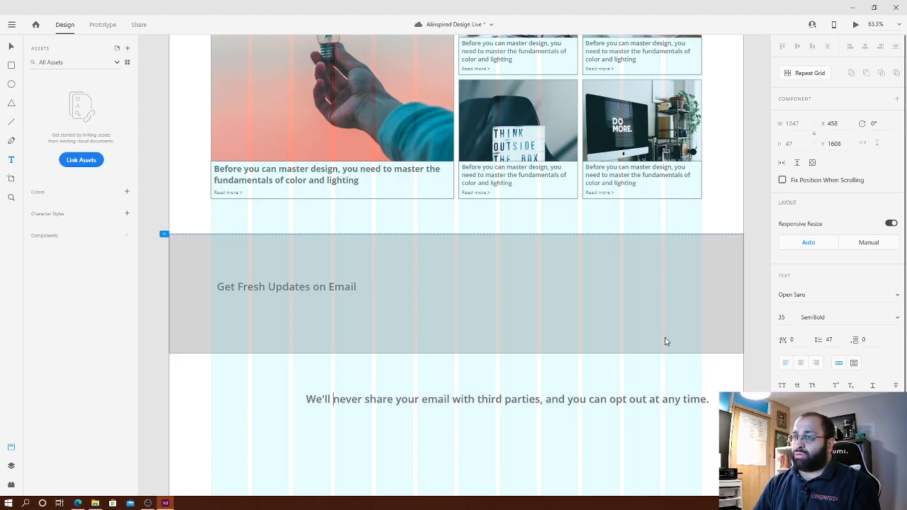
pyautogui.hotkey('ctrl', 'Right')
pyautogui.hotkey('ctrl', 'Right')
pyautogui.hotkey('shift', 'End')
pyautogui.write('so ')
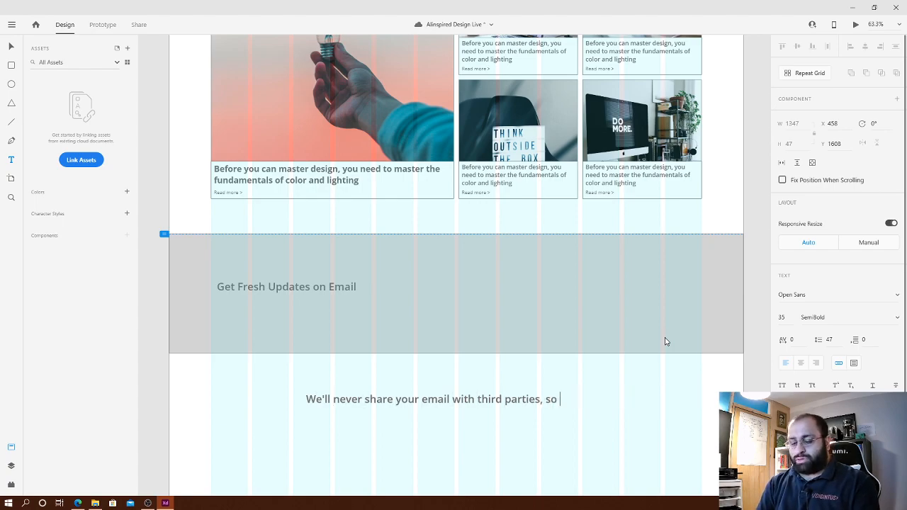
pyautogui.write('subs')
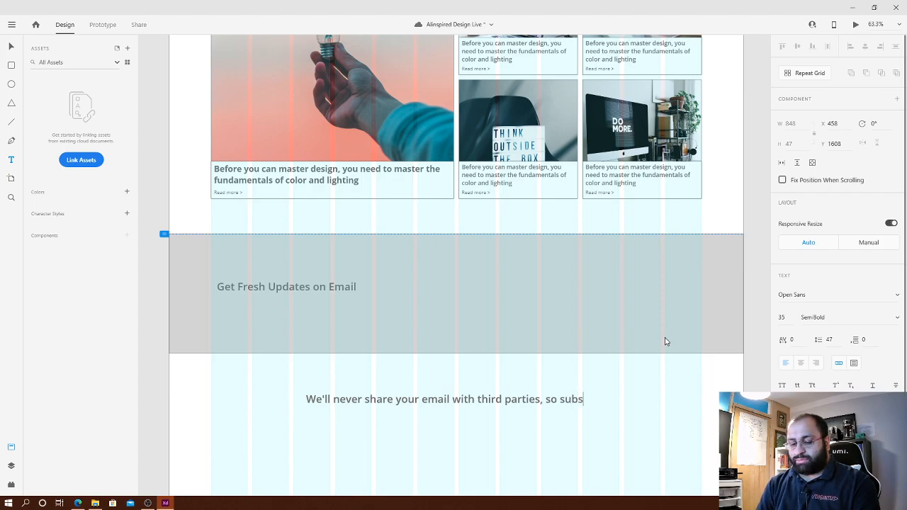
pyautogui.write('cribe now a')
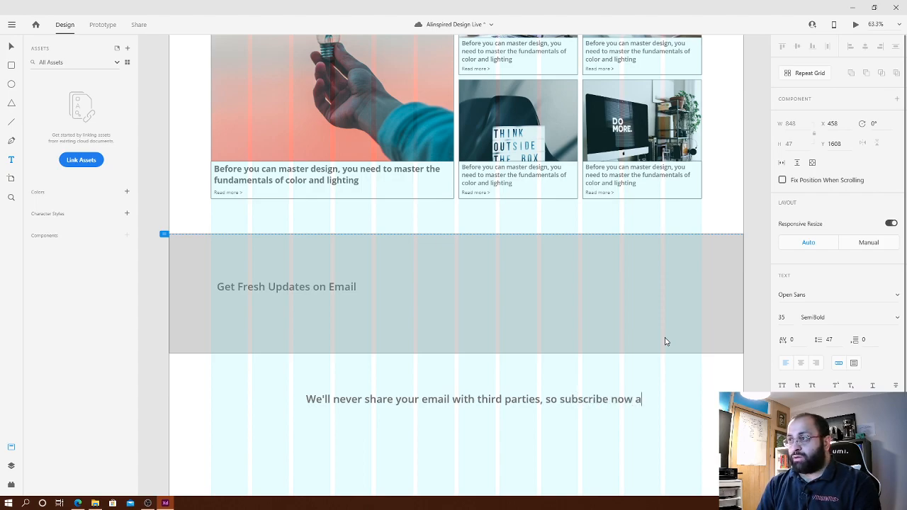
pyautogui.write('nd get the lates')
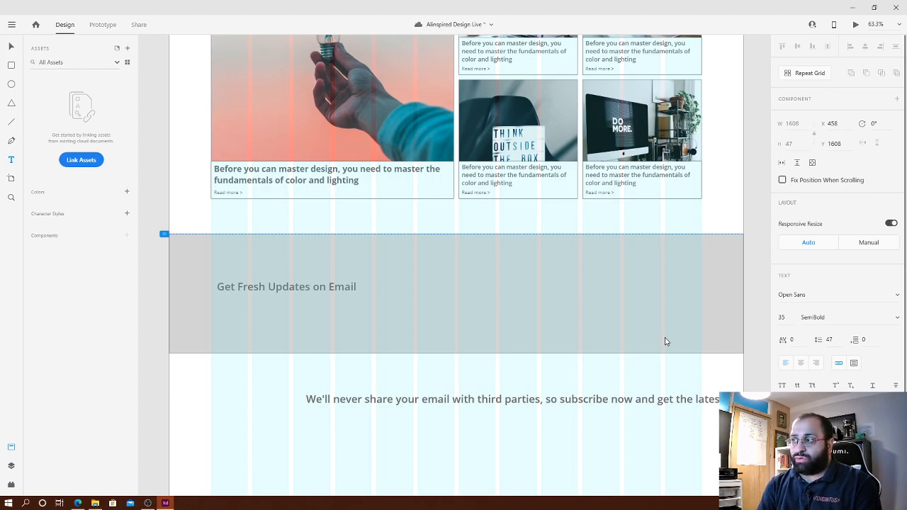
# - Convert the note to area text, and move and resize its box to about 1023 by 282 px below the grey band
pyautogui.click(853, 363)
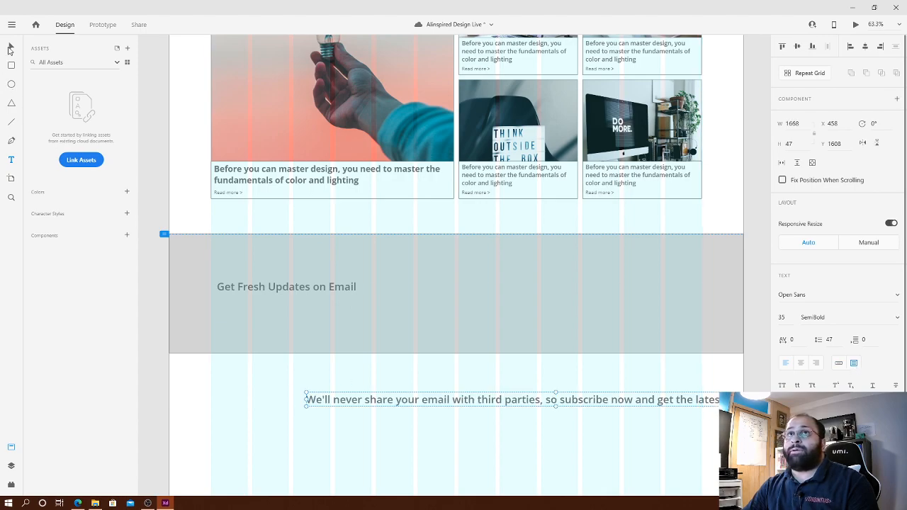
pyautogui.moveTo(577, 405); pyautogui.dragTo(472, 381)
pyautogui.moveTo(735, 390); pyautogui.dragTo(540, 460)
# - Replace the closing words "to your" in the note with "instantly"
pyautogui.doubleClick(457, 411)
pyautogui.click(457, 402)
pyautogui.keyDown('shift'); pyautogui.click(393, 399); pyautogui.keyUp('shift')
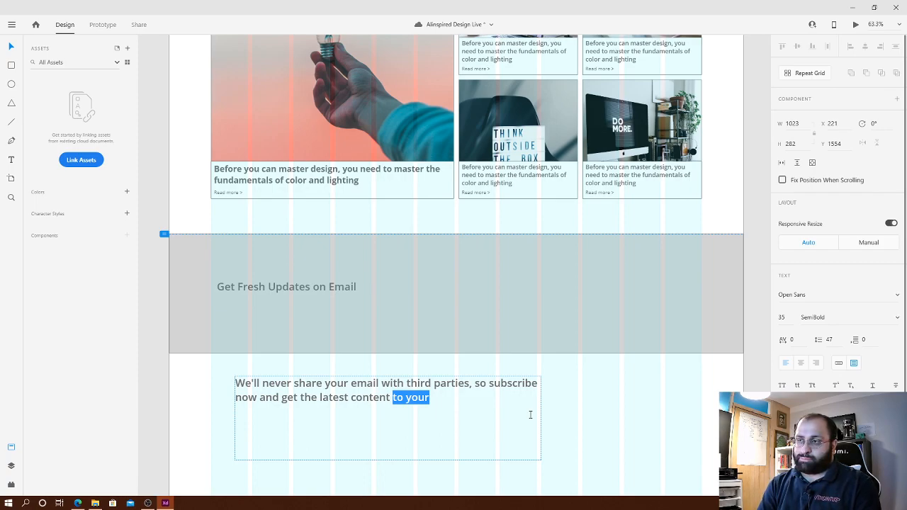
pyautogui.press('BackSpace')
pyautogui.write('instantly!')
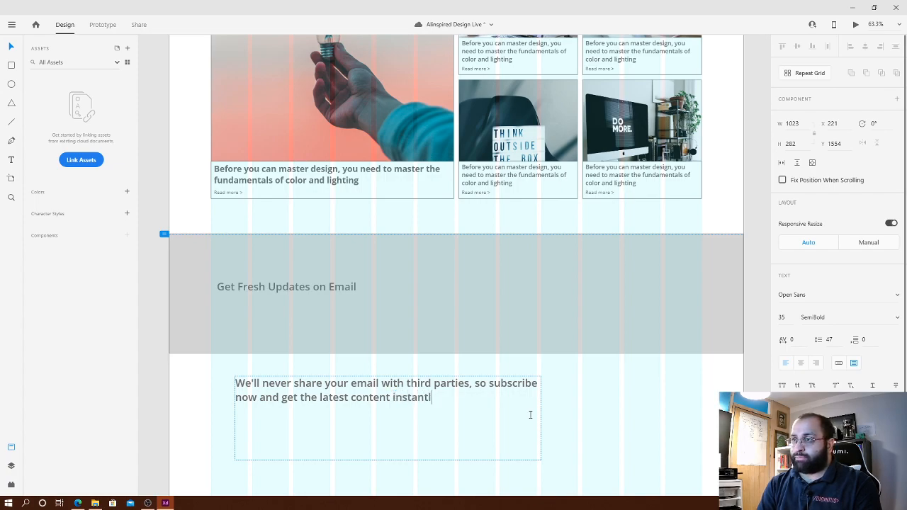
pyautogui.press('BackSpace')
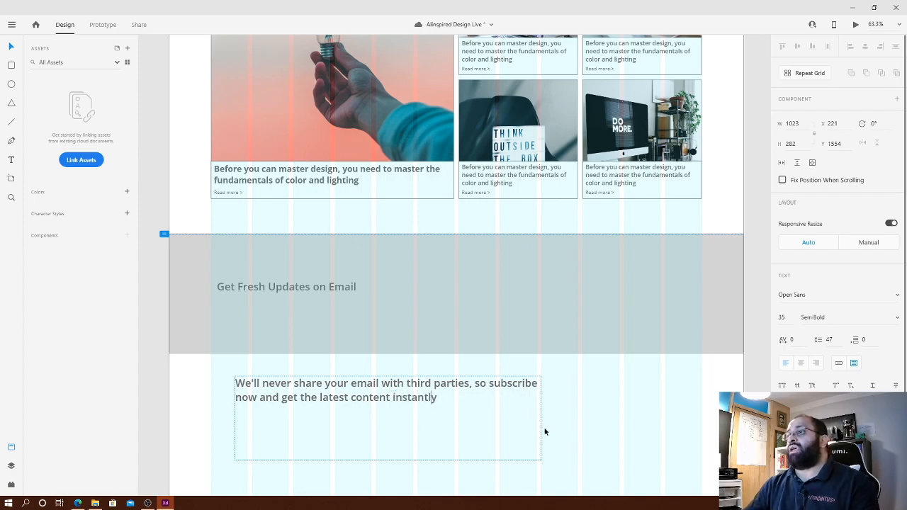
# - Try to change the note's font weight to Regular and set its font size to 16
pyautogui.hotkey('ctrl', 'a')
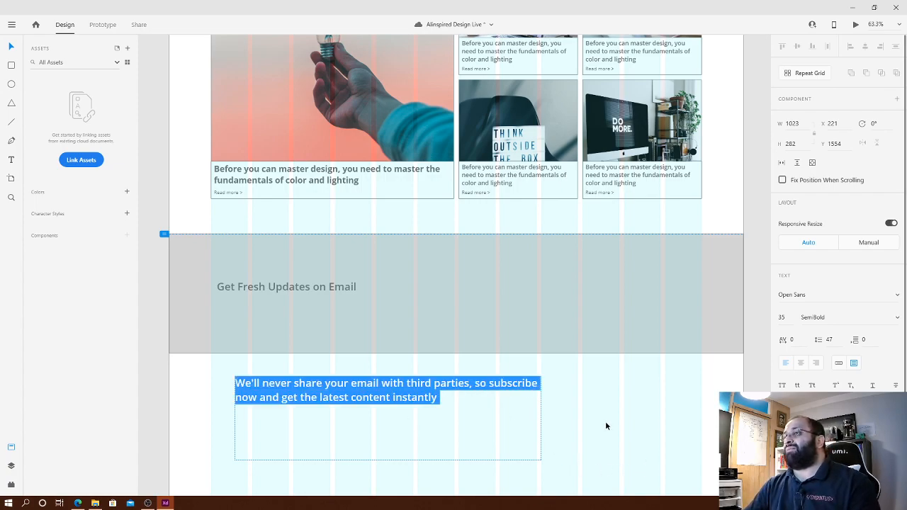
pyautogui.click(781, 318)
pyautogui.click(811, 318)
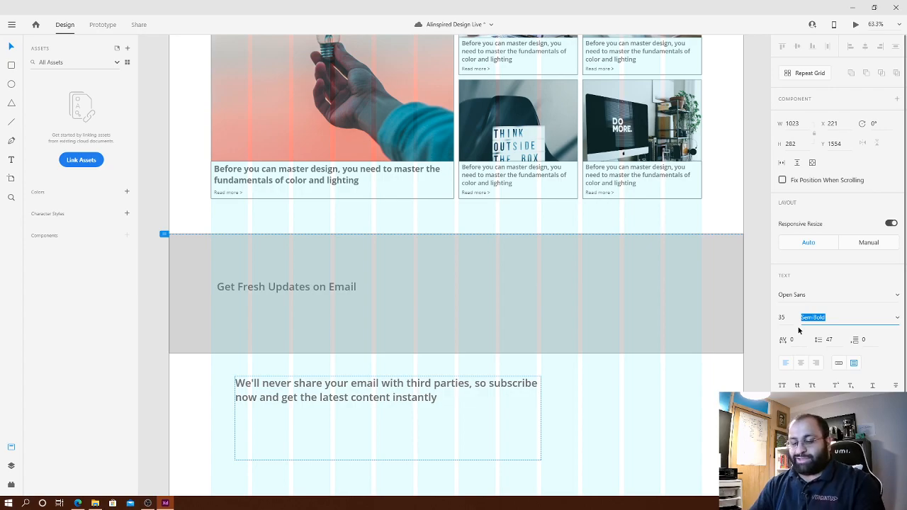
pyautogui.write('Reg')
pyautogui.press('Tab')
pyautogui.hotkey('shift', 'Tab')
pyautogui.hotkey('shift', 'Tab')
pyautogui.write('16')
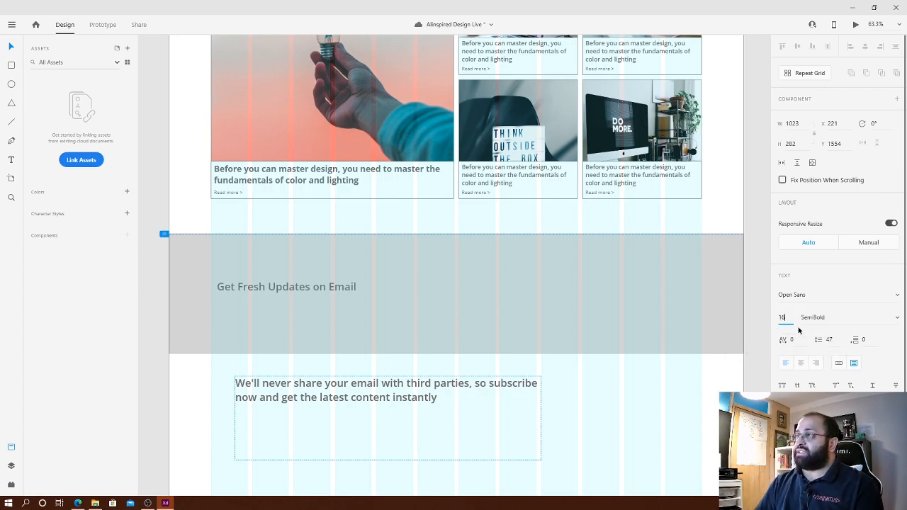
pyautogui.press('Return')
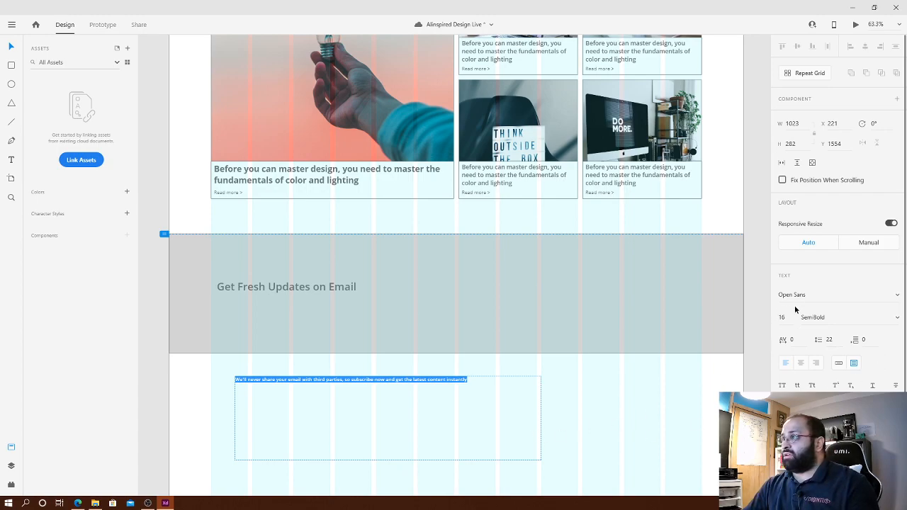
# - Set the note's font size to 18
pyautogui.press('Escape')
pyautogui.click(781, 317)
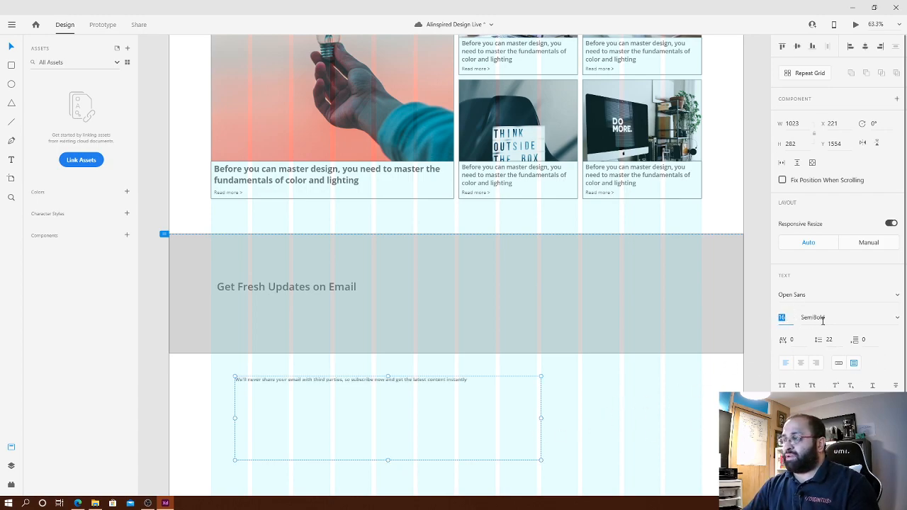
pyautogui.write('18')
pyautogui.press('Return')
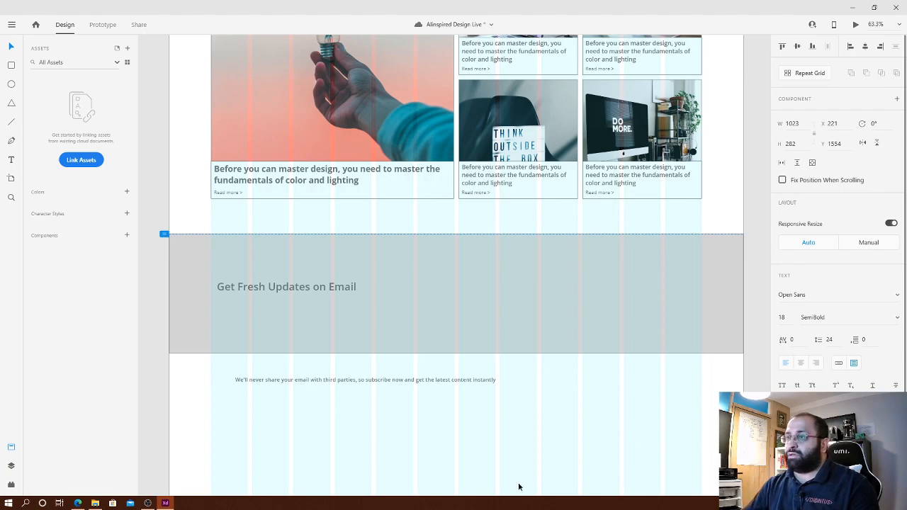
# - Shrink the note's text box to about 593 by 48 px and place it directly under the email heading, with left edges aligned
pyautogui.moveTo(539, 417); pyautogui.dragTo(413, 411)
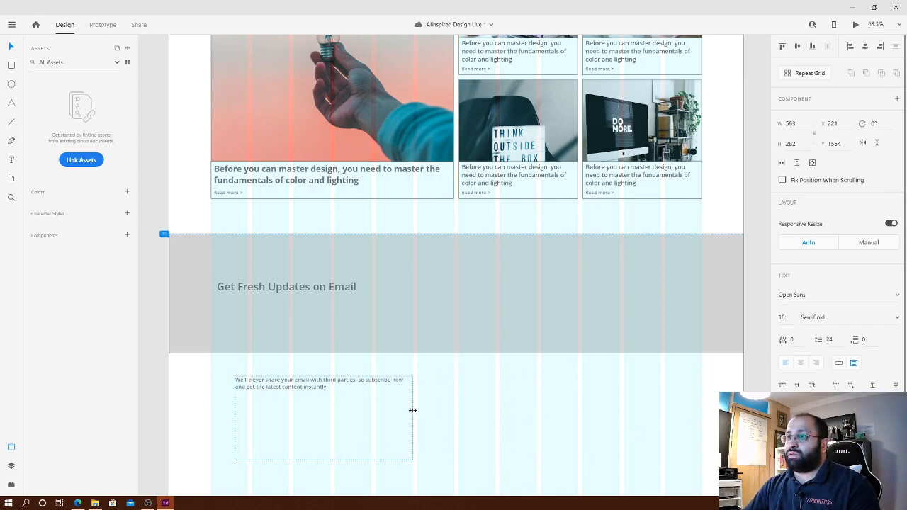
pyautogui.moveTo(323, 461); pyautogui.dragTo(326, 312)
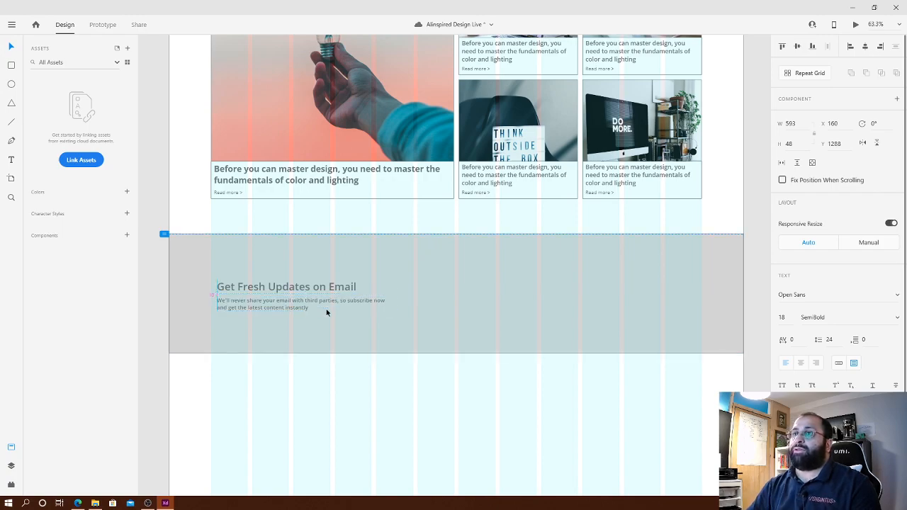
pyautogui.click(420, 388)
# - Set the fill of the email heading and the note beneath it to white, #FFFFFF
pyautogui.click(286, 296)
pyautogui.keyDown('shift'); pyautogui.click(340, 306); pyautogui.keyUp('shift')
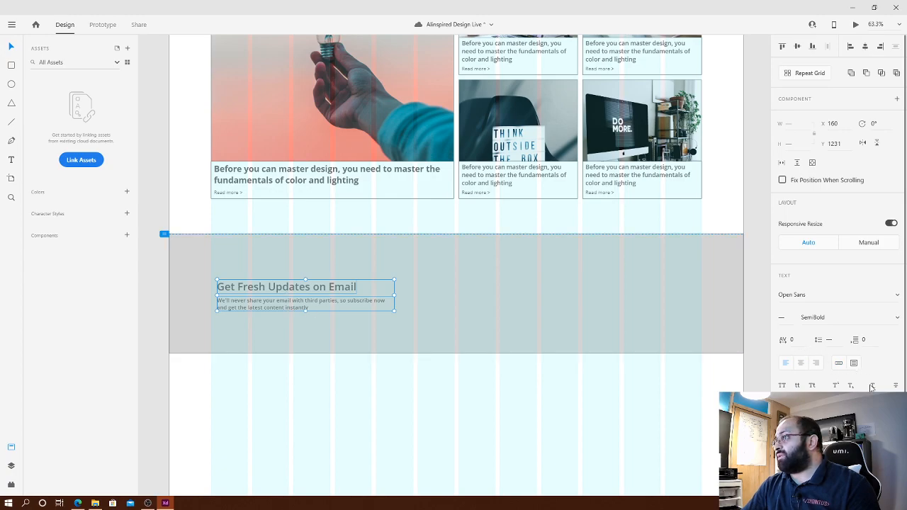
pyautogui.click(799, 471)
pyautogui.moveTo(669, 372); pyautogui.dragTo(546, 314)
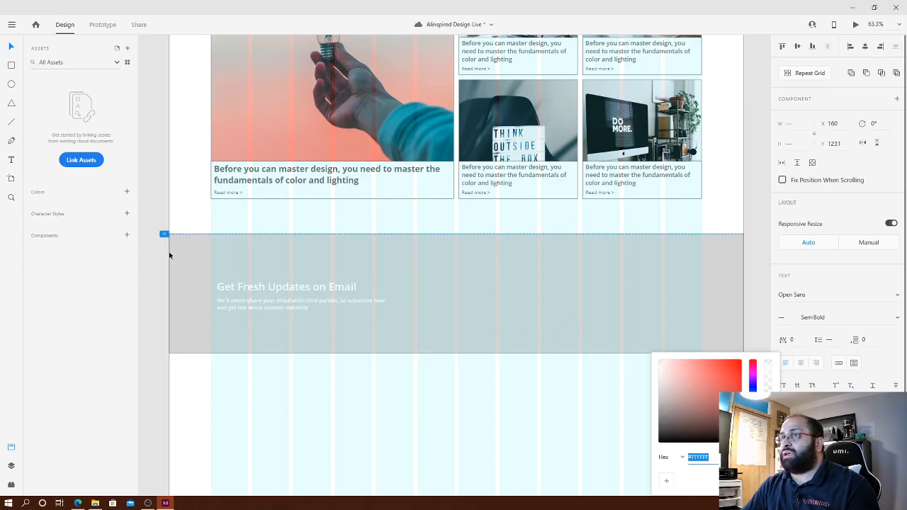
# - Darken the full-width grey band's fill to #8F8F8F
pyautogui.click(186, 258)
pyautogui.click(801, 375)
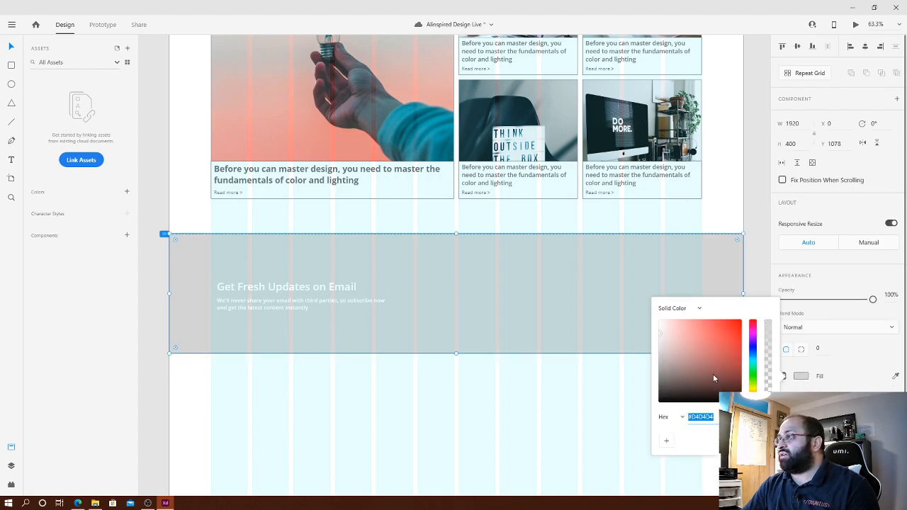
pyautogui.moveTo(666, 333); pyautogui.dragTo(652, 359)
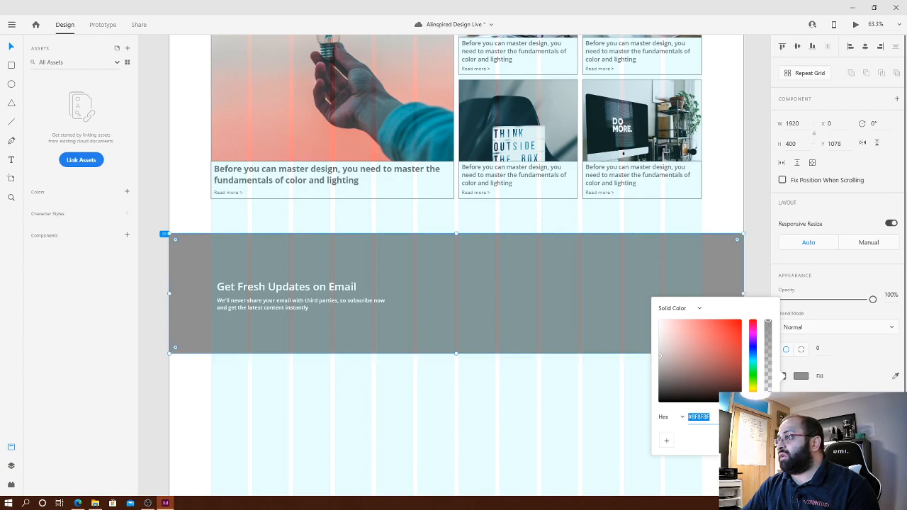
pyautogui.press('Escape')
pyautogui.press('Escape')
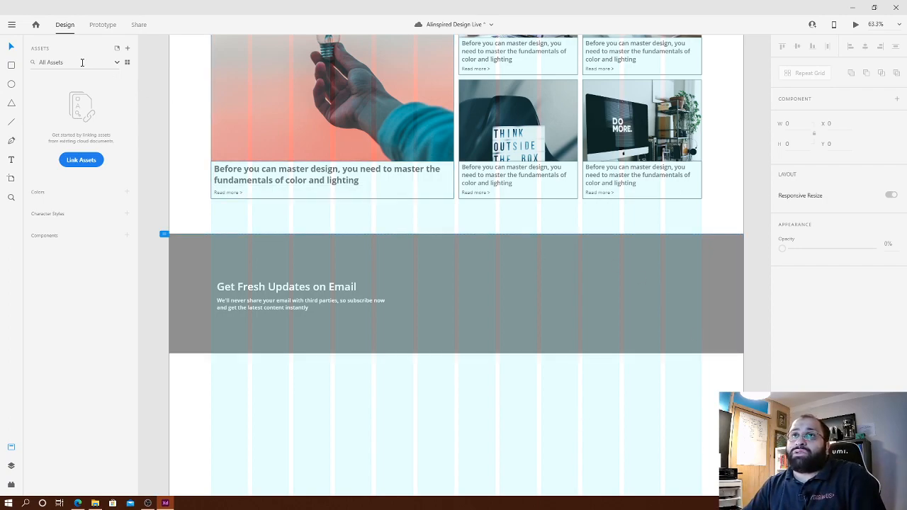
# - Draw a rectangle about 796 by 103 px in the empty area below the grey band
pyautogui.moveTo(335, 386)
pyautogui.mouseDown()
pyautogui.moveTo(438, 423)
pyautogui.moveTo(574, 416)
pyautogui.mouseUp()
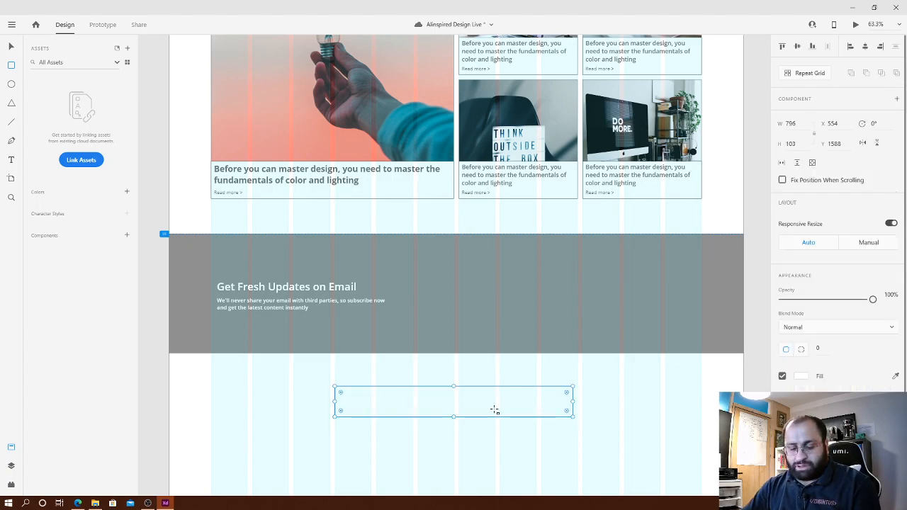
pyautogui.press('v')
pyautogui.moveTo(476, 397); pyautogui.dragTo(397, 407)
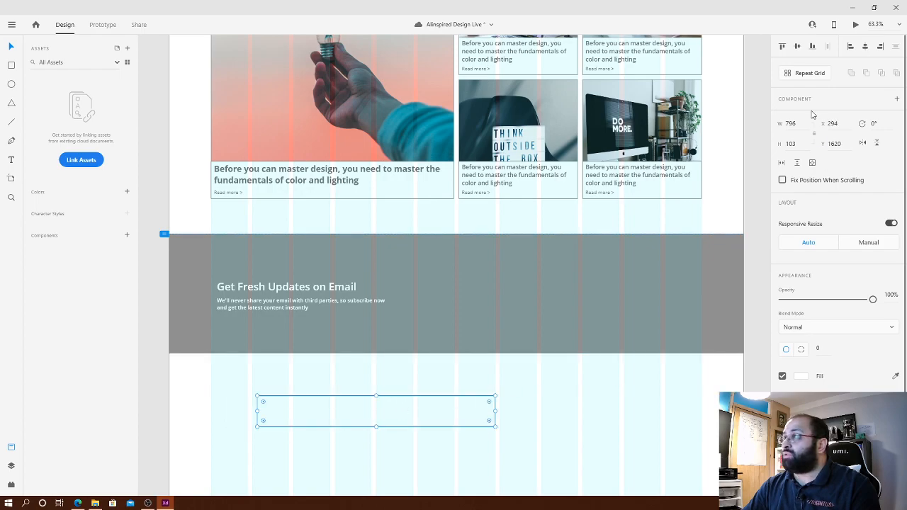
# - Set the new rectangle's height to 100 px and its width to 700 px
pyautogui.click(790, 143)
pyautogui.write('100')
pyautogui.hotkey('shift', 'Tab')
pyautogui.write('700')
pyautogui.press('Return')
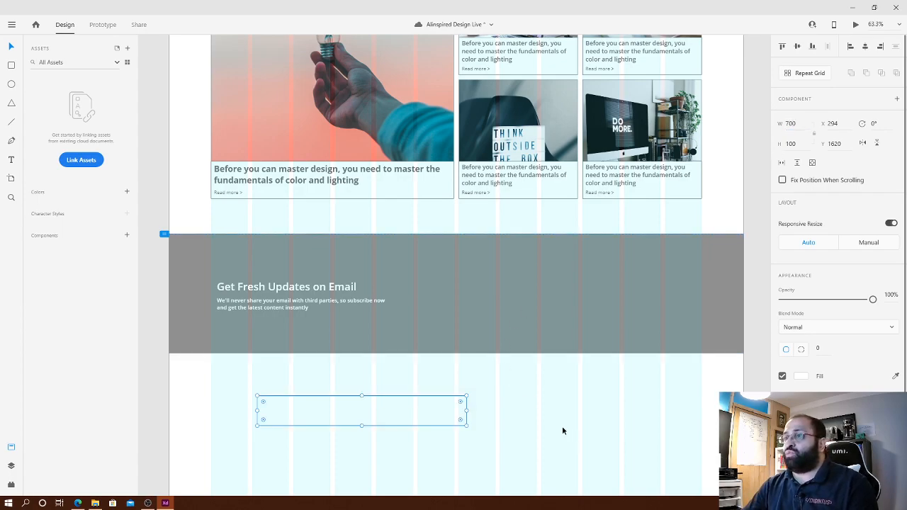
# - Duplicate the rectangle flush against its right edge and set the copy's width to 300 px
pyautogui.click(14, 66)
pyautogui.press('v')
pyautogui.moveTo(362, 413); pyautogui.dragTo(555, 413)
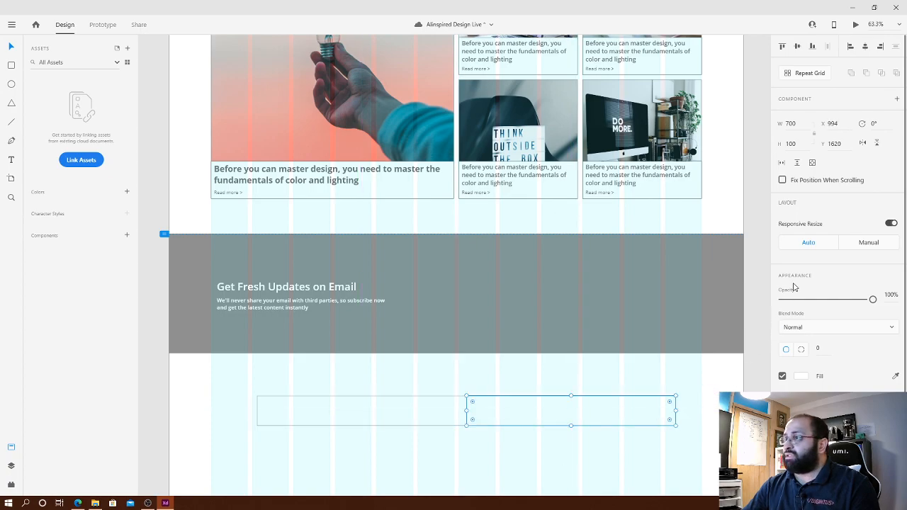
pyautogui.click(789, 124)
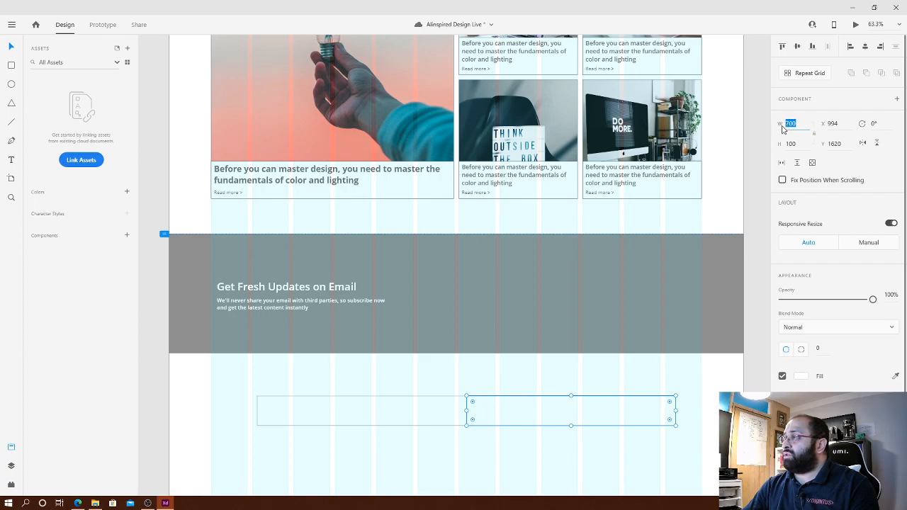
pyautogui.write('3')
pyautogui.press('Return')
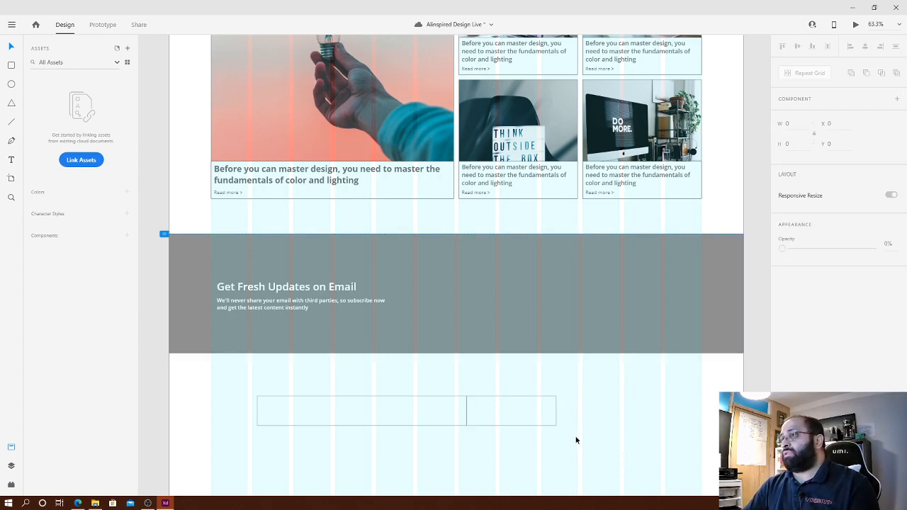
# - Try to round all corners of the 300 px wide rectangle to a radius of about 36
pyautogui.click(553, 404)
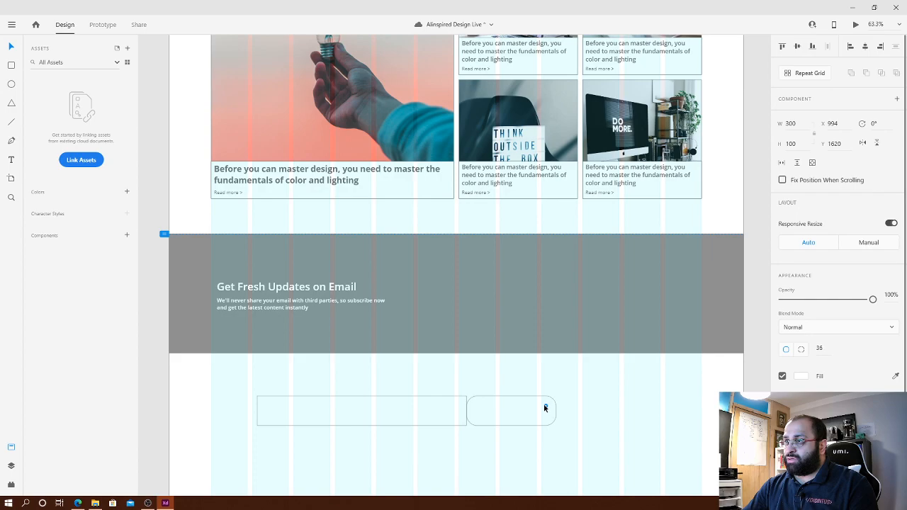
pyautogui.press('a')
pyautogui.moveTo(543, 384); pyautogui.dragTo(569, 422)
pyautogui.hotkey('ctrl', 'z')
pyautogui.press('v')
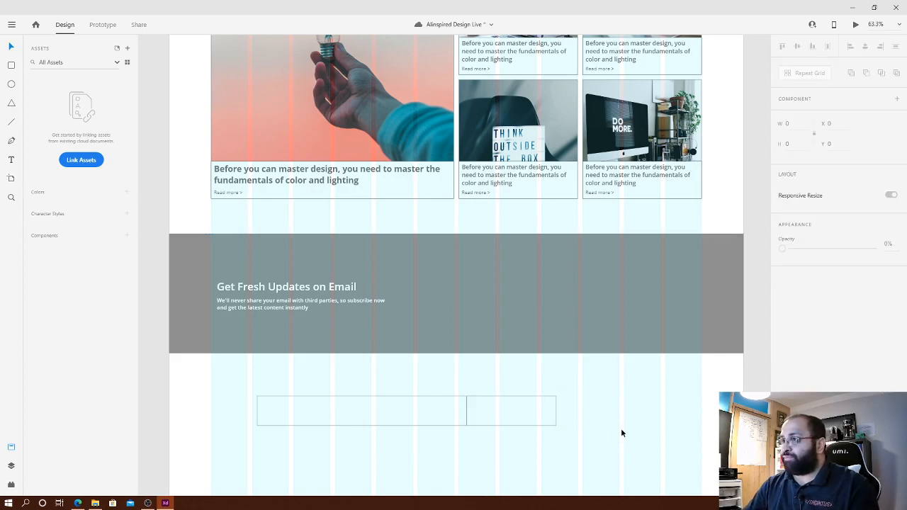
pyautogui.press('a')
pyautogui.press('v')
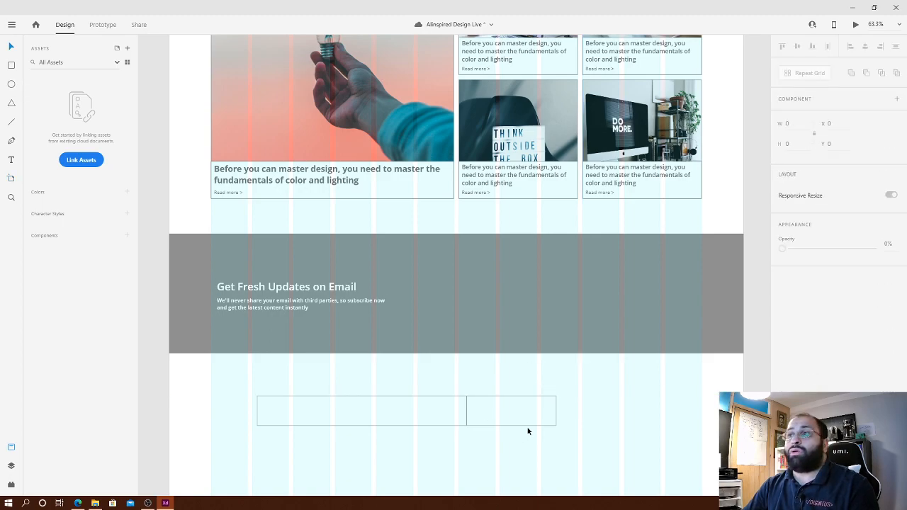
# - Round only the two right-hand corners of the 300 px wide rectangle to a radius of 15
pyautogui.click(557, 400)
pyautogui.scroll(-2, 838, 213)
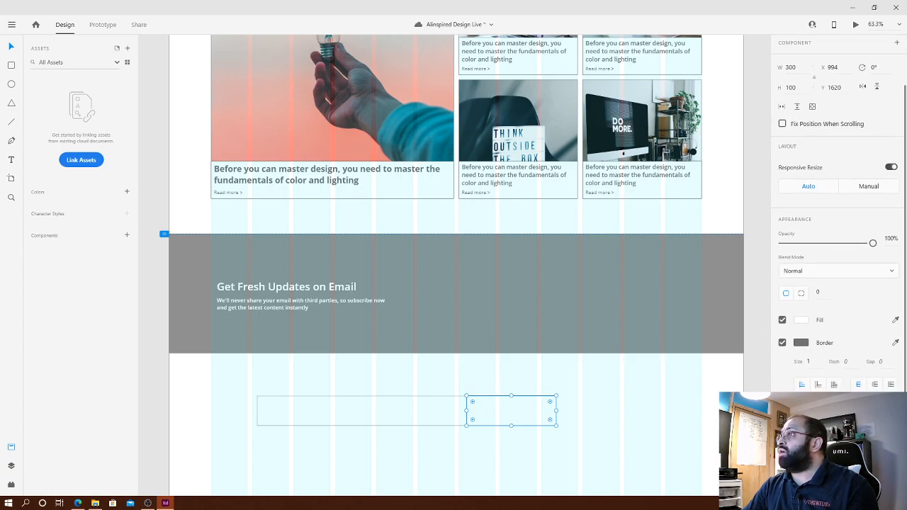
pyautogui.click(801, 294)
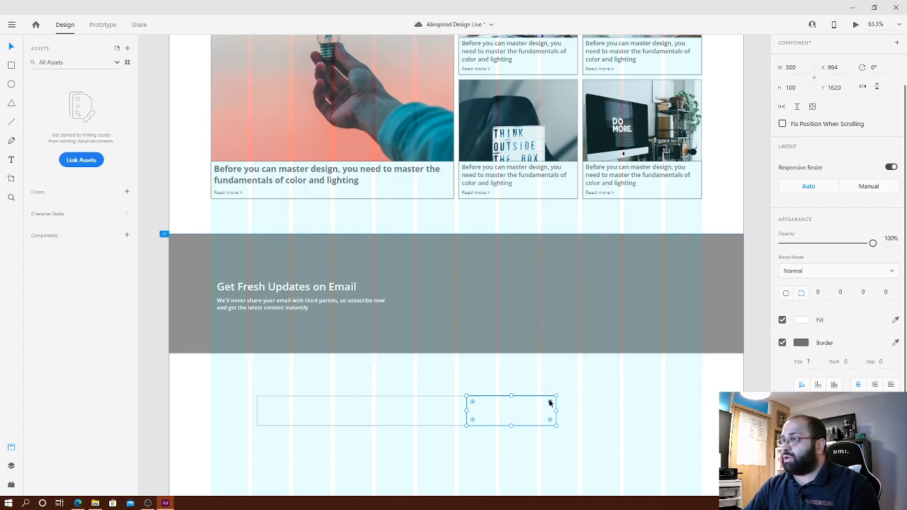
pyautogui.click(849, 295)
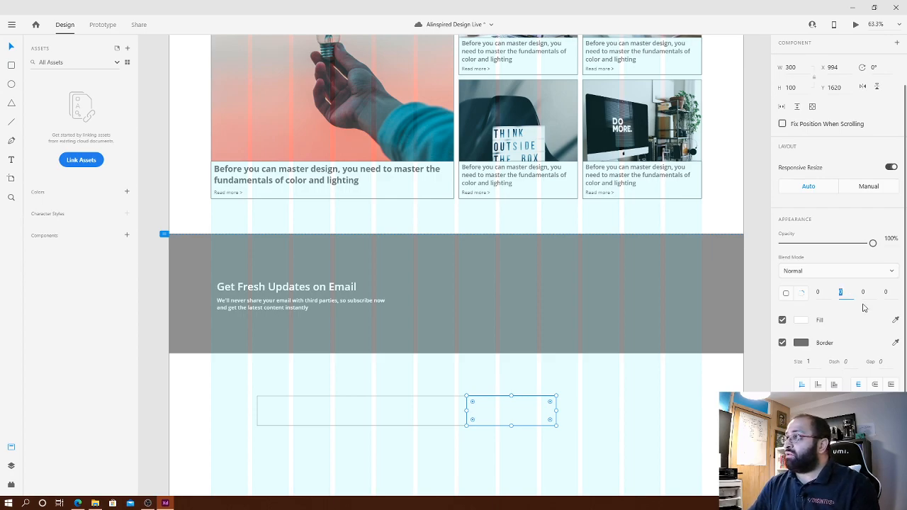
pyautogui.write('5')
pyautogui.hotkey('shift', 'Tab')
pyautogui.press('Tab')
pyautogui.press('Tab')
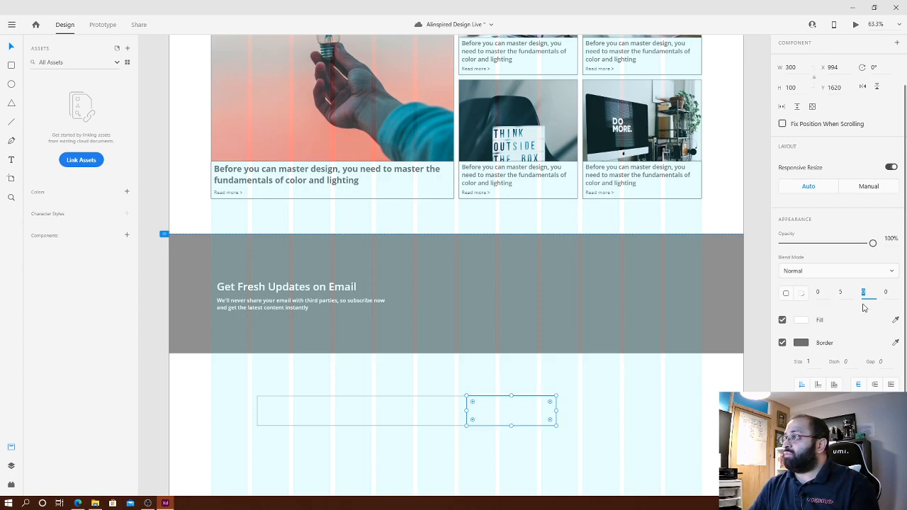
pyautogui.write('5')
pyautogui.press('Tab')
pyautogui.hotkey('shift', 'Tab')
pyautogui.hotkey('shift', 'Tab')
pyautogui.write('15')
pyautogui.press('Tab')
pyautogui.write('15')
pyautogui.press('Return')
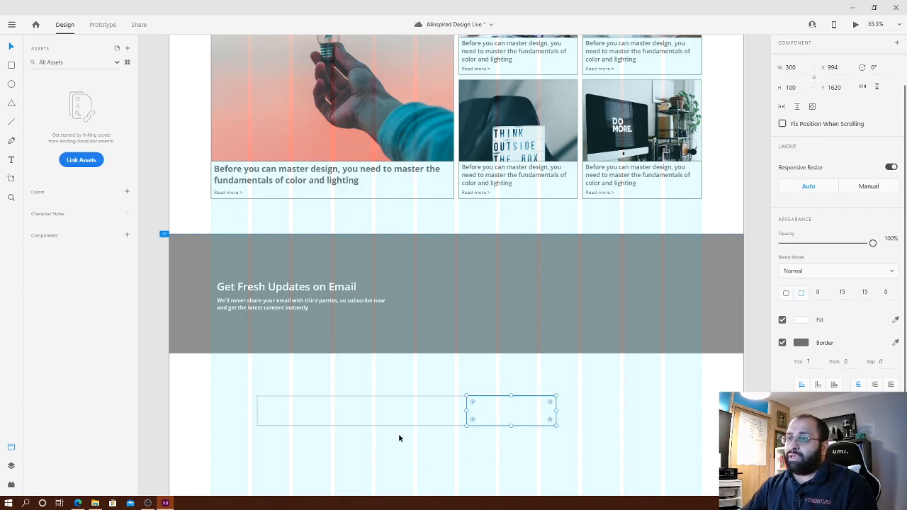
# - Round only the two left-hand corners of the 700 px wide rectangle to a radius of 15
pyautogui.click(262, 398)
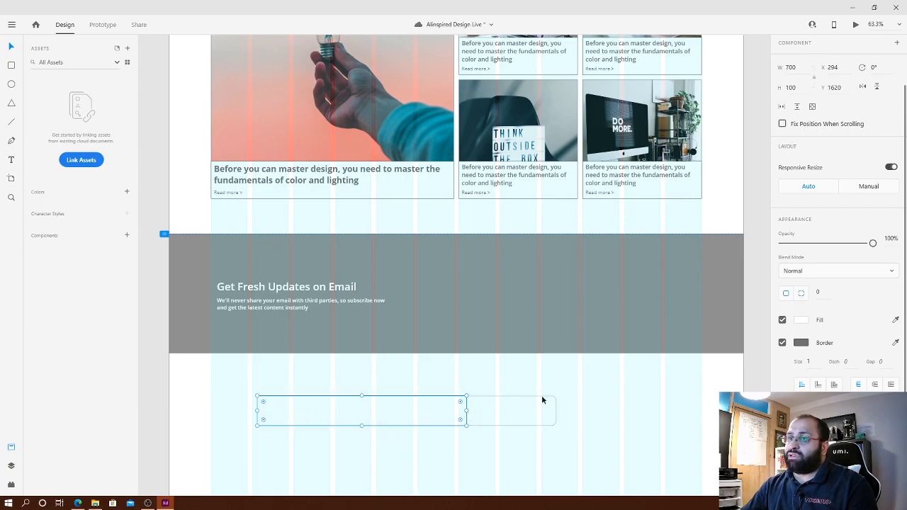
pyautogui.click(801, 292)
pyautogui.write('15')
pyautogui.press('Tab')
pyautogui.press('Tab')
pyautogui.press('Tab')
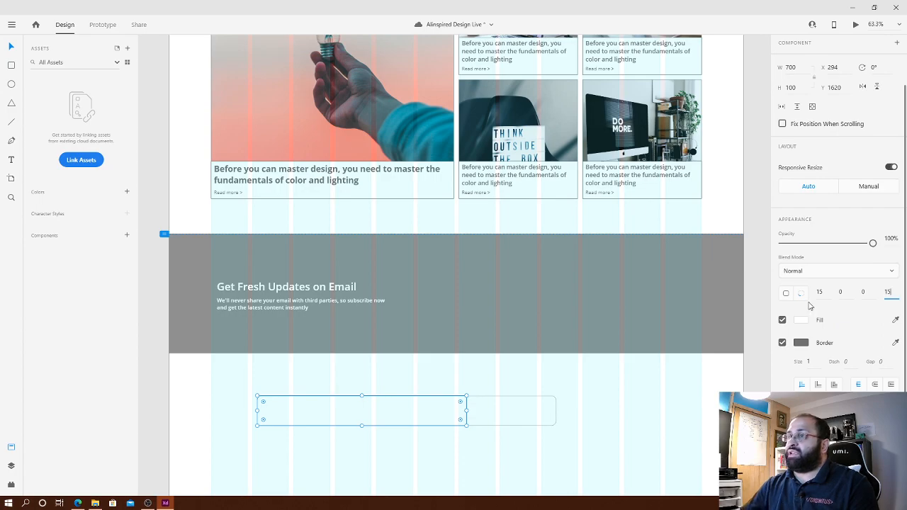
pyautogui.click(645, 451)
pyautogui.moveTo(597, 453); pyautogui.dragTo(259, 390)
pyautogui.click(652, 444)
# - Fill the 300 px wide rectangle with light grey #EFEFEF
pyautogui.click(509, 423)
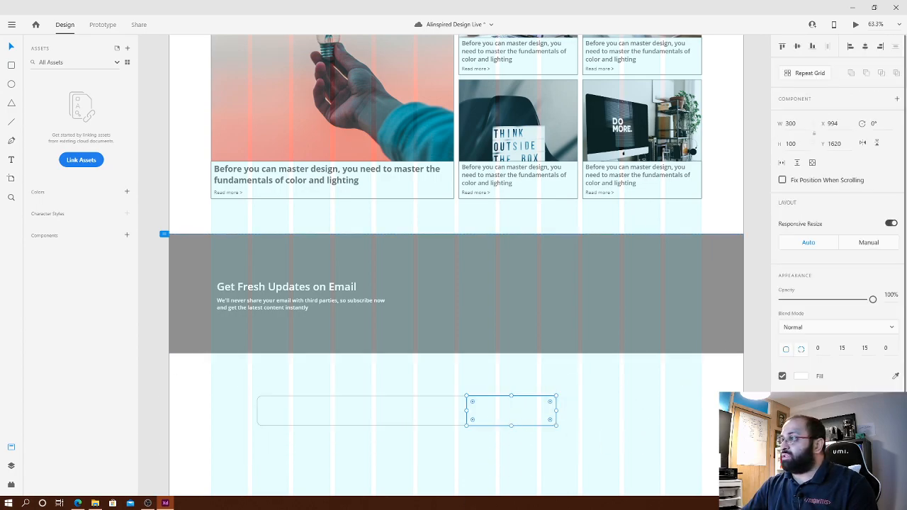
pyautogui.click(800, 376)
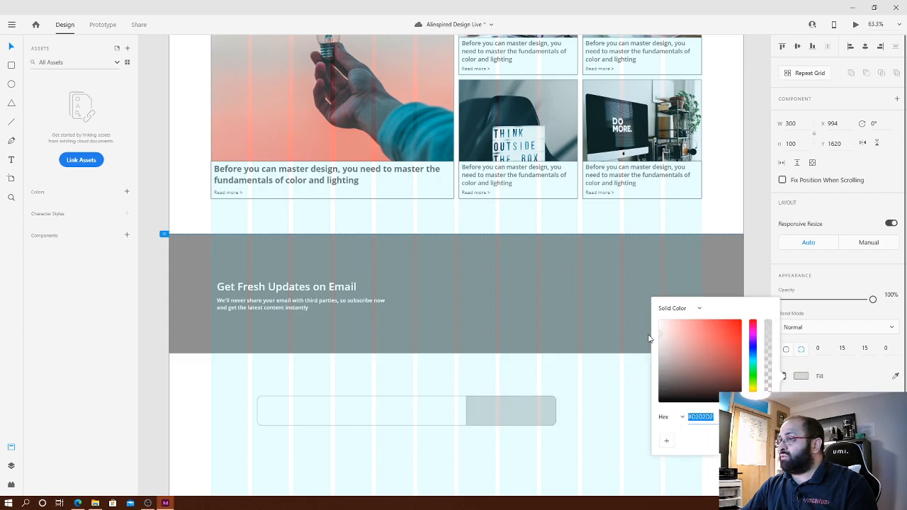
pyautogui.moveTo(659, 333); pyautogui.dragTo(636, 331)
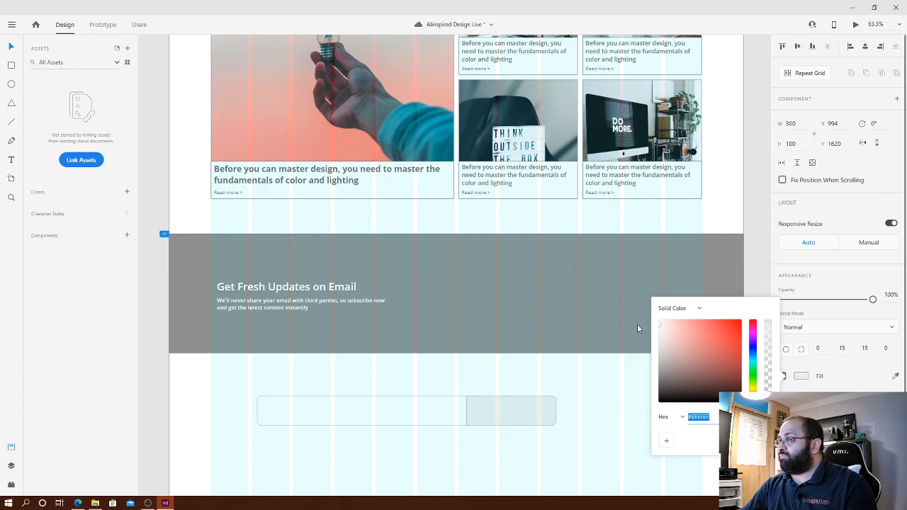
pyautogui.click(593, 423)
pyautogui.click(593, 423)
pyautogui.press('t')
pyautogui.click(313, 461)
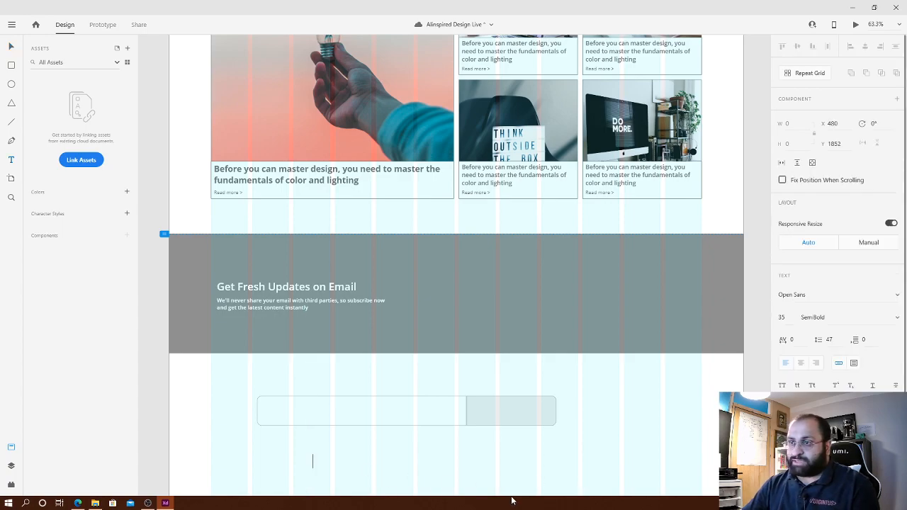
pyautogui.press('Escape')
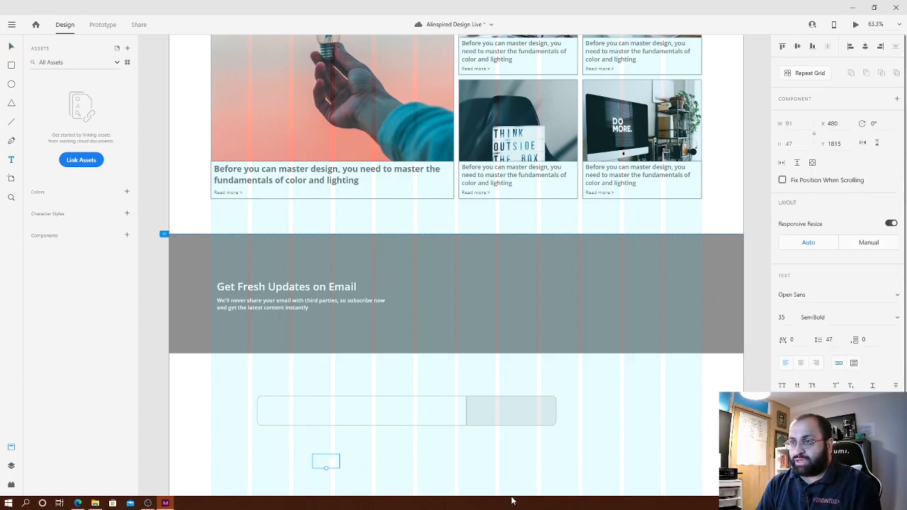
pyautogui.press('Escape')
pyautogui.click(606, 470)
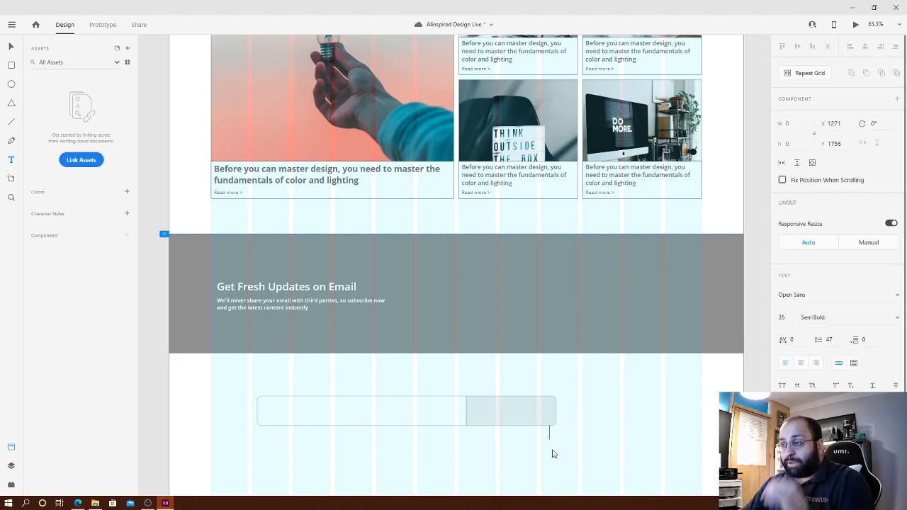
pyautogui.moveTo(552, 451); pyautogui.dragTo(529, 432)
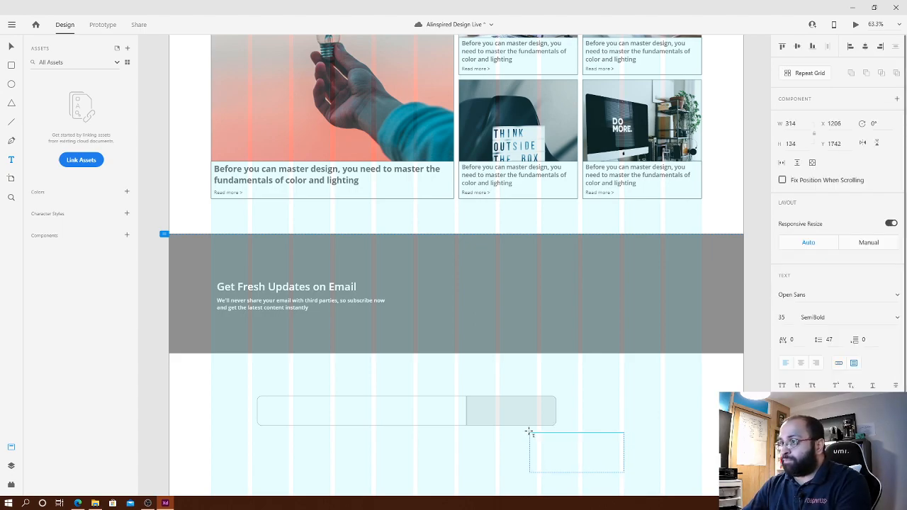
pyautogui.press('Escape')
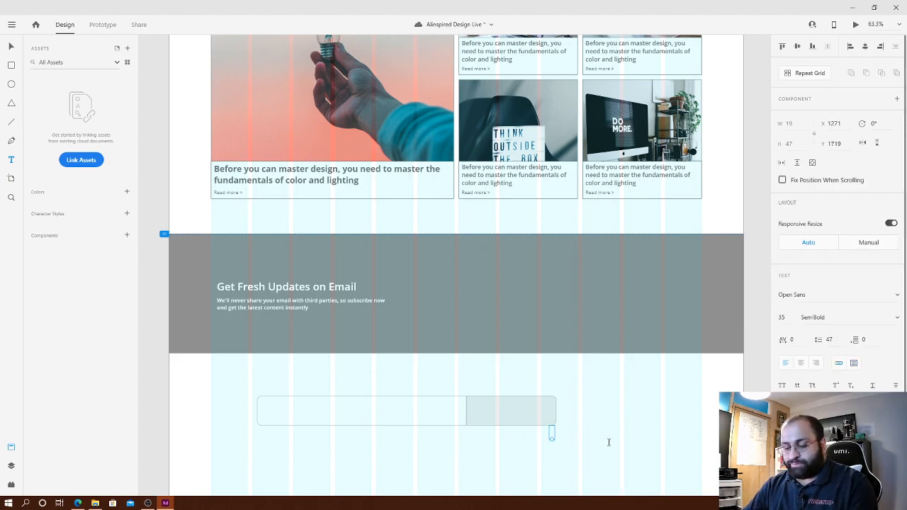
pyautogui.moveTo(618, 472); pyautogui.dragTo(478, 430)
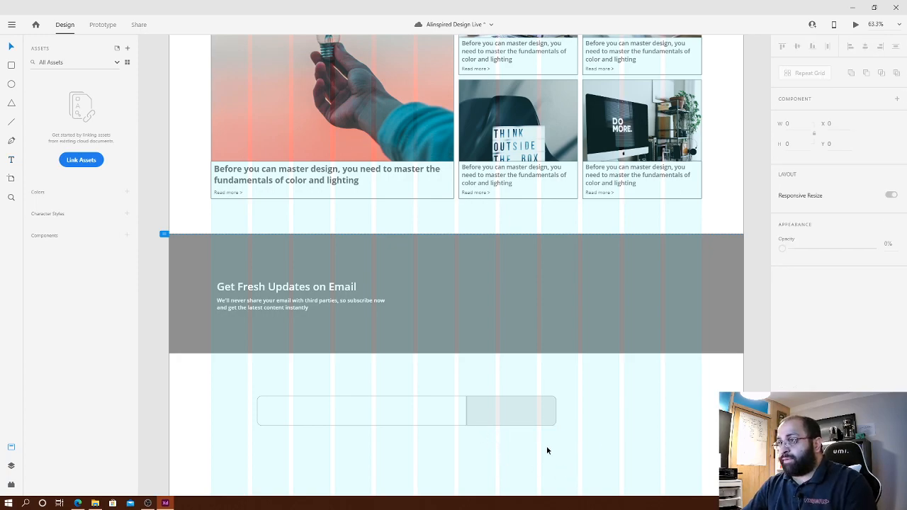
# - Group the two rectangles and move the group onto the grey band beside the heading, at X 770 and Y 1238
pyautogui.moveTo(553, 452); pyautogui.dragTo(366, 410)
pyautogui.hotkey('ctrl', 'g')
pyautogui.moveTo(514, 422); pyautogui.dragTo(653, 314)
pyautogui.hotkey('shift', 'Left')
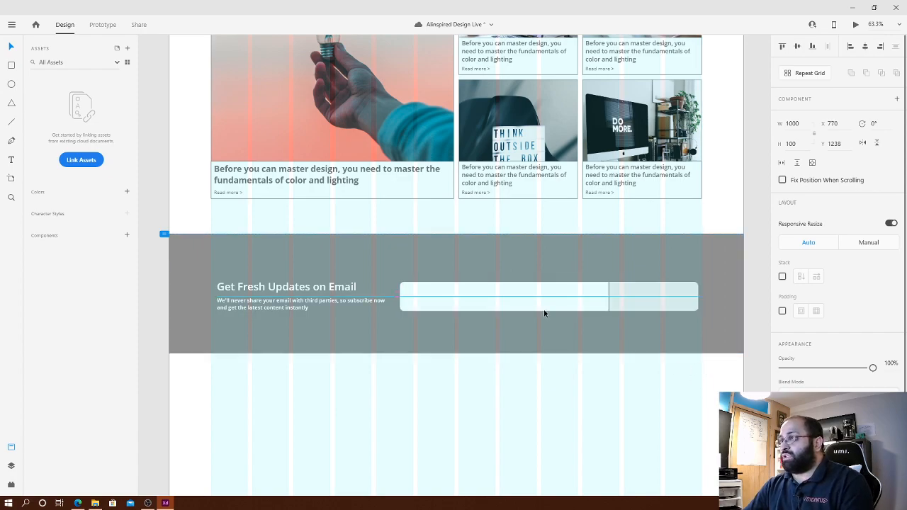
# - Try to narrow the form group from its left edge with automatic and manual responsive resizing, undoing each attempt
pyautogui.moveTo(401, 297); pyautogui.dragTo(442, 296)
pyautogui.hotkey('ctrl', 'z')
pyautogui.click(767, 379)
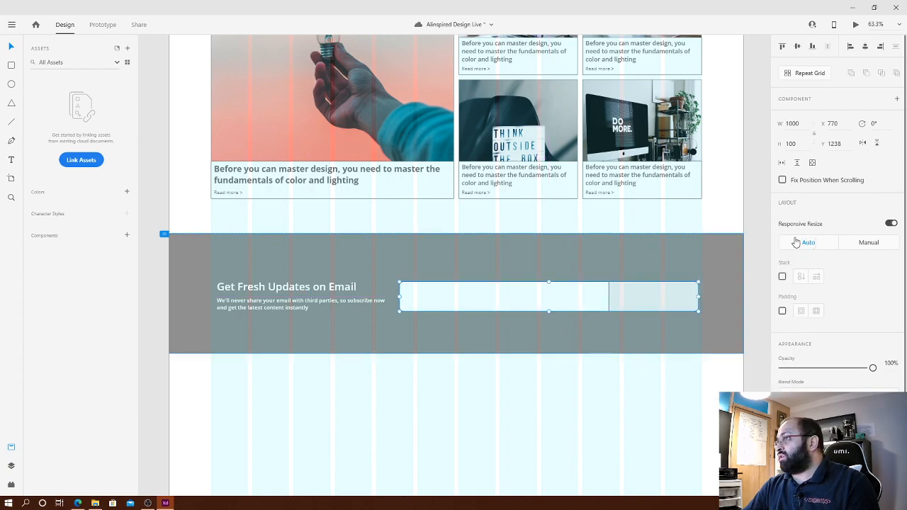
pyautogui.click(850, 243)
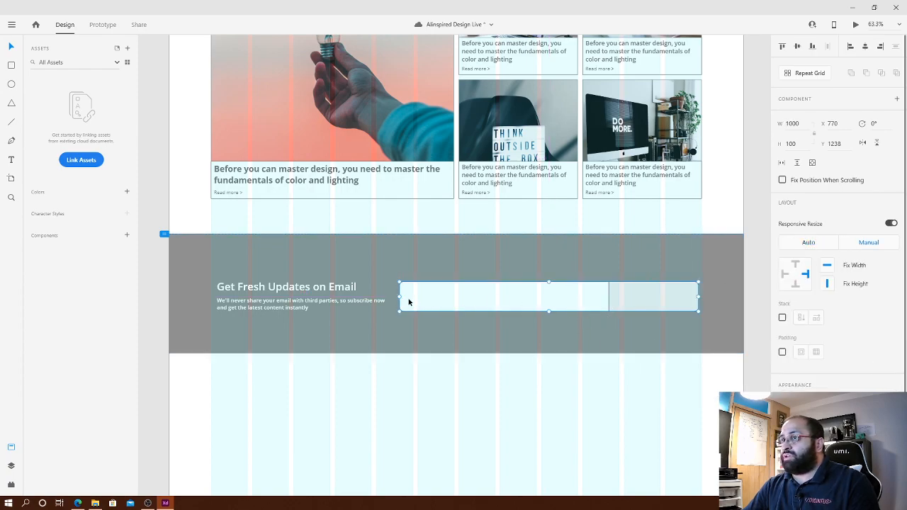
pyautogui.moveTo(400, 297); pyautogui.dragTo(453, 300)
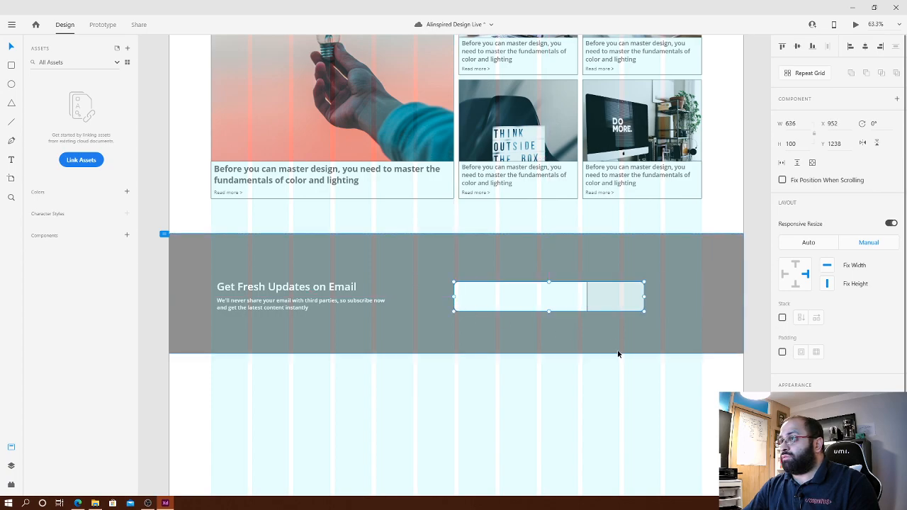
pyautogui.hotkey('ctrl', 'z')
pyautogui.click(637, 413)
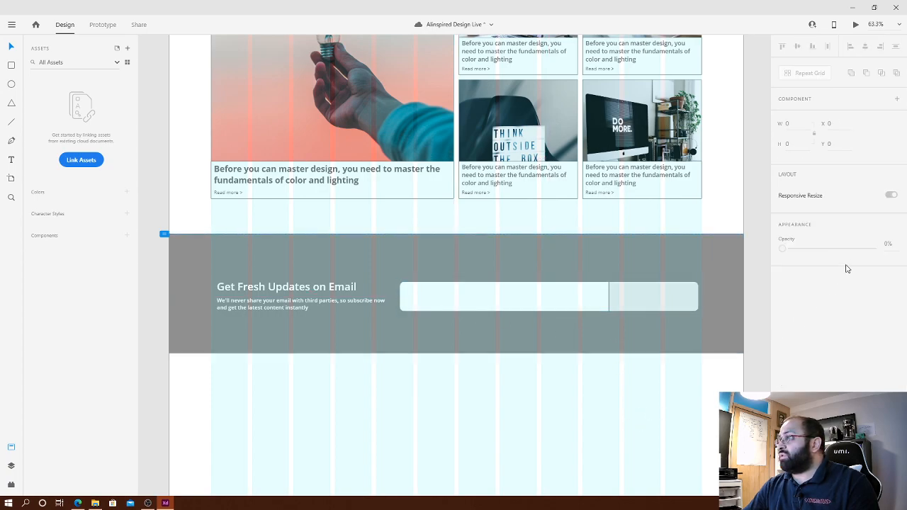
# - Turn off responsive resizing for the form group and scale it down to about 715 by 72 px, keeping its right edge in place
pyautogui.click(632, 307)
pyautogui.click(890, 224)
pyautogui.click(890, 223)
pyautogui.click(807, 242)
pyautogui.click(890, 224)
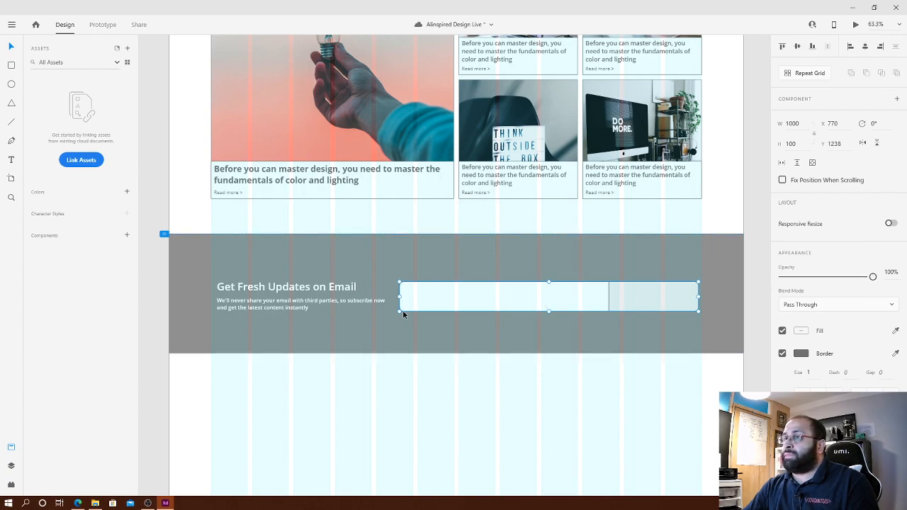
pyautogui.moveTo(399, 296); pyautogui.dragTo(485, 304)
pyautogui.hotkey('ctrl', 'z')
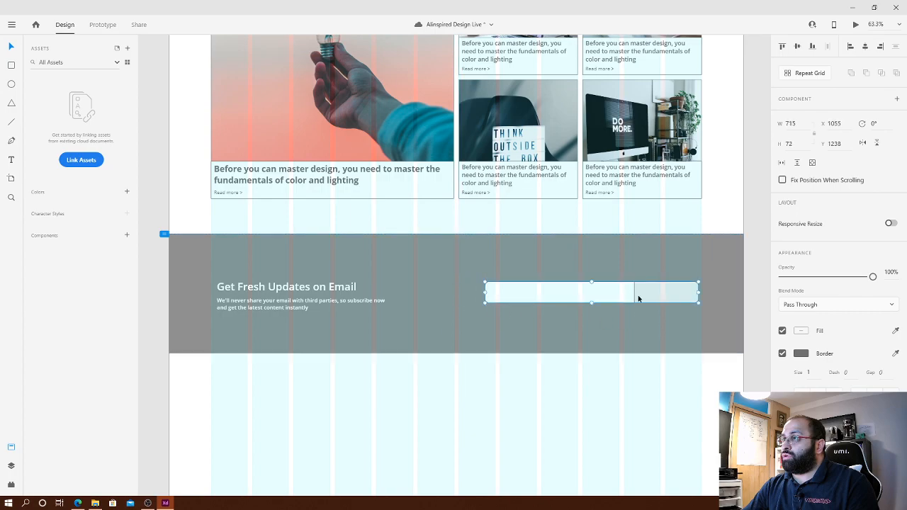
# - Inside the form group, narrow the button from its left edge and widen the input field to about 526 px to meet it
pyautogui.doubleClick(639, 296)
pyautogui.moveTo(633, 292); pyautogui.dragTo(643, 293)
pyautogui.click(628, 296)
pyautogui.click(731, 311)
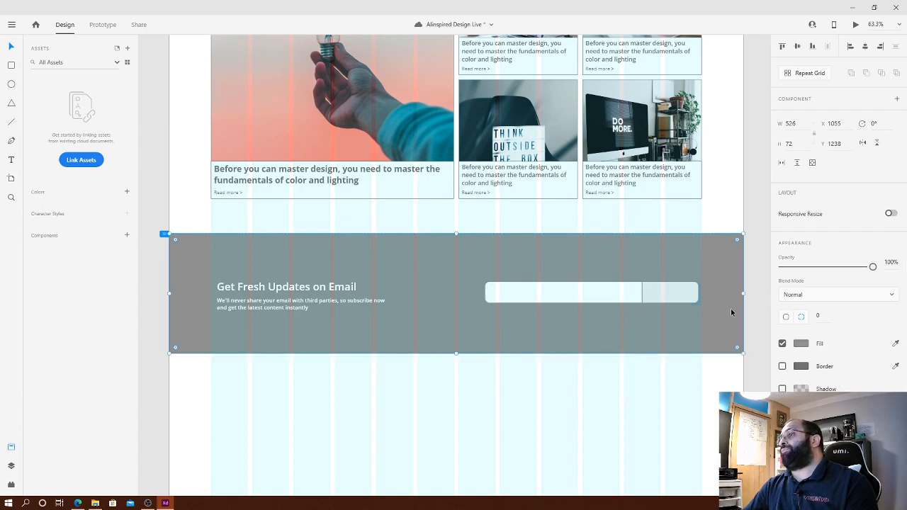
# - Move the form group down to Y 1252 so it is vertically centred in the grey band
pyautogui.click(600, 302)
pyautogui.moveTo(664, 301); pyautogui.dragTo(666, 303)
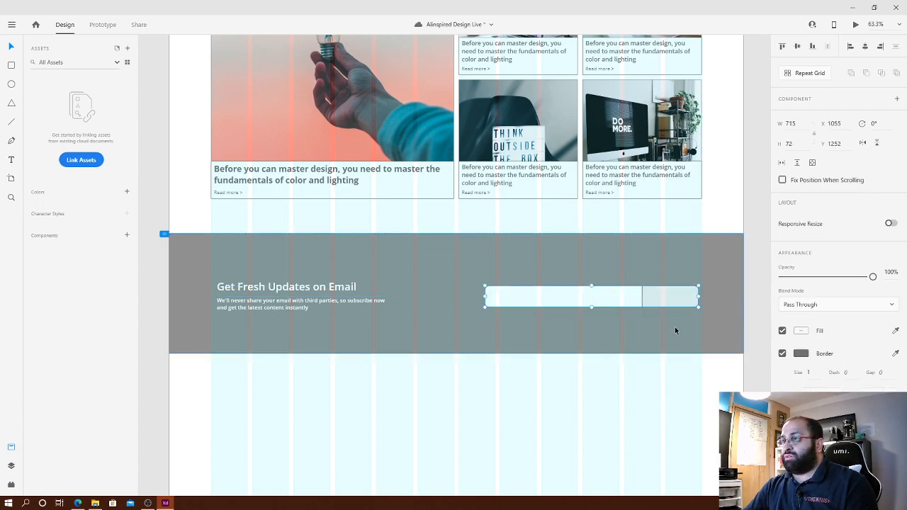
pyautogui.click(588, 478)
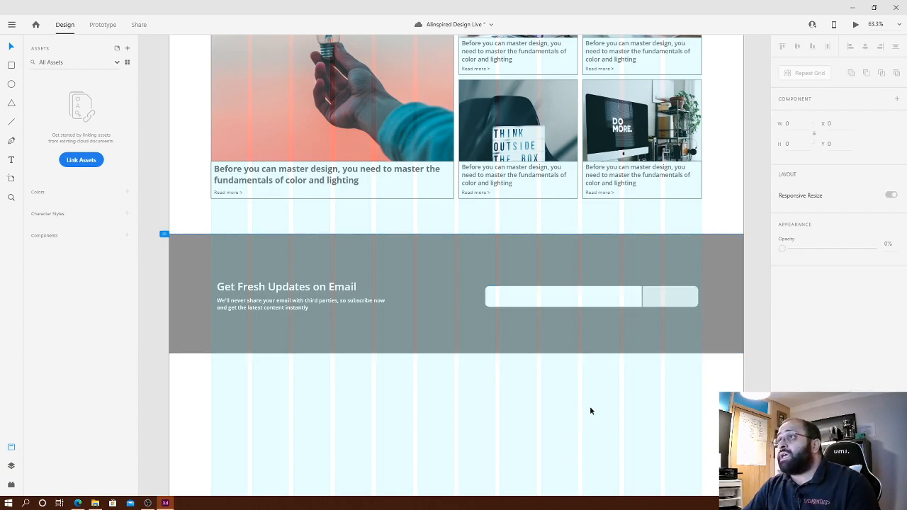
# - Add the text "Enter email" in black #000000 in the empty area below the grey band
pyautogui.press('t')
pyautogui.click(417, 386)
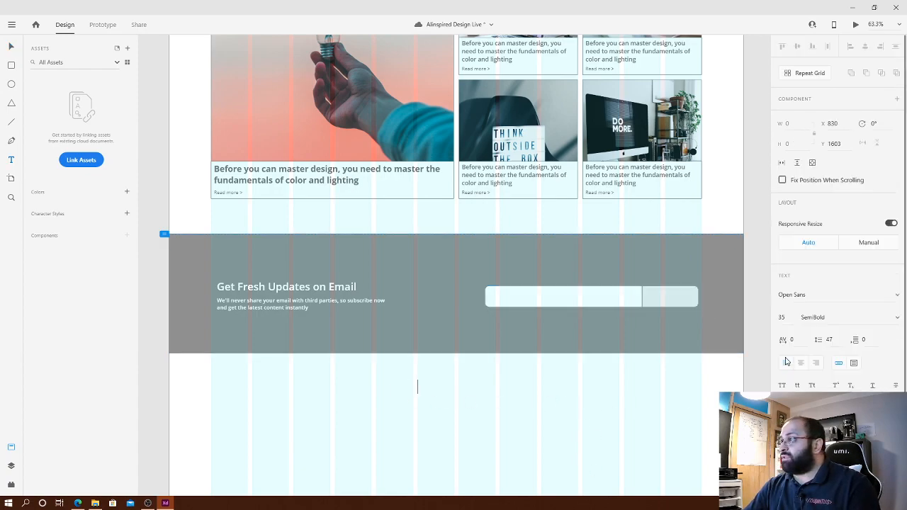
pyautogui.click(790, 479)
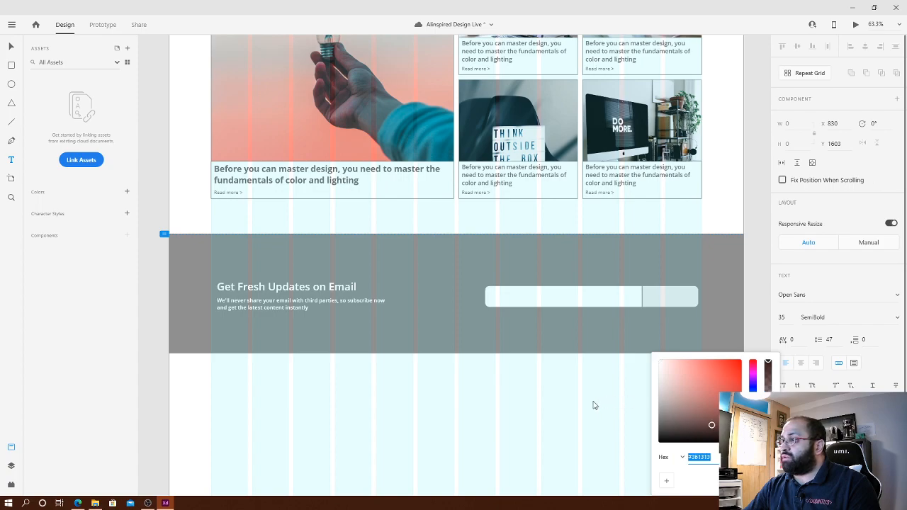
pyautogui.click(449, 402)
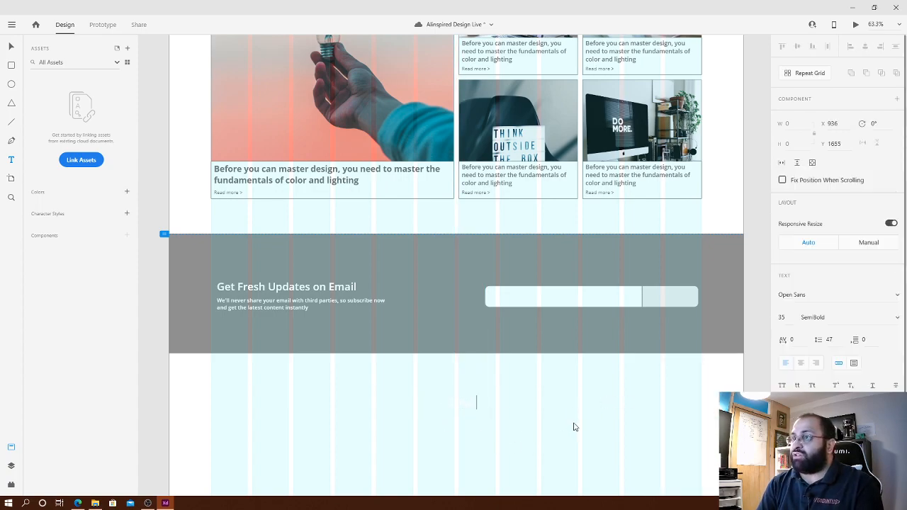
pyautogui.hotkey('ctrl', 'a')
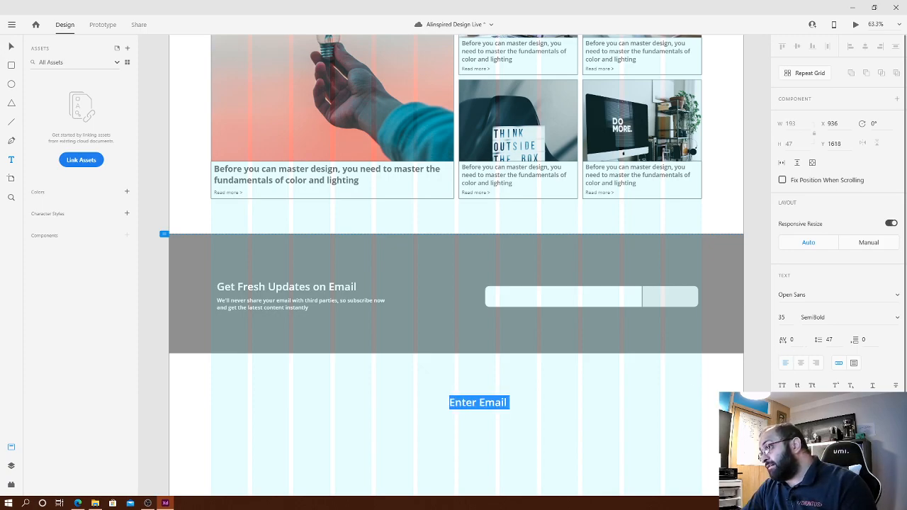
pyautogui.click(791, 479)
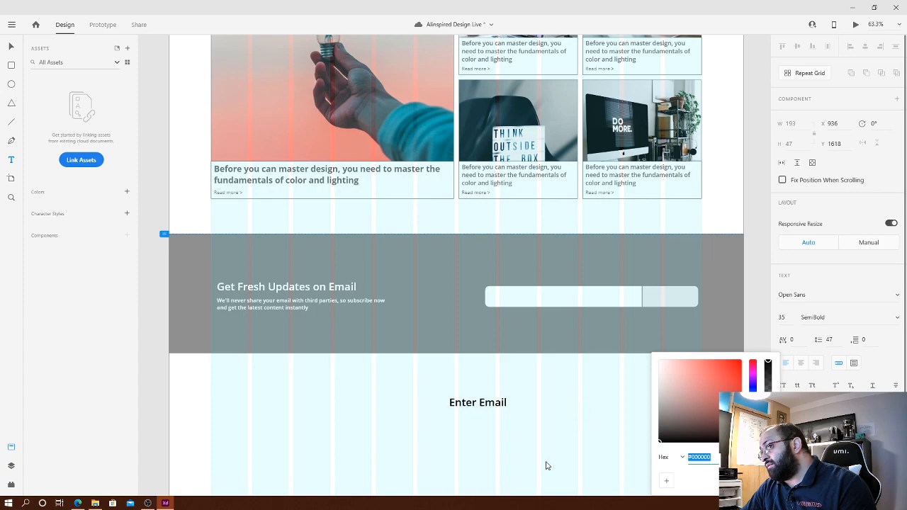
pyautogui.click(478, 403)
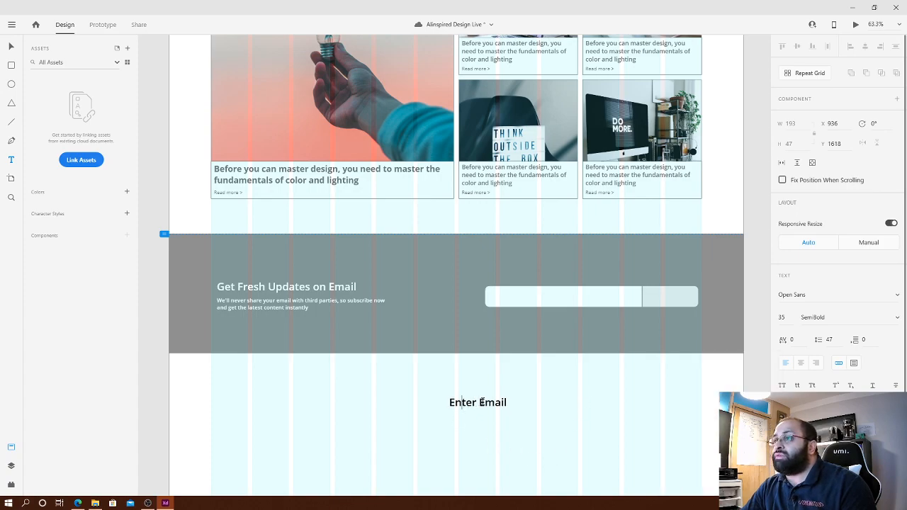
pyautogui.press('Delete')
pyautogui.write('e')
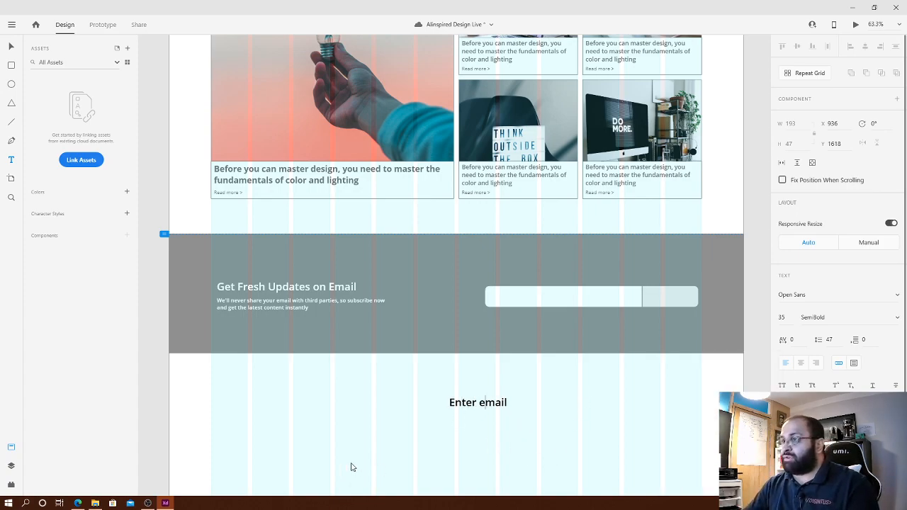
pyautogui.click(11, 48)
pyautogui.click(337, 415)
# - Copy the hex colour value of the Logo text in the header
pyautogui.scroll(2, 408, 389)
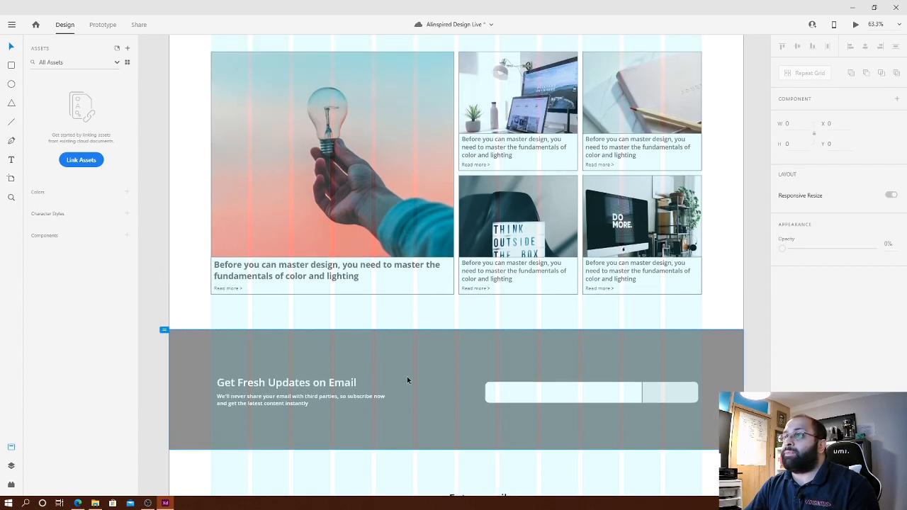
pyautogui.scroll(1, 323, 153)
pyautogui.click(224, 75)
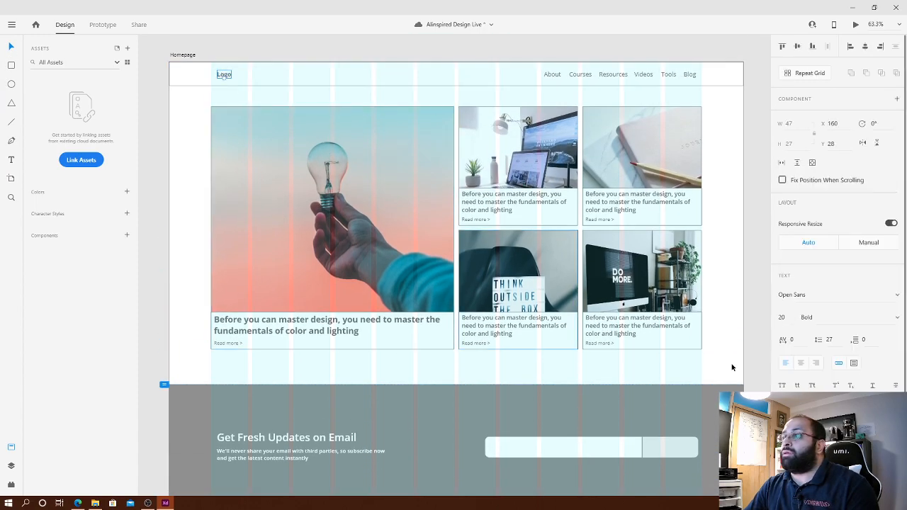
pyautogui.click(784, 462)
pyautogui.hotkey('ctrl', 'c')
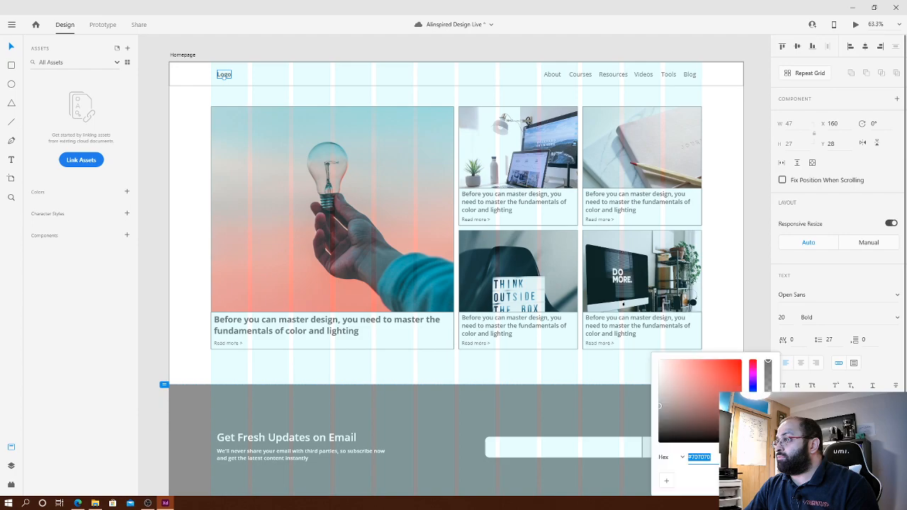
# - Apply the copied colour #707070 to the "Enter email" text and save it as a swatch
pyautogui.scroll(-2, 495, 425)
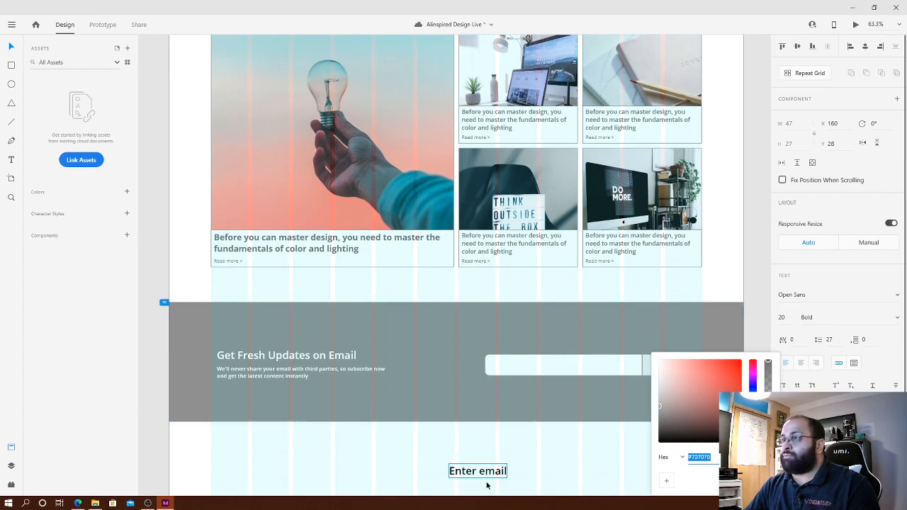
pyautogui.click(495, 480)
pyautogui.click(783, 462)
pyautogui.hotkey('ctrl', 'v')
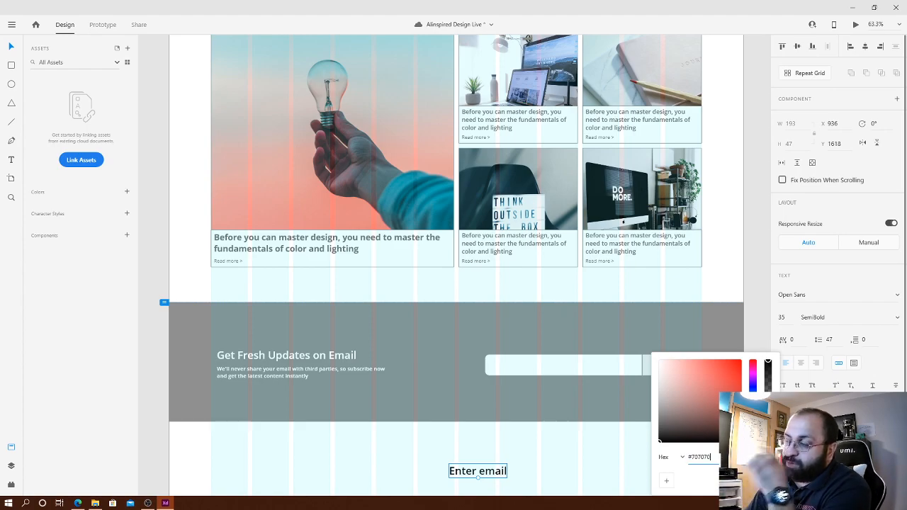
pyautogui.click(667, 482)
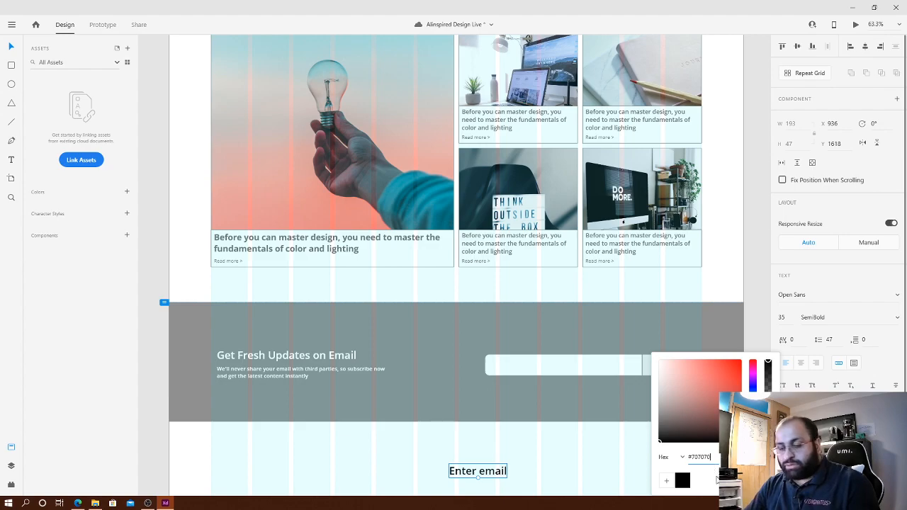
pyautogui.hotkey('ctrl', 'z')
pyautogui.press('Return')
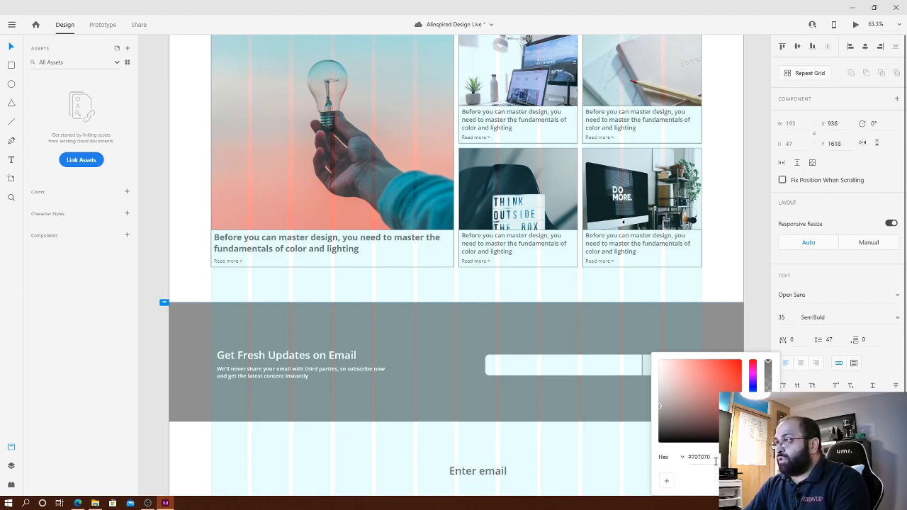
pyautogui.click(666, 481)
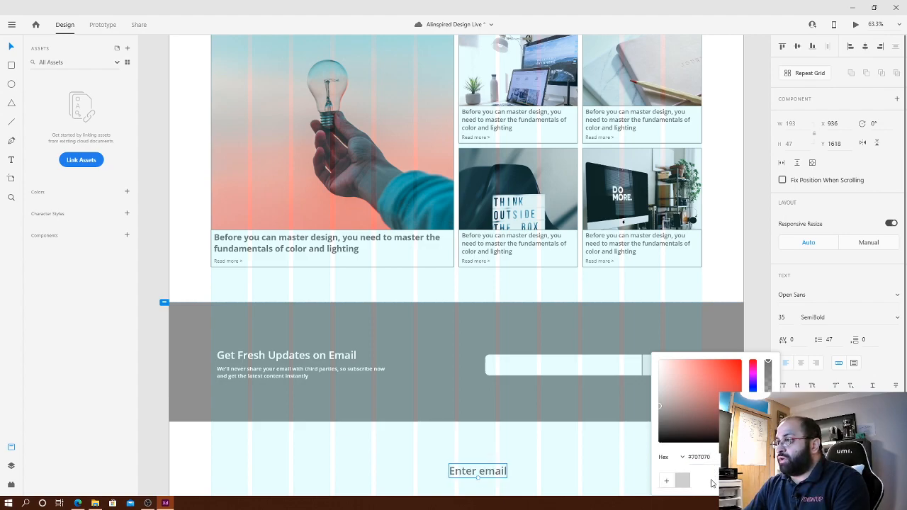
pyautogui.click(580, 473)
# - Set the "Enter email" text to Regular weight at font size 20
pyautogui.scroll(-1, 573, 483)
pyautogui.click(476, 458)
pyautogui.click(816, 320)
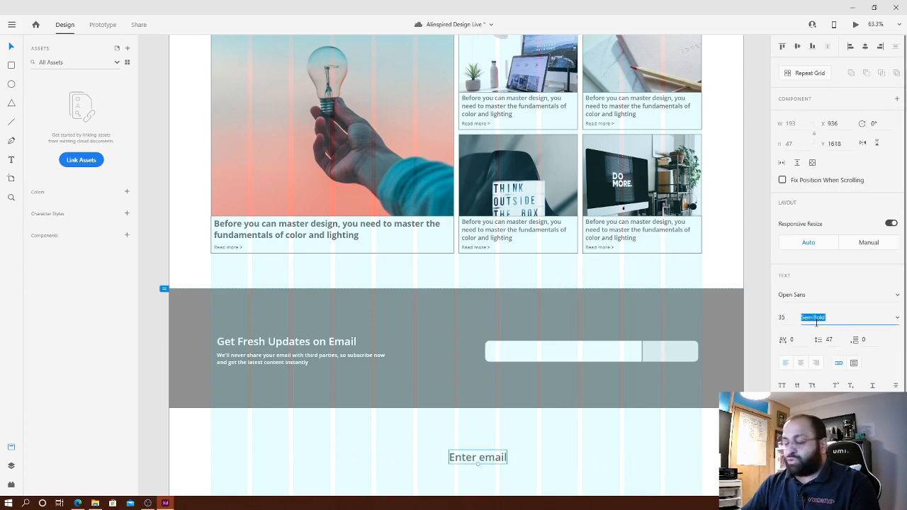
pyautogui.write('Regular')
pyautogui.hotkey('shift', 'Tab')
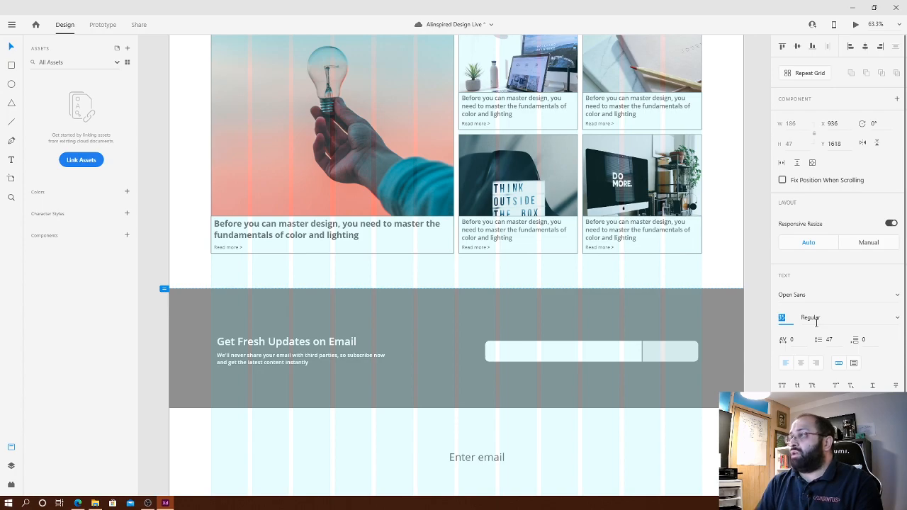
pyautogui.write('25')
pyautogui.press('Return')
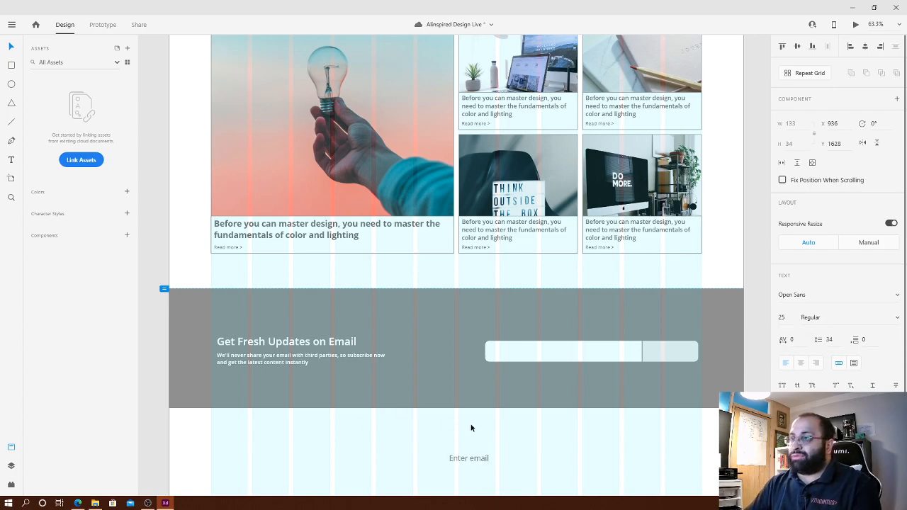
pyautogui.click(787, 320)
pyautogui.write('20')
pyautogui.press('Return')
# - Place the "Enter email" text inside the input field and put a copy reading "Sign up" in the middle of the button
pyautogui.moveTo(468, 461); pyautogui.dragTo(680, 358)
pyautogui.click(591, 462)
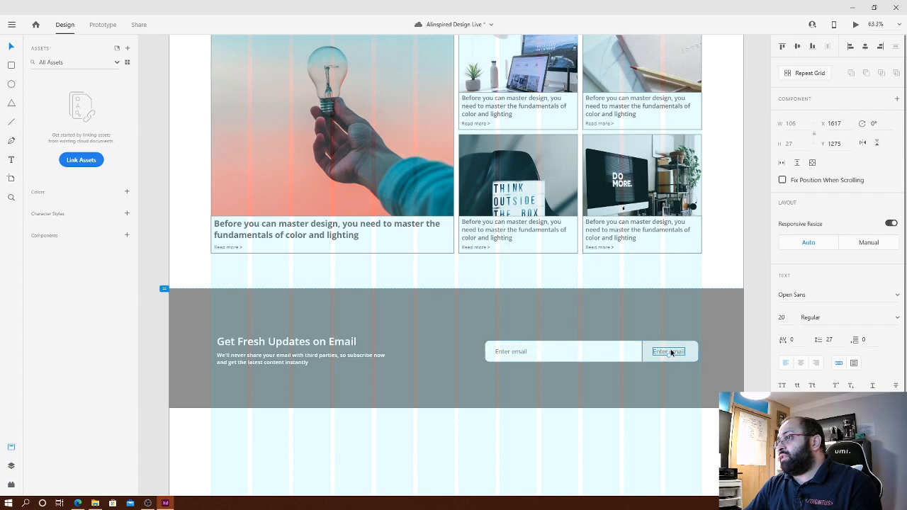
pyautogui.doubleClick(672, 353)
pyautogui.write('Sign up')
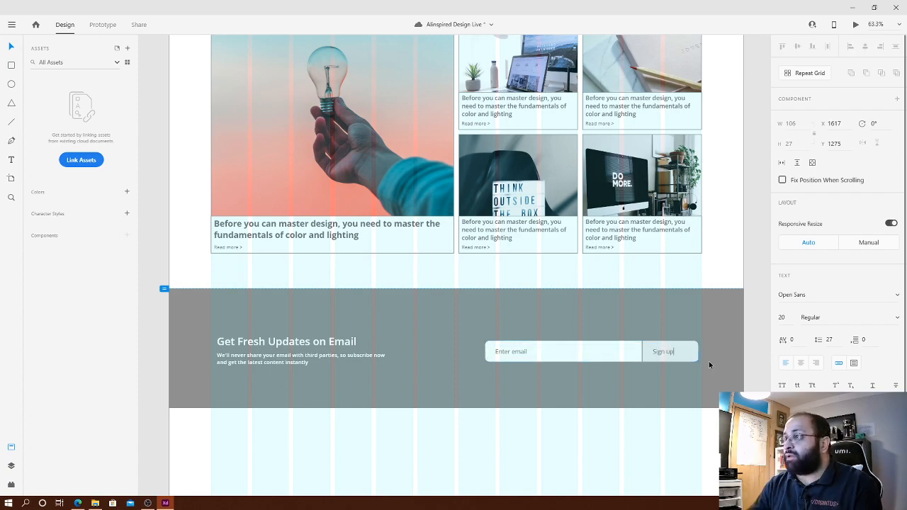
pyautogui.press('Escape')
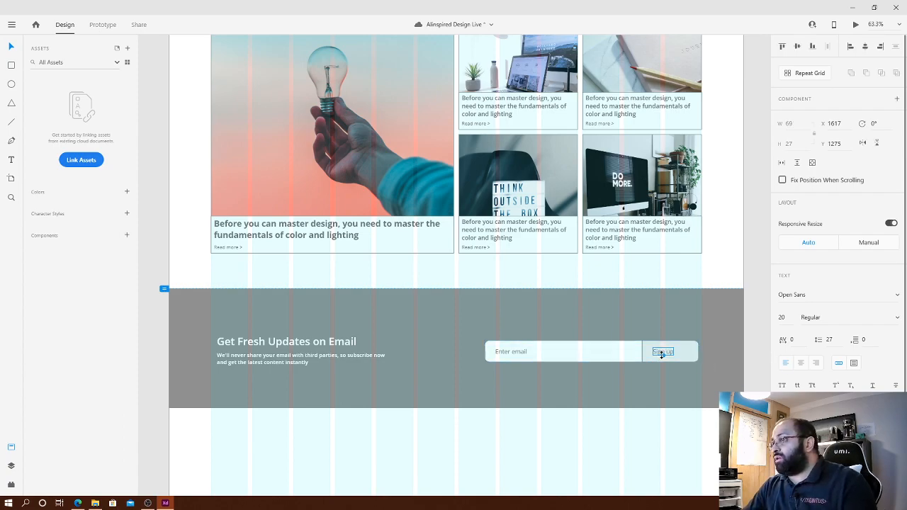
pyautogui.moveTo(665, 354); pyautogui.dragTo(676, 352)
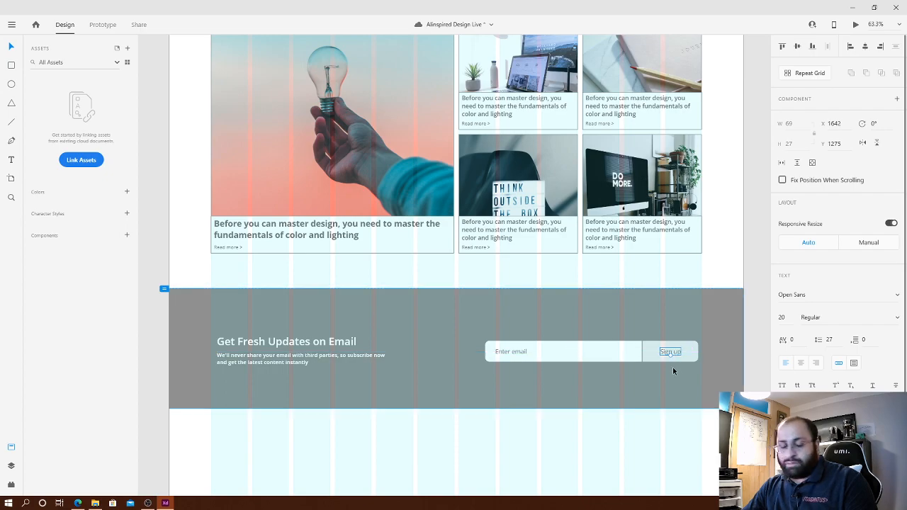
# - Cut the "Sign up" text and paste it inside the form group, placing it over the button
pyautogui.hotkey('ctrl', 'x')
pyautogui.click(661, 353)
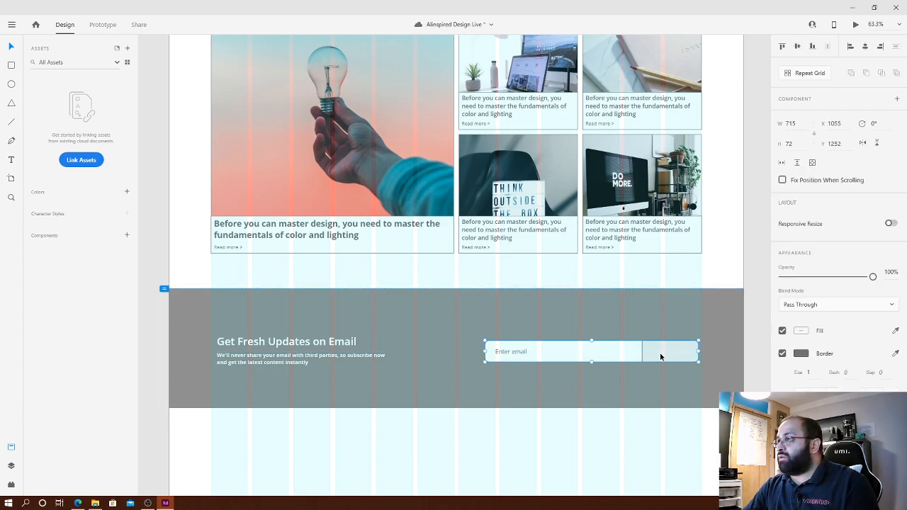
pyautogui.doubleClick(660, 356)
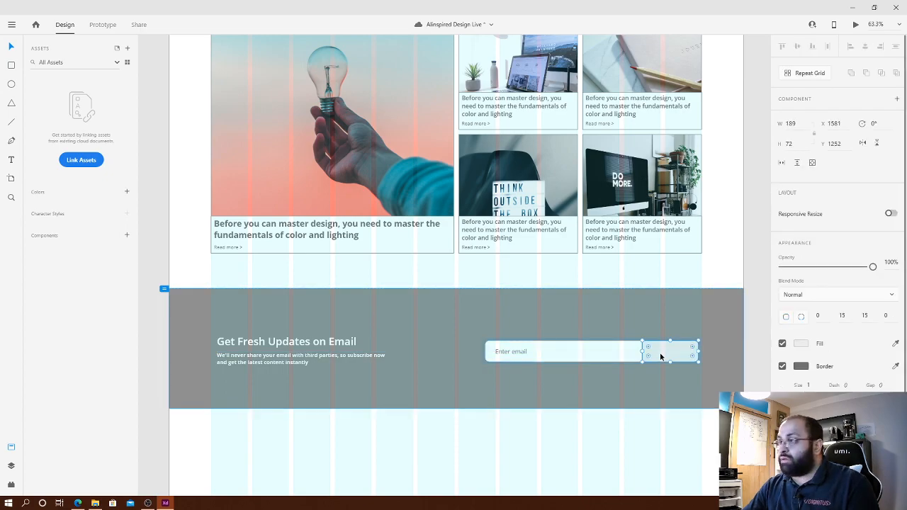
pyautogui.hotkey('ctrl', 'v')
pyautogui.moveTo(675, 353)
pyautogui.mouseDown()
pyautogui.moveTo(657, 355)
pyautogui.moveTo(685, 354)
pyautogui.moveTo(670, 354)
pyautogui.mouseUp()
# - Align the "Sign up" text to the button's horizontal and vertical centre
pyautogui.scroll(5, 675, 356)
pyautogui.click(684, 328)
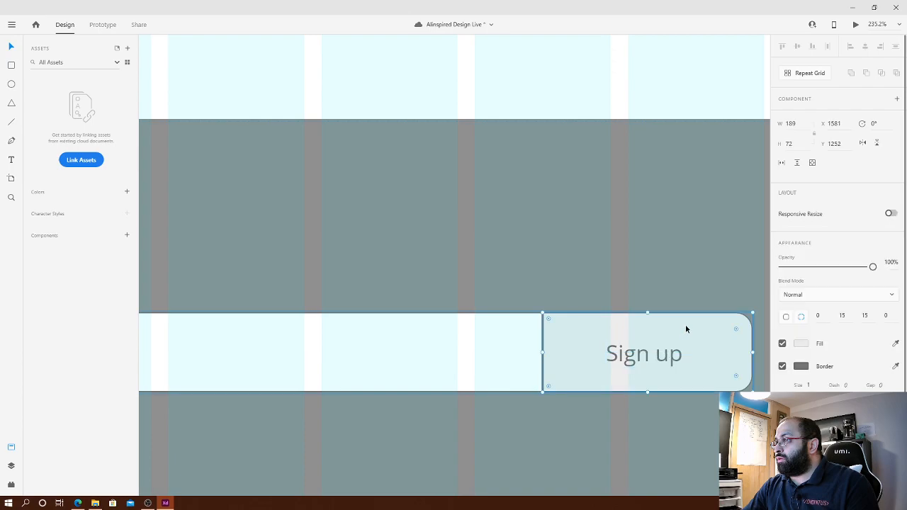
pyautogui.keyDown('shift'); pyautogui.click(658, 359); pyautogui.keyUp('shift')
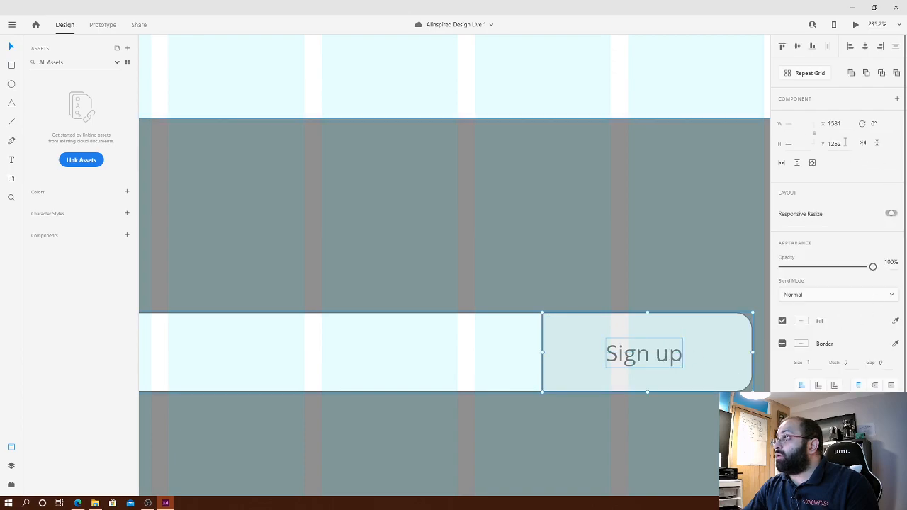
pyautogui.click(865, 48)
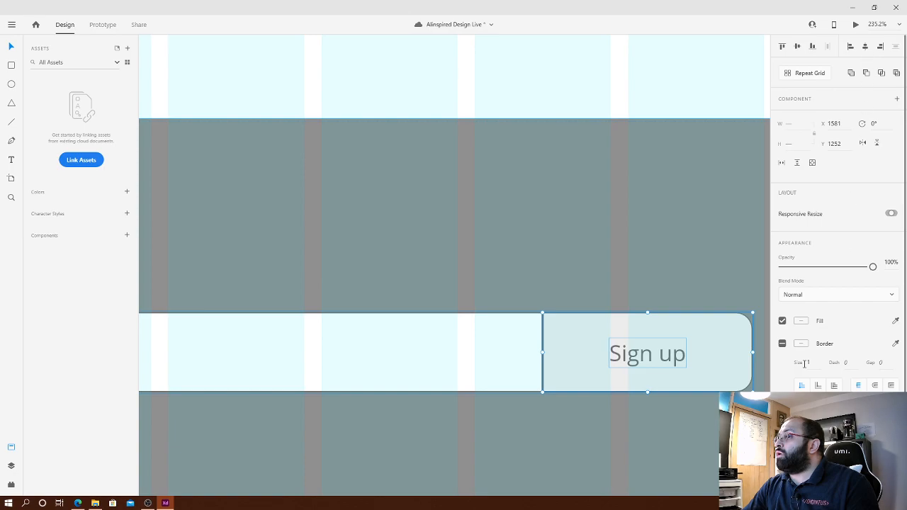
pyautogui.click(797, 46)
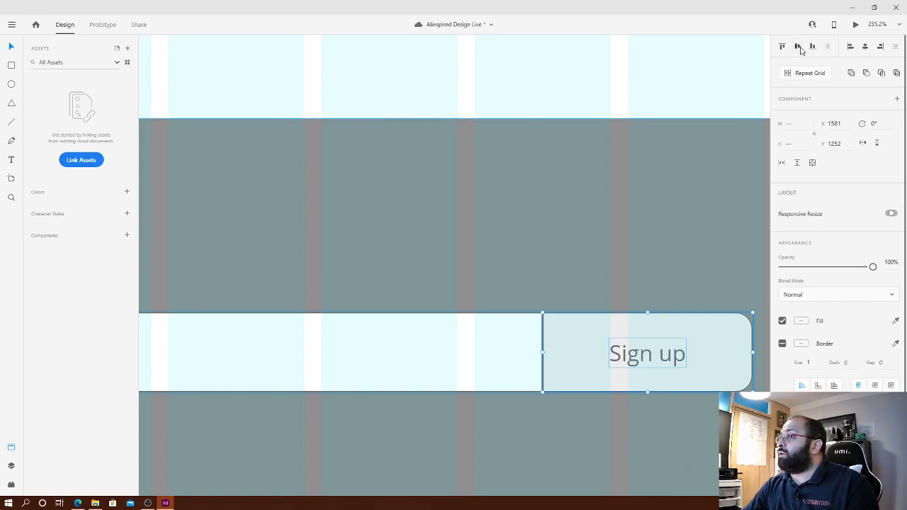
pyautogui.click(676, 69)
pyautogui.click(560, 379)
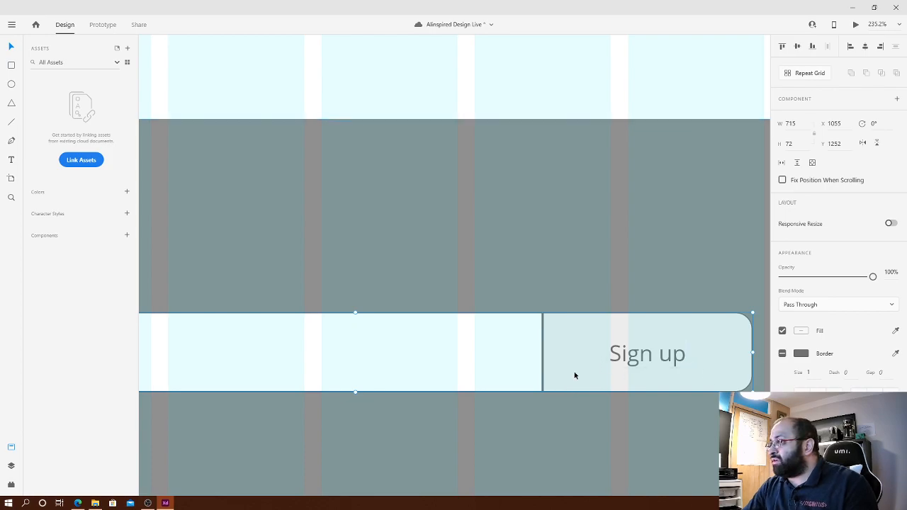
pyautogui.click(571, 422)
# - Turn off the layout grid on the Homepage artboard
pyautogui.scroll(-2, 543, 390)
pyautogui.scroll(-8, 546, 389)
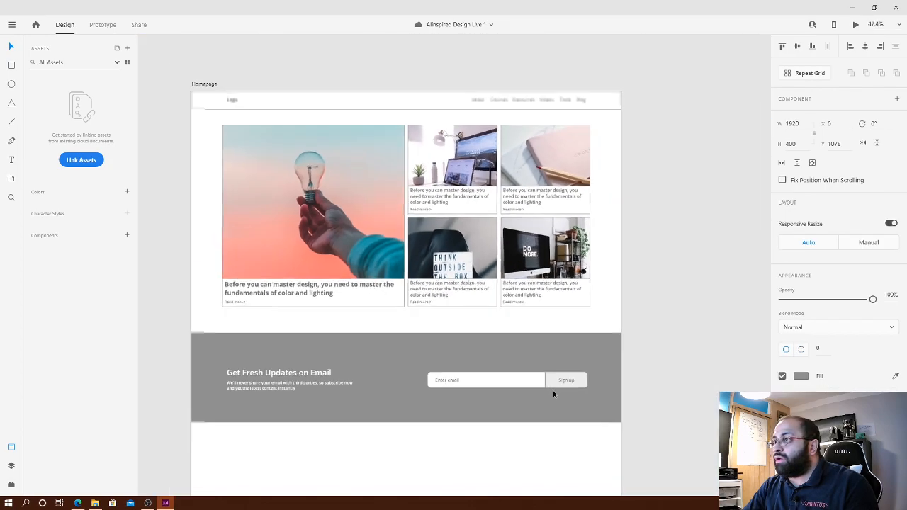
pyautogui.scroll(-3, 516, 460)
pyautogui.scroll(3, 466, 296)
pyautogui.moveTo(510, 297); pyautogui.dragTo(505, 468)
pyautogui.click(211, 68)
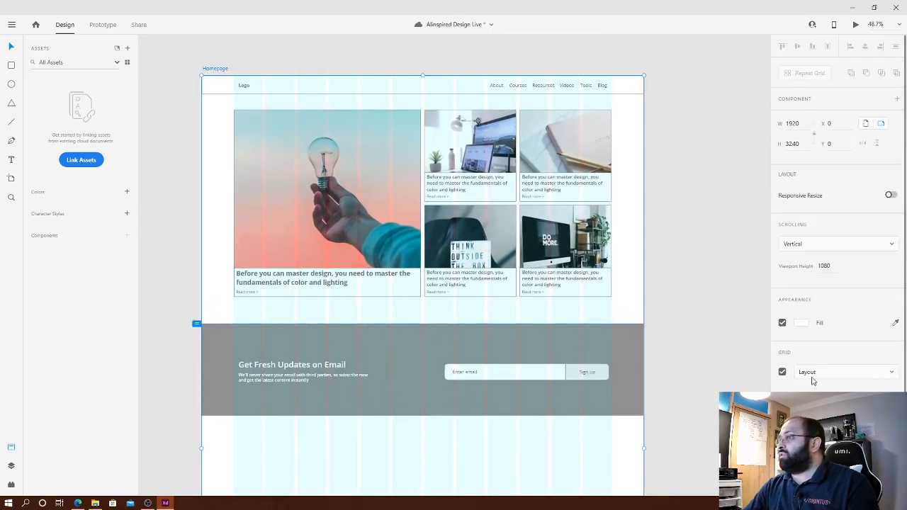
pyautogui.click(782, 372)
pyautogui.click(715, 340)
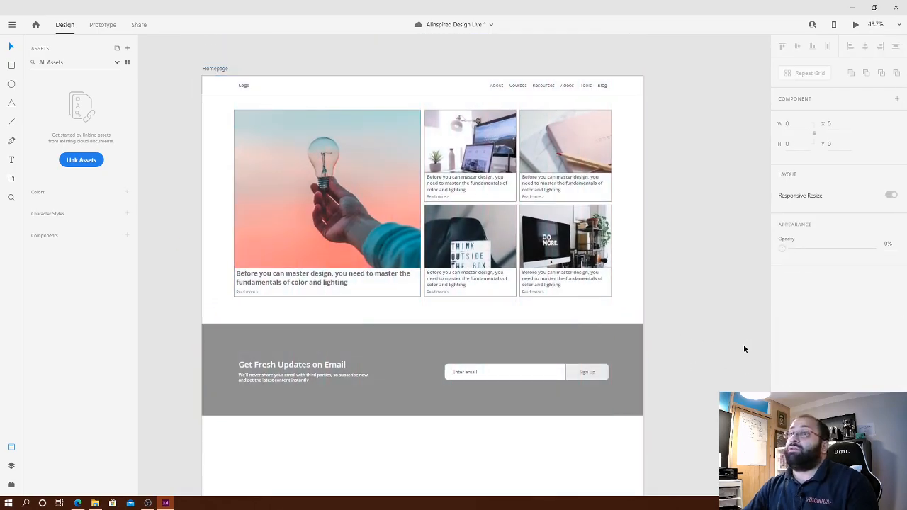
# - Set the grey sign-up band's height to 300 px
pyautogui.click(557, 333)
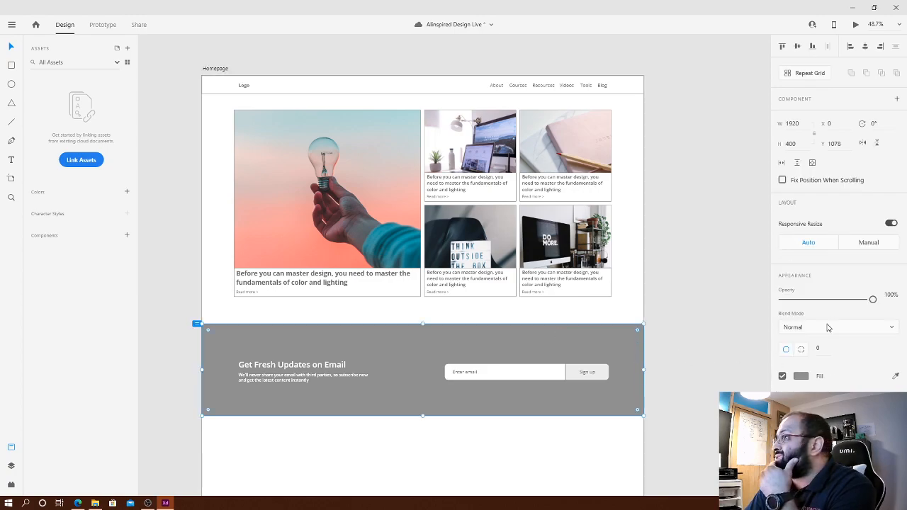
pyautogui.click(792, 143)
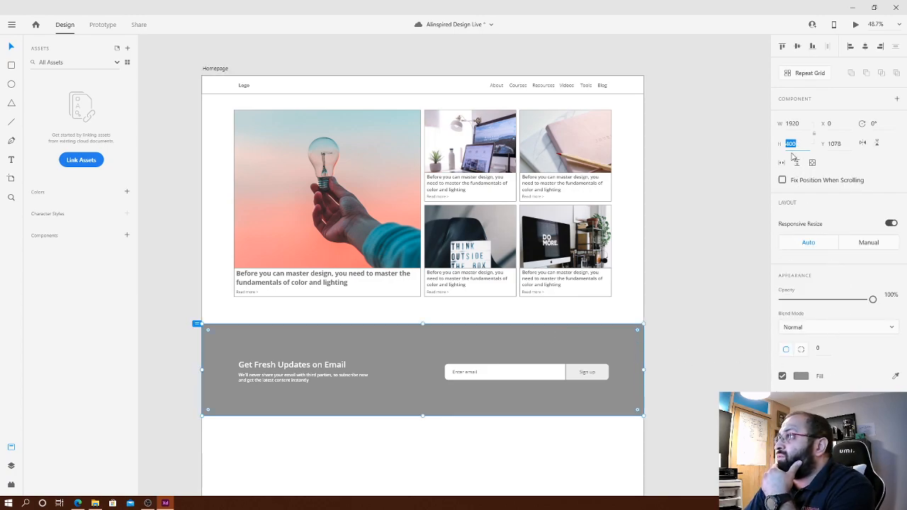
pyautogui.write('300')
pyautogui.press('Return')
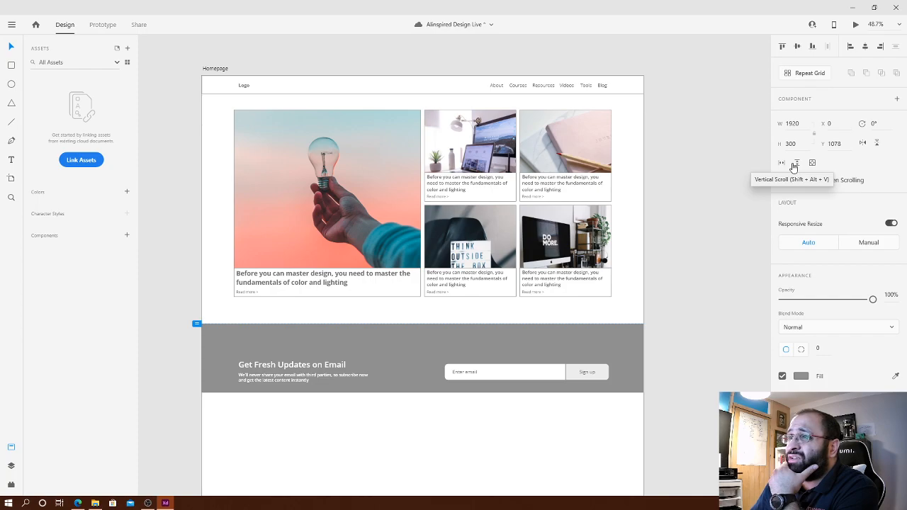
# - Move the heading, note and form up to the band's vertical centre, with the heading at Y 1176, and group them with the band
pyautogui.click(536, 429)
pyautogui.moveTo(592, 425); pyautogui.dragTo(231, 339)
pyautogui.keyDown('shift'); pyautogui.click(408, 344); pyautogui.keyUp('shift')
pyautogui.moveTo(312, 377); pyautogui.dragTo(312, 364)
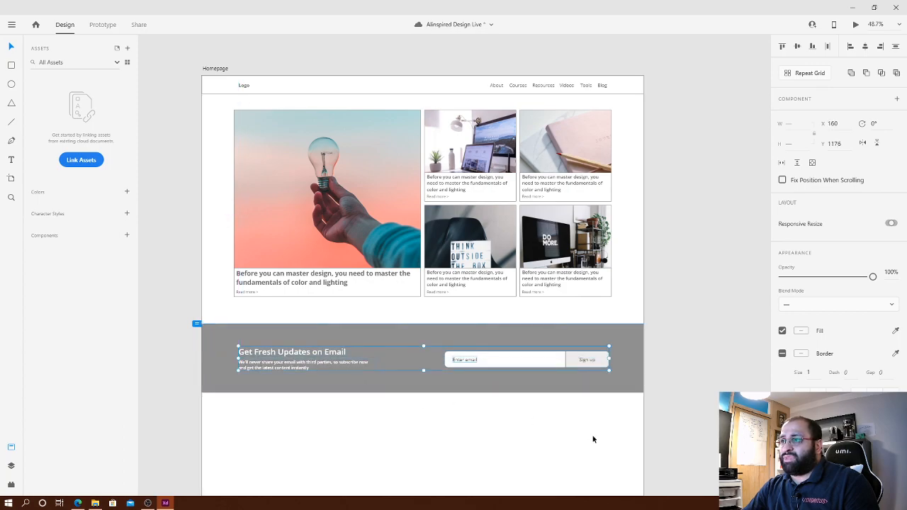
pyautogui.moveTo(722, 437); pyautogui.dragTo(161, 339)
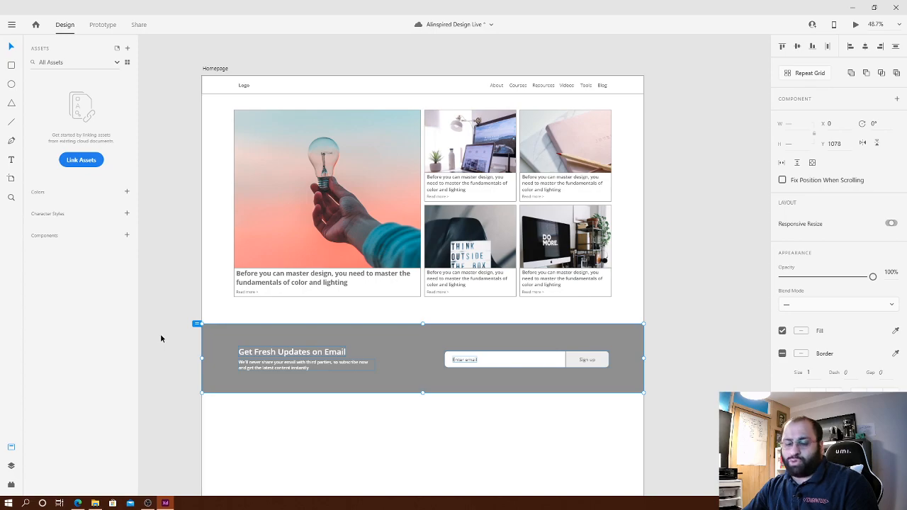
pyautogui.hotkey('ctrl', 'g')
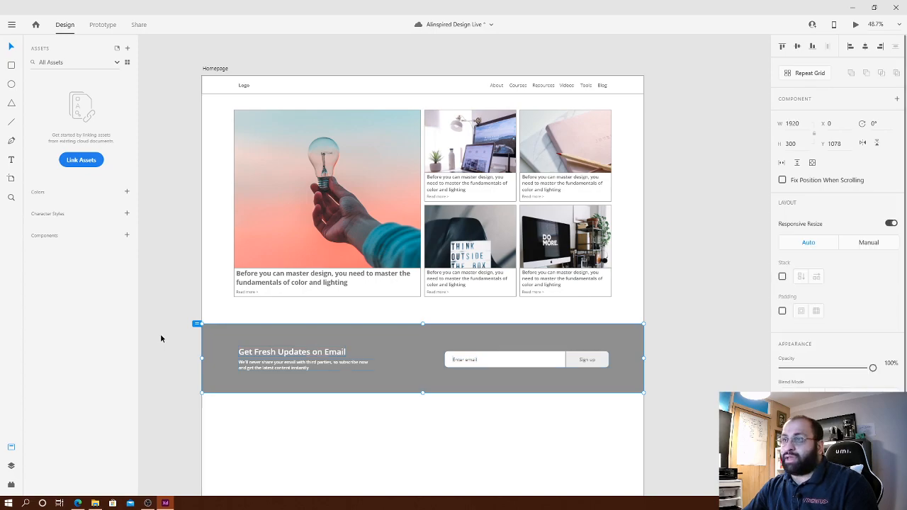
# - Draw a rectangle about 66 by 69 px at Y 80, filling the gap between the header and the large photo
pyautogui.click(11, 65)
pyautogui.scroll(1, 328, 92)
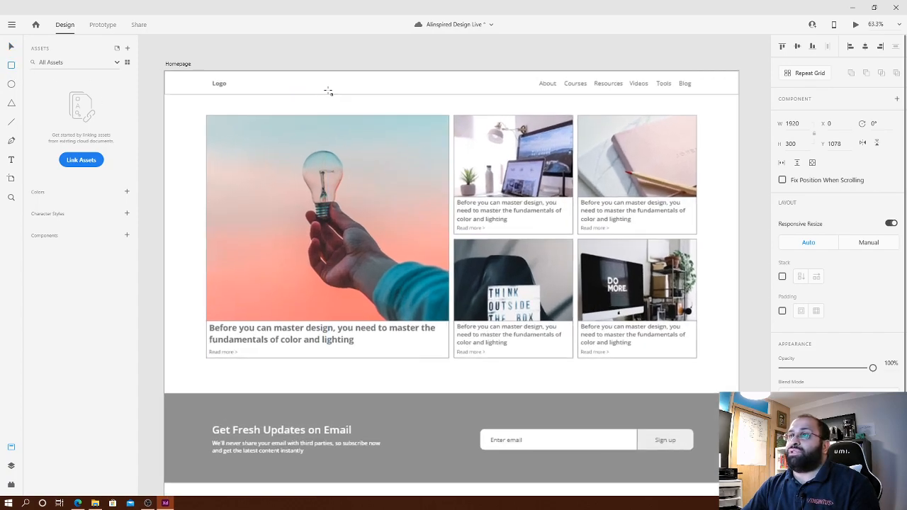
pyautogui.scroll(5, 328, 91)
pyautogui.moveTo(364, 97); pyautogui.dragTo(405, 149)
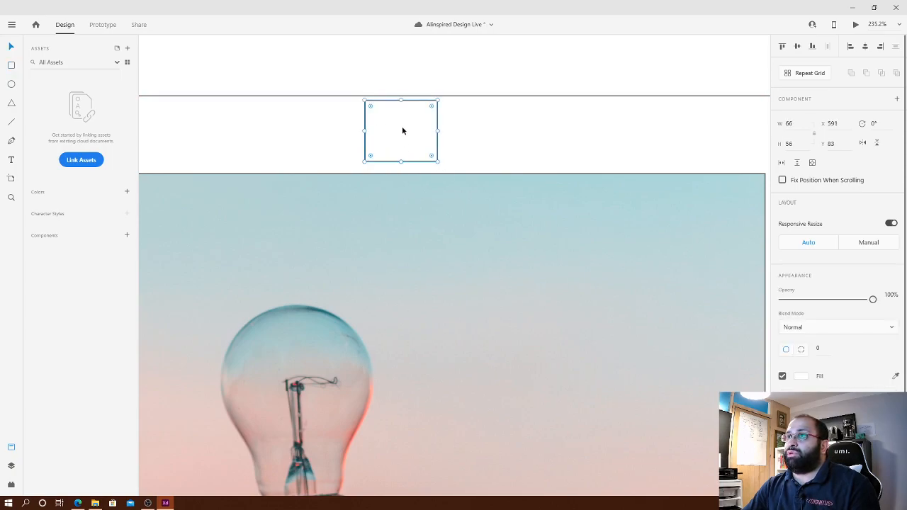
pyautogui.moveTo(400, 99); pyautogui.dragTo(400, 96)
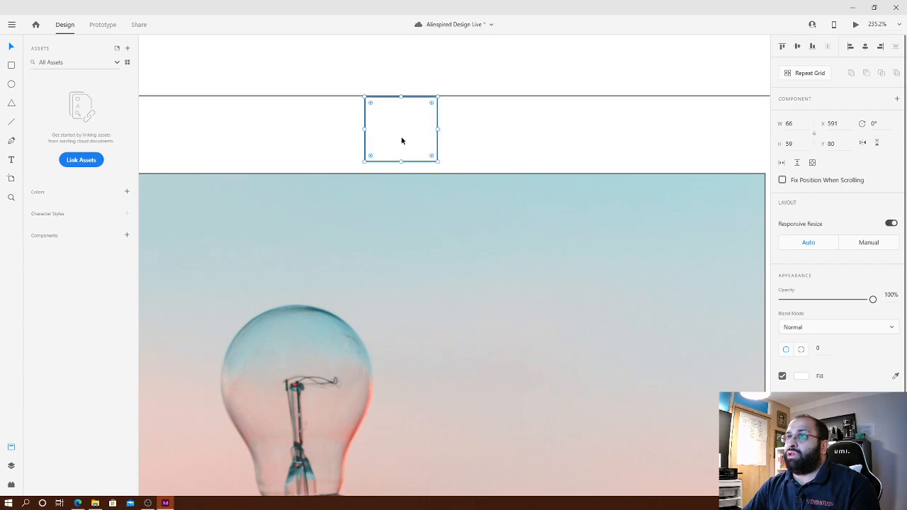
pyautogui.moveTo(399, 161); pyautogui.dragTo(398, 176)
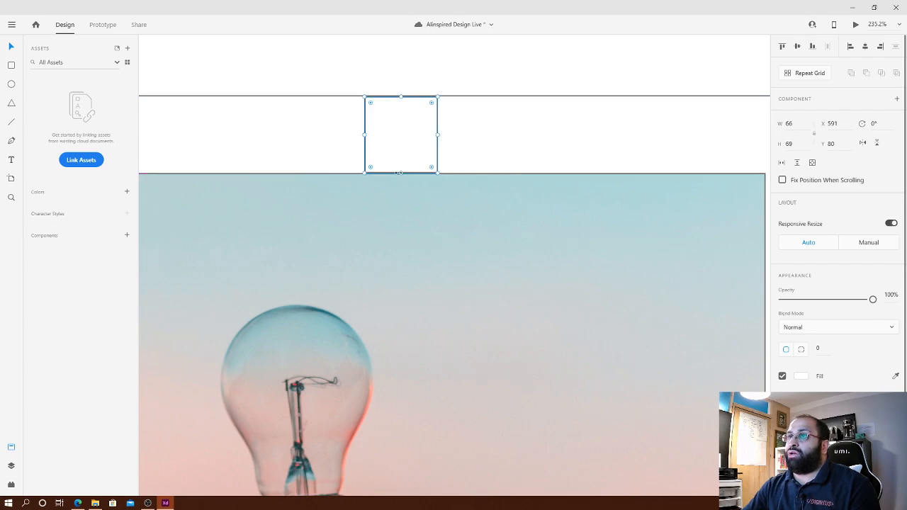
# - Move the email sign-up section up to Y 1030, using the spacer rectangle placed beneath the photos at Y 961 as the gap, and delete the spacer
pyautogui.scroll(-5, 407, 147)
pyautogui.scroll(-1, 407, 146)
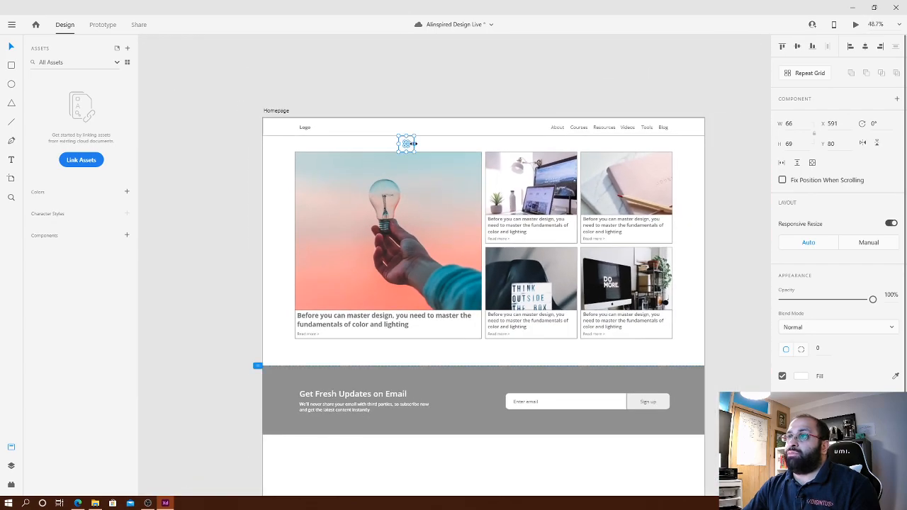
pyautogui.moveTo(413, 142); pyautogui.dragTo(401, 345)
pyautogui.moveTo(477, 410); pyautogui.dragTo(470, 395)
pyautogui.click(396, 346)
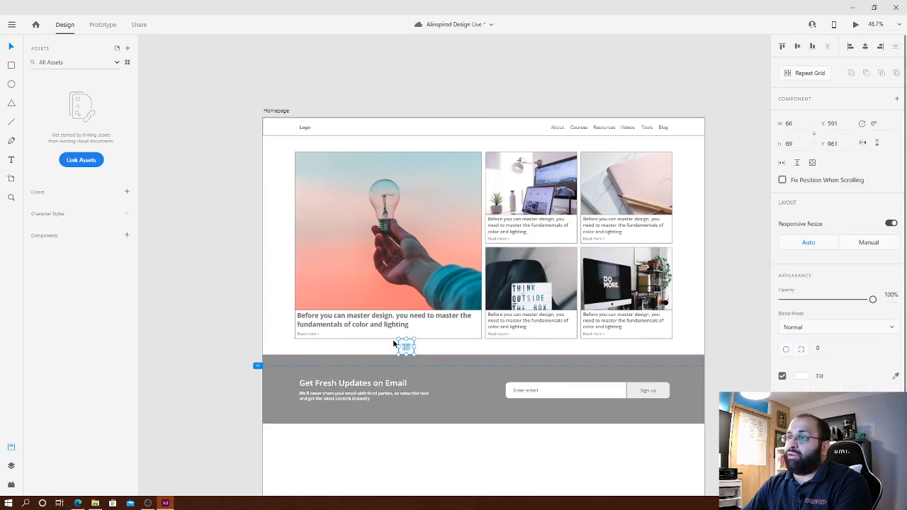
pyautogui.press('Delete')
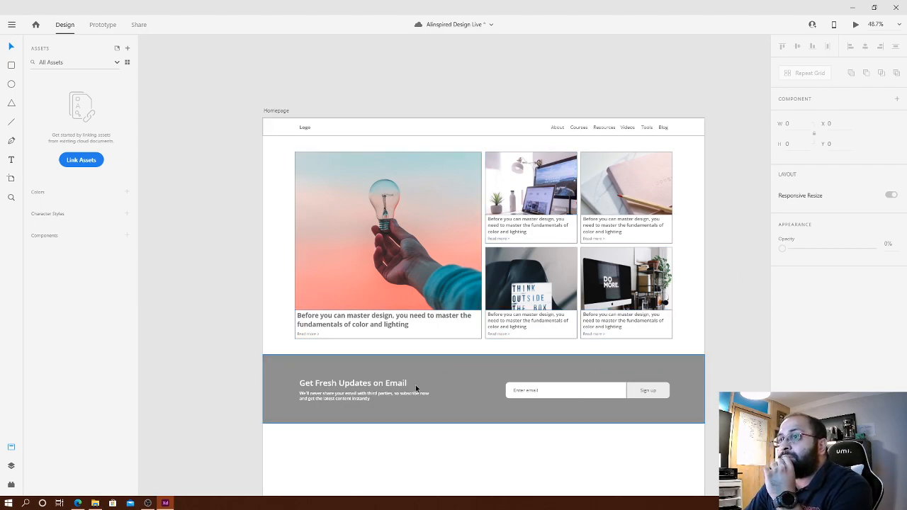
# - Review the homepage layout from the header to the email sign-up section and the empty area below it
pyautogui.click(298, 360)
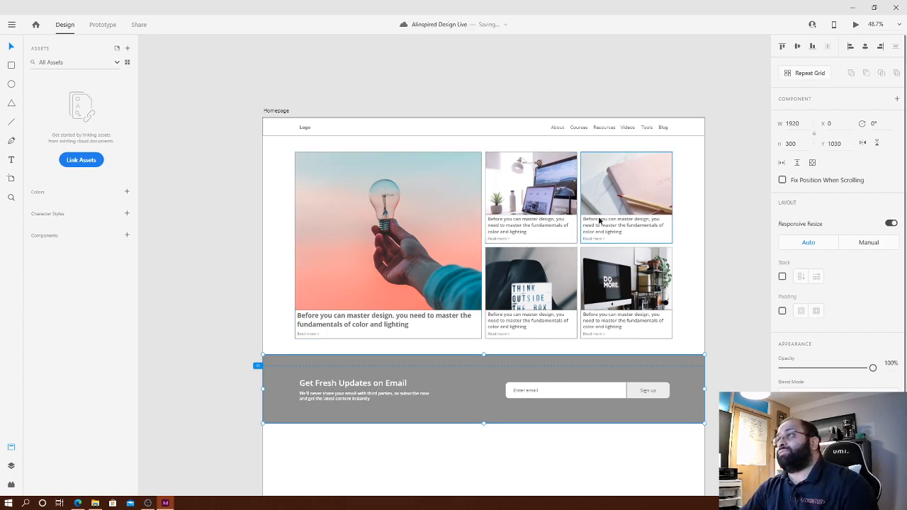
pyautogui.moveTo(685, 240); pyautogui.dragTo(632, 195)
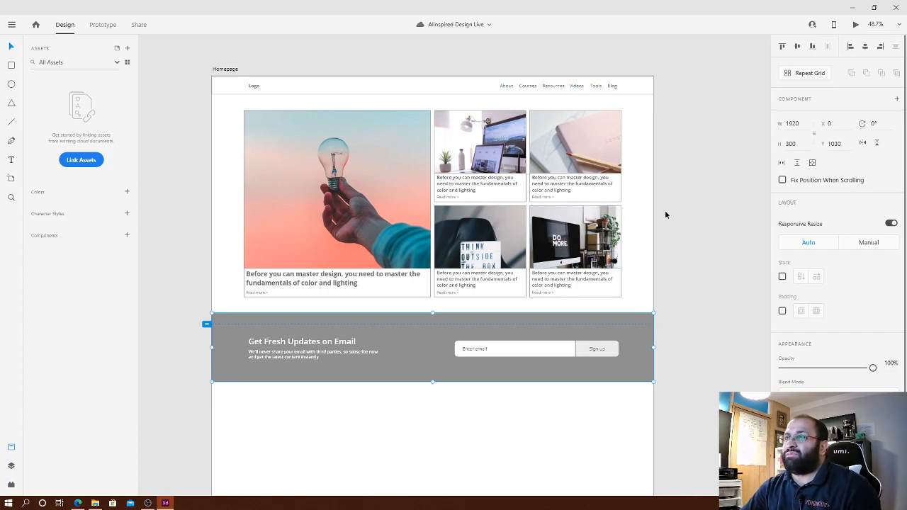
pyautogui.click(673, 250)
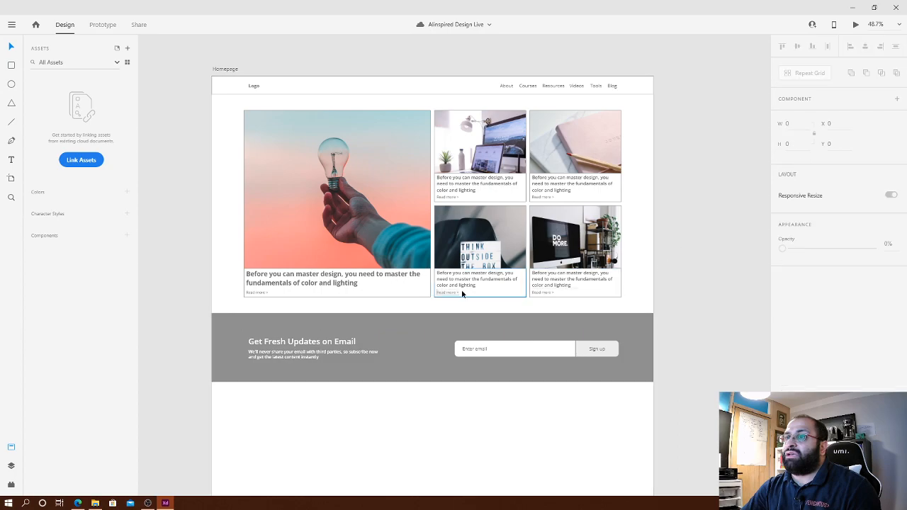
pyautogui.scroll(-3, 488, 434)
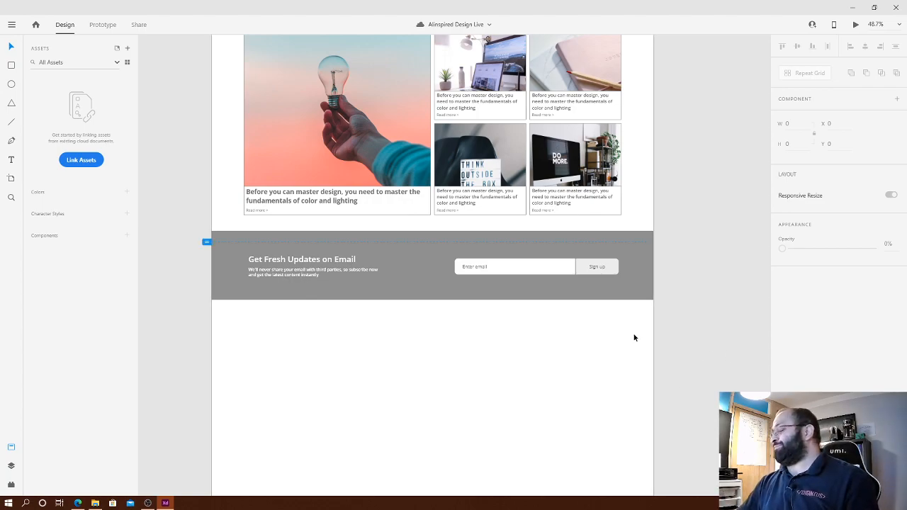
pyautogui.scroll(1, 695, 317)
pyautogui.scroll(1, 695, 316)
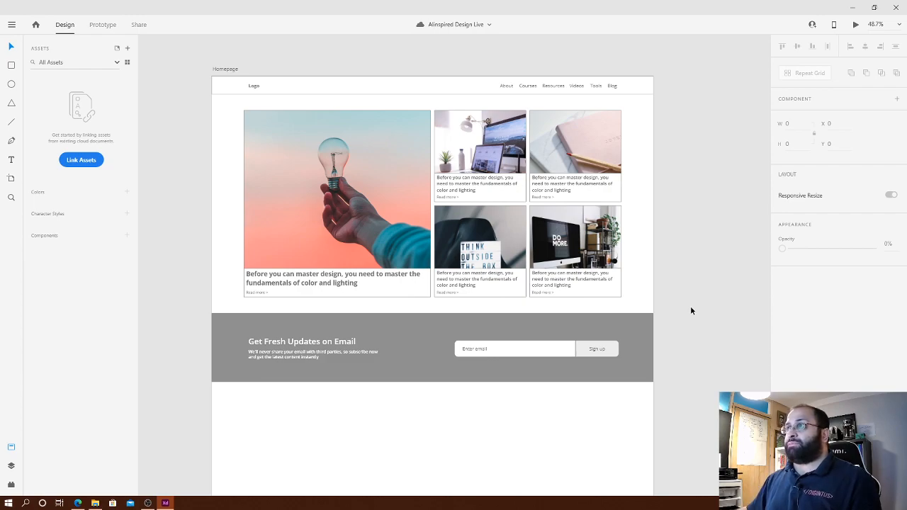
pyautogui.scroll(-1, 690, 308)
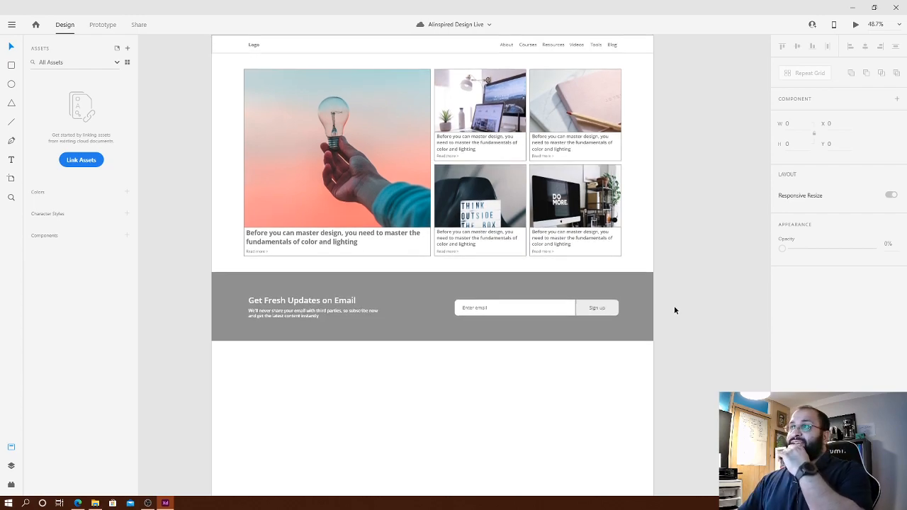
pyautogui.scroll(1, 677, 309)
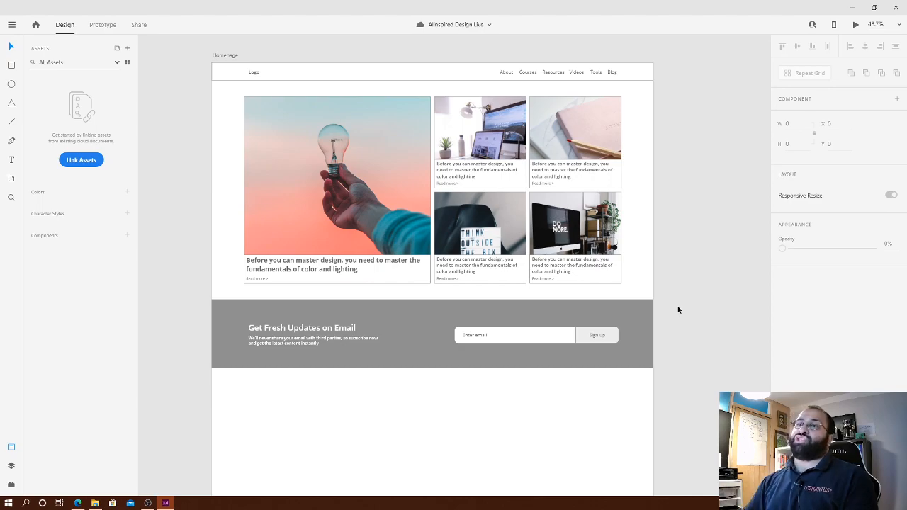
pyautogui.scroll(-3, 677, 310)
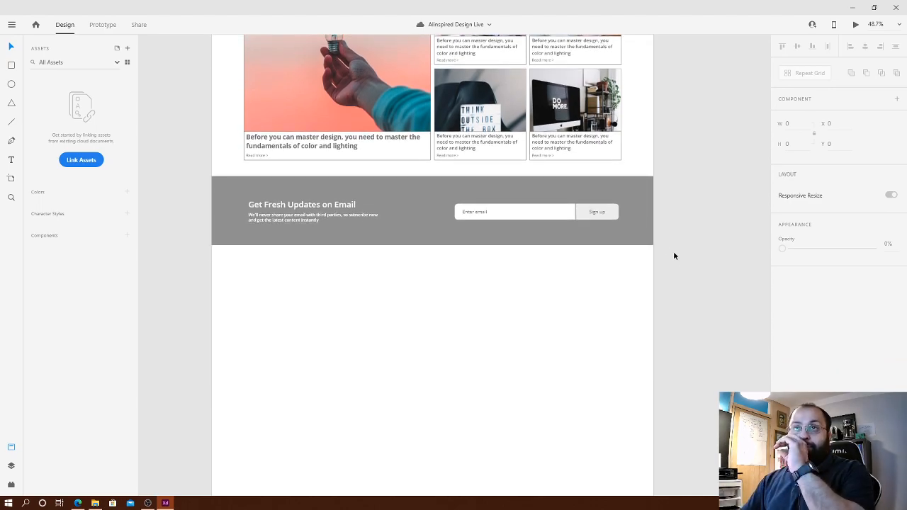
# - Draw a rectangle about 987 by 503 px in the empty area below the email sign-up section
pyautogui.scroll(-1, 674, 244)
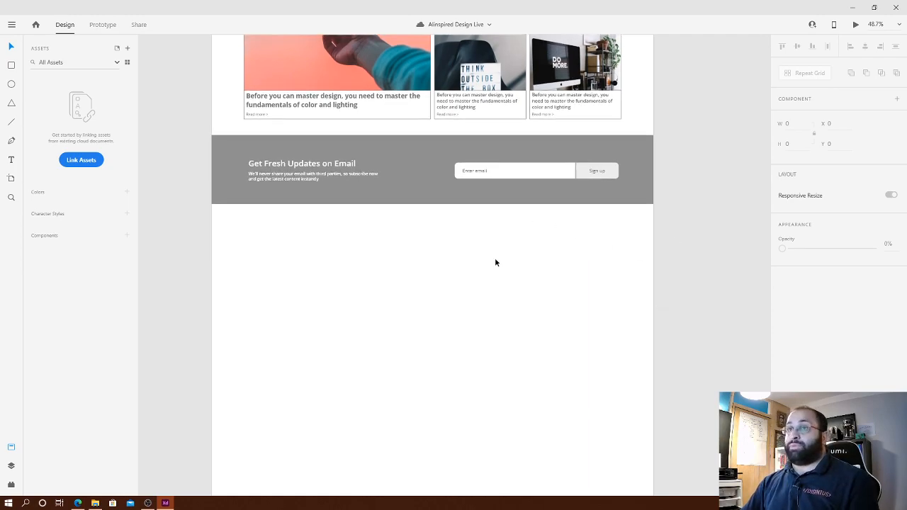
pyautogui.click(12, 65)
pyautogui.moveTo(263, 248); pyautogui.dragTo(490, 364)
pyautogui.scroll(4, 526, 275)
pyautogui.press('v')
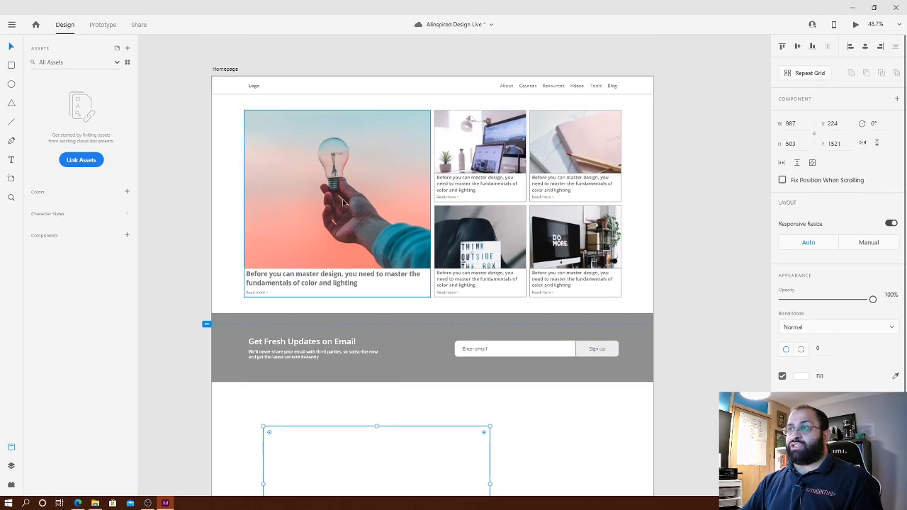
# - Turn on the layout grid for the Homepage artboard
pyautogui.click(226, 68)
pyautogui.click(782, 371)
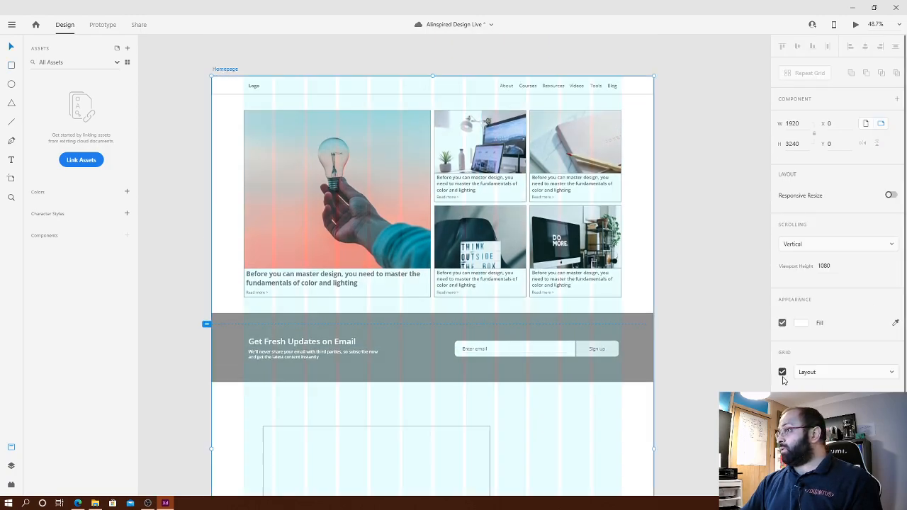
pyautogui.scroll(-2, 702, 405)
pyautogui.scroll(-2, 702, 406)
pyautogui.hotkey('alt', 'Tab')
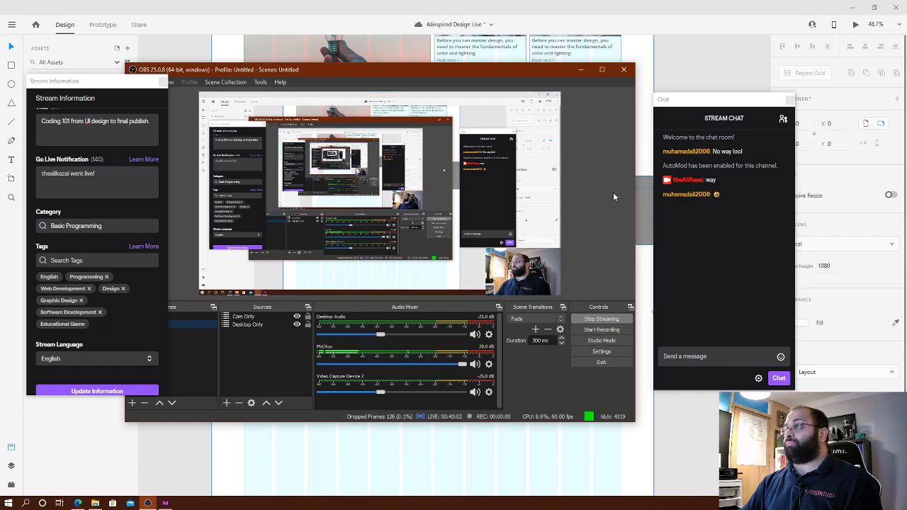
pyautogui.click(260, 82)
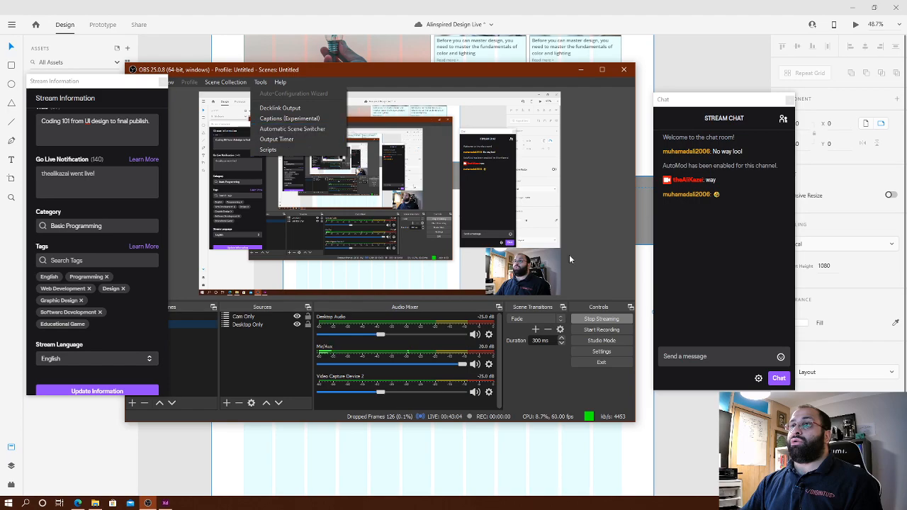
pyautogui.click(637, 398)
# - Move the new rectangle flush beneath the email sign-up section and stretch it to the full 1920 px artboard width
pyautogui.click(415, 388)
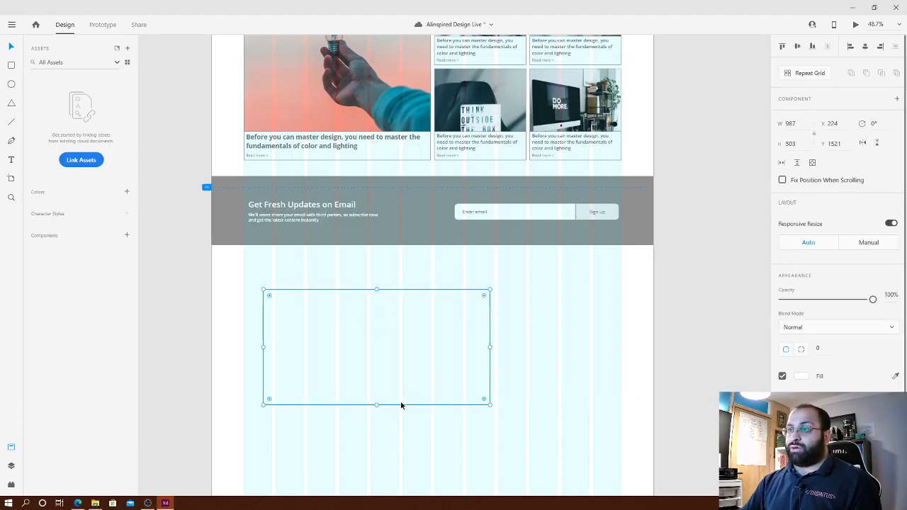
pyautogui.moveTo(397, 406); pyautogui.dragTo(451, 406)
pyautogui.click(797, 46)
pyautogui.click(865, 46)
pyautogui.click(626, 388)
pyautogui.click(439, 266)
pyautogui.moveTo(431, 253); pyautogui.dragTo(434, 245)
pyautogui.moveTo(319, 307); pyautogui.dragTo(212, 307)
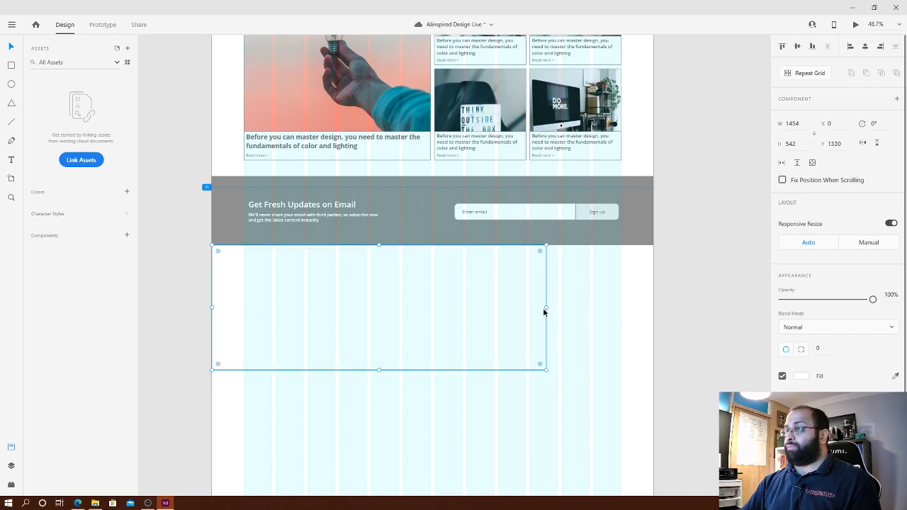
pyautogui.moveTo(547, 307); pyautogui.dragTo(652, 303)
# - Set the full-width rectangle's height to 600 px and save the document
pyautogui.click(792, 144)
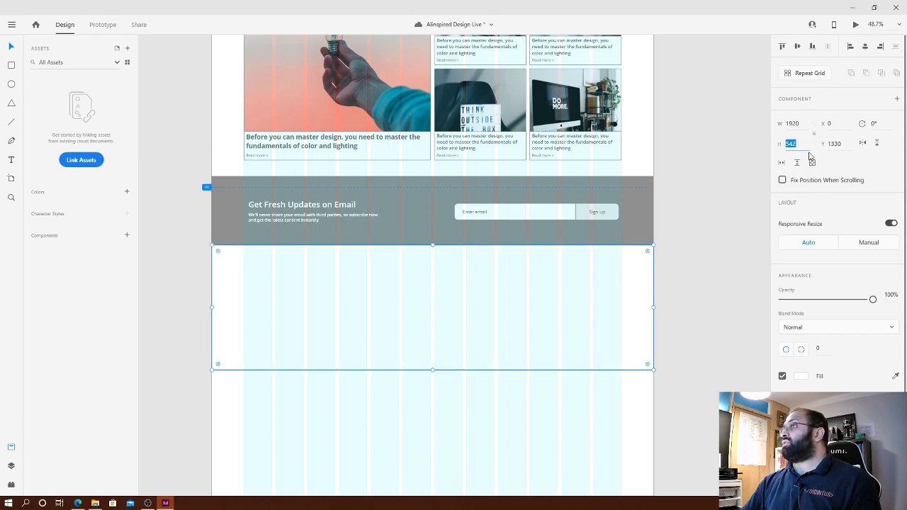
pyautogui.write('600')
pyautogui.press('Return')
pyautogui.click(437, 366)
pyautogui.click(715, 363)
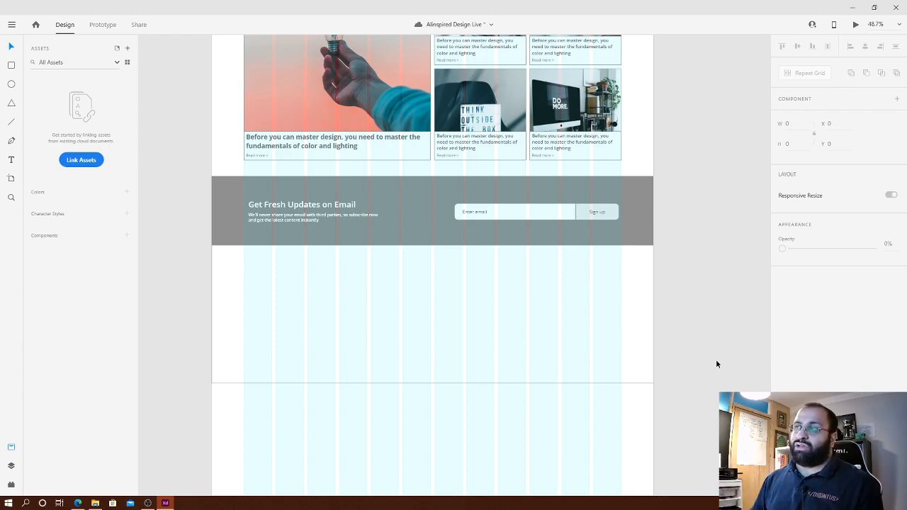
pyautogui.hotkey('ctrl', 's')
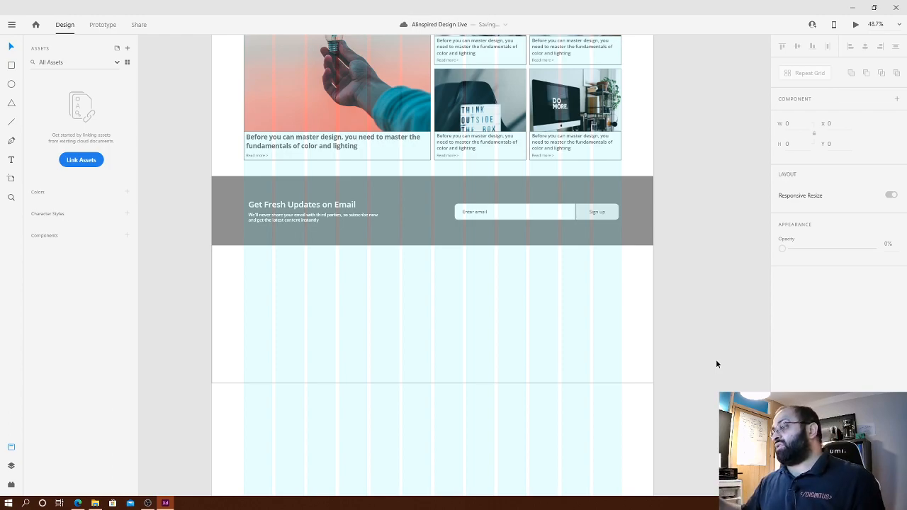
pyautogui.moveTo(682, 447); pyautogui.dragTo(581, 360)
pyautogui.click(491, 407)
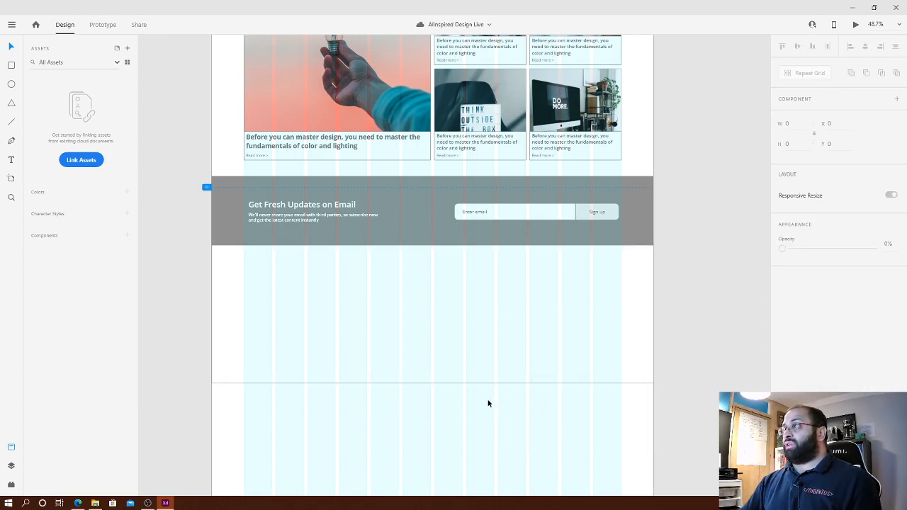
pyautogui.click(430, 307)
pyautogui.click(539, 424)
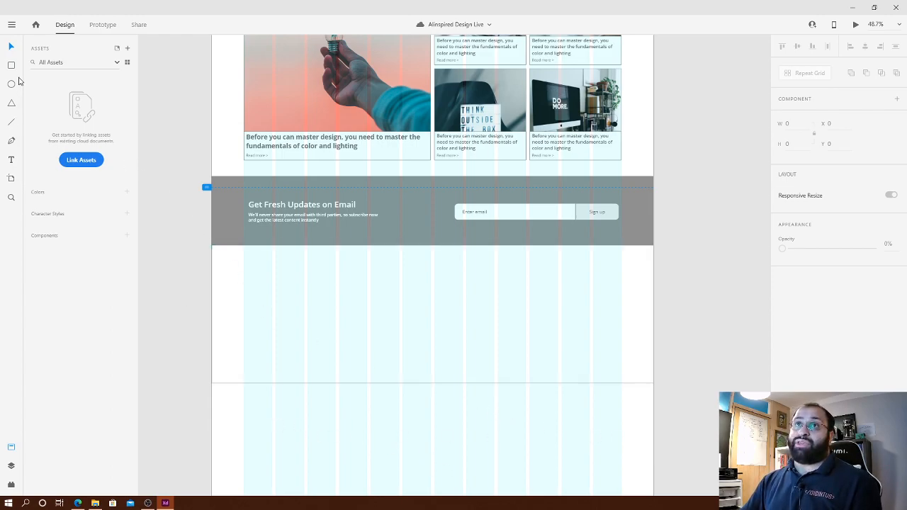
# - Draw three boxes about 123 px high in a row below the full-width rectangle, spanning four, three and three grid columns
pyautogui.moveTo(244, 411); pyautogui.dragTo(515, 436)
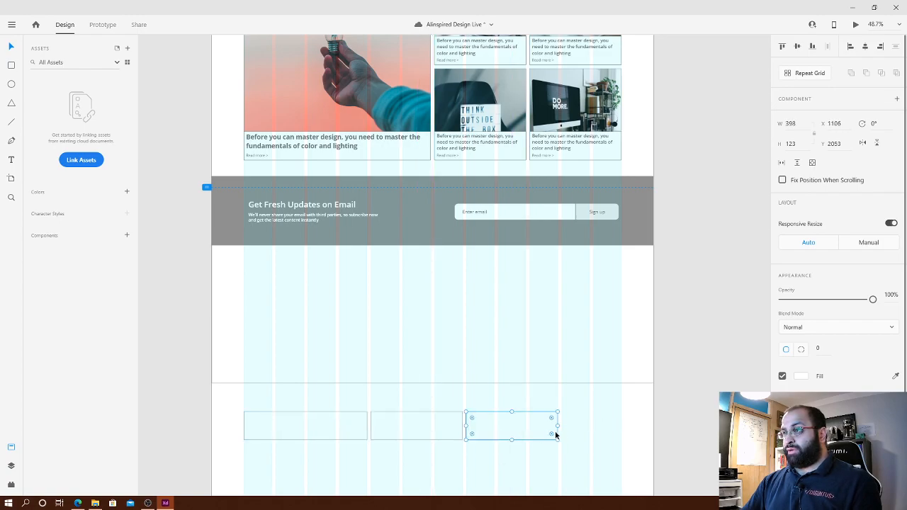
pyautogui.click(599, 430)
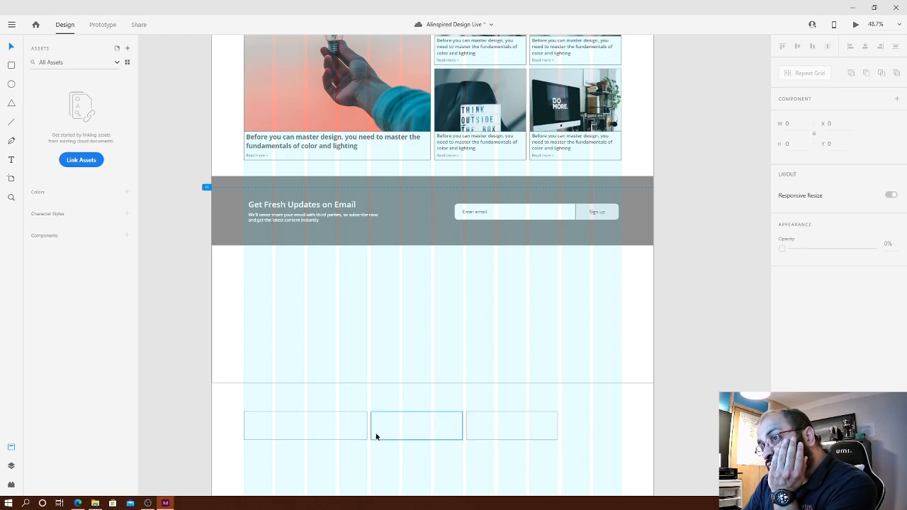
pyautogui.scroll(-2, 411, 440)
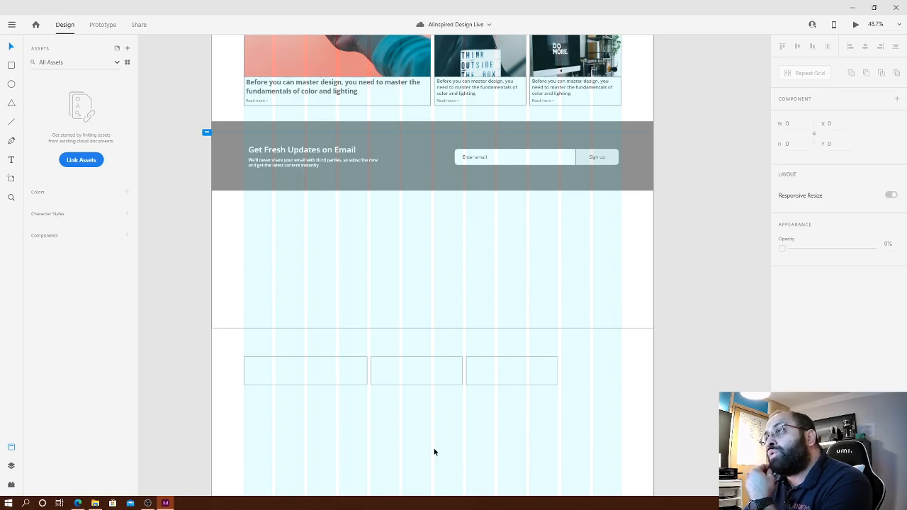
pyautogui.scroll(-3, 435, 452)
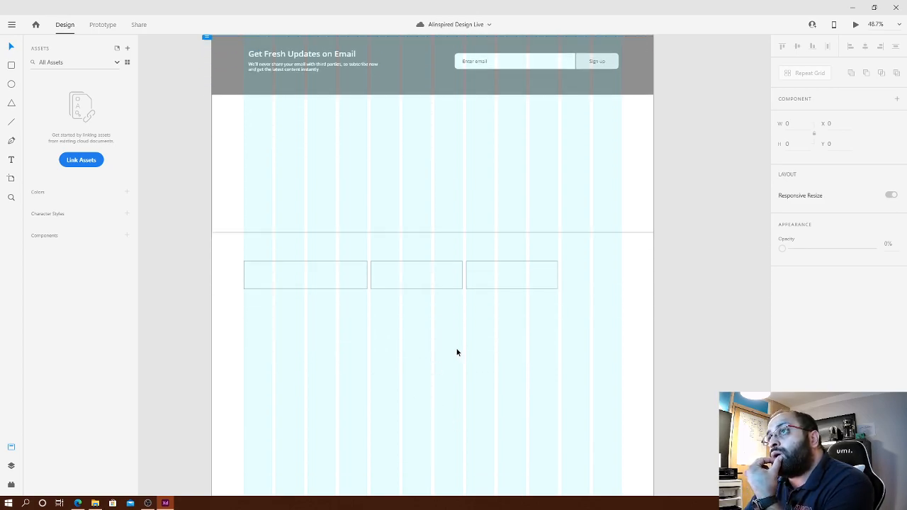
pyautogui.scroll(1, 454, 350)
pyautogui.scroll(-1, 437, 349)
pyautogui.moveTo(583, 311); pyautogui.dragTo(237, 259)
pyautogui.click(302, 340)
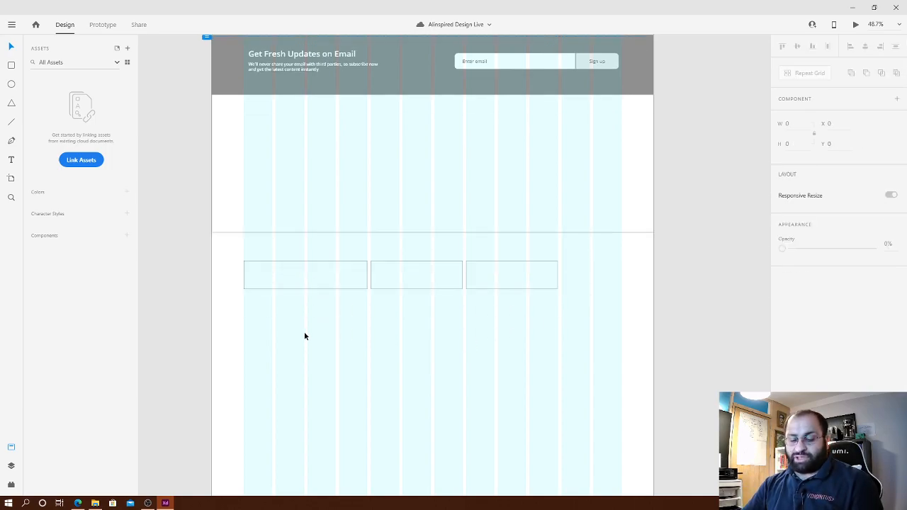
# - Add a text label reading "Company Name" below the first box of the row
pyautogui.click(241, 317)
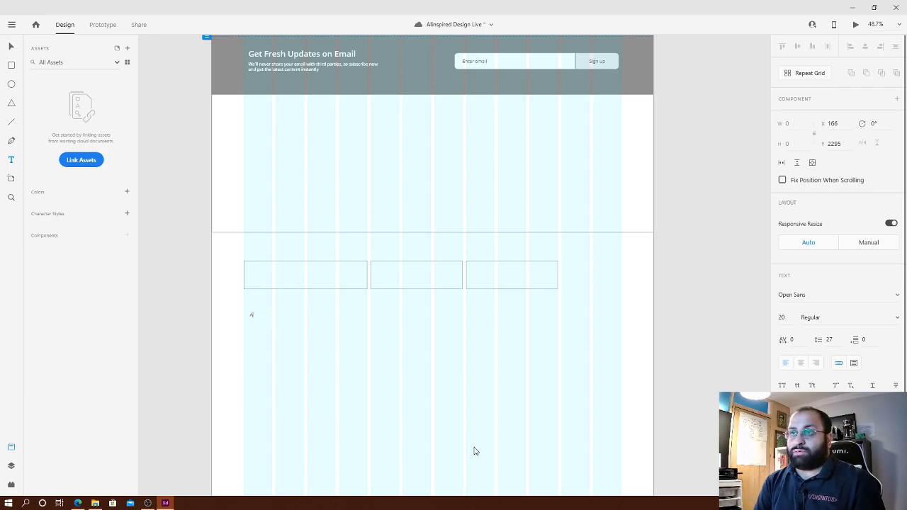
pyautogui.press('Escape')
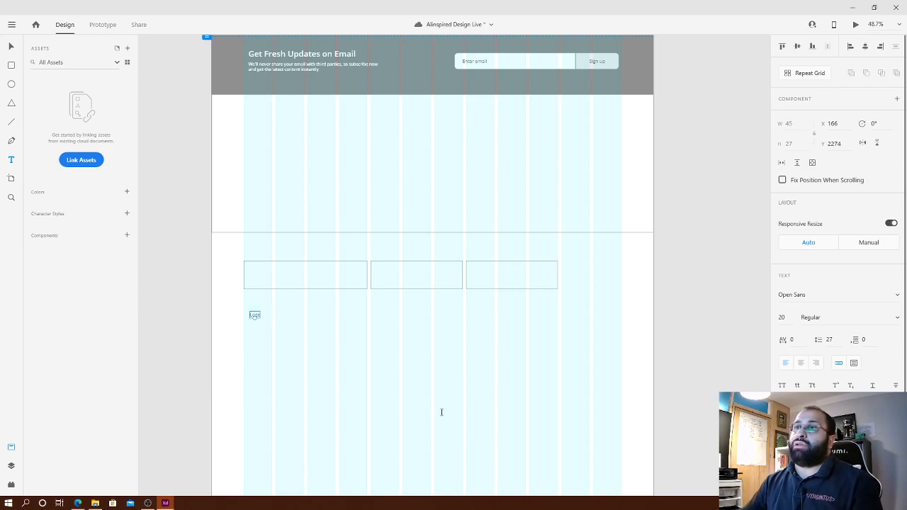
pyautogui.click(254, 315)
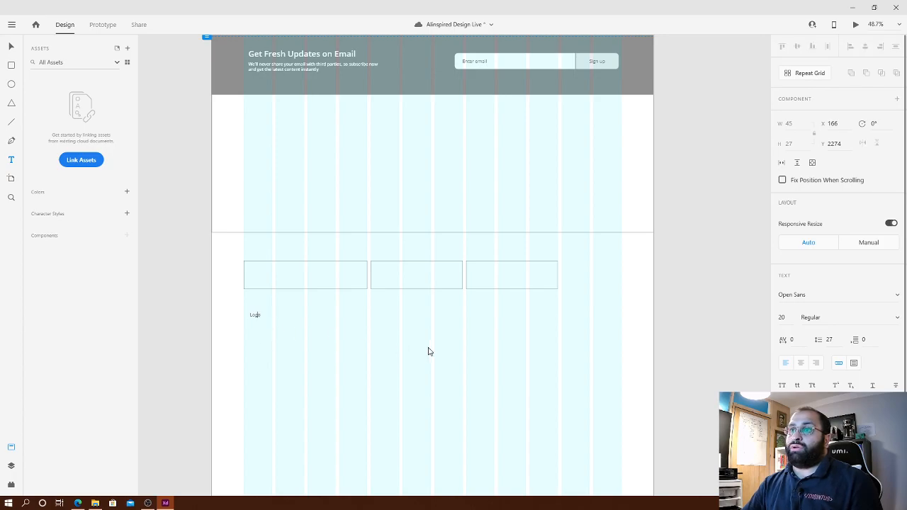
pyautogui.hotkey('ctrl', 'a')
pyautogui.write('Company Name')
pyautogui.press('Escape')
pyautogui.press('Escape')
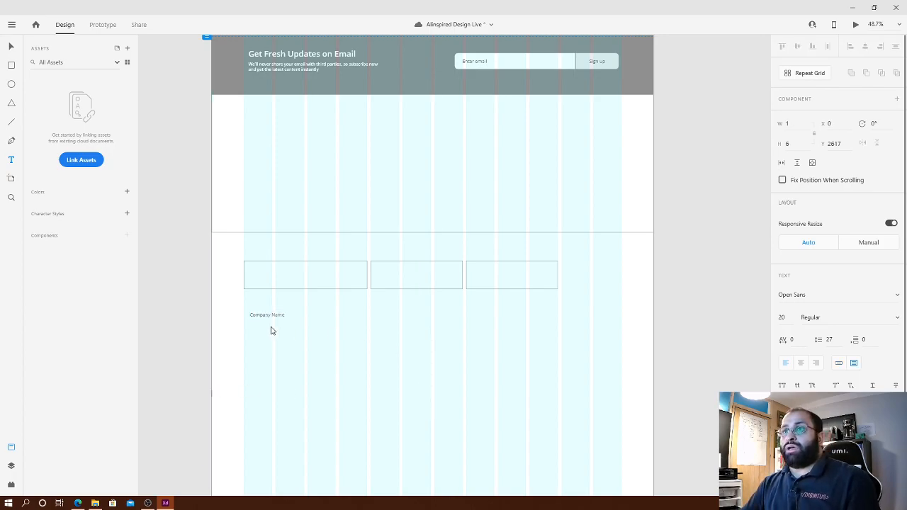
# - Move the Company Name label to X 140, aligned with the left edge of the first grid column
pyautogui.click(258, 316)
pyautogui.press('Escape')
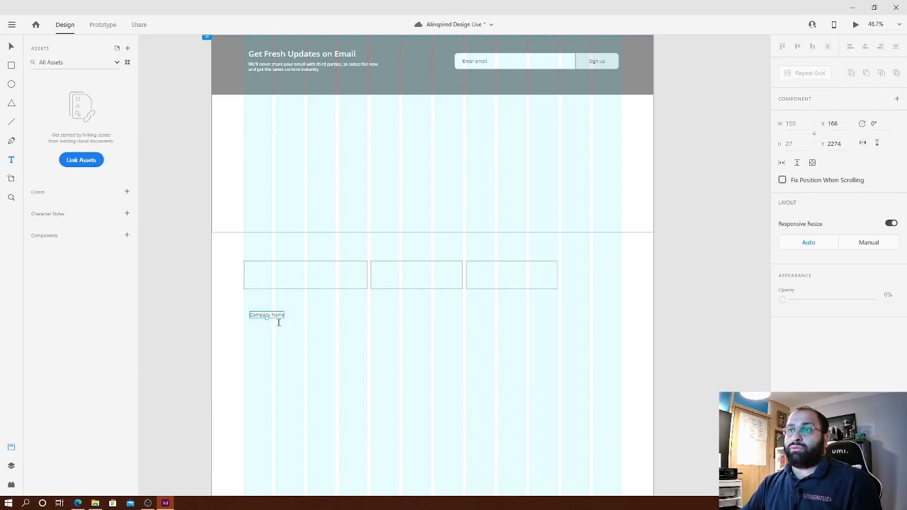
pyautogui.moveTo(275, 317); pyautogui.dragTo(293, 354)
pyautogui.press('t')
pyautogui.press('Escape')
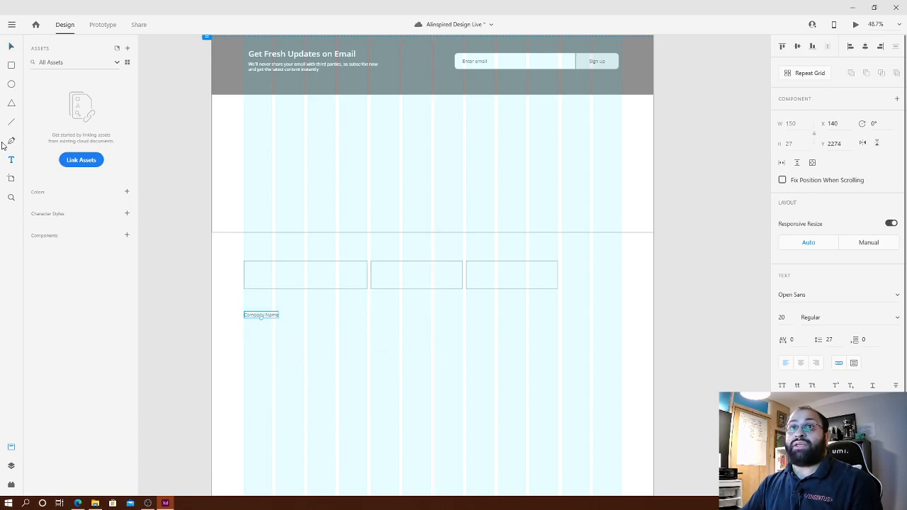
# - Place a test text "fsdfsdfsdf" below the Company Name label and draw a text box about 638 by 228 px beside it
pyautogui.click(285, 354)
pyautogui.write('fsdfsdfsdf')
pyautogui.press('Escape')
pyautogui.moveTo(315, 334); pyautogui.dragTo(461, 386)
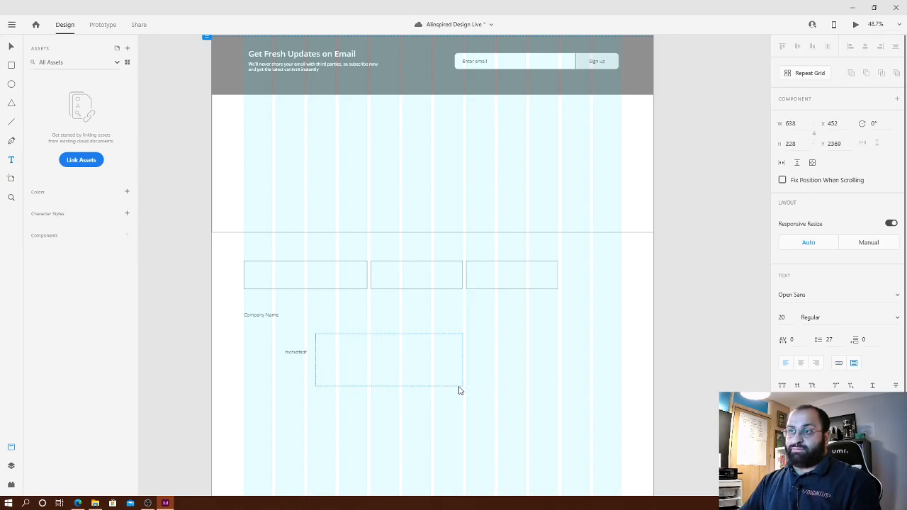
# - Delete the "fsdfsdfsdf" test text beside the text box
pyautogui.doubleClick(296, 350)
pyautogui.press('Escape')
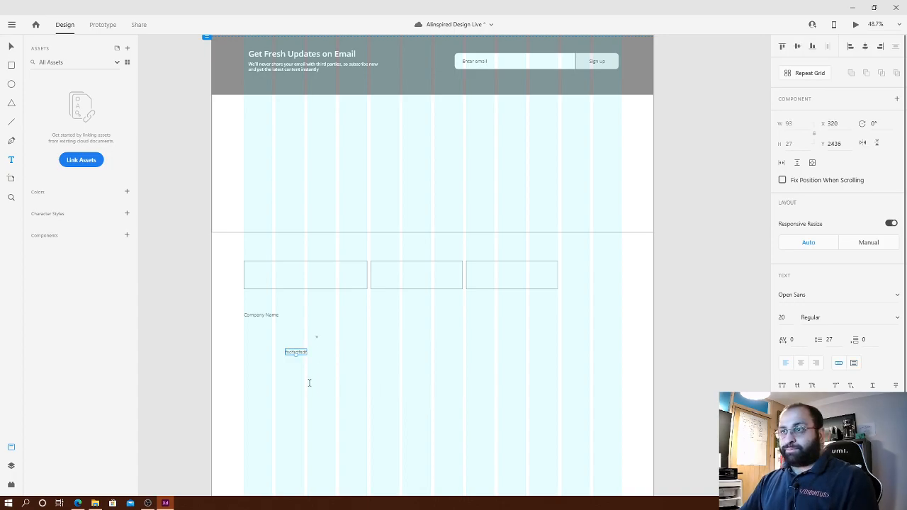
pyautogui.click(295, 363)
pyautogui.click(301, 348)
pyautogui.click(302, 363)
# - Move the text box to X 140, Y 2311 under the Company Name label and narrow it to 398 px, three grid columns
pyautogui.moveTo(322, 345); pyautogui.dragTo(255, 320)
pyautogui.hotkey('shift', 'Down')
pyautogui.moveTo(389, 346); pyautogui.dragTo(337, 349)
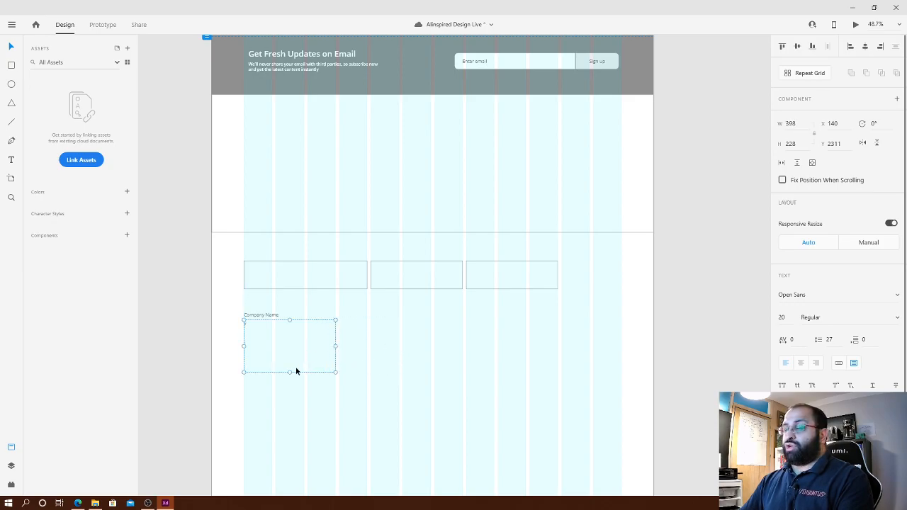
# - Switch to the web browser, search for "lorem ipsum" in a new tab and open lipsum.com
pyautogui.doubleClick(270, 359)
pyautogui.click(78, 503)
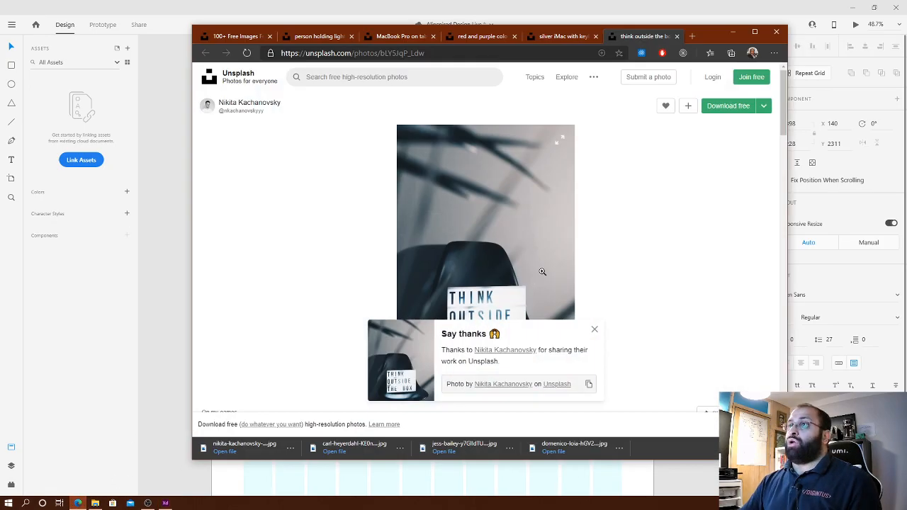
pyautogui.hotkey('ctrl', 't')
pyautogui.write('lore')
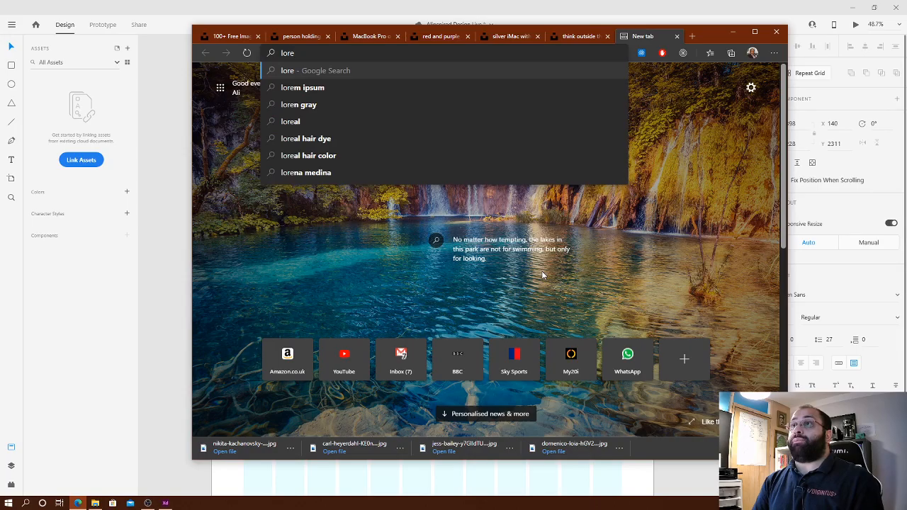
pyautogui.press('Down')
pyautogui.press('Return')
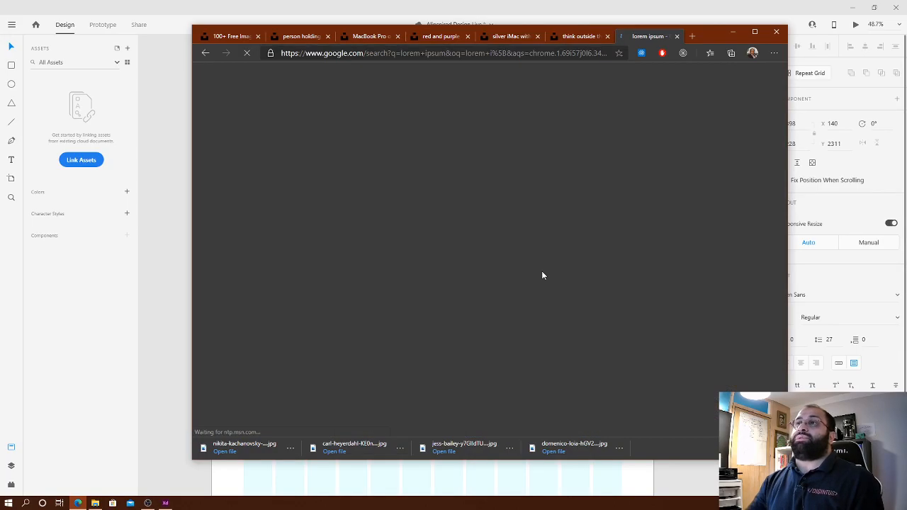
pyautogui.click(371, 161)
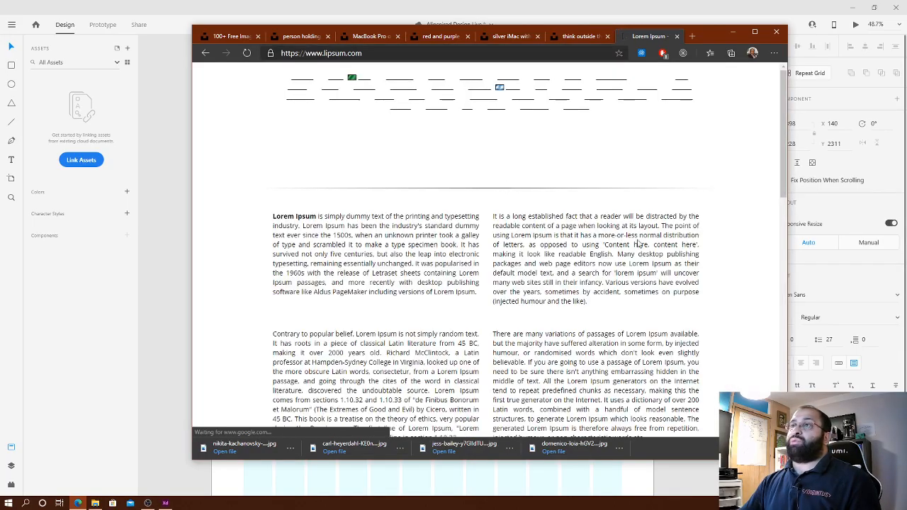
# - Generate five paragraphs of Lorem Ipsum and copy the first paragraph's opening text through "Cras mattis semper maximus."
pyautogui.scroll(-10, 680, 225)
pyautogui.click(599, 313)
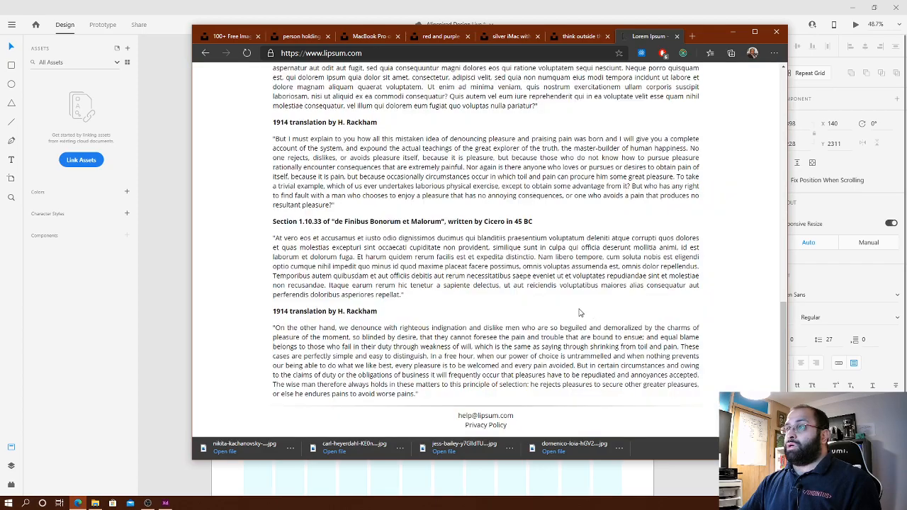
pyautogui.scroll(3, 563, 301)
pyautogui.scroll(3, 561, 301)
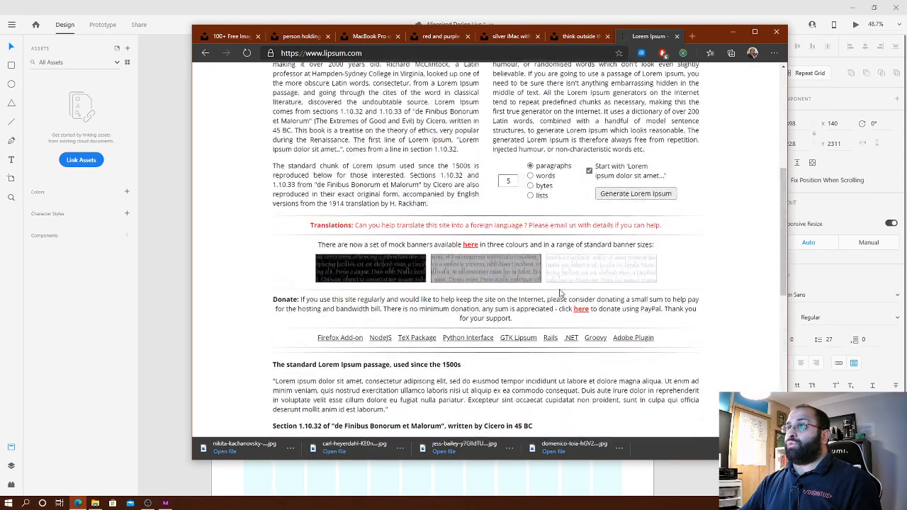
pyautogui.click(634, 197)
pyautogui.moveTo(273, 198); pyautogui.dragTo(350, 208)
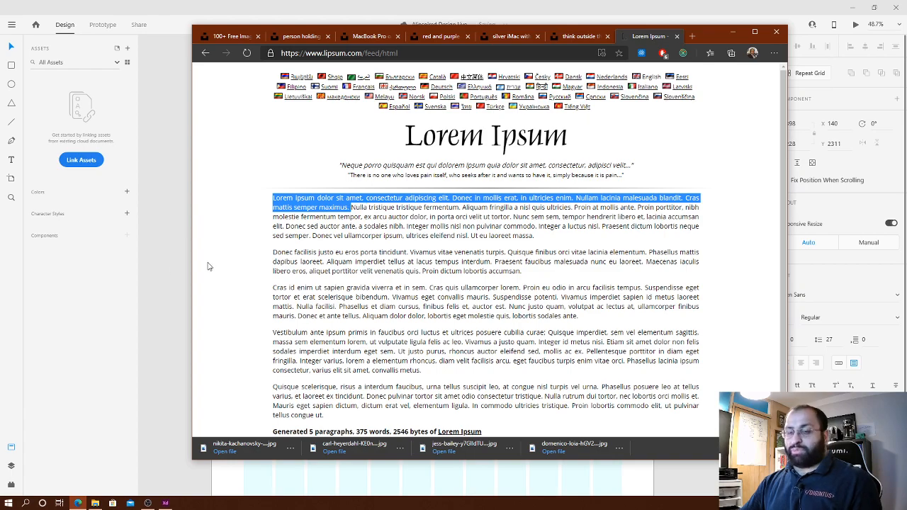
pyautogui.hotkey('ctrl', 'c')
# - Return to the homepage design, paste the copied text into the box under Company Name and fit the box height to its text
pyautogui.click(157, 261)
pyautogui.doubleClick(290, 336)
pyautogui.hotkey('ctrl', 'v')
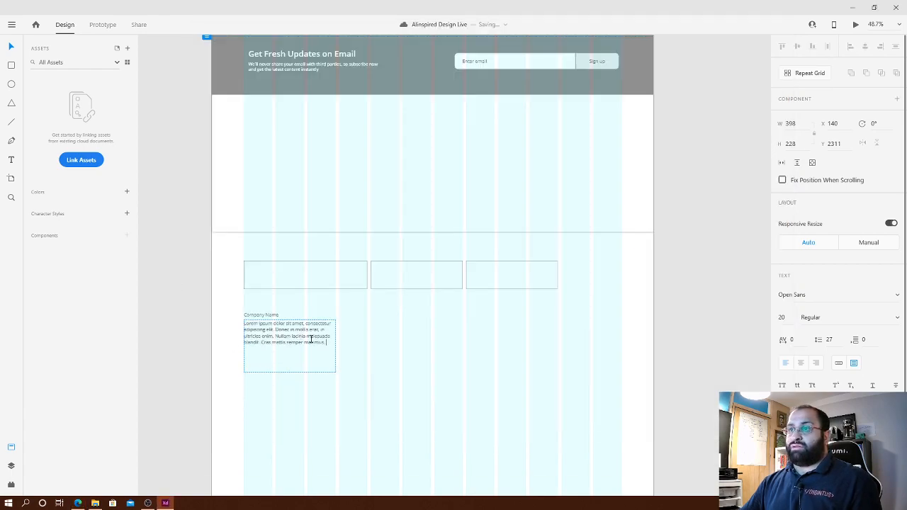
pyautogui.hotkey('ctrl', 'z')
pyautogui.doubleClick(289, 372)
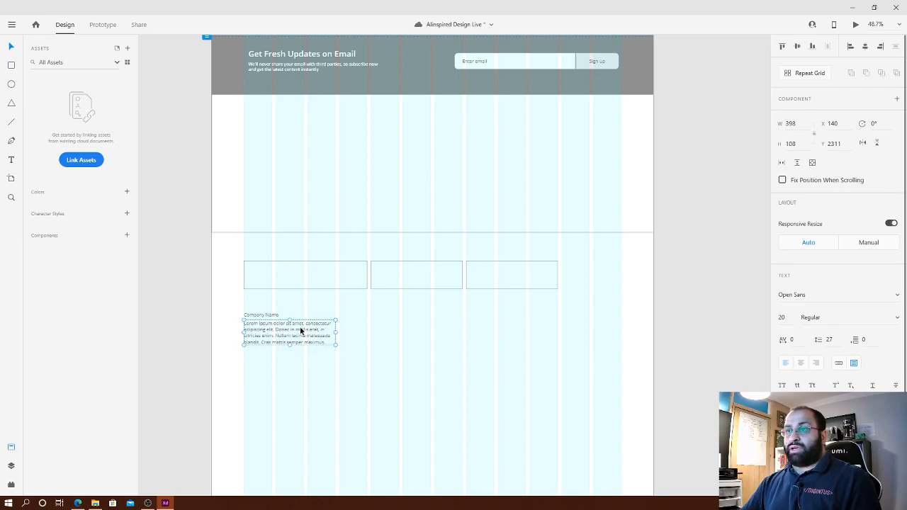
# - Move the placeholder paragraph slightly lower beneath the Company Name label
pyautogui.moveTo(300, 330); pyautogui.dragTo(296, 333)
pyautogui.click(393, 360)
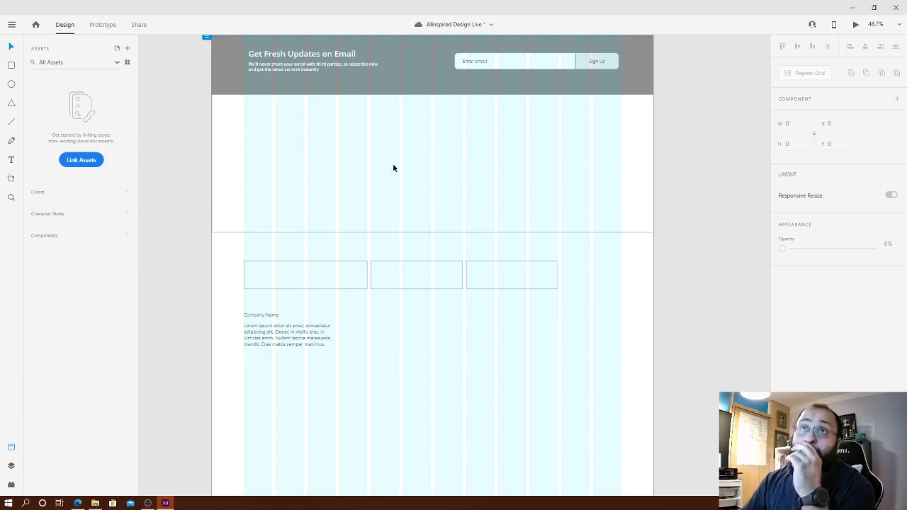
# - Draw a square about 47 px wide below the placeholder paragraph and give it a grey fill
pyautogui.click(12, 66)
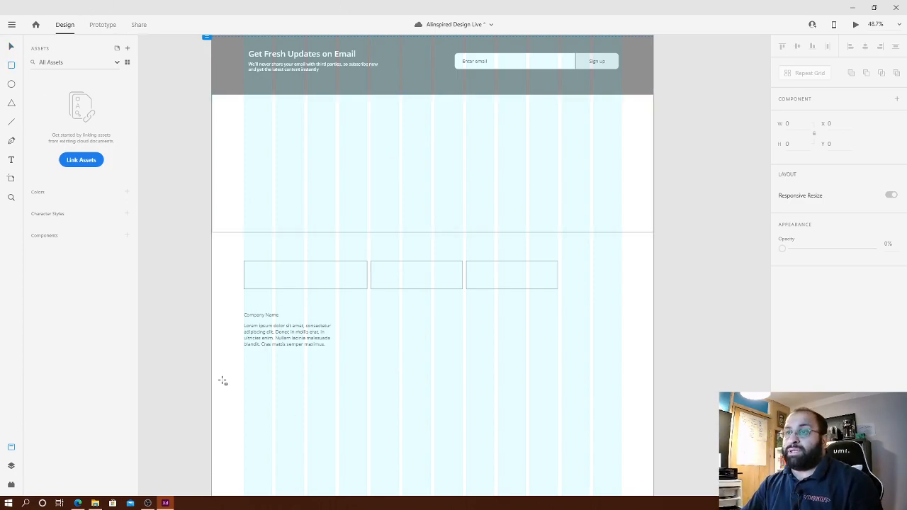
pyautogui.moveTo(253, 364); pyautogui.dragTo(266, 376)
pyautogui.click(801, 376)
pyautogui.moveTo(662, 355)
pyautogui.mouseDown()
pyautogui.moveTo(664, 362)
pyautogui.moveTo(660, 341)
pyautogui.mouseUp()
pyautogui.click(383, 397)
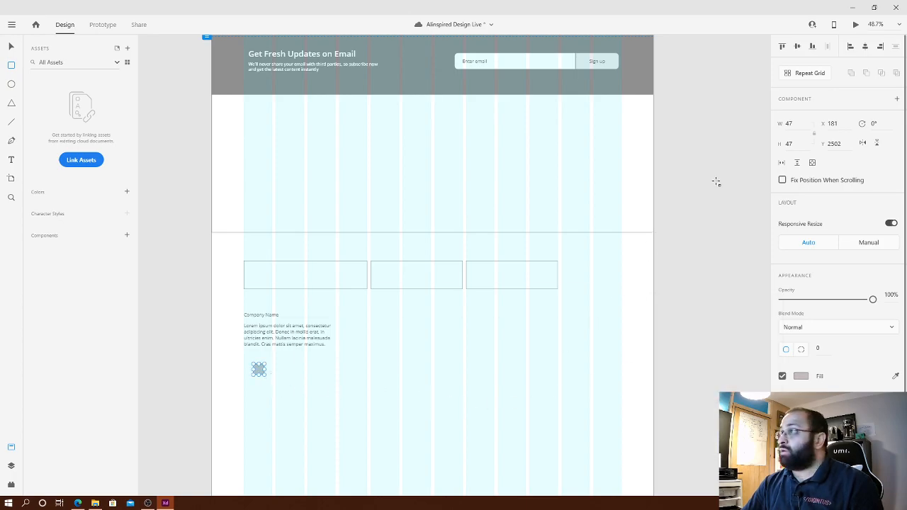
# - Set the square's width and height to 40 px and its opacity to 40%
pyautogui.moveTo(795, 122); pyautogui.dragTo(780, 123)
pyautogui.write('44')
pyautogui.press('Return')
pyautogui.press('4')
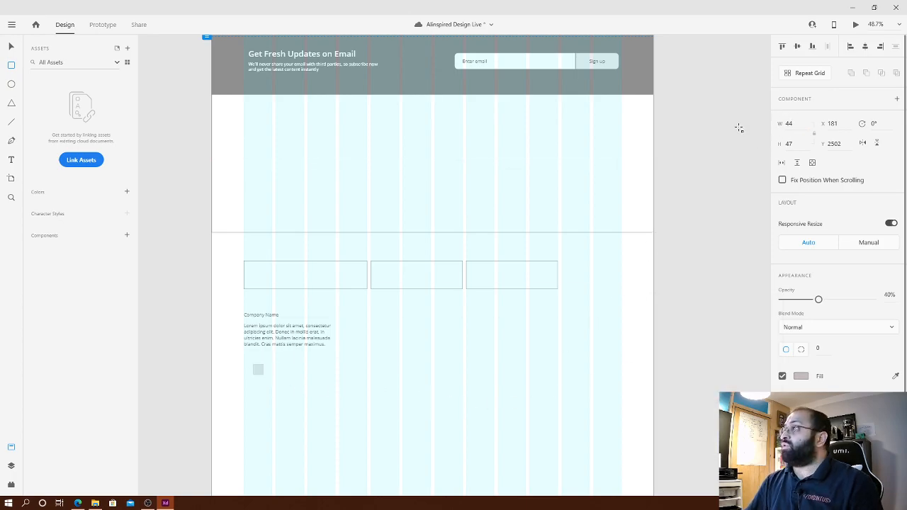
pyautogui.click(263, 405)
pyautogui.click(259, 369)
pyautogui.click(789, 124)
pyautogui.write('40')
pyautogui.press('Tab')
pyautogui.write('40')
pyautogui.press('Return')
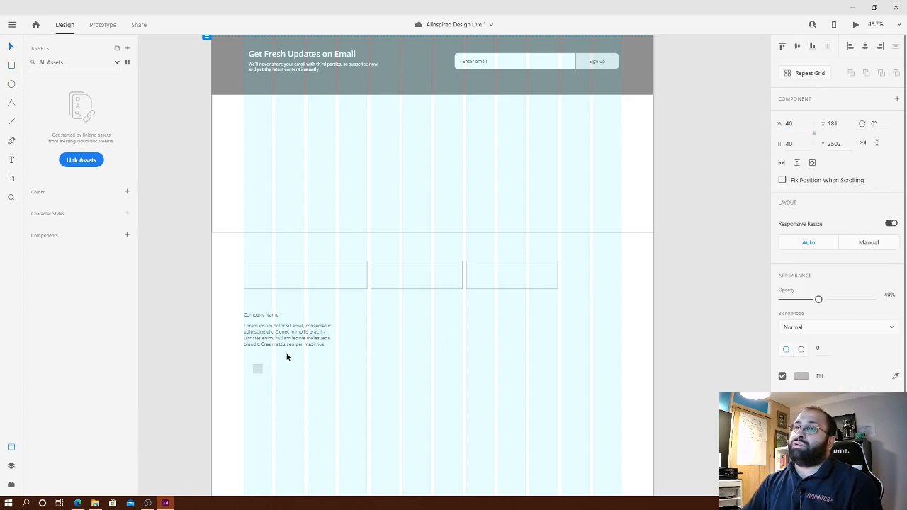
# - Place the square at X 140, Y 2449 under the paragraph and add a copy beside it with a 20 px gap
pyautogui.scroll(5, 285, 351)
pyautogui.moveTo(307, 457); pyautogui.dragTo(475, 309)
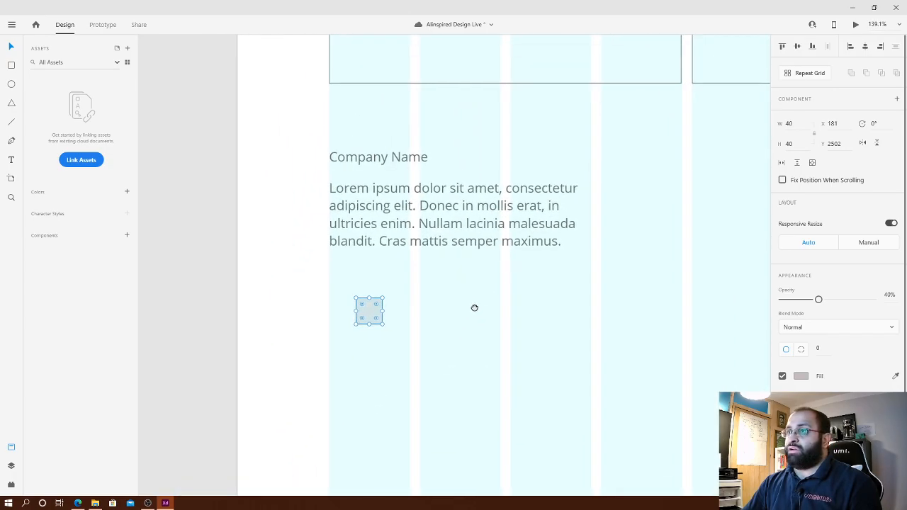
pyautogui.moveTo(367, 310); pyautogui.dragTo(417, 279)
pyautogui.hotkey('shift', 'Right')
pyautogui.hotkey('shift', 'Right')
# - Duplicate the square further to form an evenly spaced row of six with 20 px gaps
pyautogui.moveTo(412, 279); pyautogui.dragTo(405, 277)
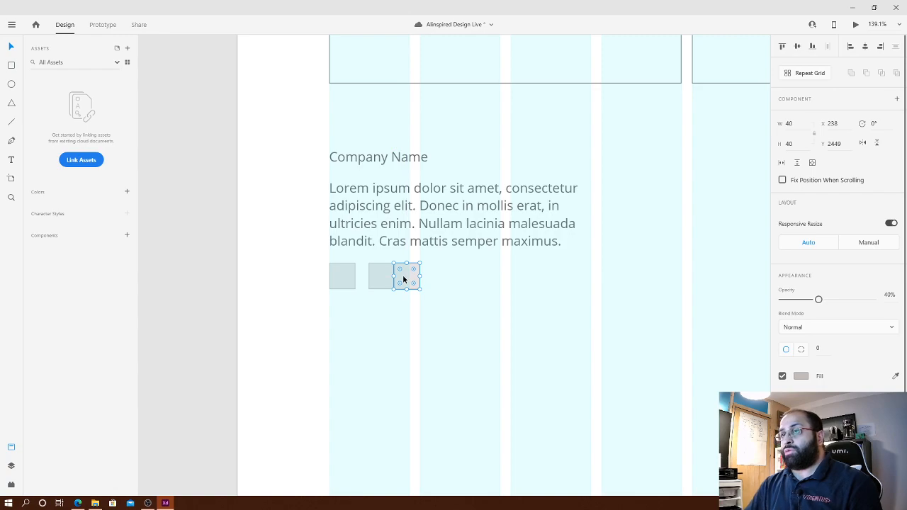
pyautogui.hotkey('shift', 'Right')
pyautogui.hotkey('shift', 'Right')
pyautogui.press('Right')
pyautogui.press('Right')
pyautogui.moveTo(470, 336); pyautogui.dragTo(464, 275)
pyautogui.click(490, 317)
pyautogui.moveTo(613, 322); pyautogui.dragTo(346, 293)
pyautogui.click(360, 325)
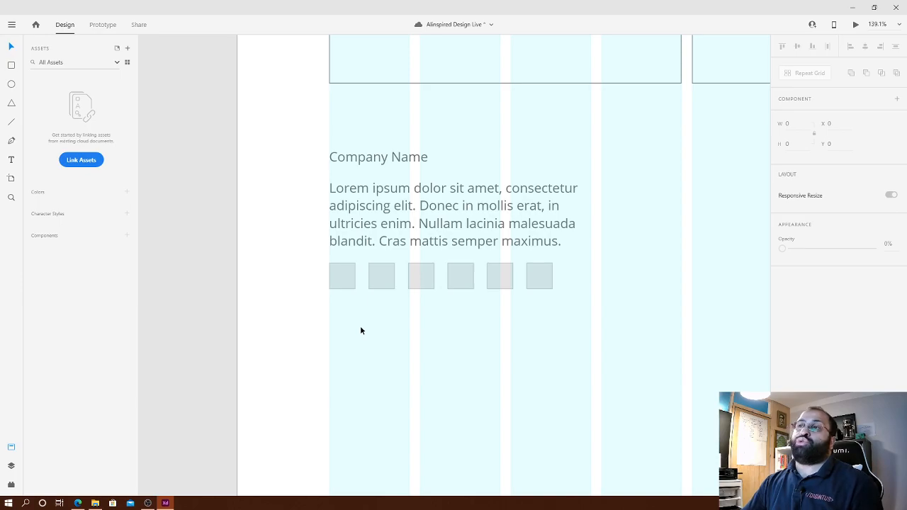
# - Try to enlarge the row of six squares slightly, and undo the resizing
pyautogui.scroll(-3, 429, 284)
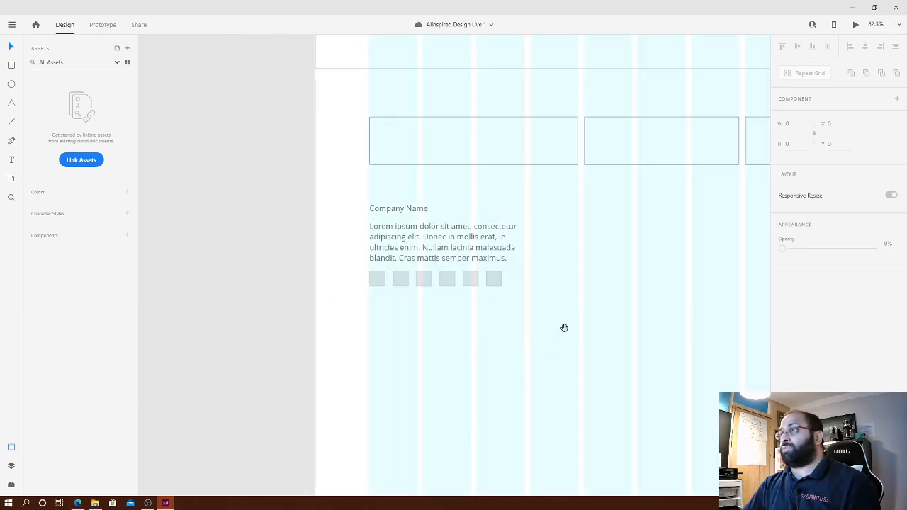
pyautogui.moveTo(522, 339); pyautogui.dragTo(369, 274)
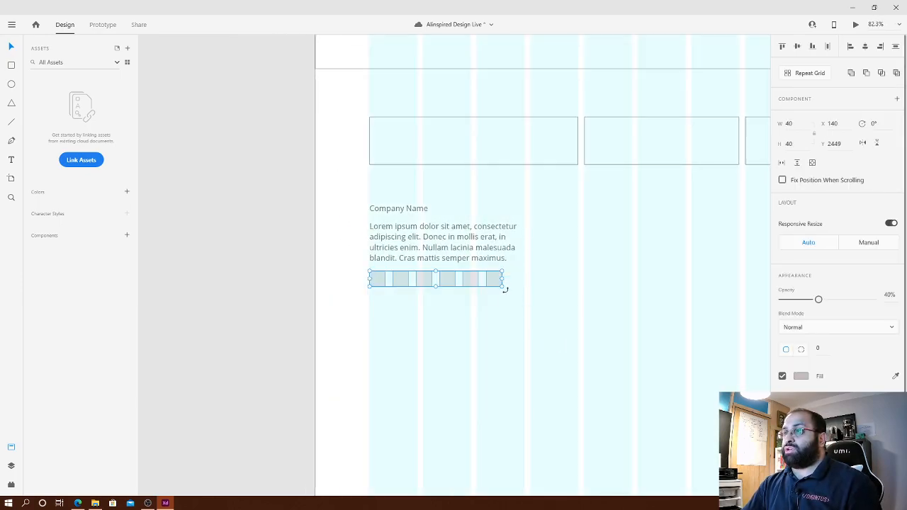
pyautogui.moveTo(503, 286); pyautogui.dragTo(513, 296)
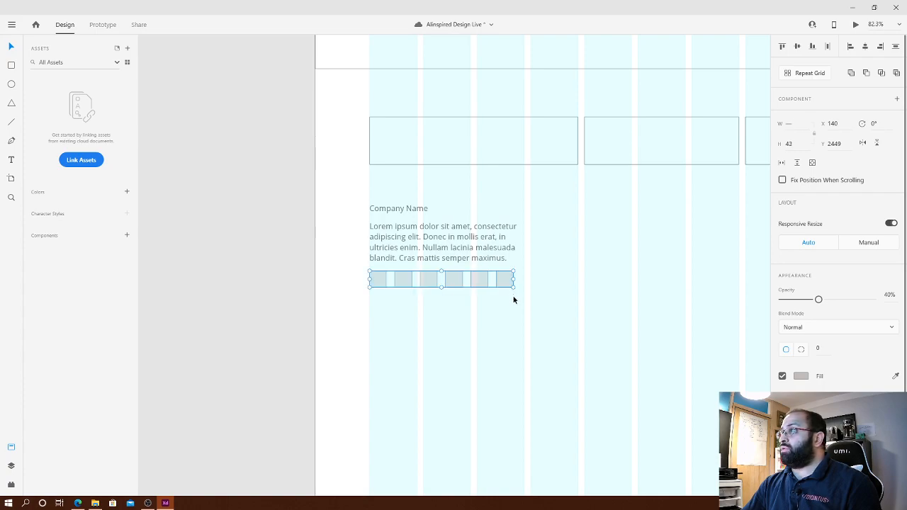
pyautogui.hotkey('ctrl', 'z')
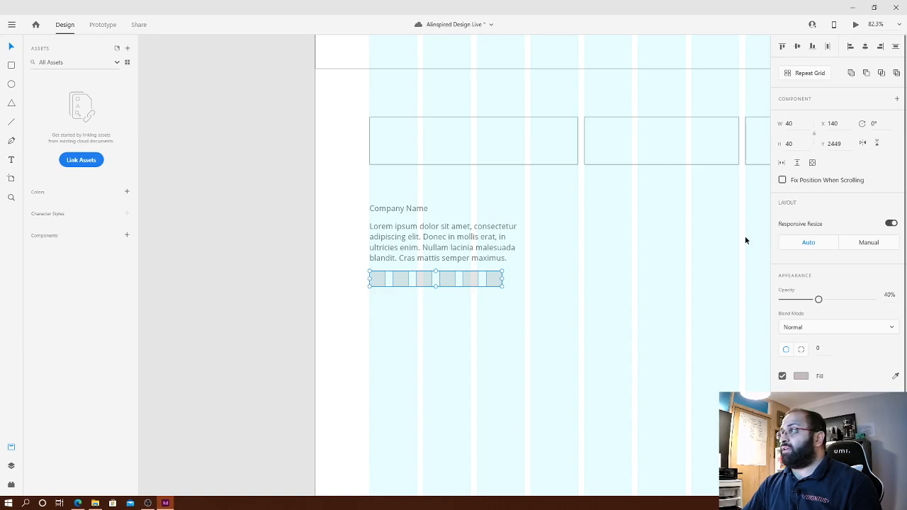
pyautogui.click(614, 343)
# - Move the row of six squares down 10 px to Y 2459
pyautogui.scroll(-4, 502, 287)
pyautogui.moveTo(624, 324); pyautogui.dragTo(494, 411)
pyautogui.moveTo(409, 425); pyautogui.dragTo(263, 376)
pyautogui.hotkey('shift', 'Down')
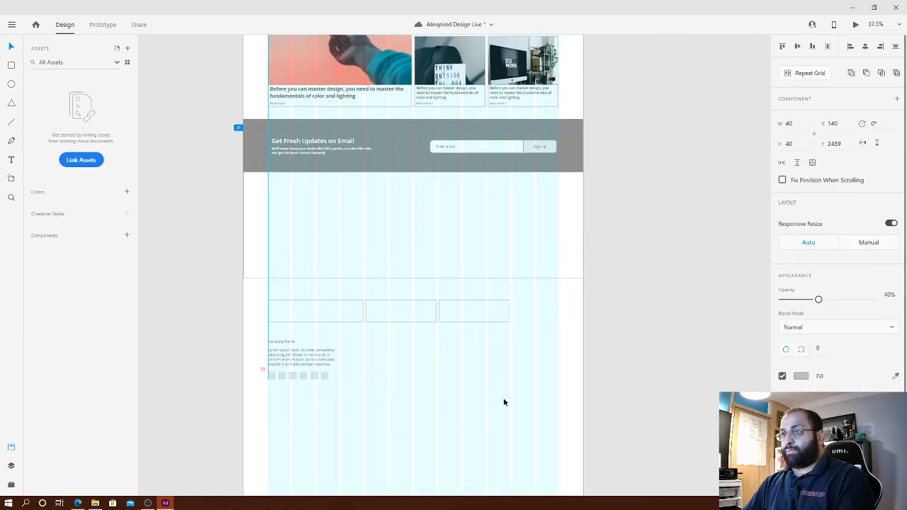
pyautogui.click(495, 401)
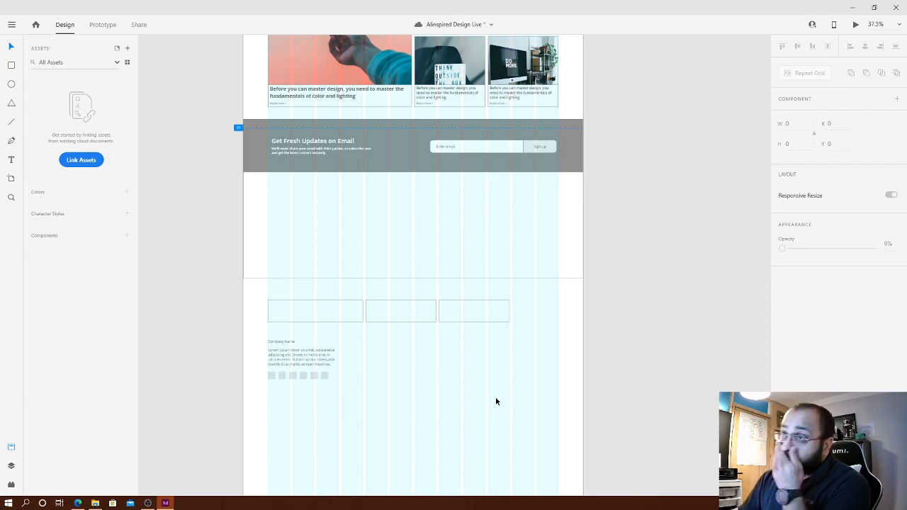
# - Move the Company Name label, paragraph and squares up into the empty full-width section, with the label at X 140, Y 1399
pyautogui.moveTo(373, 423); pyautogui.dragTo(306, 206)
pyautogui.click(670, 252)
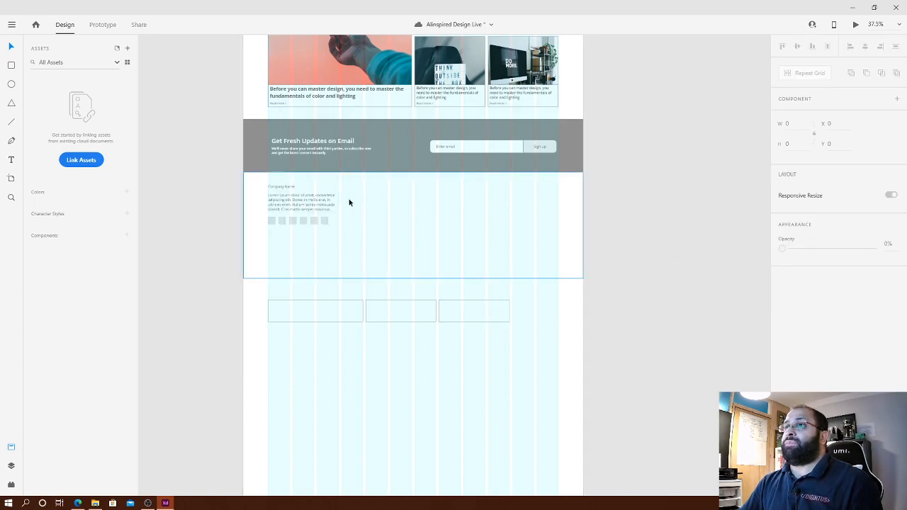
# - Set the Company Name label to size 20 in the Bold weight
pyautogui.doubleClick(293, 190)
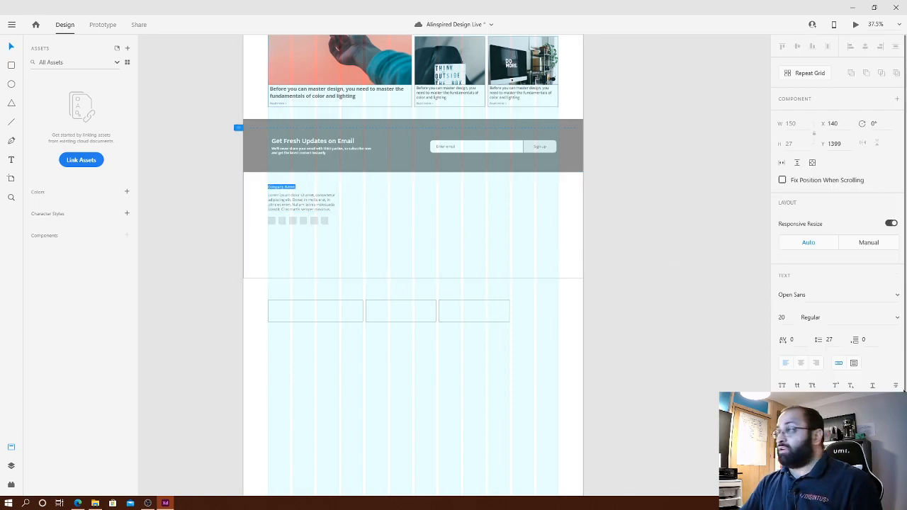
pyautogui.click(781, 317)
pyautogui.write('20')
pyautogui.press('Tab')
pyautogui.write('Bold')
pyautogui.press('Return')
pyautogui.click(703, 305)
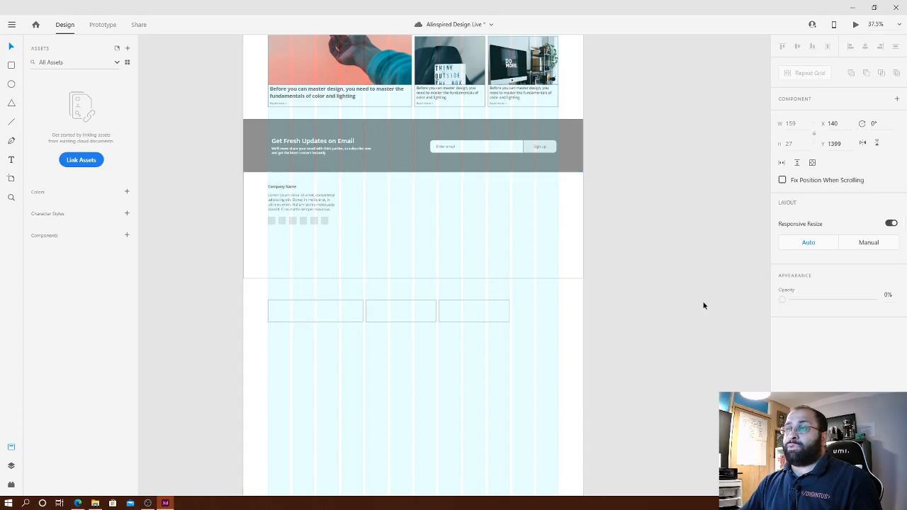
pyautogui.click(272, 188)
pyautogui.click(740, 237)
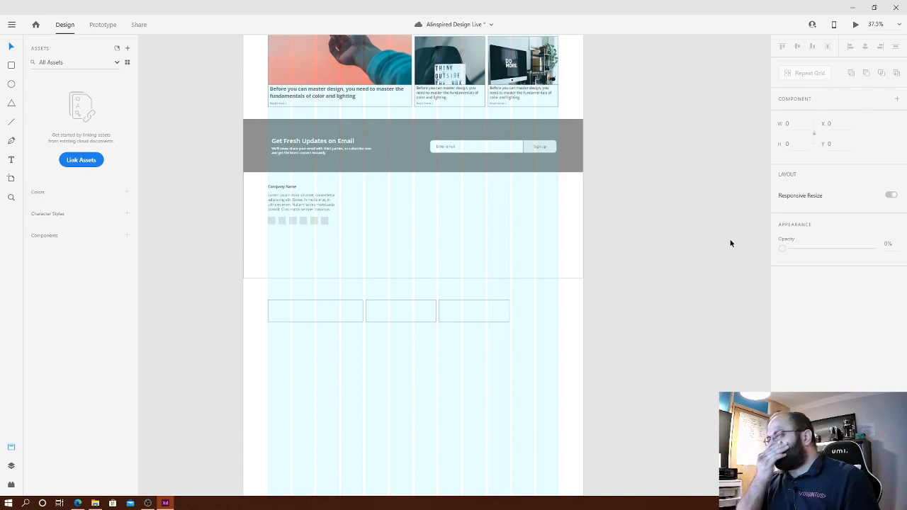
# - Duplicate the Company Name heading to X 692 in the same row and change the copy's text to "Tools"
pyautogui.click(287, 185)
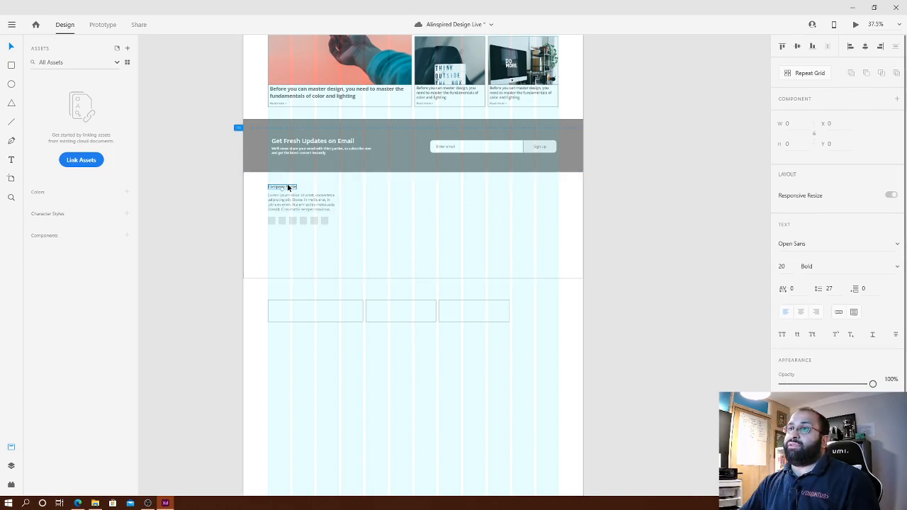
pyautogui.moveTo(285, 188); pyautogui.dragTo(382, 190)
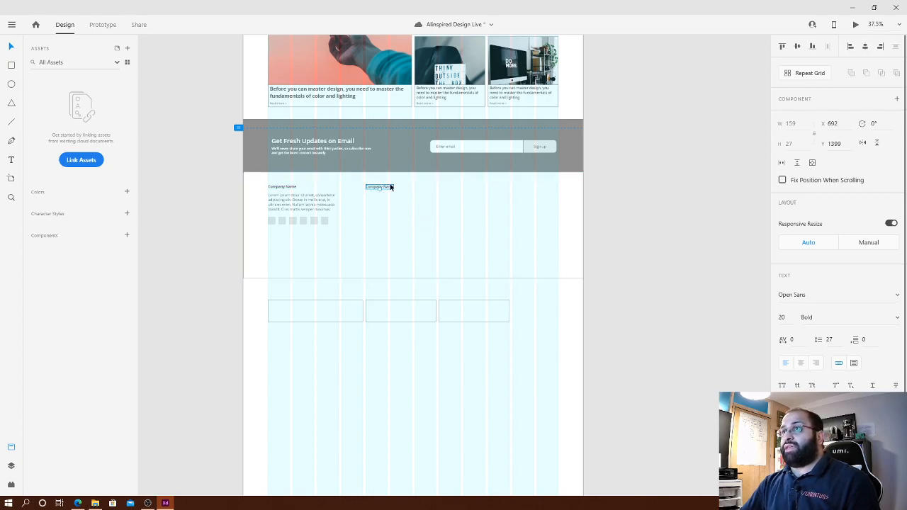
pyautogui.press('Return')
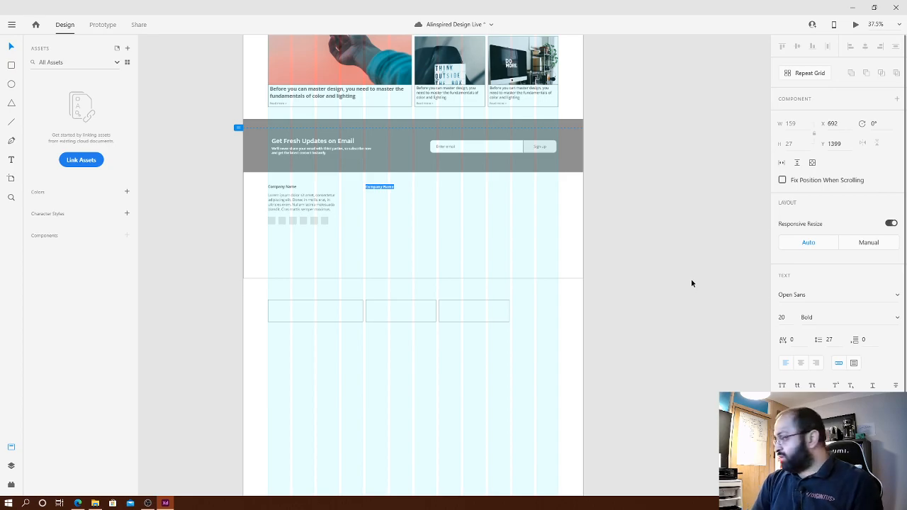
pyautogui.write('Tu')
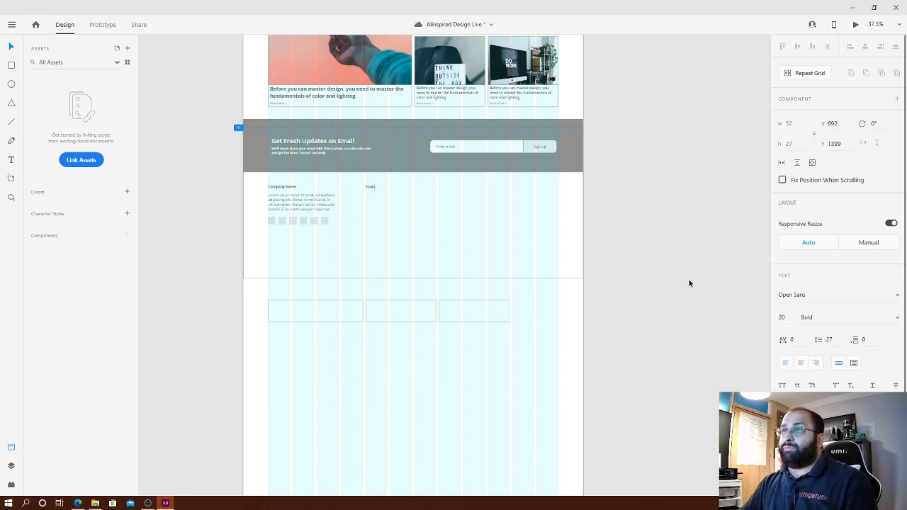
pyautogui.press('Escape')
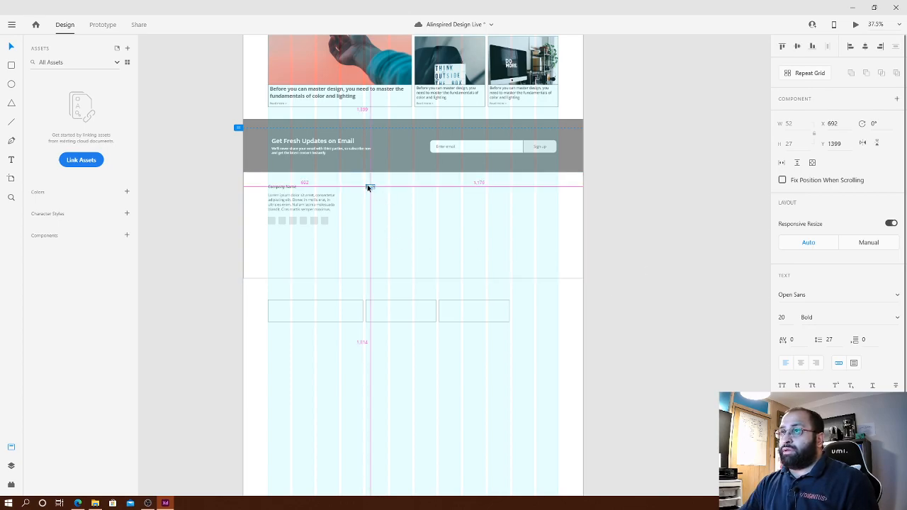
# - Duplicate the Tools heading to X 968 and change the copy's text to "Links"
pyautogui.moveTo(368, 188); pyautogui.dragTo(418, 187)
pyautogui.doubleClick(419, 187)
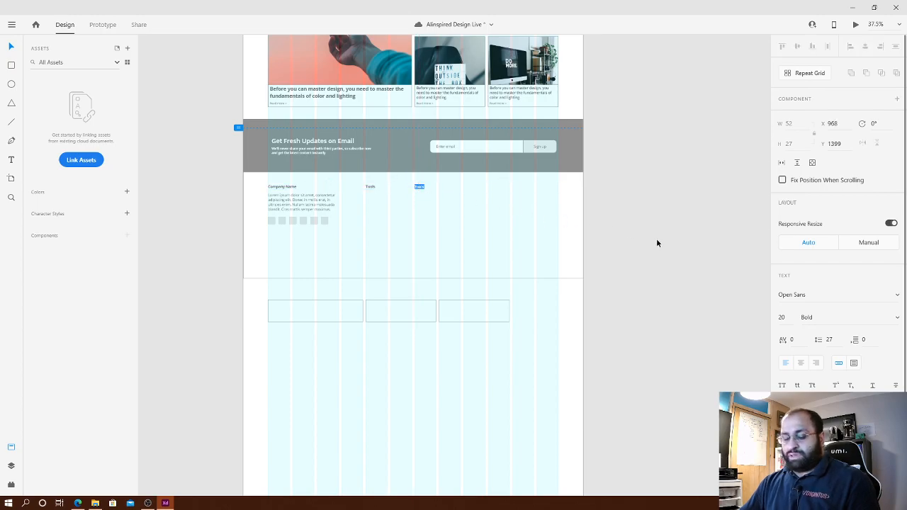
pyautogui.write('Cinks')
pyautogui.press('Escape')
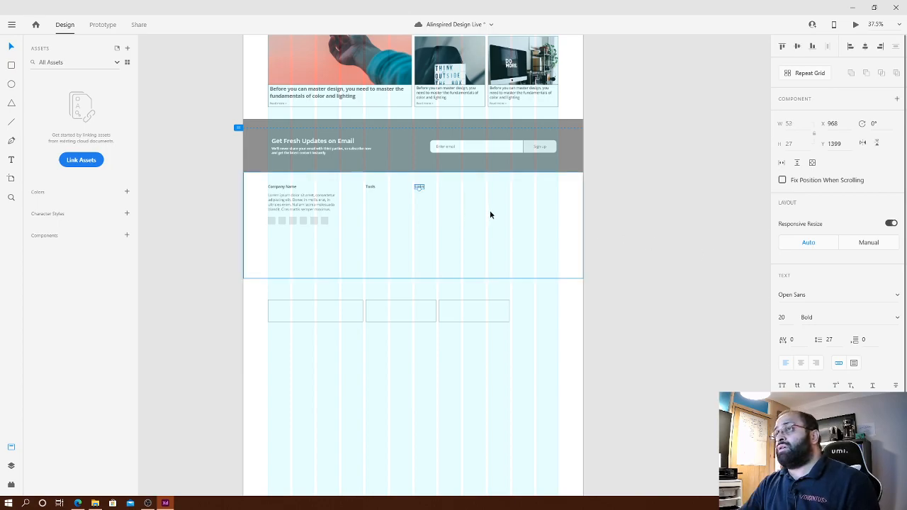
# - Duplicate the Links heading to X 1244 and change the copy's text to "Categories"
pyautogui.scroll(3, 570, 195)
pyautogui.moveTo(319, 185); pyautogui.dragTo(401, 182)
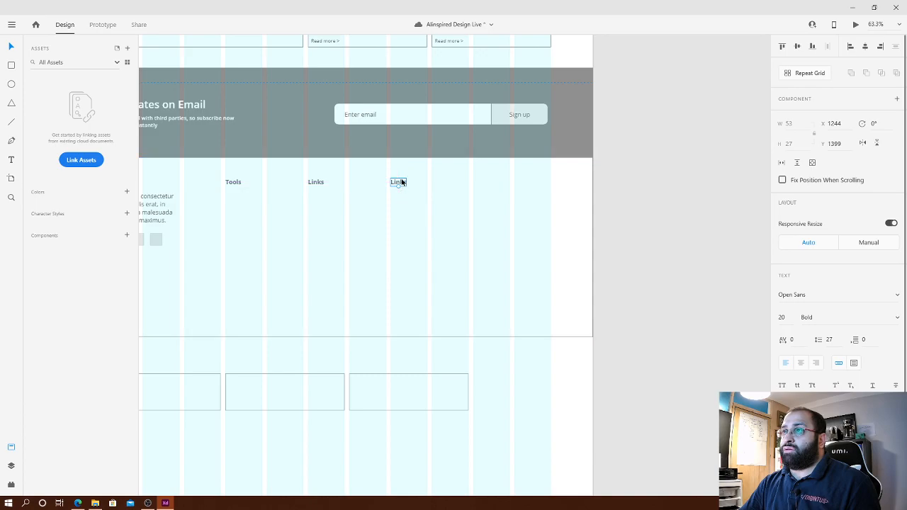
pyautogui.doubleClick(400, 183)
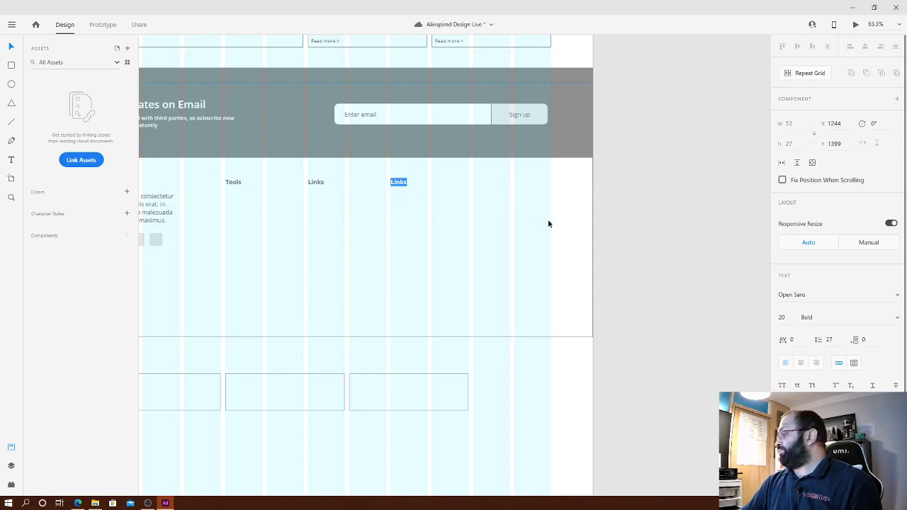
pyautogui.write('Cate')
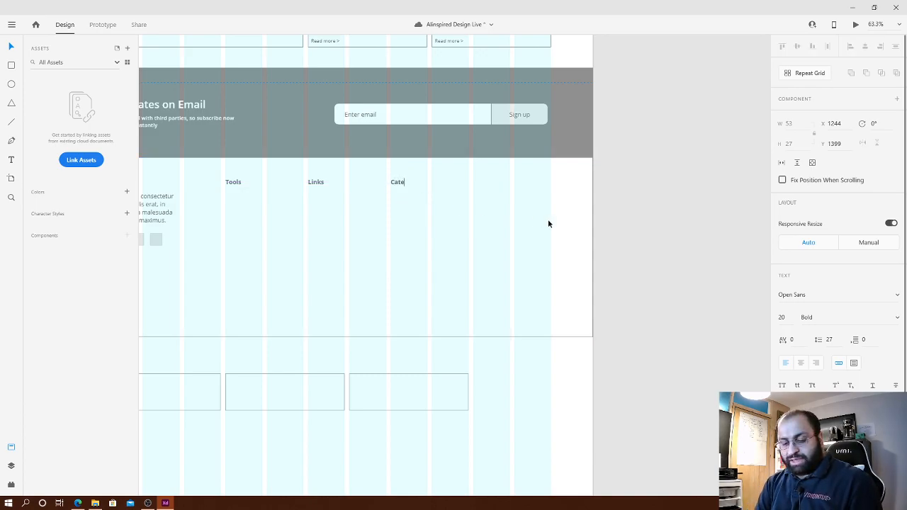
pyautogui.write('gories')
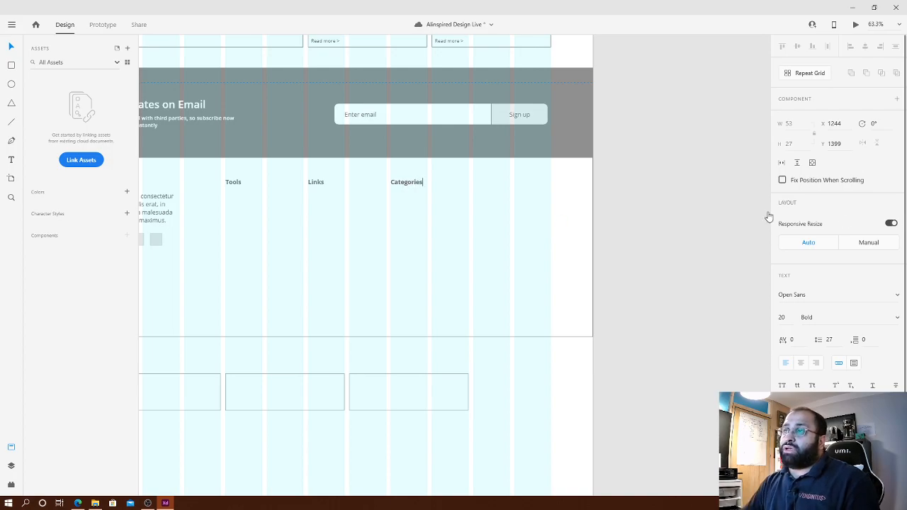
pyautogui.click(11, 46)
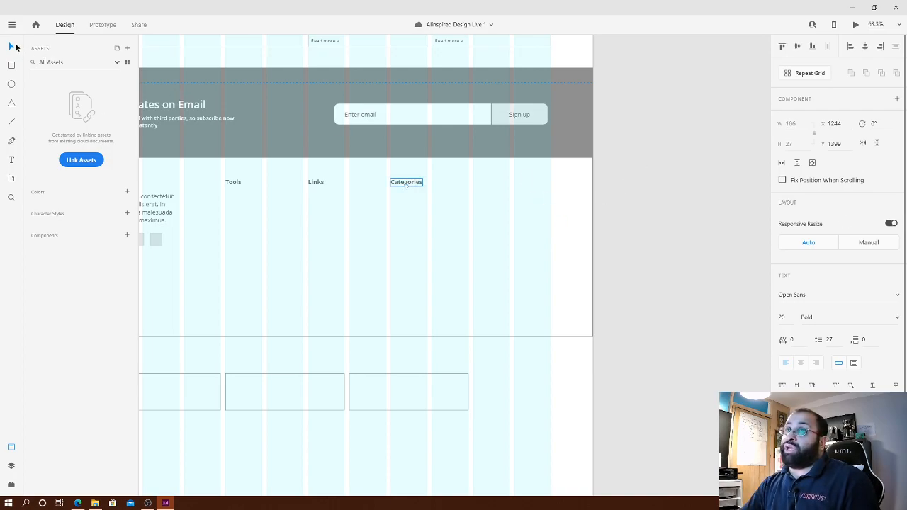
# - Duplicate the Categories heading to X 1520 and change the copy's text to "Pages"
pyautogui.click(731, 178)
pyautogui.moveTo(413, 182); pyautogui.dragTo(495, 187)
pyautogui.doubleClick(496, 186)
pyautogui.write('Pages')
pyautogui.press('Escape')
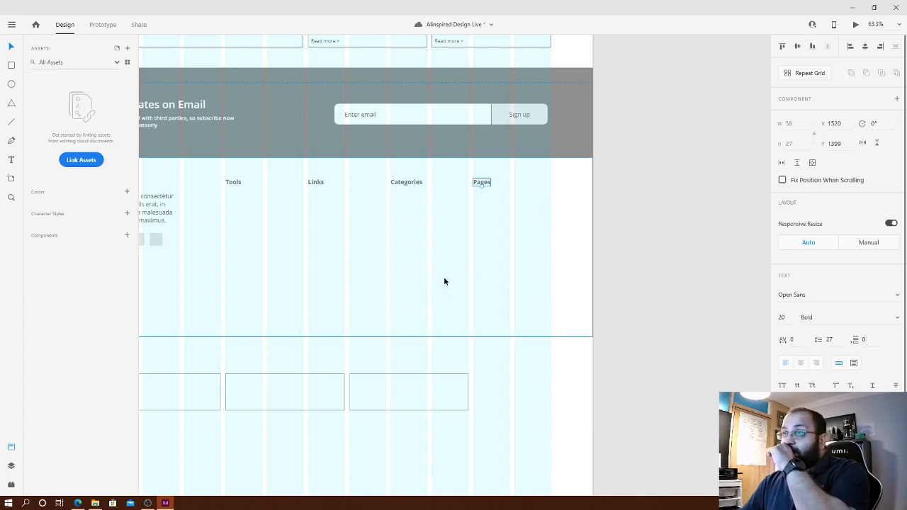
# - Copy the placeholder paragraph to X 692, Y 1446 under Tools, replace its text with "link" and make it auto-width text
pyautogui.moveTo(169, 204); pyautogui.dragTo(296, 213)
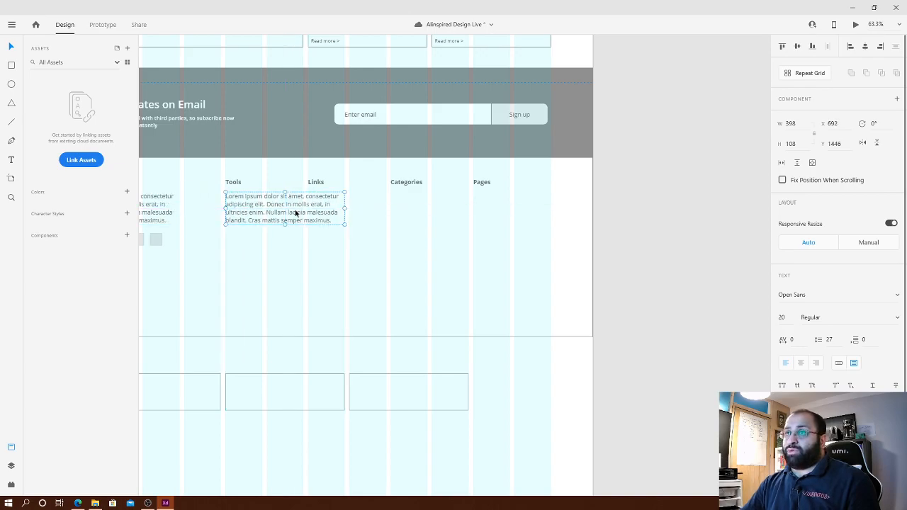
pyautogui.press('Return')
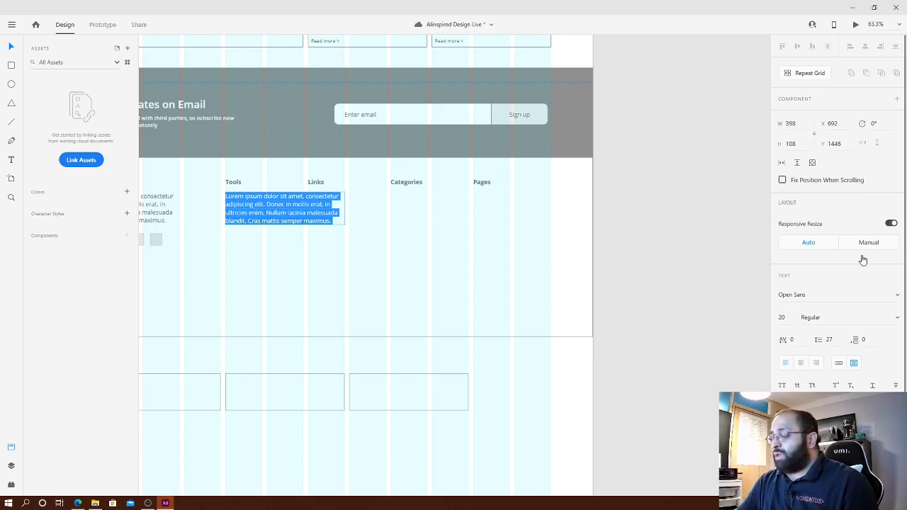
pyautogui.write('link')
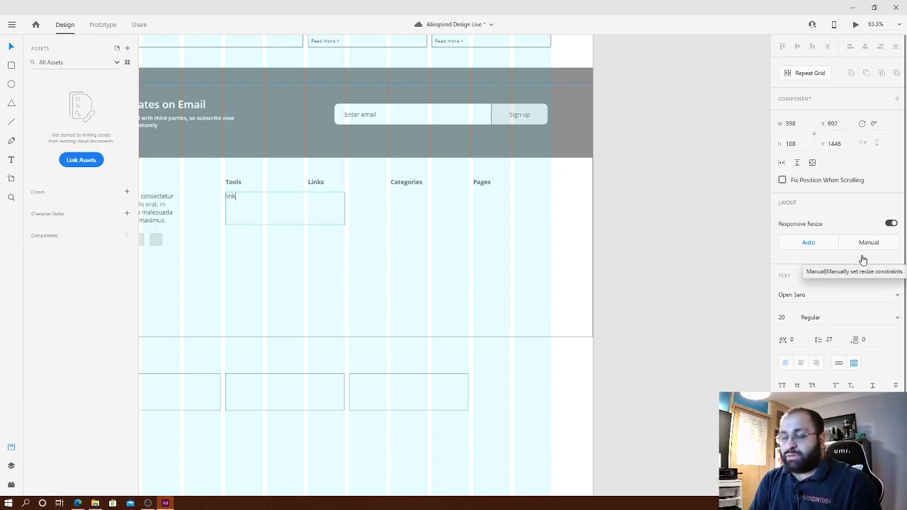
pyautogui.click(838, 364)
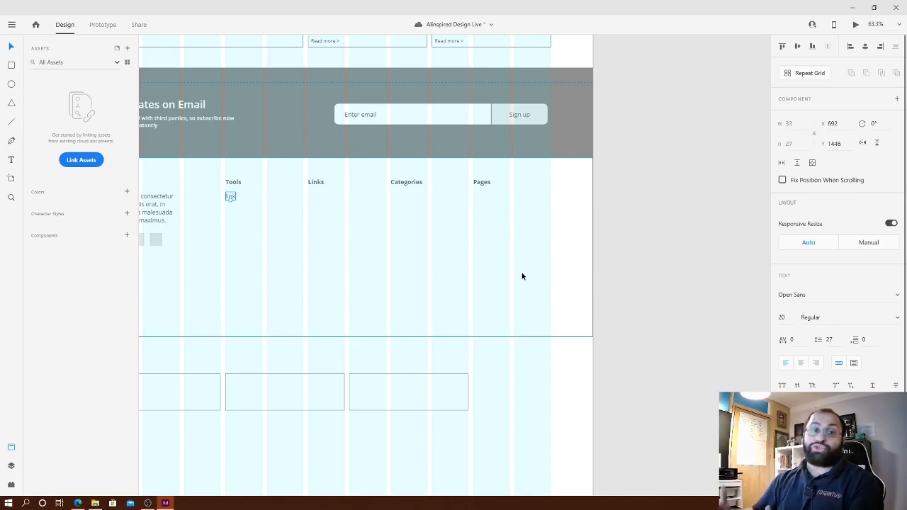
# - Save the document and change the link text under the Tools heading to "Item One"
pyautogui.hotkey('ctrl', 's')
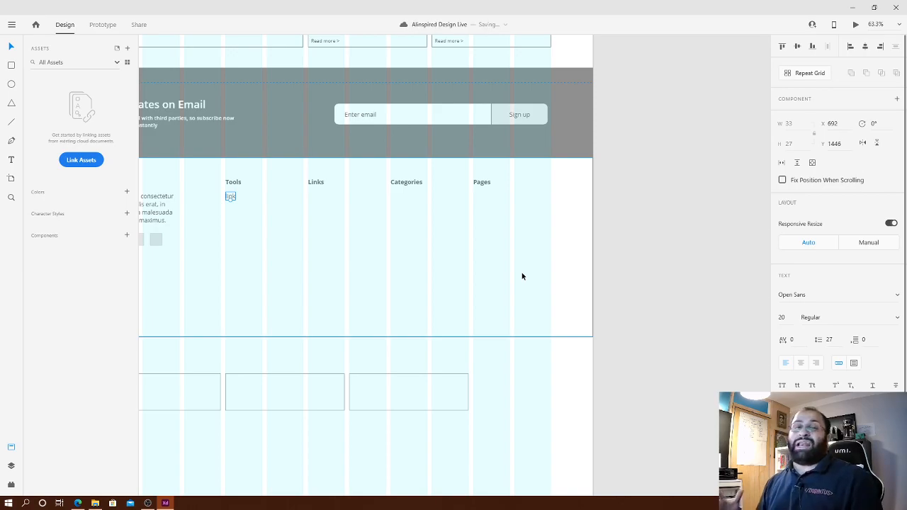
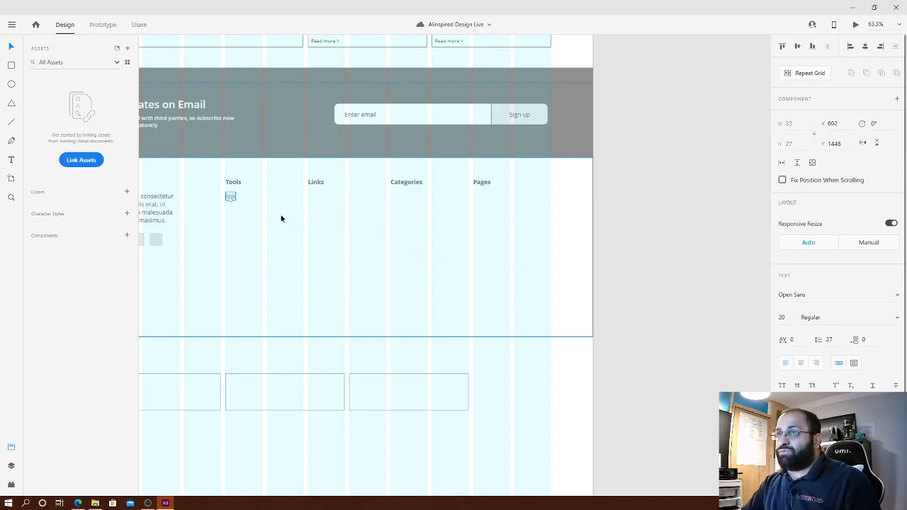
pyautogui.doubleClick(230, 196)
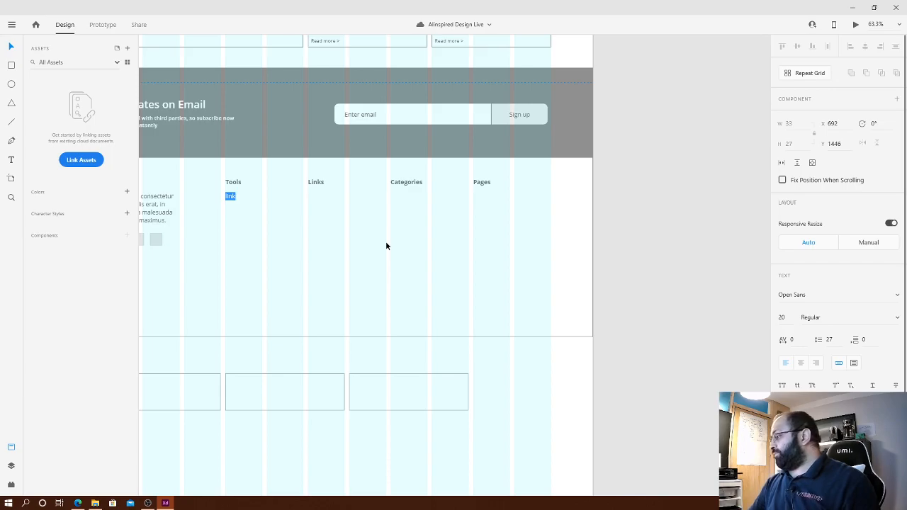
pyautogui.write('Item ONe')
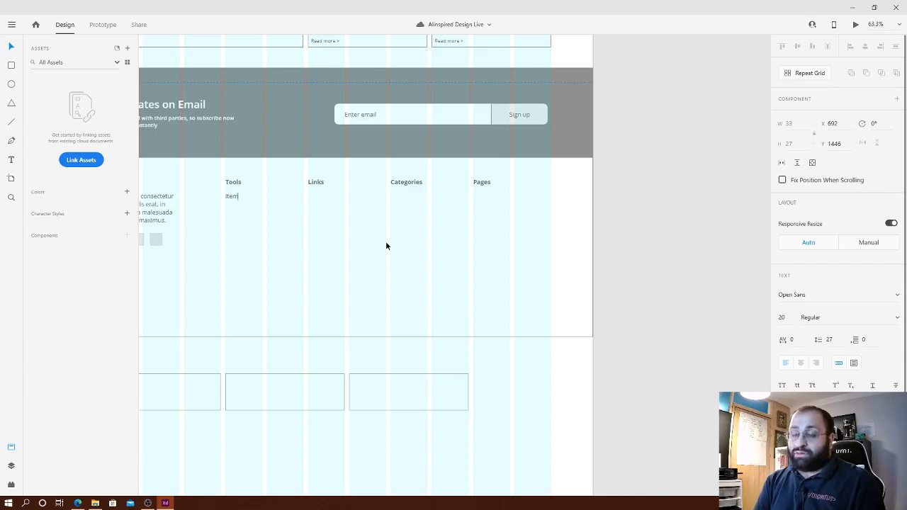
pyautogui.press('BackSpace')
pyautogui.press('BackSpace')
pyautogui.write('ne')
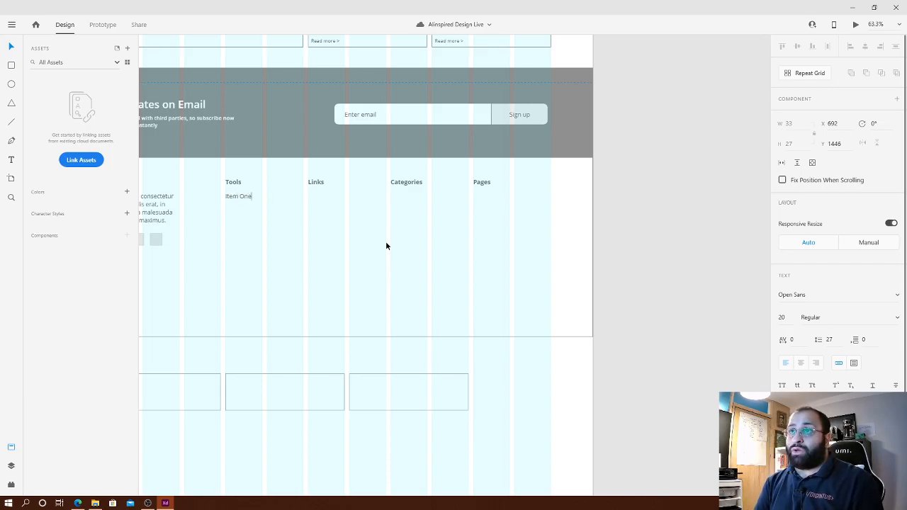
pyautogui.press('Escape')
# - Duplicate Item One straight down to Y 1493 and change the copy's text to "Item Two"
pyautogui.moveTo(241, 197); pyautogui.dragTo(237, 212)
pyautogui.doubleClick(237, 211)
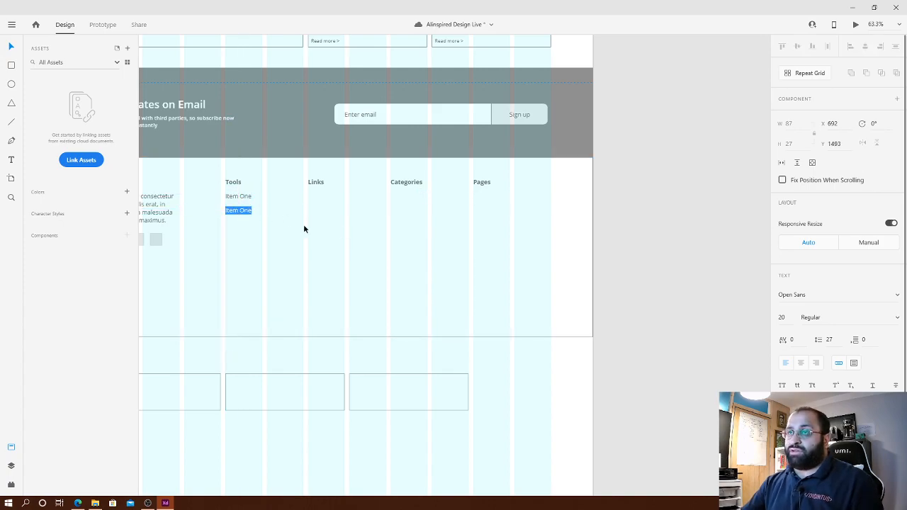
pyautogui.press('Right')
pyautogui.hotkey('ctrl', 'shift', 'Left')
pyautogui.write('Two')
pyautogui.press('Escape')
# - Duplicate Item Two straight down to Y 1540 and change the copy's text to "Item Three"
pyautogui.moveTo(239, 213); pyautogui.dragTo(237, 230)
pyautogui.click(276, 242)
pyautogui.hotkey('ctrl', 'Left')
pyautogui.hotkey('ctrl', 'shift', 'Right')
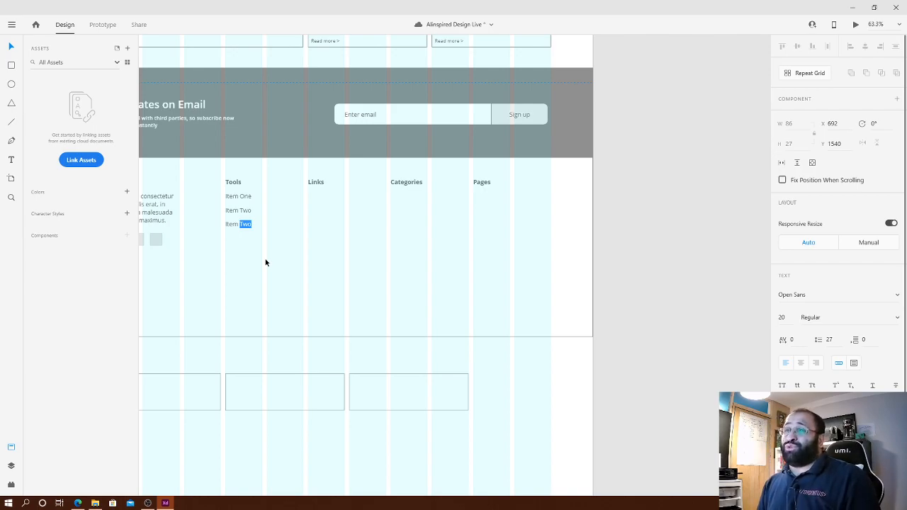
pyautogui.write('Three')
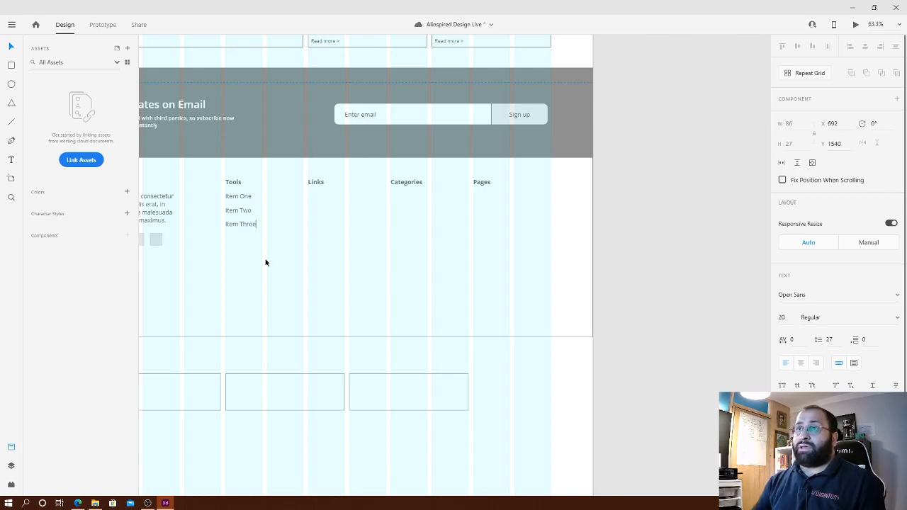
pyautogui.press('Escape')
# - Add two more evenly spaced copies below Item Three, "Item Four" at Y 1587 and "Item Five" at Y 1634
pyautogui.moveTo(251, 223); pyautogui.dragTo(251, 241)
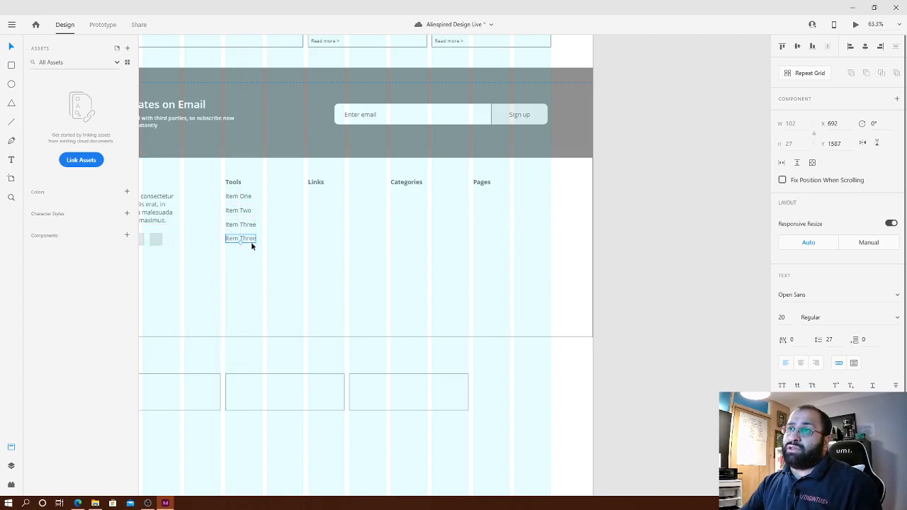
pyautogui.doubleClick(250, 238)
pyautogui.press('End')
pyautogui.hotkey('ctrl', 'shift', 'Left')
pyautogui.write('Four')
pyautogui.press('Escape')
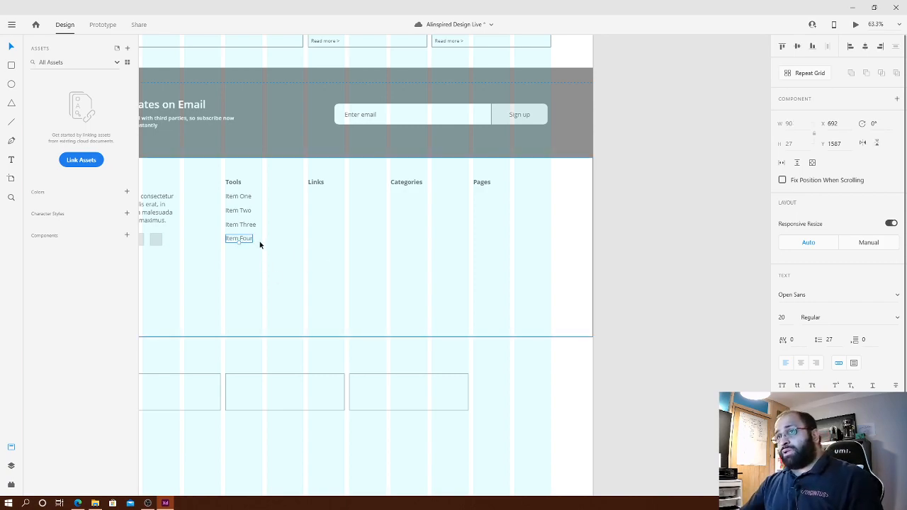
pyautogui.moveTo(248, 238); pyautogui.dragTo(249, 252)
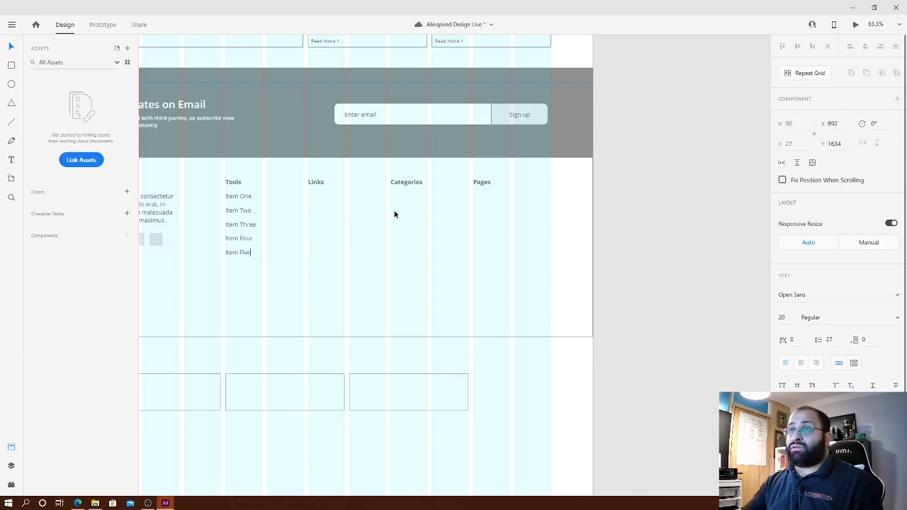
pyautogui.press('Escape')
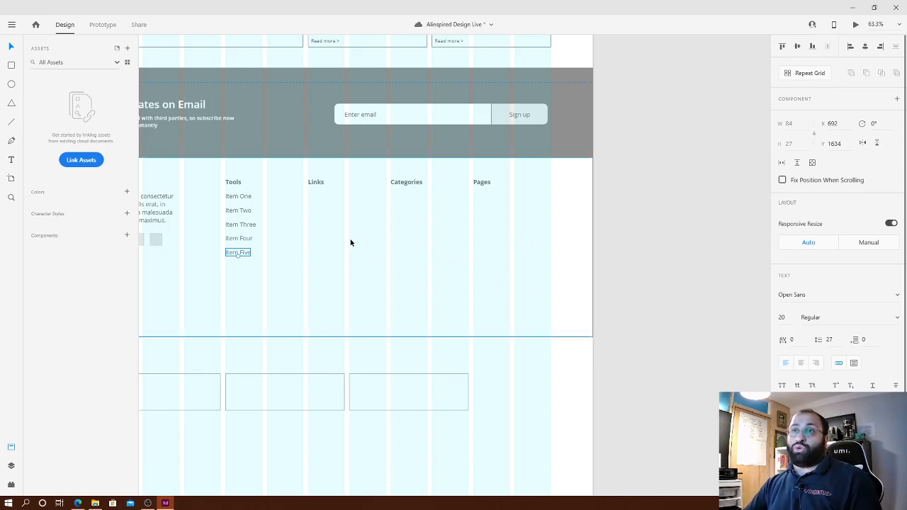
# - Move the five items under Tools together 10 px down to Y 1456, keeping X 692
pyautogui.keyDown('shift'); pyautogui.click(249, 239); pyautogui.keyUp('shift')
pyautogui.keyDown('shift'); pyautogui.click(245, 224); pyautogui.keyUp('shift')
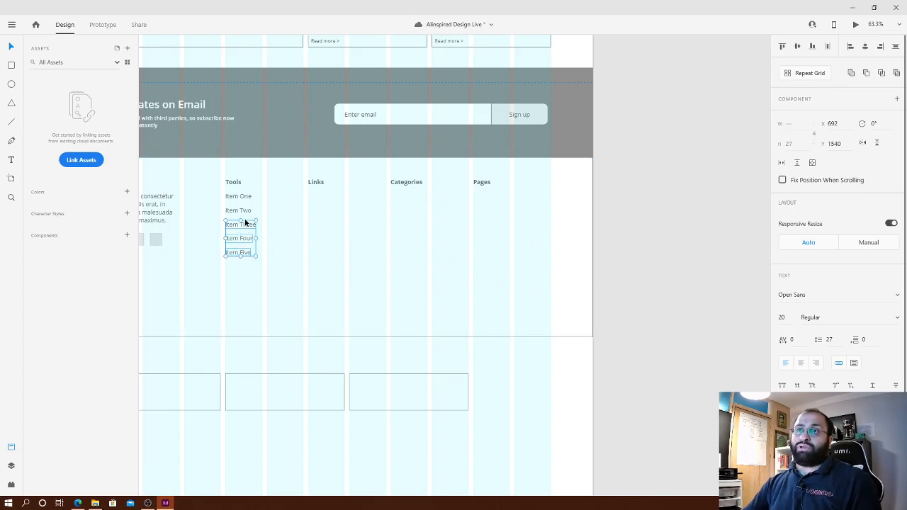
pyautogui.keyDown('shift'); pyautogui.click(241, 211); pyautogui.keyUp('shift')
pyautogui.keyDown('shift'); pyautogui.click(240, 196); pyautogui.keyUp('shift')
pyautogui.hotkey('shift', 'Right')
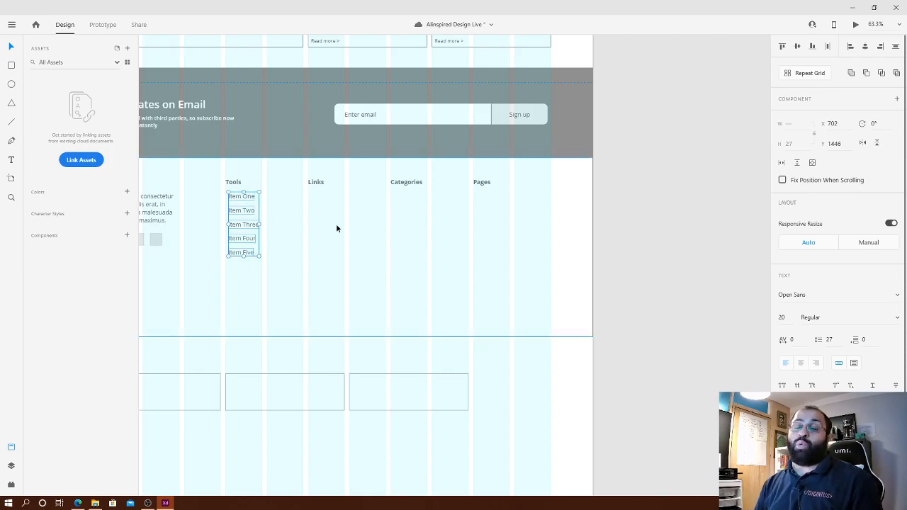
pyautogui.hotkey('shift', 'Left')
pyautogui.scroll(1, 340, 248)
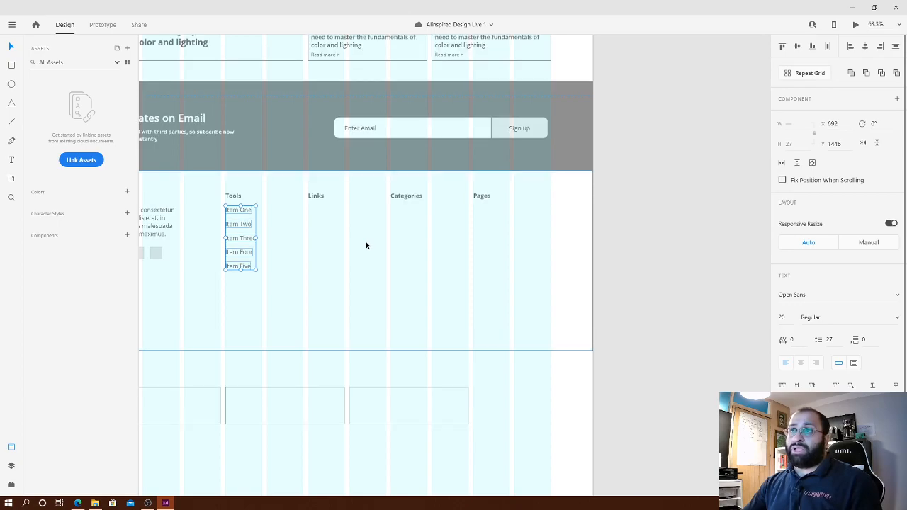
pyautogui.hotkey('shift', 'Down')
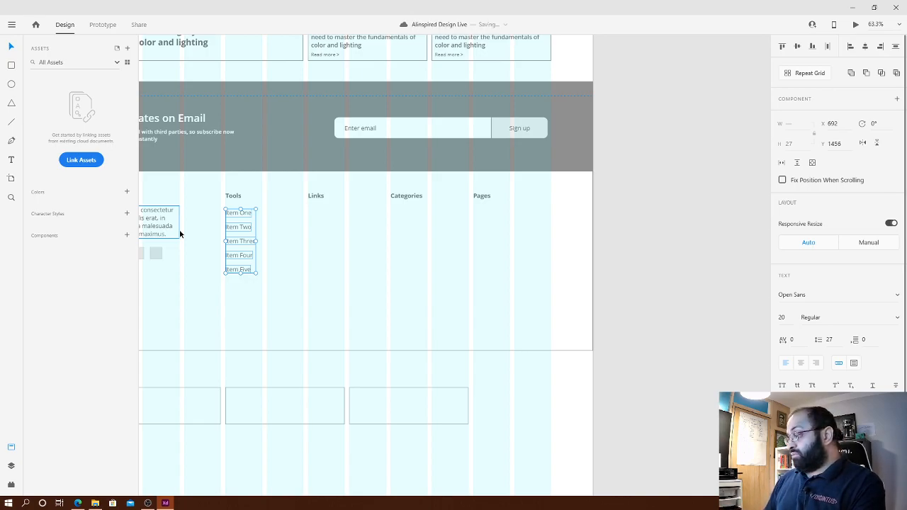
pyautogui.press('alt')
pyautogui.click(683, 245)
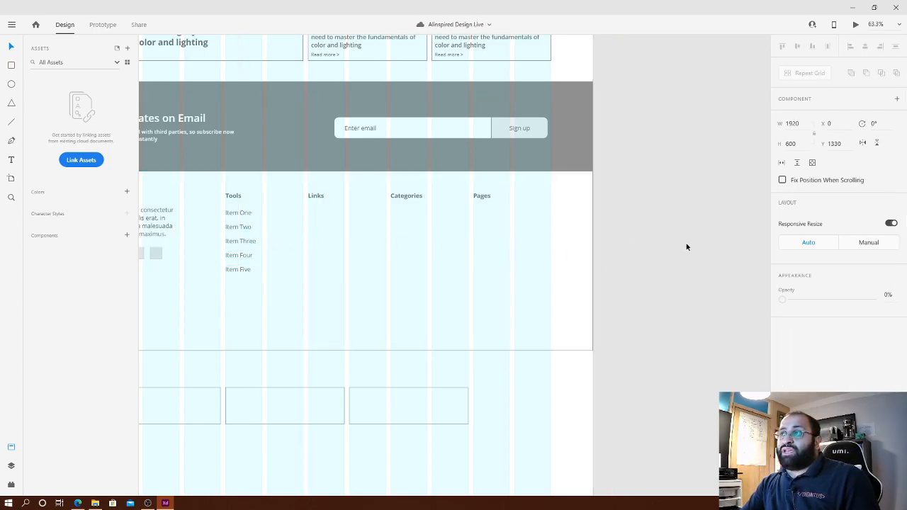
# - Group the five Tools items and duplicate the group under the Links, Categories and Pages headings
pyautogui.click(235, 270)
pyautogui.keyDown('shift'); pyautogui.click(239, 258); pyautogui.keyUp('shift')
pyautogui.keyDown('shift'); pyautogui.click(245, 243); pyautogui.keyUp('shift')
pyautogui.keyDown('shift'); pyautogui.click(244, 228); pyautogui.keyUp('shift')
pyautogui.keyDown('shift'); pyautogui.click(242, 214); pyautogui.keyUp('shift')
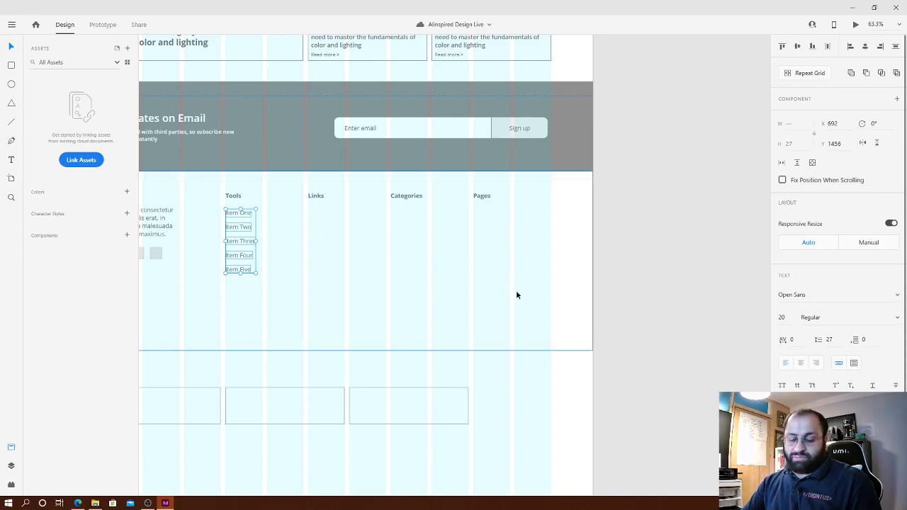
pyautogui.hotkey('ctrl', 'g')
pyautogui.moveTo(240, 244); pyautogui.dragTo(487, 243)
pyautogui.click(625, 257)
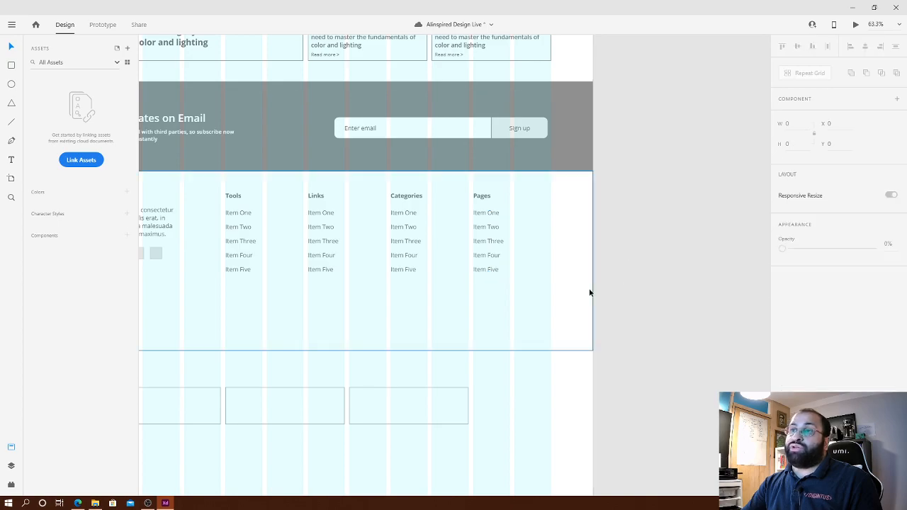
# - Set the height of the footer's background rectangle to 400
pyautogui.click(573, 329)
pyautogui.moveTo(306, 350); pyautogui.dragTo(497, 305)
pyautogui.click(324, 336)
pyautogui.scroll(-3, 330, 320)
pyautogui.scroll(2, 497, 305)
pyautogui.click(658, 274)
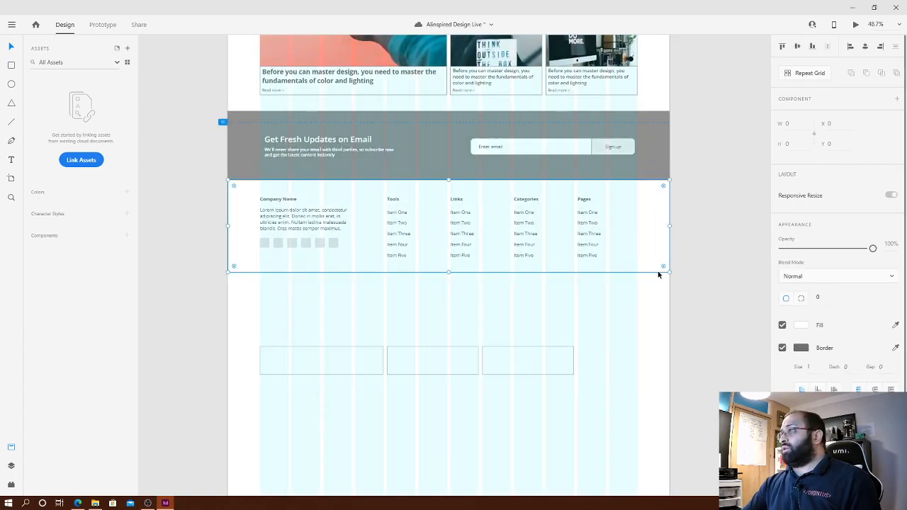
pyautogui.click(791, 143)
pyautogui.write('400')
pyautogui.press('Return')
pyautogui.click(688, 349)
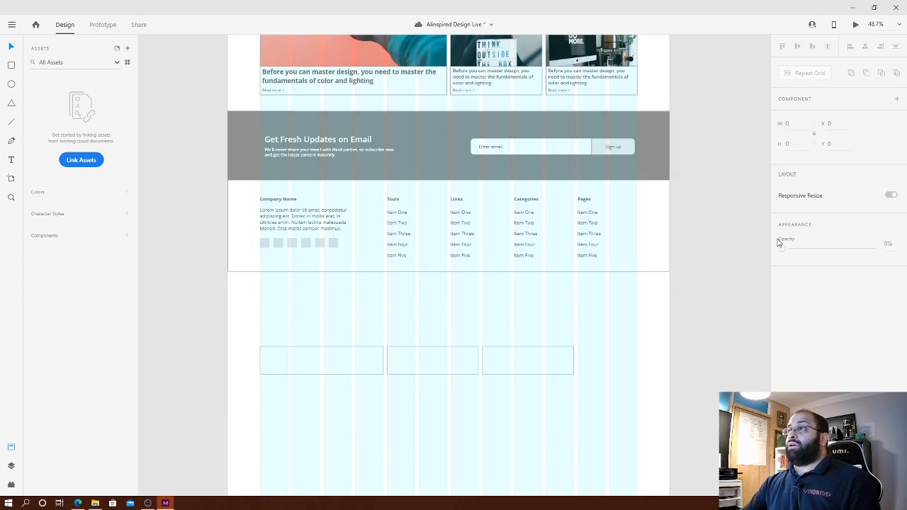
# - Center all footer content vertically in the background at Y 1394 and shift it 20 px right to X 160
pyautogui.click(395, 211)
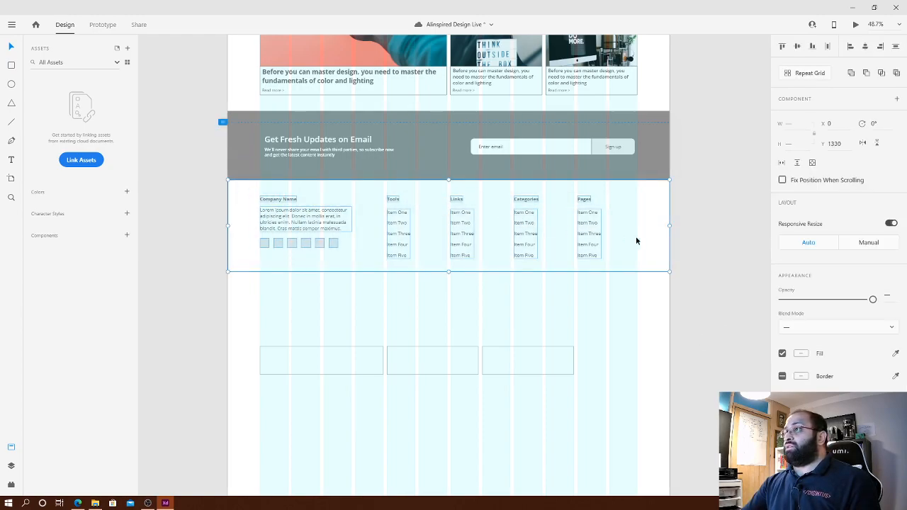
pyautogui.doubleClick(594, 241)
pyautogui.moveTo(593, 240); pyautogui.dragTo(595, 238)
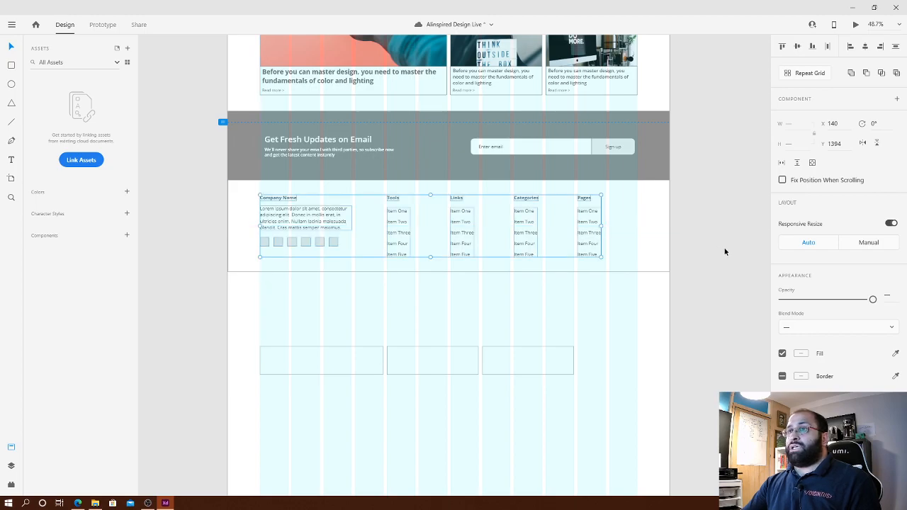
pyautogui.hotkey('shift', 'Right')
pyautogui.hotkey('shift', 'Right')
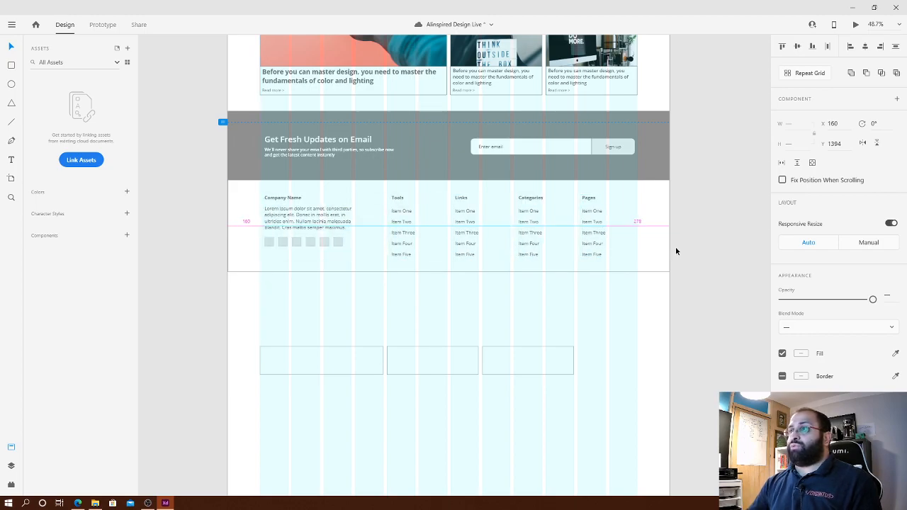
pyautogui.click(702, 252)
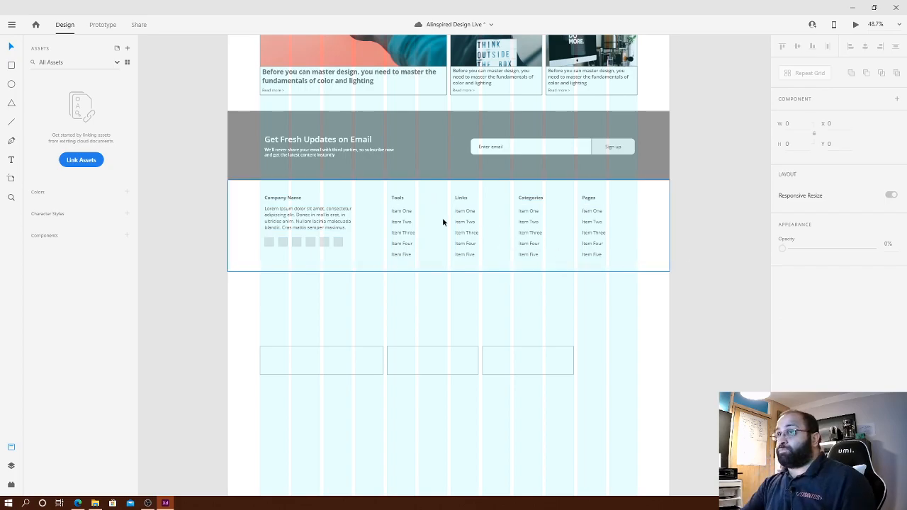
# - Move the Tools, Links, Categories and Pages columns together 20 px back left to X 692
pyautogui.click(401, 200)
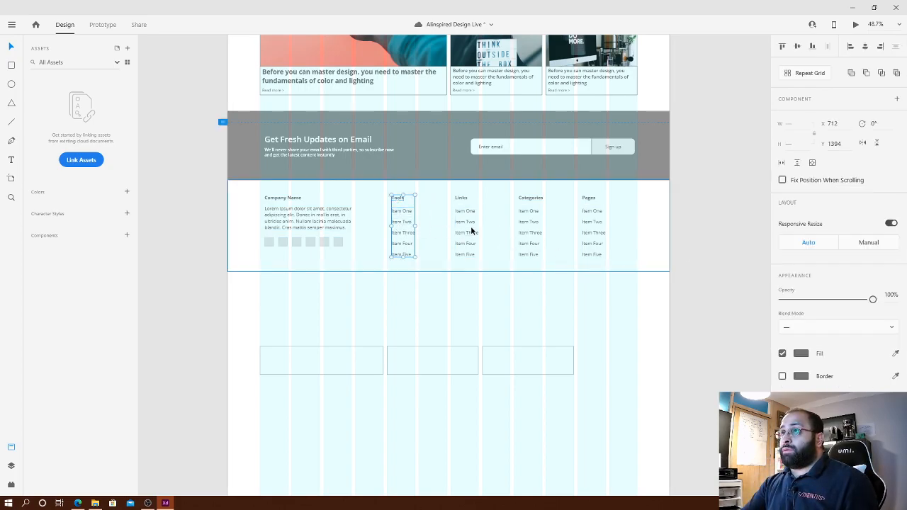
pyautogui.moveTo(715, 196); pyautogui.dragTo(392, 255)
pyautogui.keyDown('shift'); pyautogui.click(655, 242); pyautogui.keyUp('shift')
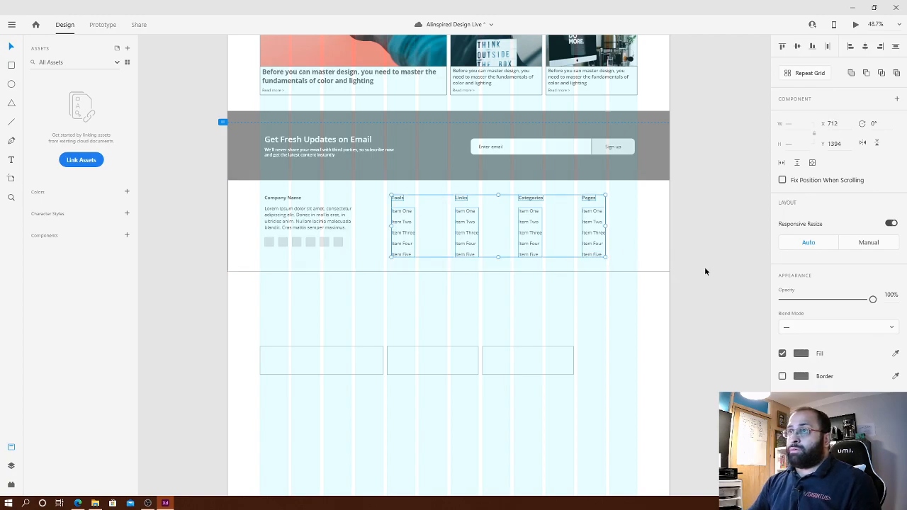
pyautogui.hotkey('shift', 'Left')
pyautogui.press('Left')
pyautogui.press('Left')
pyautogui.press('Left')
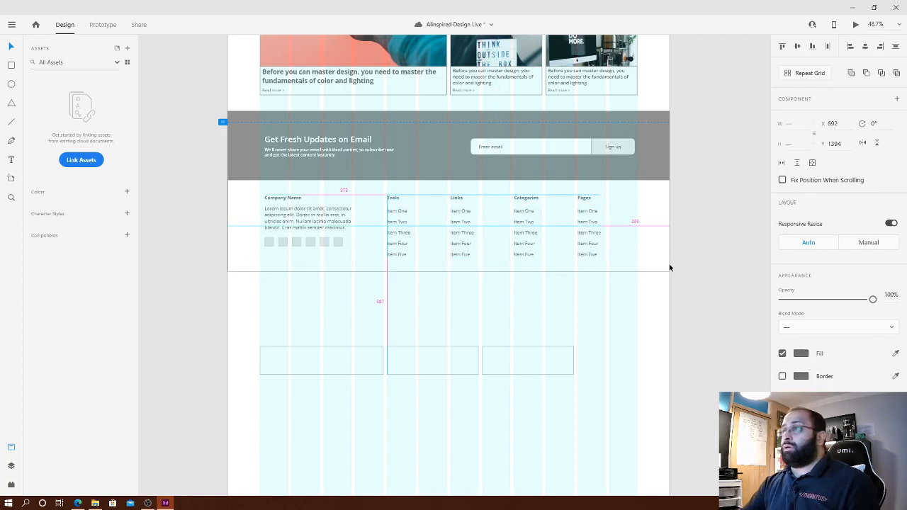
pyautogui.click(755, 239)
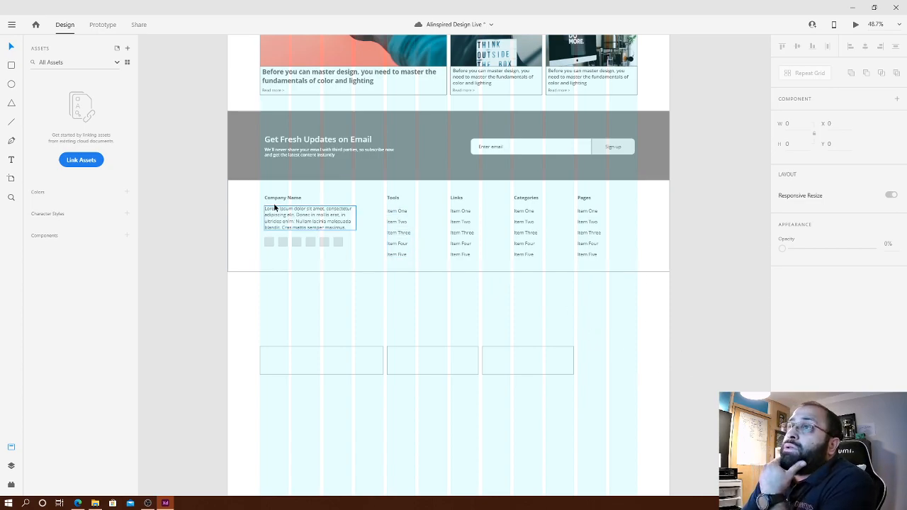
# - Fit the wide outline box below the company block at X 156, Y 1683, 382 px wide, and resize the company paragraph to 378 by 135 px
pyautogui.moveTo(330, 368); pyautogui.dragTo(352, 277)
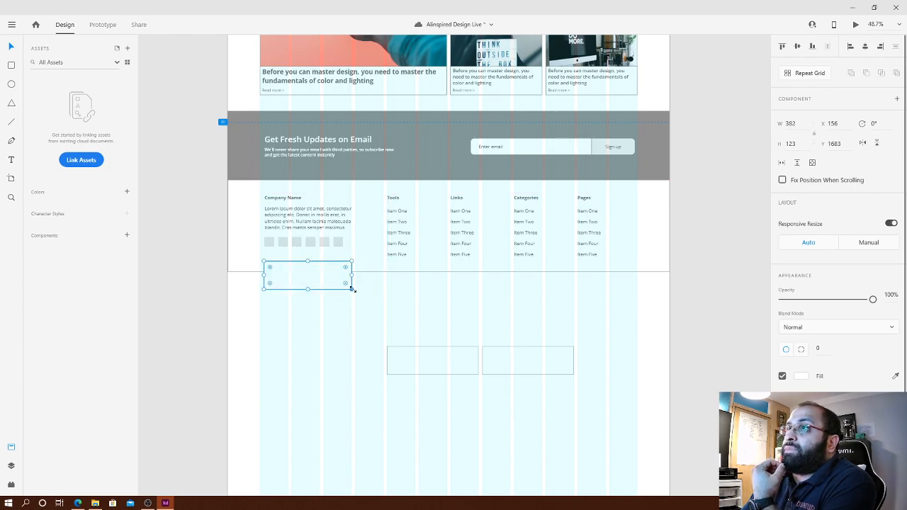
pyautogui.click(350, 221)
pyautogui.moveTo(355, 216); pyautogui.dragTo(352, 216)
pyautogui.doubleClick(308, 231)
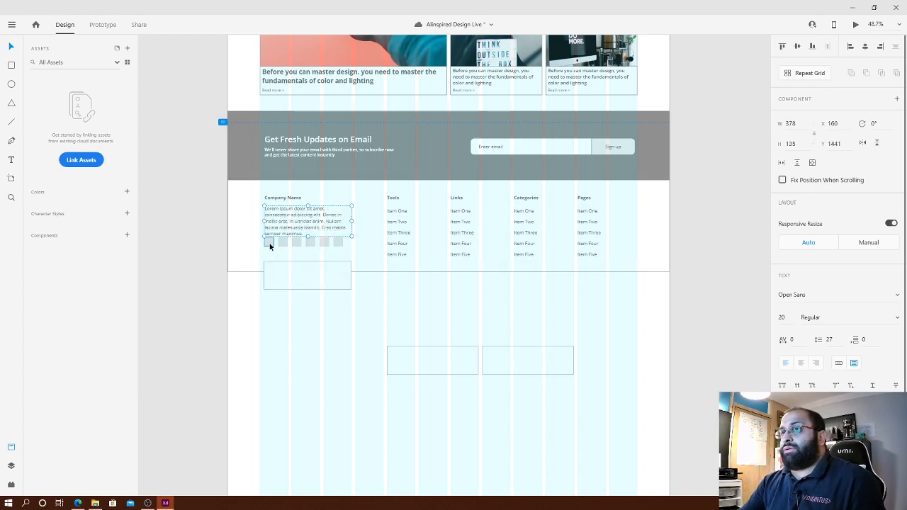
# - Move the six social icon placeholders together 20 px down to Y 1599, clear of the company paragraph
pyautogui.click(268, 243)
pyautogui.keyDown('shift'); pyautogui.click(283, 243); pyautogui.keyUp('shift')
pyautogui.keyDown('shift'); pyautogui.click(296, 242); pyautogui.keyUp('shift')
pyautogui.keyDown('shift'); pyautogui.click(310, 242); pyautogui.keyUp('shift')
pyautogui.keyDown('shift'); pyautogui.click(324, 243); pyautogui.keyUp('shift')
pyautogui.keyDown('shift'); pyautogui.click(338, 242); pyautogui.keyUp('shift')
pyautogui.hotkey('shift', 'Down')
pyautogui.hotkey('shift', 'Down')
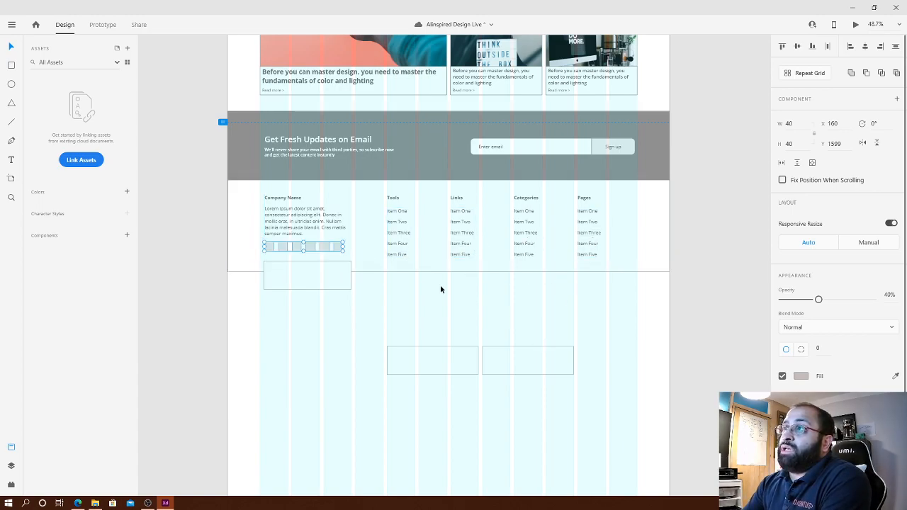
# - Place 260 px wide outline boxes at Y 1683 under the Tools, Links, Categories and Pages columns and delete the spare box
pyautogui.click(437, 374)
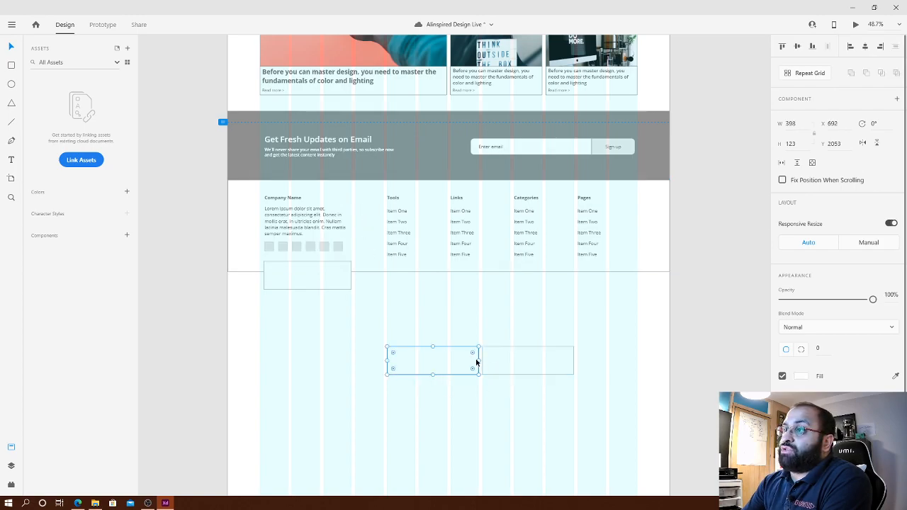
pyautogui.moveTo(478, 361); pyautogui.dragTo(626, 289)
pyautogui.click(559, 372)
pyautogui.press('Delete')
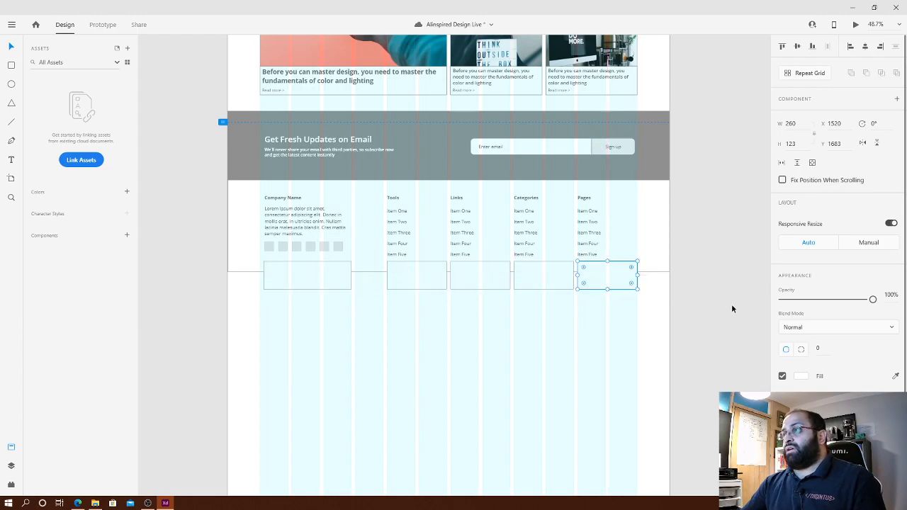
pyautogui.click(731, 304)
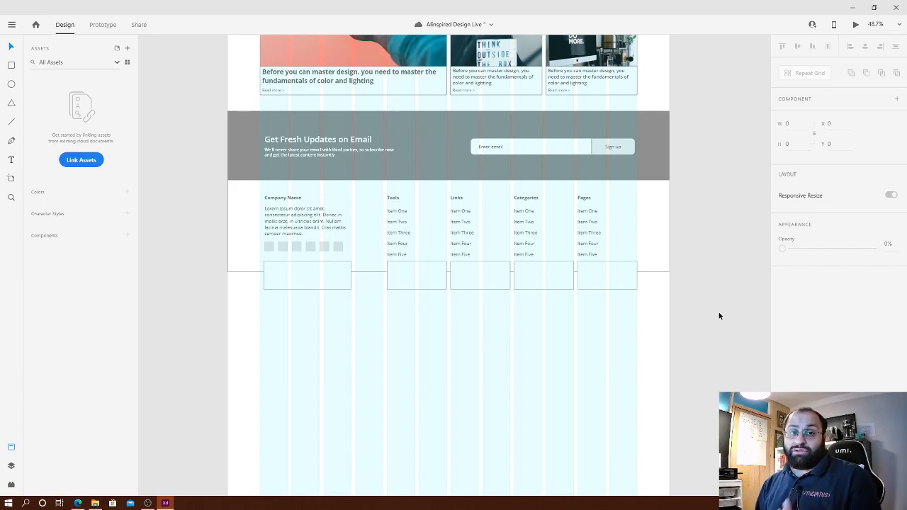
# - Save the document and widen the company block's outline box to the outer edge of the first grid column
pyautogui.hotkey('ctrl', 's')
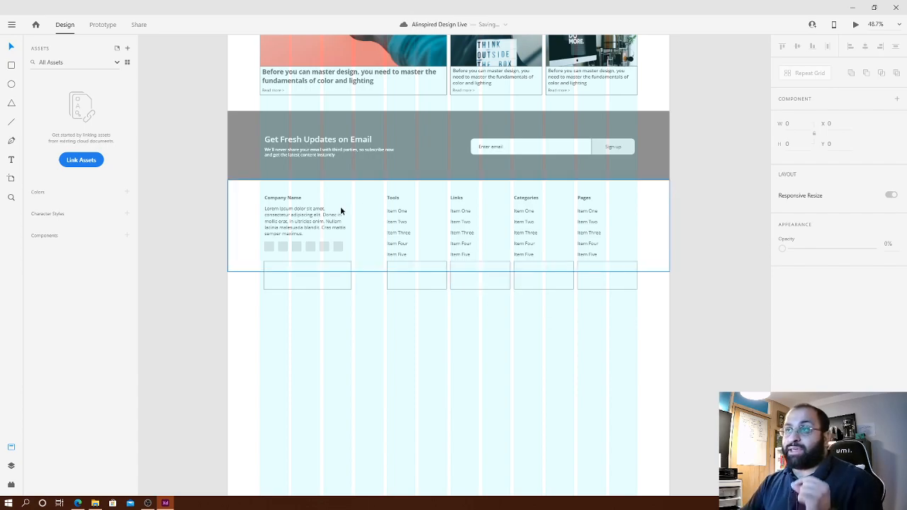
pyautogui.click(304, 273)
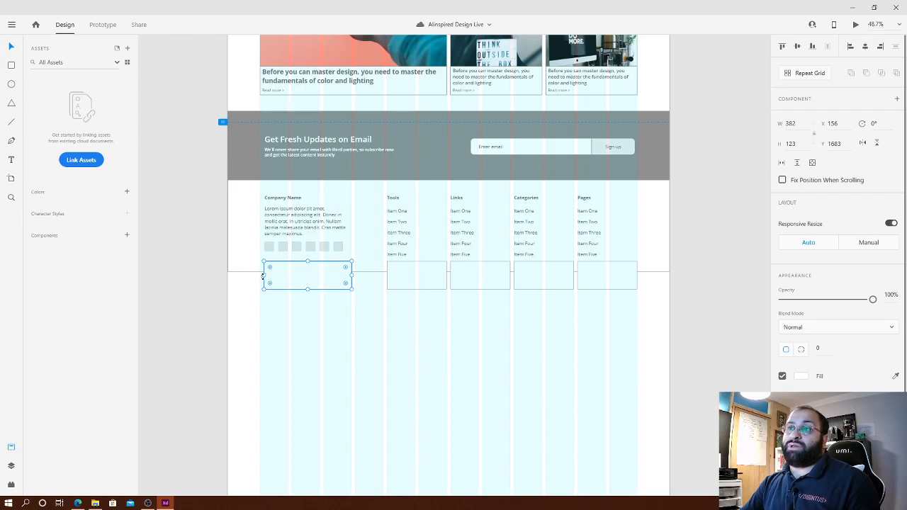
pyautogui.moveTo(262, 277); pyautogui.dragTo(260, 272)
pyautogui.click(293, 325)
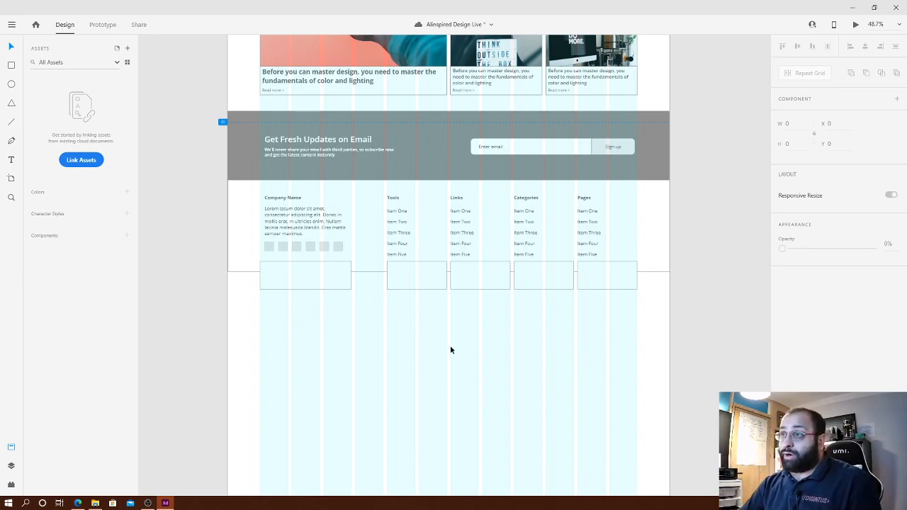
# - Check each of the five outline boxes below the footer columns against the layout grid
pyautogui.click(299, 282)
pyautogui.click(444, 278)
pyautogui.click(469, 279)
pyautogui.click(537, 279)
pyautogui.click(607, 274)
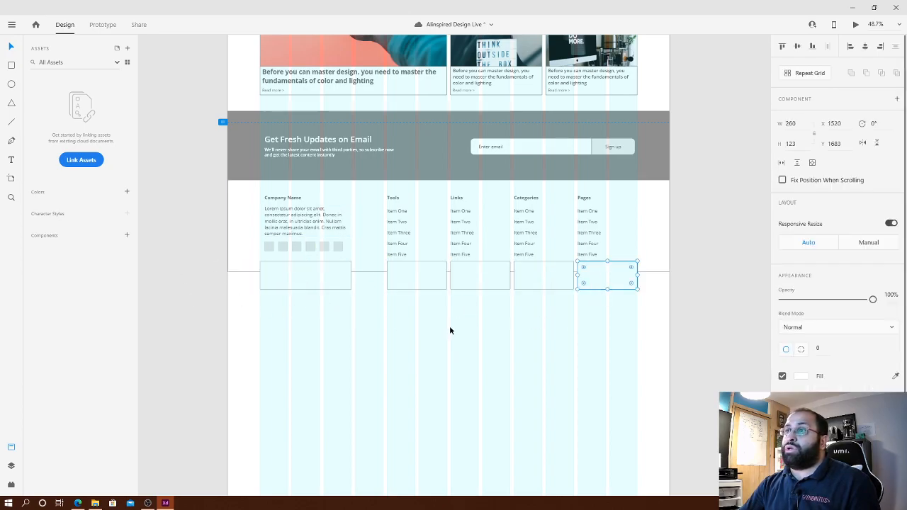
pyautogui.click(378, 289)
# - Draw a column-wide outline box in the empty grid column between the company and Tools boxes and remove it
pyautogui.click(14, 65)
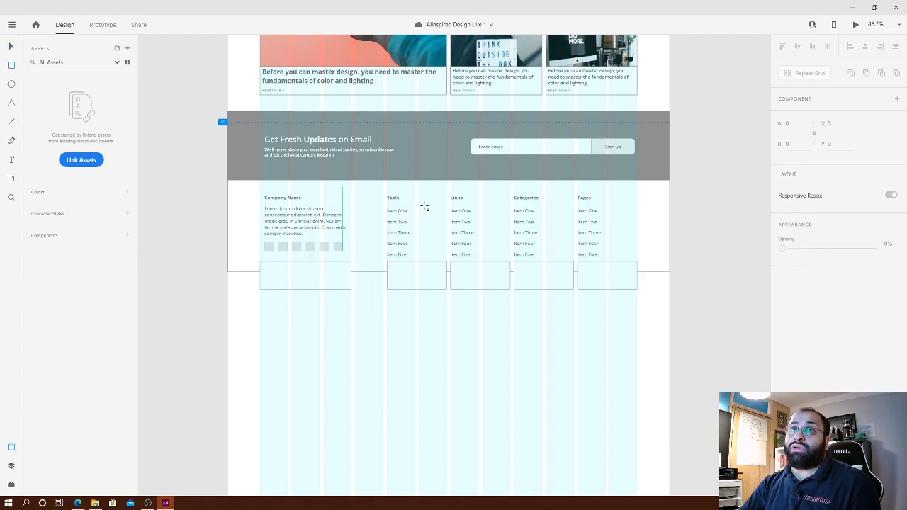
pyautogui.moveTo(355, 308); pyautogui.dragTo(377, 338)
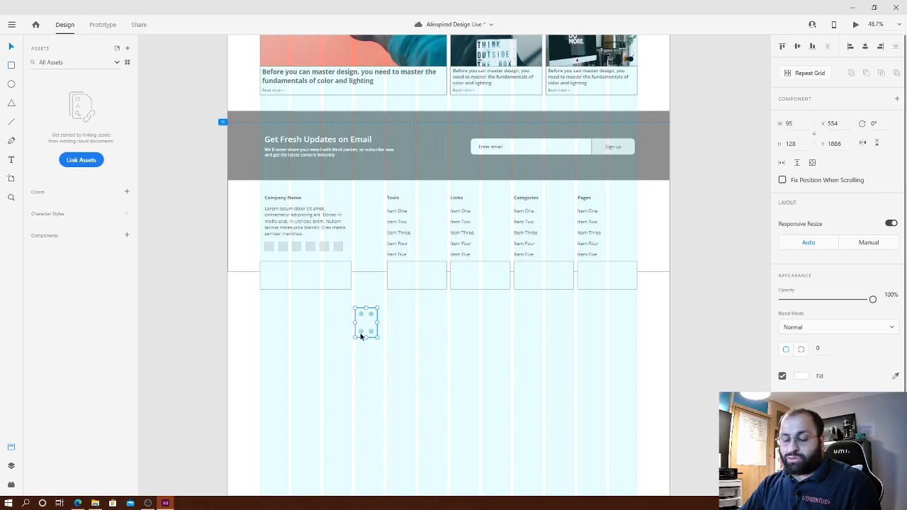
pyautogui.moveTo(375, 323); pyautogui.dragTo(355, 320)
pyautogui.click(494, 350)
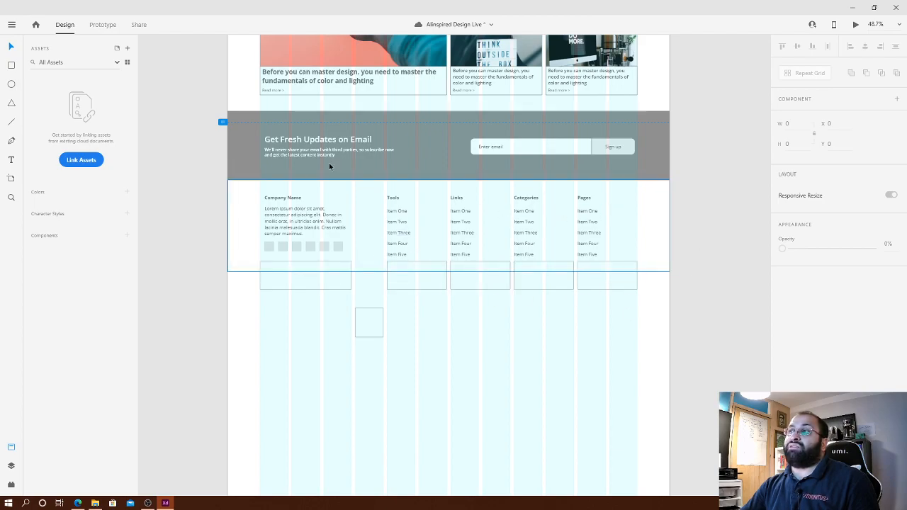
pyautogui.moveTo(368, 333); pyautogui.dragTo(369, 310)
pyautogui.click(411, 316)
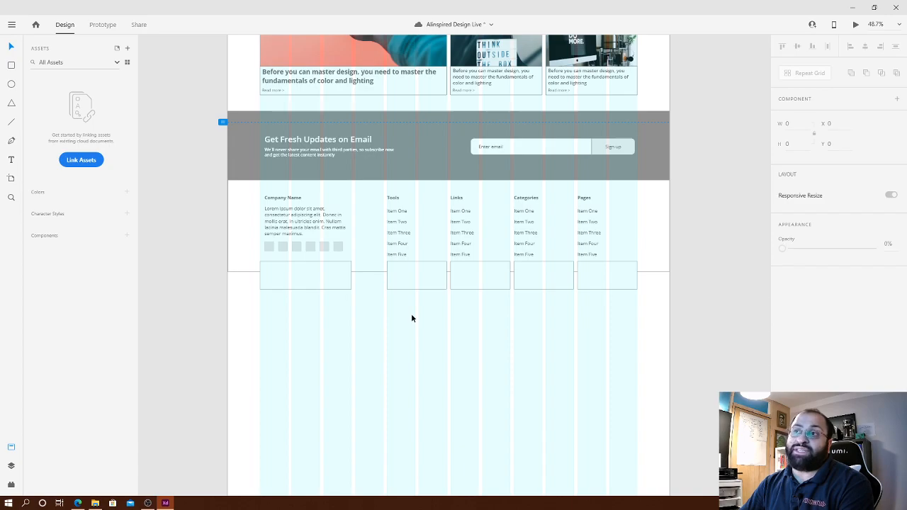
# - Delete all five outline boxes below the company block and the four link columns
pyautogui.moveTo(631, 327); pyautogui.dragTo(419, 286)
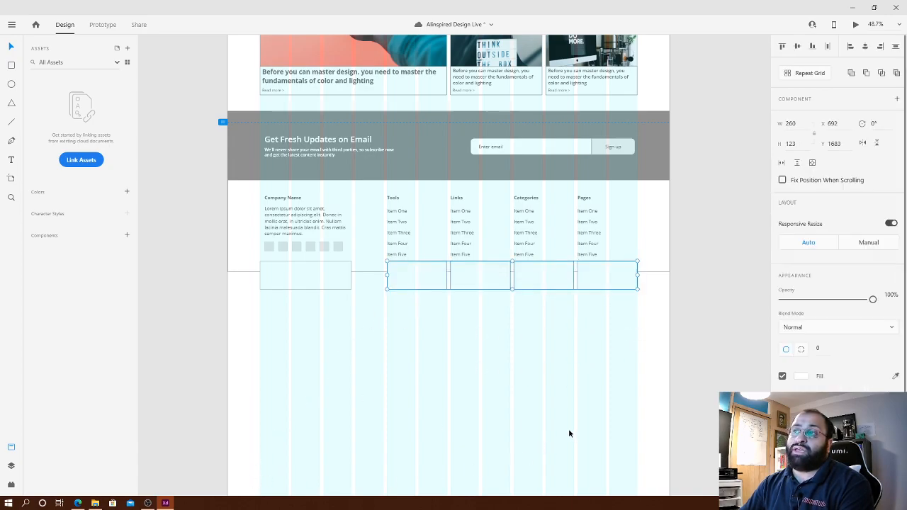
pyautogui.moveTo(261, 300); pyautogui.dragTo(335, 274)
pyautogui.click(352, 322)
pyautogui.moveTo(669, 324); pyautogui.dragTo(243, 281)
pyautogui.press('Delete')
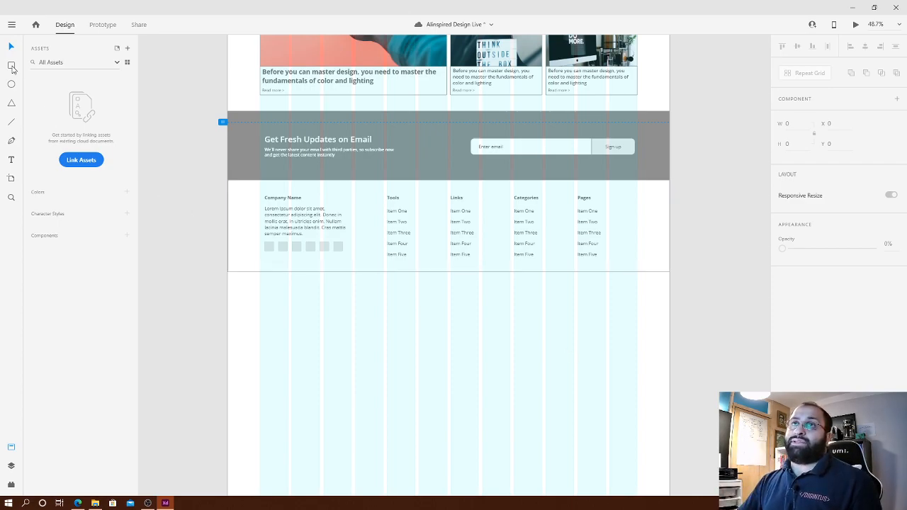
# - Draw a rectangle about 90 px wide below the footer at X 692, Y 1792, and set its height to 50 px
pyautogui.moveTo(386, 286); pyautogui.dragTo(410, 307)
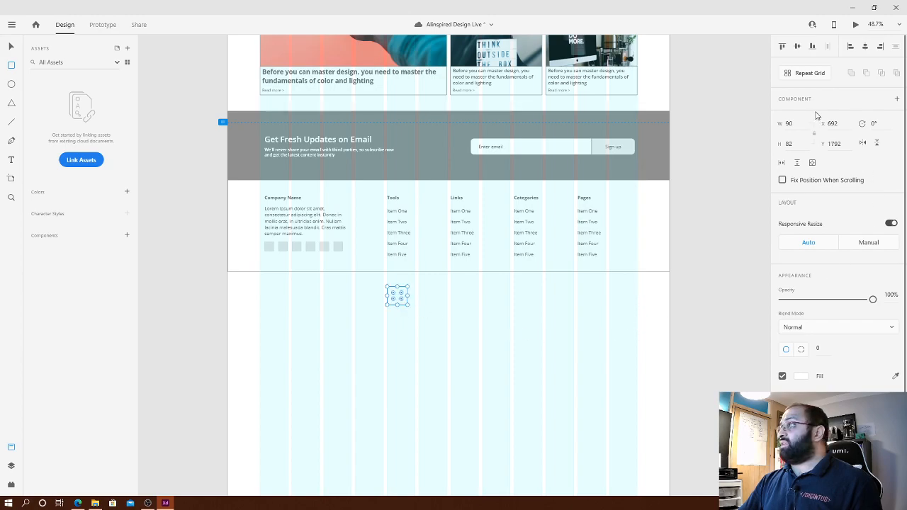
pyautogui.click(797, 142)
pyautogui.write('50')
pyautogui.press('Return')
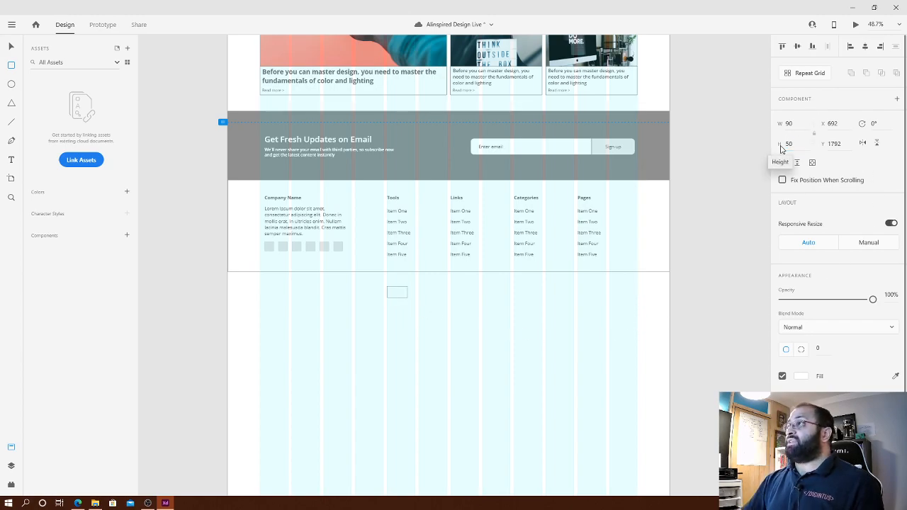
# - Set the new rectangle's height to 56 px and its opacity to 80%
pyautogui.click(791, 143)
pyautogui.write('56')
pyautogui.press('Return')
pyautogui.press('8')
pyautogui.press('Return')
pyautogui.press('Escape')
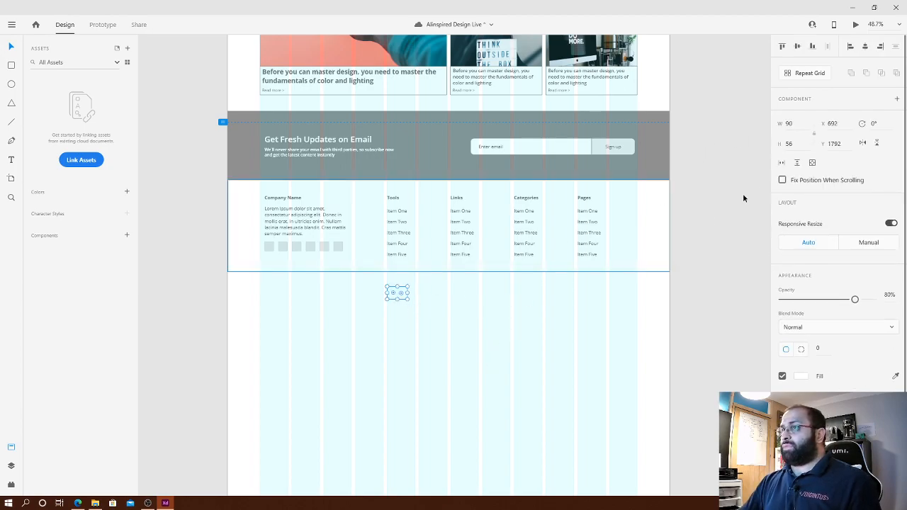
# - Set the rectangle's height to 80 px and stretch it across the full 1920 px artboard width from X 0
pyautogui.click(794, 143)
pyautogui.write('80')
pyautogui.press('Return')
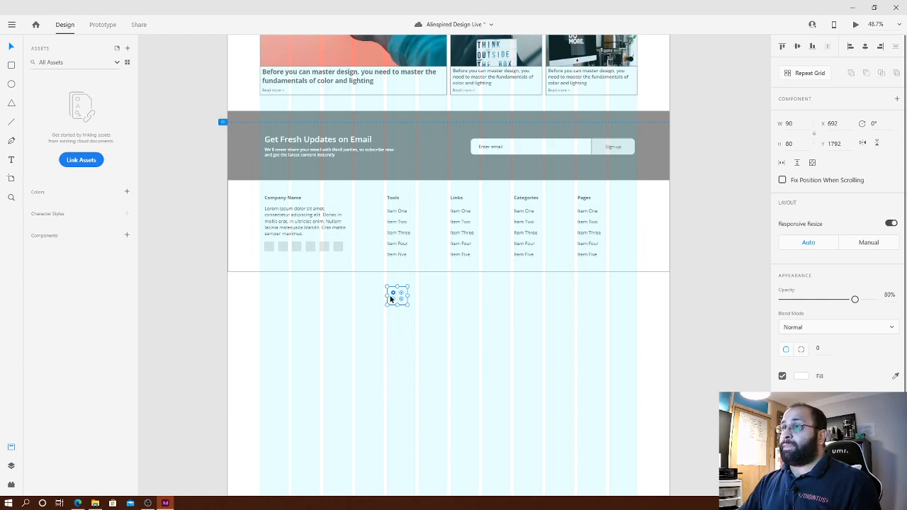
pyautogui.moveTo(386, 296); pyautogui.dragTo(227, 294)
pyautogui.moveTo(406, 296); pyautogui.dragTo(669, 297)
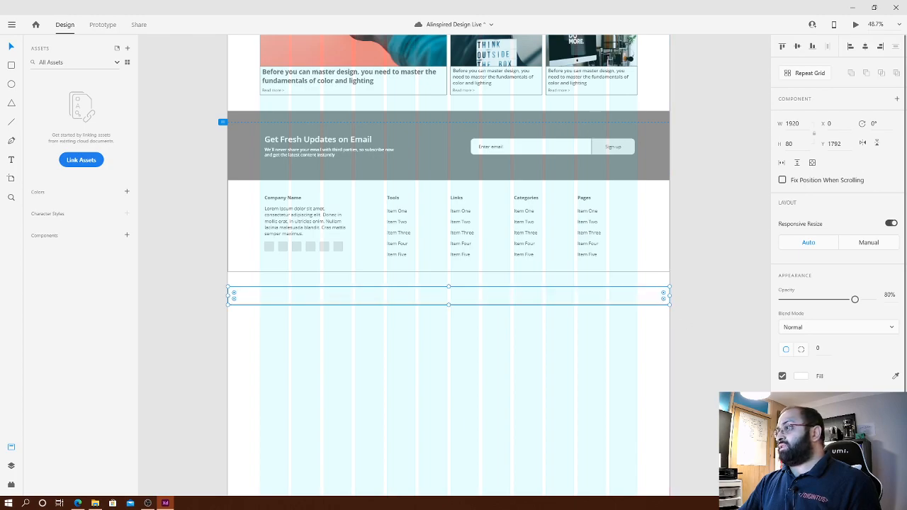
# - Fill the full-width bar with the colour sampled from the email sign-up band and move it flush against the footer's lower edge
pyautogui.click(894, 376)
pyautogui.click(432, 132)
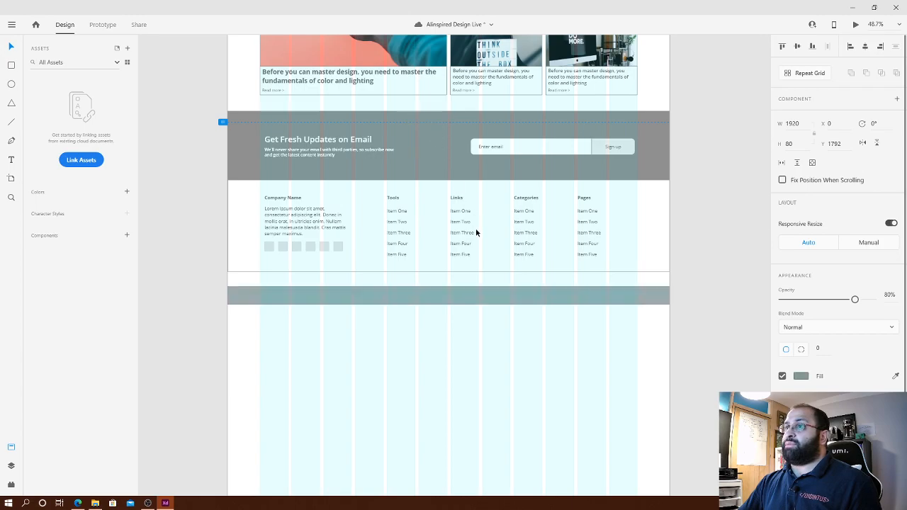
pyautogui.moveTo(431, 299); pyautogui.dragTo(435, 286)
pyautogui.click(478, 326)
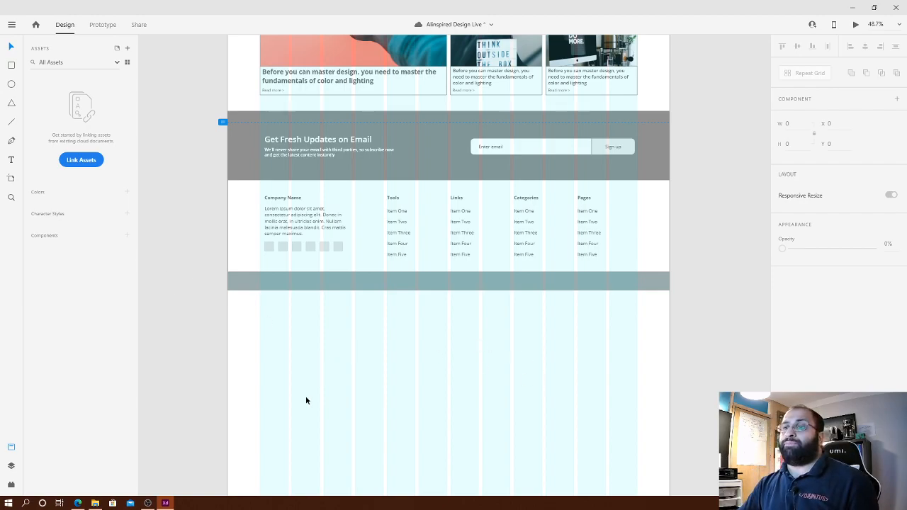
pyautogui.click(78, 503)
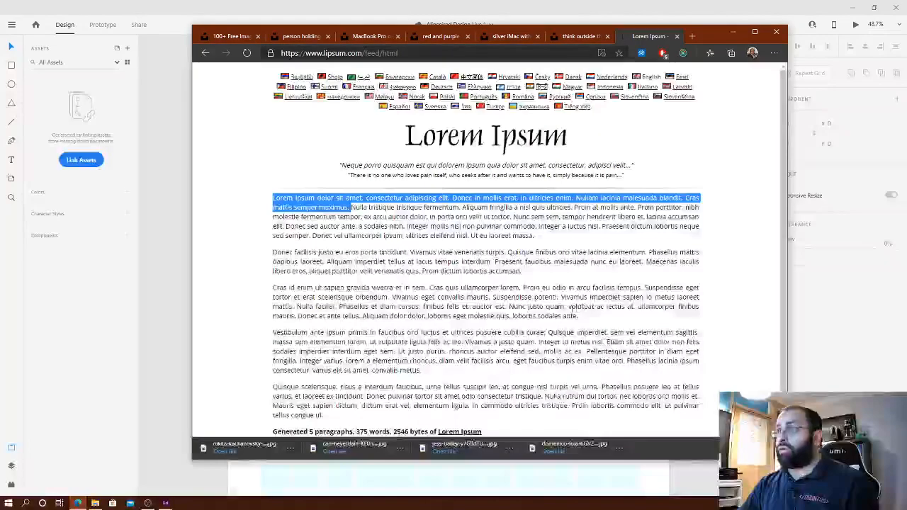
pyautogui.click(691, 36)
pyautogui.write('copy')
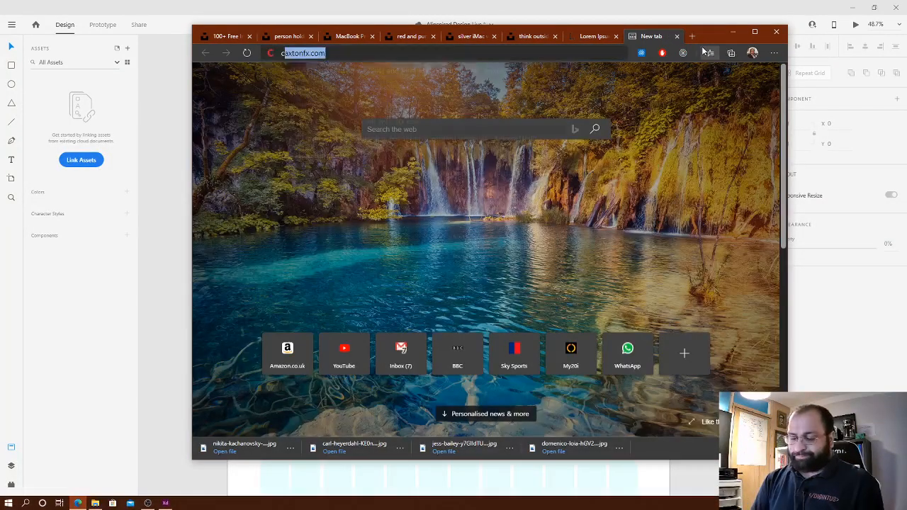
pyautogui.write('right ')
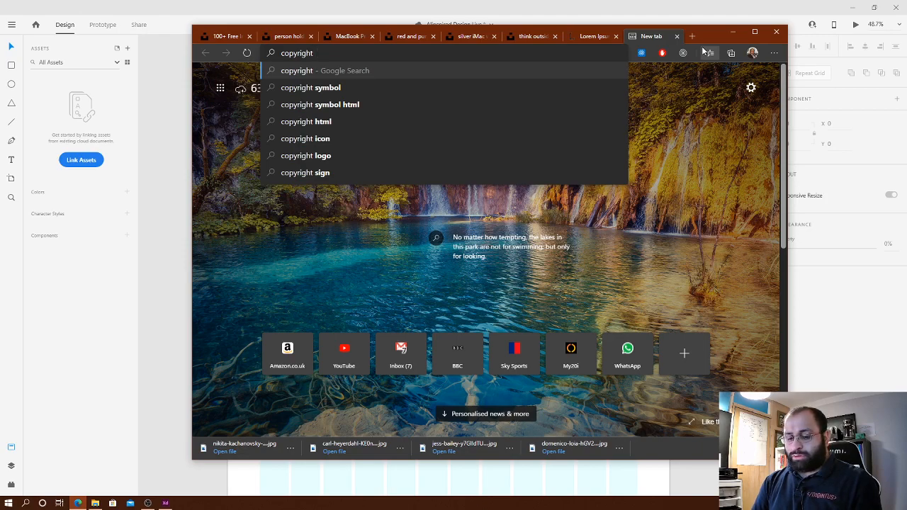
pyautogui.write('a')
pyautogui.hotkey('ctrl', 'w')
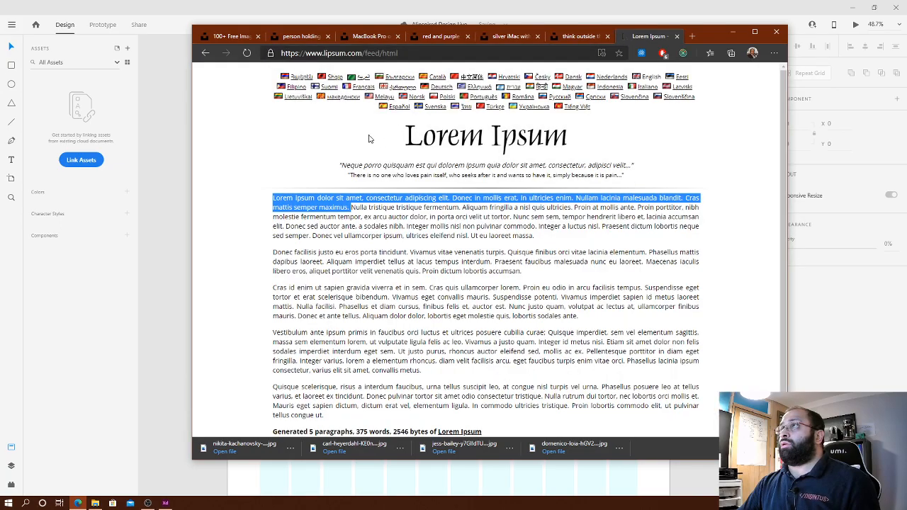
pyautogui.click(124, 85)
pyautogui.click(9, 25)
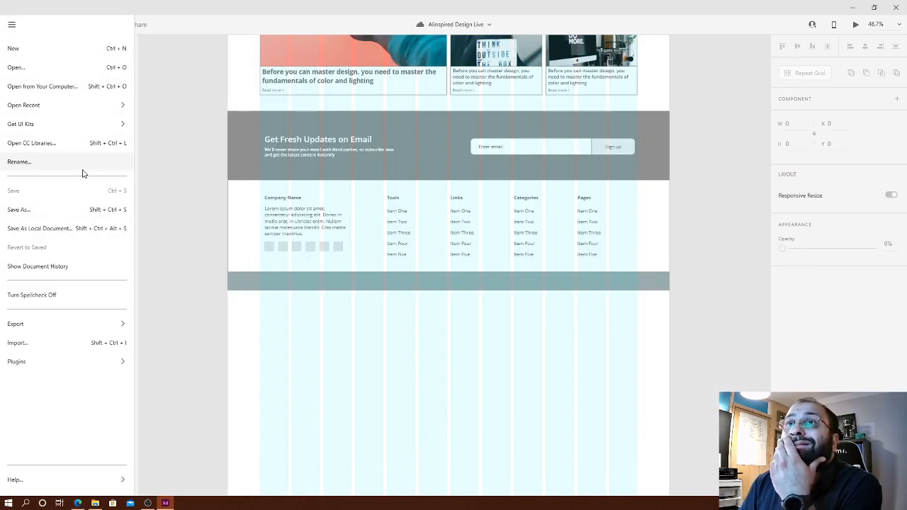
pyautogui.click(372, 352)
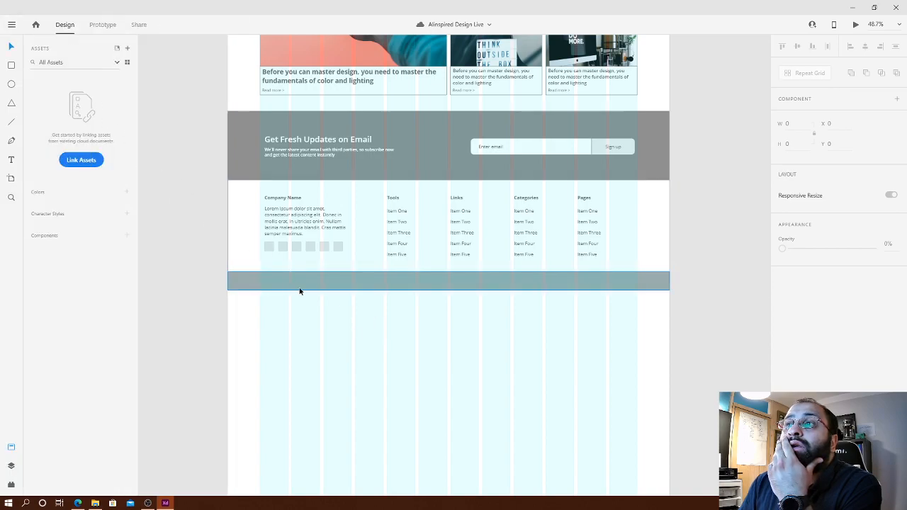
# - Switch to the browser and search the web for "copyright keyboard shortcut" in a new tab
pyautogui.hotkey('alt', 'Tab')
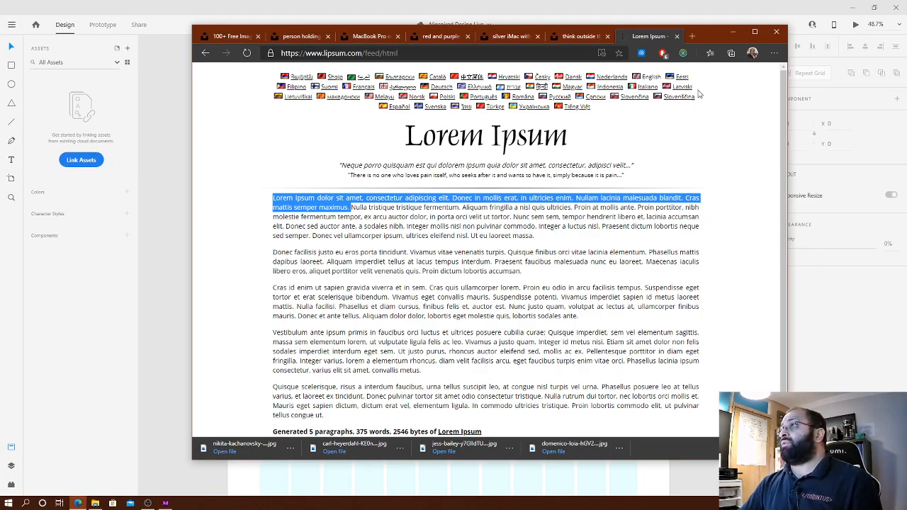
pyautogui.click(691, 37)
pyautogui.write('copy')
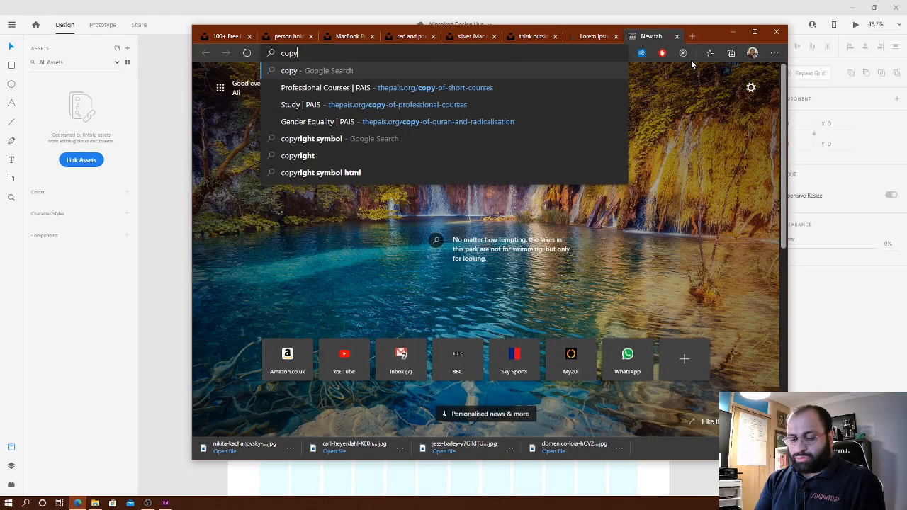
pyautogui.write('right key')
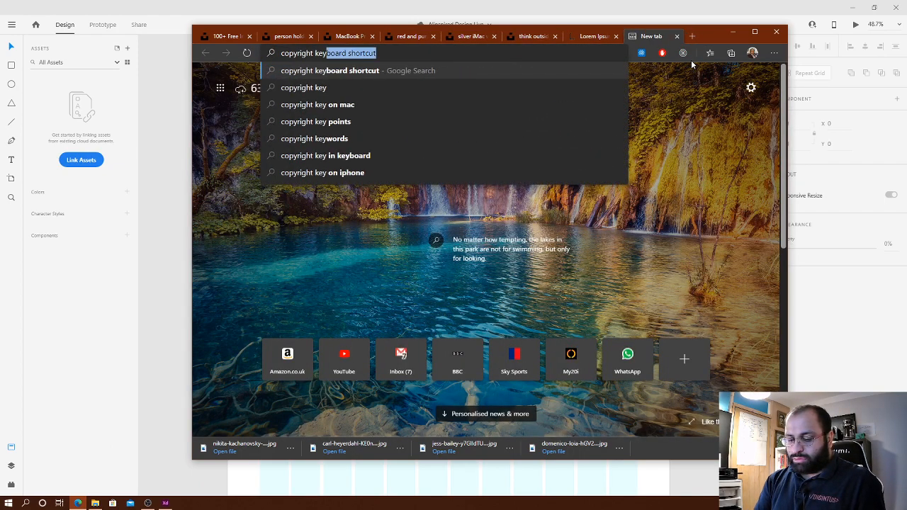
pyautogui.write('board sho')
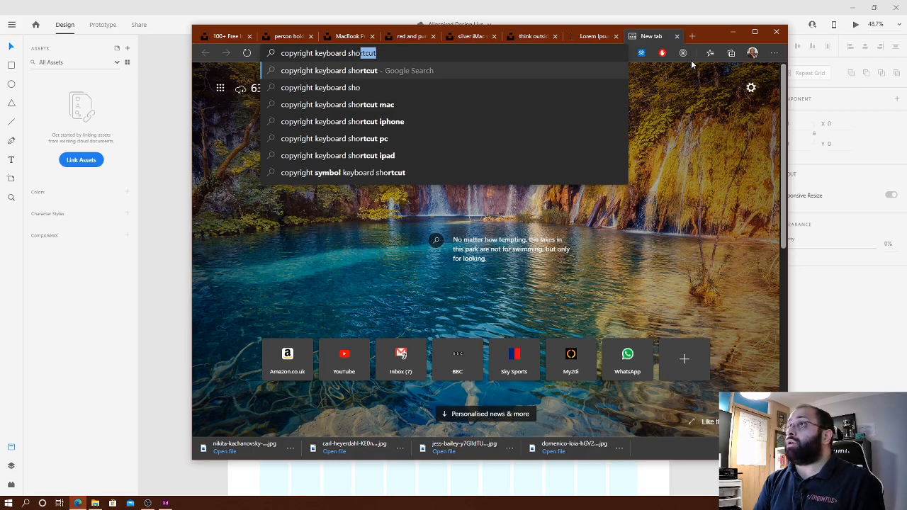
pyautogui.press('Return')
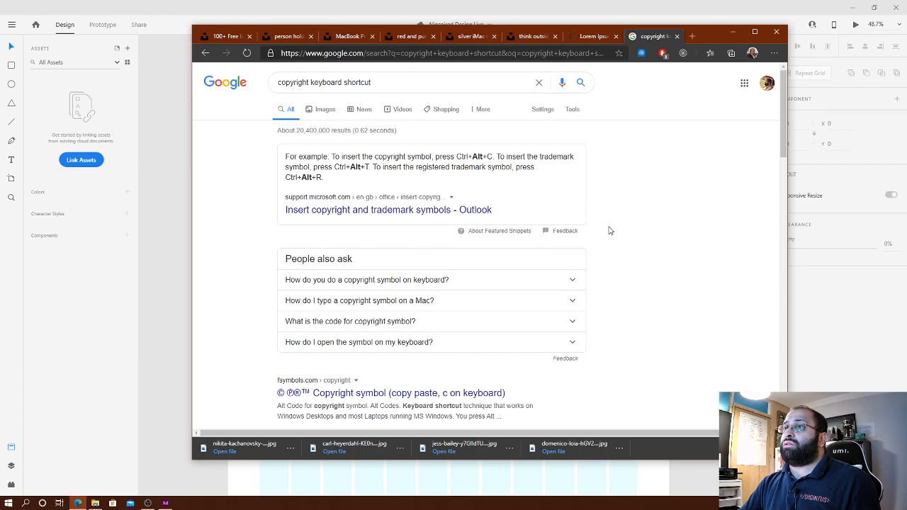
# - Copy the © symbol from the fsymbols copyright symbol page and switch back to Adobe XD
pyautogui.click(416, 394)
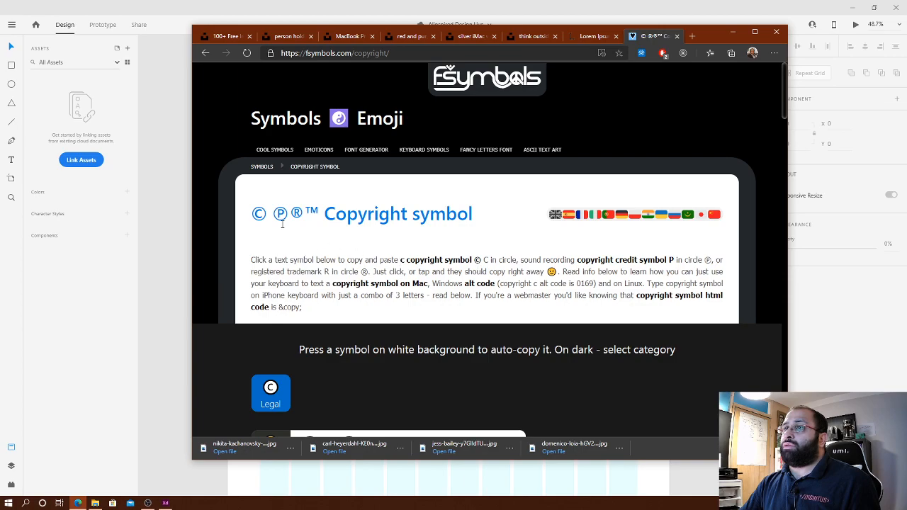
pyautogui.click(258, 213)
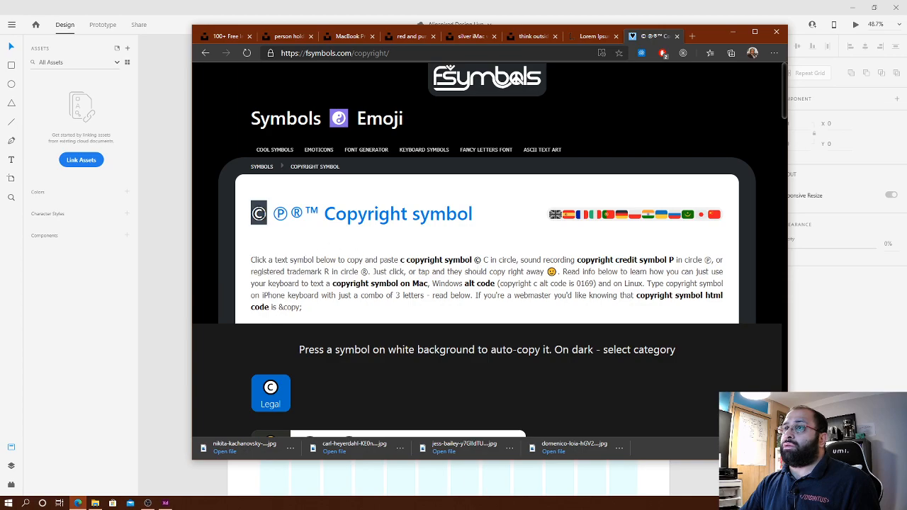
pyautogui.click(477, 260)
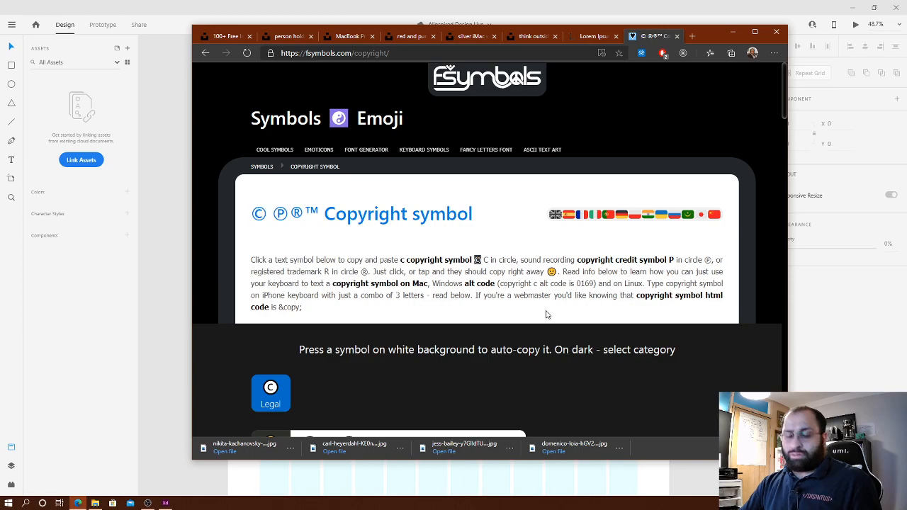
pyautogui.click(819, 316)
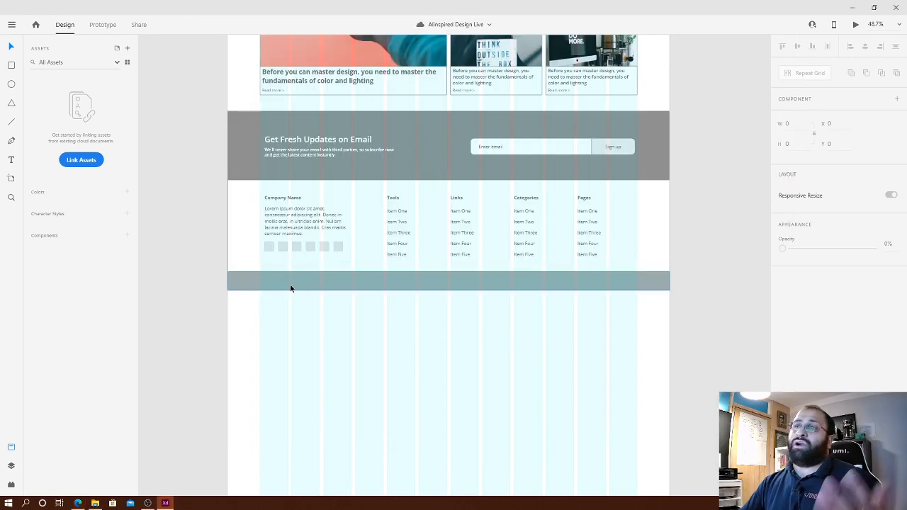
# - Add the text "© 2020 Company Name" below the bar and set it to Open Sans Regular, size 20
pyautogui.click(287, 316)
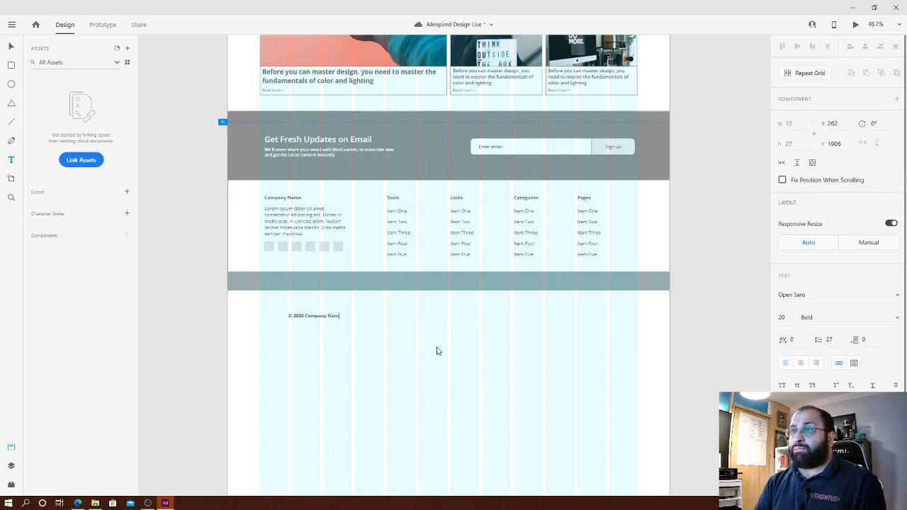
pyautogui.press('Escape')
pyautogui.doubleClick(318, 318)
pyautogui.click(806, 317)
pyautogui.click(847, 318)
pyautogui.write('r')
pyautogui.press('Return')
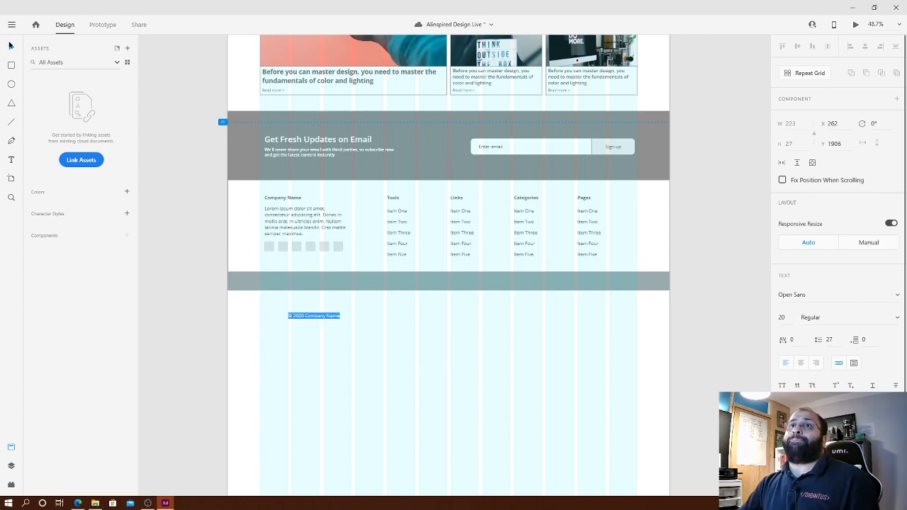
# - Colour the copyright text white and place it inside the bar at X 140, Y 1757, on the first grid column's edge
pyautogui.click(336, 348)
pyautogui.scroll(3, 332, 313)
pyautogui.moveTo(335, 318); pyautogui.dragTo(354, 222)
pyautogui.click(799, 476)
pyautogui.moveTo(699, 397); pyautogui.dragTo(471, 245)
pyautogui.click(258, 323)
pyautogui.moveTo(230, 340); pyautogui.dragTo(622, 402)
pyautogui.moveTo(633, 283); pyautogui.dragTo(545, 286)
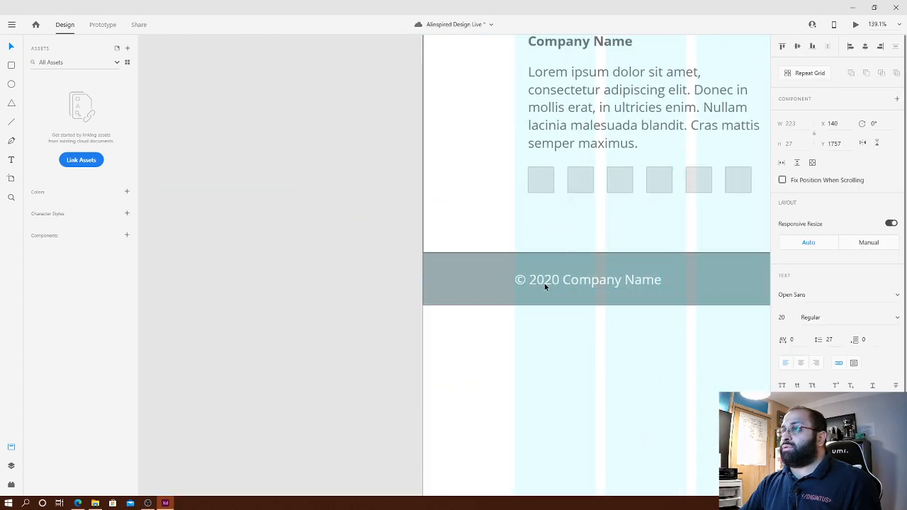
# - Enlarge the copyright text to size 25 and reposition it inside the bar at X 160, Y 1753
pyautogui.hotkey('shift', 'Right')
pyautogui.hotkey('shift', 'Right')
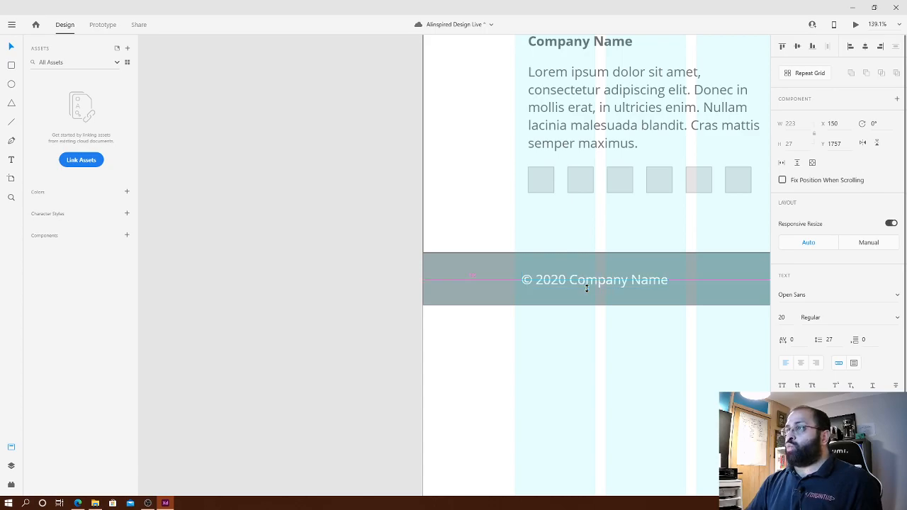
pyautogui.doubleClick(571, 280)
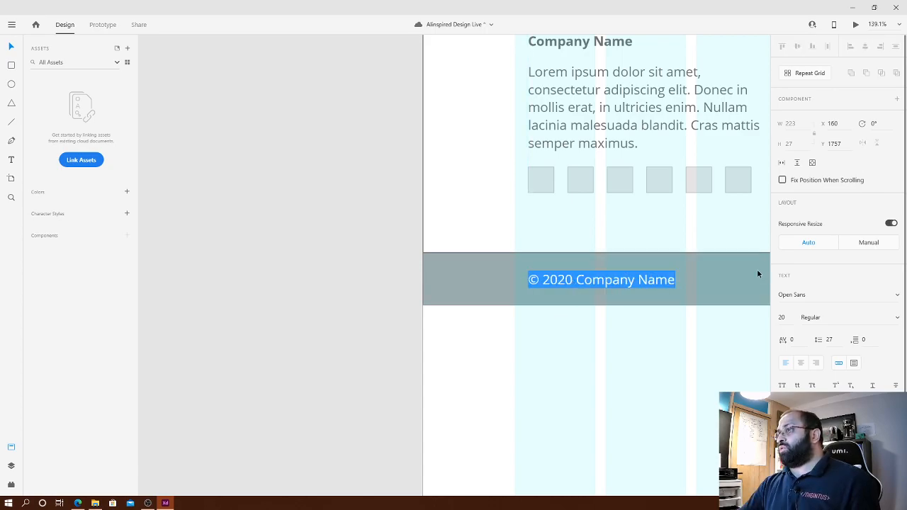
pyautogui.click(787, 318)
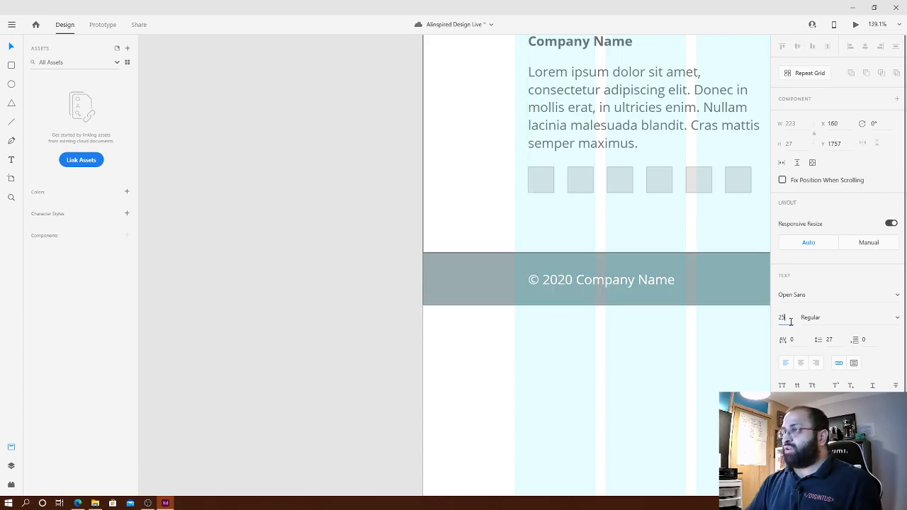
pyautogui.press('Return')
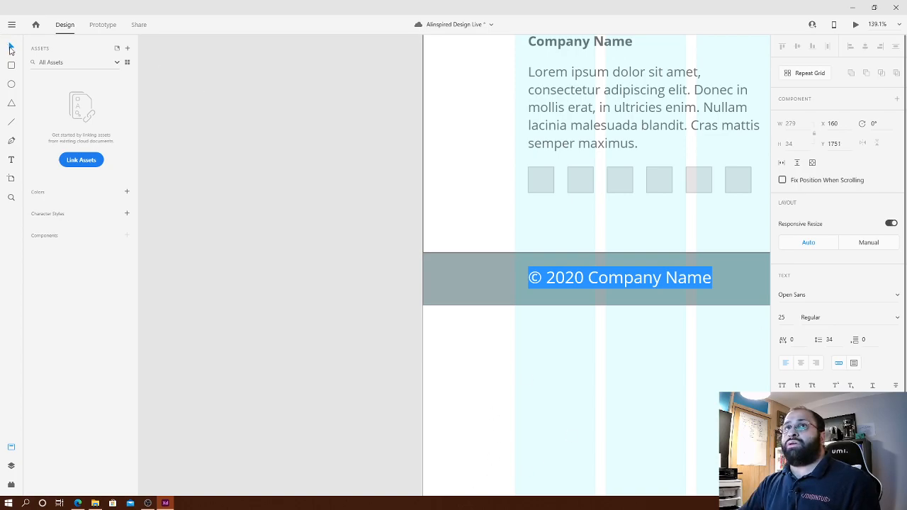
pyautogui.click(11, 48)
pyautogui.click(567, 471)
pyautogui.moveTo(574, 272); pyautogui.dragTo(573, 282)
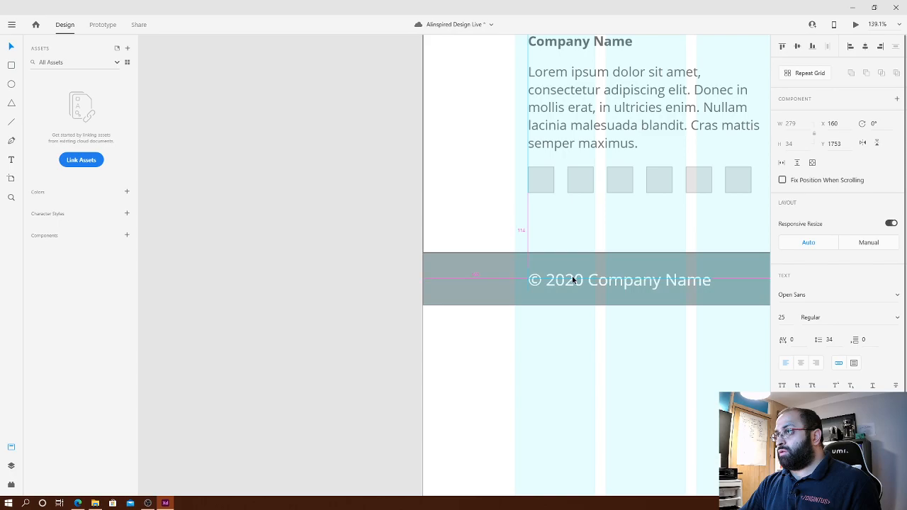
pyautogui.click(591, 327)
# - Append ", All rights reserved" to the copyright line in the bottom bar
pyautogui.scroll(-4, 631, 367)
pyautogui.hscroll(5, 692, 403)
pyautogui.scroll(-1, 692, 403)
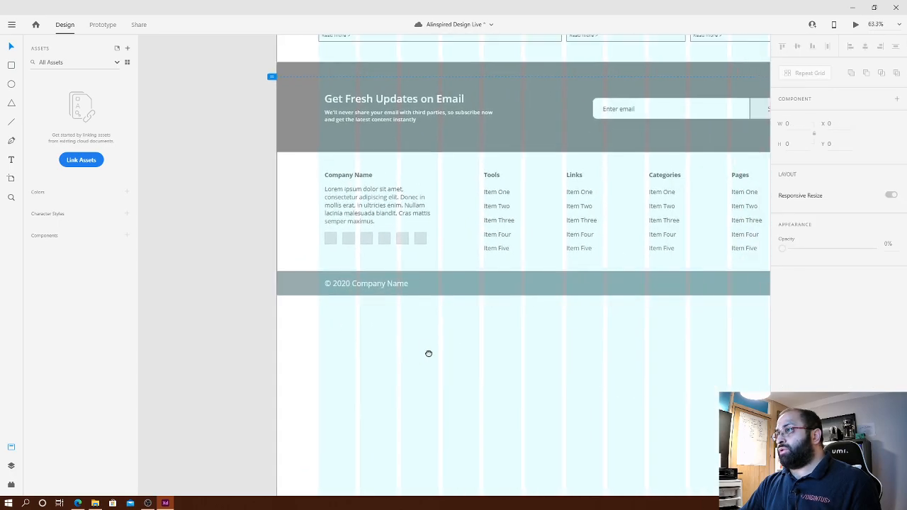
pyautogui.doubleClick(393, 285)
pyautogui.press('End')
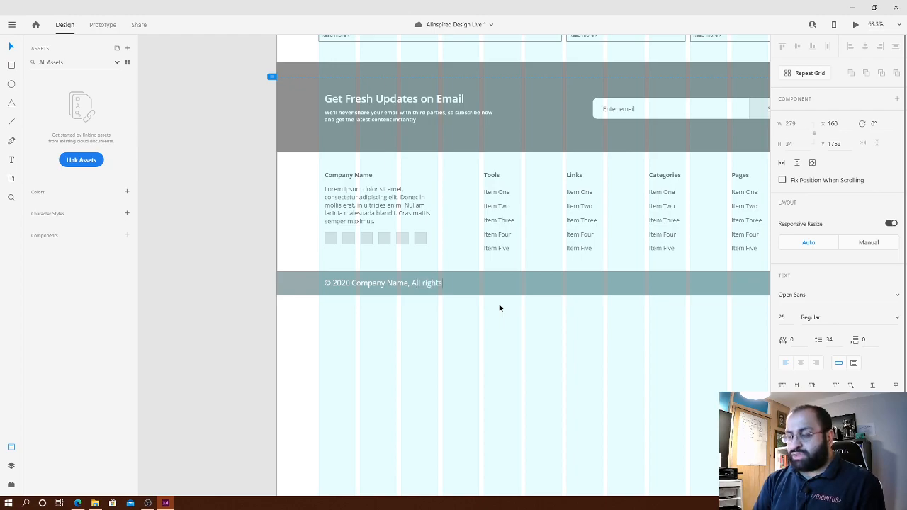
pyautogui.write(', All rights reserved')
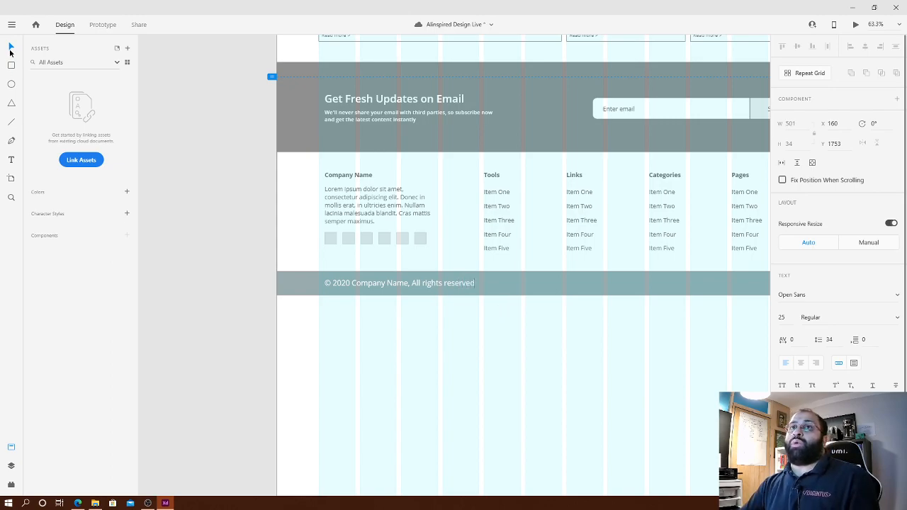
pyautogui.click(10, 51)
pyautogui.click(499, 408)
# - Set the font size of the copyright line to 20
pyautogui.scroll(-5, 581, 346)
pyautogui.moveTo(654, 382); pyautogui.dragTo(541, 353)
pyautogui.scroll(3, 508, 289)
pyautogui.moveTo(548, 396); pyautogui.dragTo(484, 421)
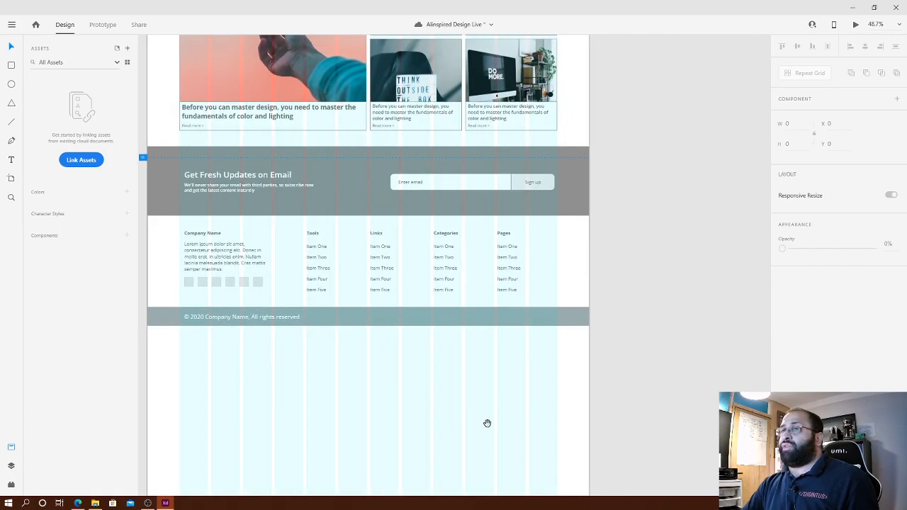
pyautogui.click(284, 318)
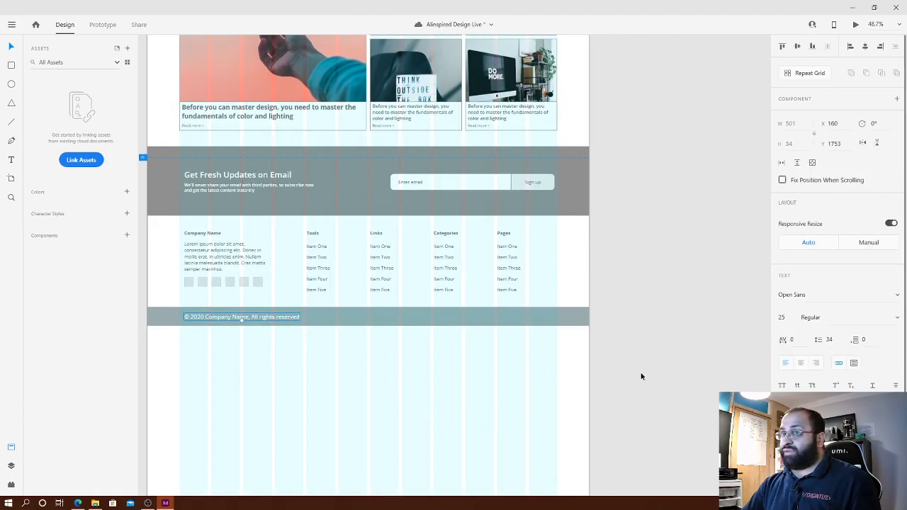
pyautogui.click(790, 320)
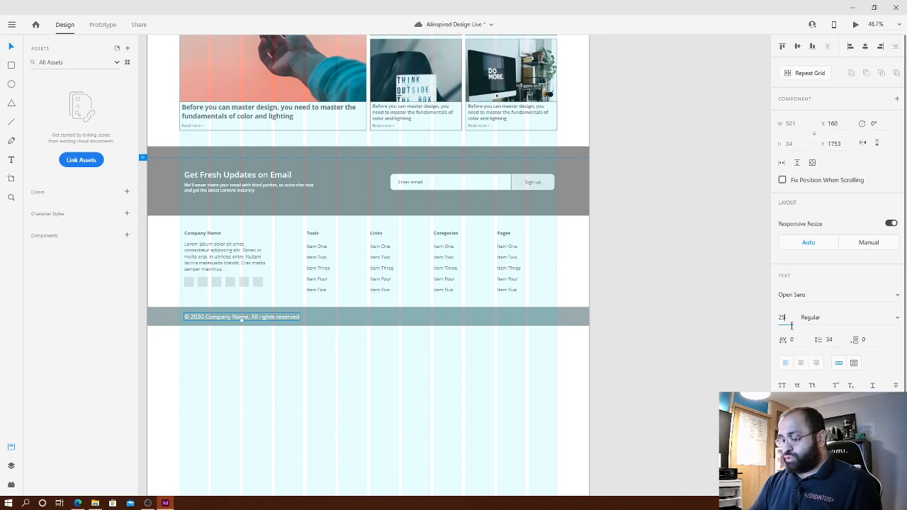
pyautogui.write('20')
pyautogui.press('Return')
pyautogui.click(362, 424)
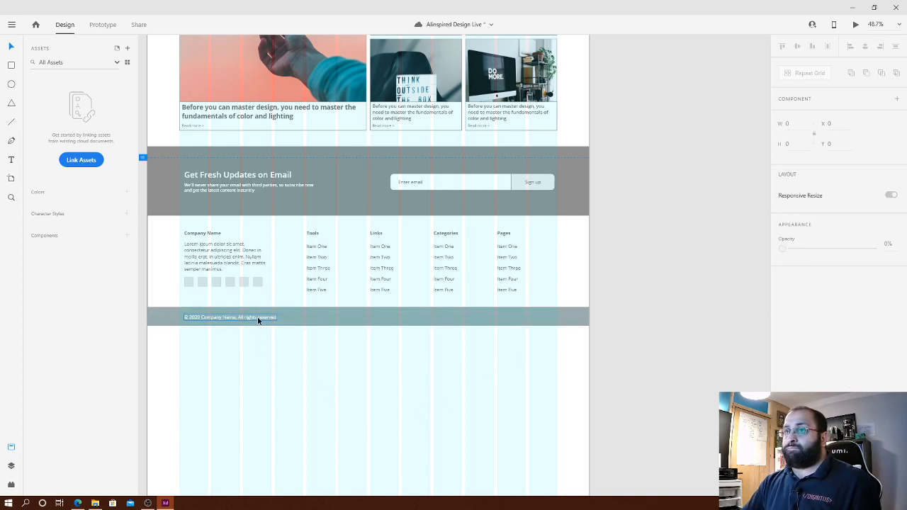
# - Centre the copyright line vertically in the bar at Y 1757, with its left edge aligned to the company block's text
pyautogui.click(256, 320)
pyautogui.moveTo(247, 321); pyautogui.dragTo(255, 317)
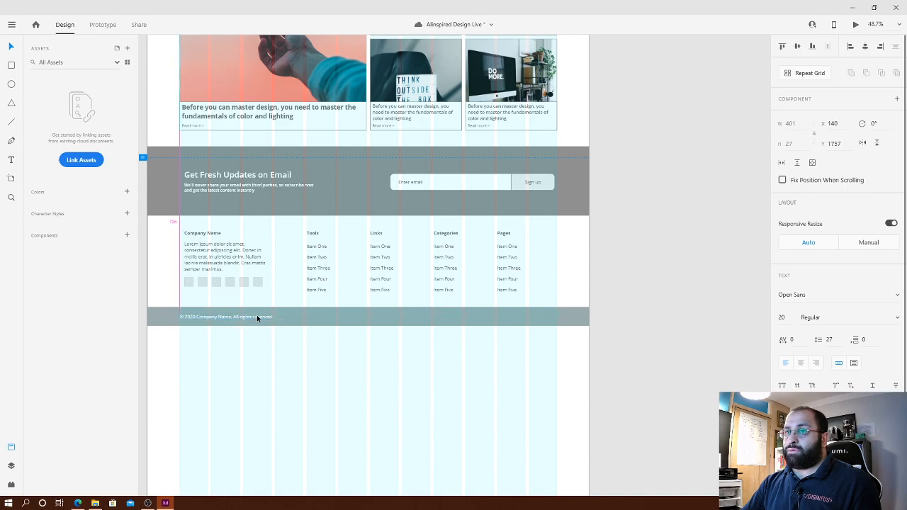
pyautogui.doubleClick(247, 319)
pyautogui.press('Escape')
pyautogui.hotkey('shift', 'Right')
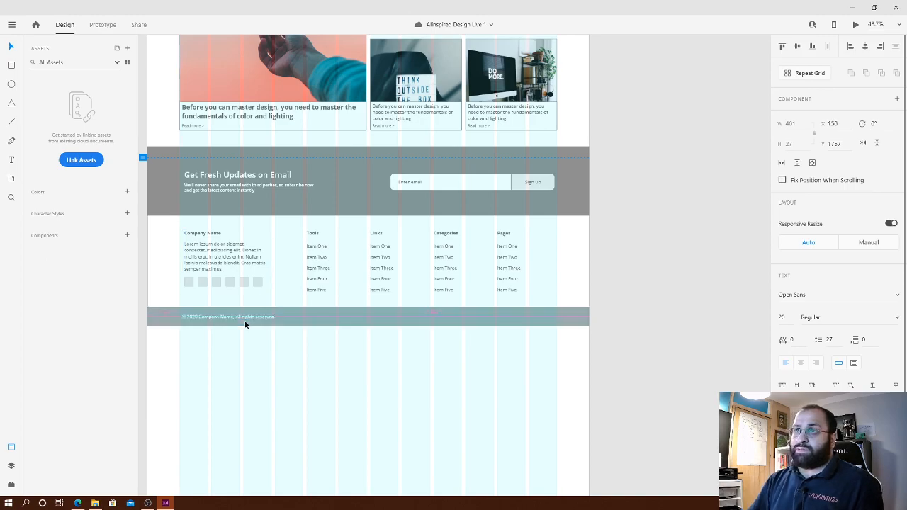
pyautogui.click(541, 399)
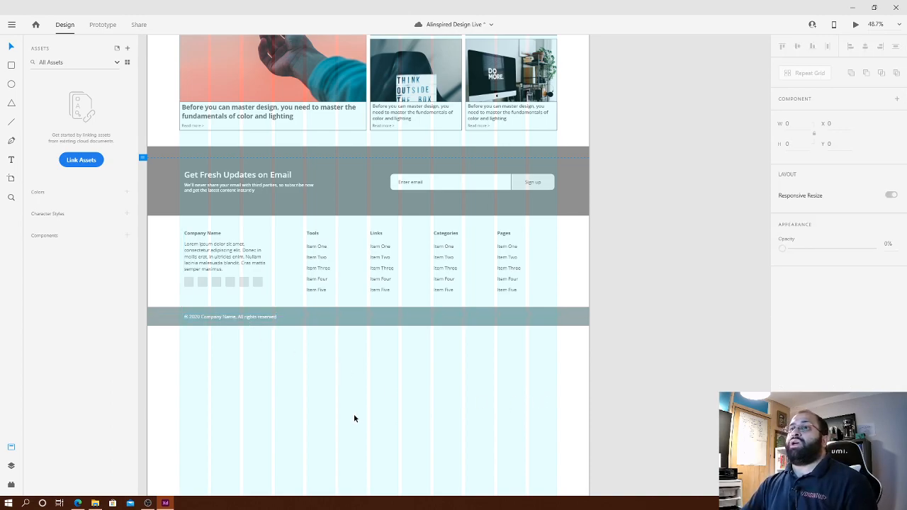
# - Add a text line below the bar reading "Designed by" plus the designer's full name, in grey #707070
pyautogui.press('t')
pyautogui.click(381, 368)
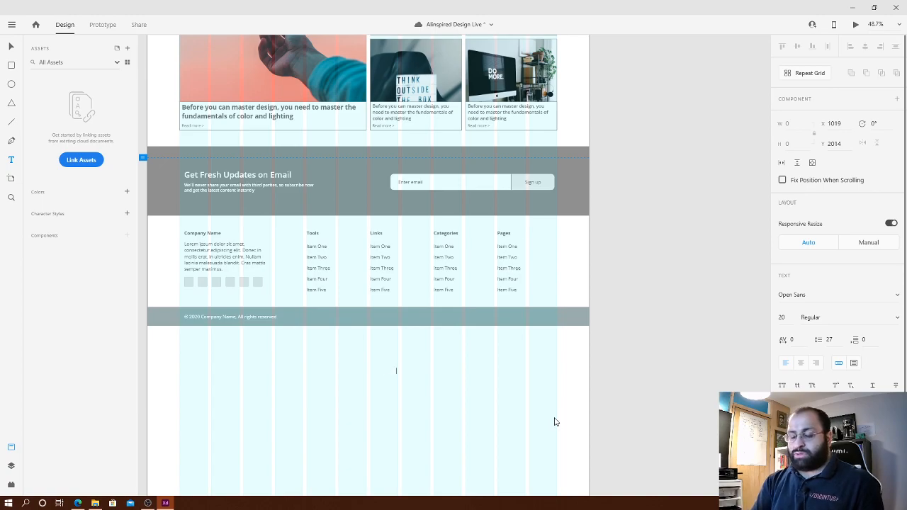
pyautogui.hotkey('ctrl', 'a')
pyautogui.click(799, 467)
pyautogui.moveTo(666, 425); pyautogui.dragTo(632, 388)
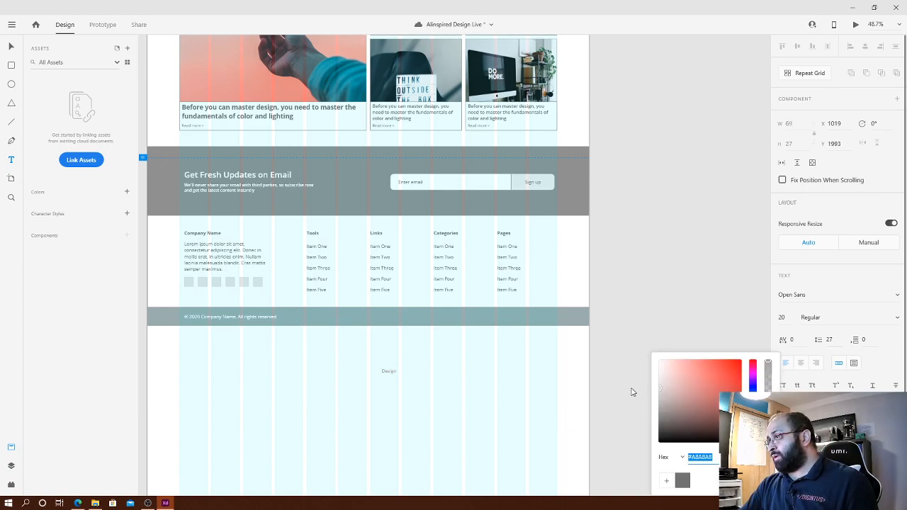
pyautogui.click(682, 480)
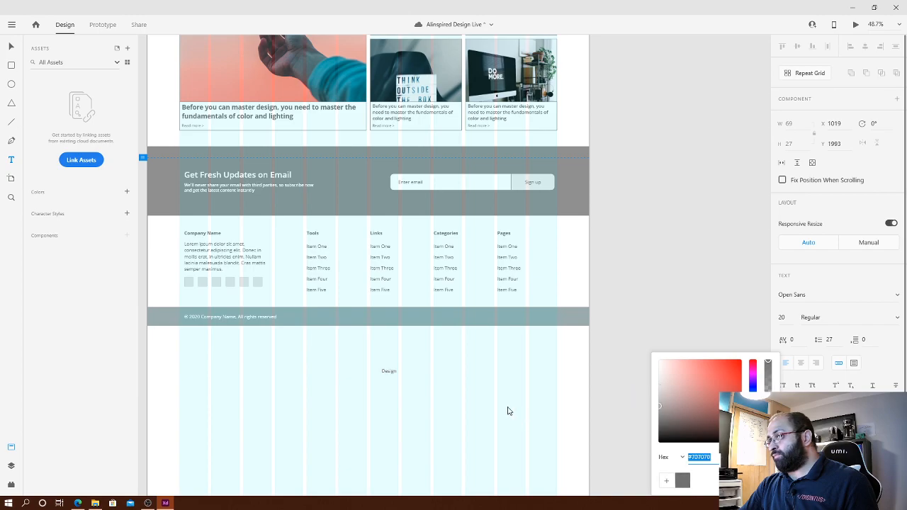
pyautogui.click(393, 372)
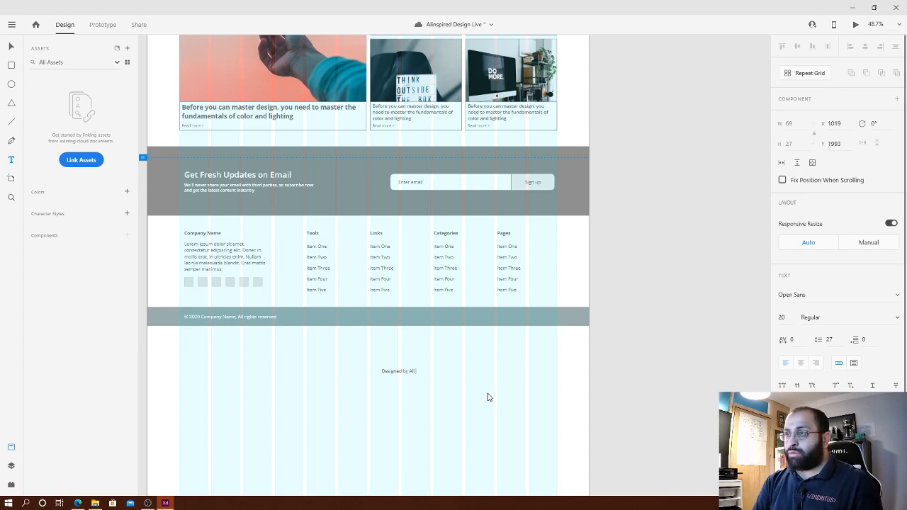
pyautogui.press('Escape')
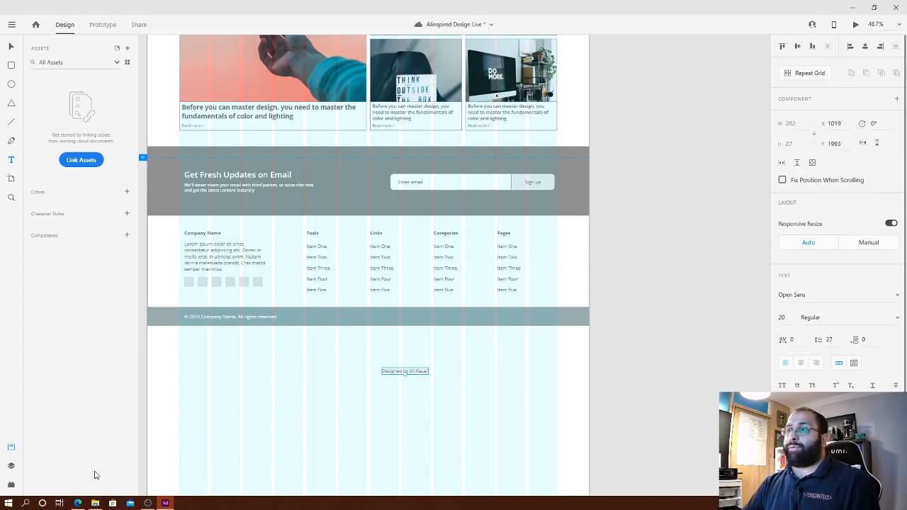
pyautogui.press('Escape')
# - Recolour the designer credit text white, #FFFFFF
pyautogui.doubleClick(412, 370)
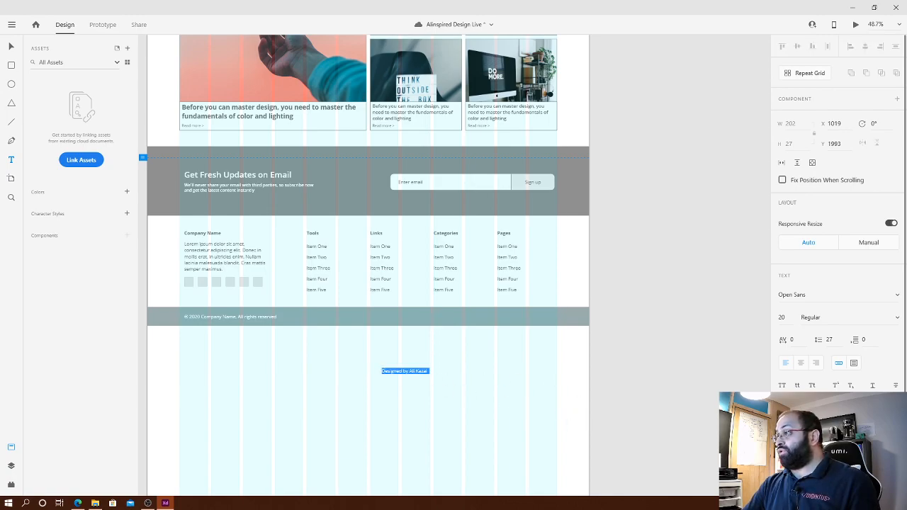
pyautogui.click(787, 467)
pyautogui.moveTo(670, 406); pyautogui.dragTo(635, 359)
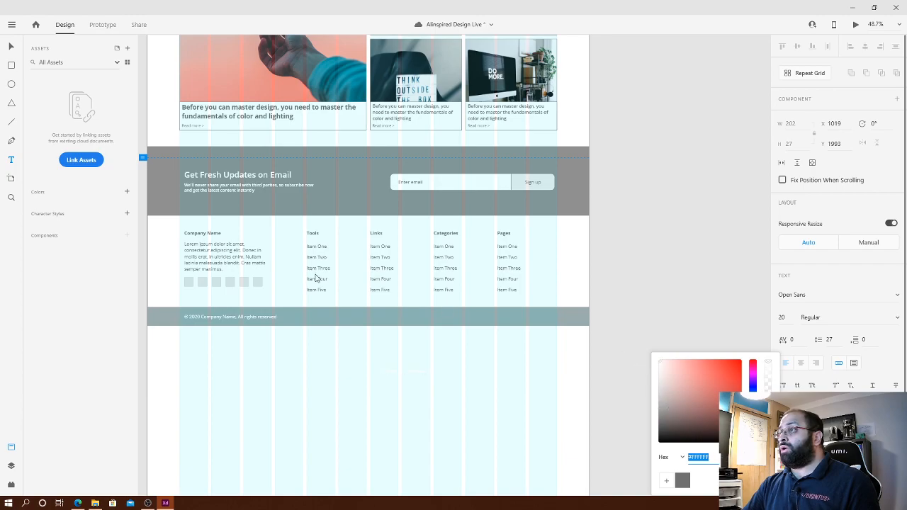
pyautogui.click(9, 52)
pyautogui.click(498, 415)
# - Place the designer credit in the bottom bar level with the copyright line, 20 px inside the last grid column's right edge
pyautogui.moveTo(455, 356); pyautogui.dragTo(537, 318)
pyautogui.hotkey('shift', 'Left')
pyautogui.hotkey('shift', 'Left')
pyautogui.click(510, 423)
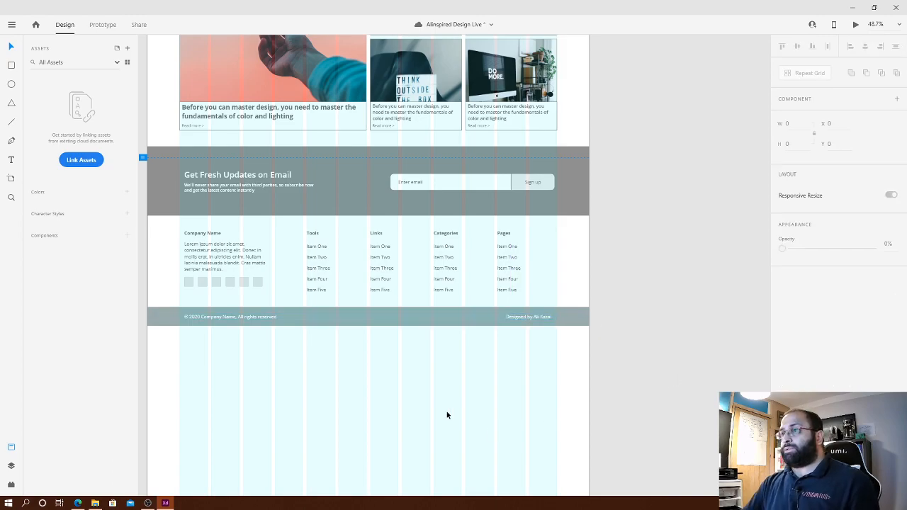
# - Hide the layout grid of the Homepage artboard
pyautogui.scroll(5, 212, 71)
pyautogui.click(160, 80)
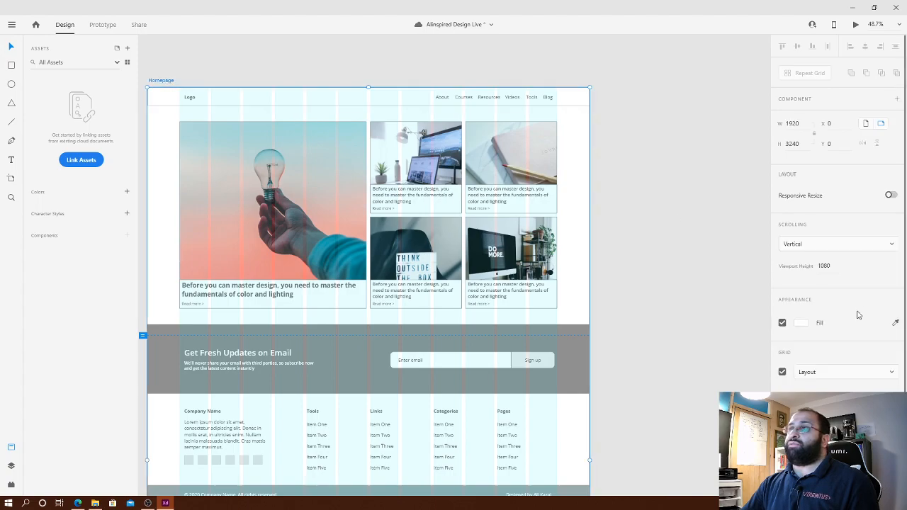
pyautogui.click(782, 371)
pyautogui.click(677, 315)
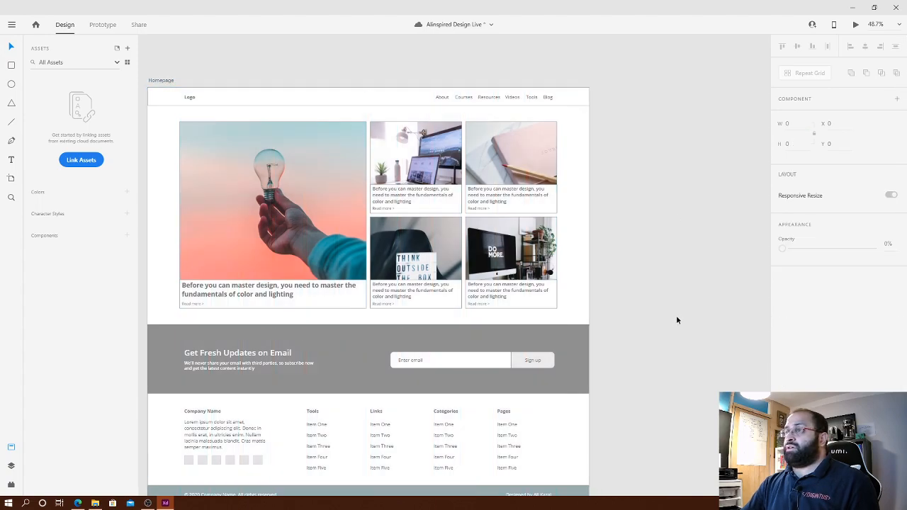
# - Recolour the bottom bar by sampling the grey of the newsletter section's background
pyautogui.scroll(-1, 637, 308)
pyautogui.scroll(-2, 335, 257)
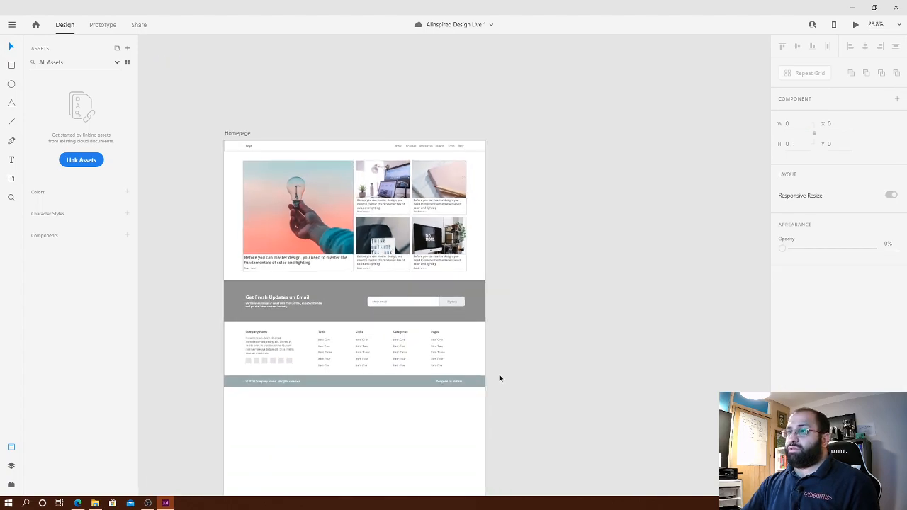
pyautogui.click(238, 384)
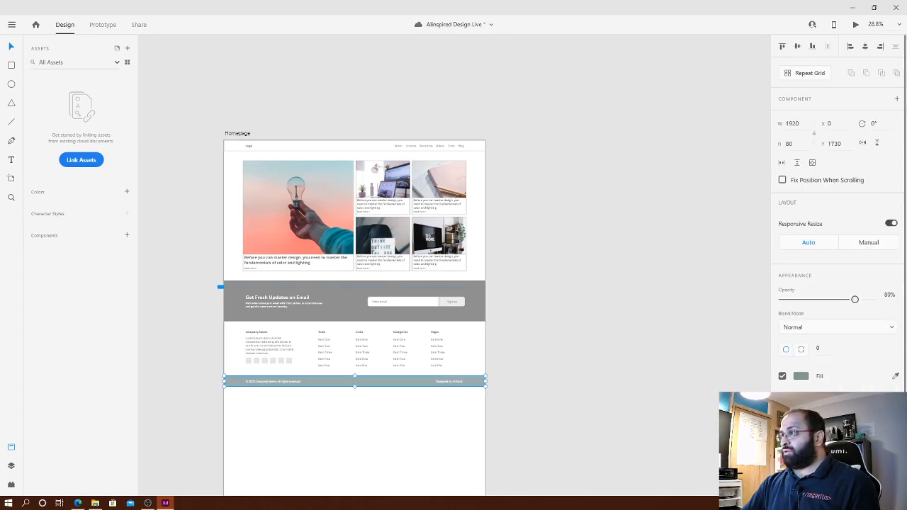
pyautogui.click(896, 378)
pyautogui.click(315, 316)
pyautogui.click(566, 347)
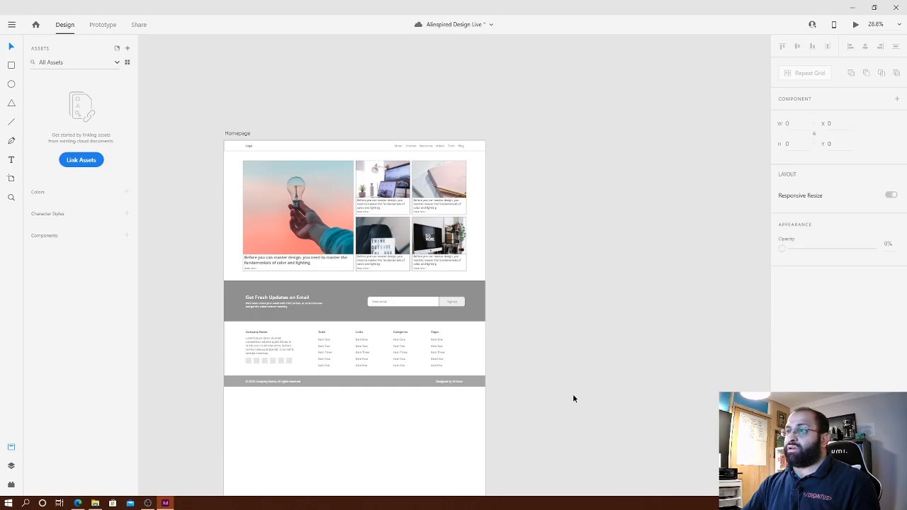
# - Replace the "Logo" text in the header with "Company Name"
pyautogui.scroll(1, 574, 399)
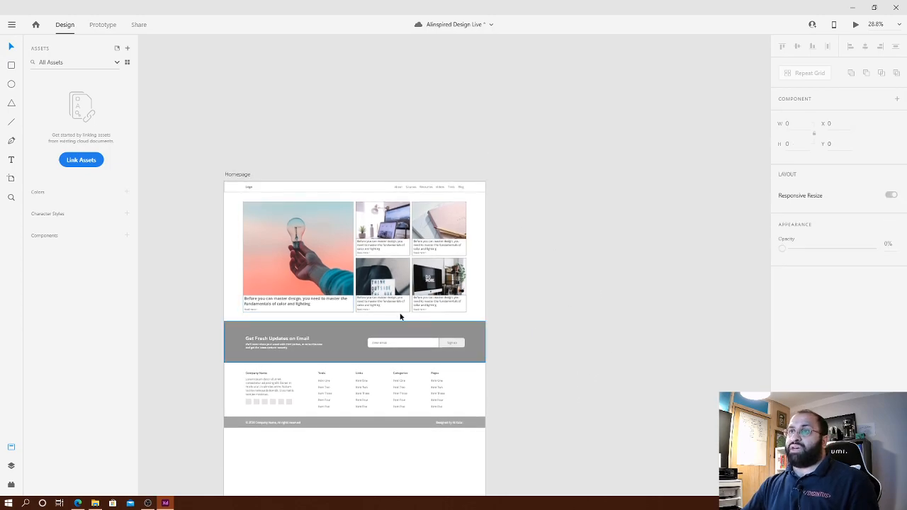
pyautogui.click(249, 188)
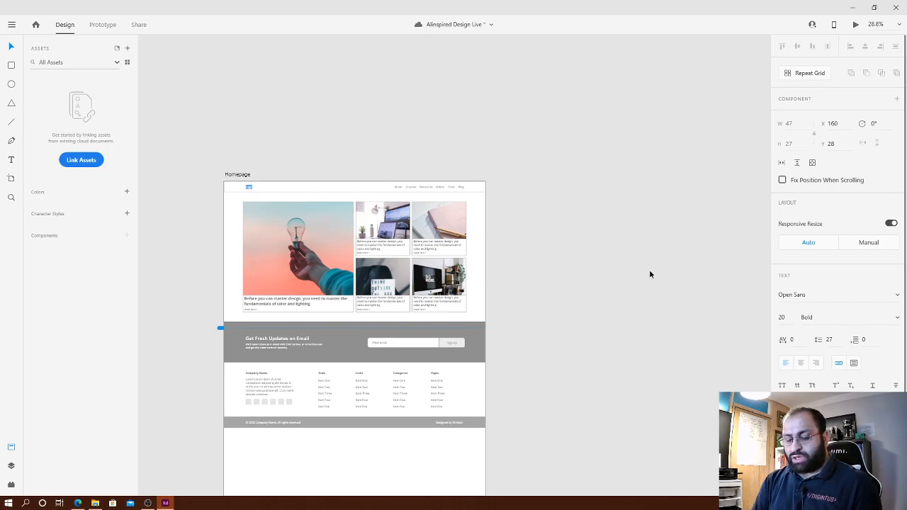
pyautogui.press('Right')
pyautogui.write('Nam')
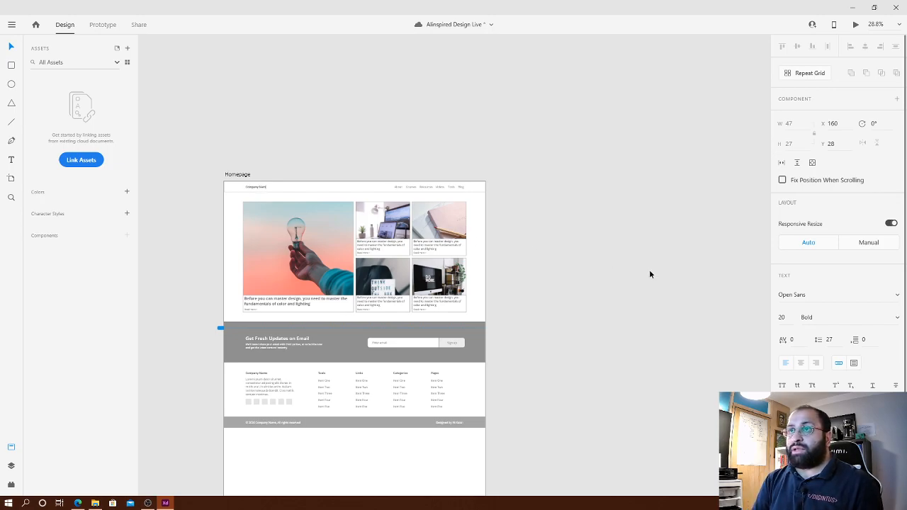
pyautogui.press('Escape')
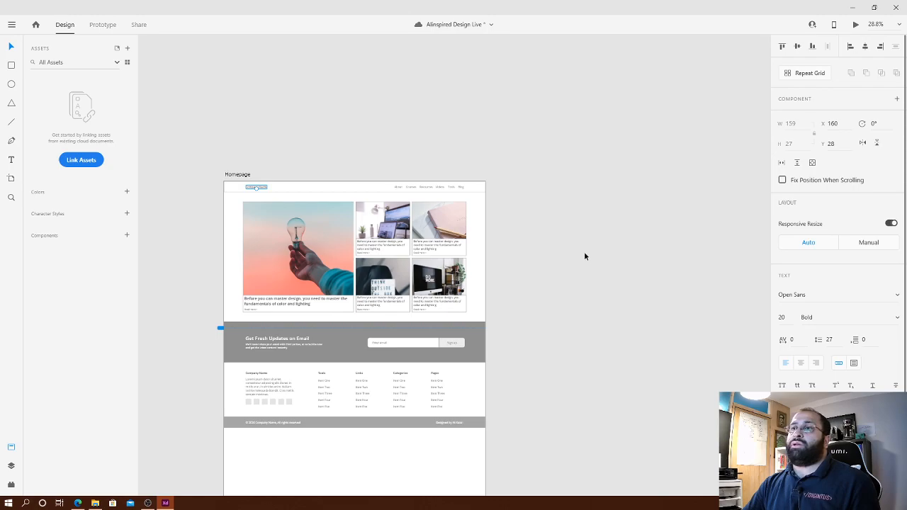
pyautogui.click(583, 251)
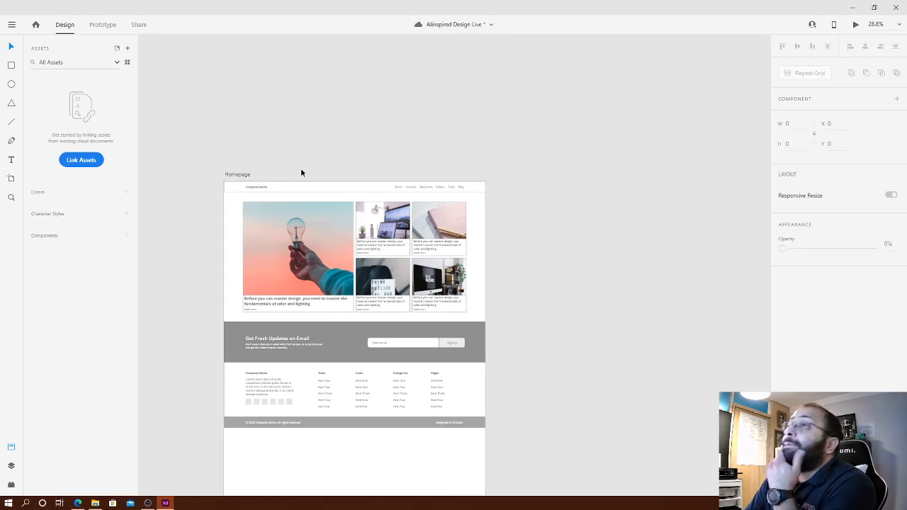
# - Shorten the Homepage artboard to a height of 1810 px so that it ends at the footer bar's bottom edge
pyautogui.click(245, 173)
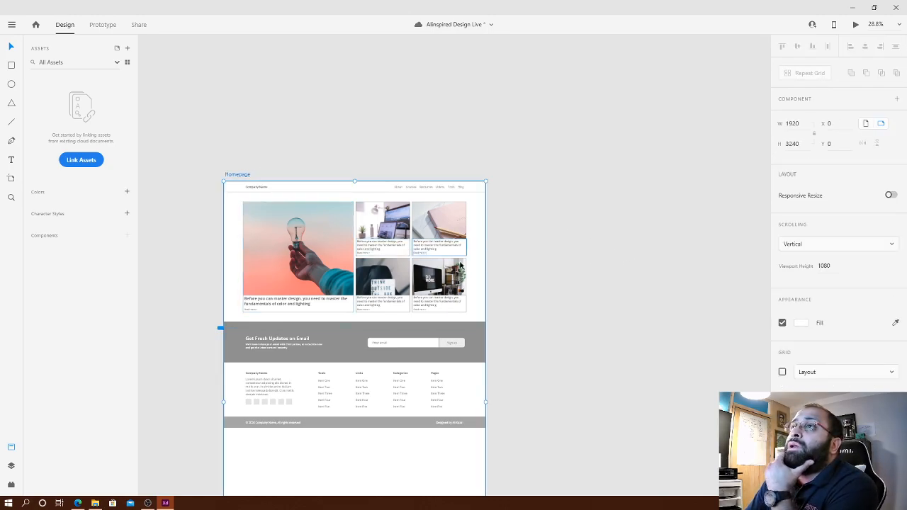
pyautogui.scroll(-5, 603, 275)
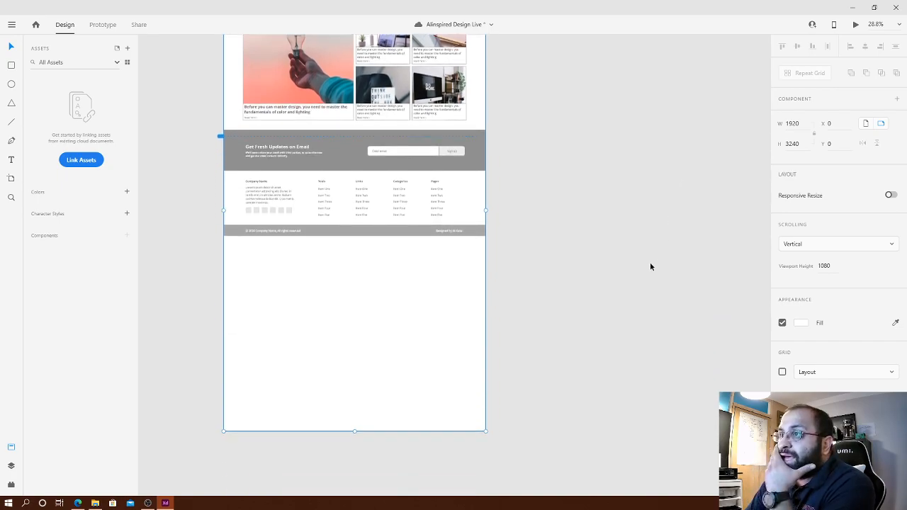
pyautogui.scroll(2, 241, 78)
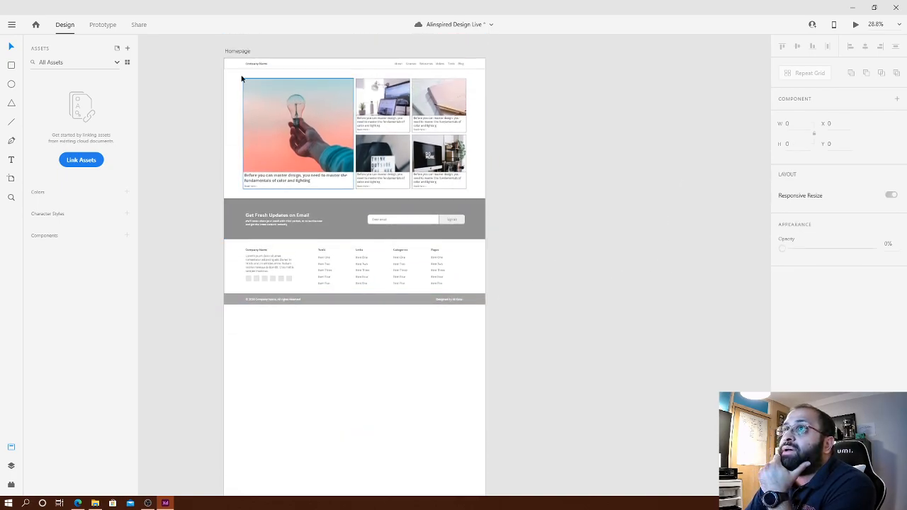
pyautogui.scroll(-1, 453, 415)
pyautogui.moveTo(354, 461); pyautogui.dragTo(360, 263)
pyautogui.scroll(1, 370, 266)
pyautogui.scroll(5, 370, 266)
pyautogui.scroll(1, 389, 332)
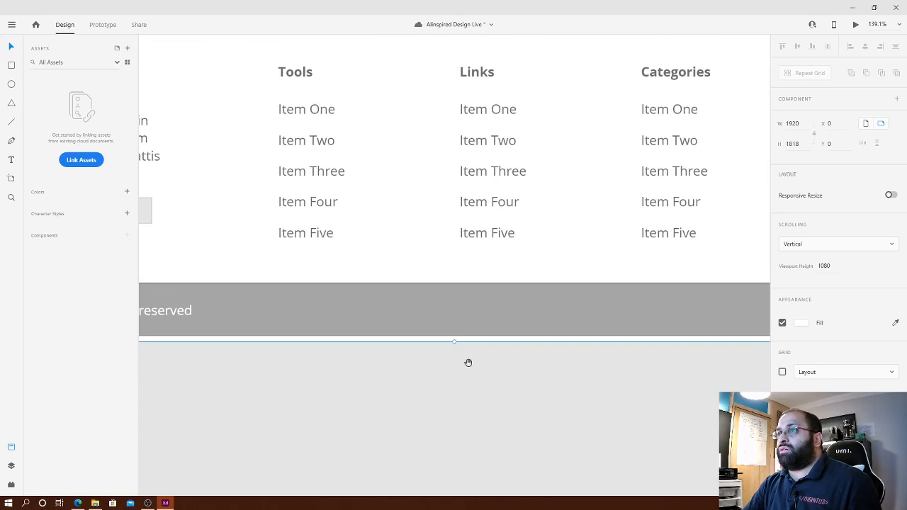
pyautogui.moveTo(455, 341); pyautogui.dragTo(459, 338)
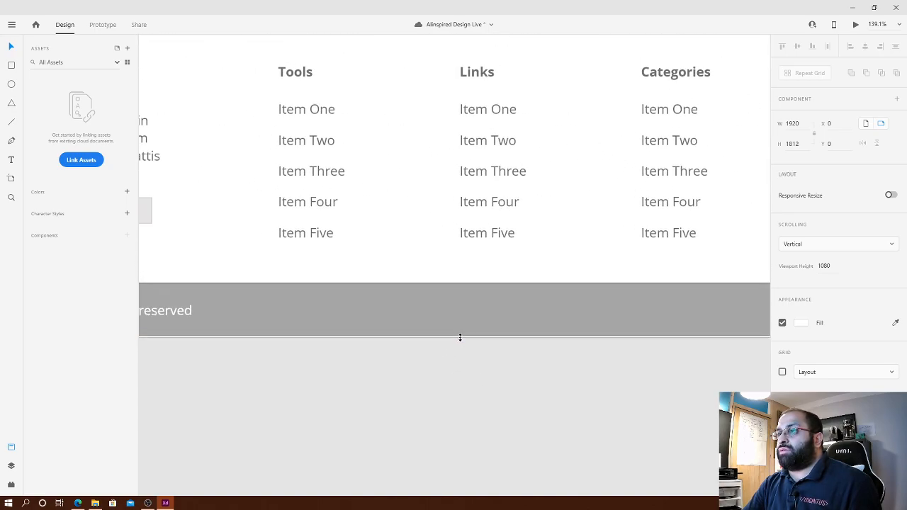
pyautogui.click(485, 342)
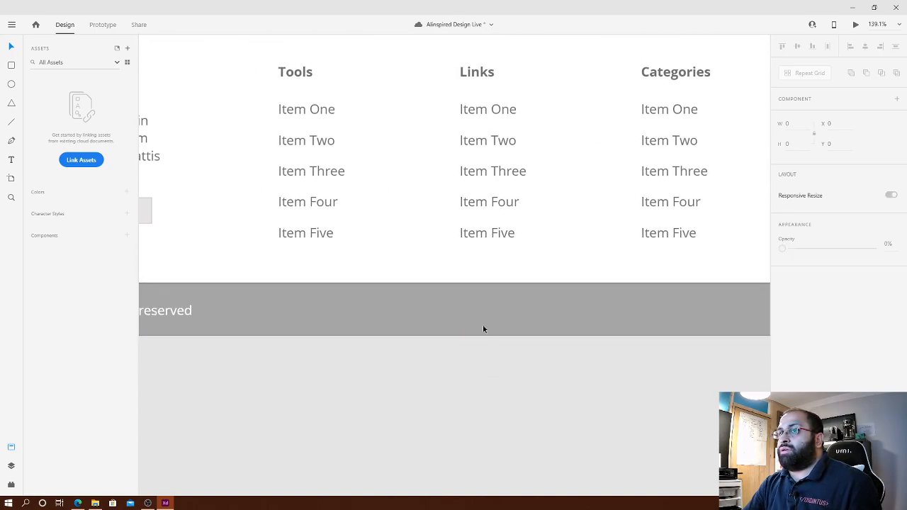
# - Move the Homepage artboard slightly up to X -3, Y -59
pyautogui.hotkey('ctrl', '0')
pyautogui.moveTo(718, 222); pyautogui.dragTo(523, 293)
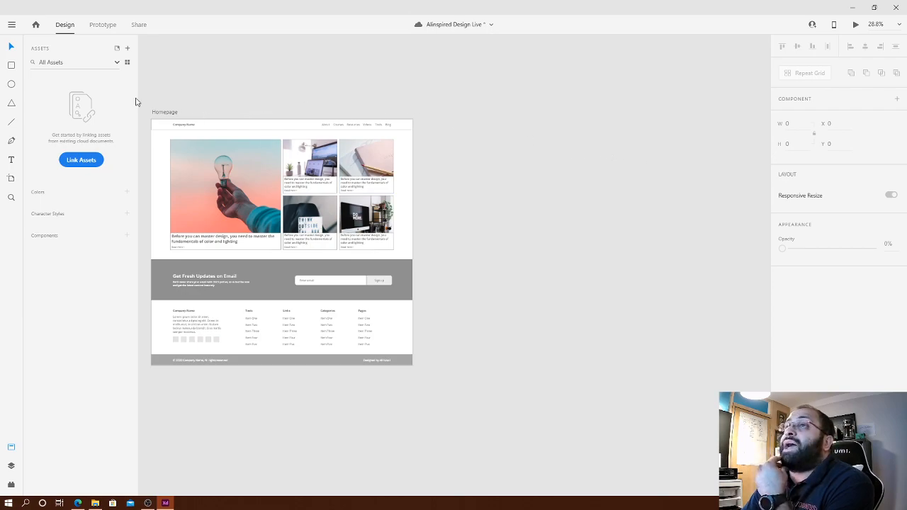
pyautogui.moveTo(177, 112); pyautogui.dragTo(176, 103)
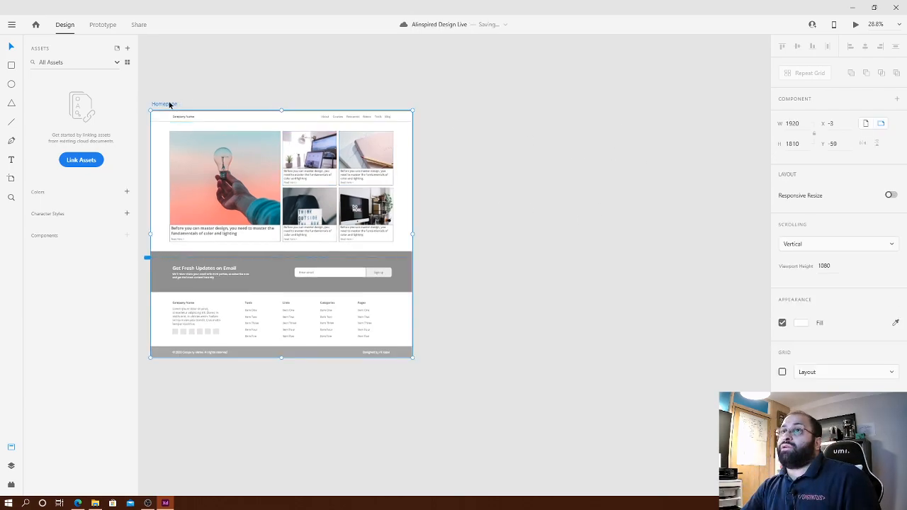
# - Preview the Homepage, review it from the header down to the footer and back, and close the preview
pyautogui.hotkey('ctrl', 'Return')
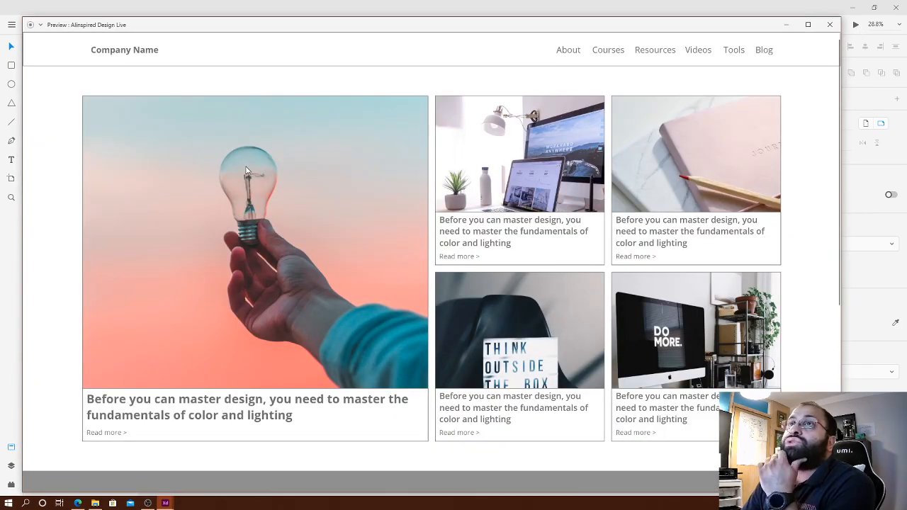
pyautogui.scroll(-5, 246, 171)
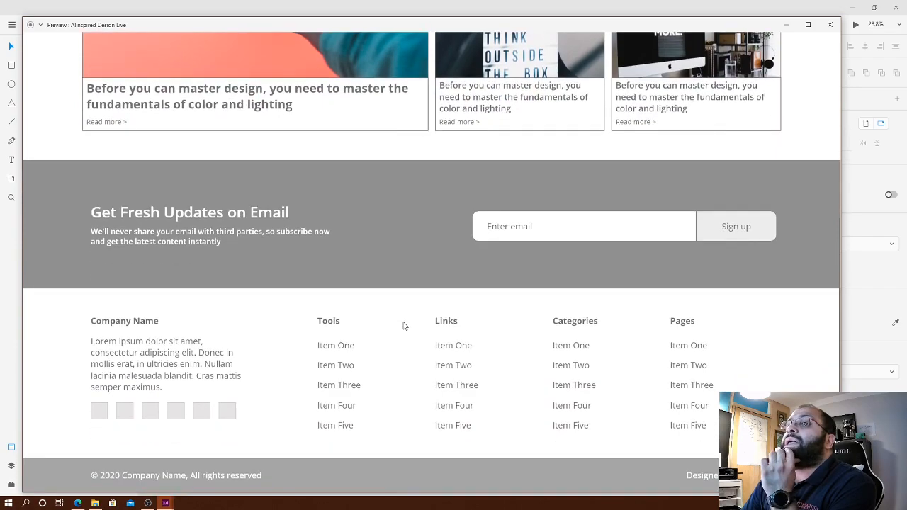
pyautogui.scroll(5, 393, 317)
pyautogui.scroll(-5, 390, 304)
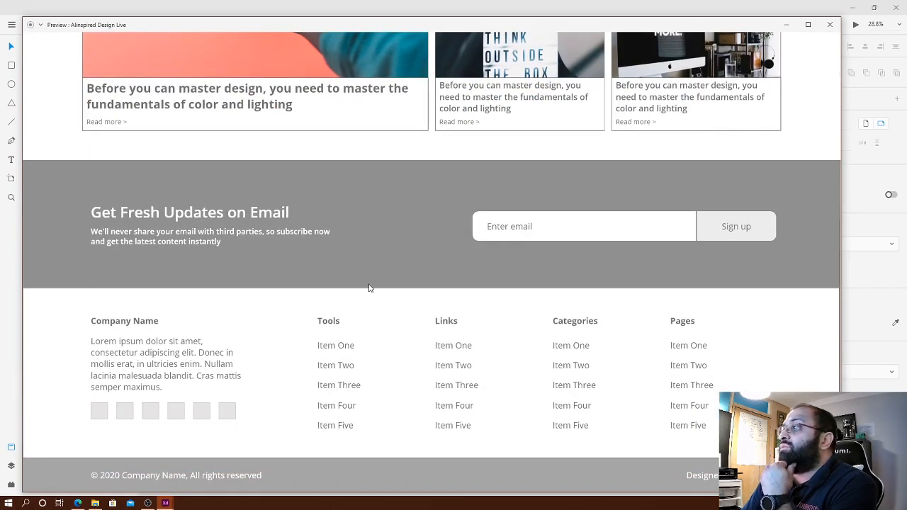
pyautogui.scroll(5, 369, 287)
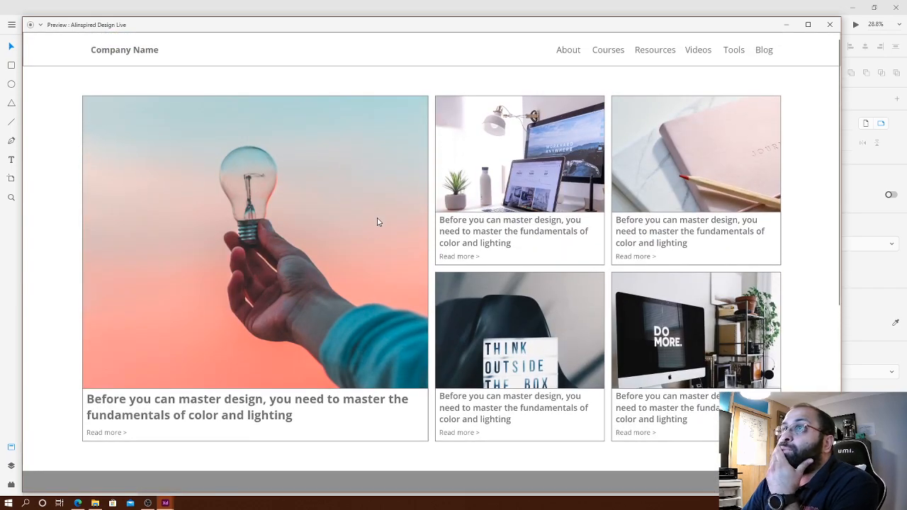
pyautogui.scroll(-5, 376, 220)
pyautogui.scroll(5, 383, 214)
pyautogui.scroll(1, 383, 217)
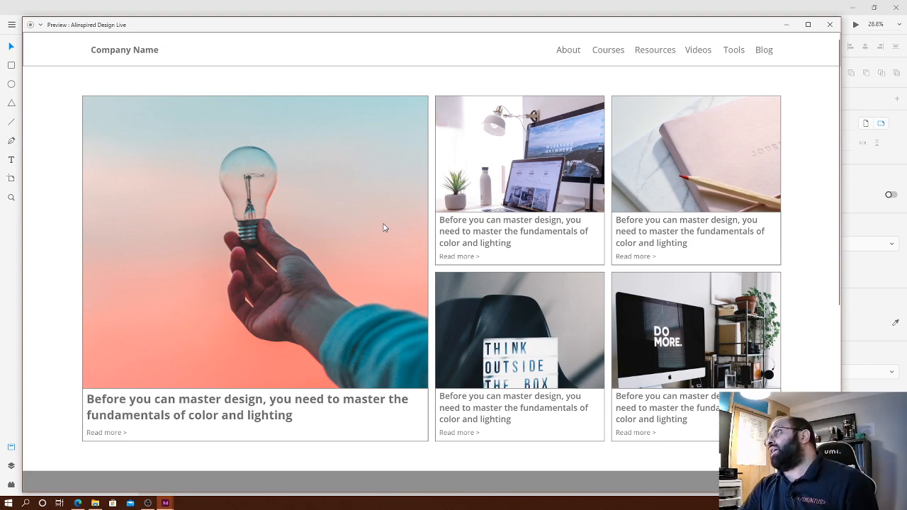
pyautogui.click(833, 27)
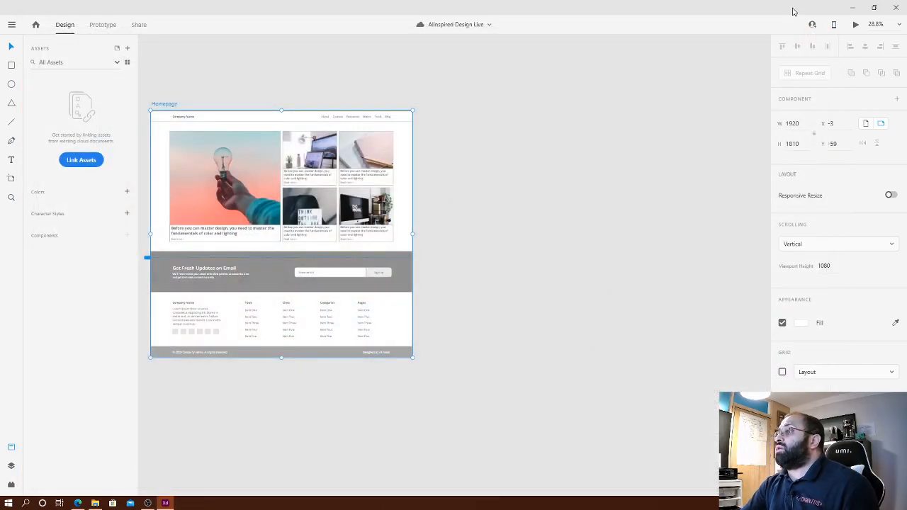
pyautogui.moveTo(491, 220); pyautogui.dragTo(569, 222)
pyautogui.click(627, 239)
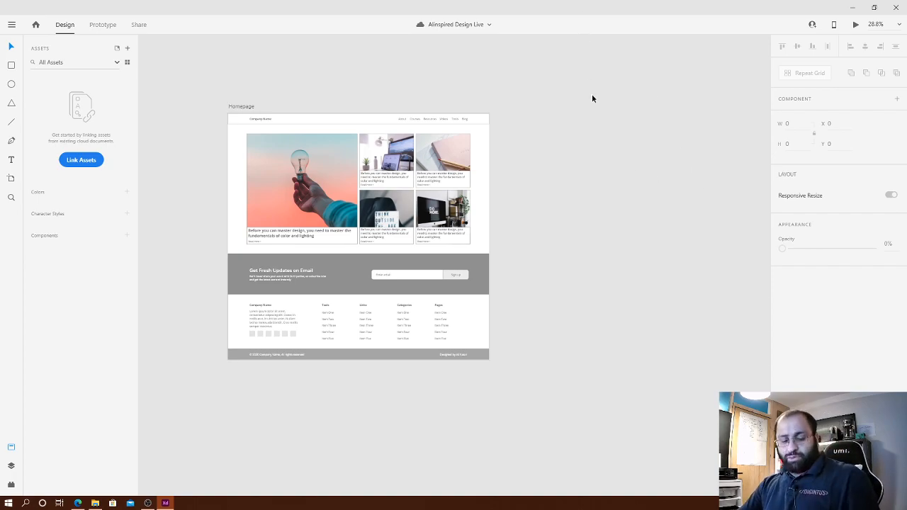
pyautogui.moveTo(599, 139); pyautogui.dragTo(540, 130)
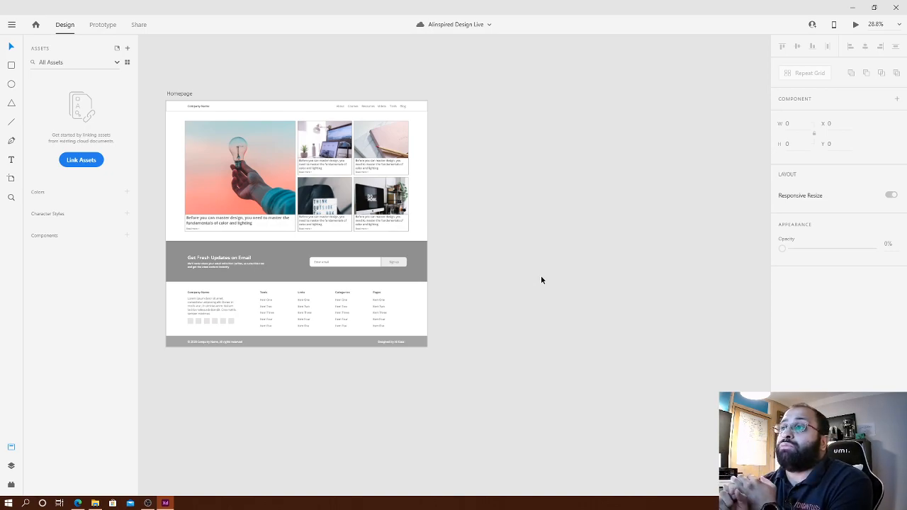
# - Duplicate the Homepage artboard as "Blog Listing" and delete everything below the header in the copy
pyautogui.scroll(-4, 532, 184)
pyautogui.moveTo(602, 203); pyautogui.dragTo(473, 208)
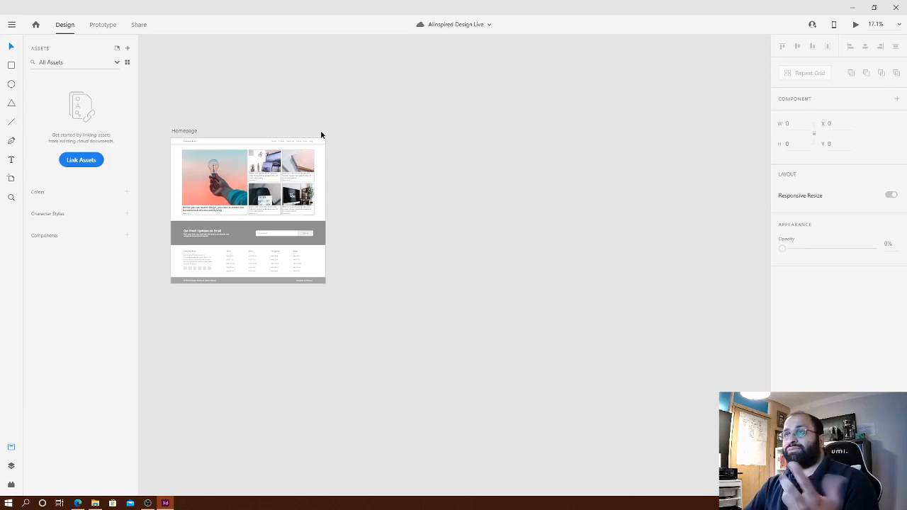
pyautogui.click(187, 131)
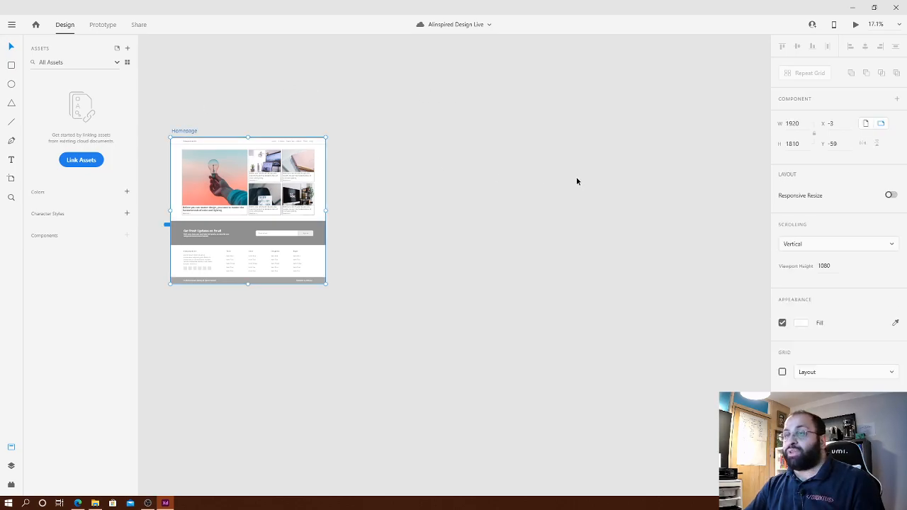
pyautogui.hotkey('ctrl', 'd')
pyautogui.doubleClick(362, 132)
pyautogui.write('Bl')
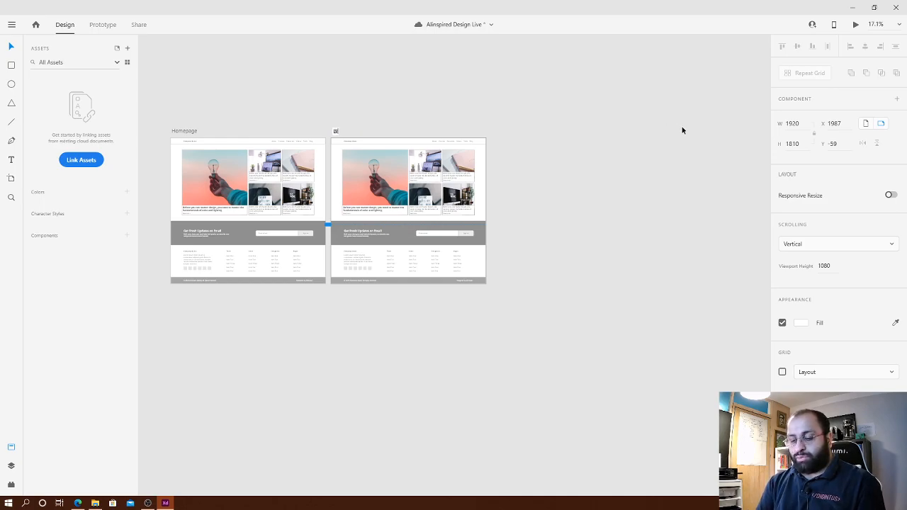
pyautogui.write('og Listing')
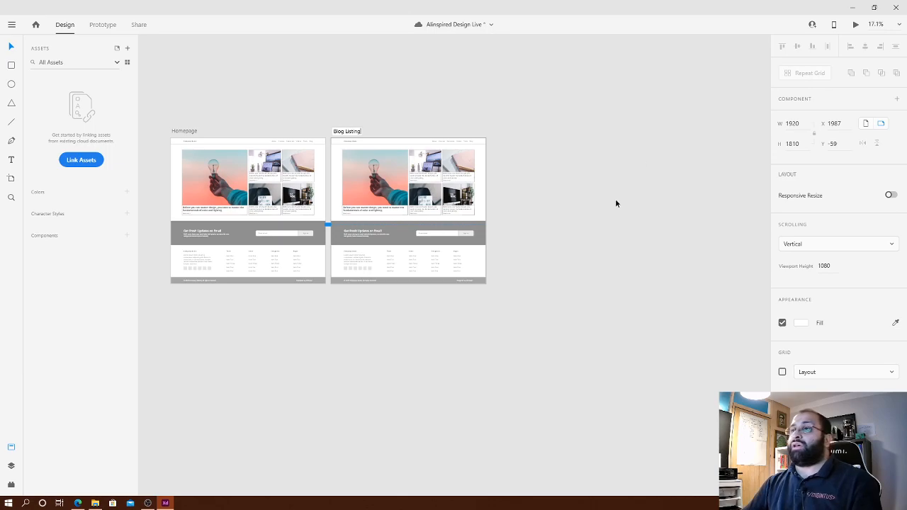
pyautogui.press('Return')
pyautogui.moveTo(568, 327); pyautogui.dragTo(344, 205)
pyautogui.press('Delete')
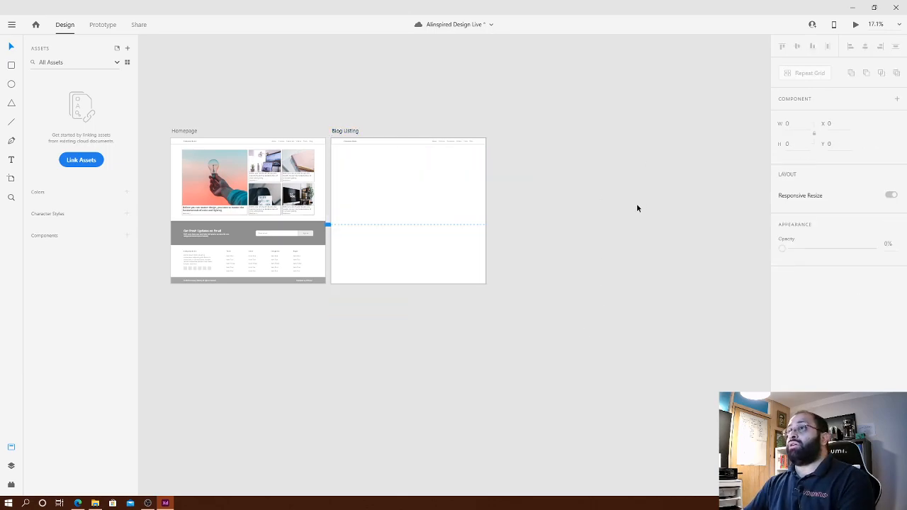
# - Duplicate the Blog Listing artboard and name the copy "Blog Post"
pyautogui.click(347, 131)
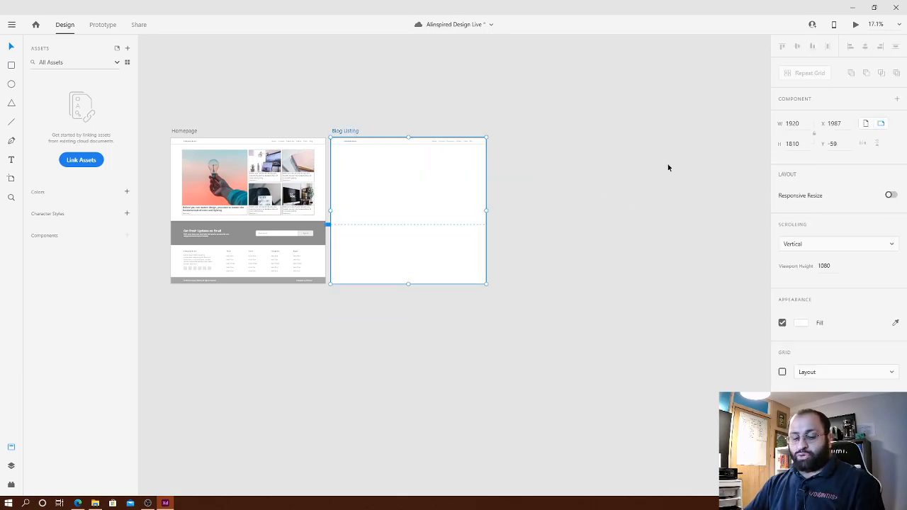
pyautogui.hotkey('ctrl', 'd')
pyautogui.doubleClick(513, 132)
pyautogui.write('Bl')
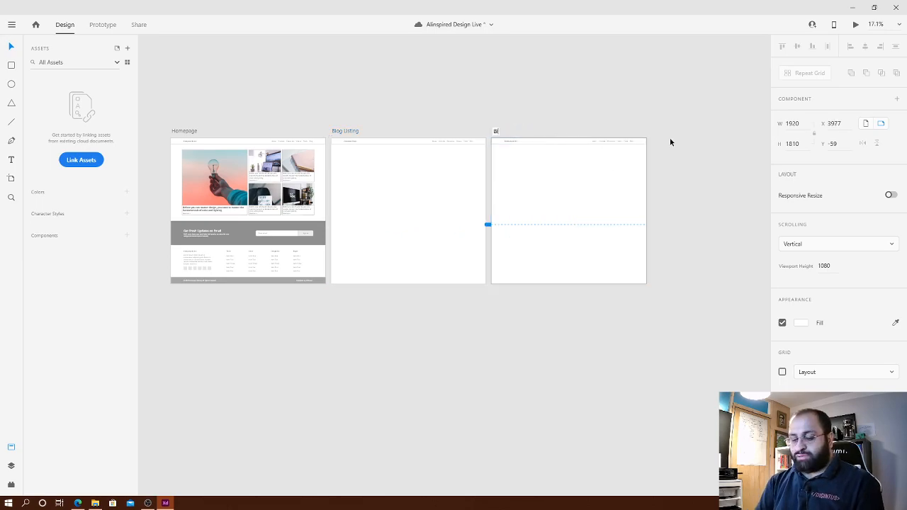
pyautogui.write('og Post')
pyautogui.press('Return')
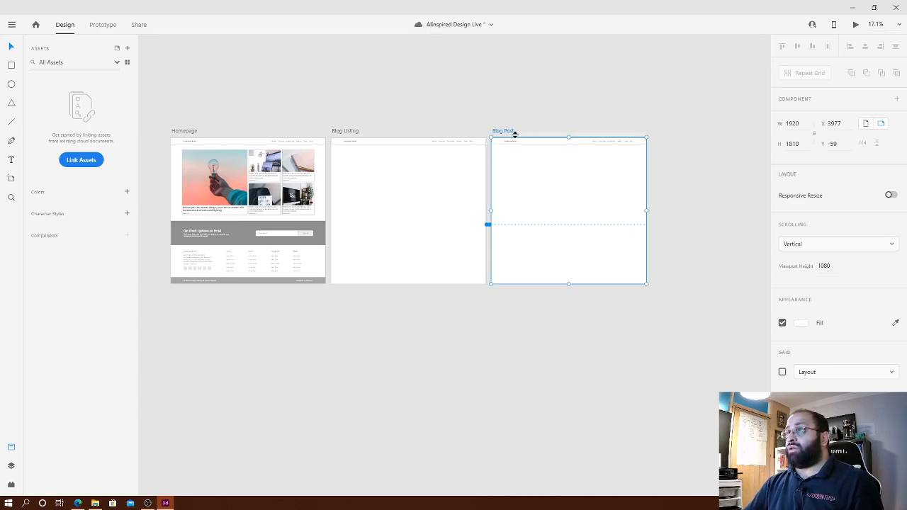
# - Duplicate the Blog Post artboard and name the copy "Other Pages"
pyautogui.hotkey('ctrl', 'd')
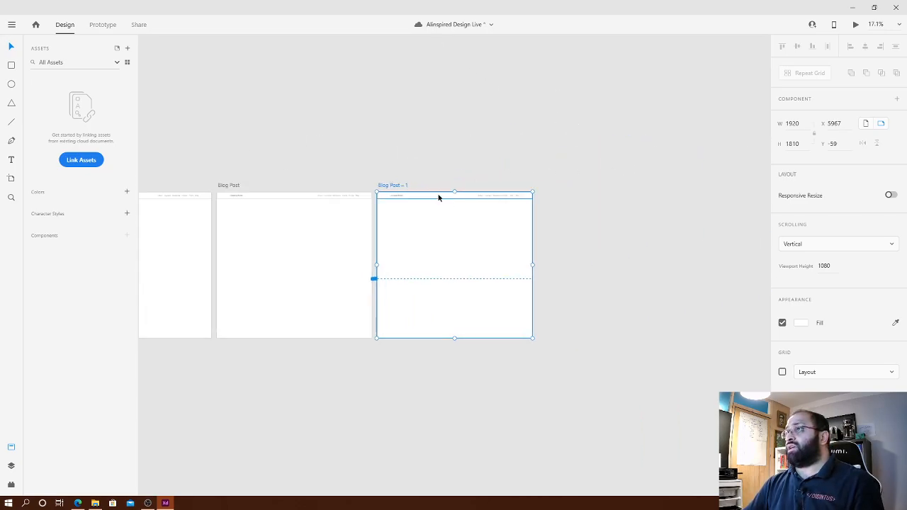
pyautogui.doubleClick(396, 186)
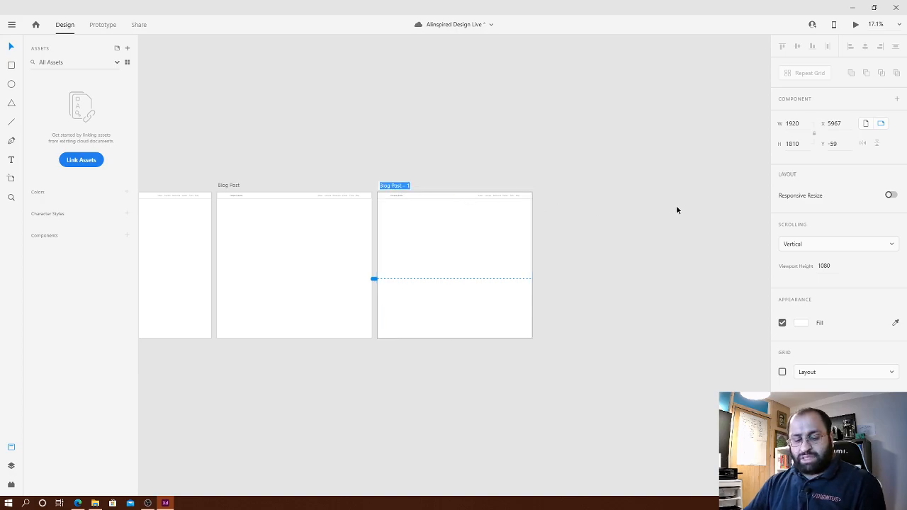
pyautogui.write('Other Pages')
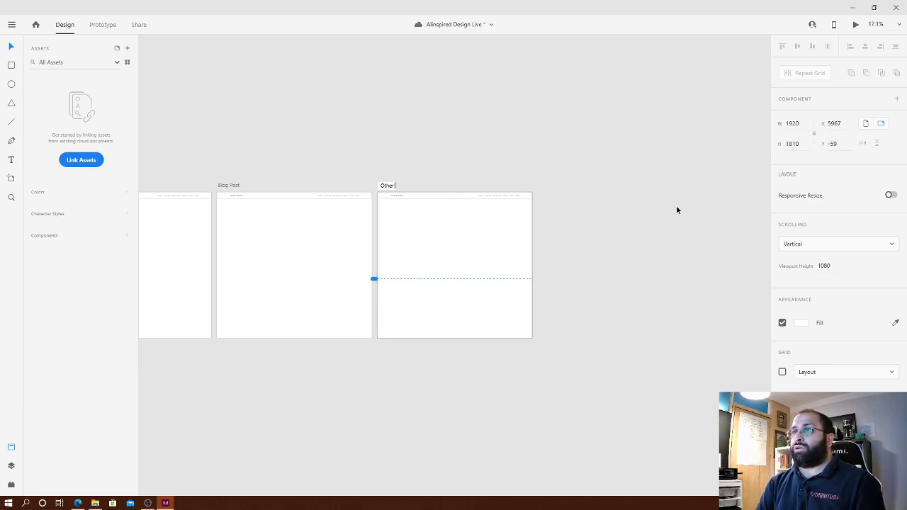
pyautogui.press('Return')
pyautogui.click(461, 132)
# - Show the layout grid for the Blog Listing artboard
pyautogui.moveTo(379, 136); pyautogui.dragTo(573, 68)
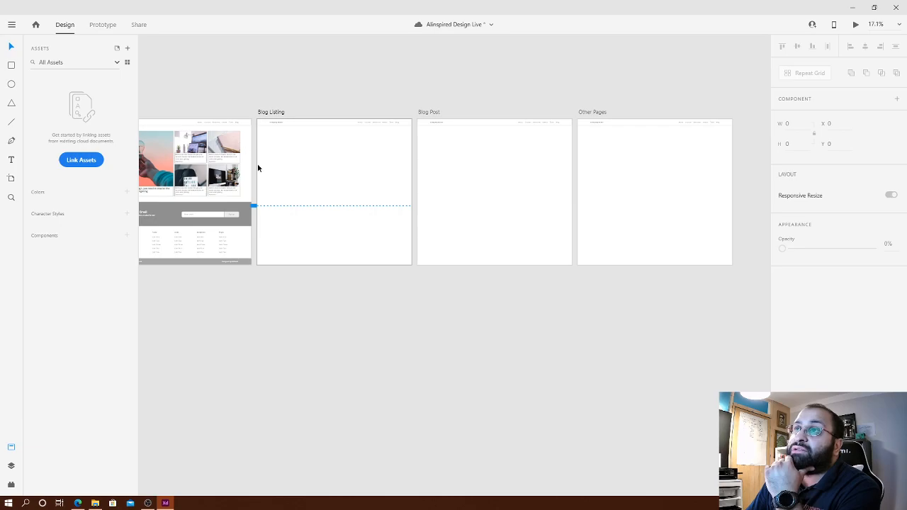
pyautogui.click(287, 128)
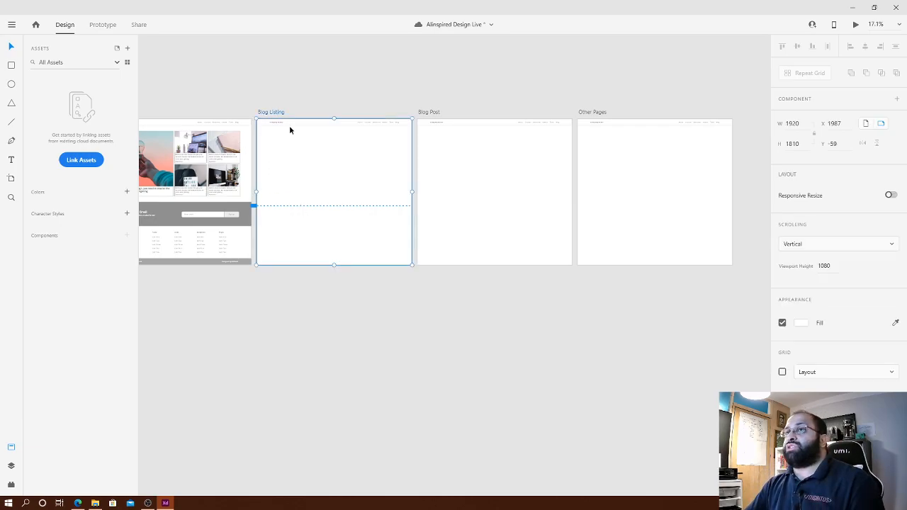
pyautogui.click(782, 371)
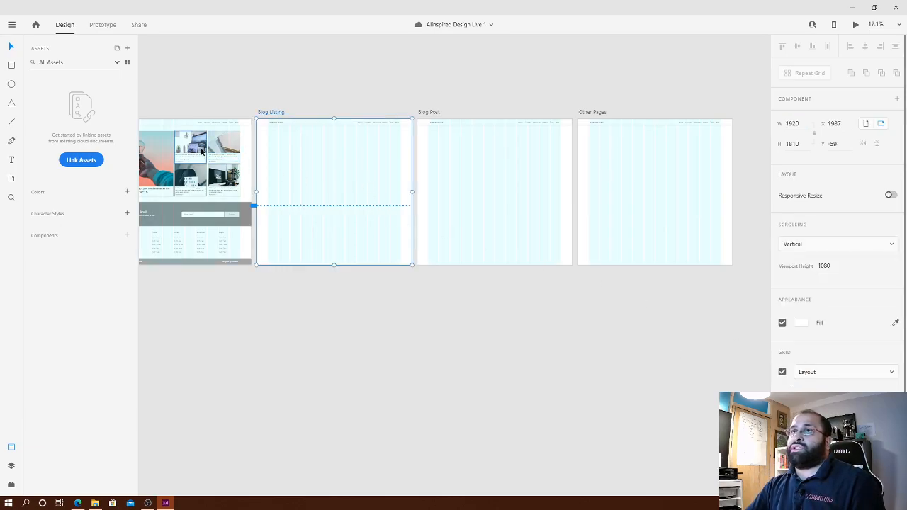
# - Copy the four small article cards from the Homepage and paste them into the Blog Listing artboard
pyautogui.scroll(6, 211, 148)
pyautogui.moveTo(371, 208); pyautogui.dragTo(203, 85)
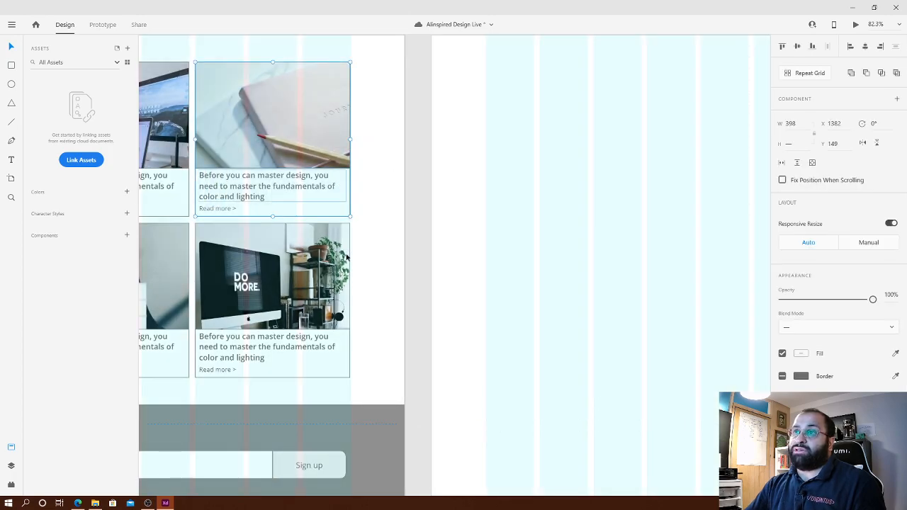
pyautogui.click(401, 345)
pyautogui.moveTo(360, 310); pyautogui.dragTo(359, 295)
pyautogui.moveTo(379, 354); pyautogui.dragTo(199, 122)
pyautogui.hotkey('ctrl', 'c')
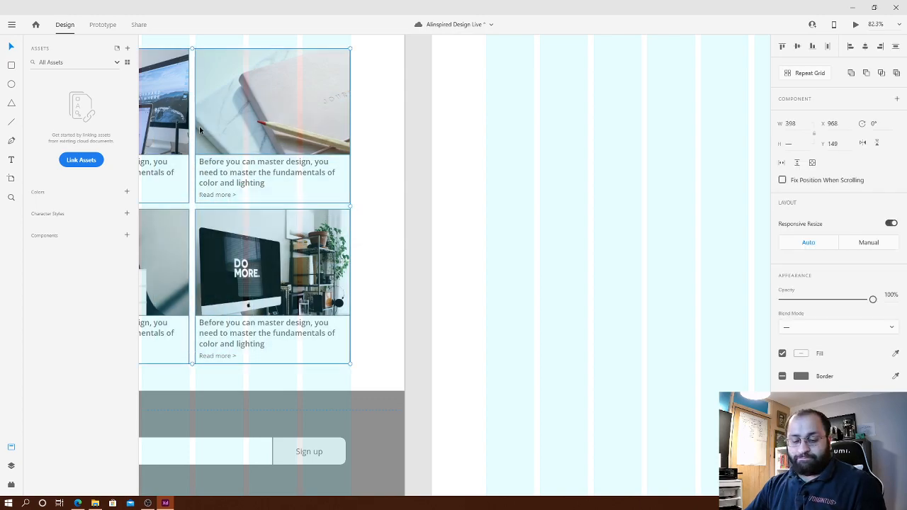
pyautogui.click(655, 175)
pyautogui.hotkey('ctrl', 'v')
# - Hide the assets list and place the pasted cards below the Blog Listing header at X 140, Y 196, flush with the first grid column
pyautogui.moveTo(662, 299); pyautogui.dragTo(347, 367)
pyautogui.scroll(-2, 437, 260)
pyautogui.moveTo(609, 272); pyautogui.dragTo(550, 257)
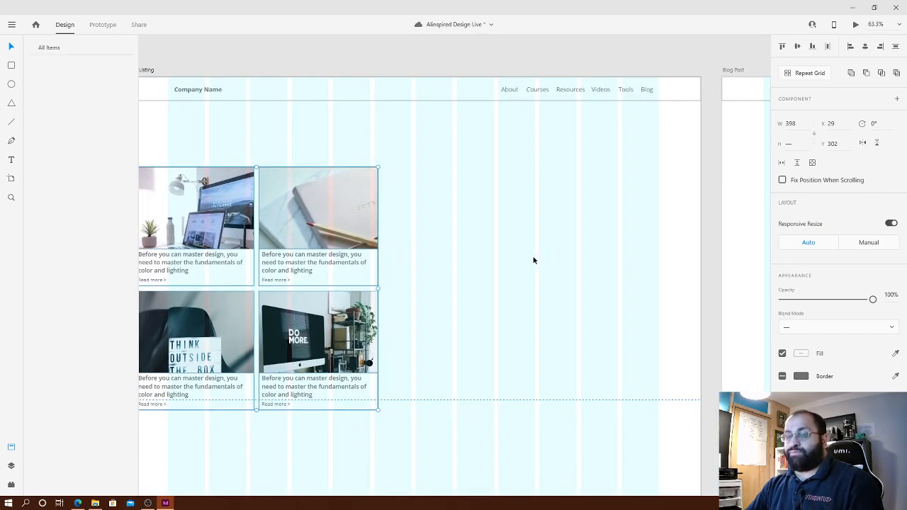
pyautogui.hotkey('ctrl', 'shift', 'y')
pyautogui.moveTo(457, 220); pyautogui.dragTo(533, 206)
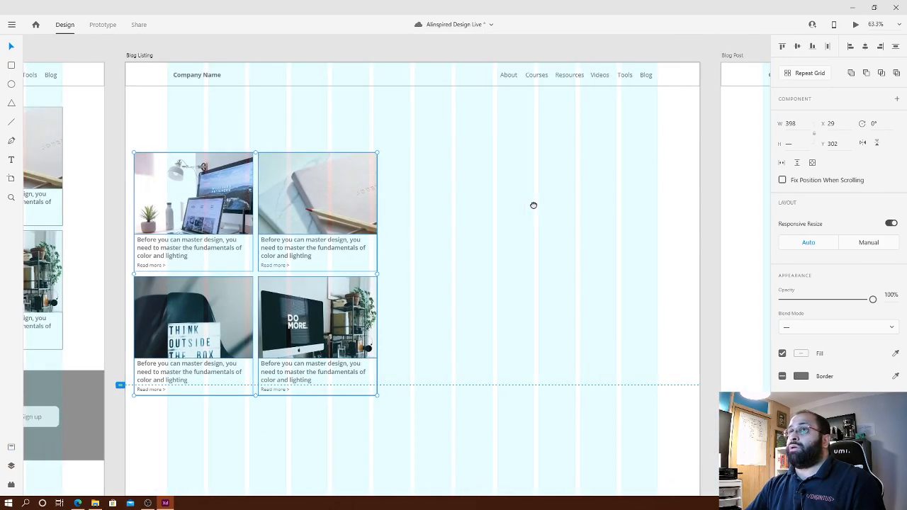
pyautogui.moveTo(344, 265); pyautogui.dragTo(370, 225)
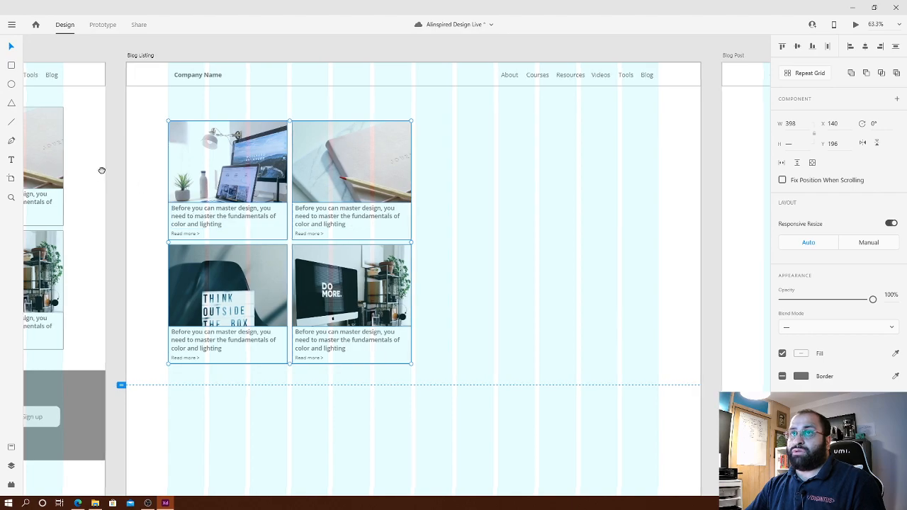
# - Move the four pasted cards up to Y 149 and duplicate them alongside at X 968, filling the remaining Blog Listing columns
pyautogui.moveTo(96, 170); pyautogui.dragTo(222, 202)
pyautogui.moveTo(362, 222); pyautogui.dragTo(386, 211)
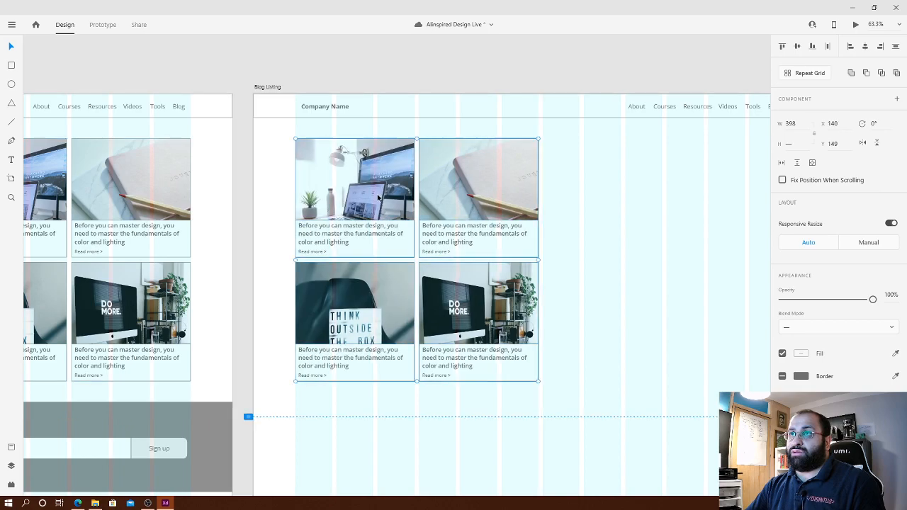
pyautogui.moveTo(639, 265); pyautogui.dragTo(403, 277)
pyautogui.moveTo(260, 221); pyautogui.dragTo(507, 225)
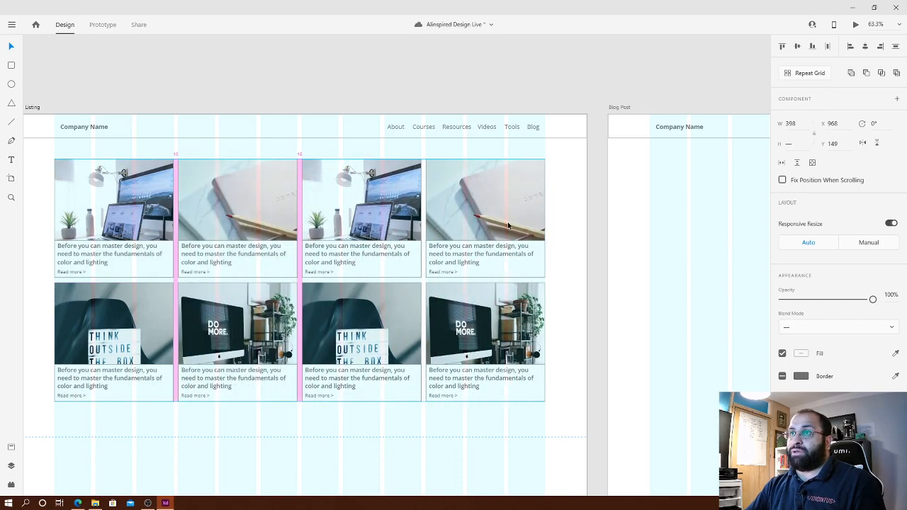
pyautogui.click(548, 264)
# - Duplicate the eight Blog Listing cards directly below at Y 977
pyautogui.keyDown('ctrl'); pyautogui.scroll(-5, 253, 280); pyautogui.keyUp('ctrl')
pyautogui.moveTo(302, 393); pyautogui.dragTo(406, 265)
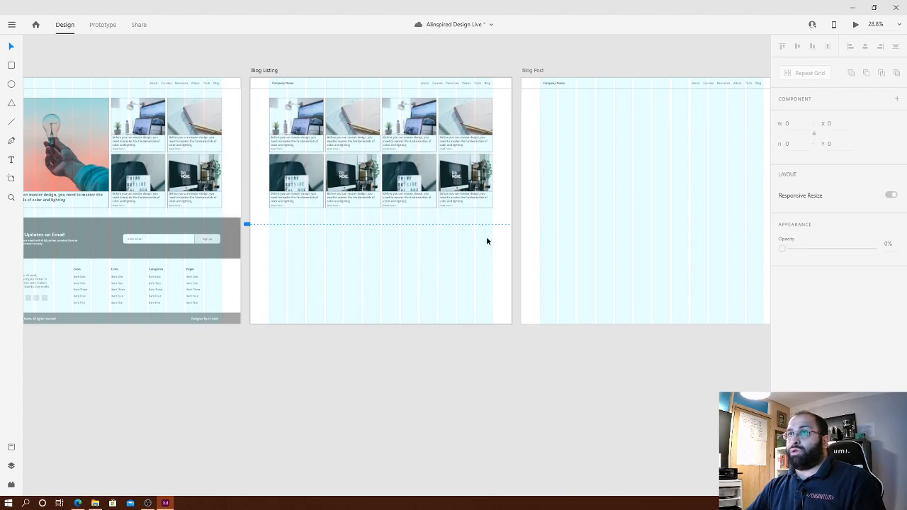
pyautogui.moveTo(500, 215); pyautogui.dragTo(289, 221)
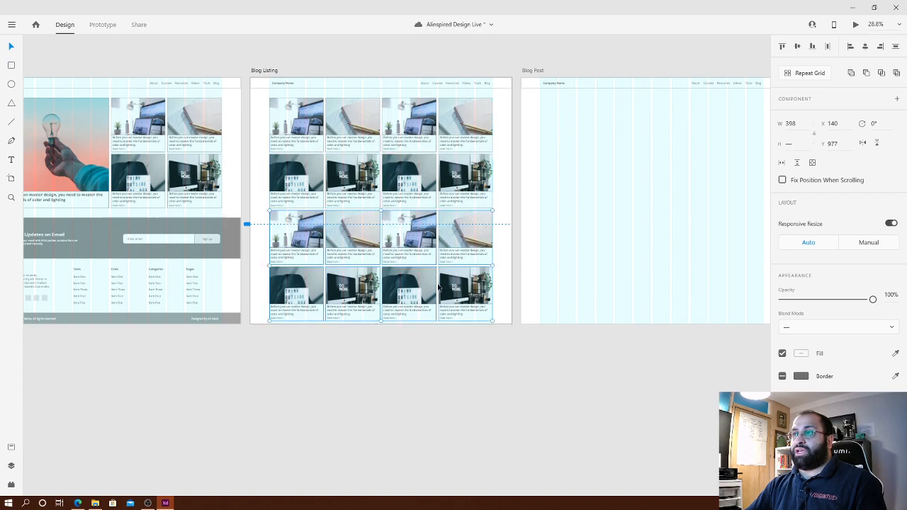
# - Double the Blog Listing artboard's height of 1810
pyautogui.click(253, 71)
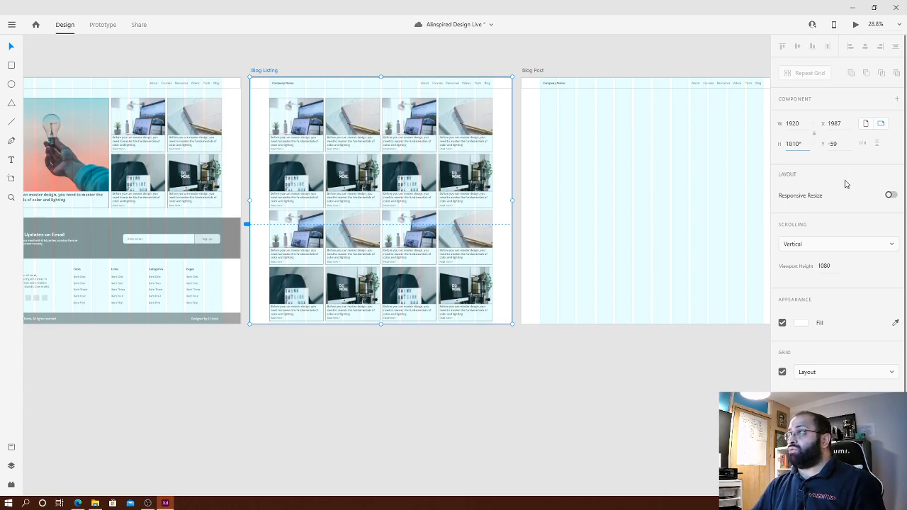
pyautogui.write('*2')
pyautogui.press('Return')
# - Duplicate two rows of cards below the existing ones and delete the lowest row, leaving five rows on Blog Listing
pyautogui.moveTo(500, 338); pyautogui.dragTo(284, 373)
pyautogui.click(564, 408)
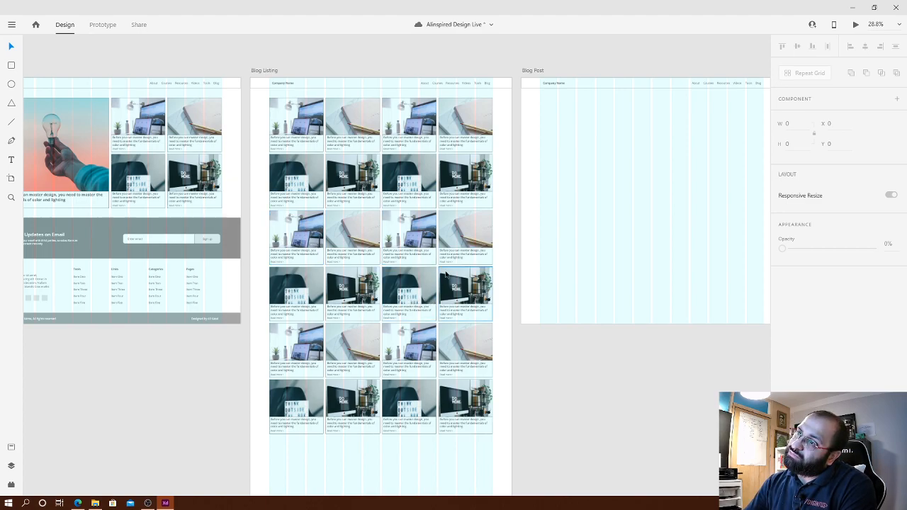
pyautogui.click(482, 413)
pyautogui.moveTo(514, 450); pyautogui.dragTo(256, 403)
pyautogui.press('Delete')
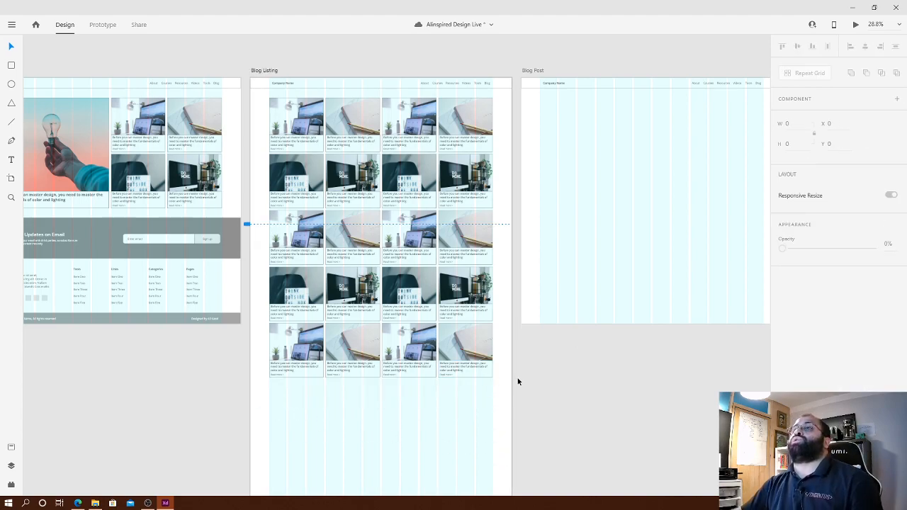
# - Copy the email sign-up band and footer from the Homepage and place them below the Blog Listing cards at Y 2303
pyautogui.scroll(-3, 407, 379)
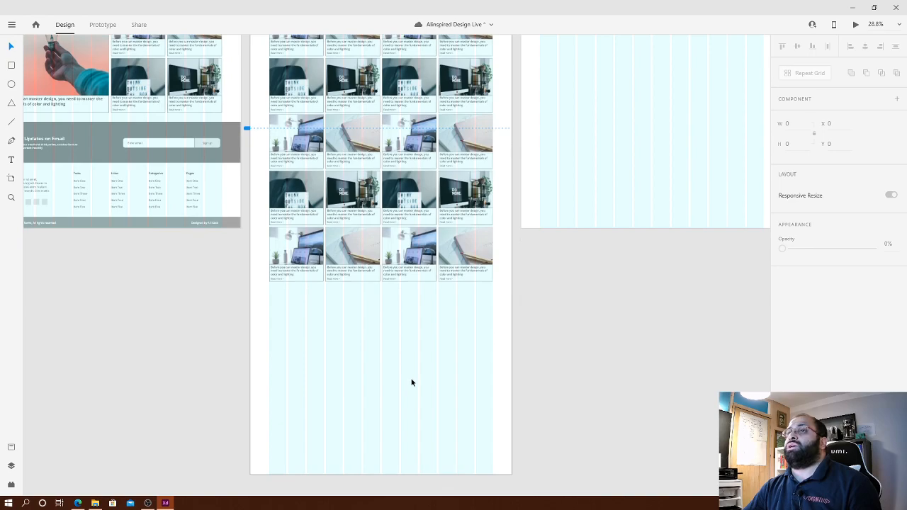
pyautogui.moveTo(95, 274); pyautogui.dragTo(218, 284)
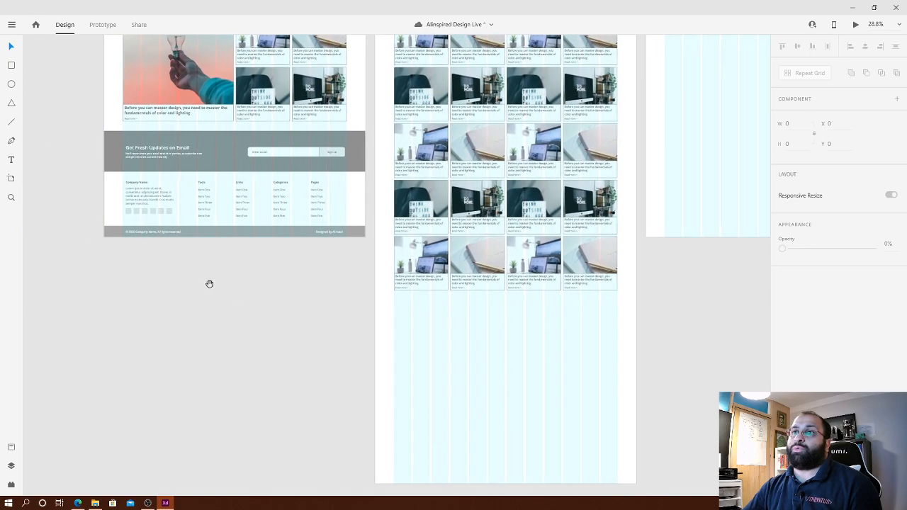
pyautogui.moveTo(69, 245); pyautogui.dragTo(376, 126)
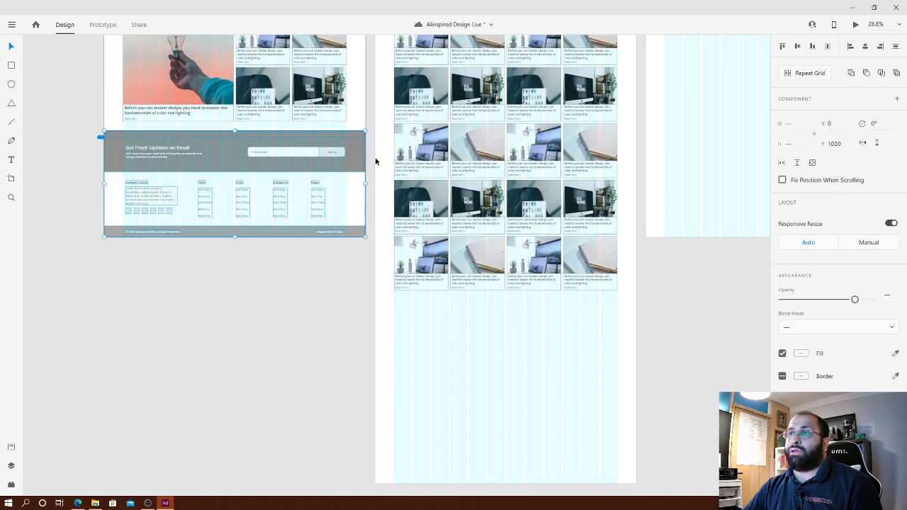
pyautogui.hotkey('ctrl', 'c')
pyautogui.click(508, 356)
pyautogui.hotkey('ctrl', 'v')
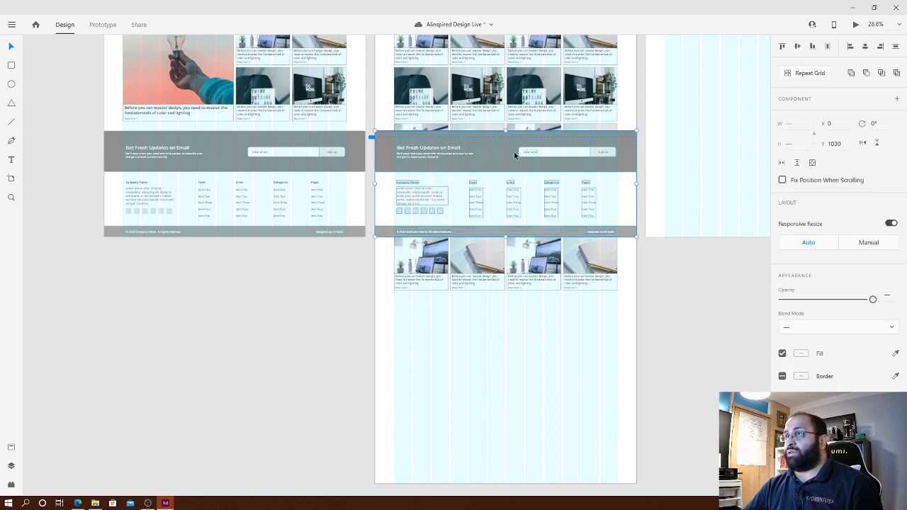
pyautogui.moveTo(489, 162); pyautogui.dragTo(495, 332)
pyautogui.press('space')
pyautogui.moveTo(702, 313); pyautogui.dragTo(649, 388)
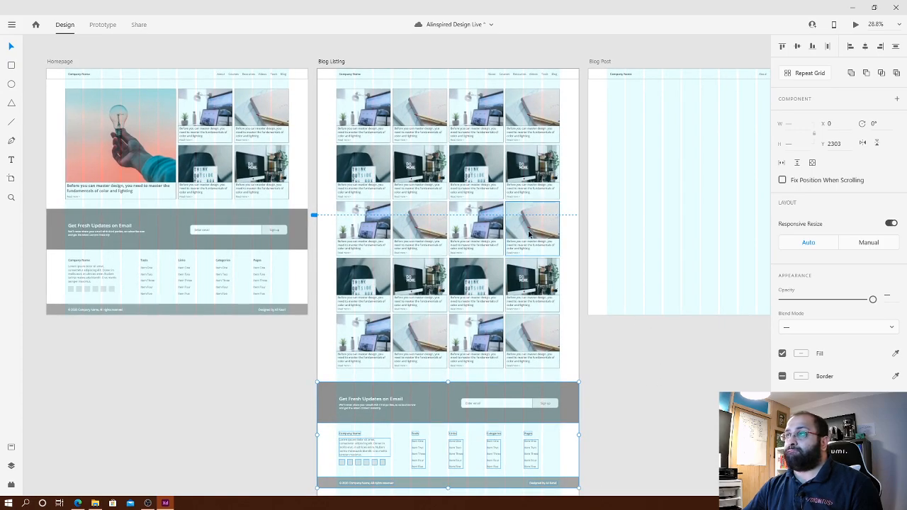
# - Draw a spacer rectangle about 55 by 69 filling the gap between the Blog Listing header and the first card row
pyautogui.scroll(5, 439, 92)
pyautogui.scroll(1, 440, 92)
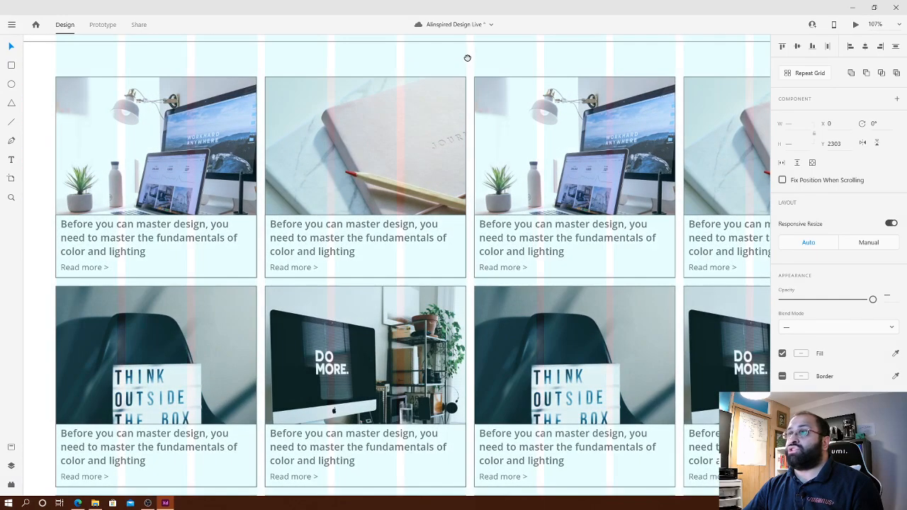
pyautogui.scroll(2, 443, 137)
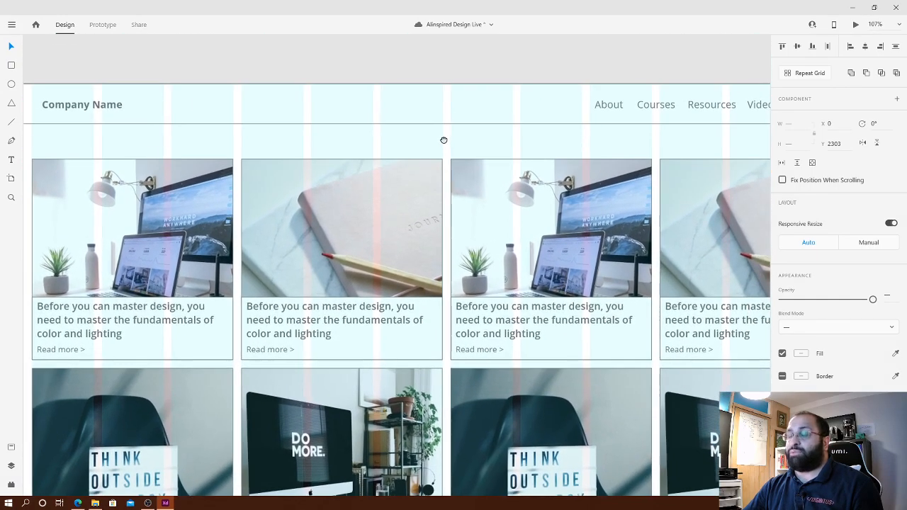
pyautogui.click(398, 136)
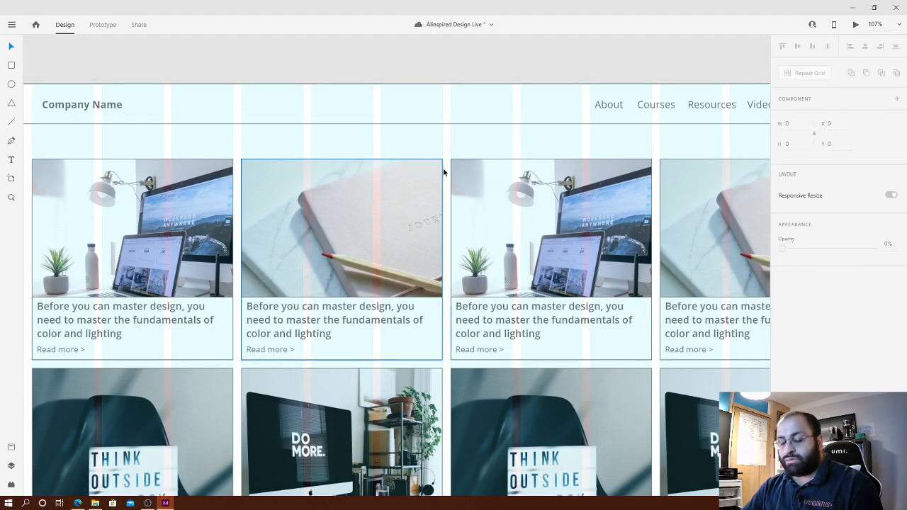
pyautogui.press('r')
pyautogui.moveTo(415, 124)
pyautogui.mouseDown()
pyautogui.moveTo(442, 151)
pyautogui.moveTo(430, 159)
pyautogui.mouseUp()
pyautogui.moveTo(428, 125); pyautogui.dragTo(428, 125)
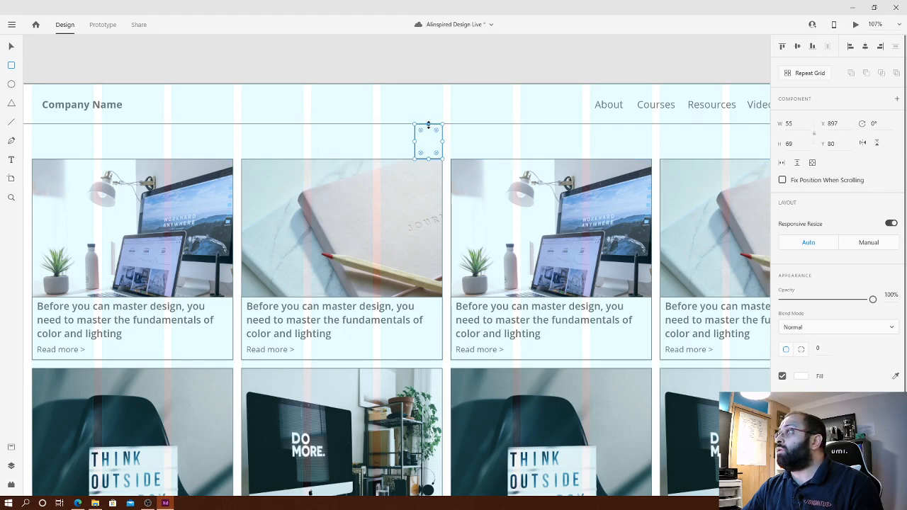
# - Move the spacer rectangle outside the artboard and shift all Blog Listing cards to Y 150 for a 70 px header gap
pyautogui.scroll(-5, 469, 156)
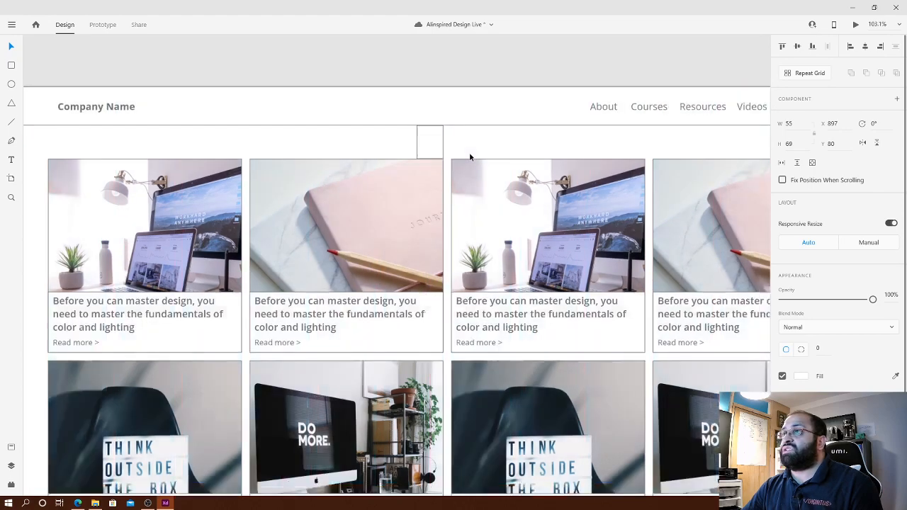
pyautogui.scroll(-3, 541, 162)
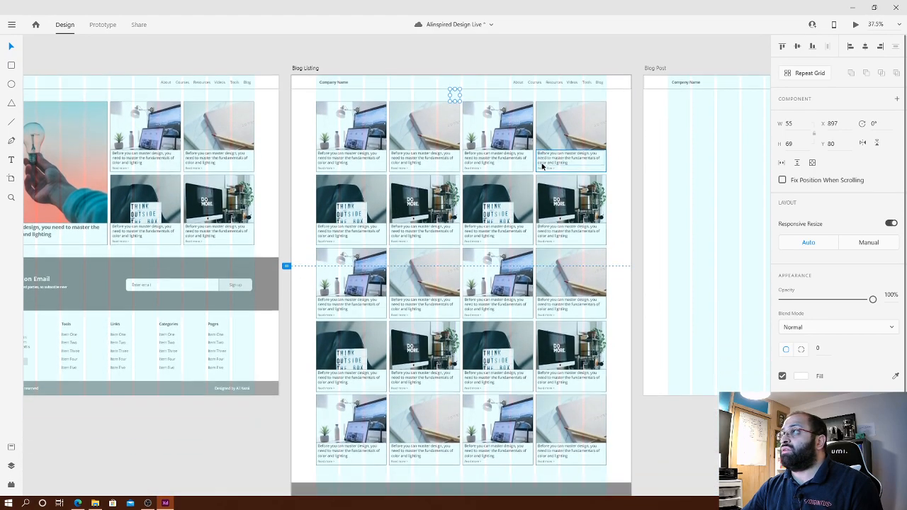
pyautogui.moveTo(456, 69); pyautogui.dragTo(706, 444)
pyautogui.moveTo(629, 94); pyautogui.dragTo(307, 447)
pyautogui.click(321, 445)
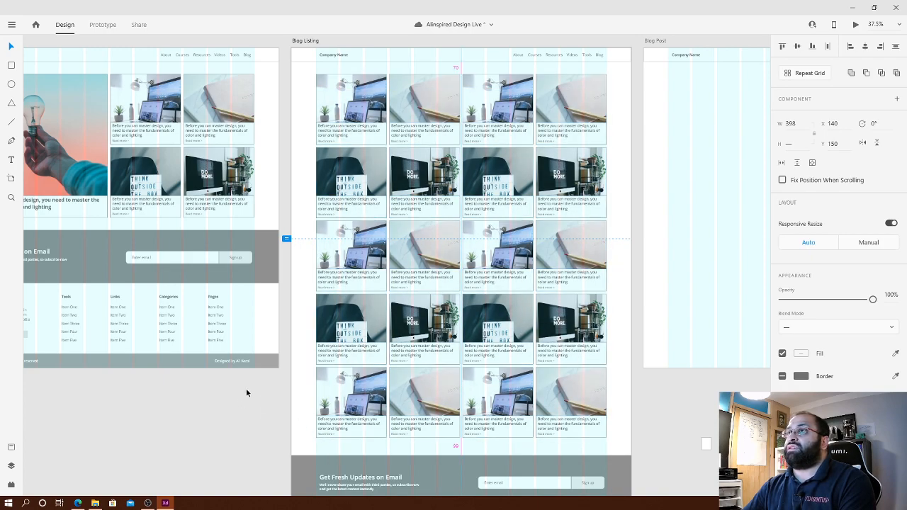
# - Shift the Homepage content below the header to Y 150, and its email sign-up band and footer to Y 1032
pyautogui.moveTo(143, 419); pyautogui.dragTo(363, 475)
pyautogui.click(206, 435)
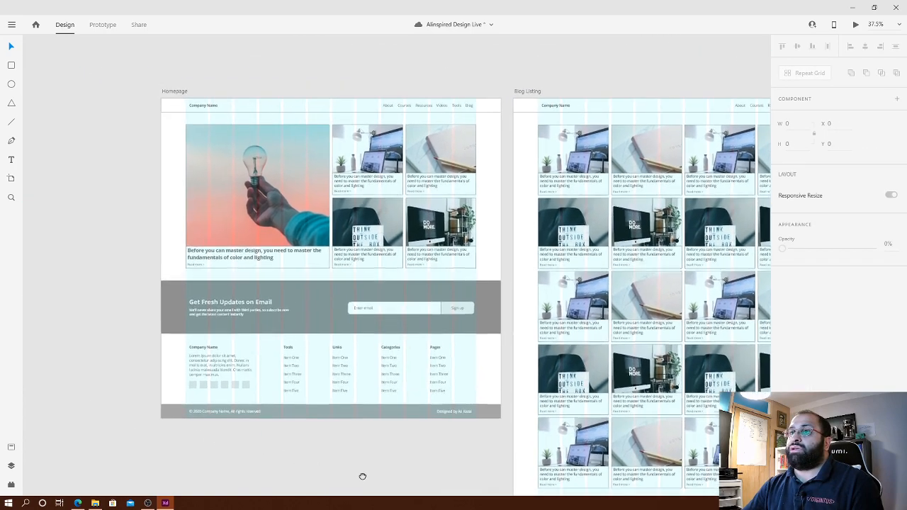
pyautogui.moveTo(117, 123); pyautogui.dragTo(505, 448)
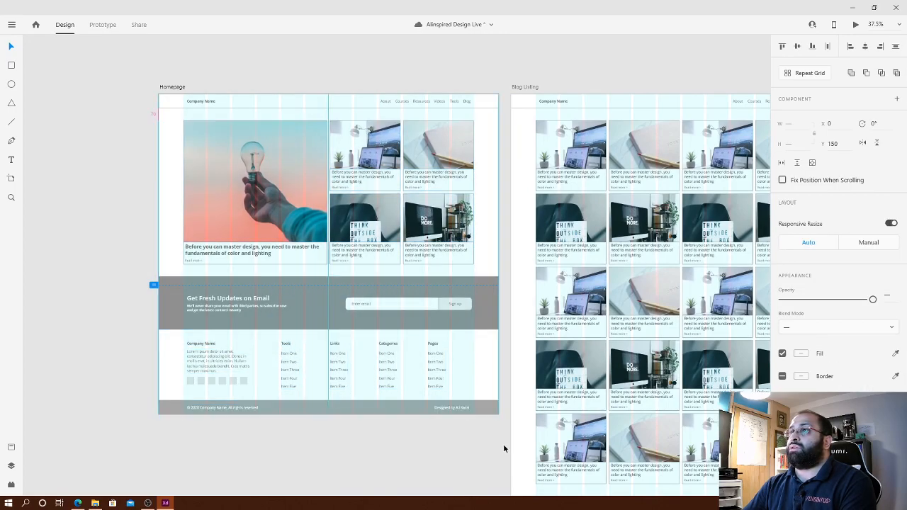
pyautogui.click(119, 437)
pyautogui.moveTo(119, 437); pyautogui.dragTo(505, 284)
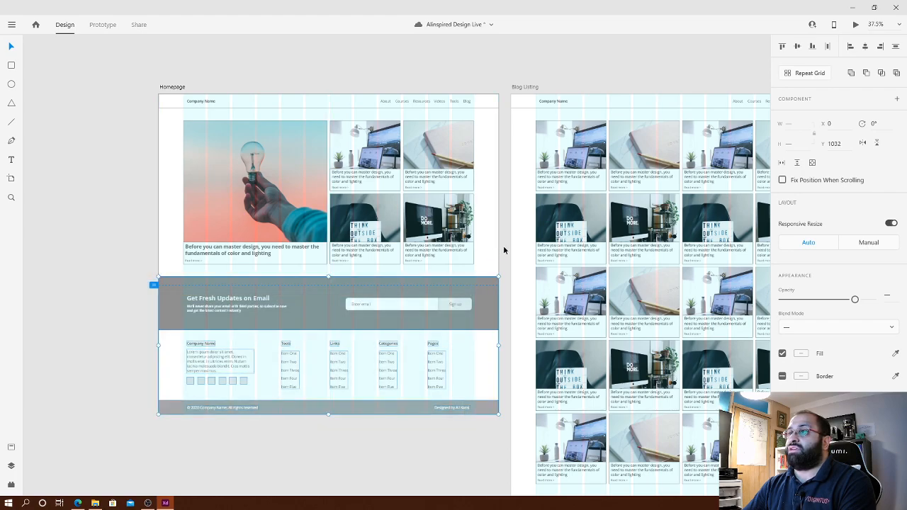
pyautogui.click(504, 249)
# - Resize the Homepage artboard to a height of about 1813, ending it at the lower edge of the footer bar
pyautogui.click(183, 86)
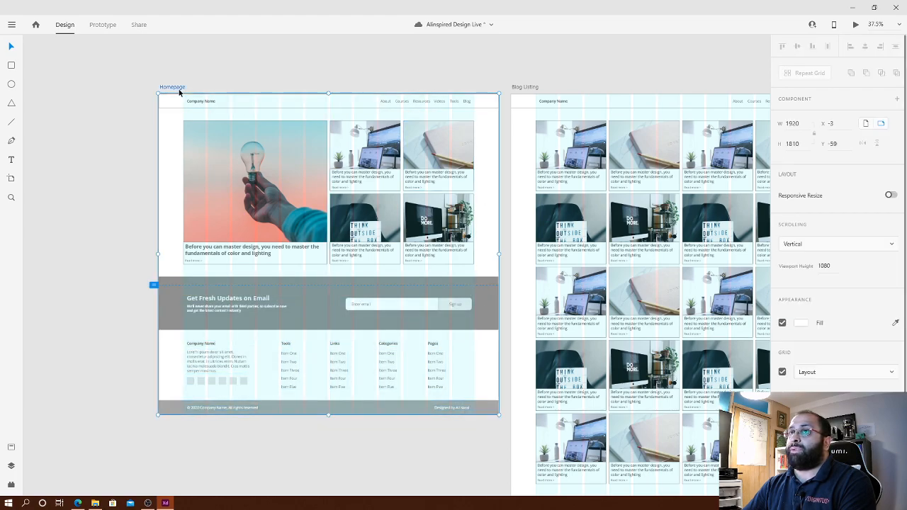
pyautogui.moveTo(328, 414); pyautogui.dragTo(330, 430)
pyautogui.click(328, 426)
pyautogui.scroll(5, 340, 437)
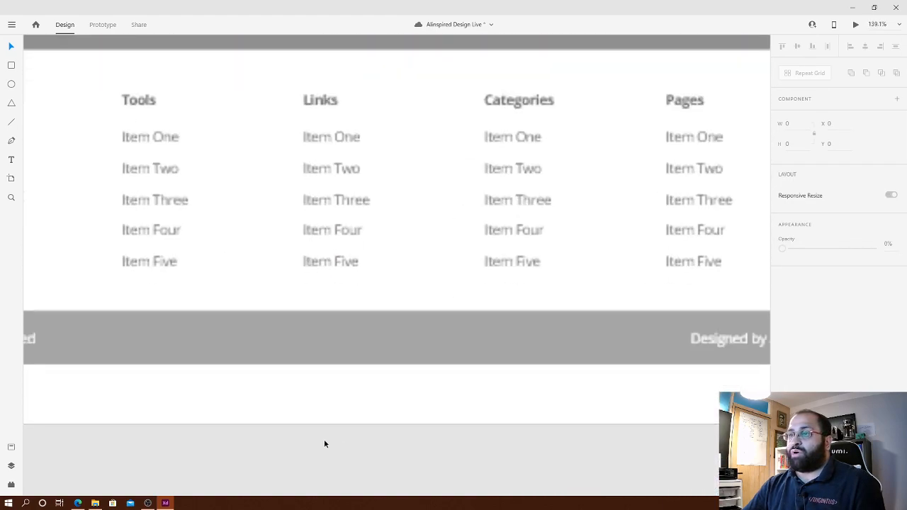
pyautogui.scroll(-5, 264, 342)
pyautogui.moveTo(223, 128); pyautogui.dragTo(232, 224)
pyautogui.click(121, 114)
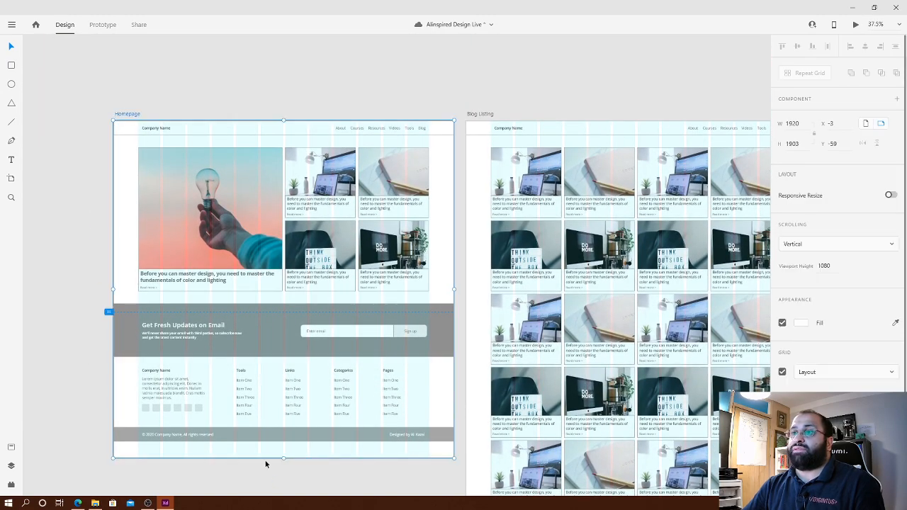
pyautogui.scroll(6, 262, 463)
pyautogui.moveTo(348, 455); pyautogui.dragTo(356, 378)
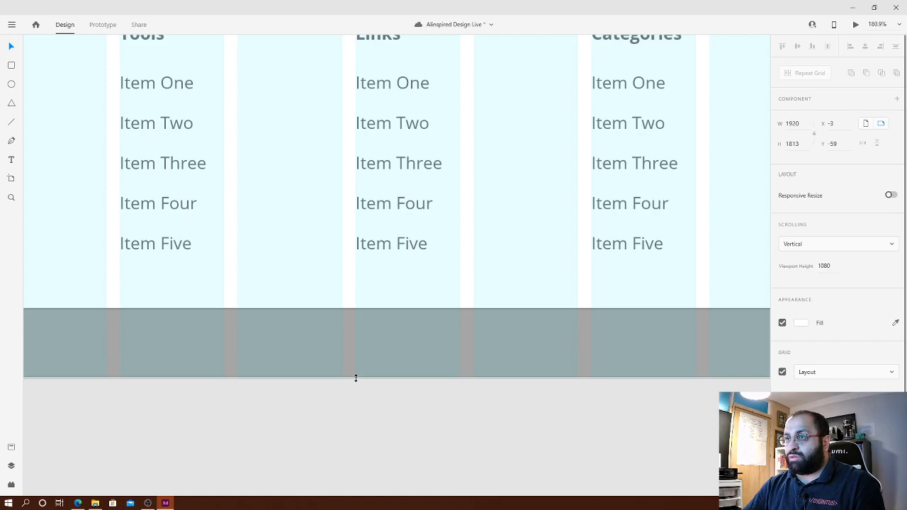
# - Set the height of the spacer rectangle beside the Blog Listing artboard to 70
pyautogui.scroll(-6, 419, 416)
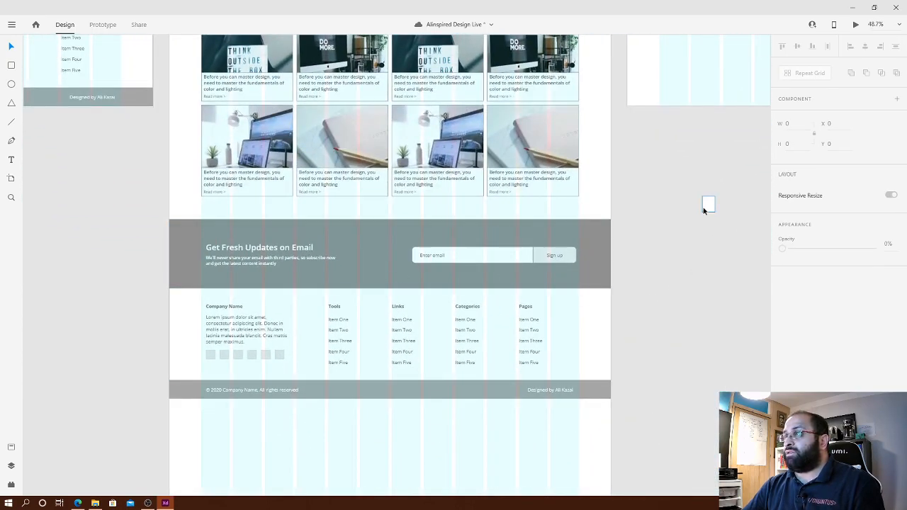
pyautogui.click(703, 210)
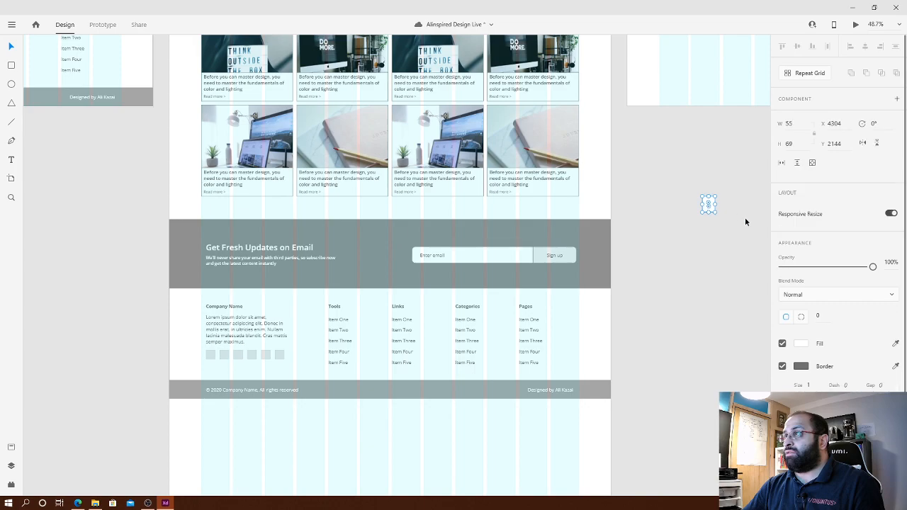
pyautogui.write('70')
pyautogui.press('Return')
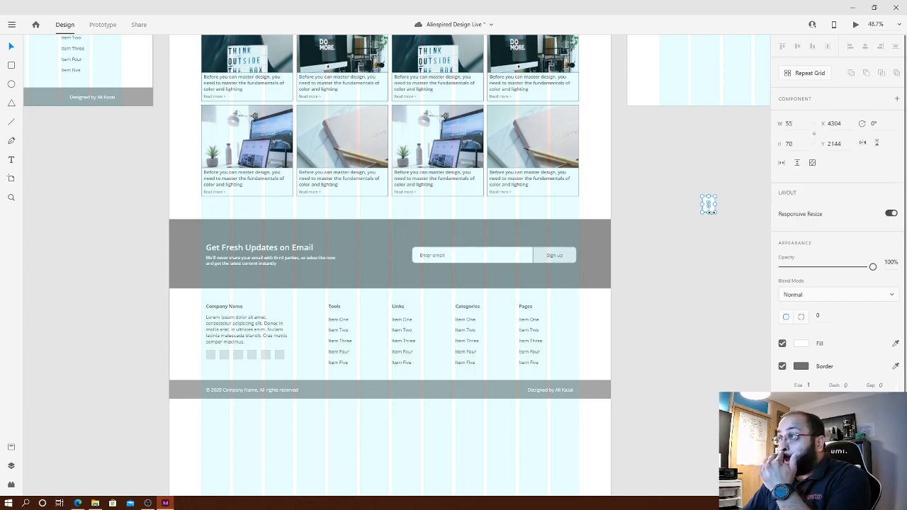
# - Place the spacer under the last Blog Listing card row, move the email sign-up band and footer up against it, and delete the spacer
pyautogui.moveTo(713, 211); pyautogui.dragTo(385, 213)
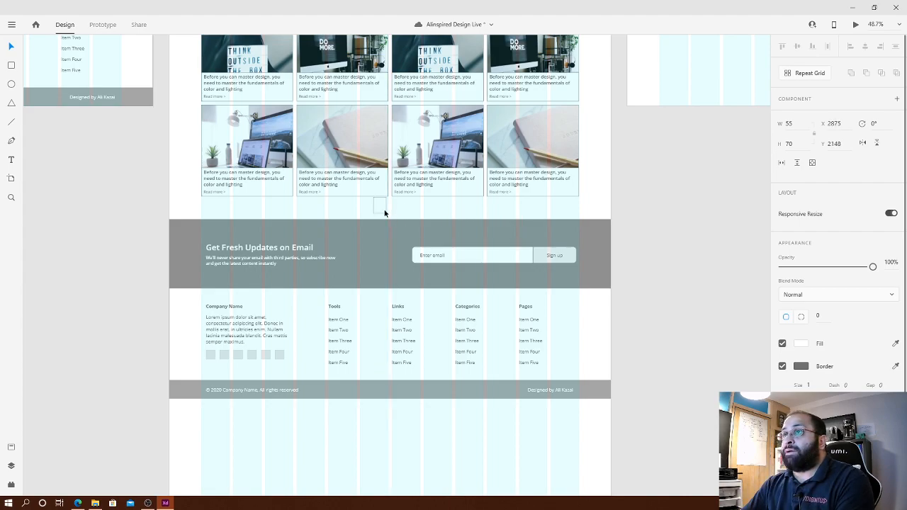
pyautogui.moveTo(642, 440); pyautogui.dragTo(36, 226)
pyautogui.moveTo(404, 244); pyautogui.dragTo(404, 239)
pyautogui.moveTo(427, 203); pyautogui.dragTo(405, 207)
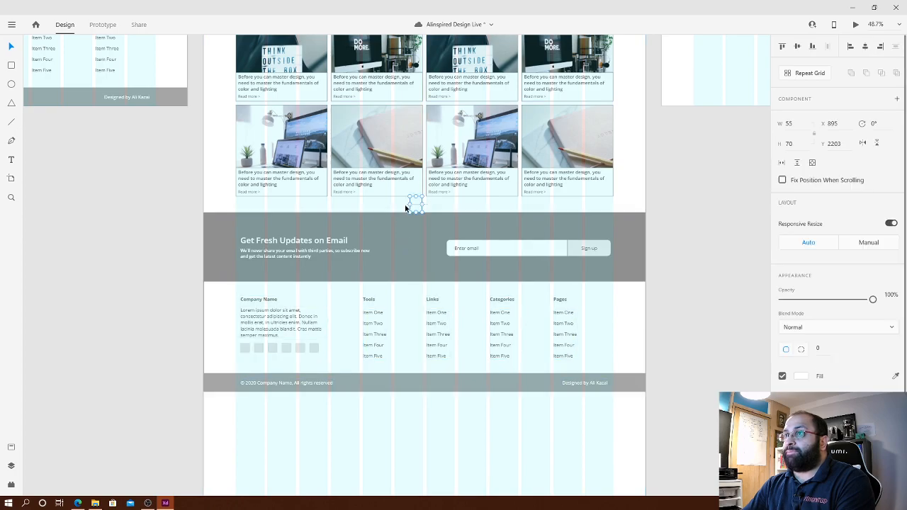
pyautogui.press('Delete')
# - Shorten the Blog Listing artboard to a height of 3056, ending at the footer bar
pyautogui.scroll(-5, 597, 312)
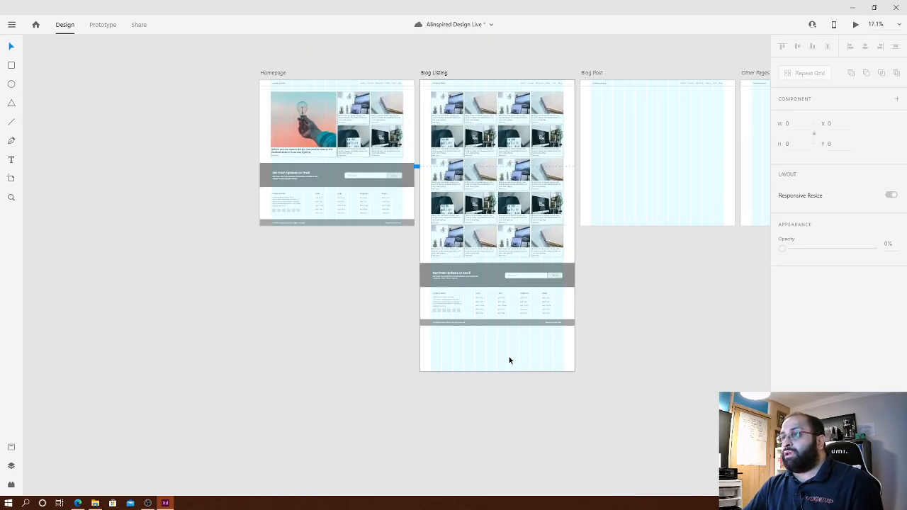
pyautogui.click(433, 73)
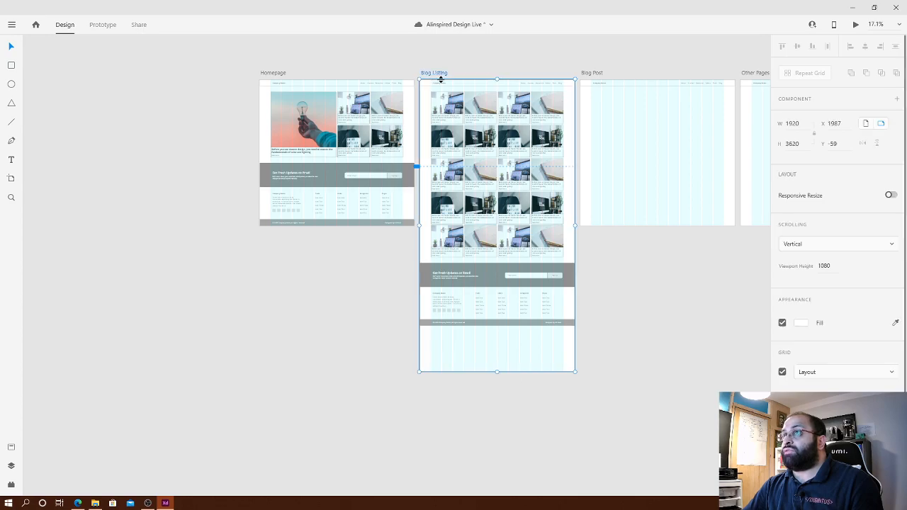
pyautogui.moveTo(496, 370); pyautogui.dragTo(496, 328)
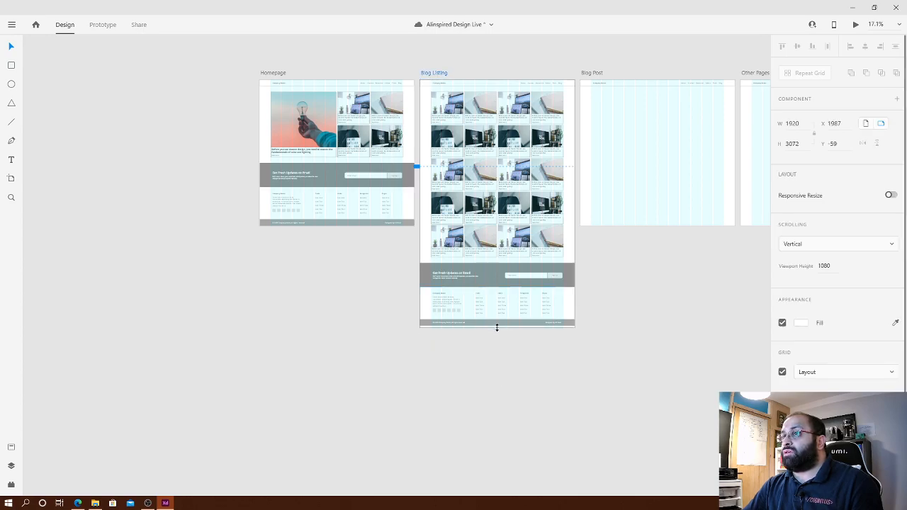
pyautogui.scroll(5, 501, 337)
pyautogui.moveTo(486, 288); pyautogui.dragTo(496, 282)
pyautogui.scroll(-5, 496, 281)
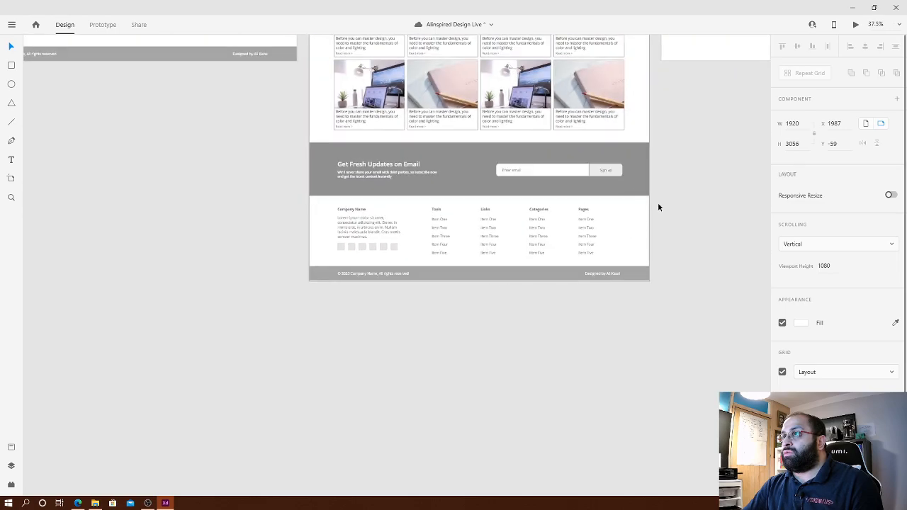
# - Turn off the layout grid on the Blog Listing artboard
pyautogui.scroll(10, 506, 390)
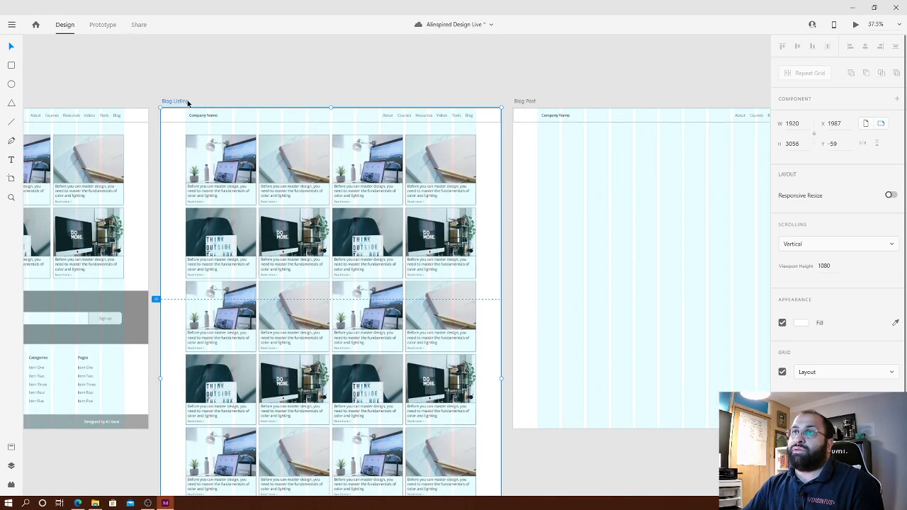
pyautogui.click(782, 371)
pyautogui.click(631, 461)
pyautogui.scroll(-3, 335, 291)
pyautogui.moveTo(434, 307); pyautogui.dragTo(439, 273)
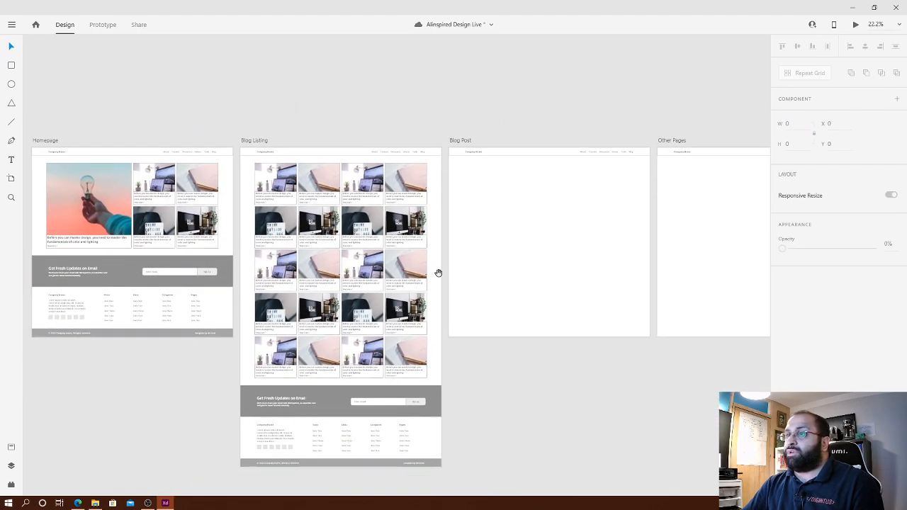
# - Preview the Blog Listing page, examining it from the header to the footer and back, and close the preview
pyautogui.click(258, 140)
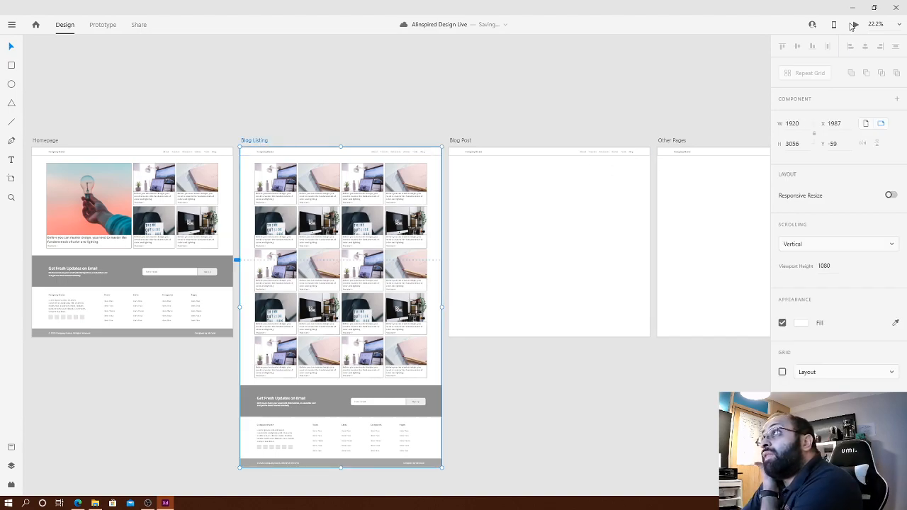
pyautogui.click(855, 25)
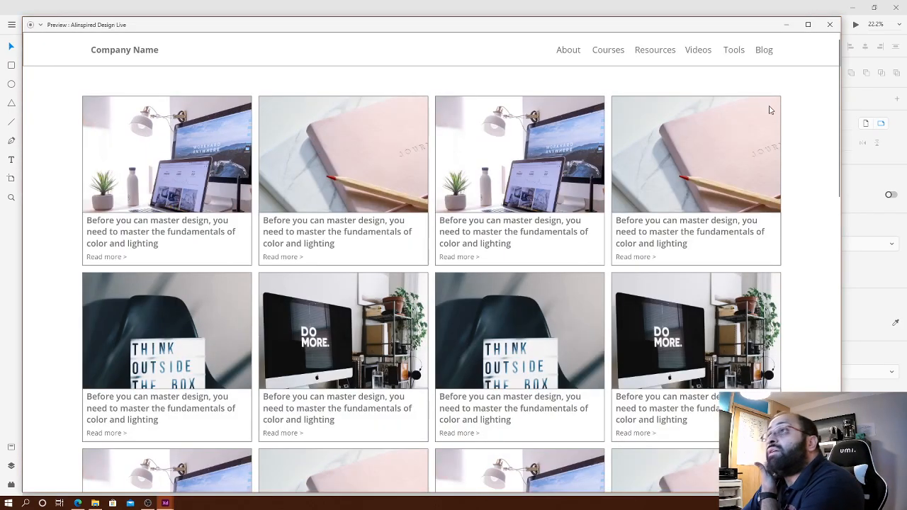
pyautogui.scroll(-2, 698, 107)
pyautogui.scroll(2, 421, 146)
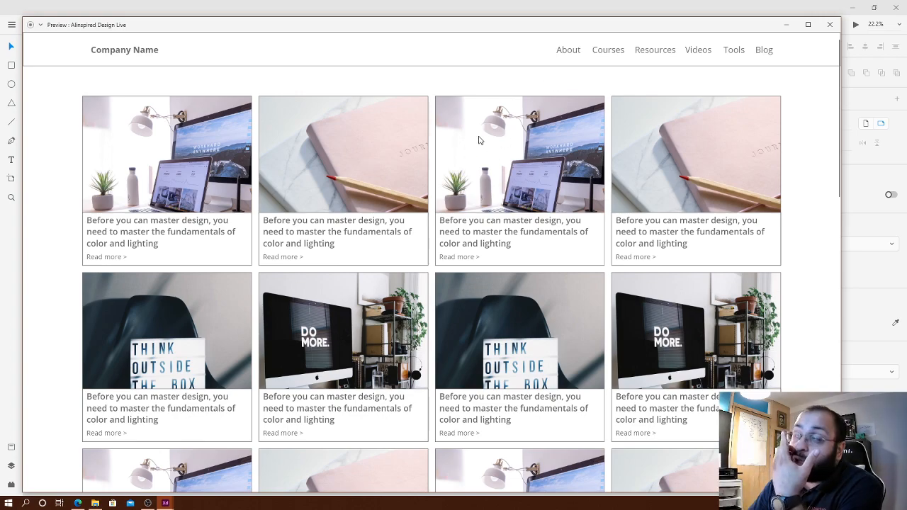
pyautogui.scroll(-3, 448, 104)
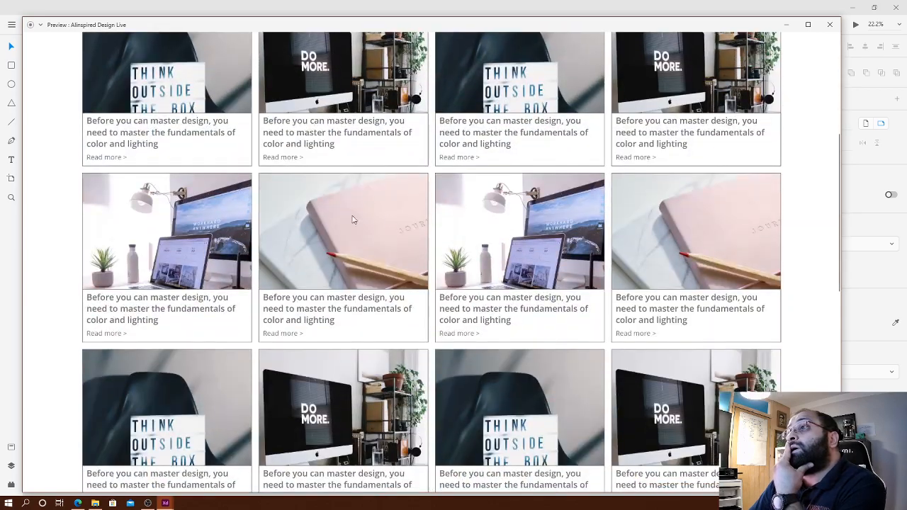
pyautogui.scroll(-5, 646, 229)
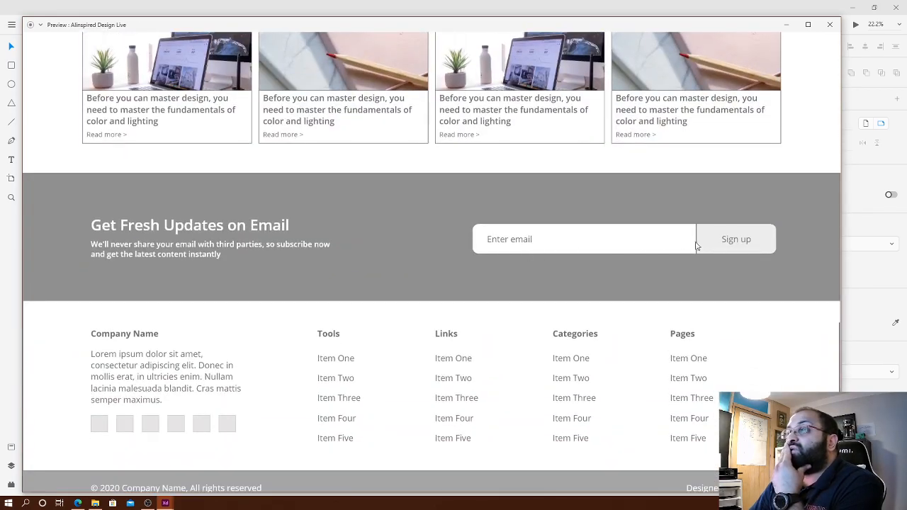
pyautogui.scroll(10, 787, 229)
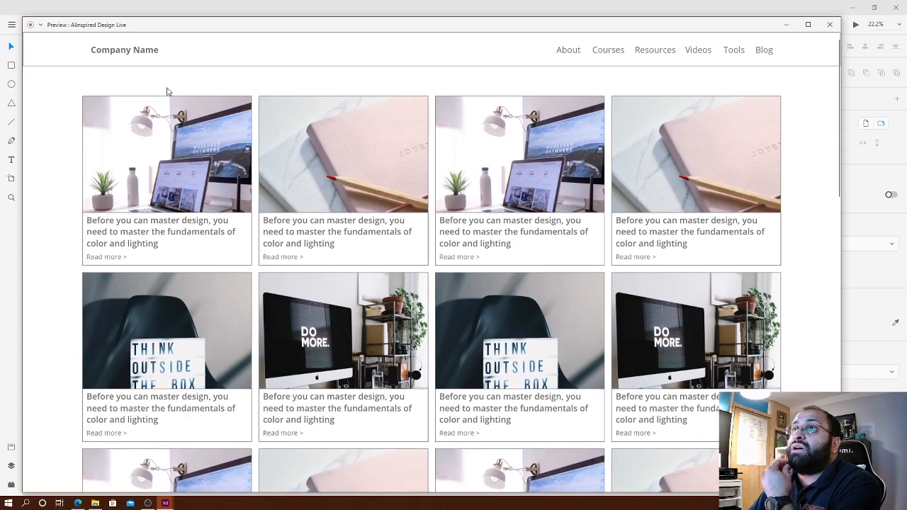
pyautogui.click(830, 25)
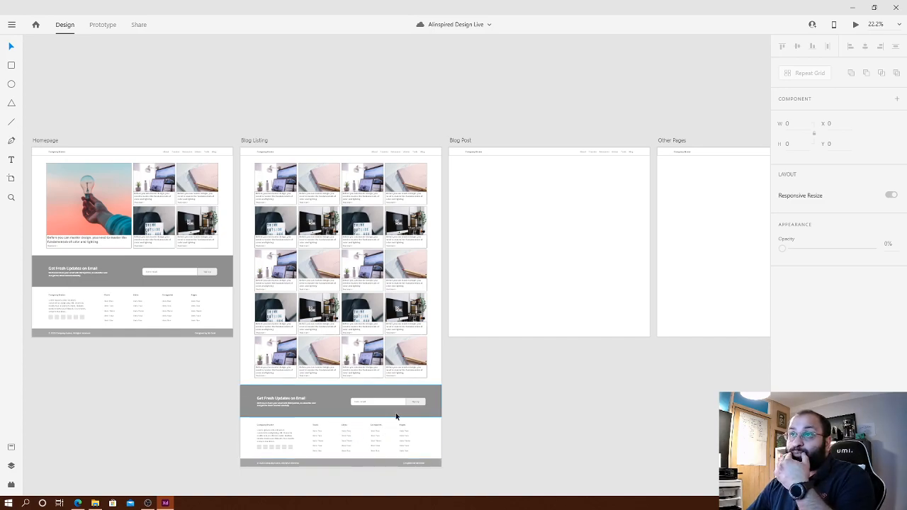
# - Draw a spacer rectangle about 159 wide and 70 high directly under the Blog Listing header, against the artboard's right edge
pyautogui.scroll(3, 371, 234)
pyautogui.scroll(-3, 371, 234)
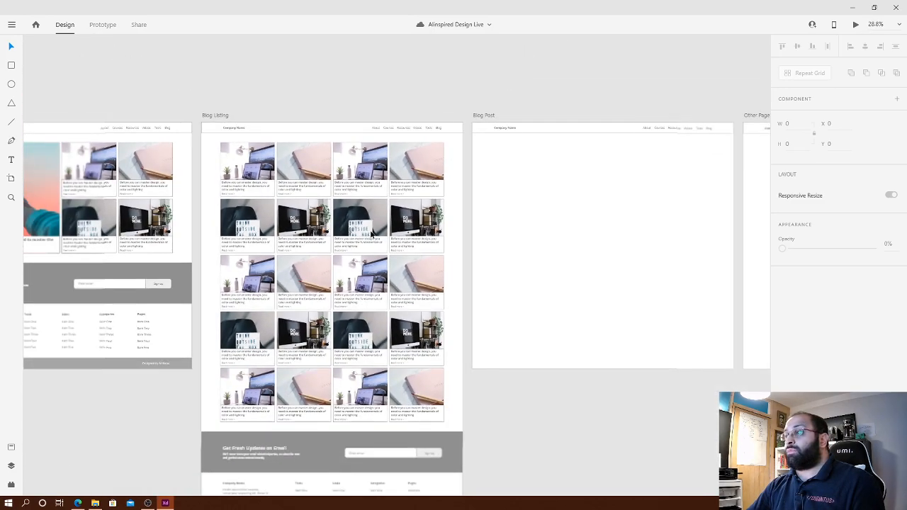
pyautogui.scroll(3, 370, 213)
pyautogui.hscroll(-3, 237, 40)
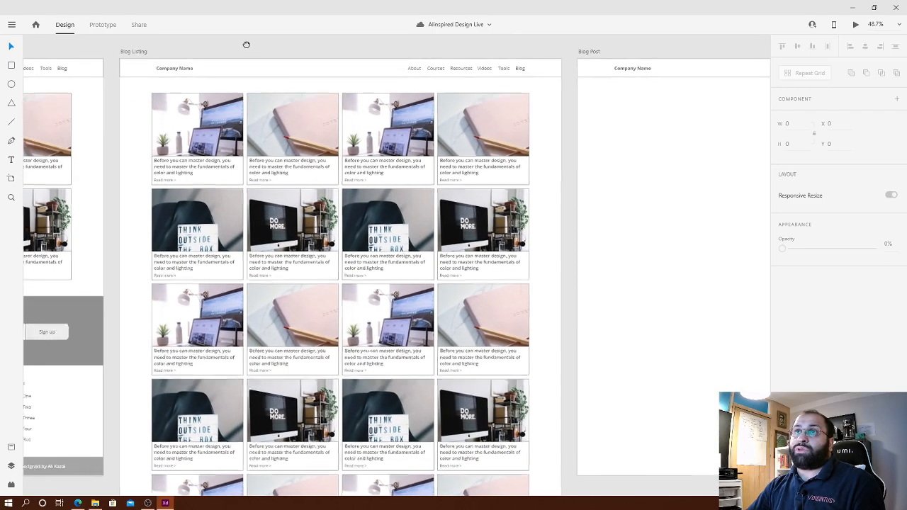
pyautogui.click(11, 68)
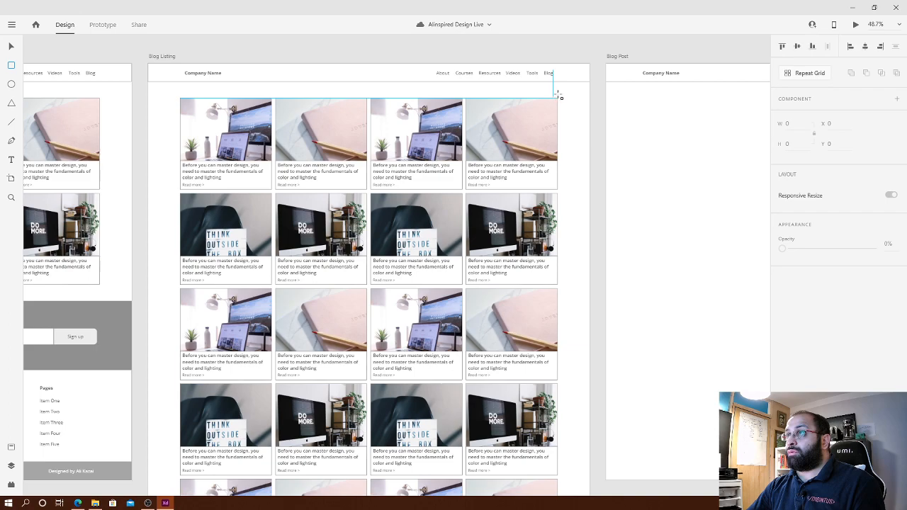
pyautogui.moveTo(552, 82); pyautogui.dragTo(591, 98)
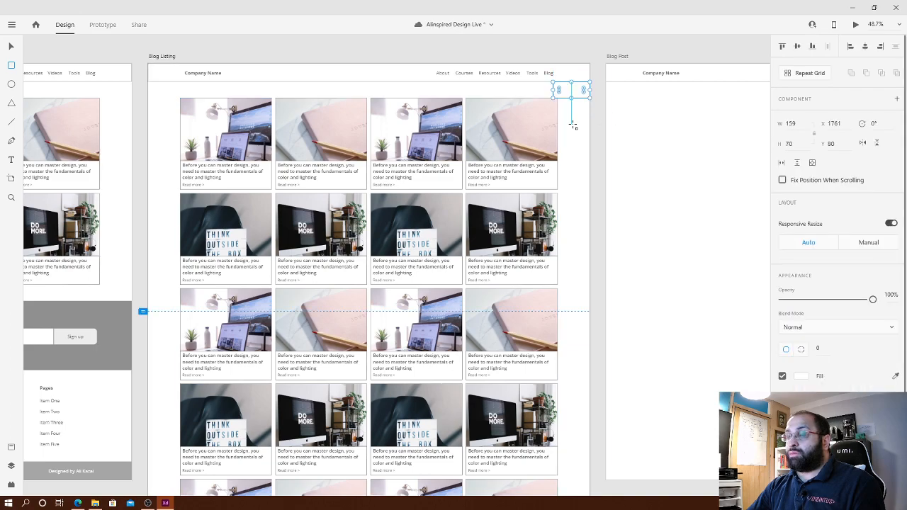
pyautogui.press('Escape')
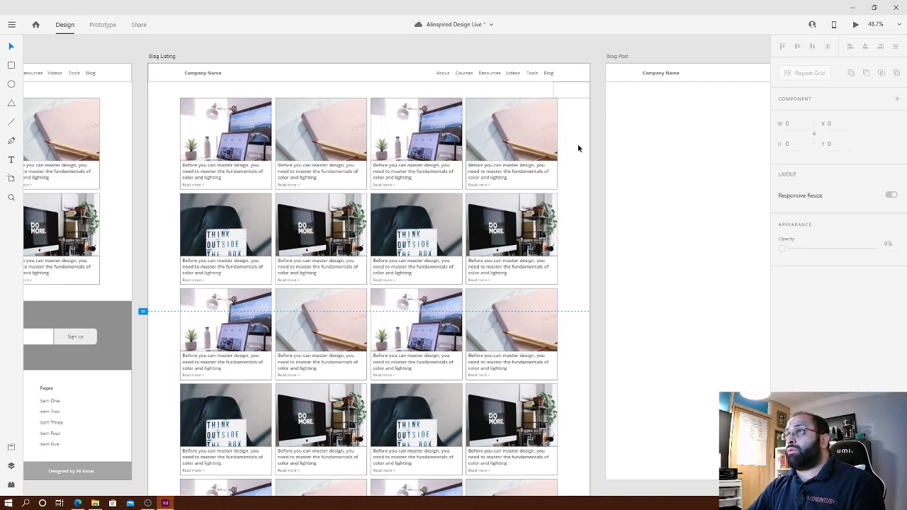
# - Add a full-width bar about 2002 wide and 80 high across the Blog Listing artboard, directly below the spacer at Y 150
pyautogui.hotkey('ctrl', '0')
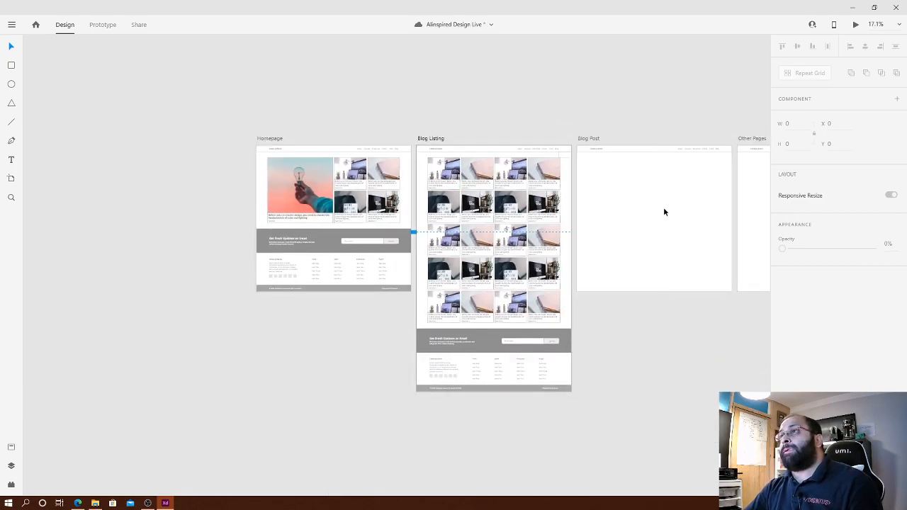
pyautogui.scroll(4, 606, 161)
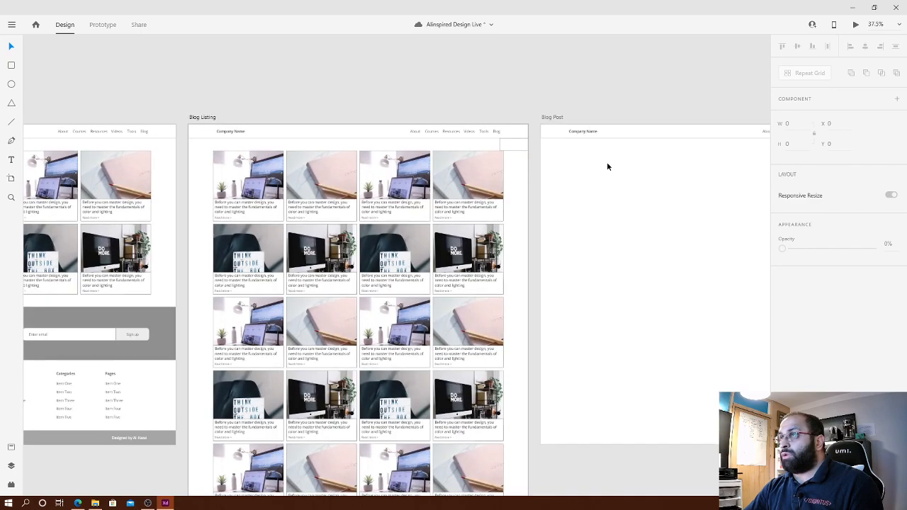
pyautogui.scroll(-5, 522, 170)
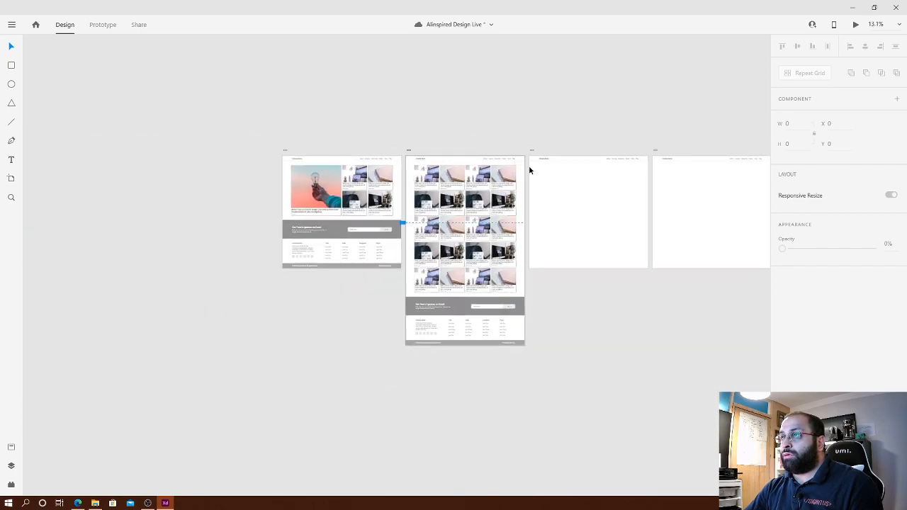
pyautogui.scroll(6, 506, 166)
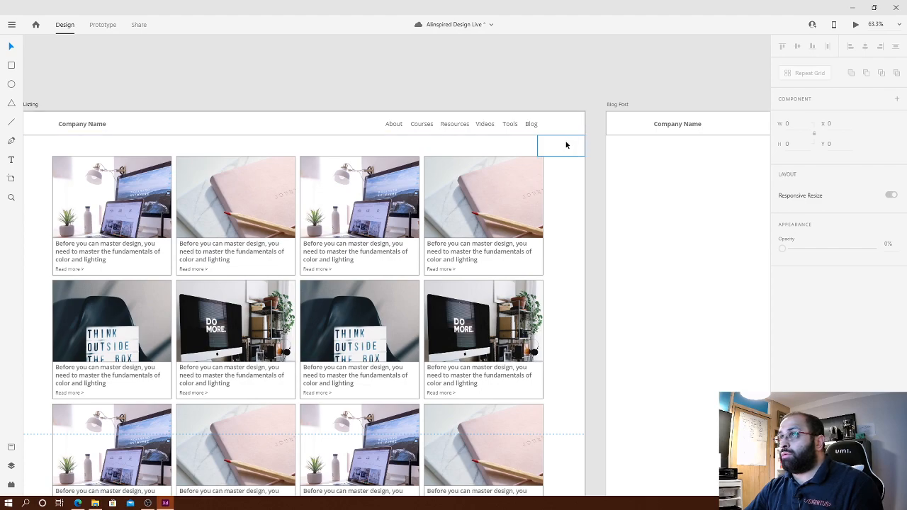
pyautogui.moveTo(564, 151); pyautogui.dragTo(124, 175)
pyautogui.scroll(-2, 522, 202)
pyautogui.scroll(-3, 536, 244)
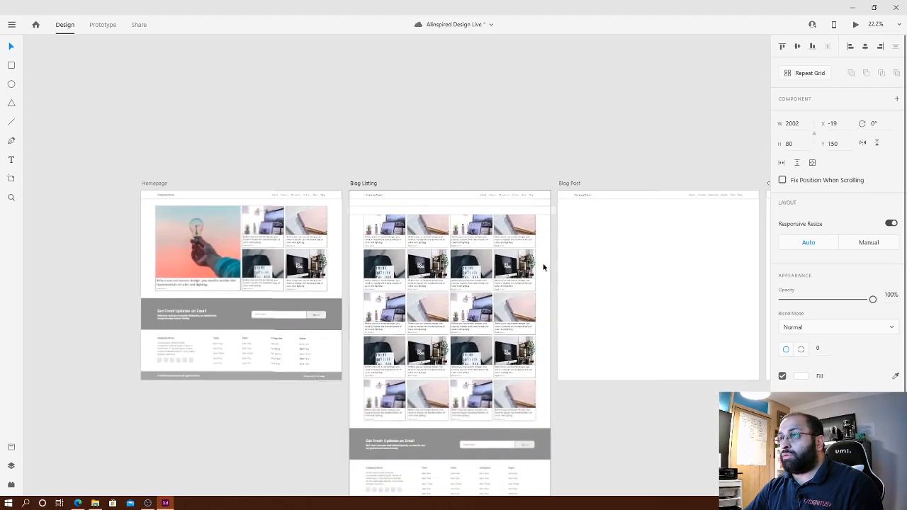
# - Move the Blog Listing cards, email sign-up band and footer down together so they start directly below the new bar
pyautogui.scroll(-2, 333, 247)
pyautogui.click(344, 176)
pyautogui.moveTo(352, 151); pyautogui.dragTo(551, 463)
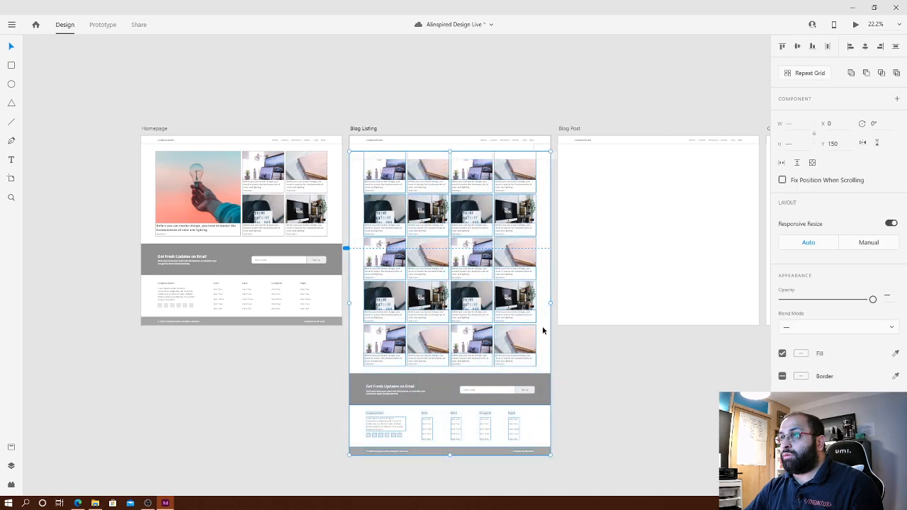
pyautogui.scroll(1, 535, 255)
pyautogui.moveTo(518, 202); pyautogui.dragTo(515, 207)
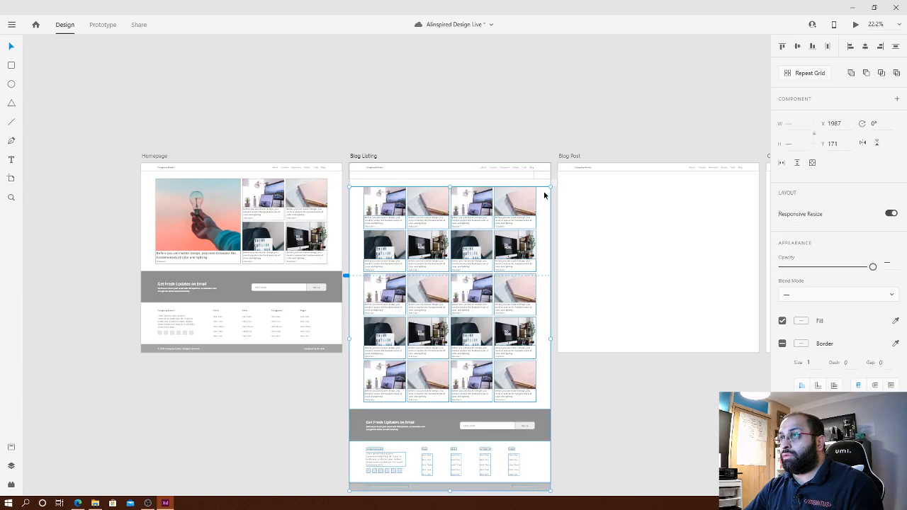
# - Duplicate the header navigation links into the new bar, lined up with the right edge of the card grid
pyautogui.scroll(5, 496, 183)
pyautogui.click(606, 136)
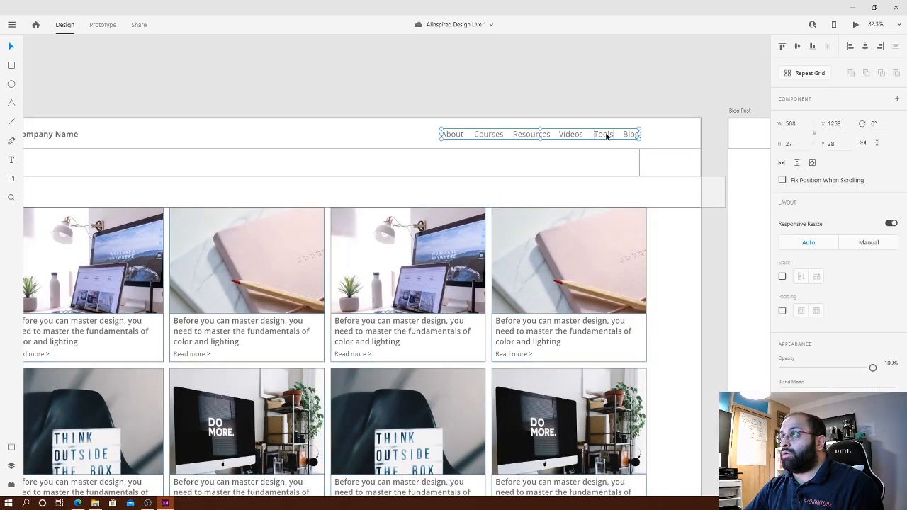
pyautogui.moveTo(607, 139); pyautogui.dragTo(591, 163)
pyautogui.press('Delete')
pyautogui.hotkey('ctrl', 'z')
pyautogui.moveTo(607, 165); pyautogui.dragTo(640, 199)
# - Duplicate the bar's navigation links to its left end, aligned with the left edge of the first card
pyautogui.moveTo(333, 233); pyautogui.dragTo(444, 225)
pyautogui.moveTo(585, 184); pyautogui.dragTo(137, 186)
pyautogui.doubleClick(137, 186)
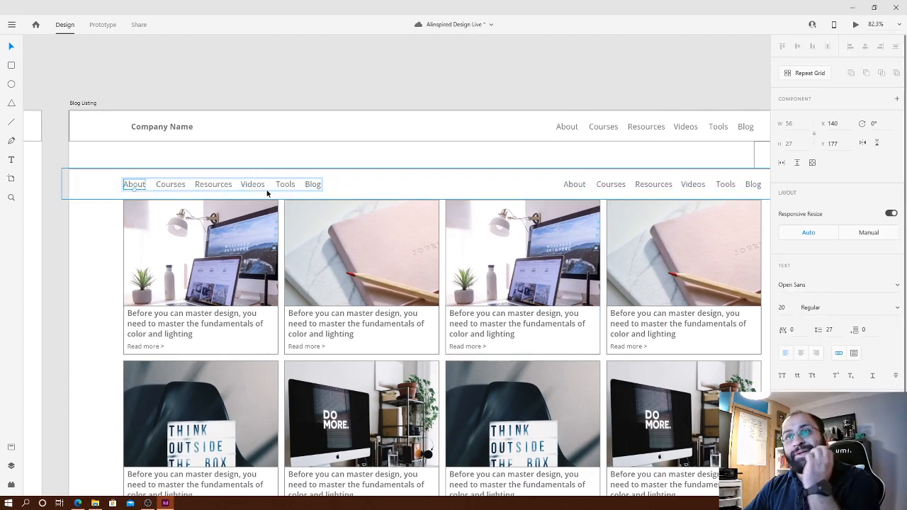
pyautogui.click(255, 152)
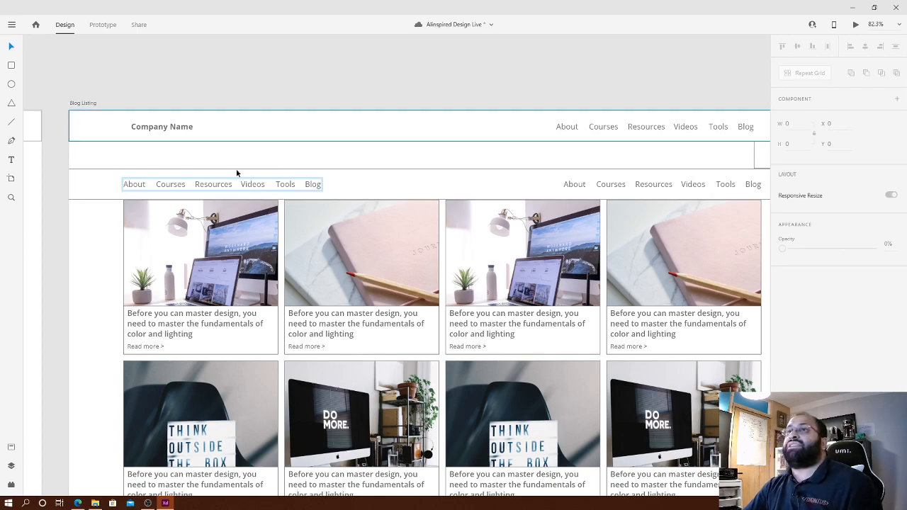
# - Delete Courses, Resources, Videos, Tools and Blog from the left copy of the links, keeping only About
pyautogui.click(138, 184)
pyautogui.doubleClick(137, 184)
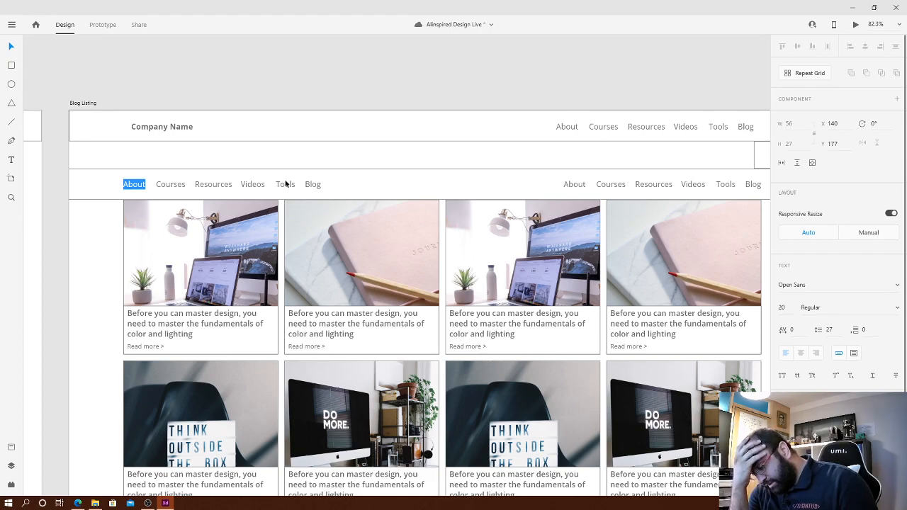
pyautogui.press('Escape')
pyautogui.click(170, 184)
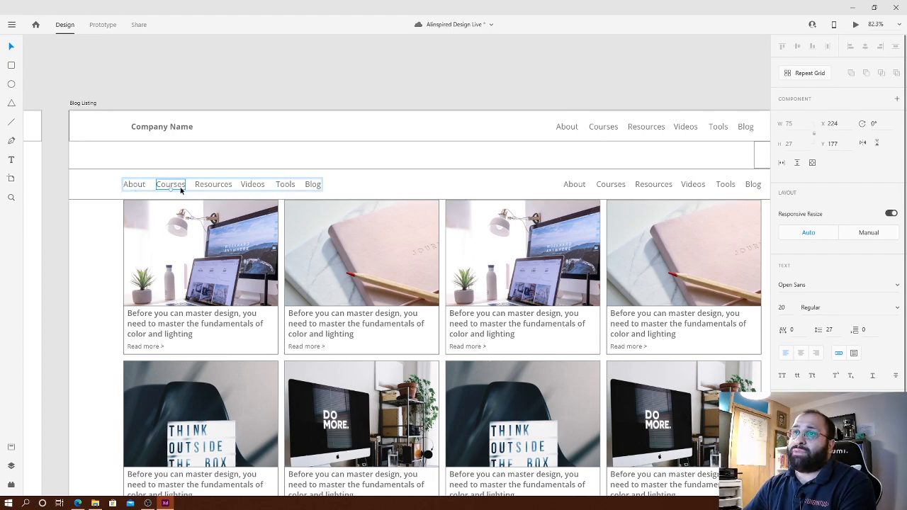
pyautogui.press('Delete')
pyautogui.click(207, 184)
pyautogui.press('Delete')
pyautogui.click(252, 184)
pyautogui.press('Delete')
pyautogui.click(285, 185)
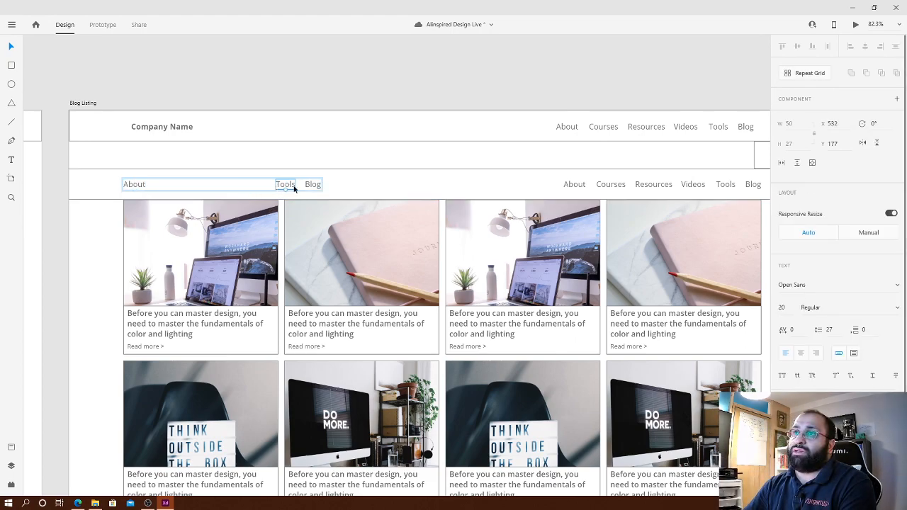
pyautogui.press('Delete')
pyautogui.click(312, 185)
pyautogui.press('Delete')
# - Replace the remaining About text at the left end of the bar with "Categories List"
pyautogui.click(139, 181)
pyautogui.doubleClick(142, 188)
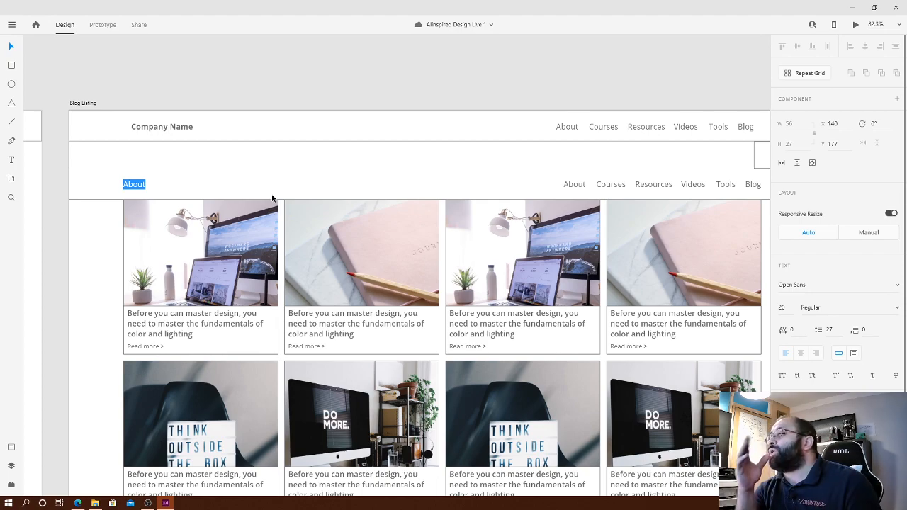
pyautogui.write('Ca')
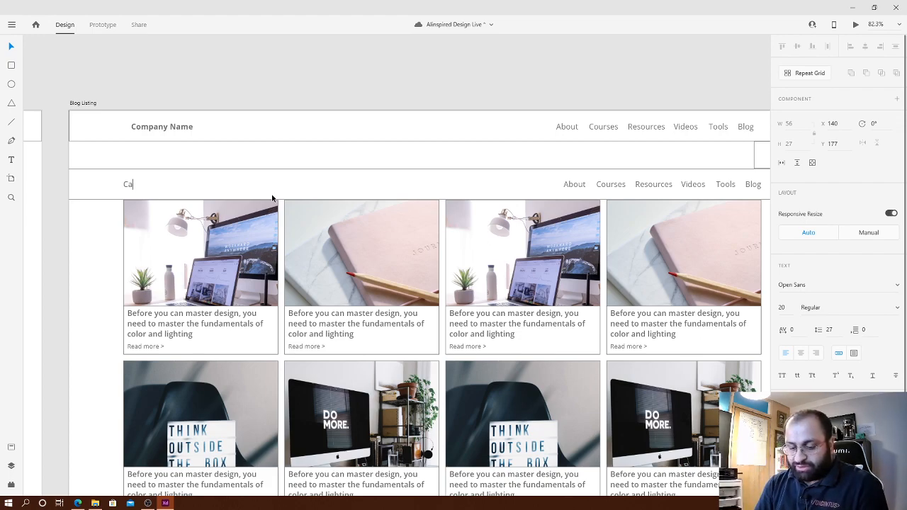
pyautogui.write('tegorie')
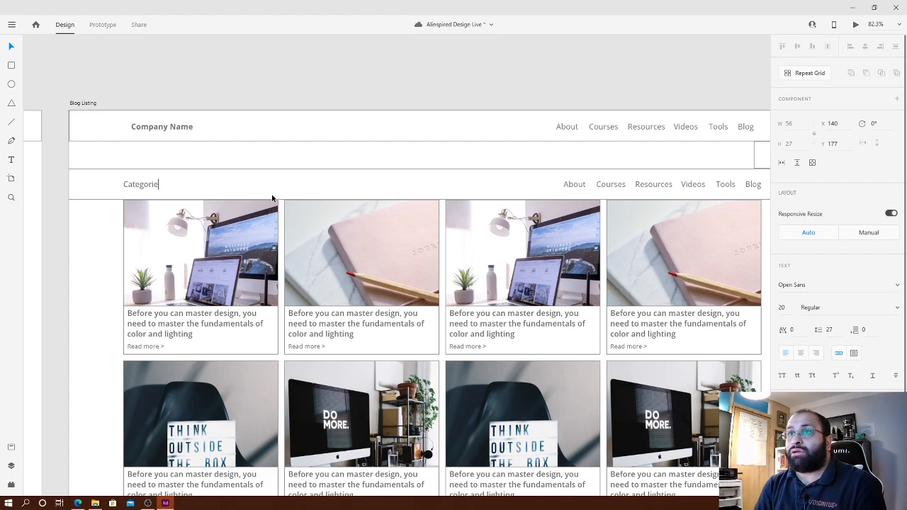
pyautogui.write('s +')
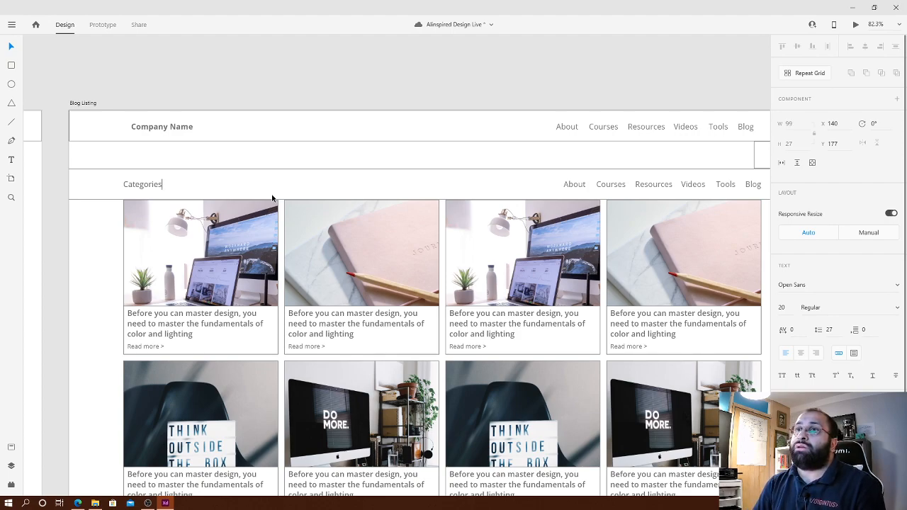
pyautogui.hotkey('ctrl', 'a')
pyautogui.press('Right')
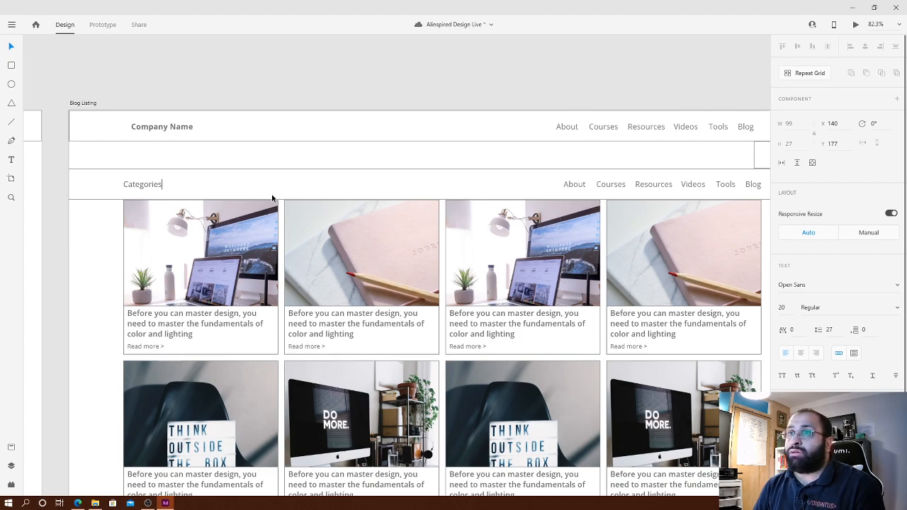
pyautogui.write('>')
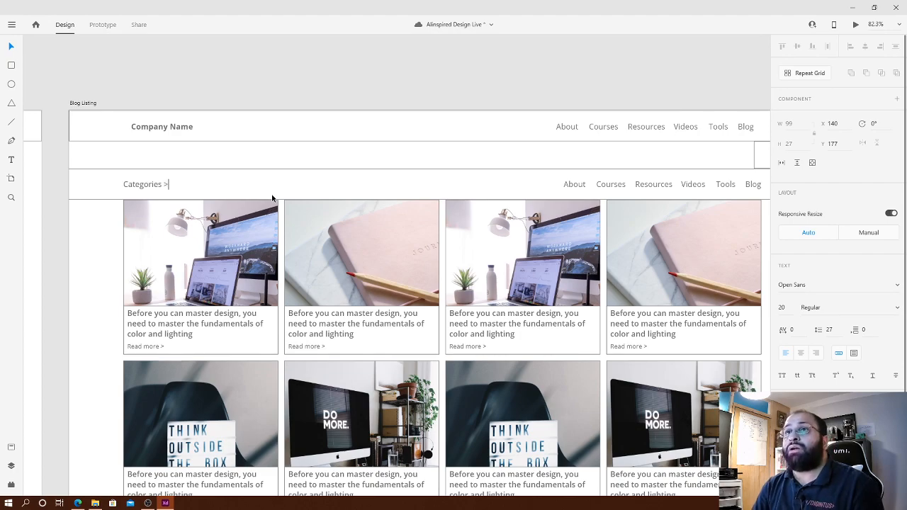
pyautogui.press('BackSpace')
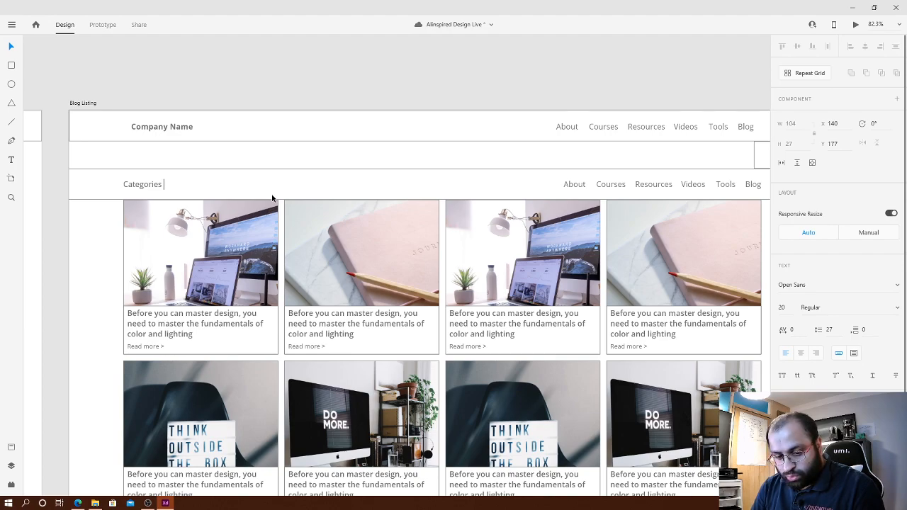
pyautogui.write('List')
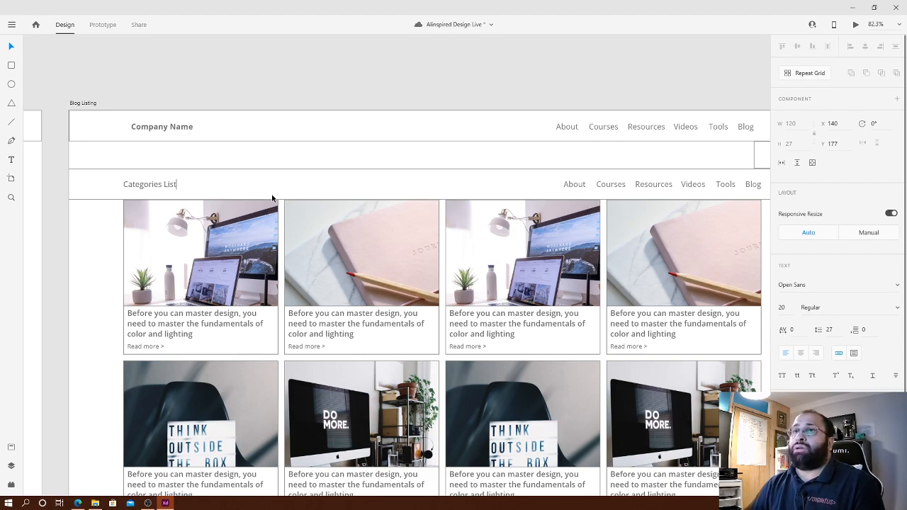
# - Append " +" to the "Categories List" text and duplicate it further along the bar, between the two ends
pyautogui.write(' +')
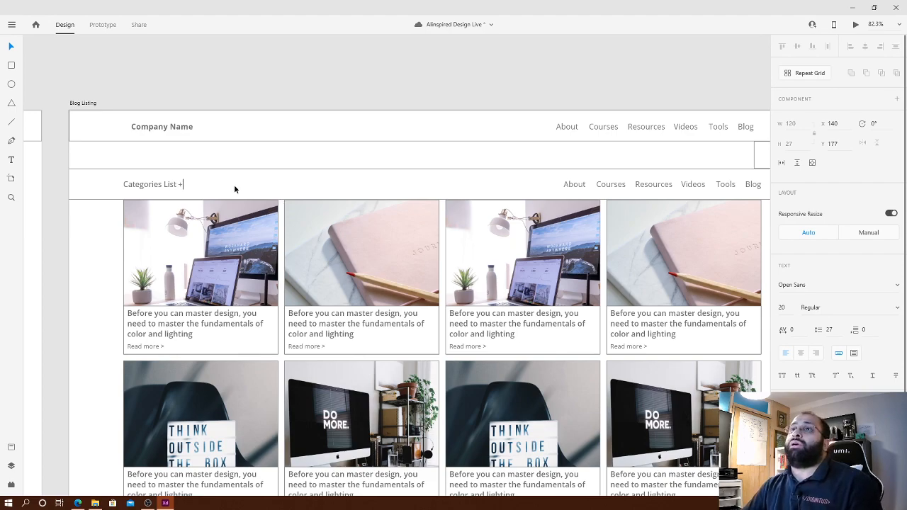
pyautogui.press('Escape')
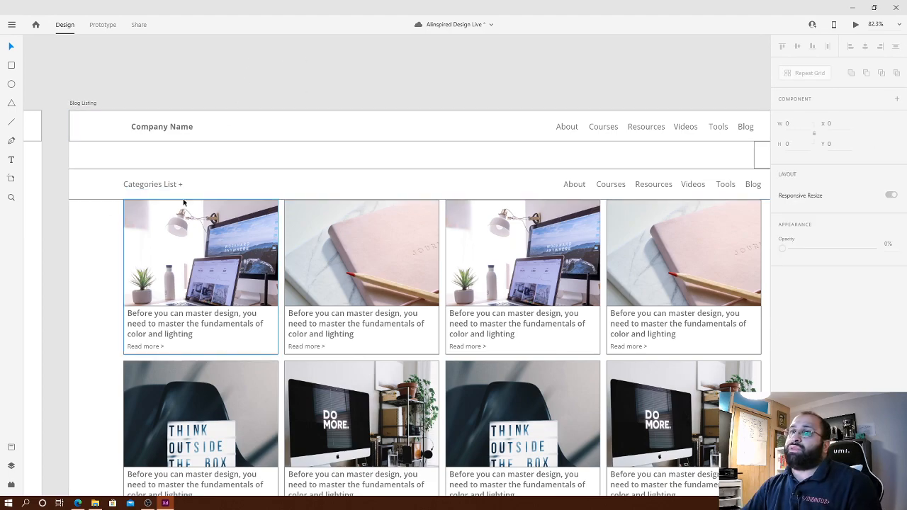
pyautogui.click(180, 186)
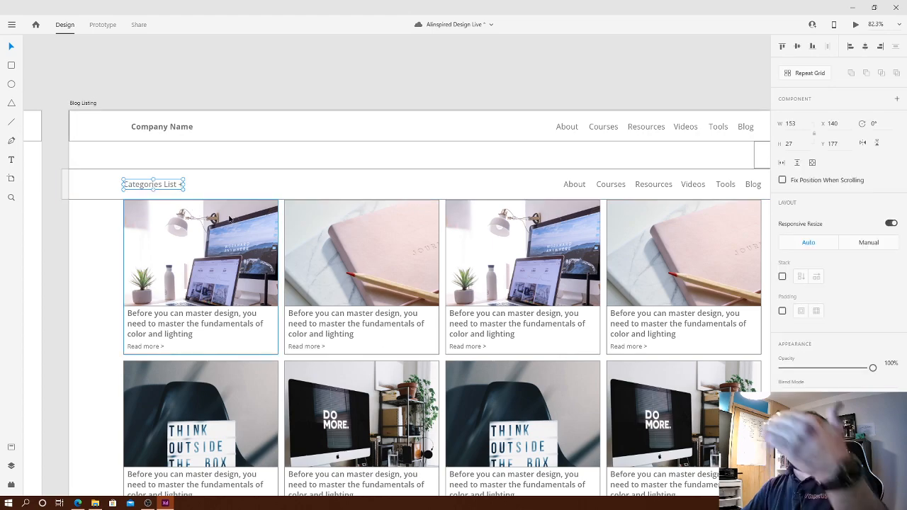
pyautogui.click(509, 78)
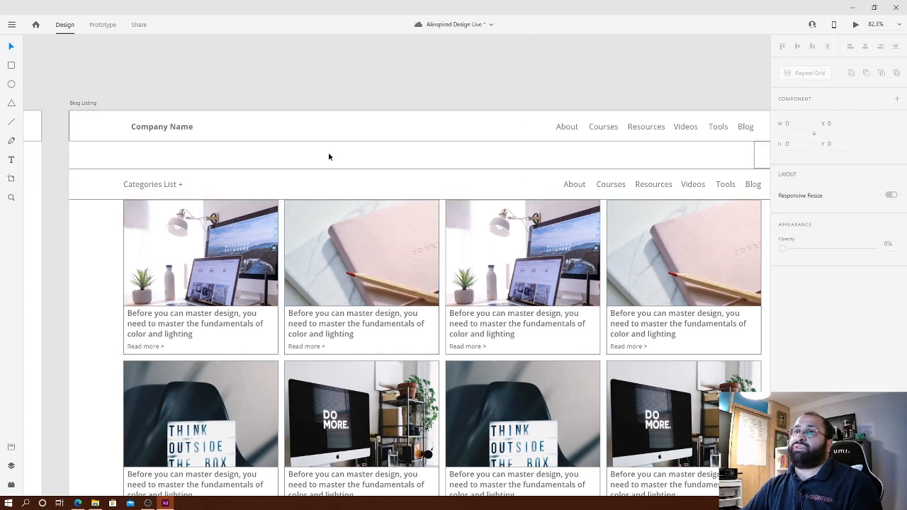
pyautogui.click(160, 186)
pyautogui.click(167, 187)
pyautogui.moveTo(172, 187); pyautogui.dragTo(386, 187)
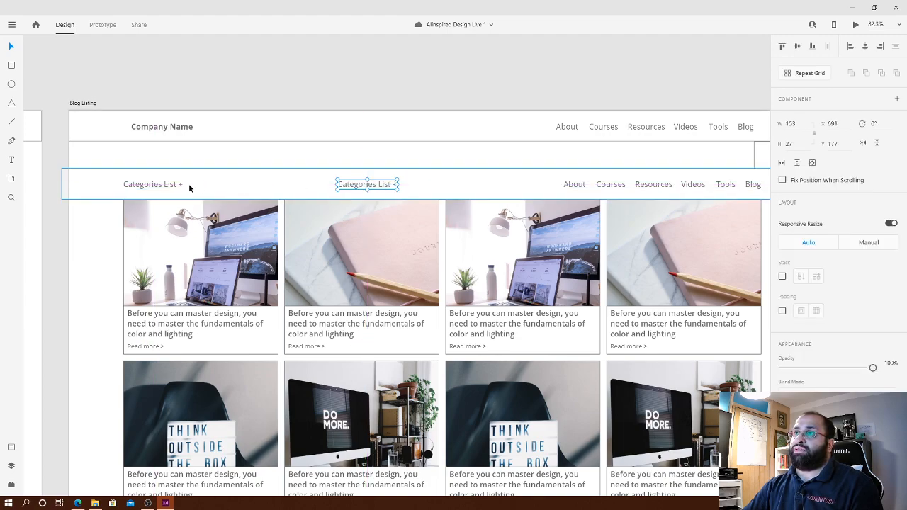
# - Replace the original "Categories List +" text above the first card with "Web"
pyautogui.click(162, 188)
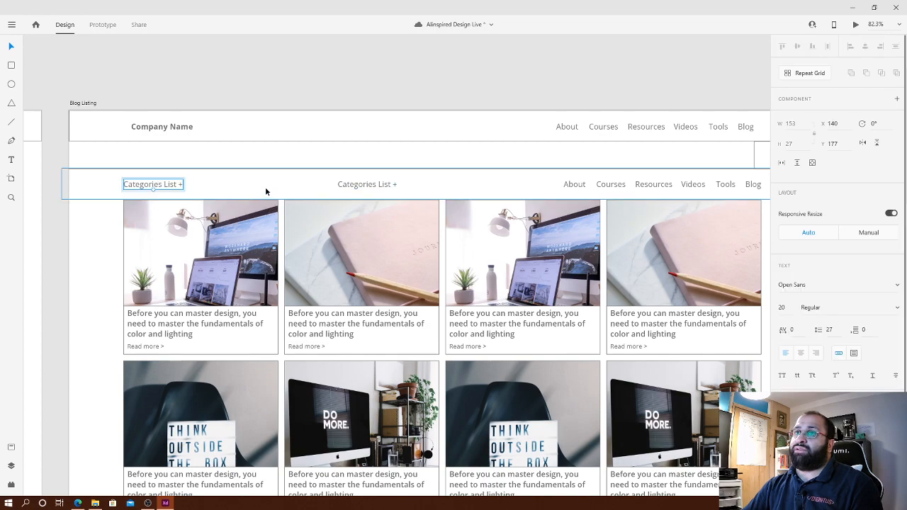
pyautogui.doubleClick(172, 187)
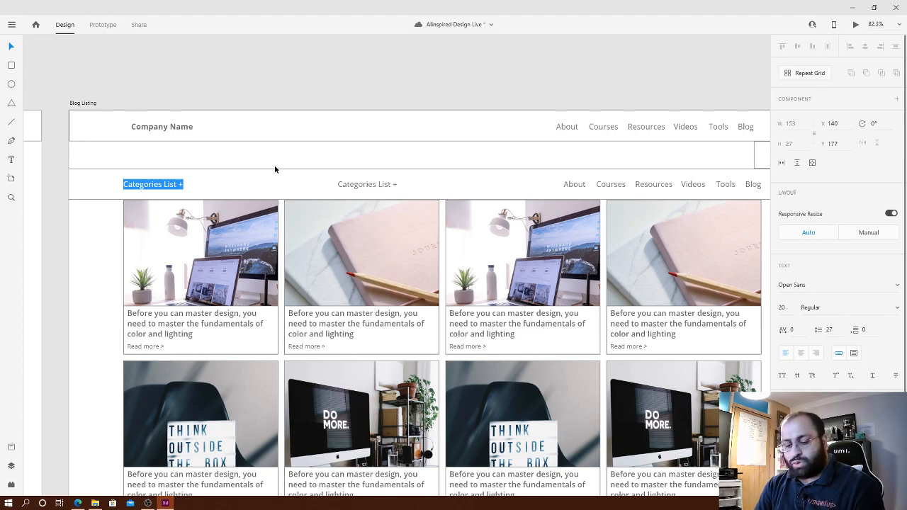
pyautogui.write('Web')
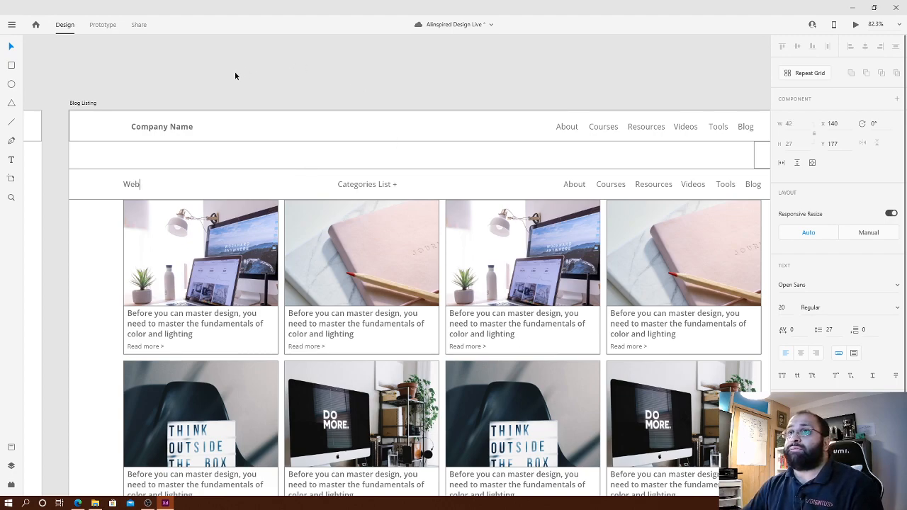
# - Duplicate the Web category just to its right in the bar and change the copy's text to "Design"
pyautogui.moveTo(134, 189); pyautogui.dragTo(153, 188)
pyautogui.hotkey('shift', 'Right')
pyautogui.doubleClick(156, 186)
pyautogui.write('Desig')
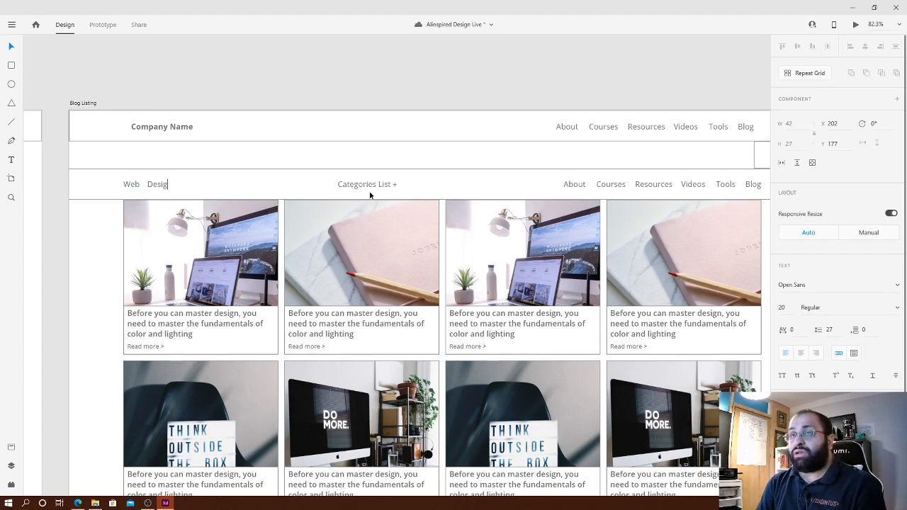
pyautogui.press('Escape')
# - Duplicate the Design category to the right with matching spacing and change the copy's text to "Database"
pyautogui.moveTo(166, 185); pyautogui.dragTo(192, 189)
pyautogui.hotkey('shift', 'Right')
pyautogui.hotkey('shift', 'Right')
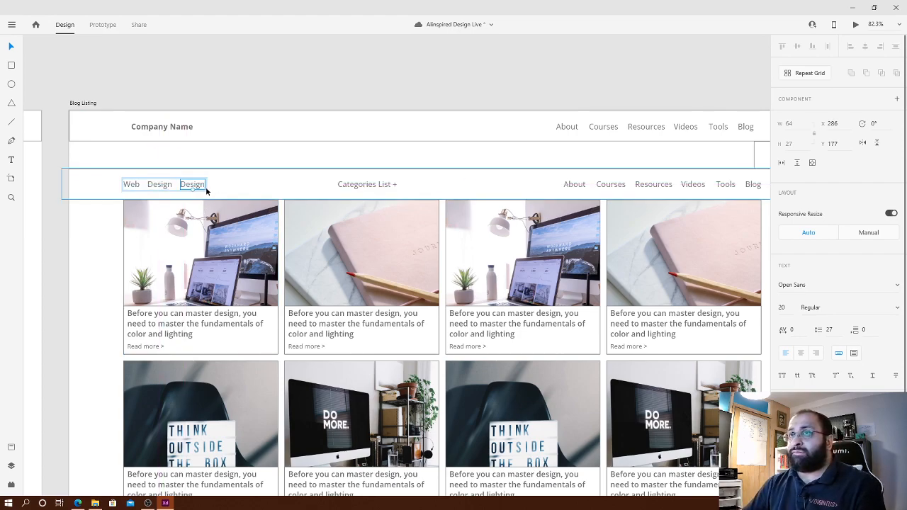
pyautogui.doubleClick(201, 187)
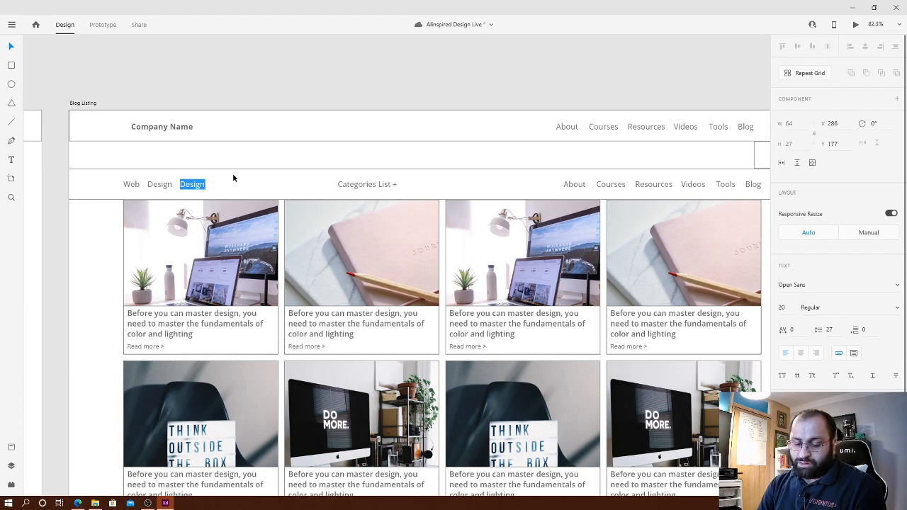
pyautogui.write('Database')
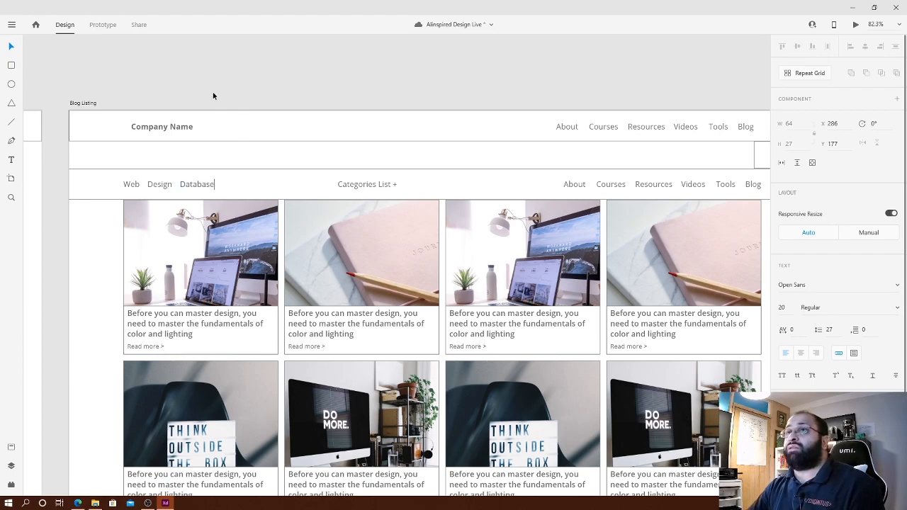
pyautogui.press('Escape')
# - Duplicate the Database category to the right with 20 spacing and change the copy's text to "Software"
pyautogui.moveTo(202, 187); pyautogui.dragTo(250, 199)
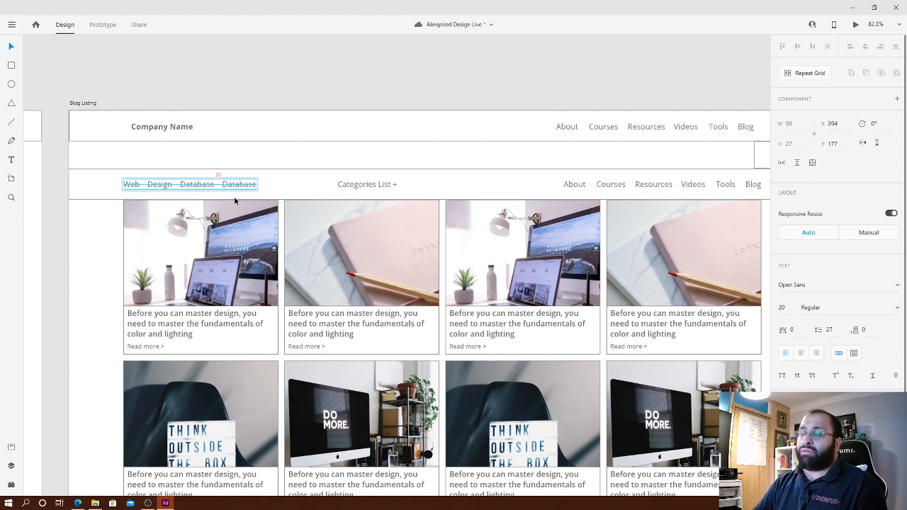
pyautogui.doubleClick(248, 182)
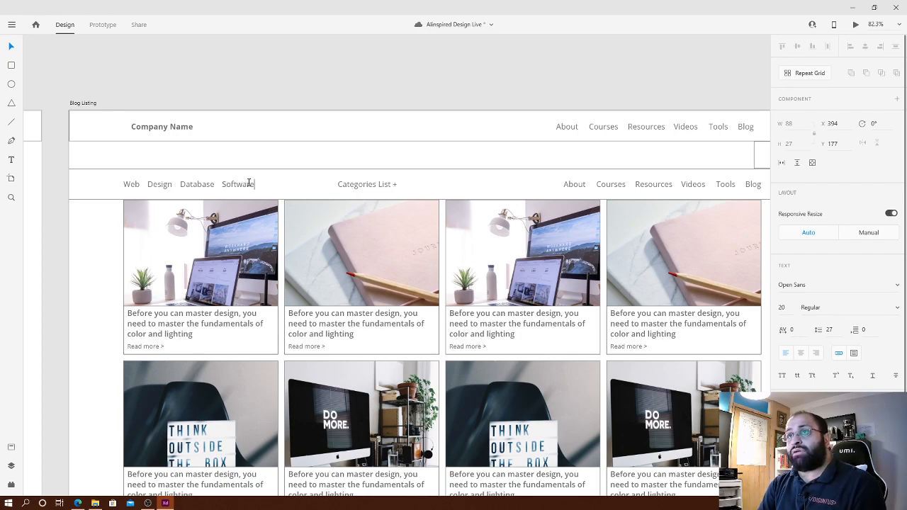
pyautogui.press('Escape')
# - Duplicate the Software category to the right and change the copy's text to "Mobile"
pyautogui.moveTo(237, 184); pyautogui.dragTo(278, 185)
pyautogui.hotkey('shift', 'Right')
pyautogui.doubleClick(278, 184)
pyautogui.write('Mobi')
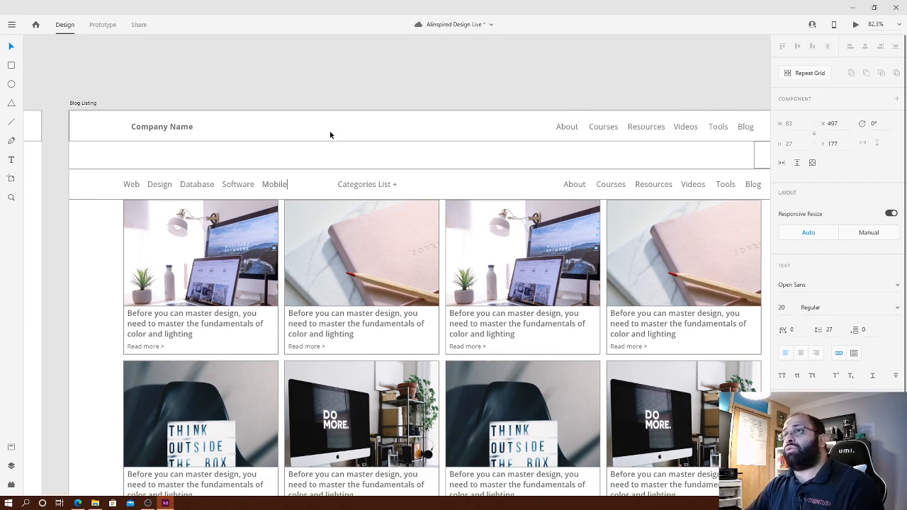
pyautogui.press('Escape')
# - Try rewording the spare "Categories List +" copy as "More +" and moving it beside Mobile, and delete it
pyautogui.click(386, 187)
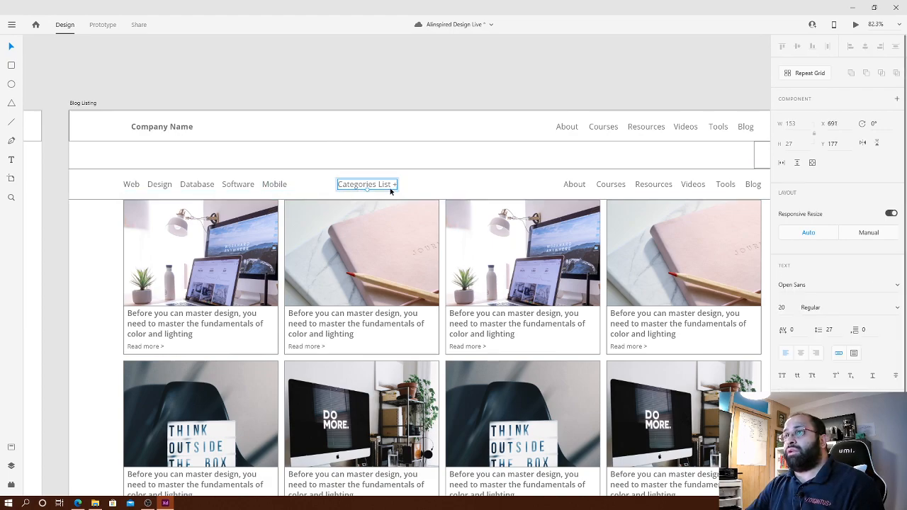
pyautogui.doubleClick(386, 187)
pyautogui.click(394, 185)
pyautogui.hotkey('shift', 'Home')
pyautogui.write('Other')
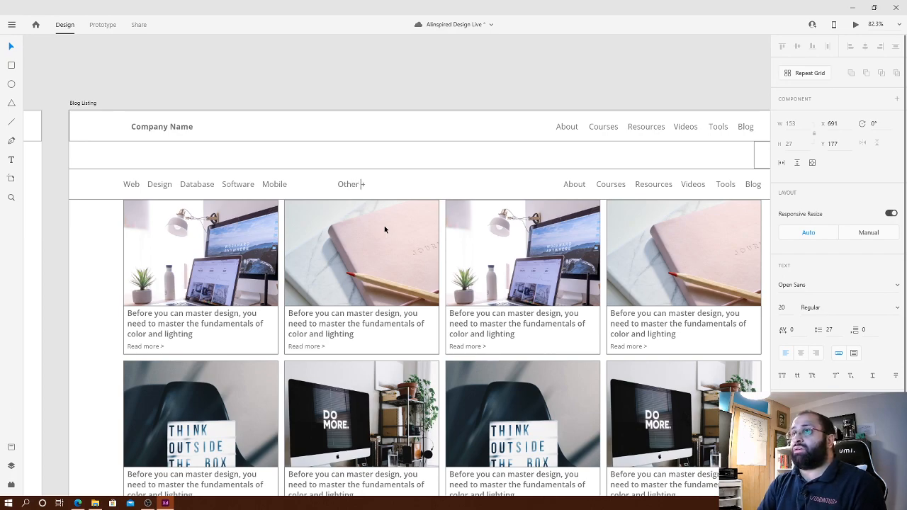
pyautogui.hotkey('shift', 'Home')
pyautogui.write('More +')
pyautogui.press('Escape')
pyautogui.moveTo(347, 188); pyautogui.dragTo(324, 189)
pyautogui.press('Delete')
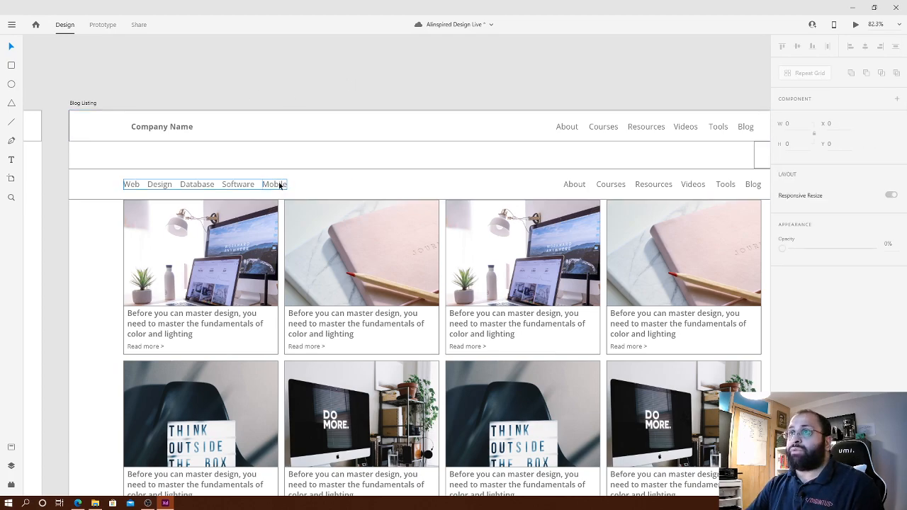
# - Duplicate the Mobile category to the right within the category group and change the copy's text to "More++"
pyautogui.click(272, 186)
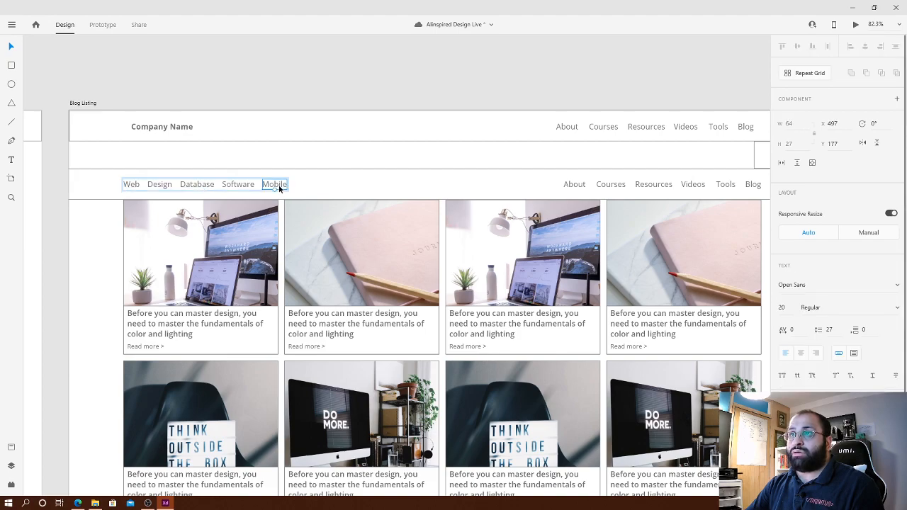
pyautogui.moveTo(276, 188); pyautogui.dragTo(309, 187)
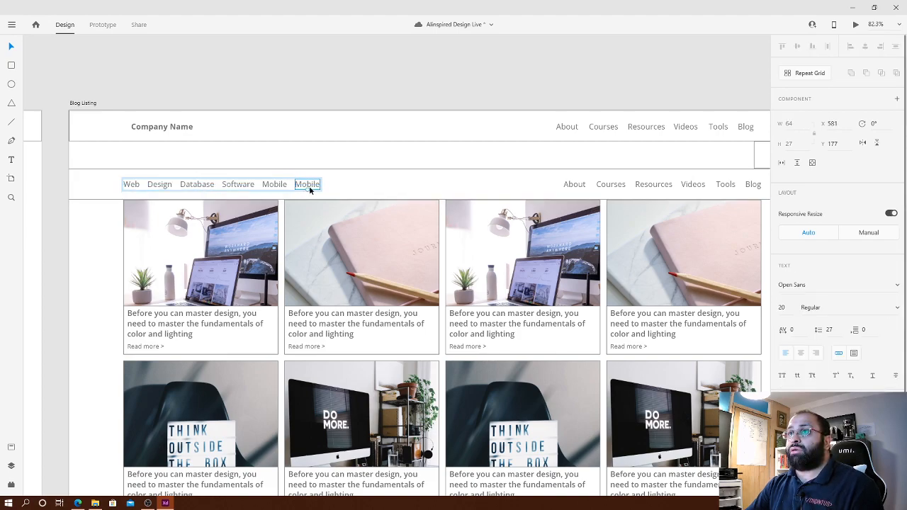
pyautogui.doubleClick(309, 187)
pyautogui.write('More')
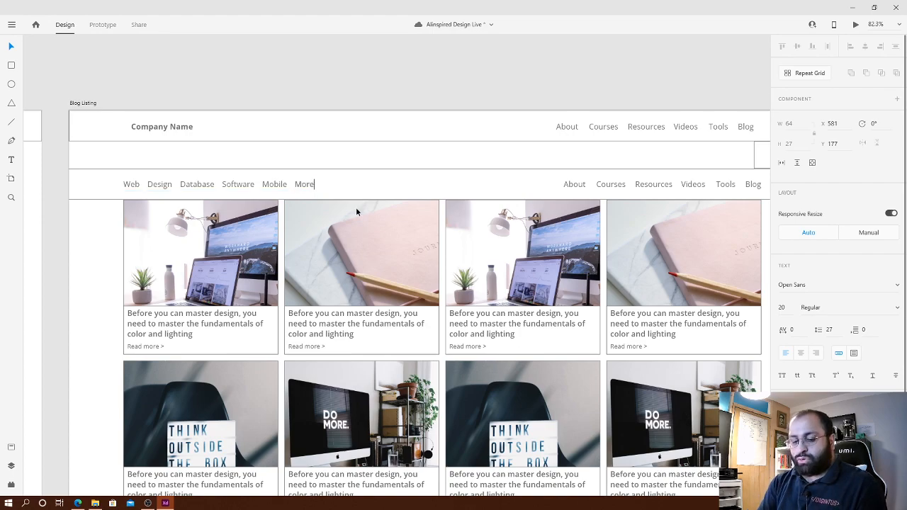
pyautogui.write('++')
pyautogui.press('Escape')
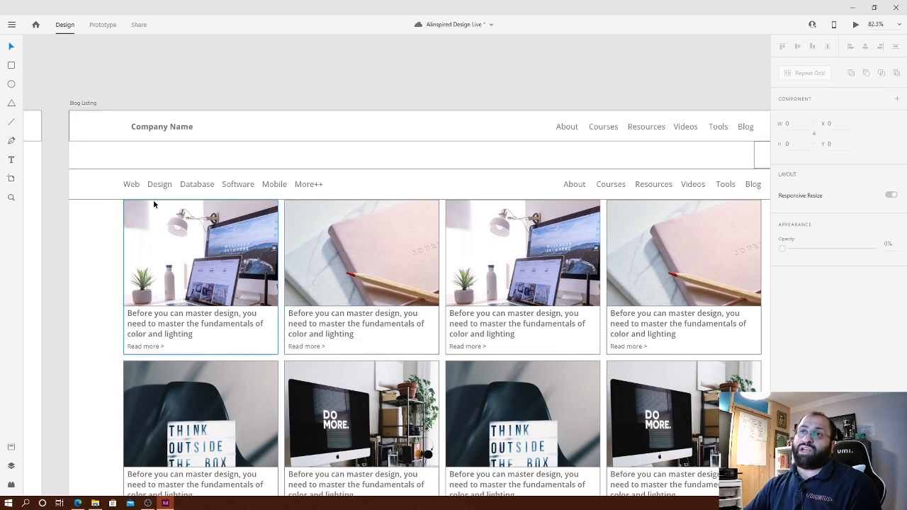
# - Make the Web category text bold to mark it as the active category
pyautogui.click(130, 186)
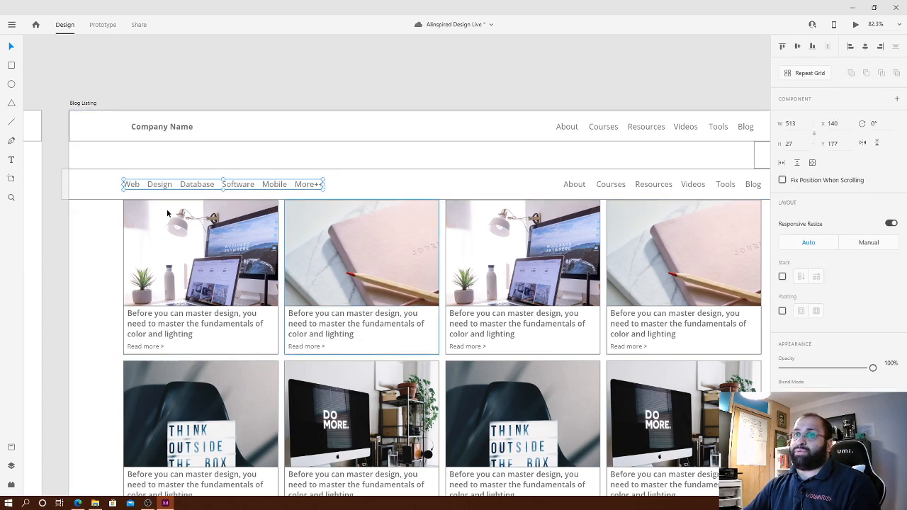
pyautogui.click(131, 187)
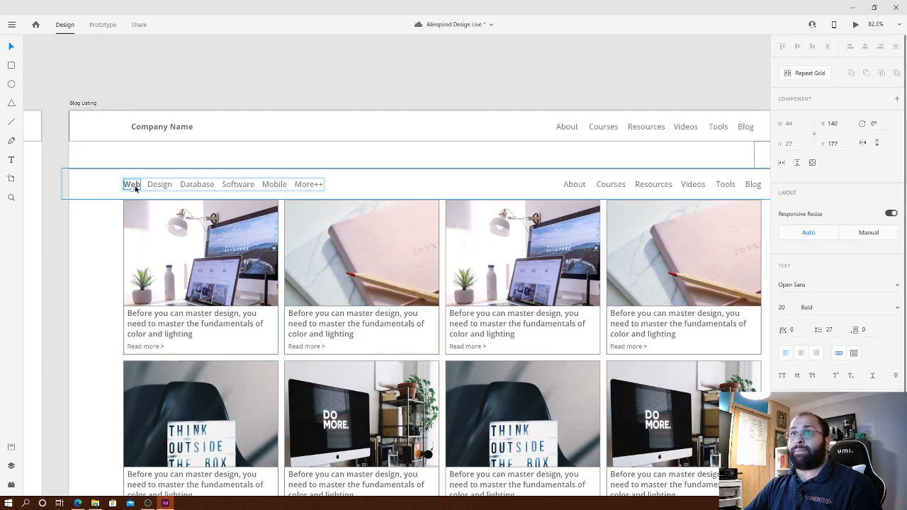
pyautogui.click(399, 94)
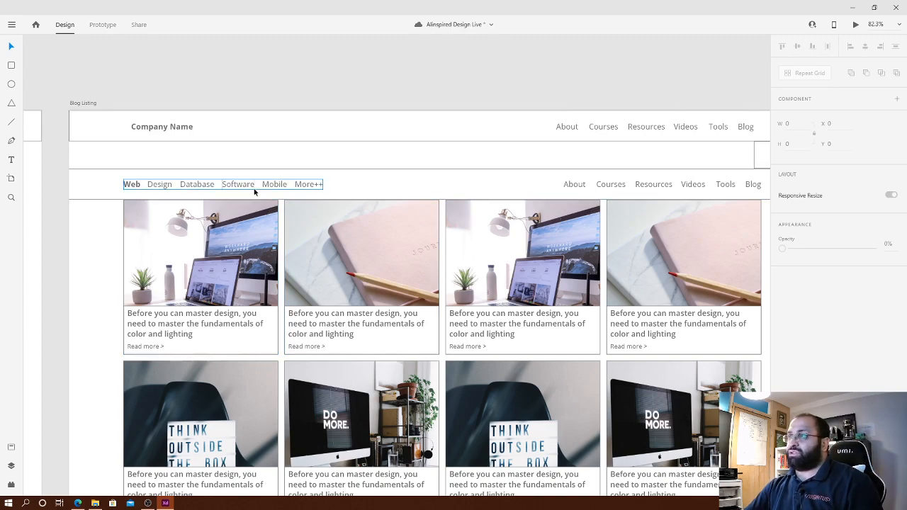
# - Replace the Tools text in the bar's right-hand link group with "Search"
pyautogui.scroll(-3, 318, 165)
pyautogui.moveTo(400, 111); pyautogui.dragTo(318, 65)
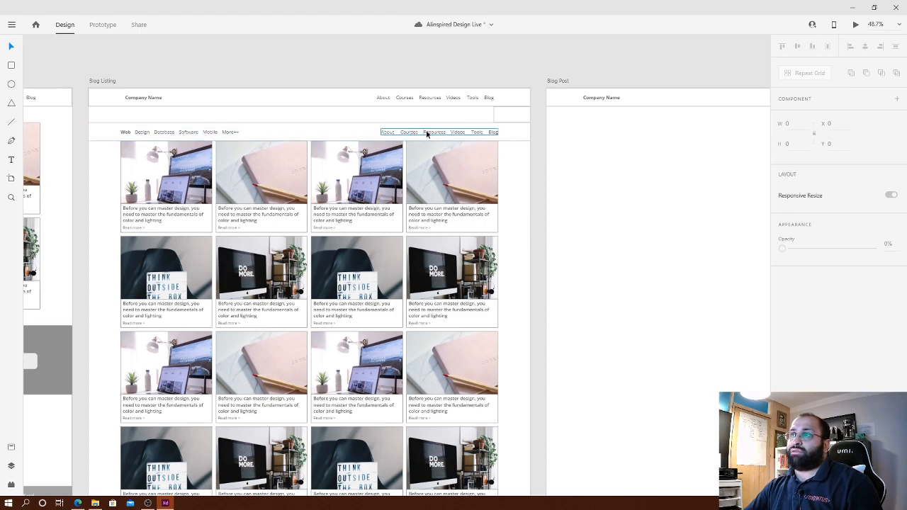
pyautogui.doubleClick(494, 133)
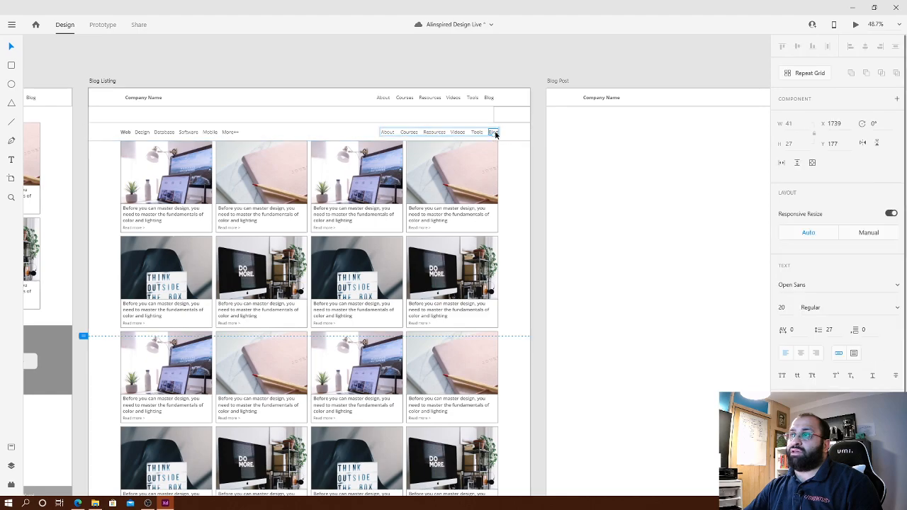
pyautogui.doubleClick(477, 132)
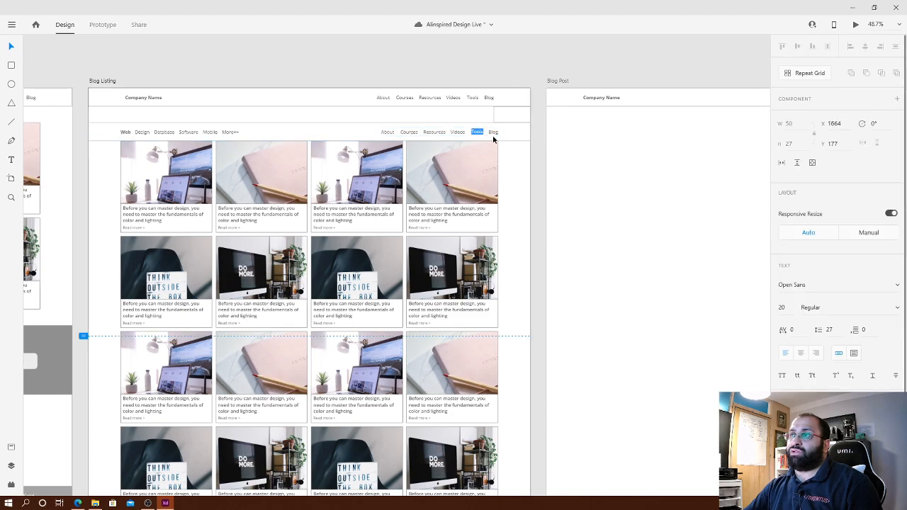
pyautogui.write('Search')
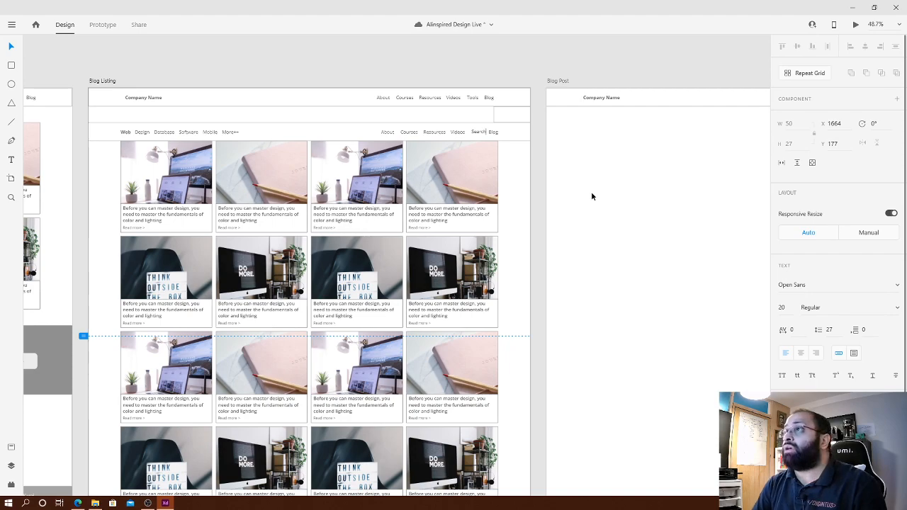
pyautogui.doubleClick(494, 133)
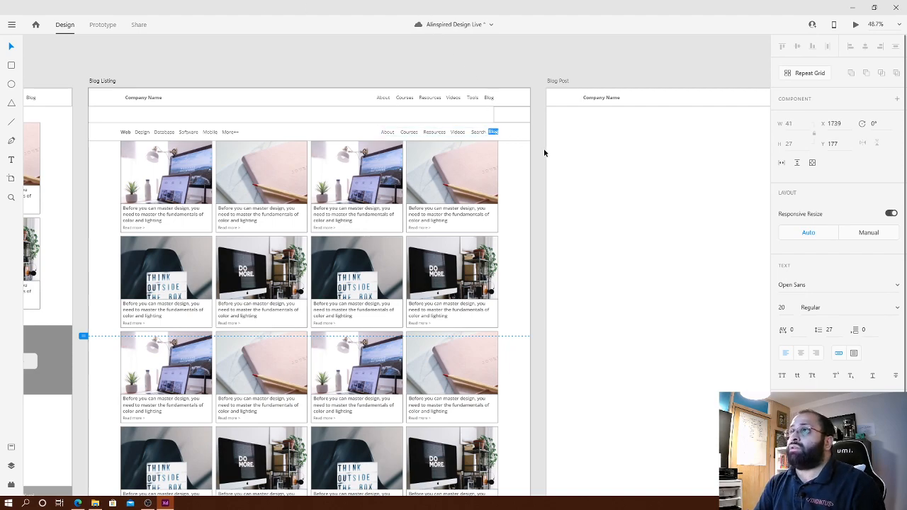
pyautogui.click(496, 158)
pyautogui.click(508, 151)
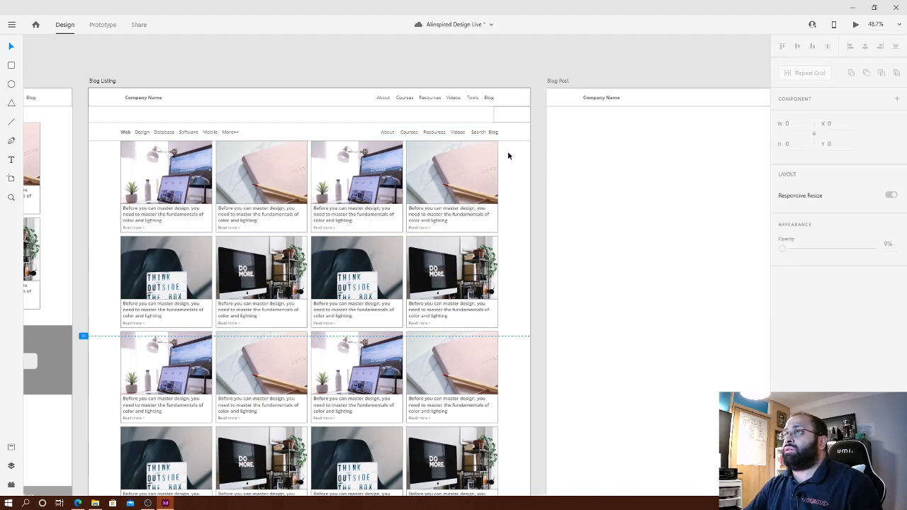
# - Ungroup the bar's right-hand links, delete About, Courses, Resources, Videos and Blog, and shift Search toward the card grid's right edge
pyautogui.scroll(3, 506, 151)
pyautogui.click(485, 110)
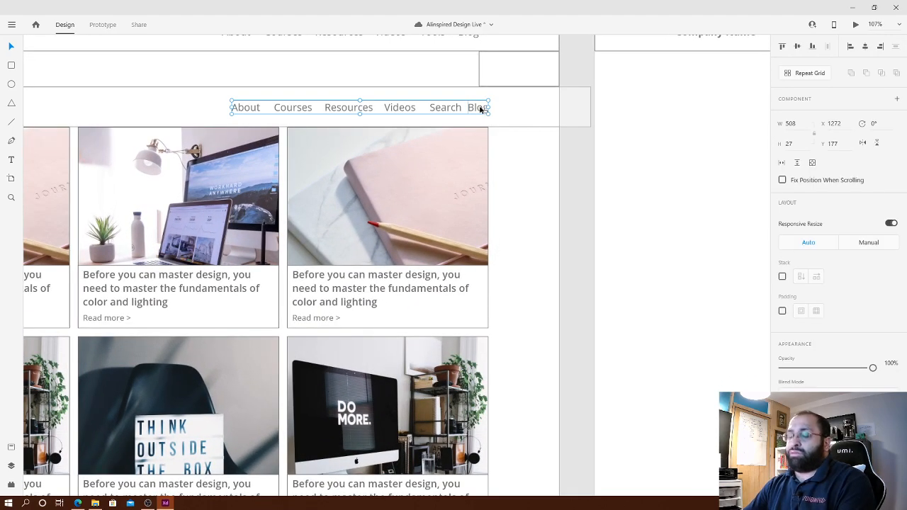
pyautogui.hotkey('ctrl', 'shift', 'g')
pyautogui.click(513, 145)
pyautogui.click(477, 107)
pyautogui.press('Delete')
pyautogui.click(405, 107)
pyautogui.press('Delete')
pyautogui.click(349, 108)
pyautogui.press('Delete')
pyautogui.click(284, 110)
pyautogui.press('Delete')
pyautogui.click(248, 109)
pyautogui.press('Delete')
pyautogui.moveTo(449, 112); pyautogui.dragTo(468, 113)
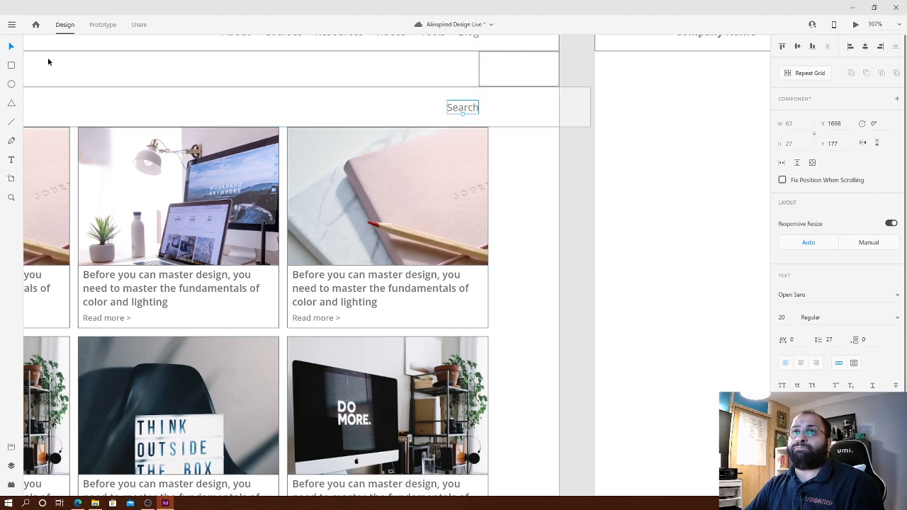
# - Frame the Search text with a rectangle about 94 by 36, and place a wider empty field rectangle directly to its left
pyautogui.click(11, 66)
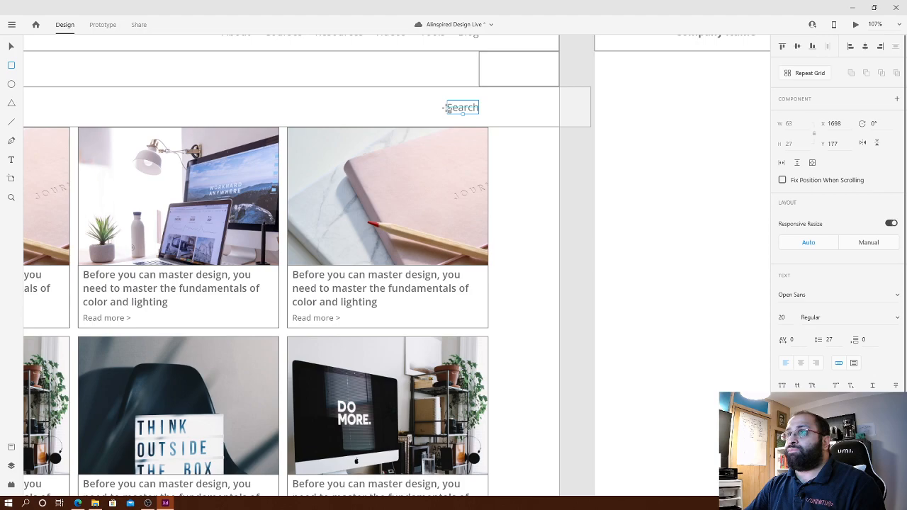
pyautogui.moveTo(447, 108)
pyautogui.mouseDown()
pyautogui.moveTo(380, 108)
pyautogui.moveTo(387, 99)
pyautogui.mouseUp()
pyautogui.moveTo(483, 115)
pyautogui.mouseDown()
pyautogui.moveTo(400, 109)
pyautogui.moveTo(516, 115)
pyautogui.moveTo(477, 116)
pyautogui.moveTo(486, 115)
pyautogui.mouseUp()
pyautogui.click(530, 163)
pyautogui.click(397, 112)
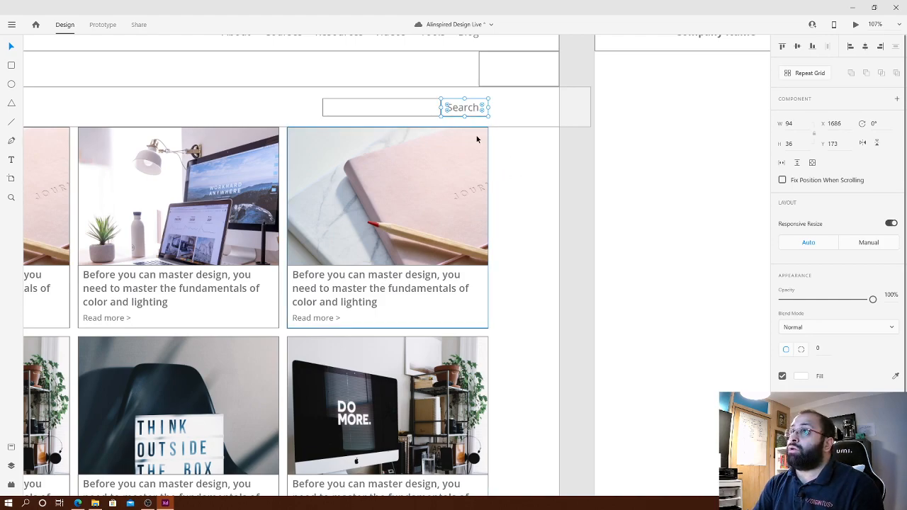
# - Delete the full-width background rectangle behind the Blog Listing category bar and the small empty rectangle above the search field
pyautogui.click(524, 165)
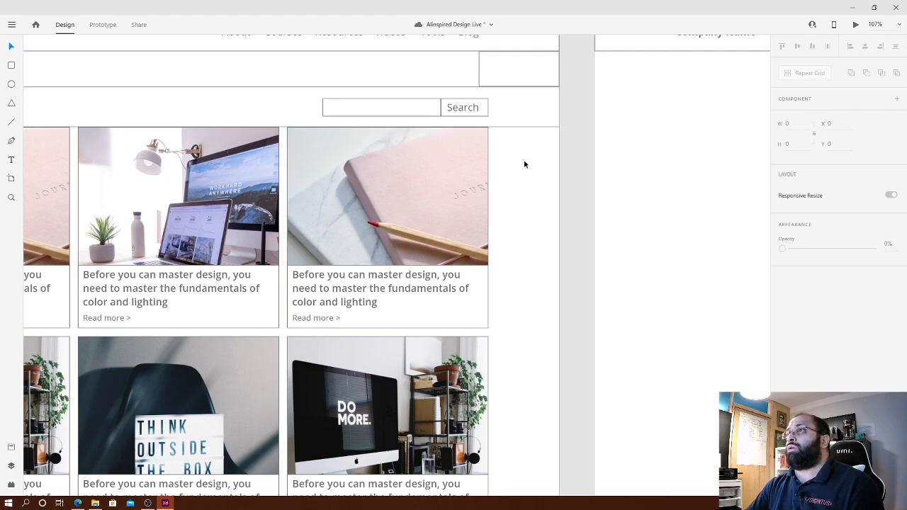
pyautogui.scroll(3, 383, 96)
pyautogui.click(527, 134)
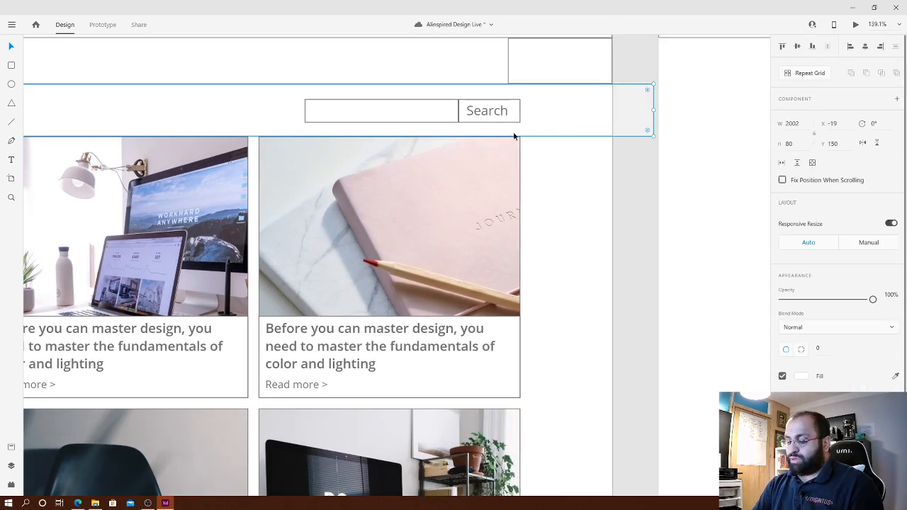
pyautogui.press('Delete')
pyautogui.click(552, 69)
pyautogui.press('Delete')
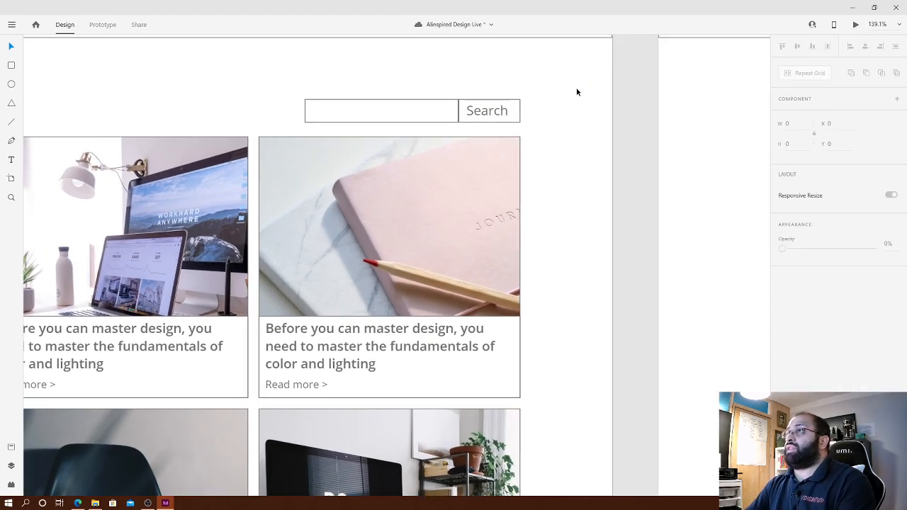
# - Set the height of the search field and Search button rectangles to 40 and move them up to centre around the Search text
pyautogui.click(487, 114)
pyautogui.click(536, 128)
pyautogui.click(456, 120)
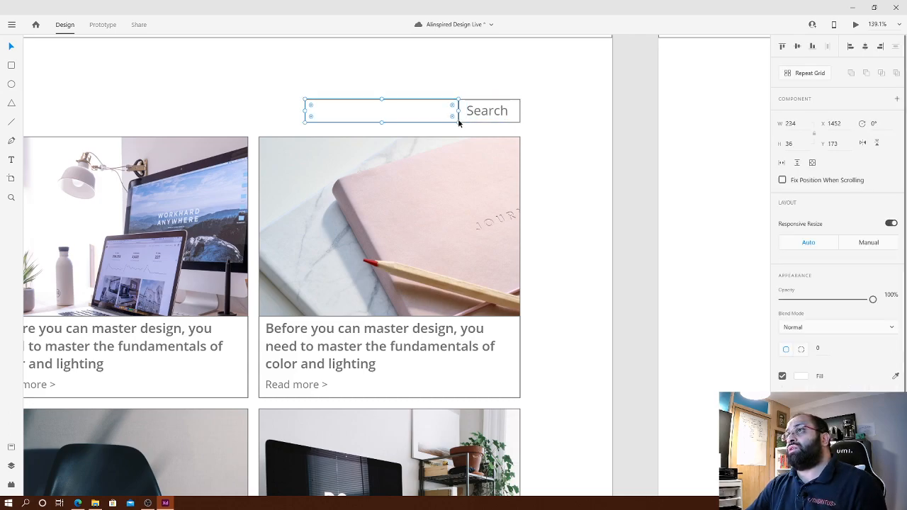
pyautogui.keyDown('shift'); pyautogui.click(495, 117); pyautogui.keyUp('shift')
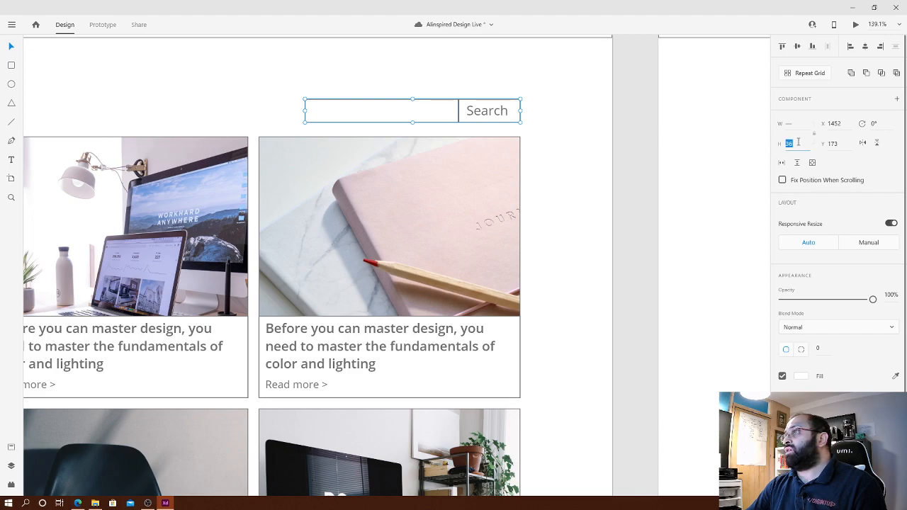
pyautogui.press('Return')
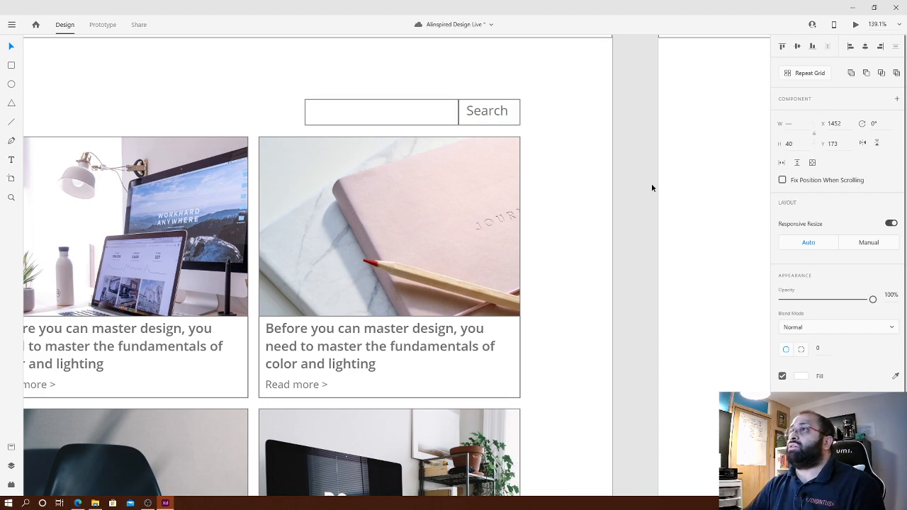
pyautogui.moveTo(458, 114); pyautogui.dragTo(459, 114)
pyautogui.click(595, 127)
pyautogui.moveTo(551, 128); pyautogui.dragTo(429, 106)
pyautogui.click(598, 132)
pyautogui.doubleClick(505, 112)
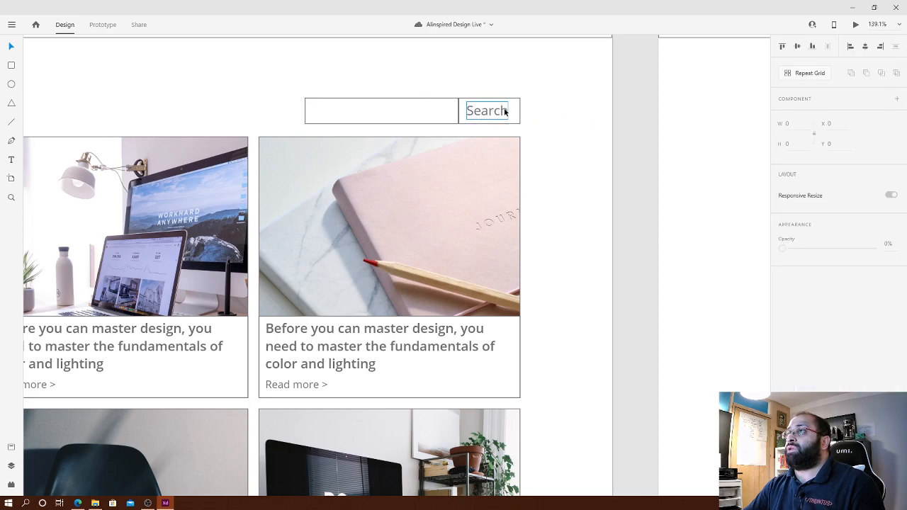
pyautogui.click(550, 111)
# - Check the alignment of the category links and search field on the Blog Listing page with a temporary horizontal guide
pyautogui.scroll(-3, 548, 108)
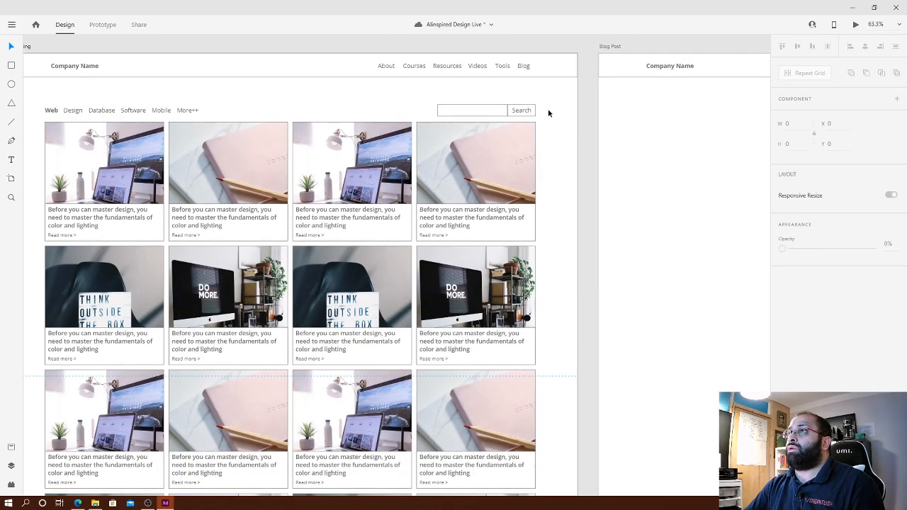
pyautogui.scroll(-2, 548, 112)
pyautogui.scroll(-2, 570, 117)
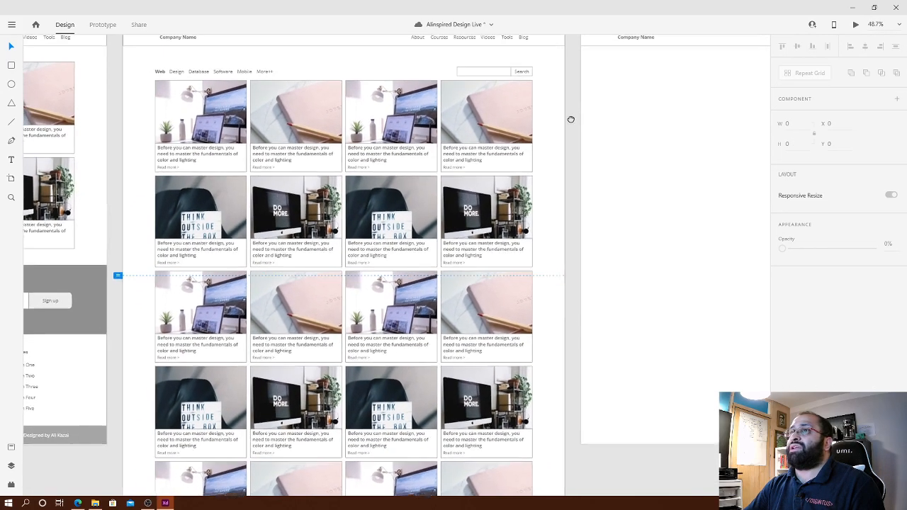
pyautogui.scroll(4, 567, 163)
pyautogui.scroll(2, 534, 168)
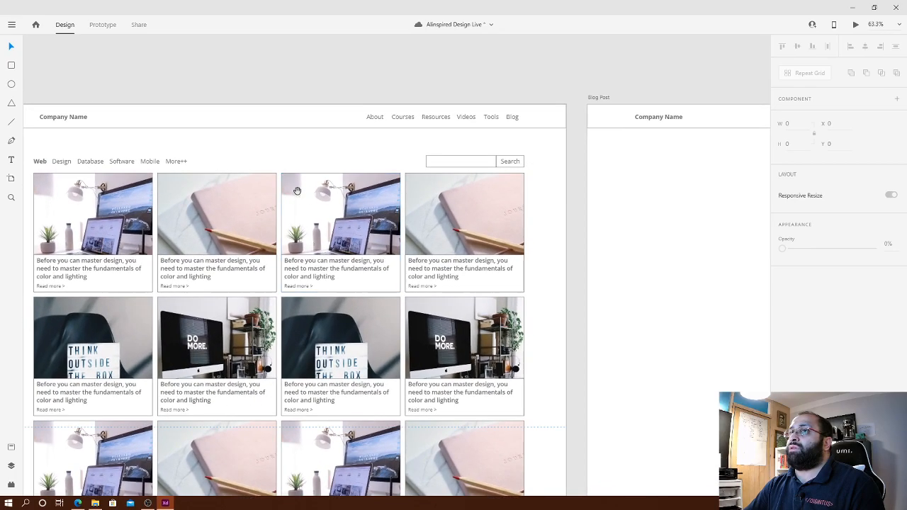
pyautogui.hscroll(-3, 540, 146)
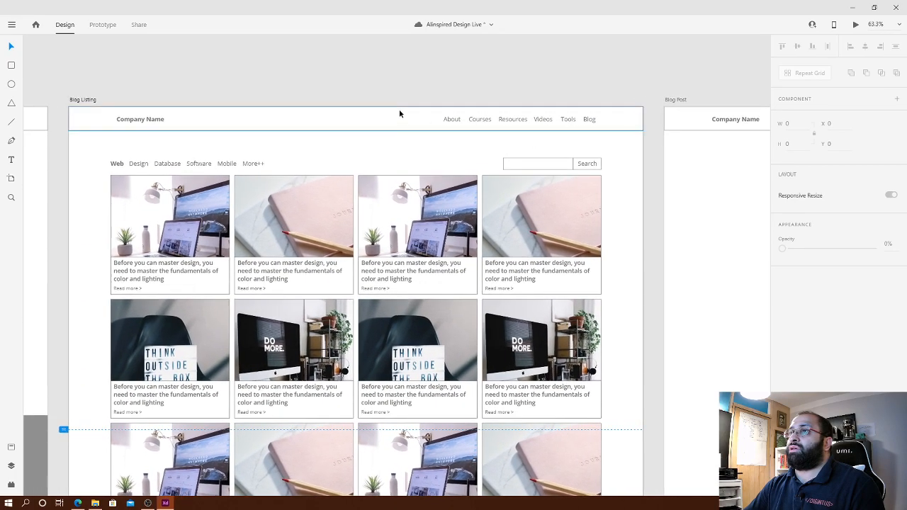
pyautogui.click(397, 105)
pyautogui.moveTo(396, 106); pyautogui.dragTo(593, 164)
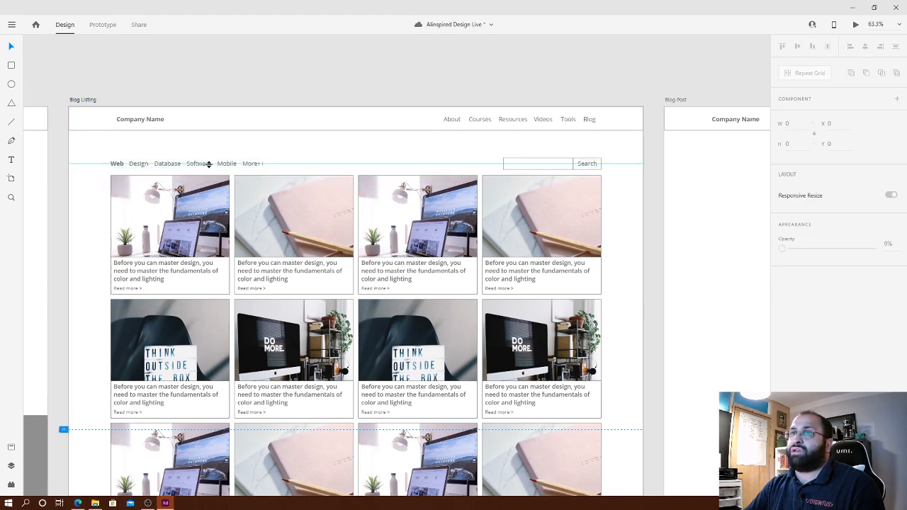
pyautogui.hotkey('ctrl', 'z')
# - Move the Blog Listing card grid, email signup section and footer down together by 20 px
pyautogui.scroll(-6, 421, 158)
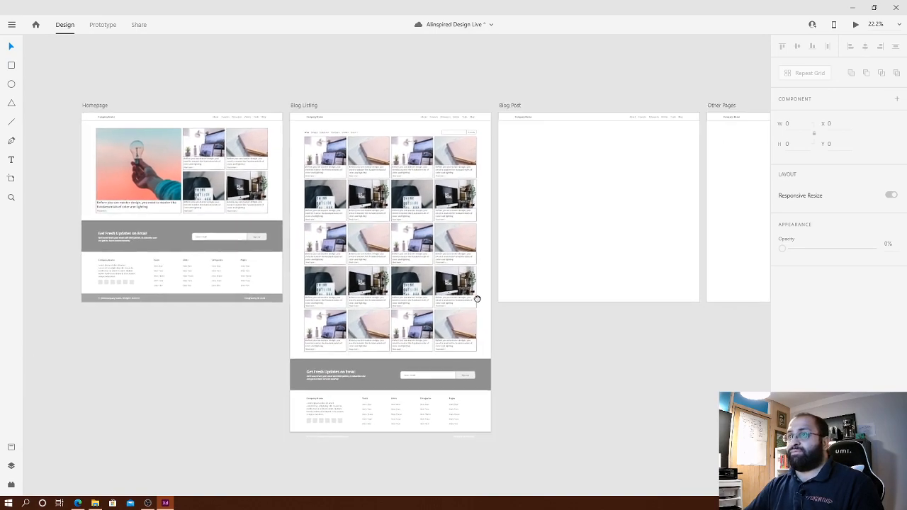
pyautogui.moveTo(477, 299); pyautogui.dragTo(465, 366)
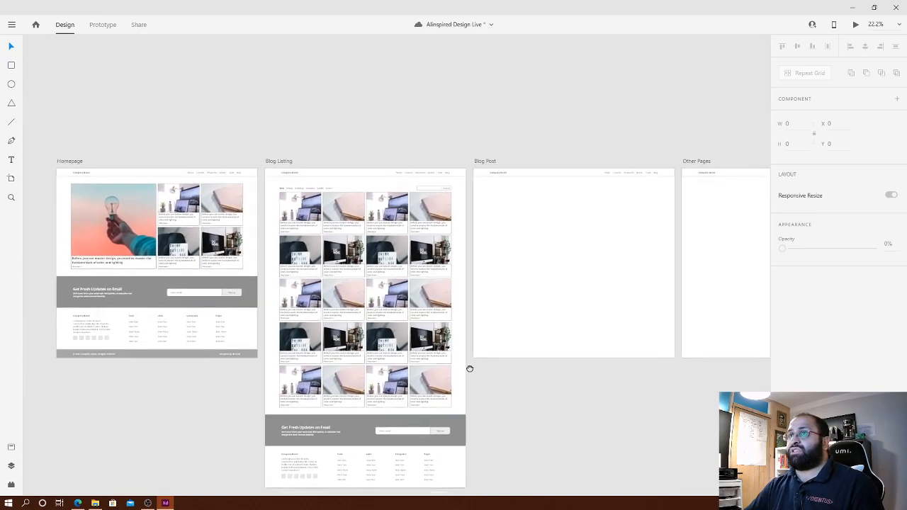
pyautogui.scroll(-3, 526, 318)
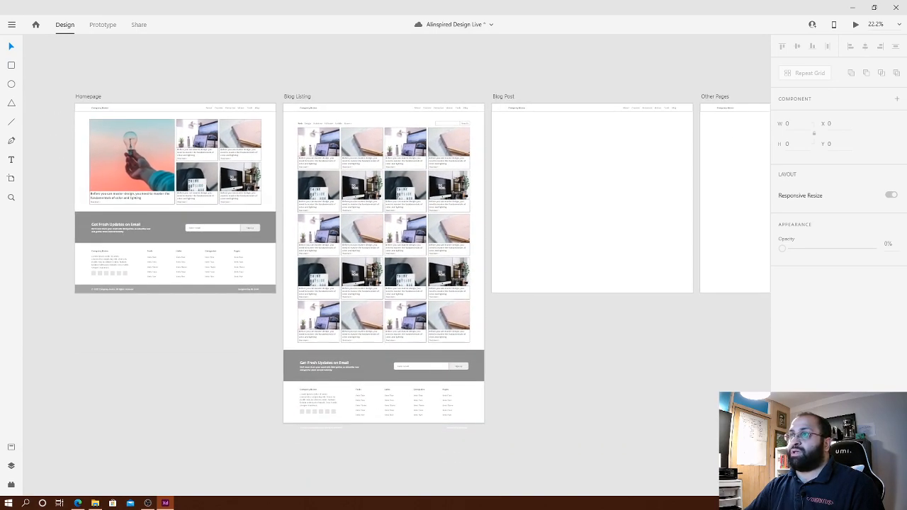
pyautogui.moveTo(289, 142); pyautogui.dragTo(481, 469)
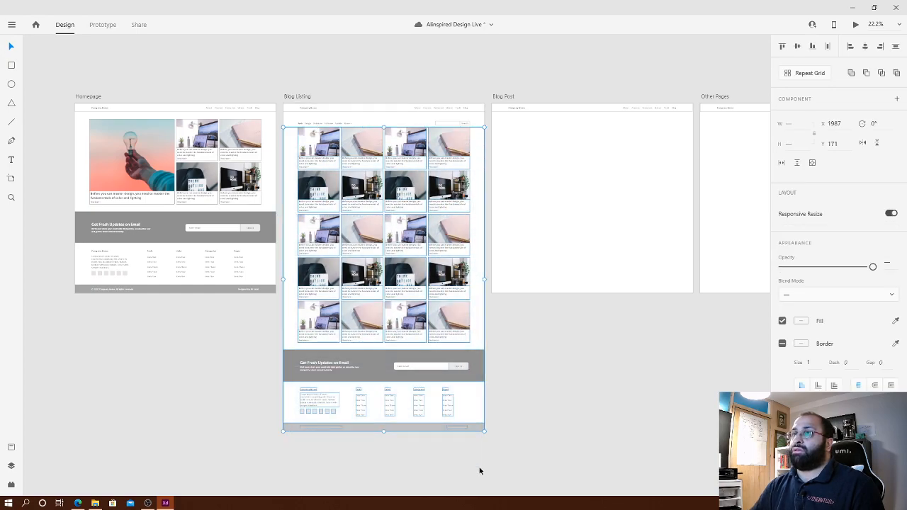
pyautogui.hotkey('shift', 'Down')
pyautogui.hotkey('shift', 'Down')
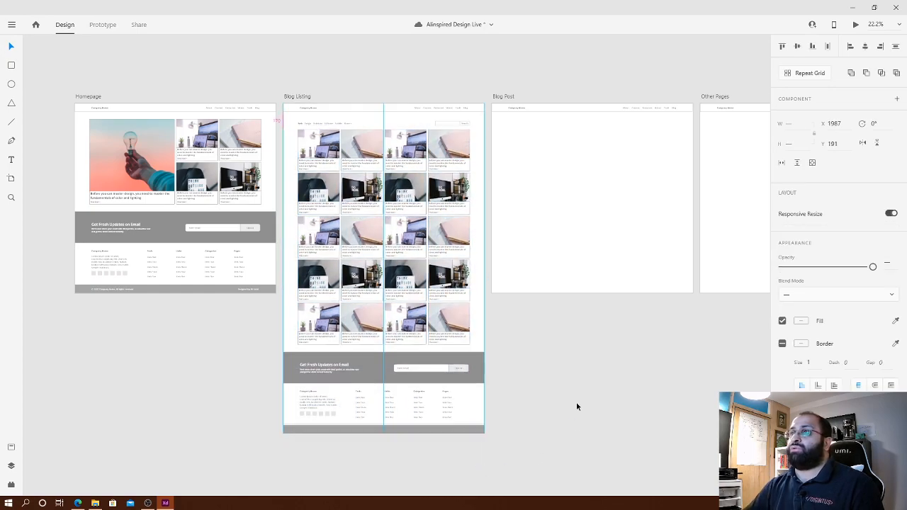
pyautogui.click(430, 77)
# - Extend the Blog Listing artboard to a height of 3156 so that it ends at the footer's lower edge
pyautogui.click(300, 98)
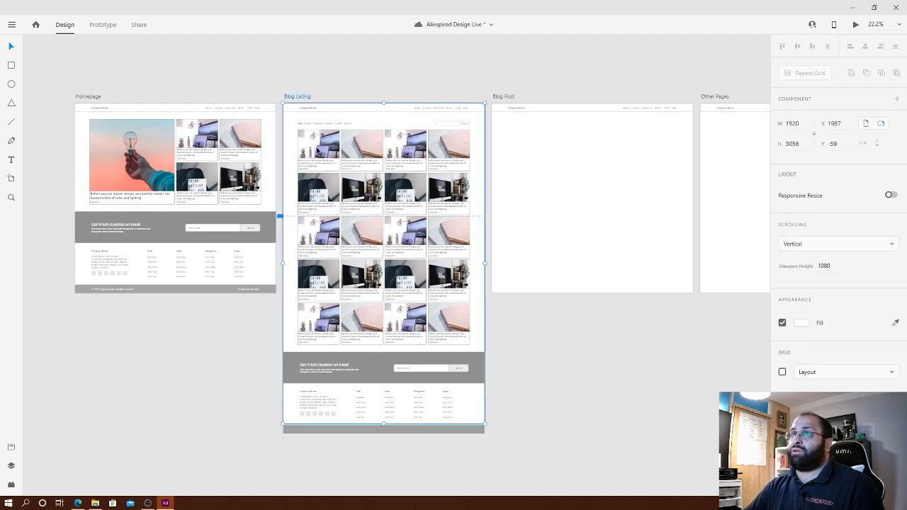
pyautogui.scroll(-1, 396, 453)
pyautogui.moveTo(383, 410); pyautogui.dragTo(387, 367)
pyautogui.scroll(8, 383, 426)
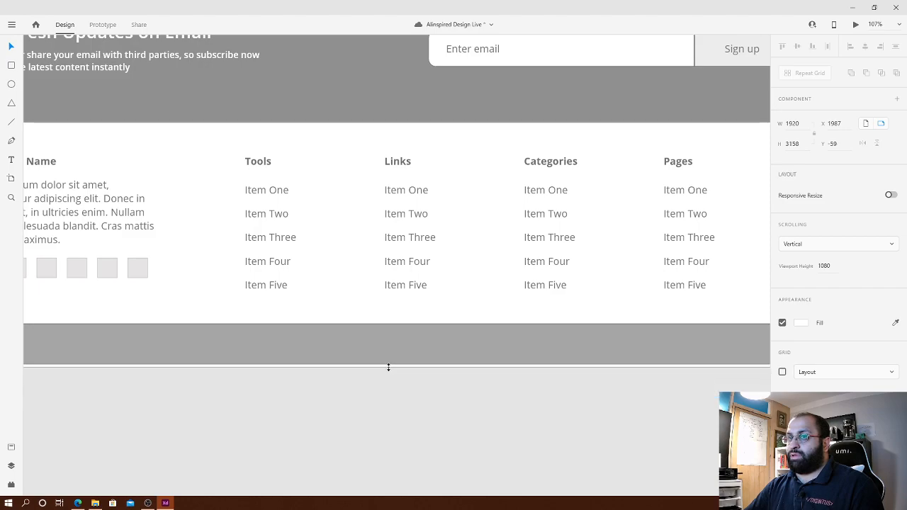
pyautogui.click(391, 379)
# - Send the grey copyright bar at the foot of Blog Listing behind its copyright and designer credit texts
pyautogui.scroll(-4, 248, 380)
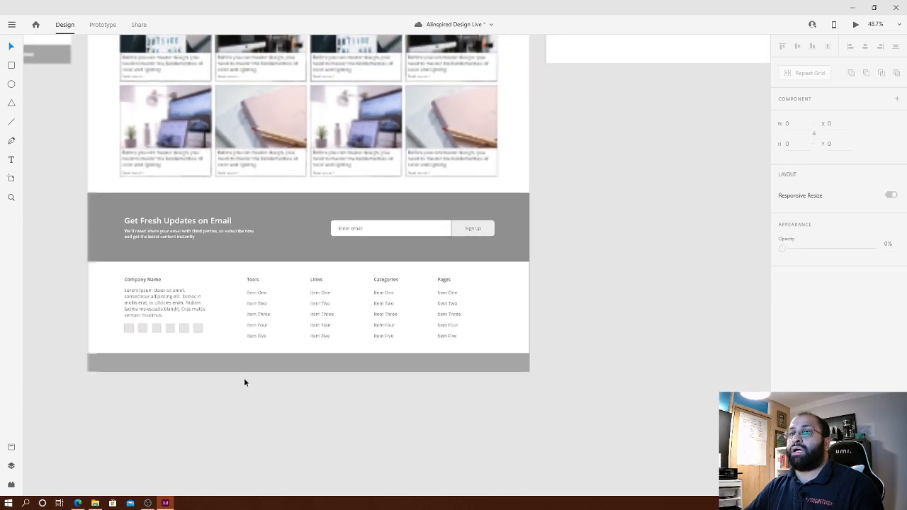
pyautogui.click(124, 361)
pyautogui.click(357, 406)
pyautogui.moveTo(666, 408); pyautogui.dragTo(39, 115)
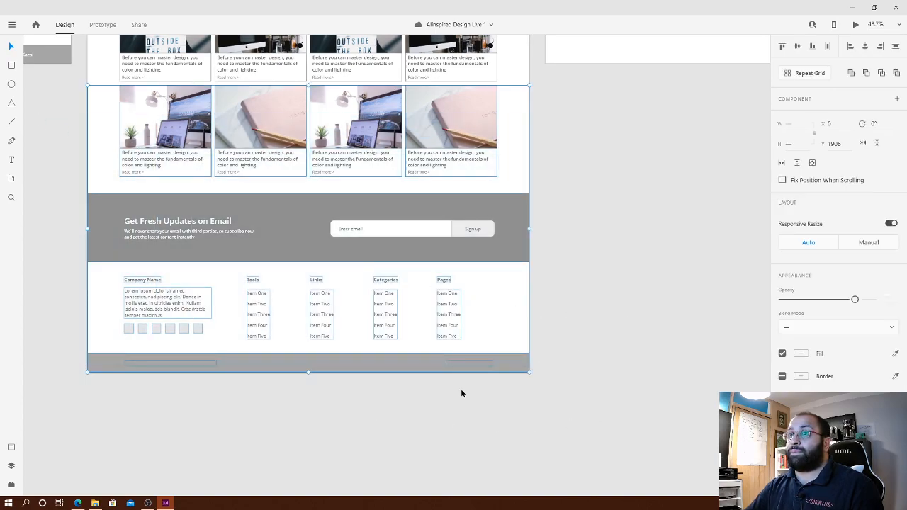
pyautogui.click(507, 365)
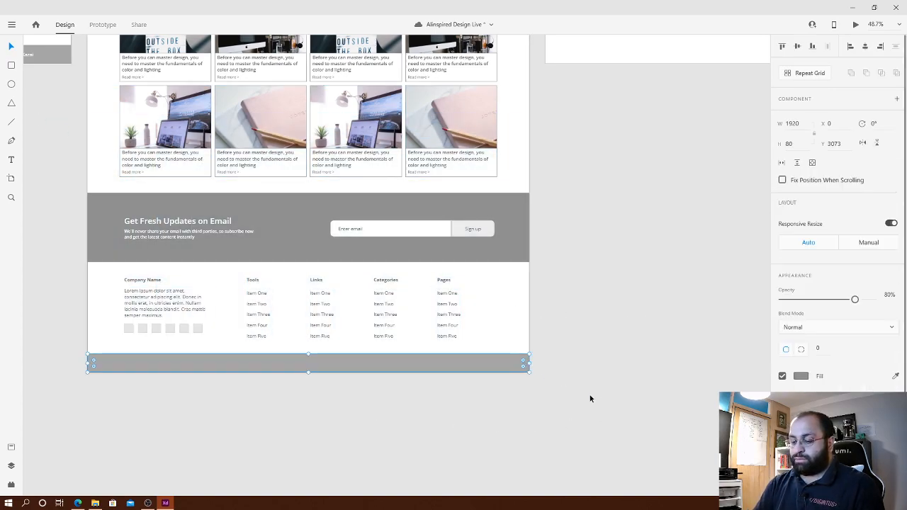
pyautogui.click(590, 399)
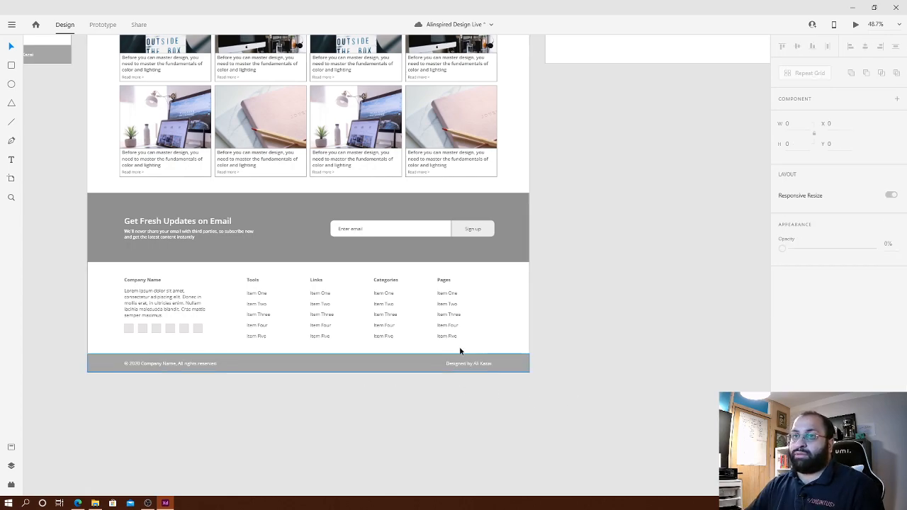
# - Preview the Blog Listing page and examine its layout from the category bar down to the footer
pyautogui.scroll(-5, 376, 272)
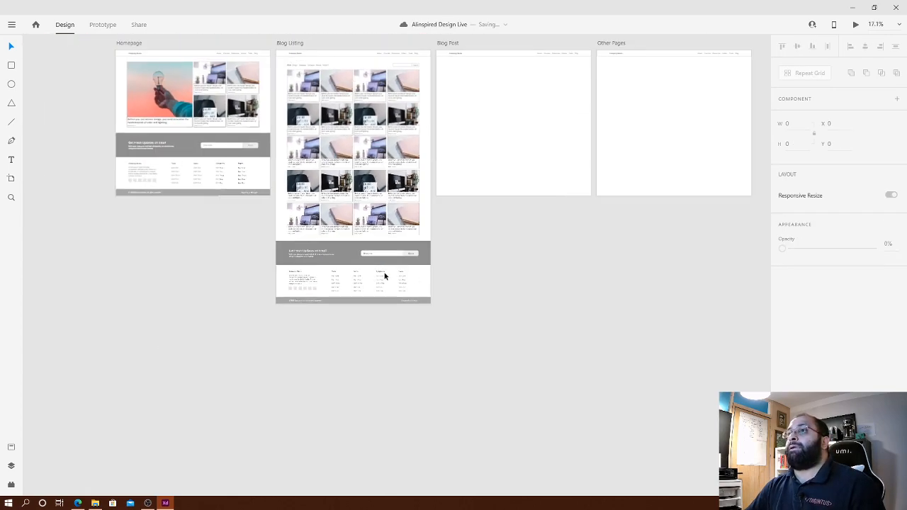
pyautogui.moveTo(462, 263); pyautogui.dragTo(368, 324)
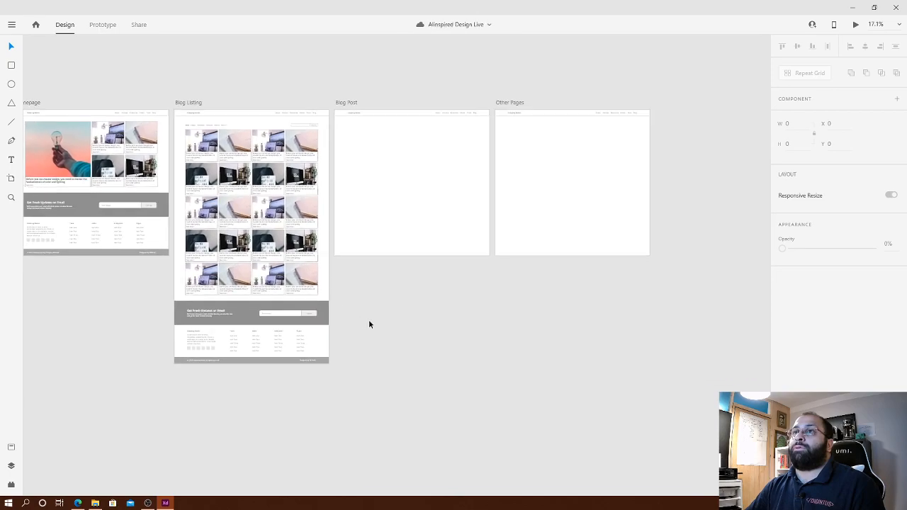
pyautogui.click(190, 102)
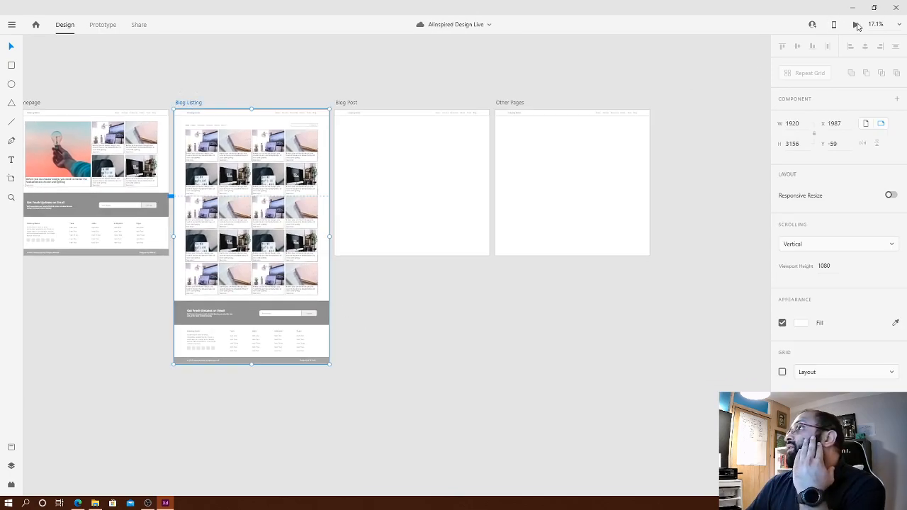
pyautogui.hotkey('ctrl', 'Return')
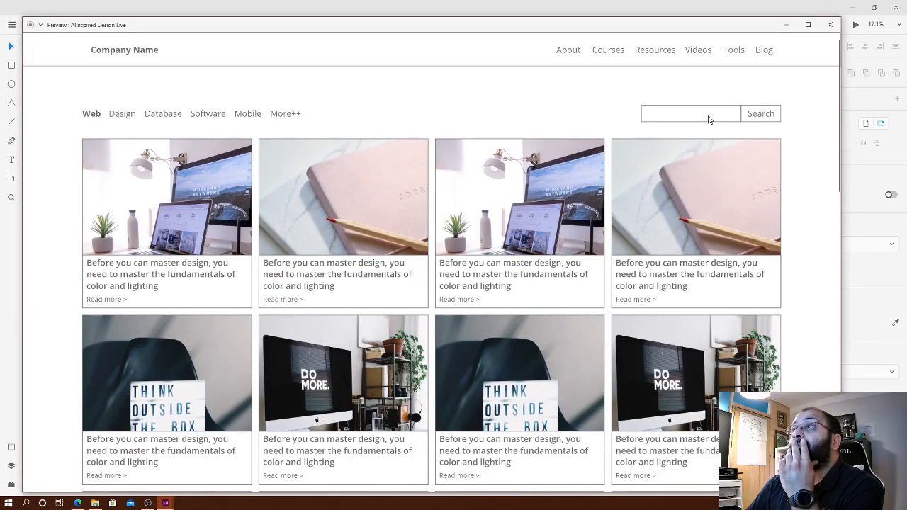
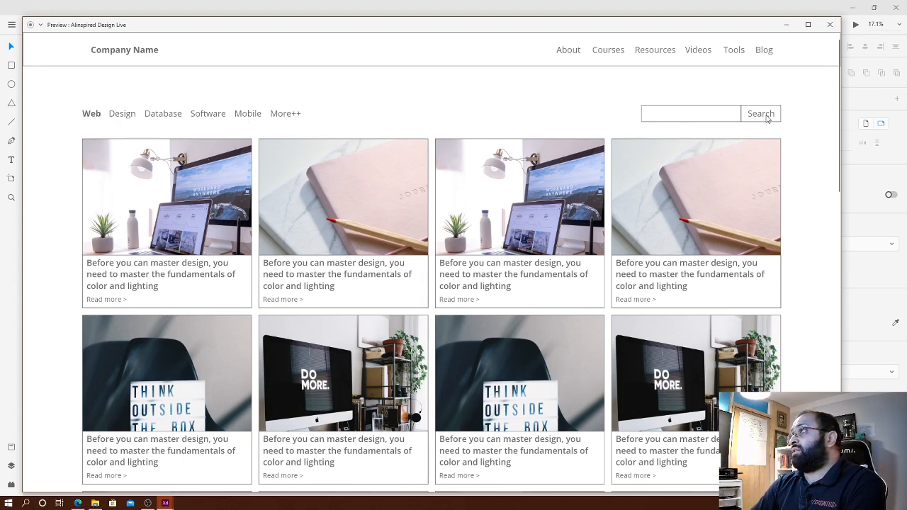
pyautogui.scroll(-3, 778, 172)
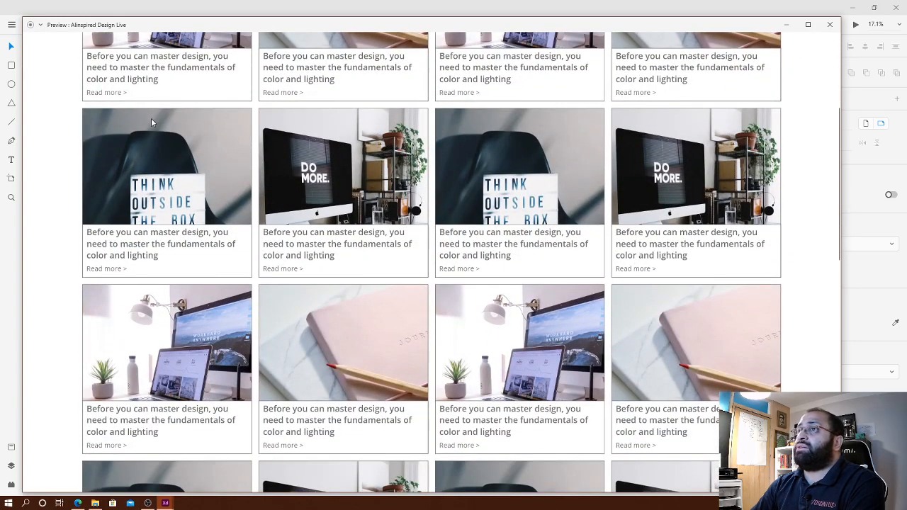
pyautogui.scroll(-12, 236, 228)
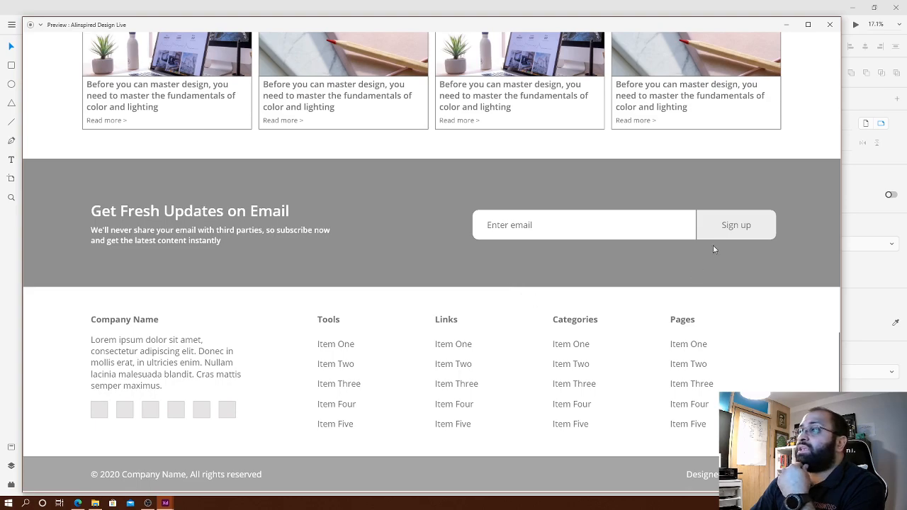
pyautogui.scroll(10, 710, 252)
pyautogui.click(830, 24)
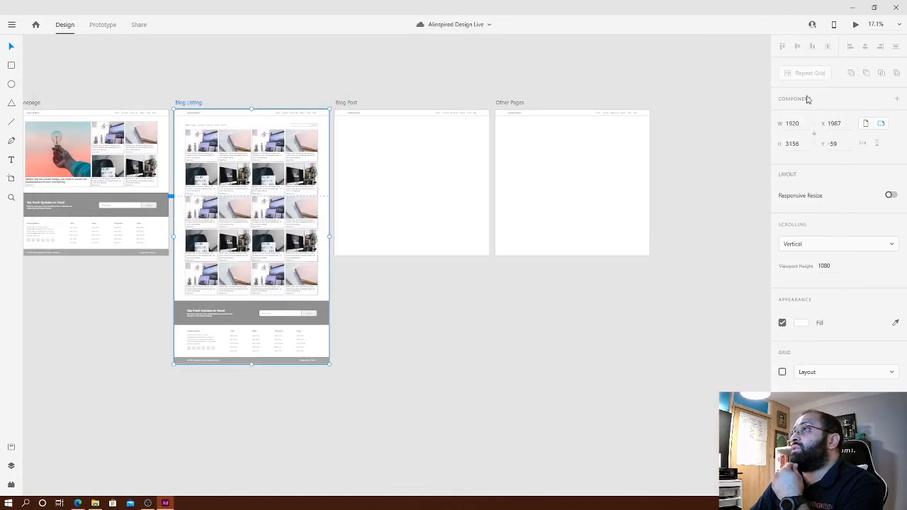
pyautogui.click(699, 156)
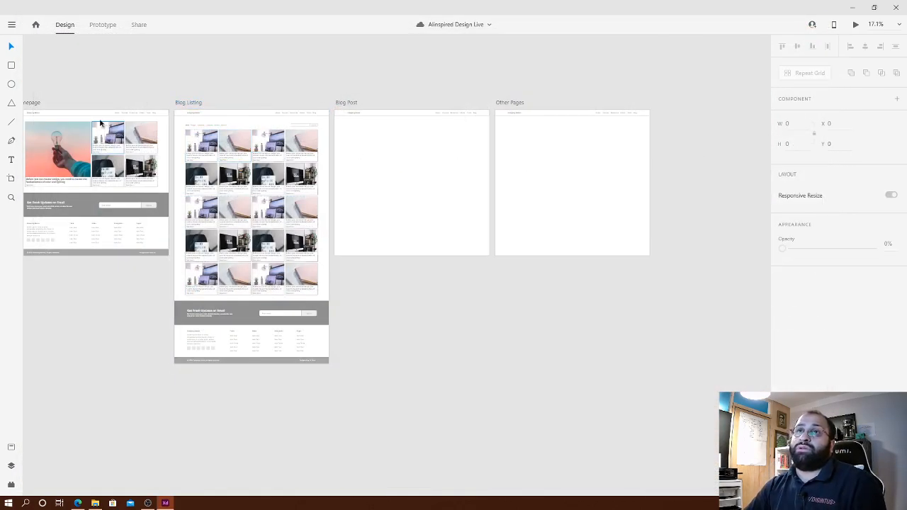
# - Prototype a tap-triggered Dissolve transition from the Blog link in the Homepage navigation to the Blog Listing artboard
pyautogui.click(106, 27)
pyautogui.scroll(8, 157, 105)
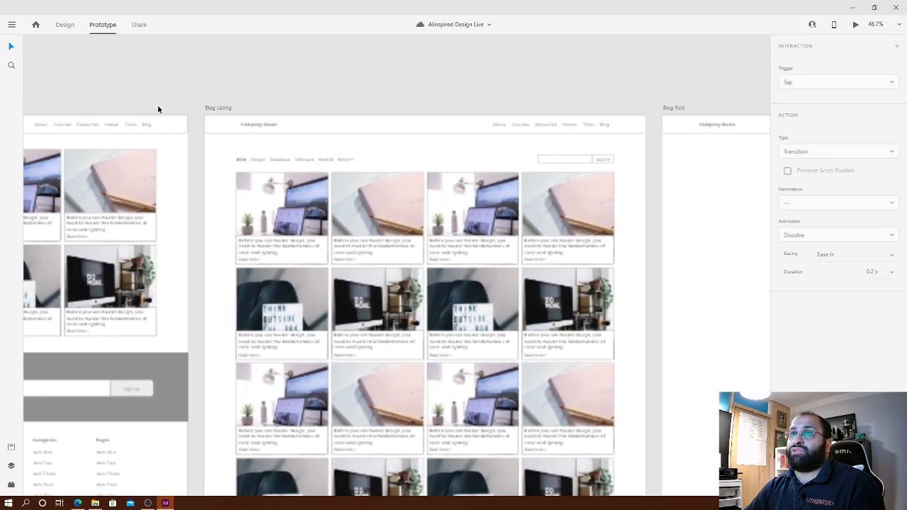
pyautogui.click(133, 138)
pyautogui.moveTo(142, 137); pyautogui.dragTo(248, 137)
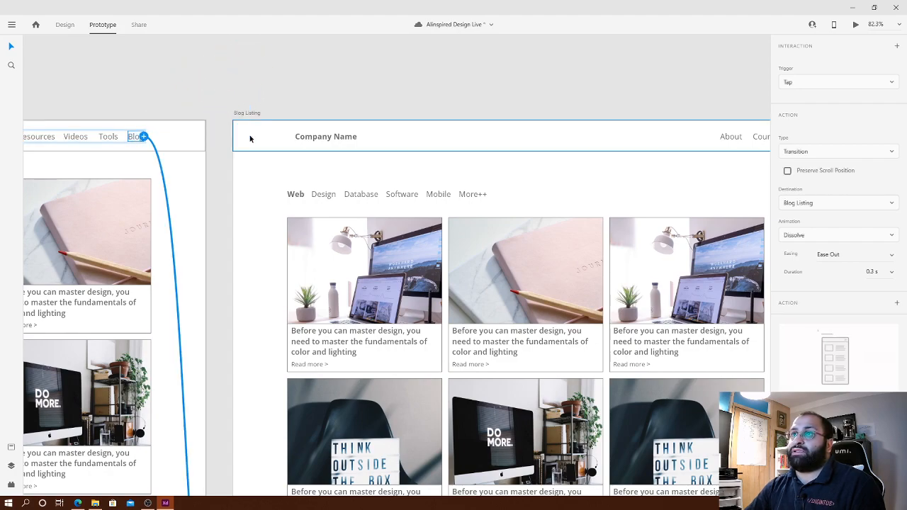
pyautogui.click(322, 90)
pyautogui.hotkey('ctrl', '0')
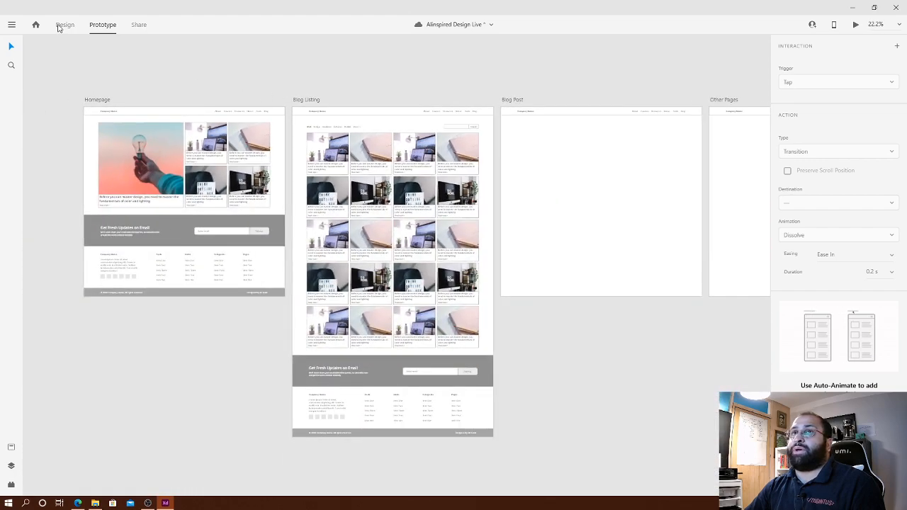
# - Preview the prototype from Homepage, follow the Blog link, and examine the Blog Listing page down to its footer
pyautogui.hotkey('ctrl', 'Tab')
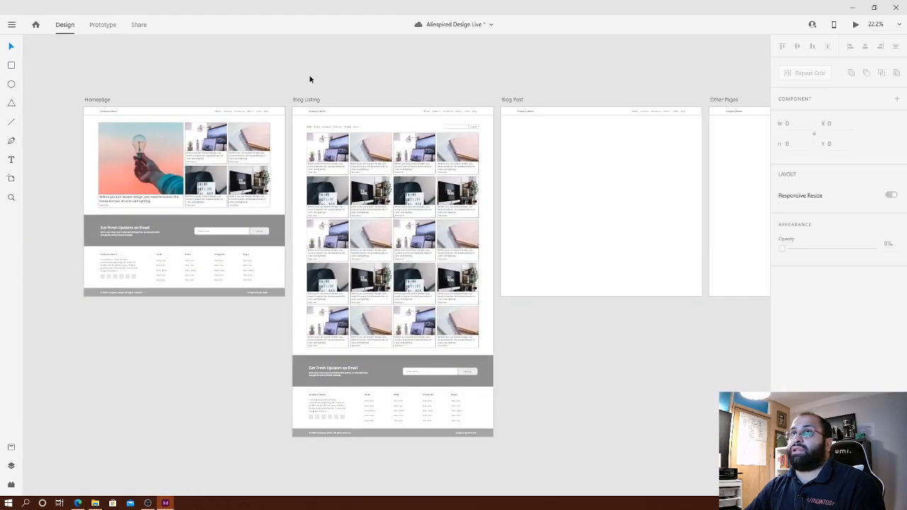
pyautogui.click(107, 100)
pyautogui.click(854, 24)
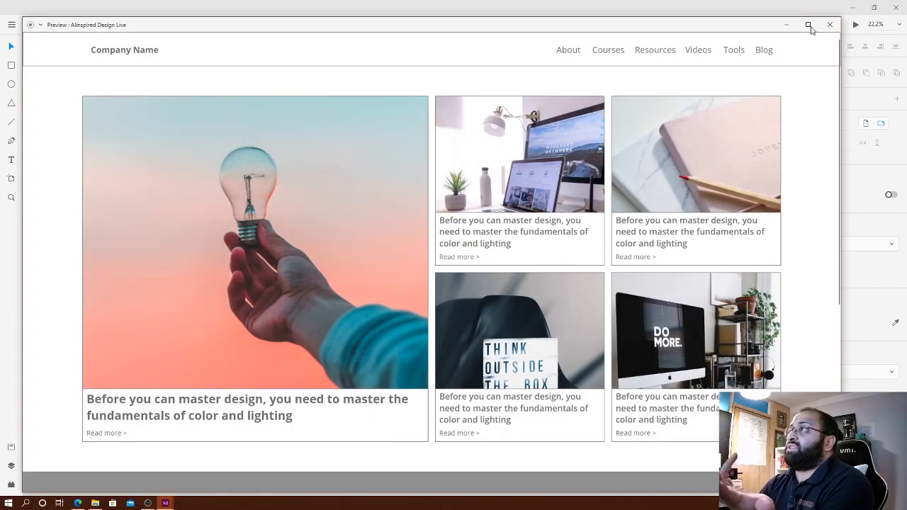
pyautogui.click(808, 24)
pyautogui.scroll(-5, 512, 114)
pyautogui.scroll(5, 474, 130)
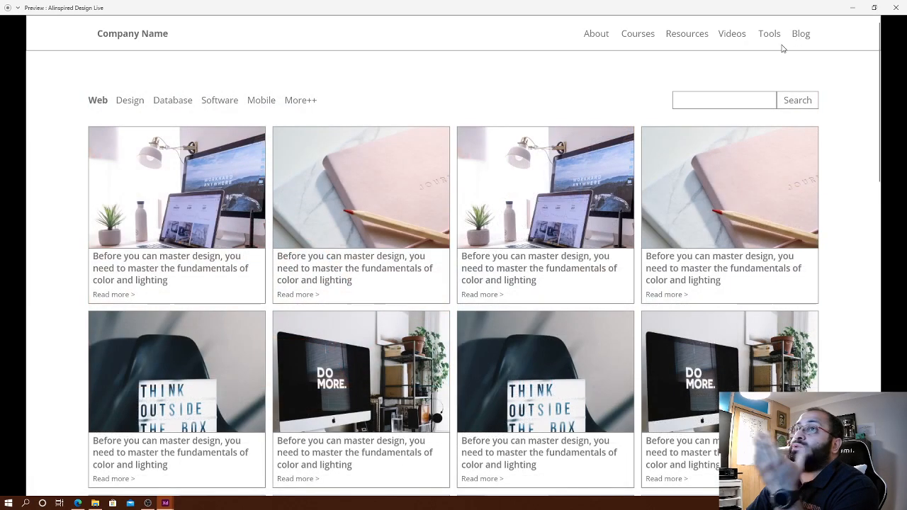
pyautogui.scroll(-2, 780, 67)
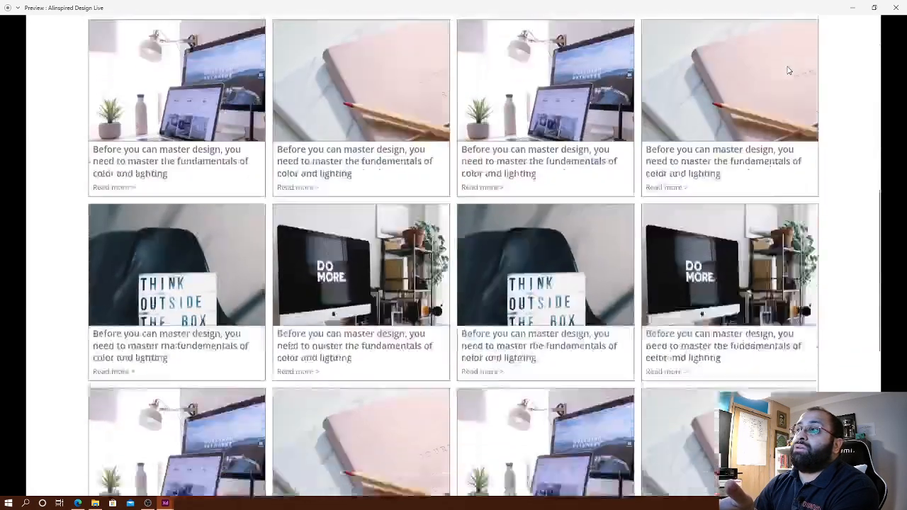
pyautogui.scroll(-5, 787, 70)
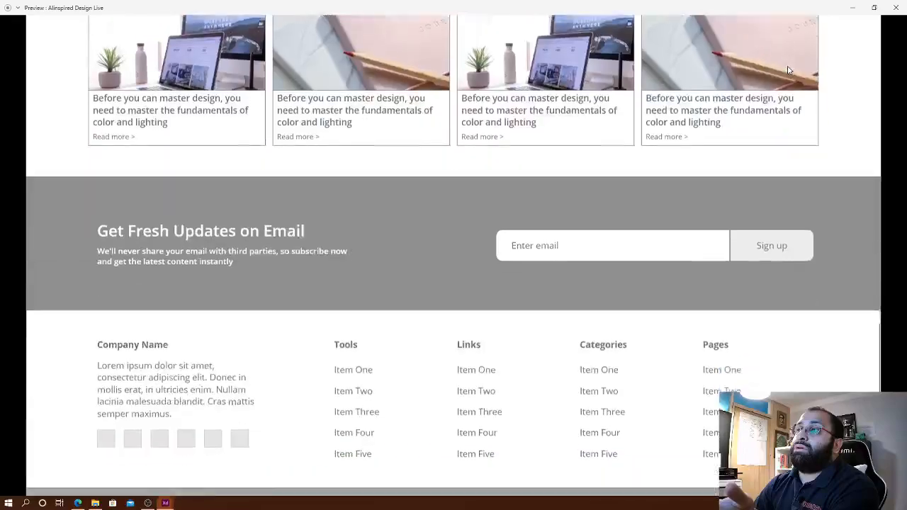
pyautogui.scroll(10, 788, 72)
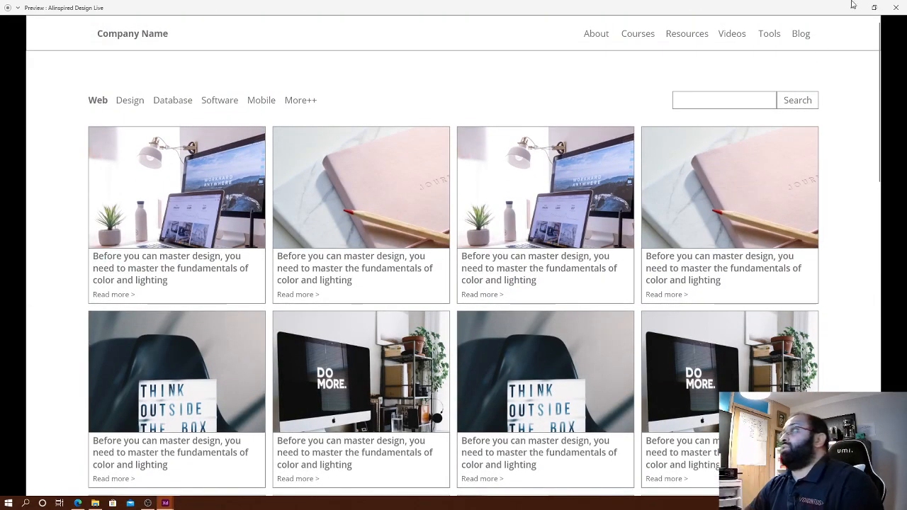
pyautogui.click(896, 7)
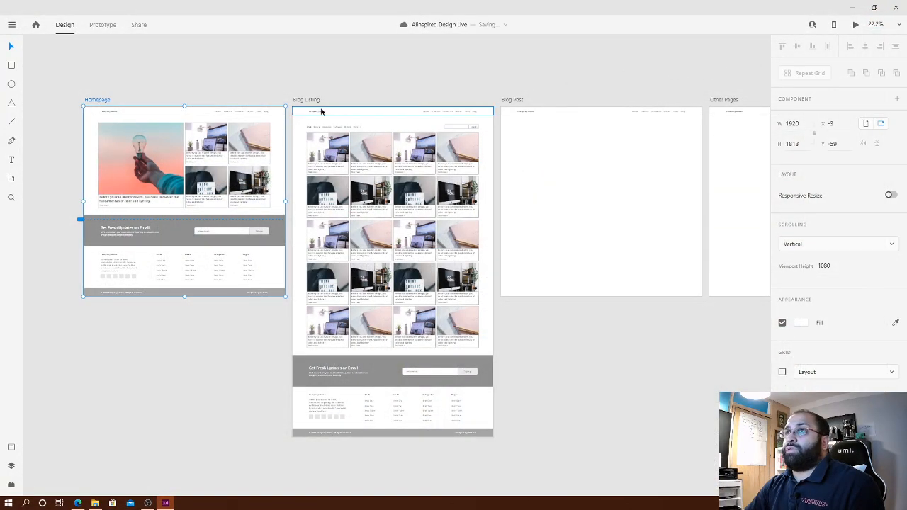
# - Prototype tap-triggered Dissolve transitions to Homepage from the Company Name text on Blog Listing, Blog Post and Other Pages
pyautogui.click(99, 25)
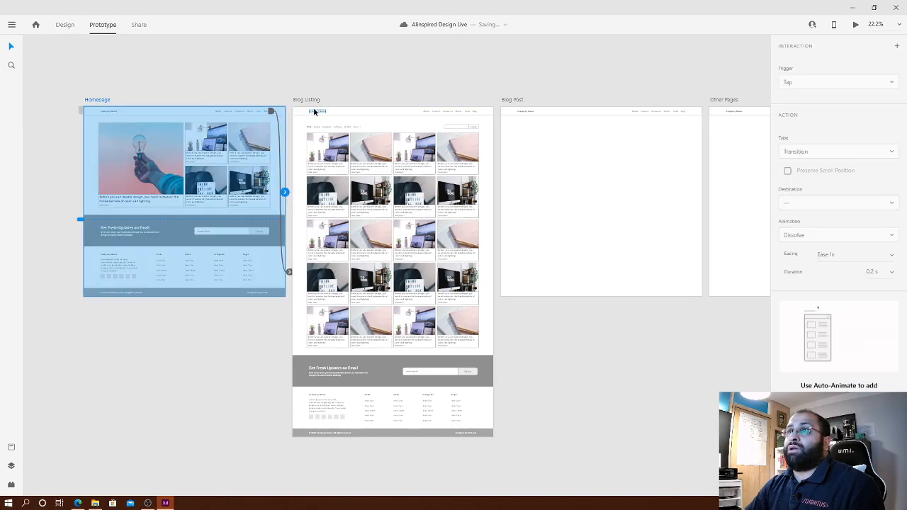
pyautogui.click(315, 111)
pyautogui.moveTo(324, 111); pyautogui.dragTo(146, 111)
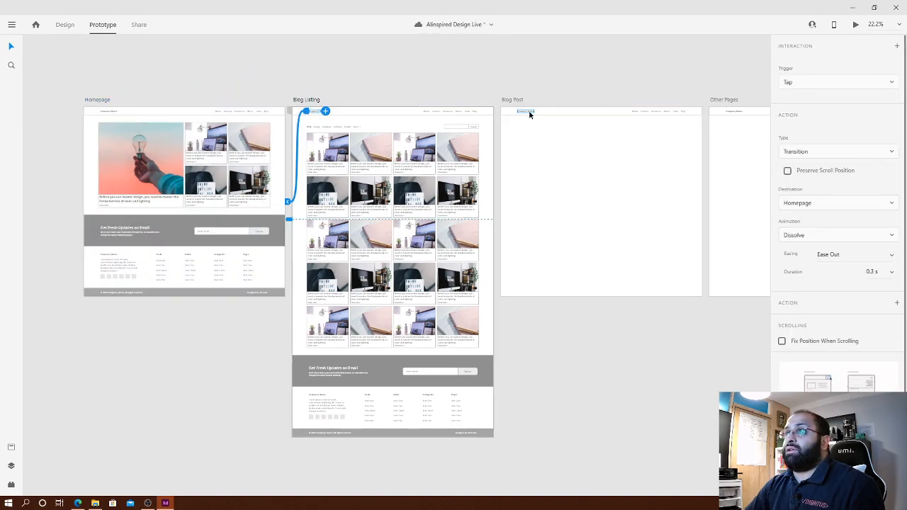
pyautogui.click(530, 113)
pyautogui.moveTo(533, 112); pyautogui.dragTo(263, 112)
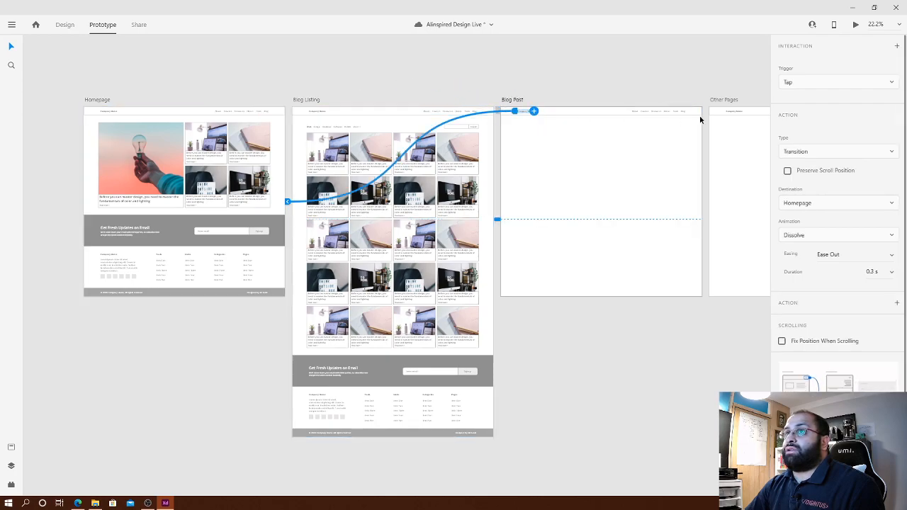
pyautogui.click(729, 111)
pyautogui.moveTo(741, 111); pyautogui.dragTo(256, 109)
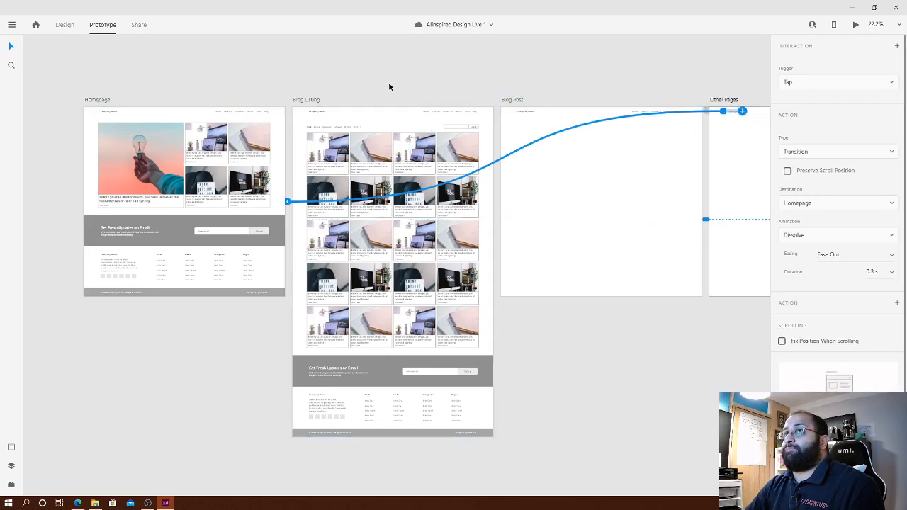
# - On Homepage, link the About navigation item to Other Pages and the large featured post to Blog Post
pyautogui.click(216, 108)
pyautogui.moveTo(221, 113); pyautogui.dragTo(723, 134)
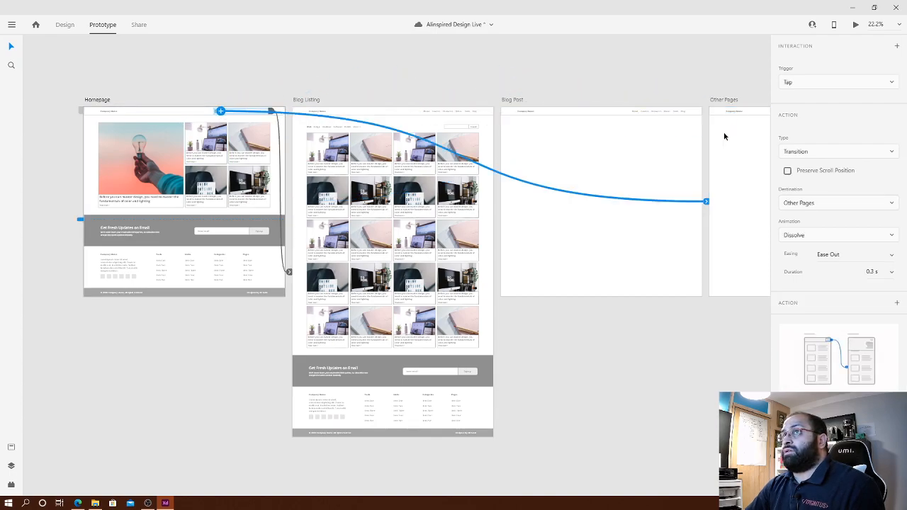
pyautogui.click(132, 176)
pyautogui.moveTo(183, 164); pyautogui.dragTo(568, 122)
# - Link the first post card on Blog Listing to the Blog Post artboard
pyautogui.click(320, 155)
pyautogui.moveTo(349, 157); pyautogui.dragTo(557, 142)
pyautogui.click(498, 59)
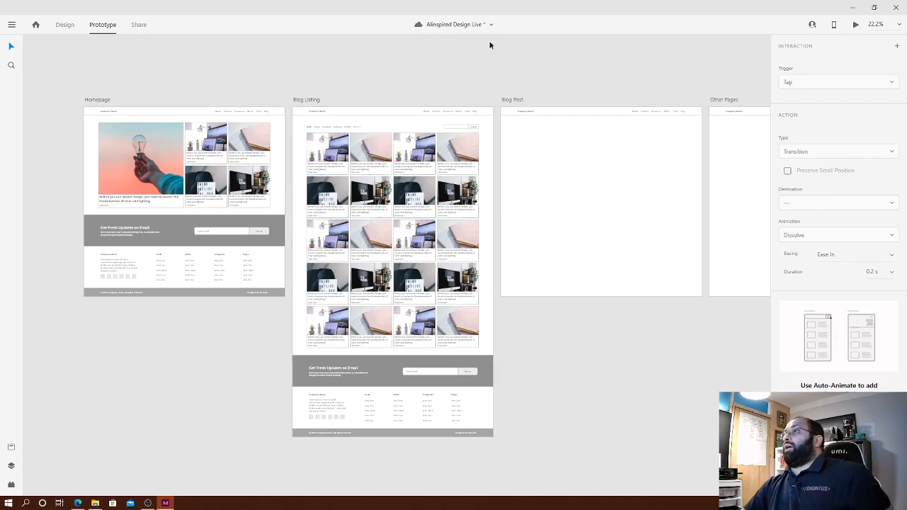
# - Preview from Homepage and test the Blog, Company Name, featured post and About links
pyautogui.click(104, 104)
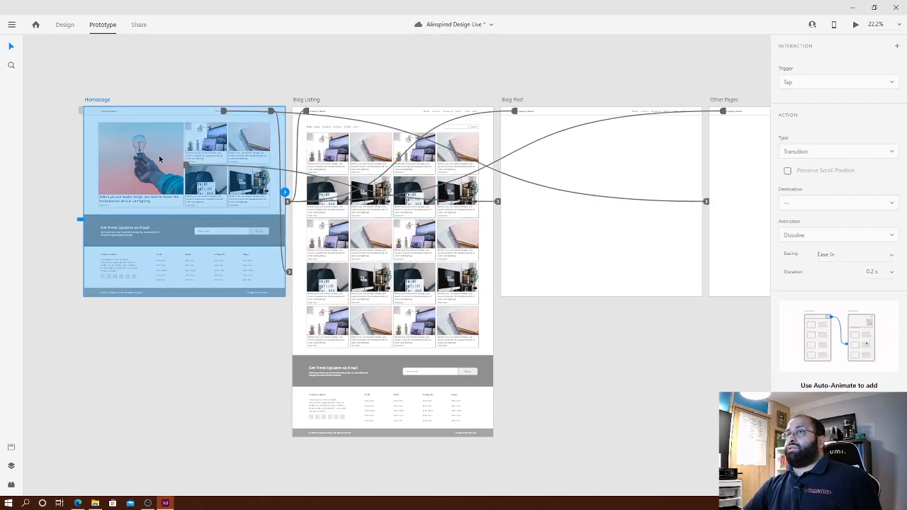
pyautogui.click(63, 26)
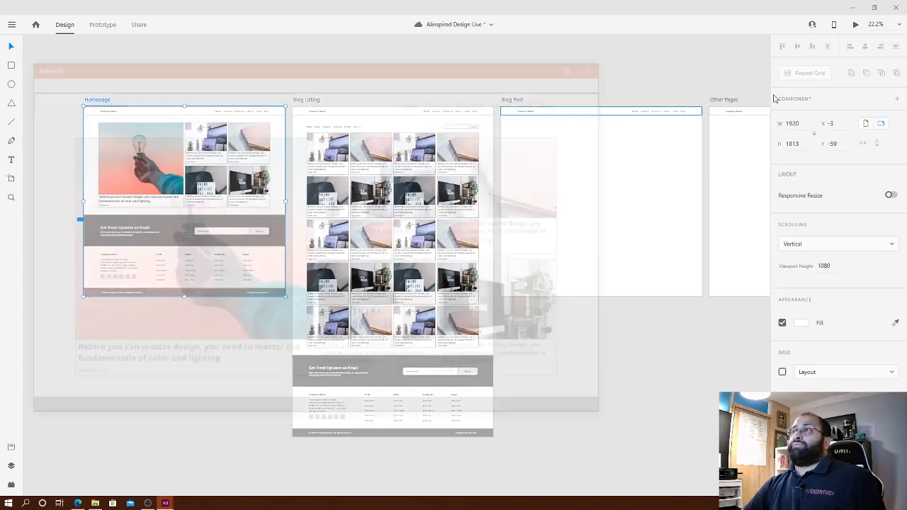
pyautogui.hotkey('ctrl', 'Return')
pyautogui.click(809, 27)
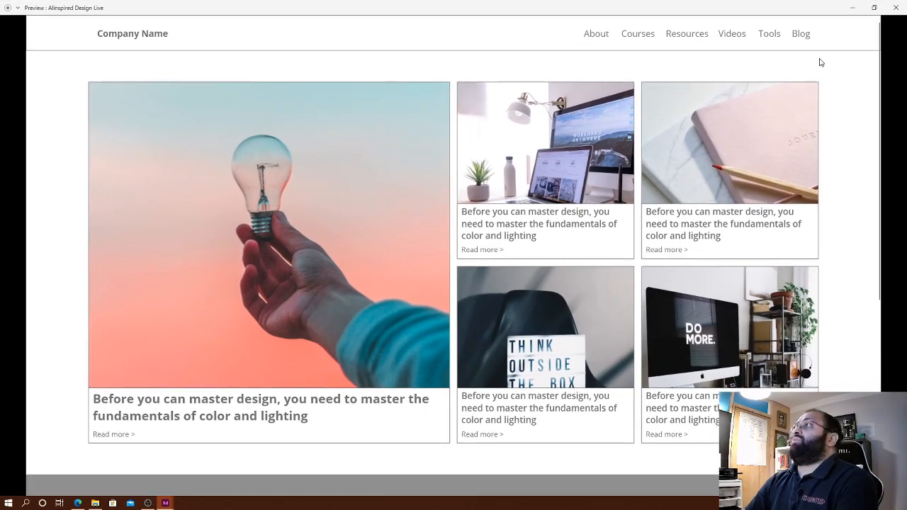
pyautogui.click(799, 34)
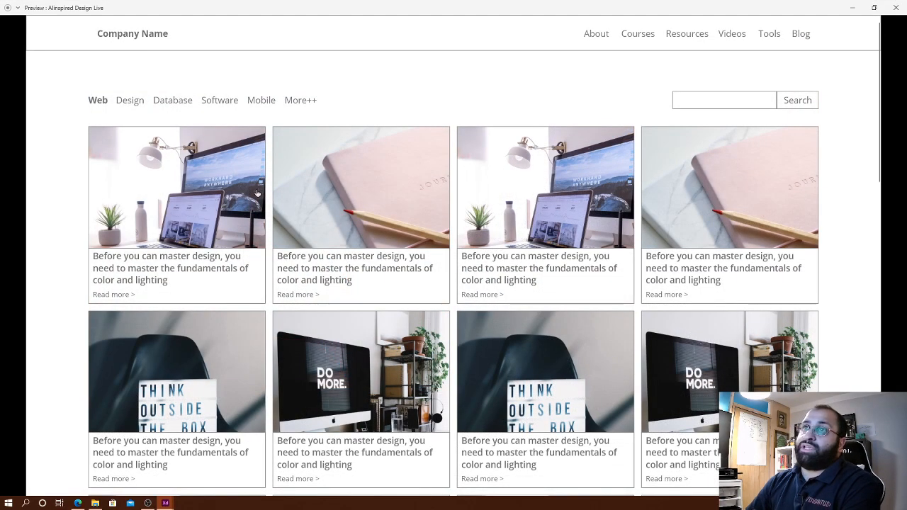
pyautogui.scroll(-3, 444, 237)
pyautogui.scroll(-2, 444, 237)
pyautogui.scroll(8, 435, 257)
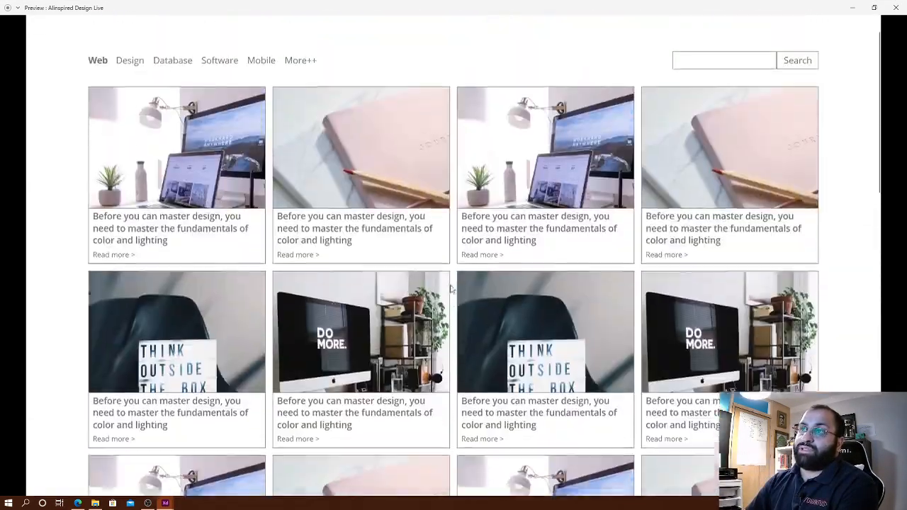
pyautogui.click(146, 38)
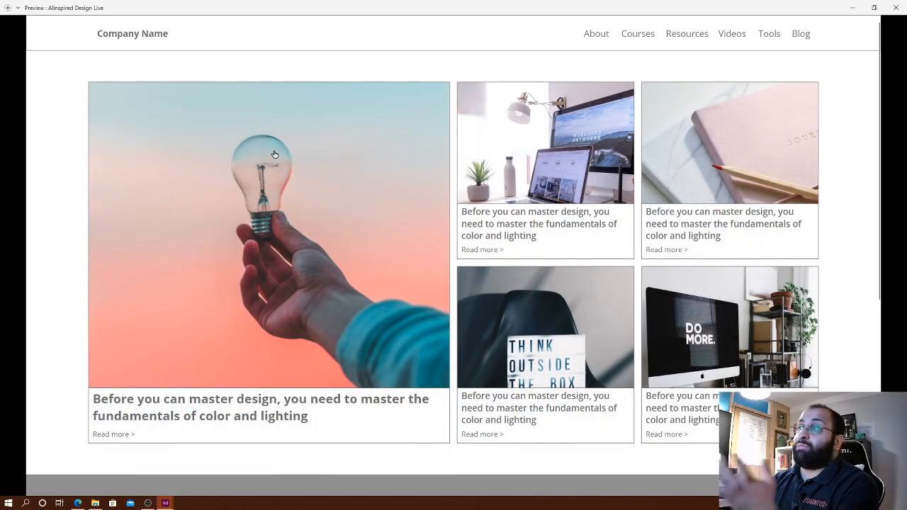
pyautogui.click(291, 275)
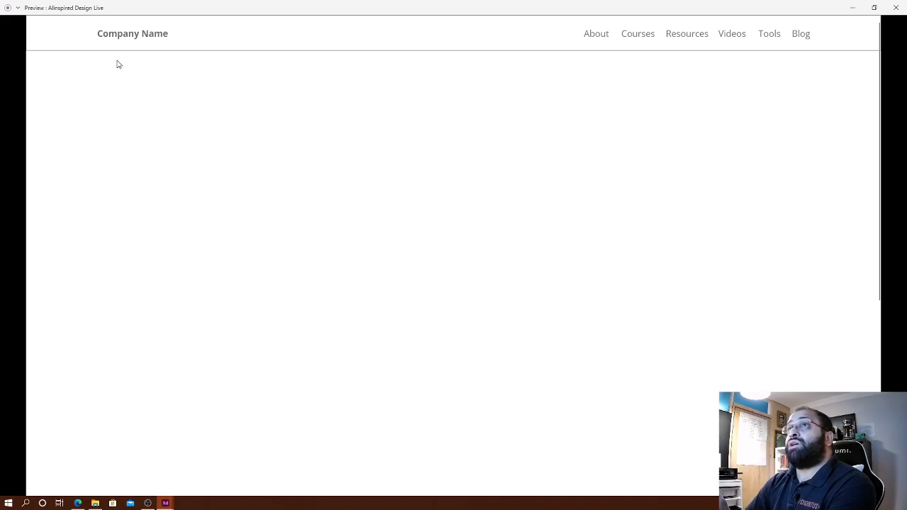
pyautogui.click(134, 40)
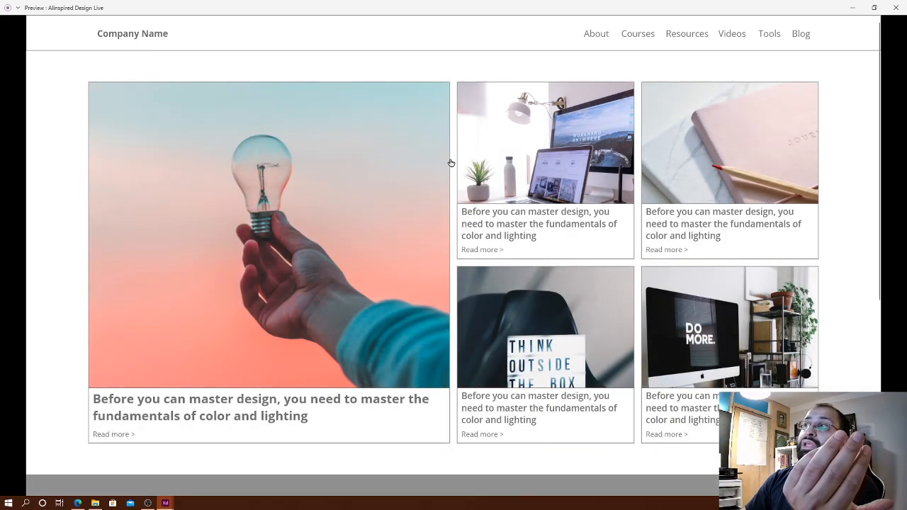
pyautogui.click(605, 37)
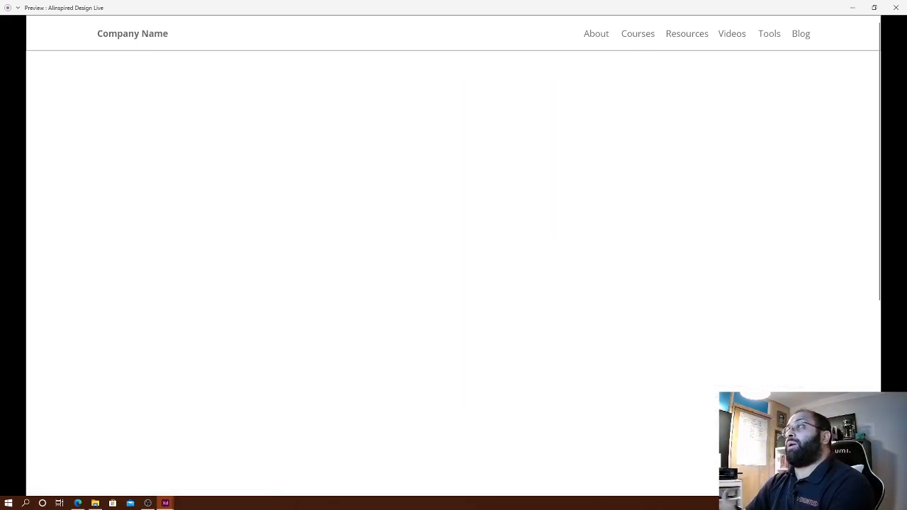
pyautogui.click(896, 7)
pyautogui.click(691, 72)
pyautogui.moveTo(722, 65); pyautogui.dragTo(537, 28)
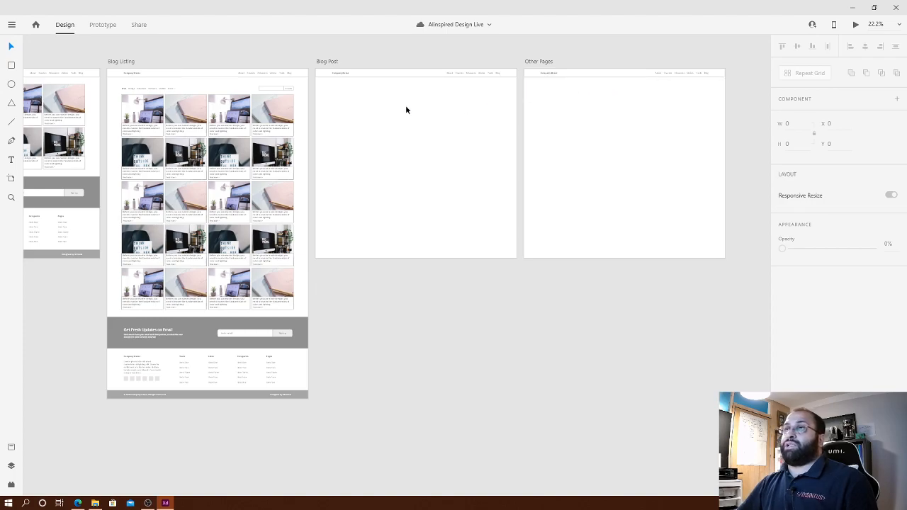
pyautogui.moveTo(314, 55); pyautogui.dragTo(747, 278)
pyautogui.click(743, 278)
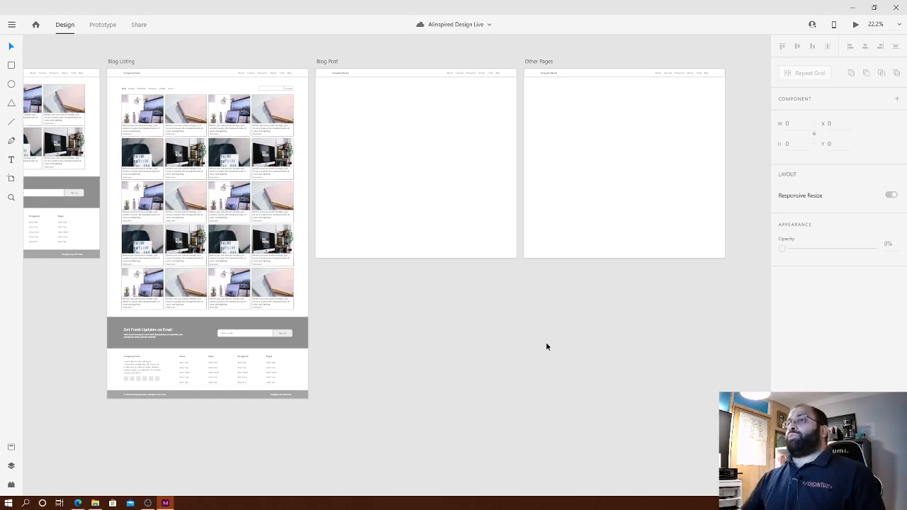
pyautogui.moveTo(478, 366); pyautogui.dragTo(550, 377)
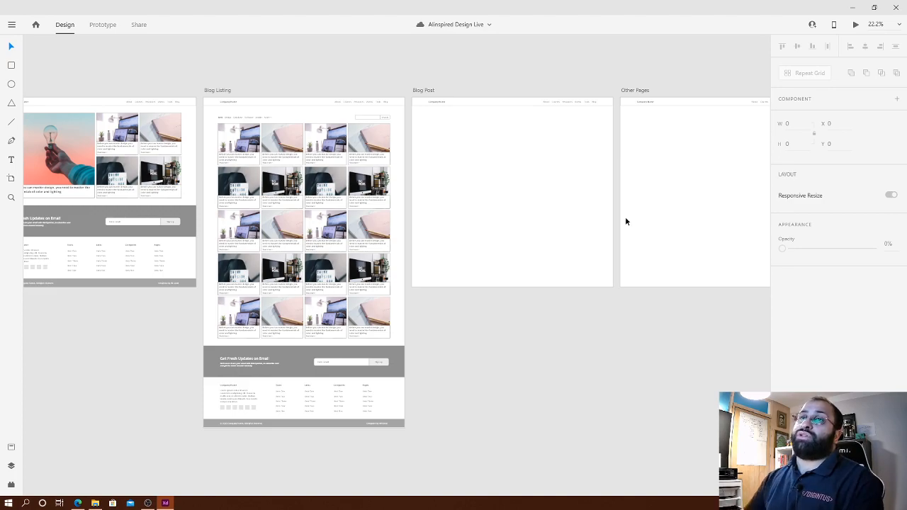
pyautogui.moveTo(134, 56)
pyautogui.mouseDown()
pyautogui.moveTo(273, 55)
pyautogui.moveTo(132, 56)
pyautogui.mouseUp()
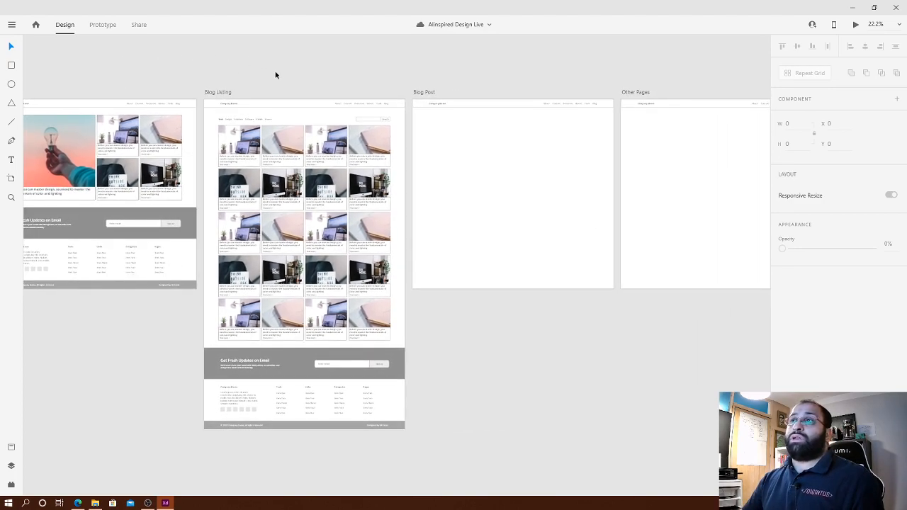
pyautogui.scroll(-1, 300, 102)
pyautogui.moveTo(498, 279); pyautogui.dragTo(479, 301)
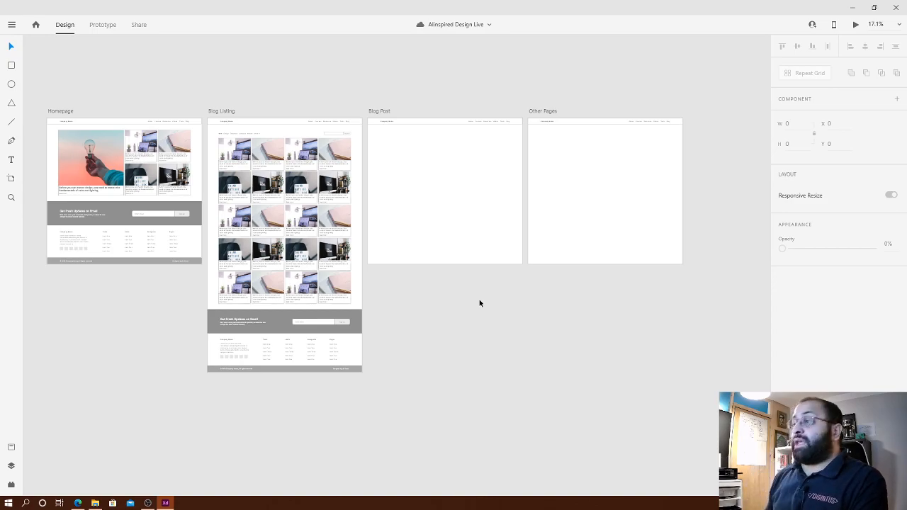
# - Switch to the Edge browser, open alinspired.com and maximize the window
pyautogui.click(77, 502)
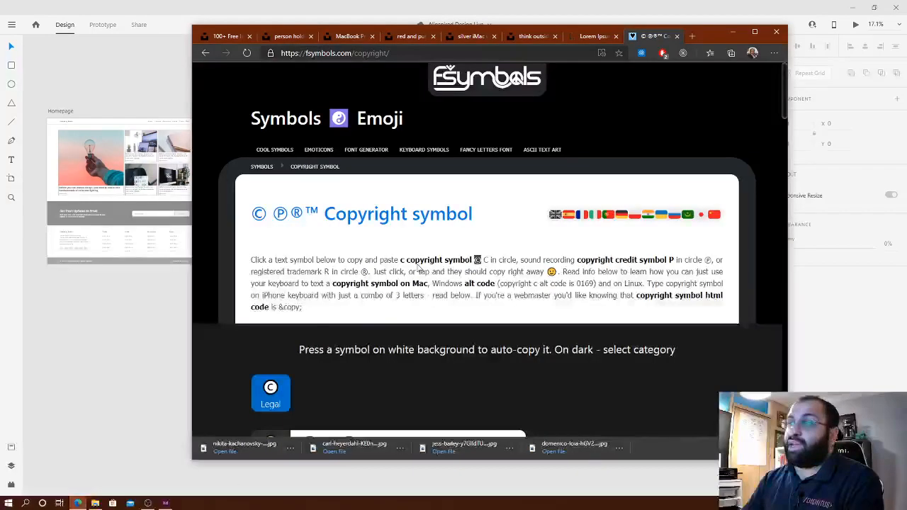
pyautogui.click(586, 56)
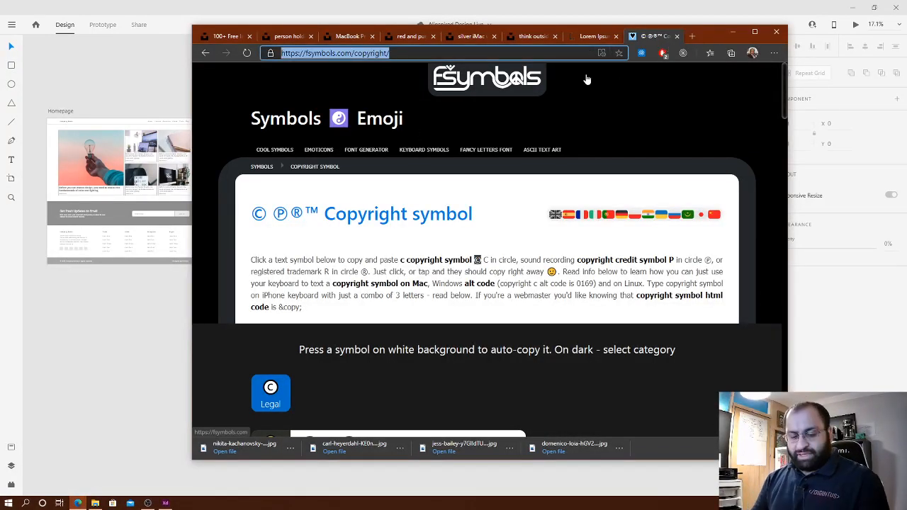
pyautogui.write('alinspired.com')
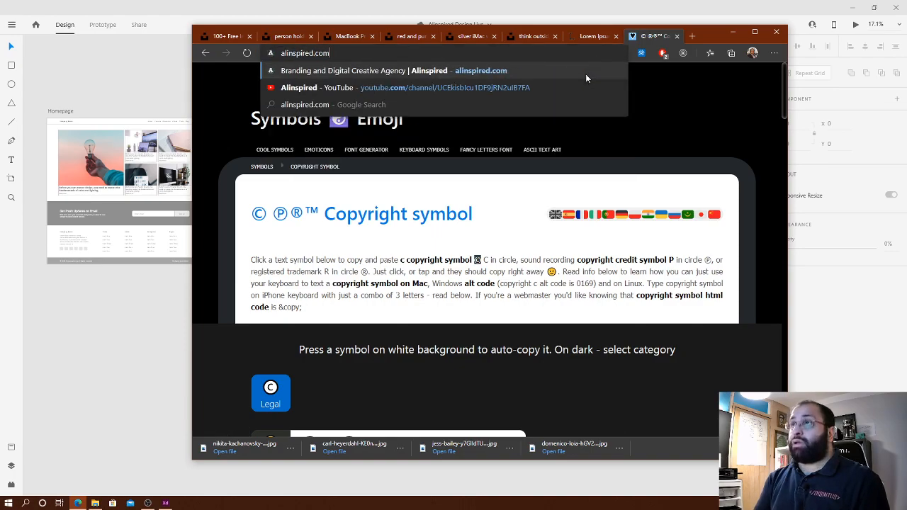
pyautogui.press('Return')
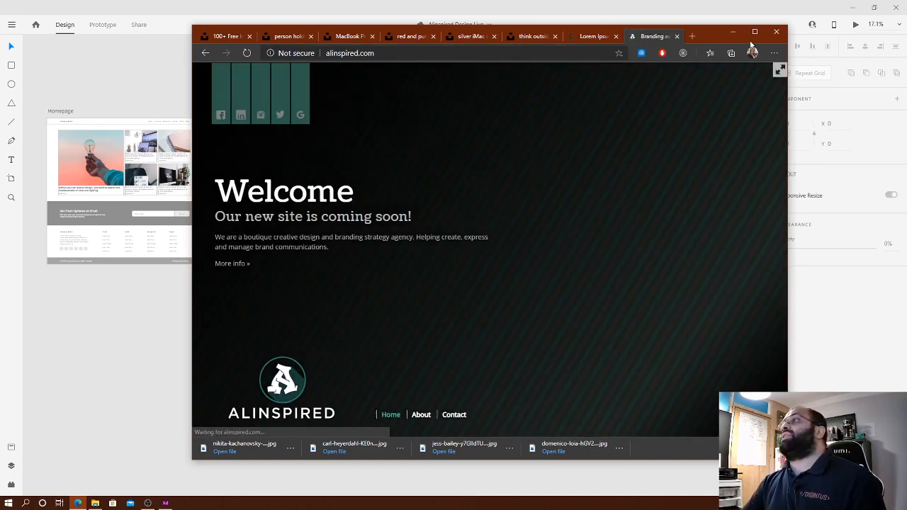
pyautogui.click(754, 31)
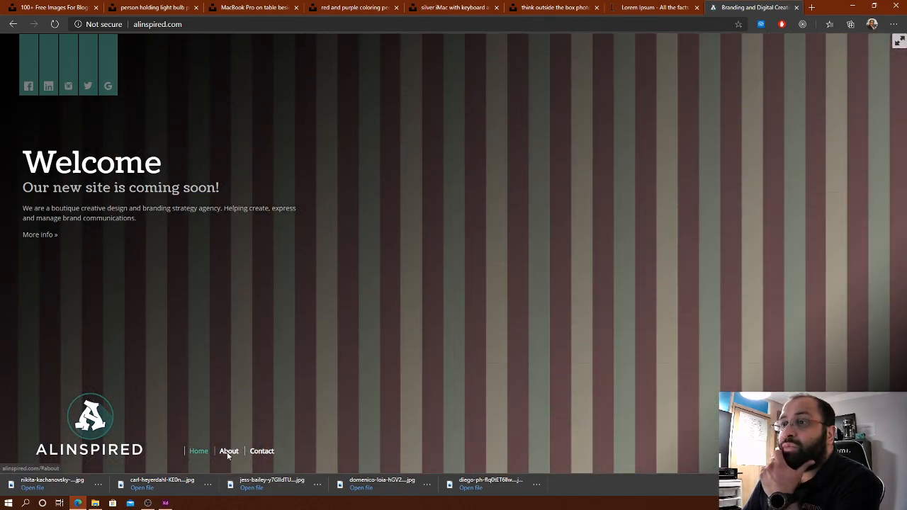
# - View the website's About, Contact and Home sections, dismiss the downloads bar, and return to the XD artboards
pyautogui.click(228, 455)
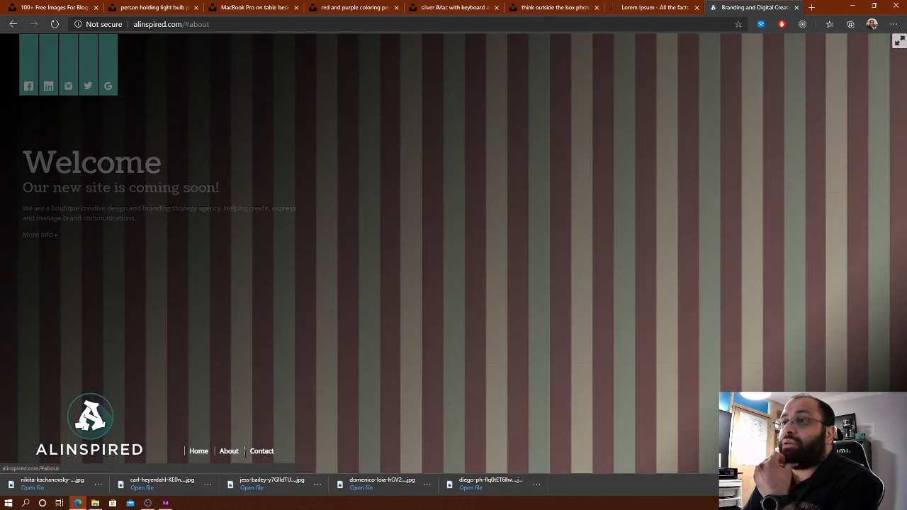
pyautogui.click(257, 456)
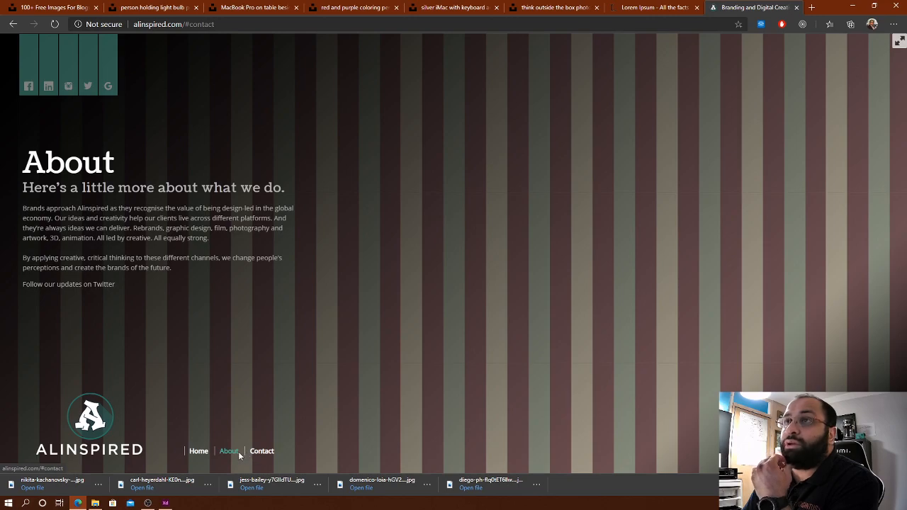
pyautogui.click(198, 451)
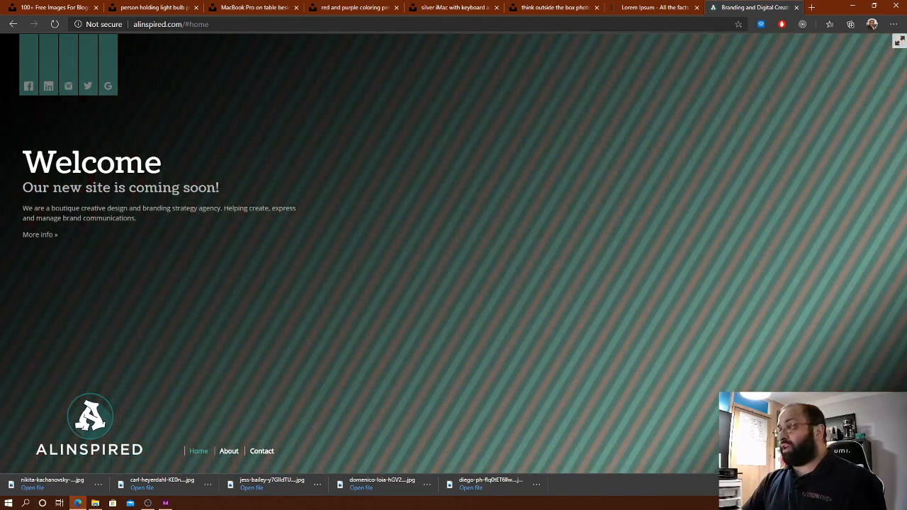
pyautogui.click(894, 485)
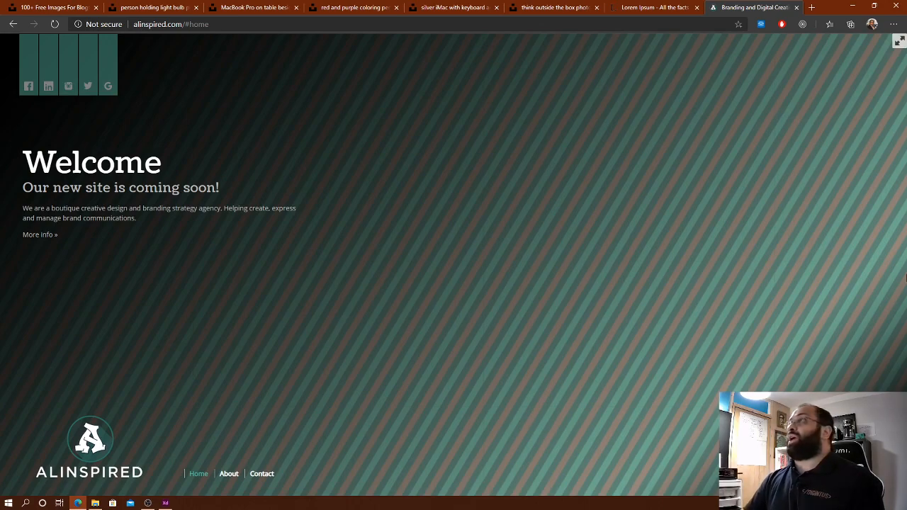
pyautogui.click(871, 6)
pyautogui.click(732, 32)
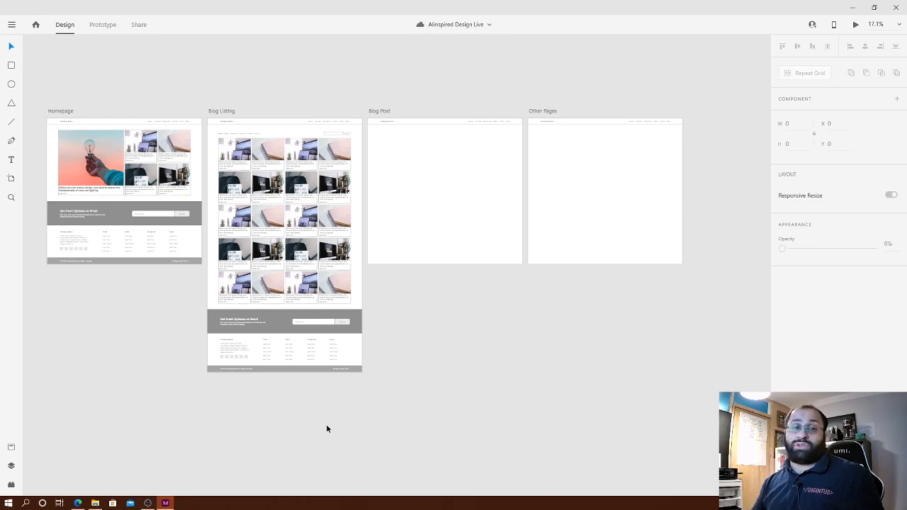
# - Switch to OBS and change the live stream to the full-frame webcam scene
pyautogui.click(147, 503)
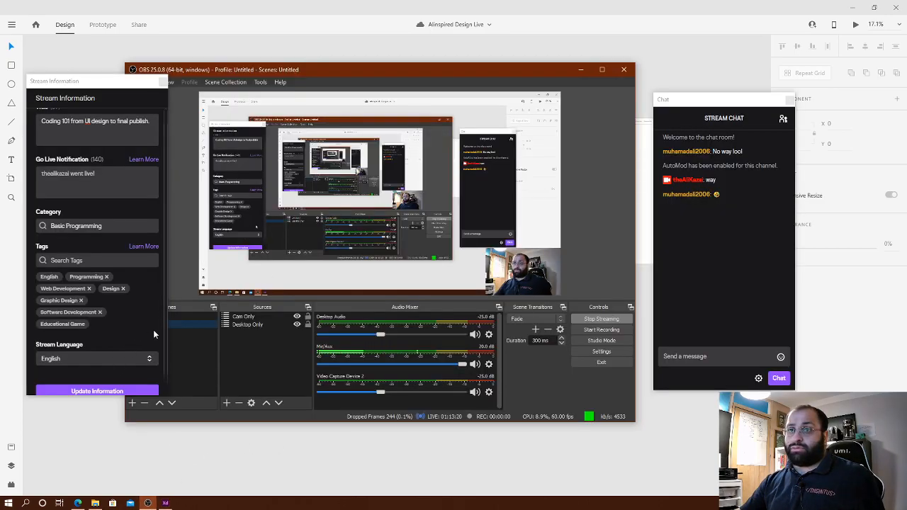
pyautogui.click(184, 316)
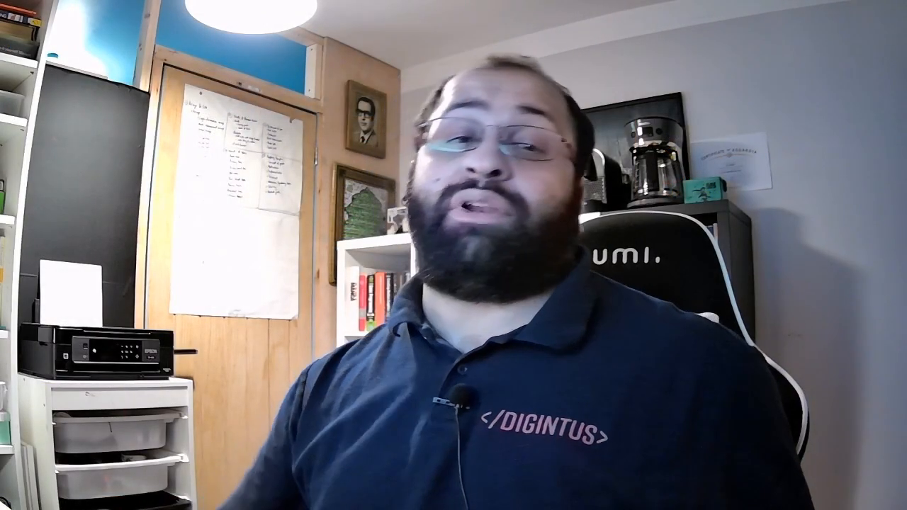